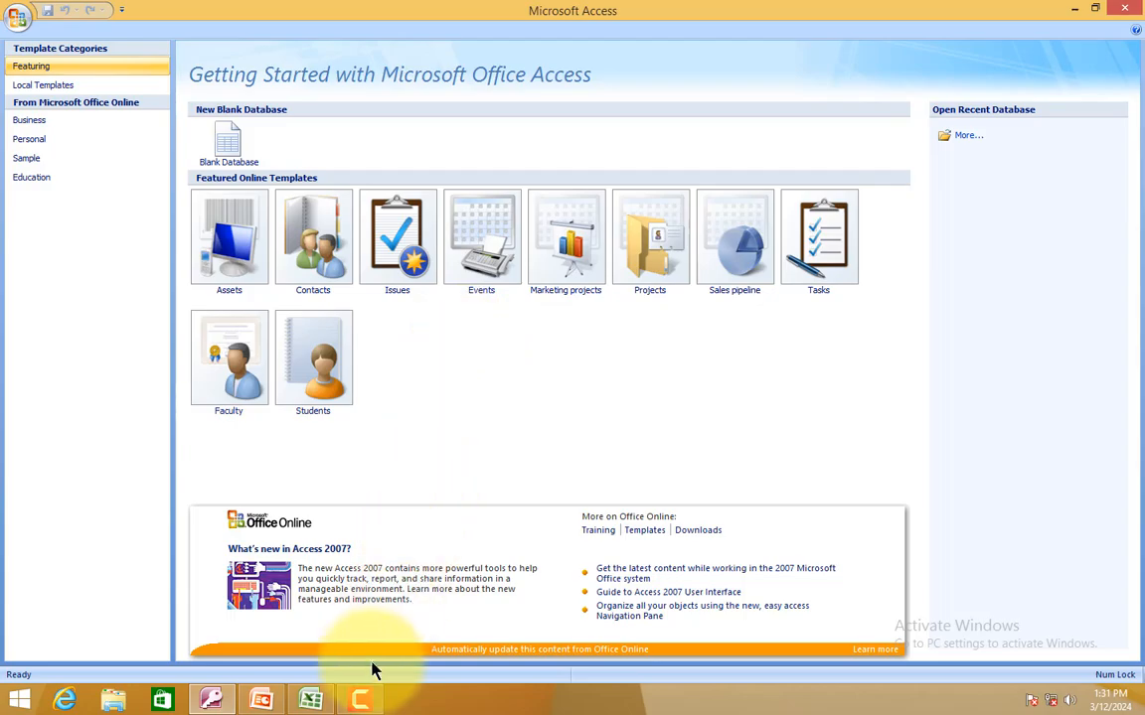
# Switch to PowerPoint, run the MS-ACCESS slide show and reveal the DBMS Software line on the title slide.
pyautogui.click(261, 701)
pyautogui.press('F5')
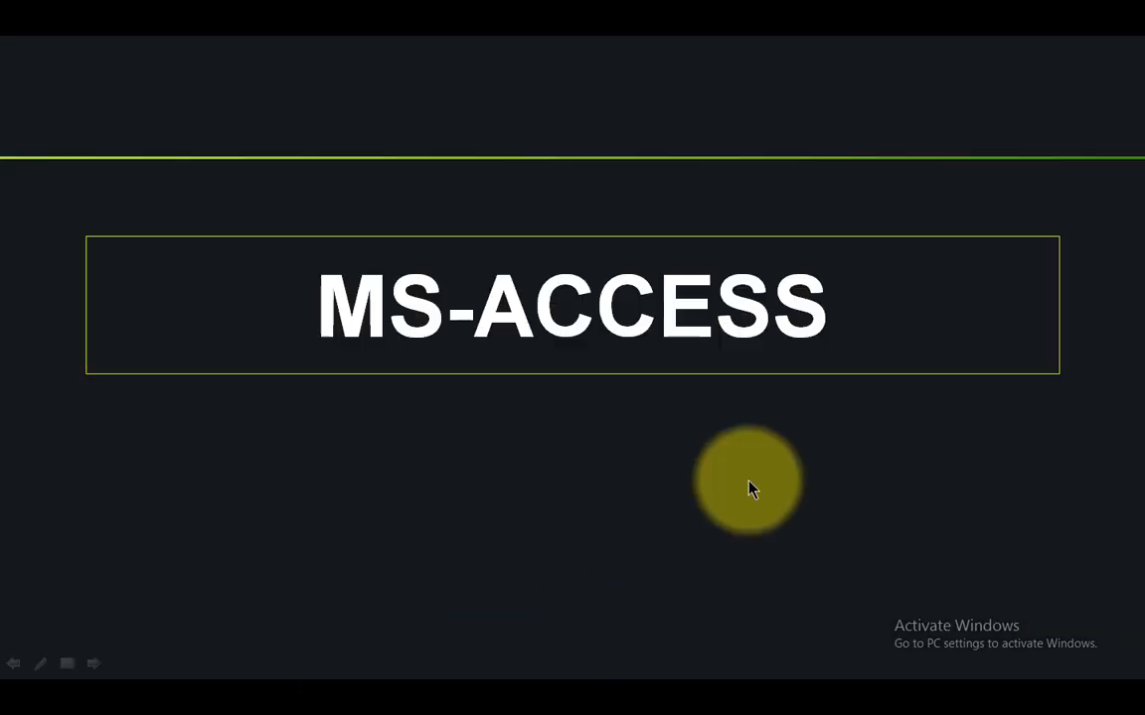
pyautogui.click(750, 481)
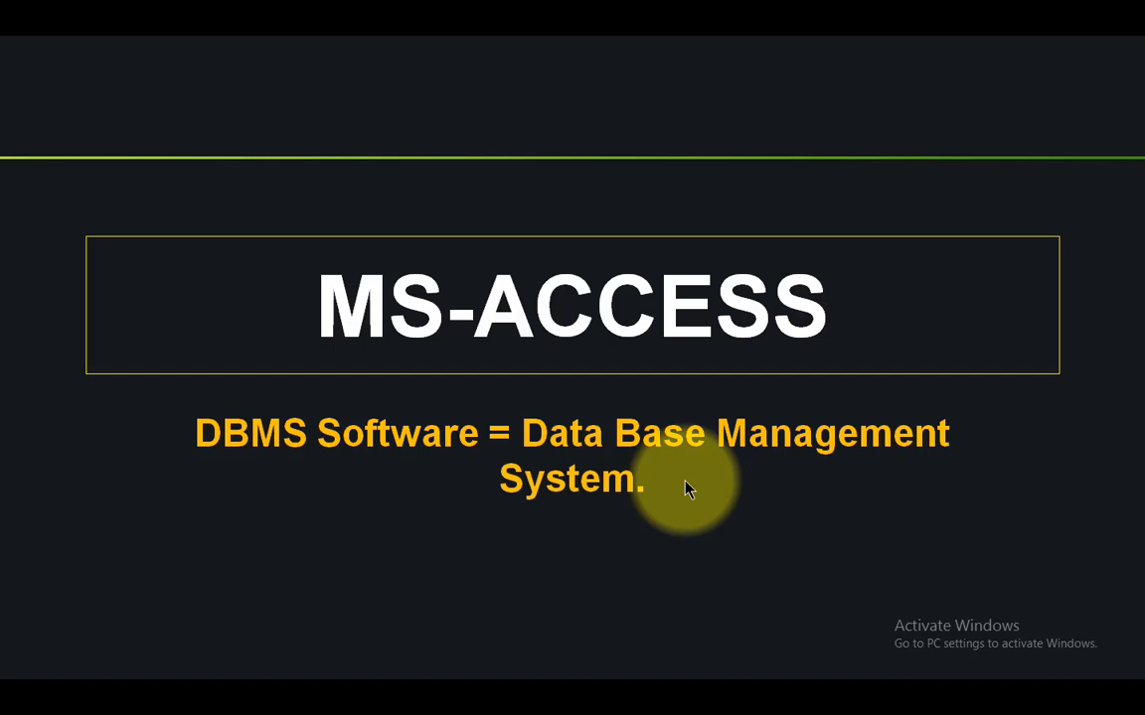
# Switch to Excel, enter the headers "Roll no" in A1 and "Student Name" in B1, and fit column B to its text.
pyautogui.hotkey('alt', 'Tab')
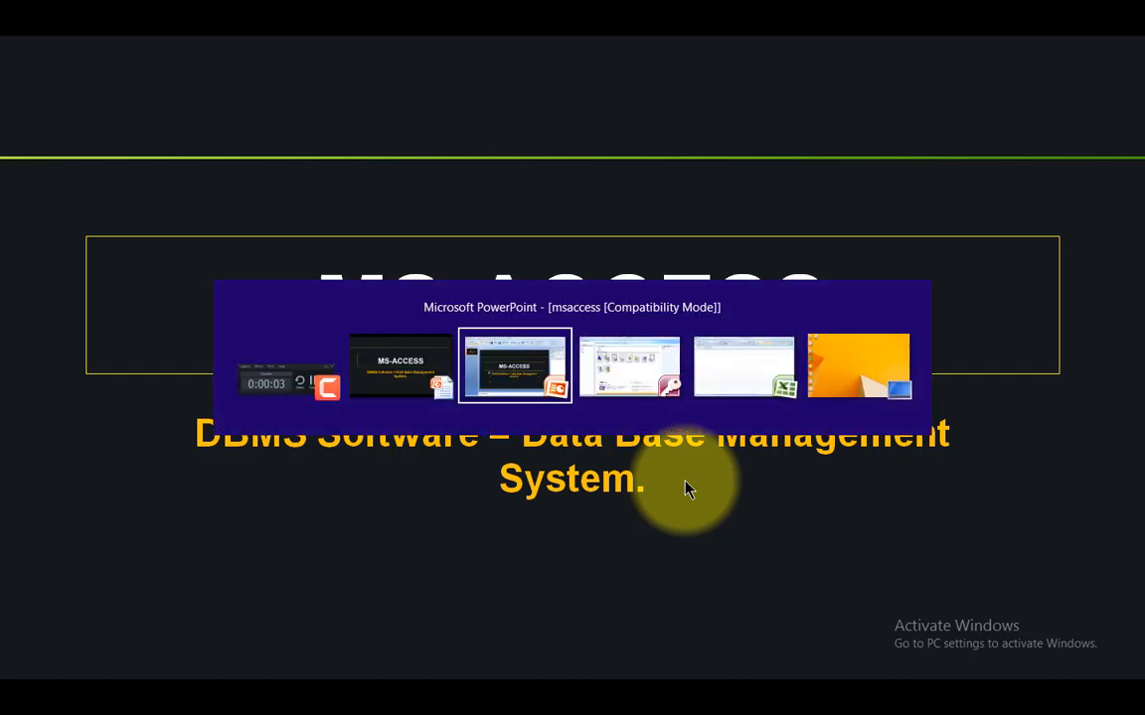
pyautogui.hotkey('alt', 'Tab')
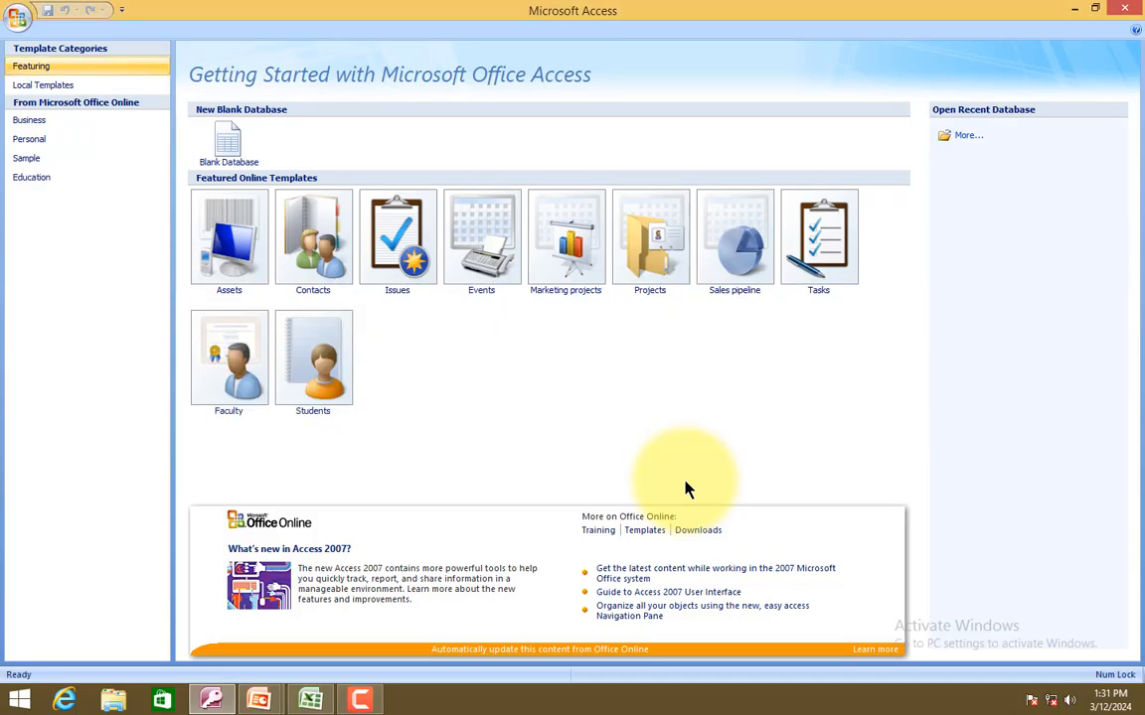
pyautogui.hotkey('alt', 'Tab')
pyautogui.hotkey('alt', 'Tab')
pyautogui.hotkey('alt', 'Tab')
pyautogui.hotkey('alt', 'Tab')
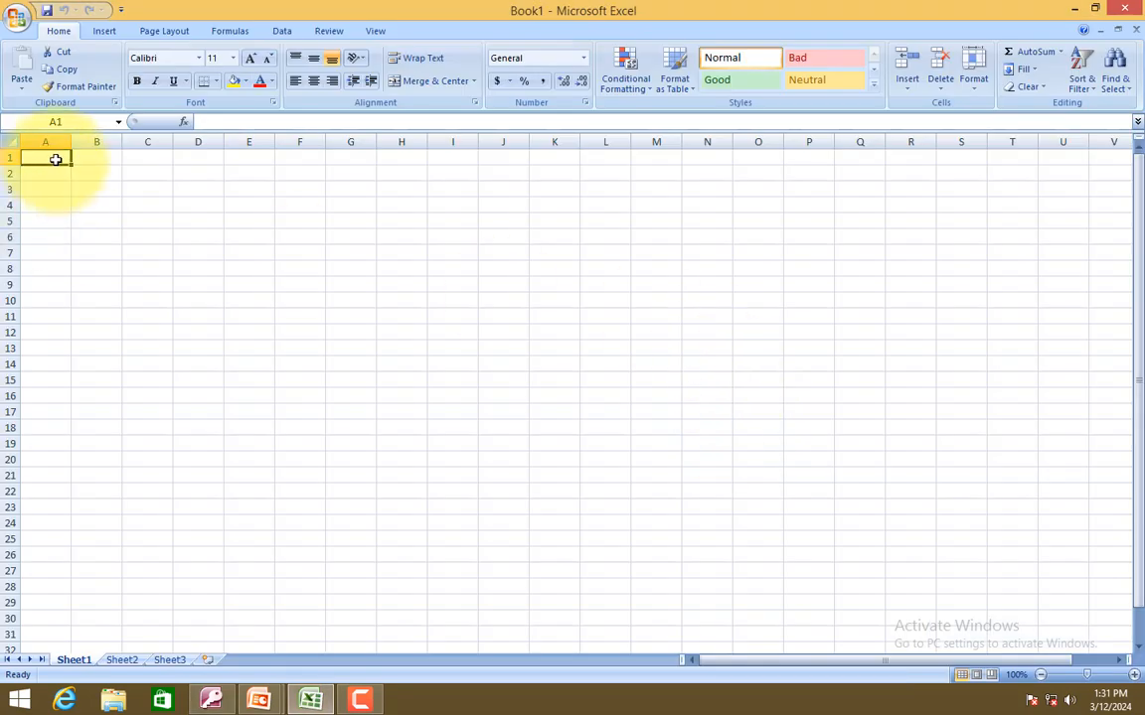
pyautogui.write('Roll no')
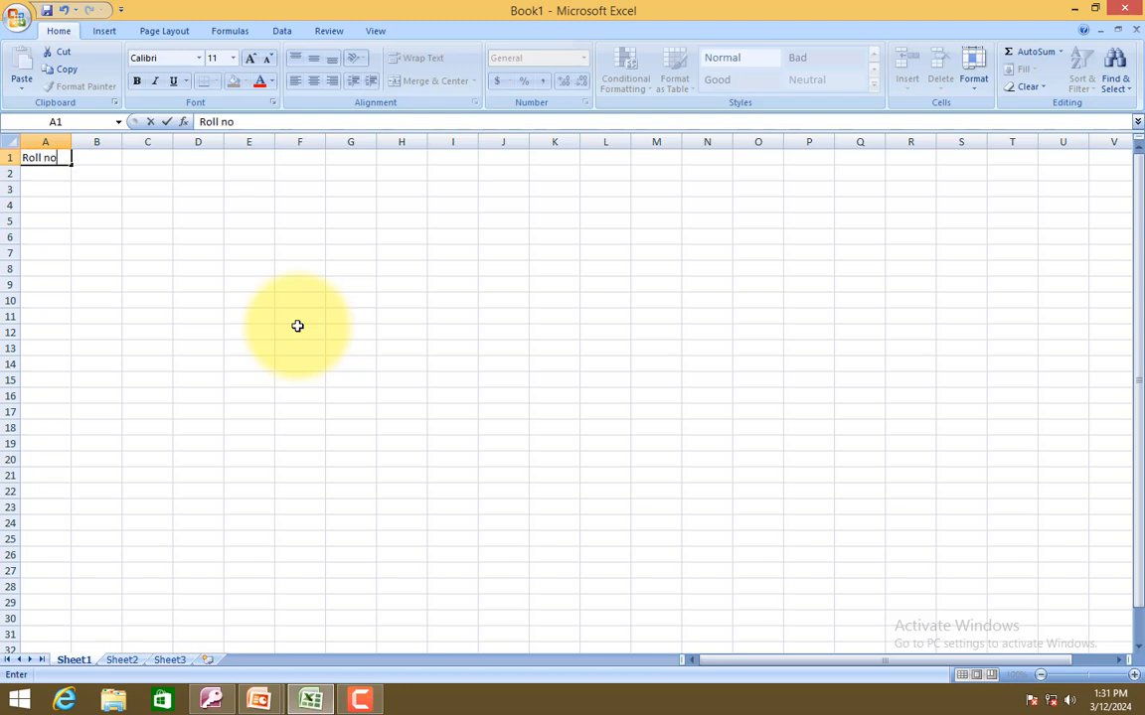
pyautogui.press('Tab')
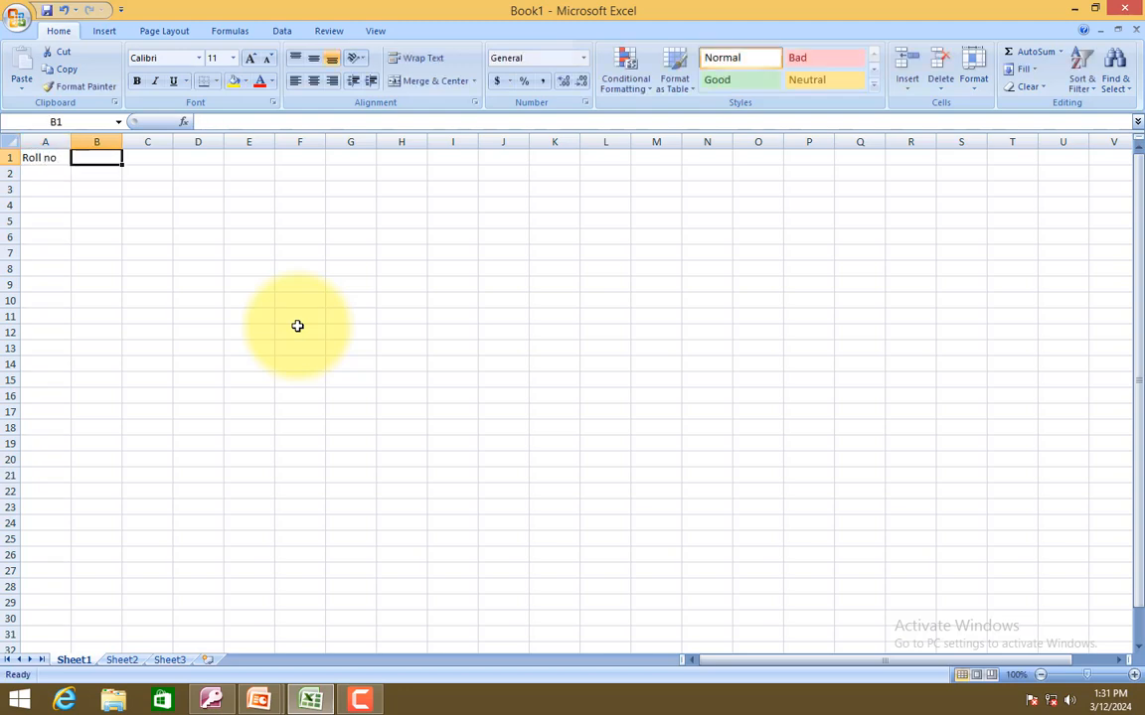
pyautogui.write('Student Name')
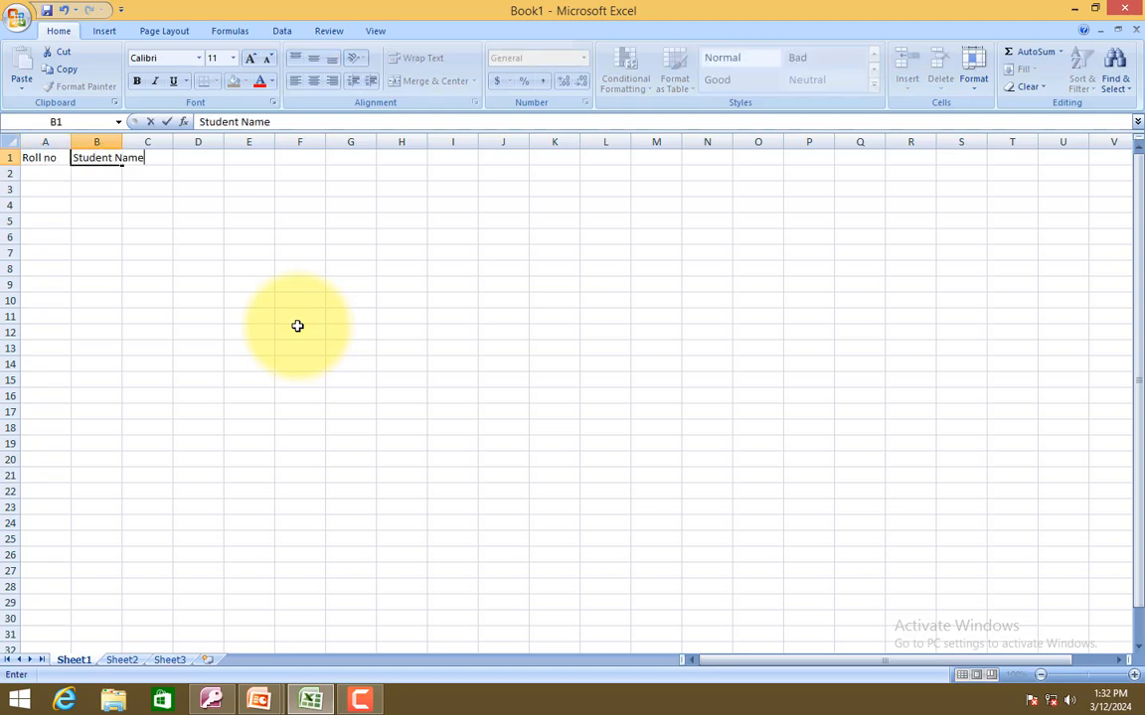
pyautogui.press('Tab')
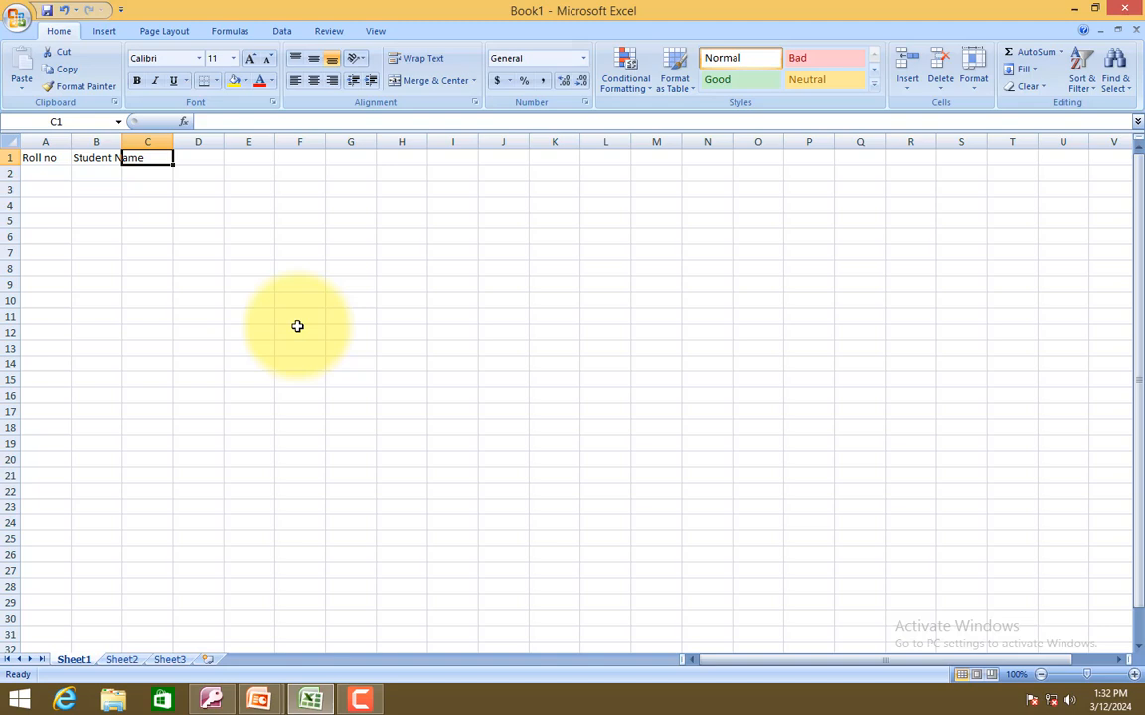
pyautogui.doubleClick(126, 142)
pyautogui.click(255, 158)
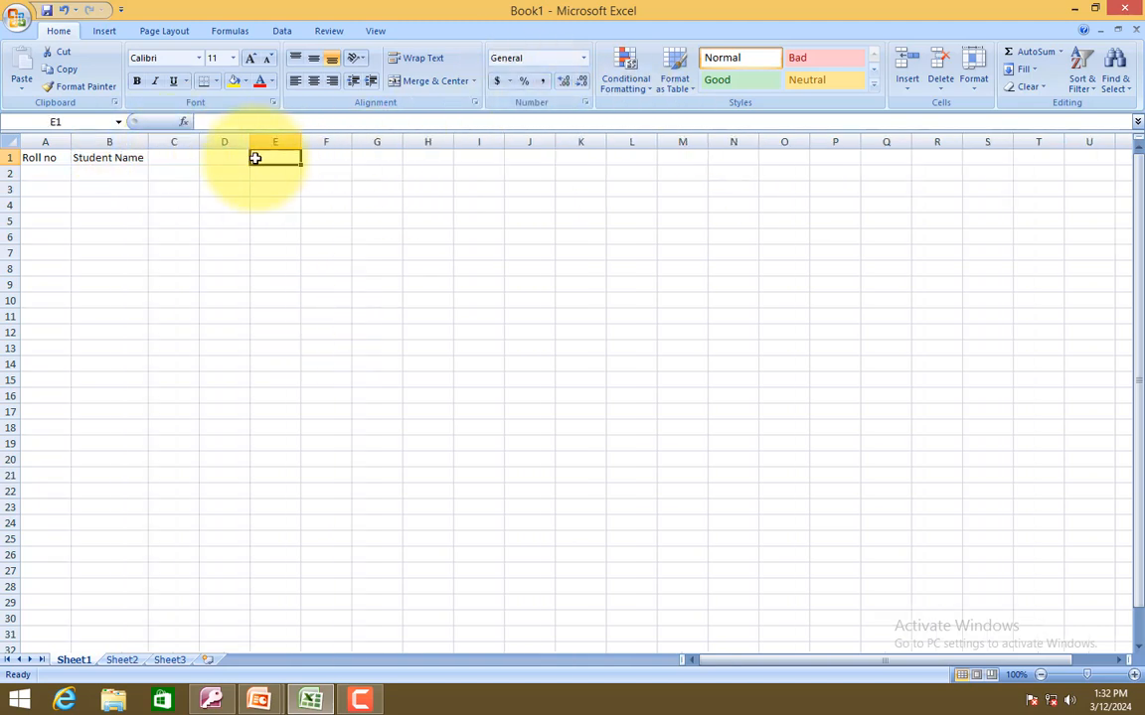
pyautogui.click(230, 158)
pyautogui.click(174, 164)
pyautogui.moveTo(46, 156); pyautogui.dragTo(459, 164)
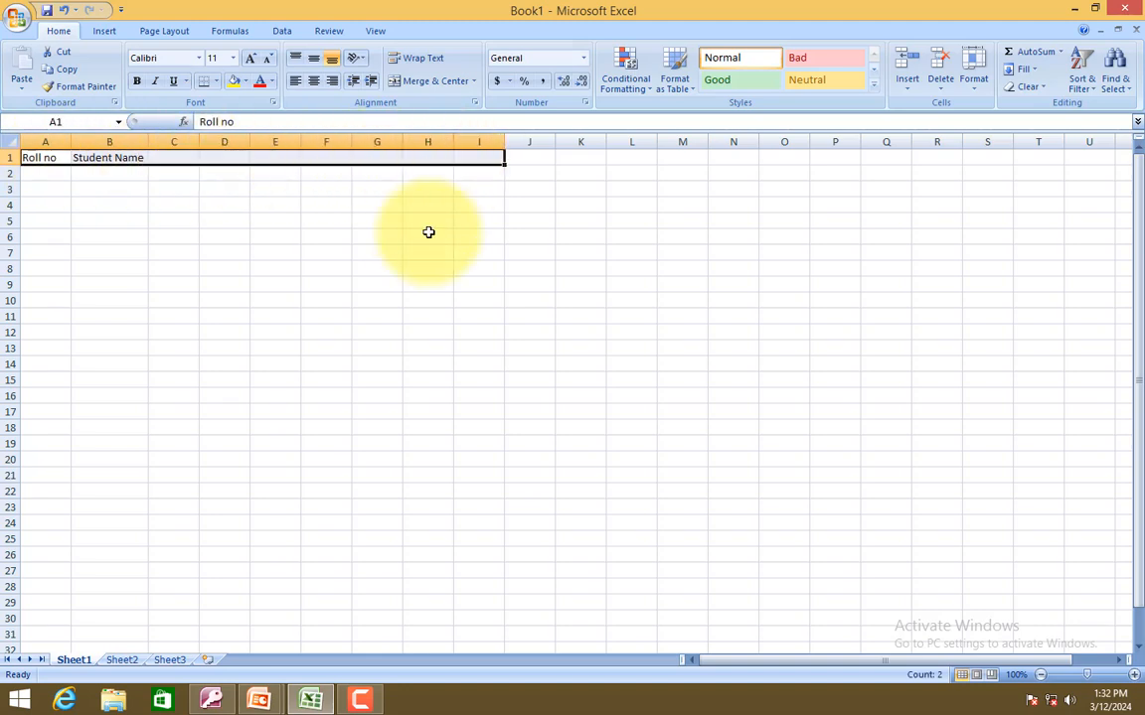
# Switch to Access and create a blank database named "Computer wala Gyan".
pyautogui.click(228, 702)
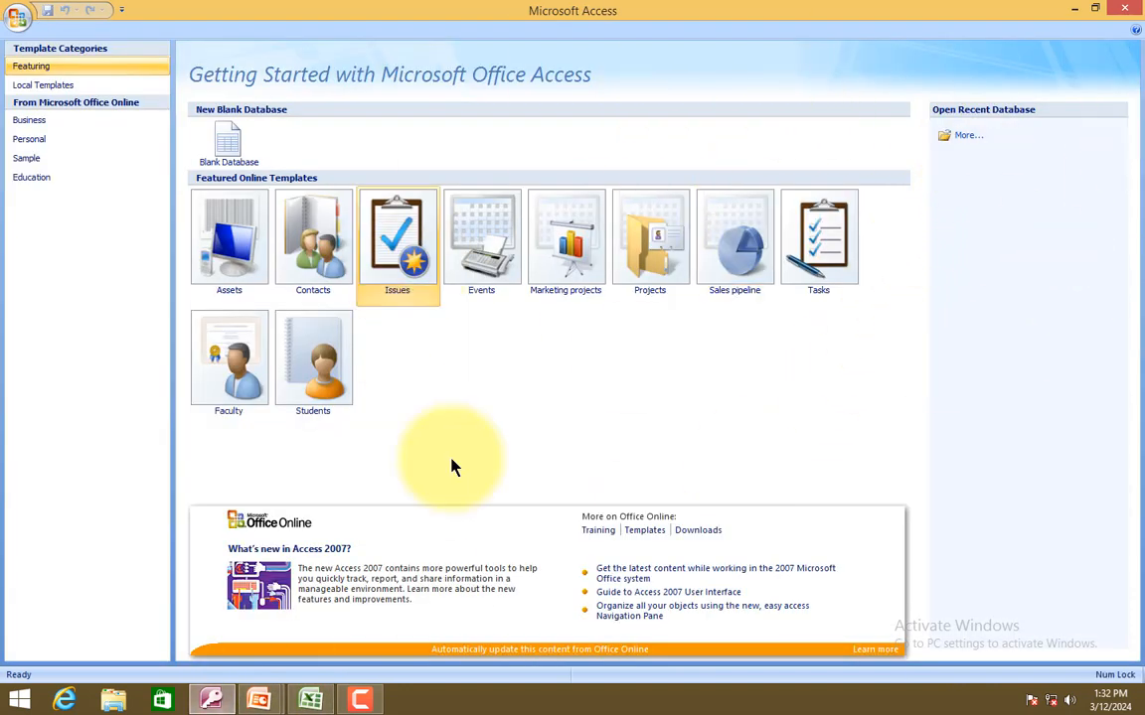
pyautogui.click(242, 154)
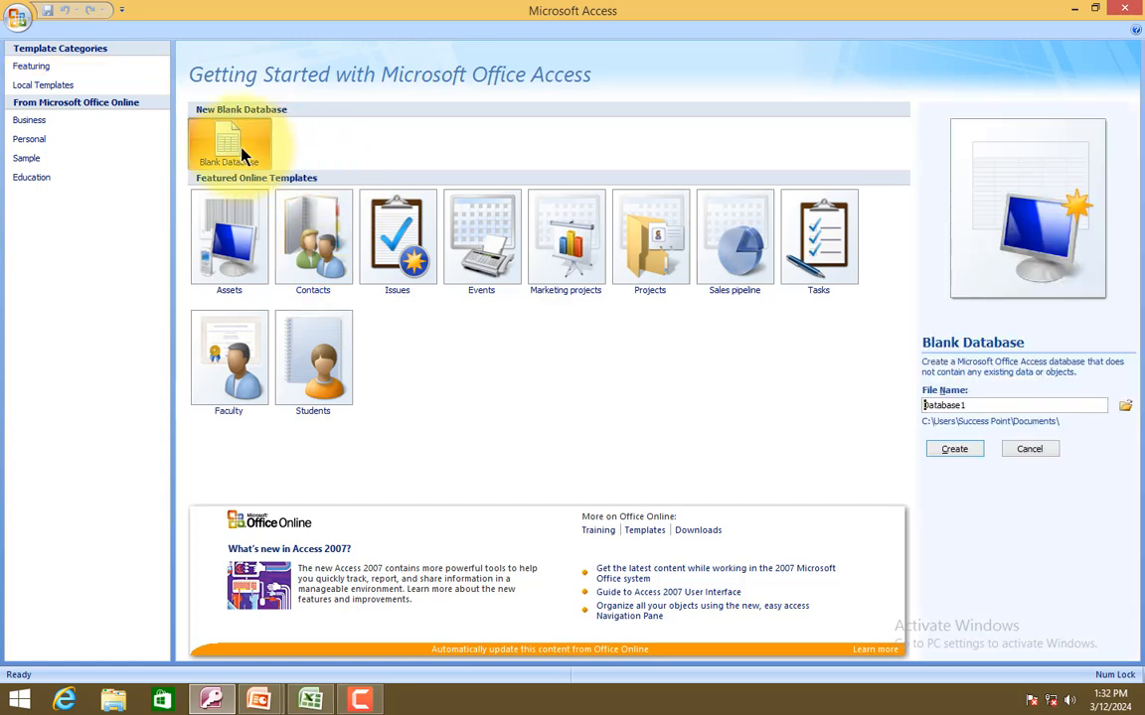
pyautogui.doubleClick(942, 406)
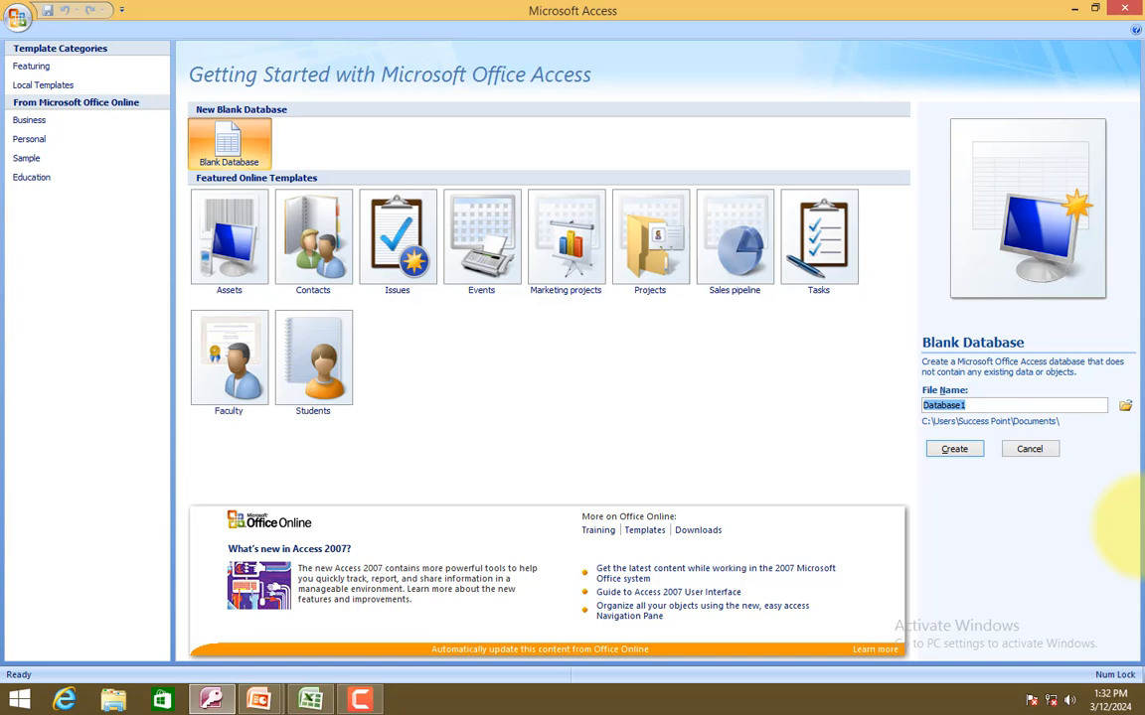
pyautogui.write('Computer wala Gyan')
pyautogui.press('Return')
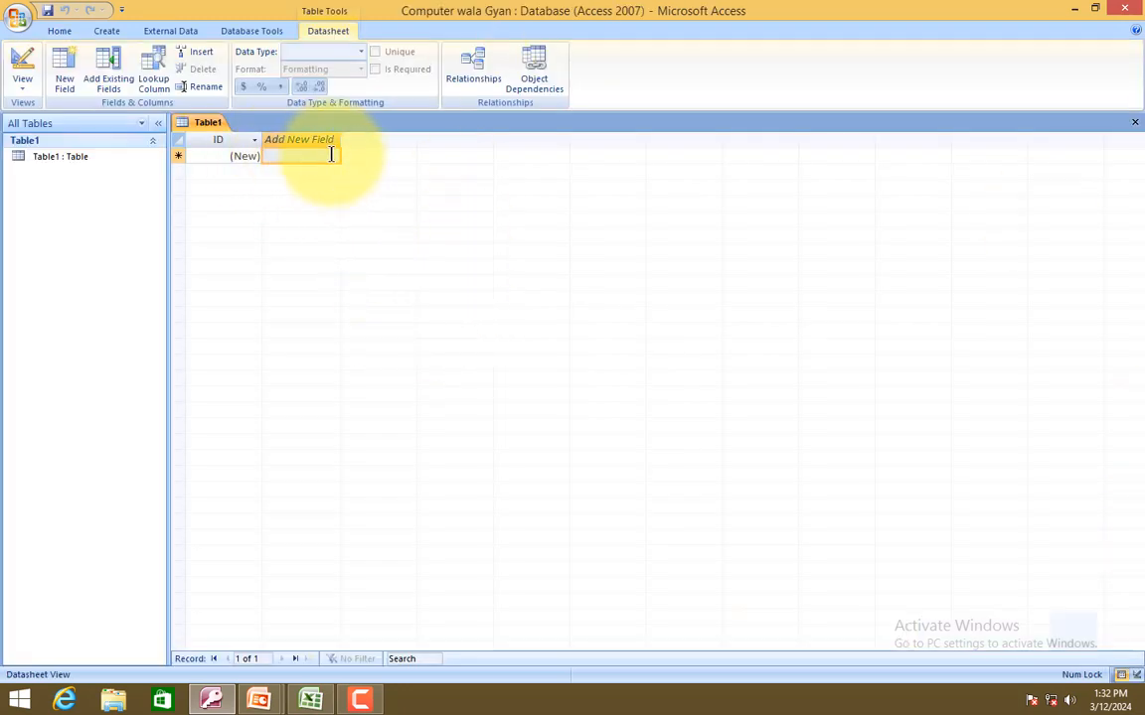
# Open Table1 in Design View, saving the table under the name "Marks".
pyautogui.click(221, 142)
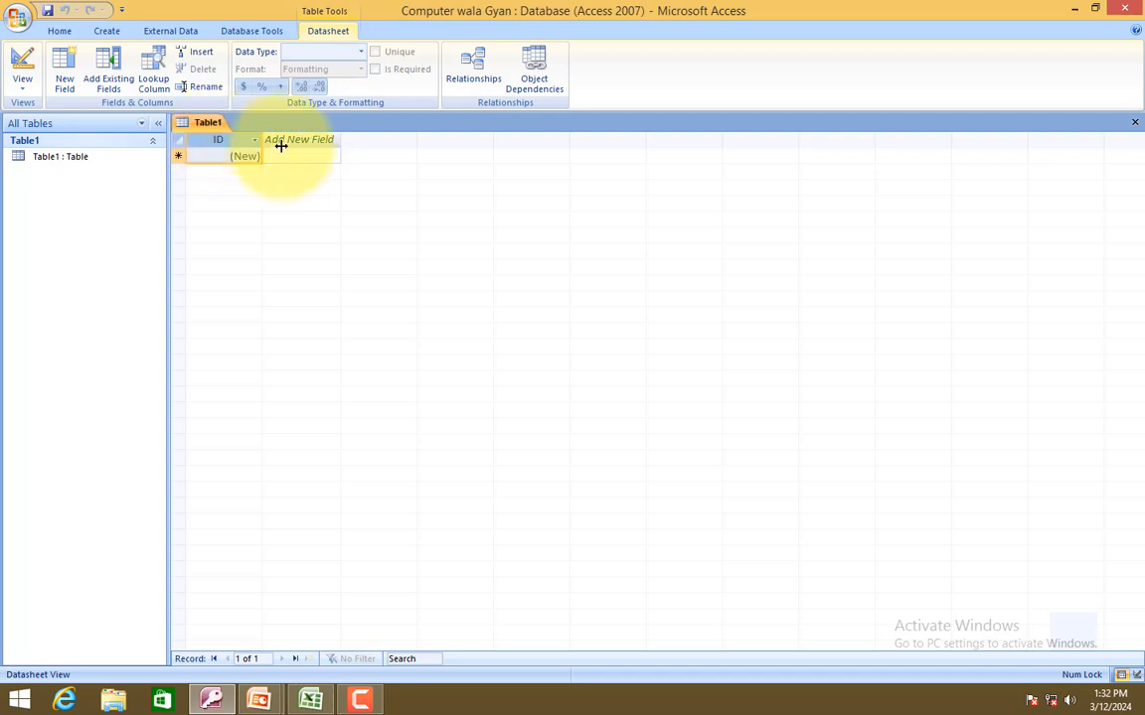
pyautogui.click(310, 143)
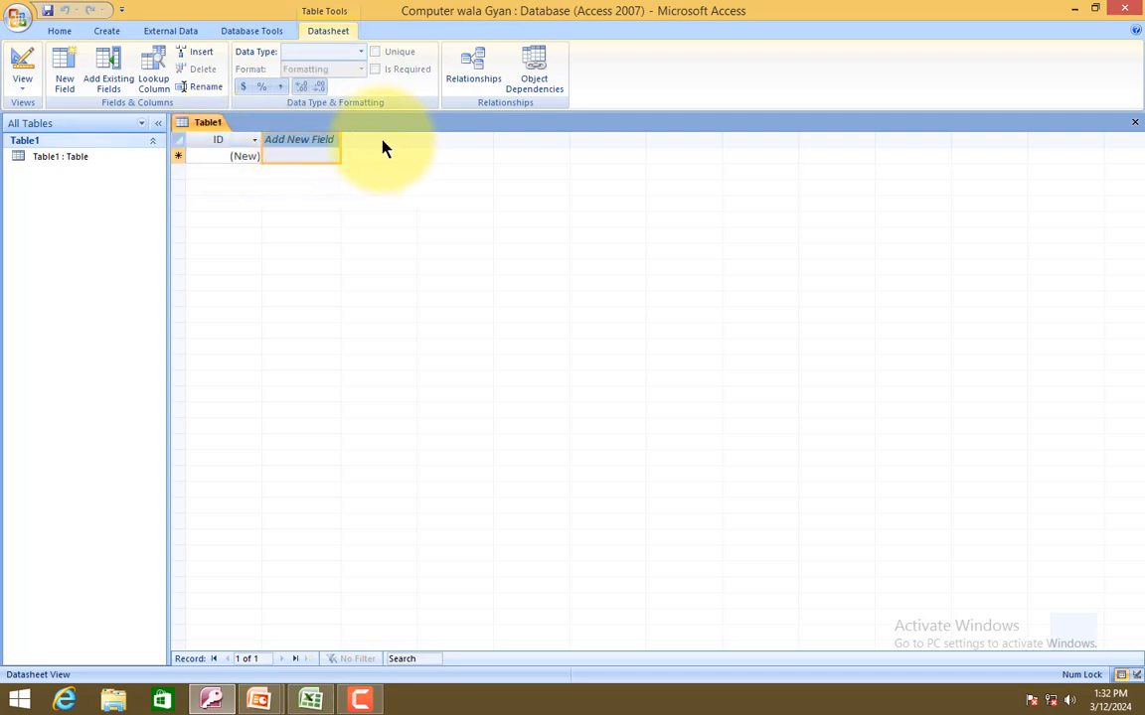
pyautogui.rightClick(202, 131)
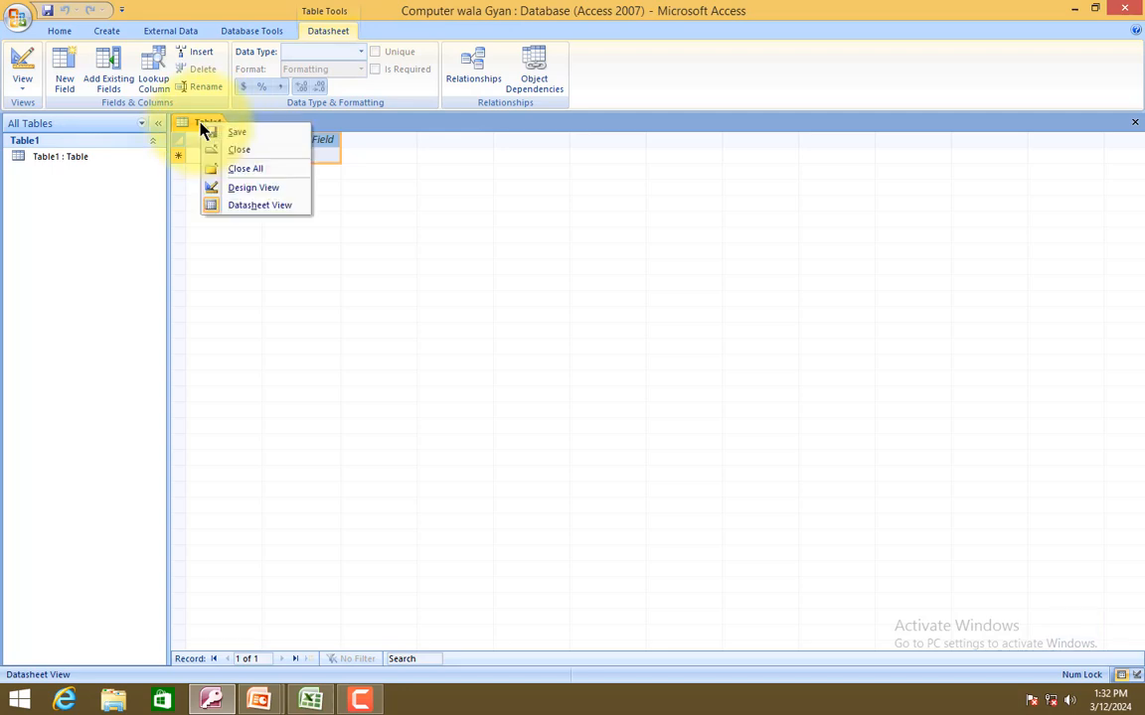
pyautogui.click(252, 190)
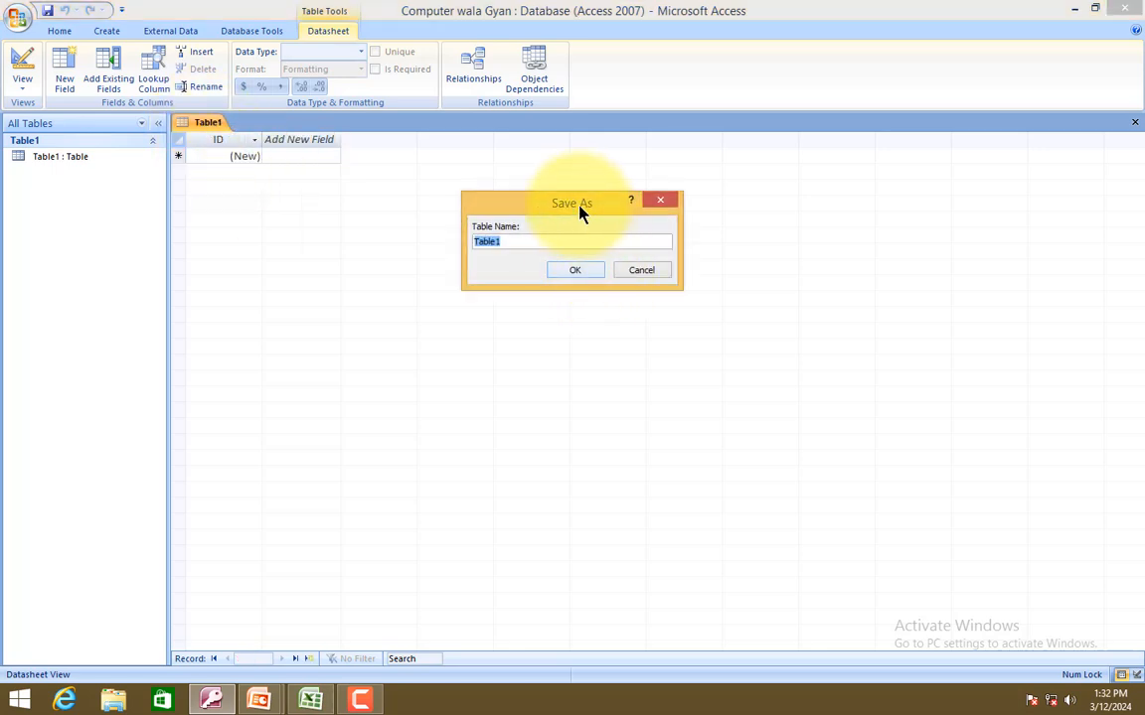
pyautogui.moveTo(580, 212); pyautogui.dragTo(499, 203)
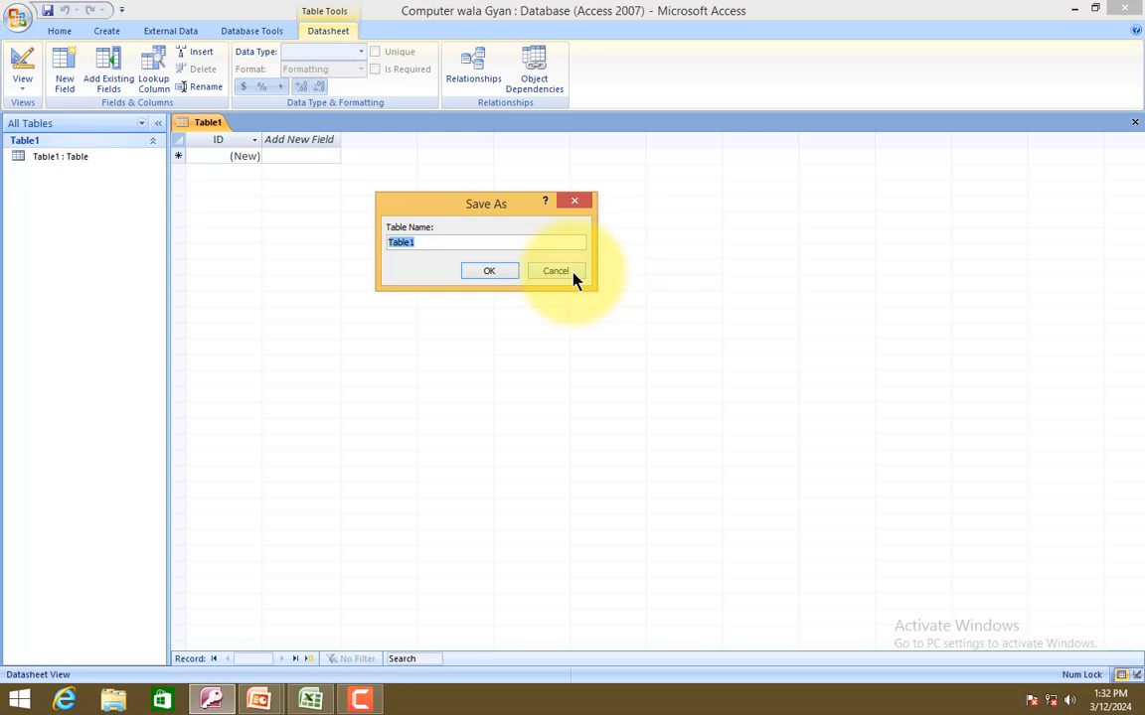
pyautogui.write('Marksh')
pyautogui.press('BackSpace')
pyautogui.press('Return')
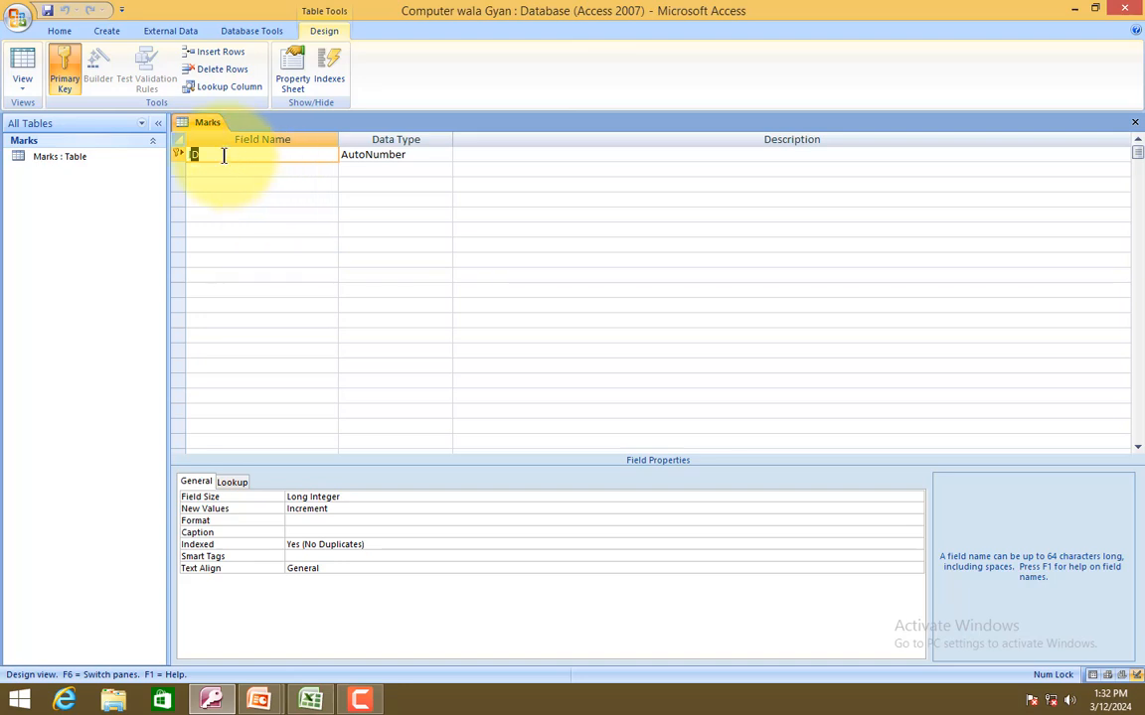
# Switch to Excel, look over the header cells in row 1 and widen column C slightly.
pyautogui.click(308, 698)
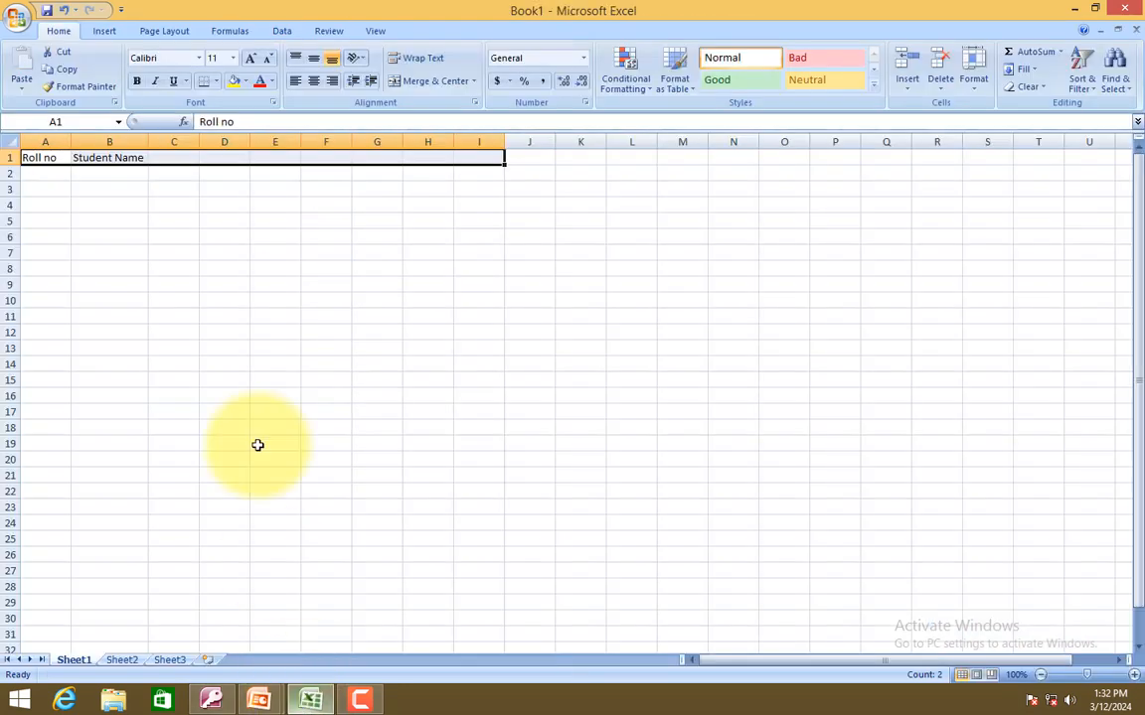
pyautogui.click(49, 156)
pyautogui.click(102, 156)
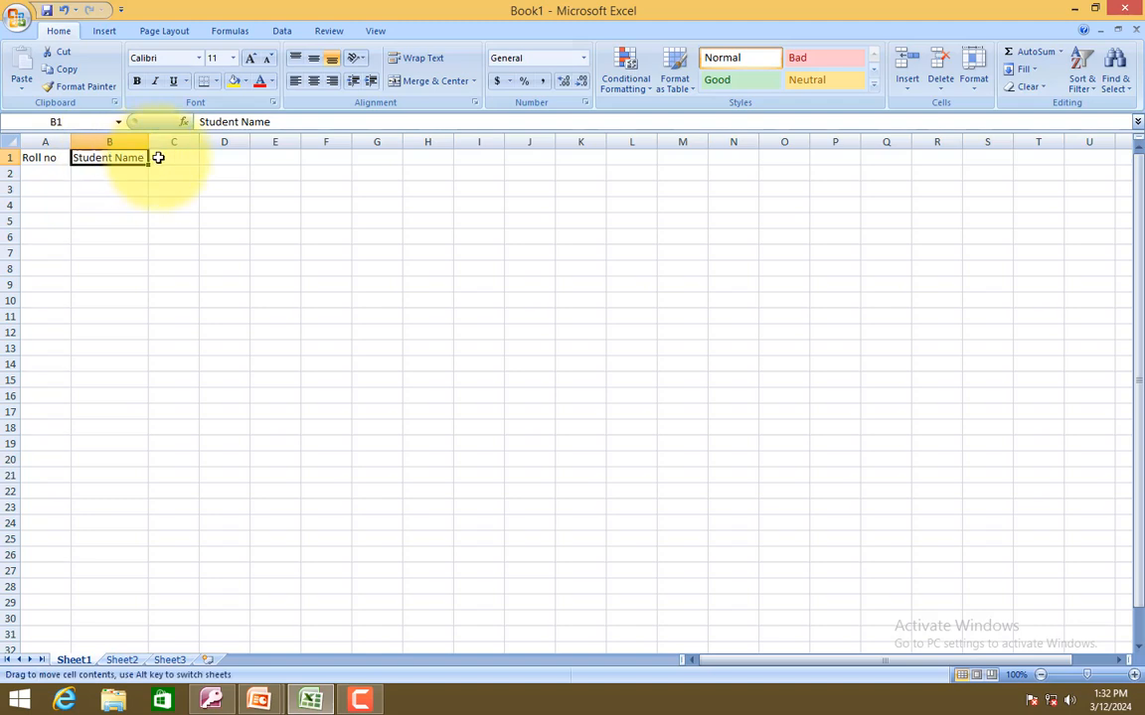
pyautogui.click(171, 164)
pyautogui.moveTo(198, 141); pyautogui.dragTo(216, 141)
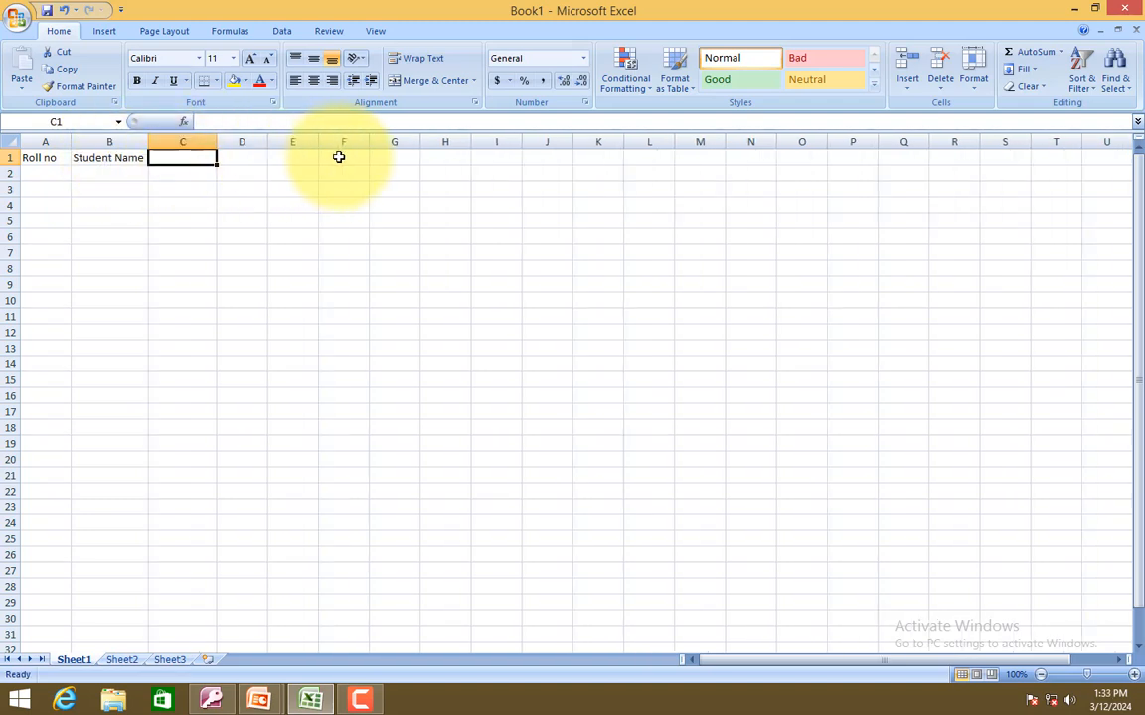
# Enter the roll numbers 1 and 2 in cells A2 and A3 under the "Roll no" header.
pyautogui.click(56, 160)
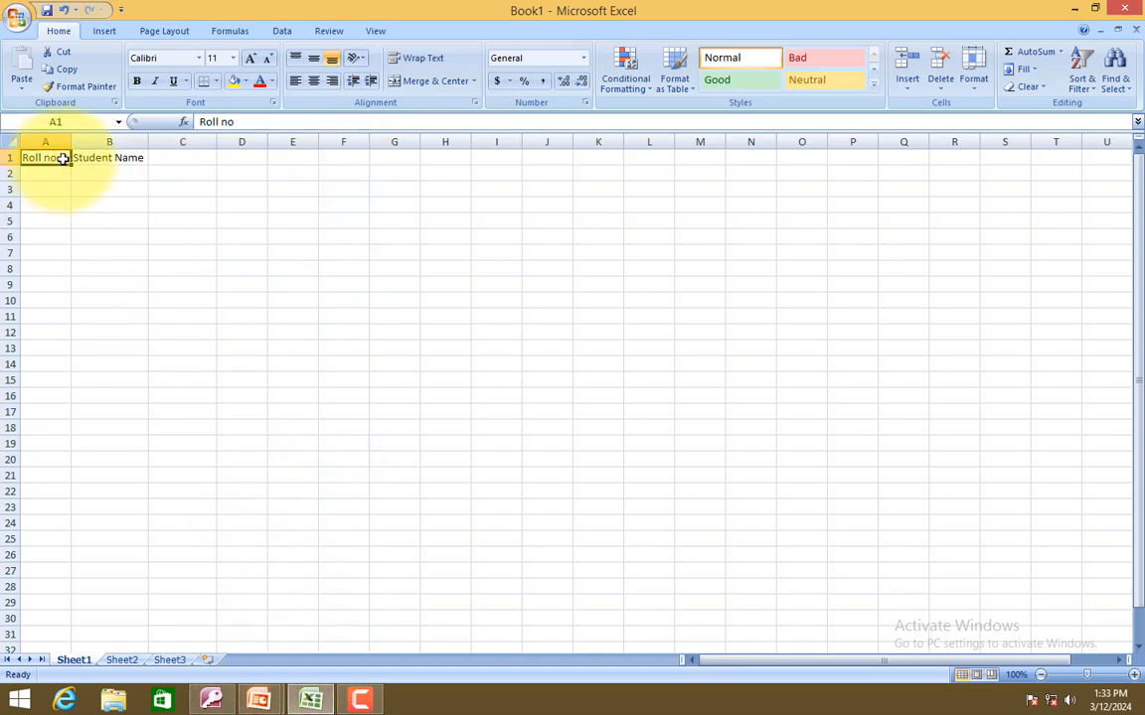
pyautogui.click(61, 171)
pyautogui.write('1')
pyautogui.press('Return')
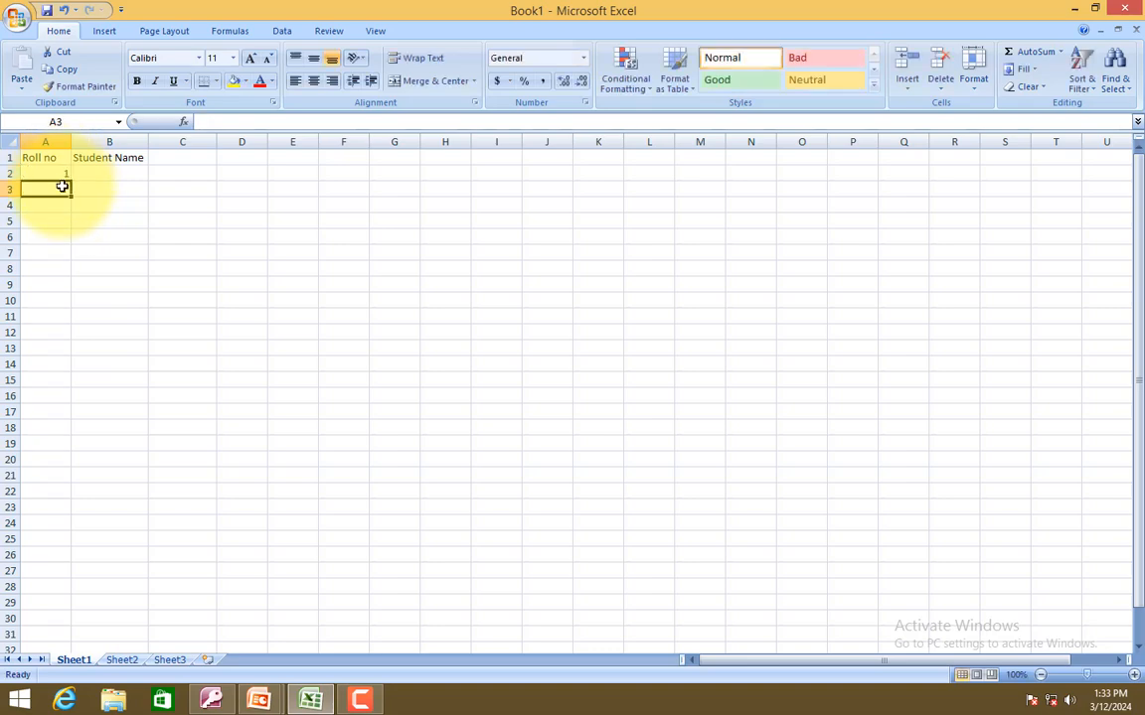
pyautogui.write('1')
pyautogui.write('2')
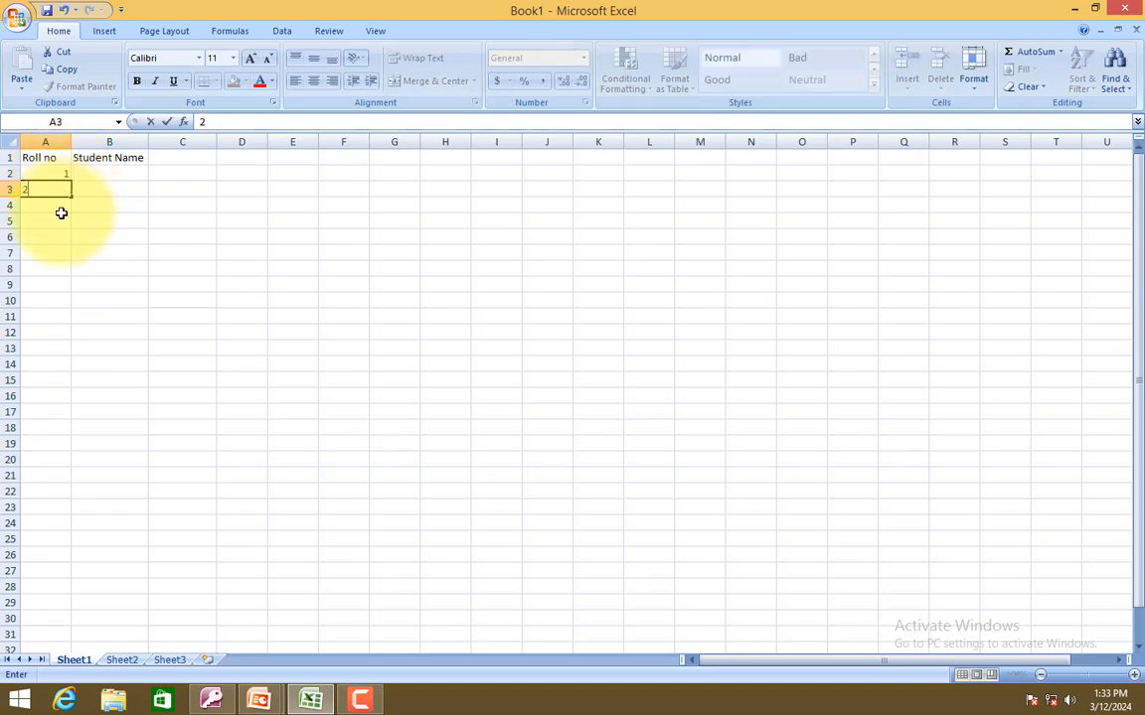
pyautogui.press('Return')
# Widen column B and enter the two students' names in cells B2 and B3 under "Student Name".
pyautogui.moveTo(148, 142); pyautogui.dragTo(192, 144)
pyautogui.click(54, 174)
pyautogui.click(115, 174)
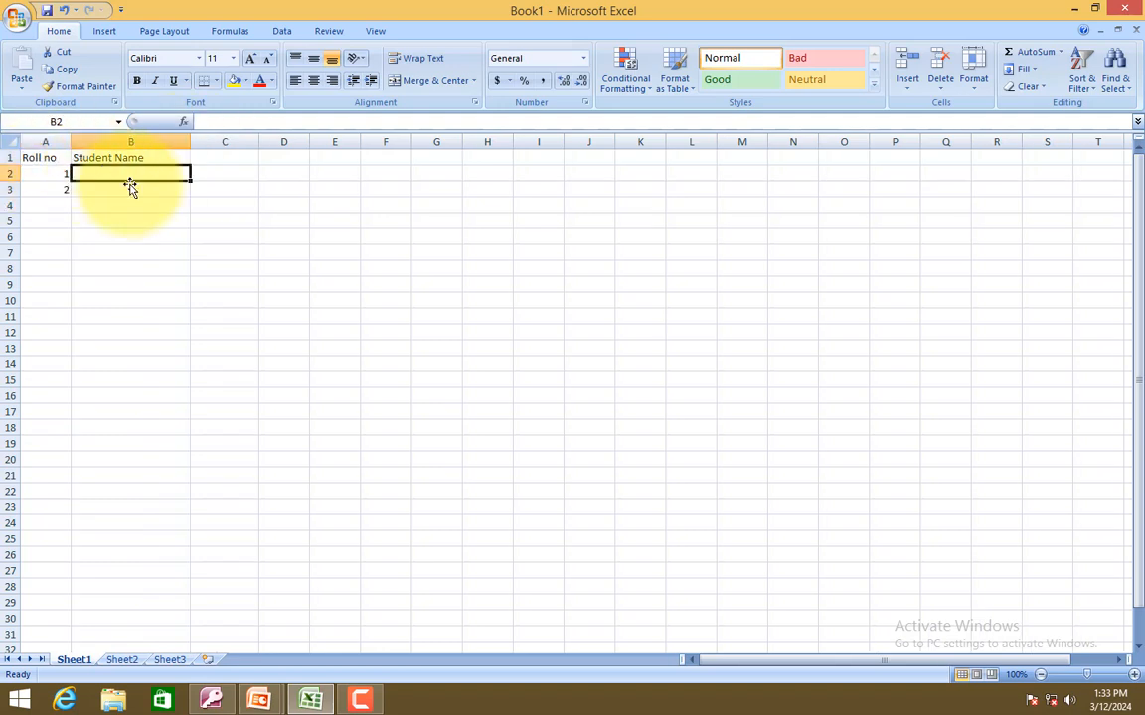
pyautogui.write('Ramesh')
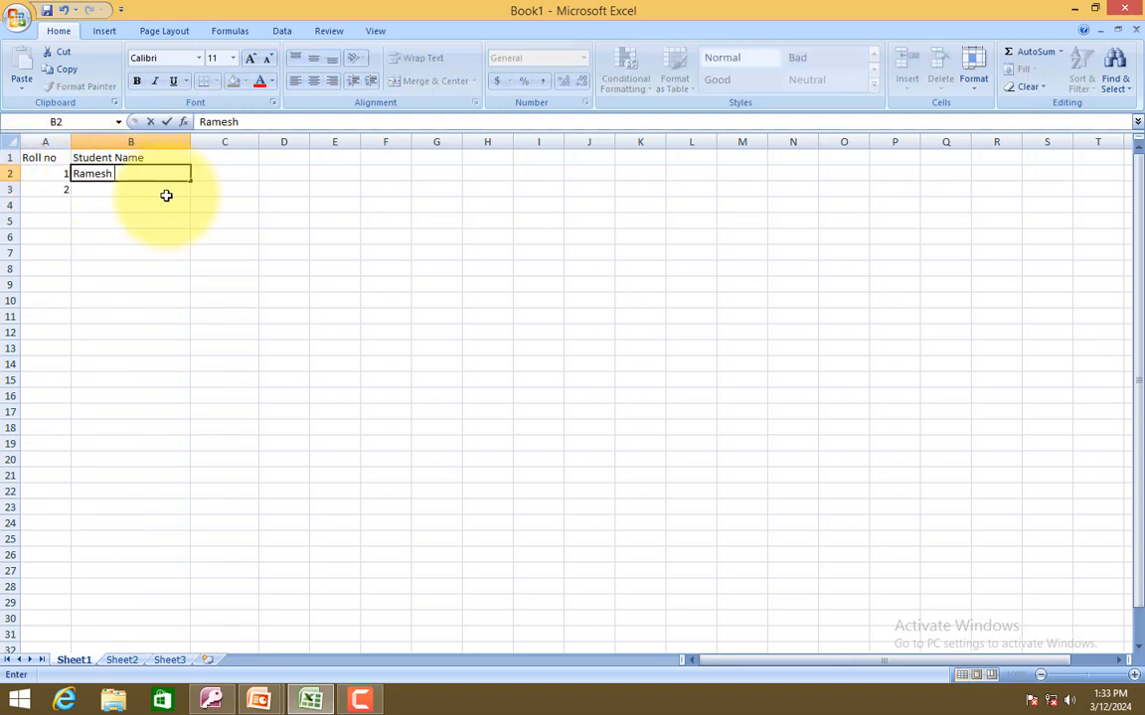
pyautogui.press('Return')
pyautogui.write('Suresh')
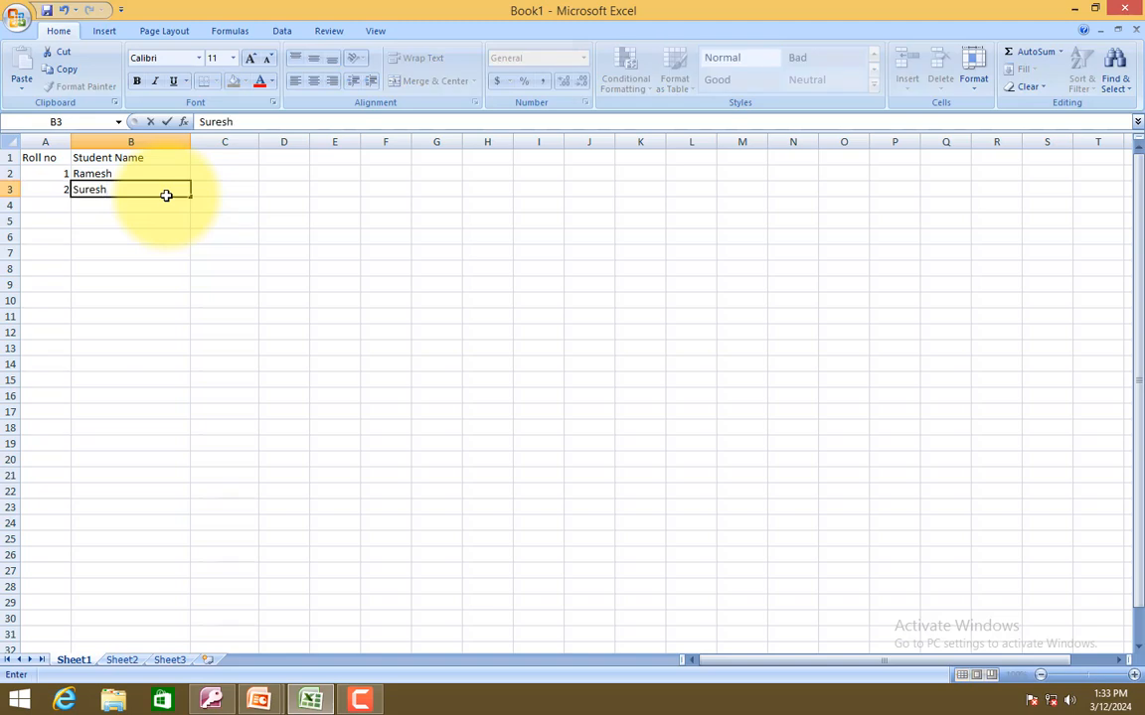
pyautogui.press('Return')
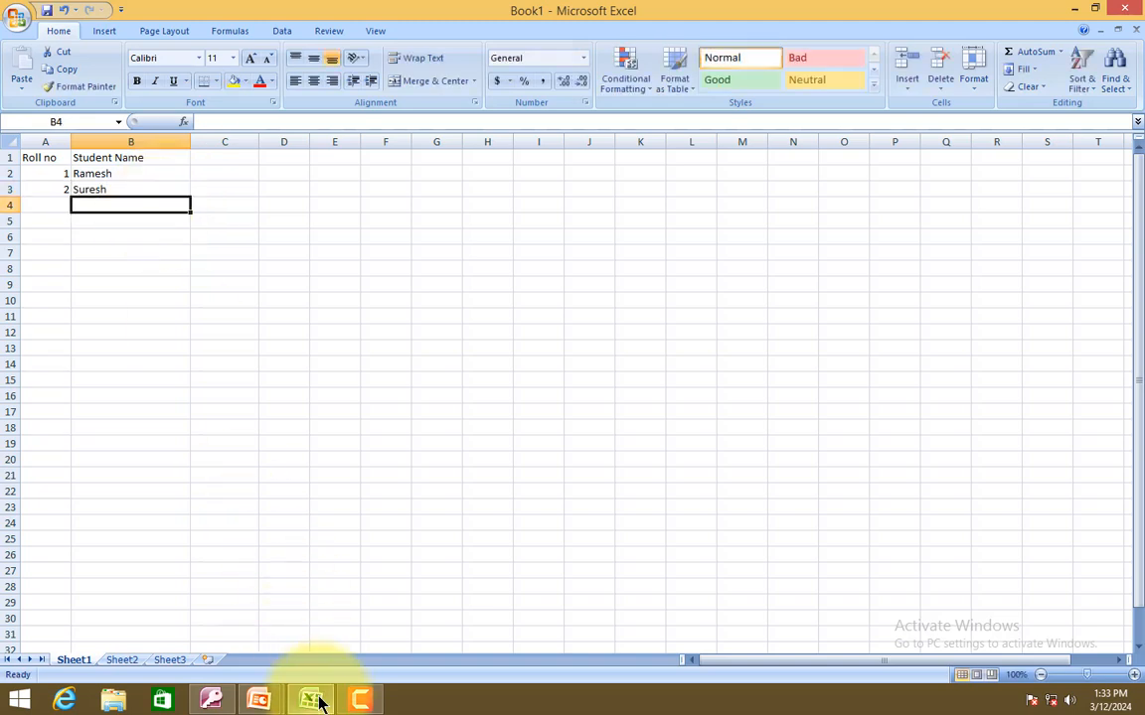
# Switch to Access and rename the ID field of the Marks table to "Roll No", without a period.
pyautogui.click(212, 701)
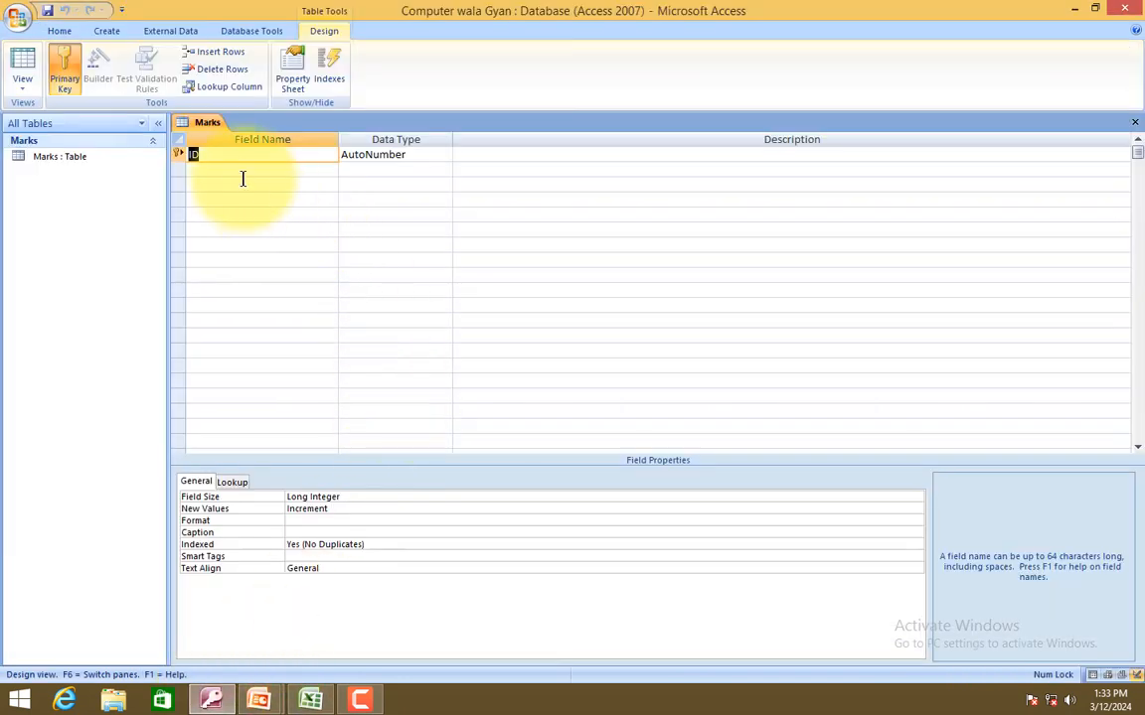
pyautogui.write('Roll No')
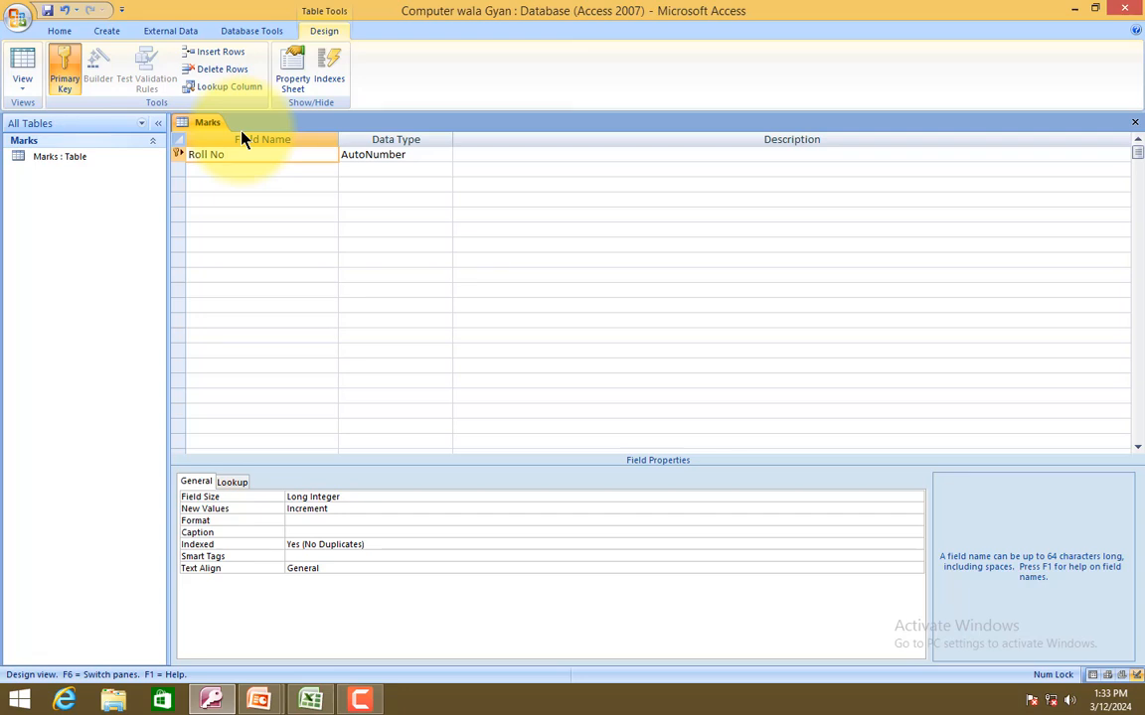
pyautogui.write('.')
pyautogui.press('Tab')
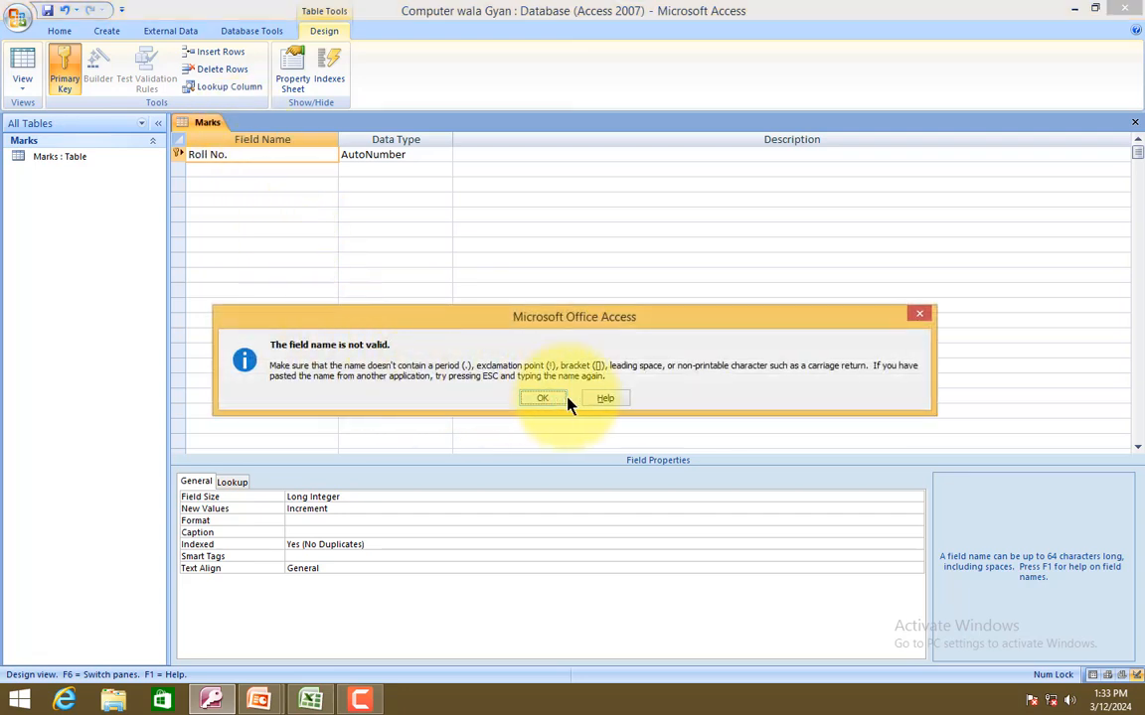
pyautogui.click(919, 316)
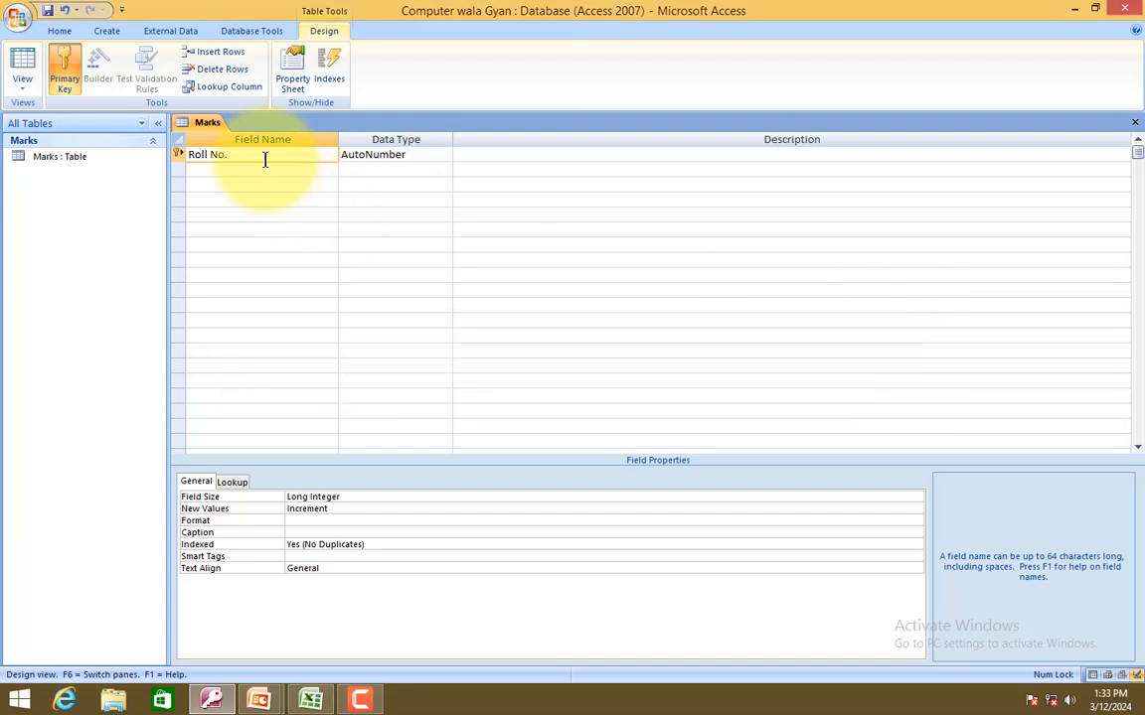
pyautogui.press('BackSpace')
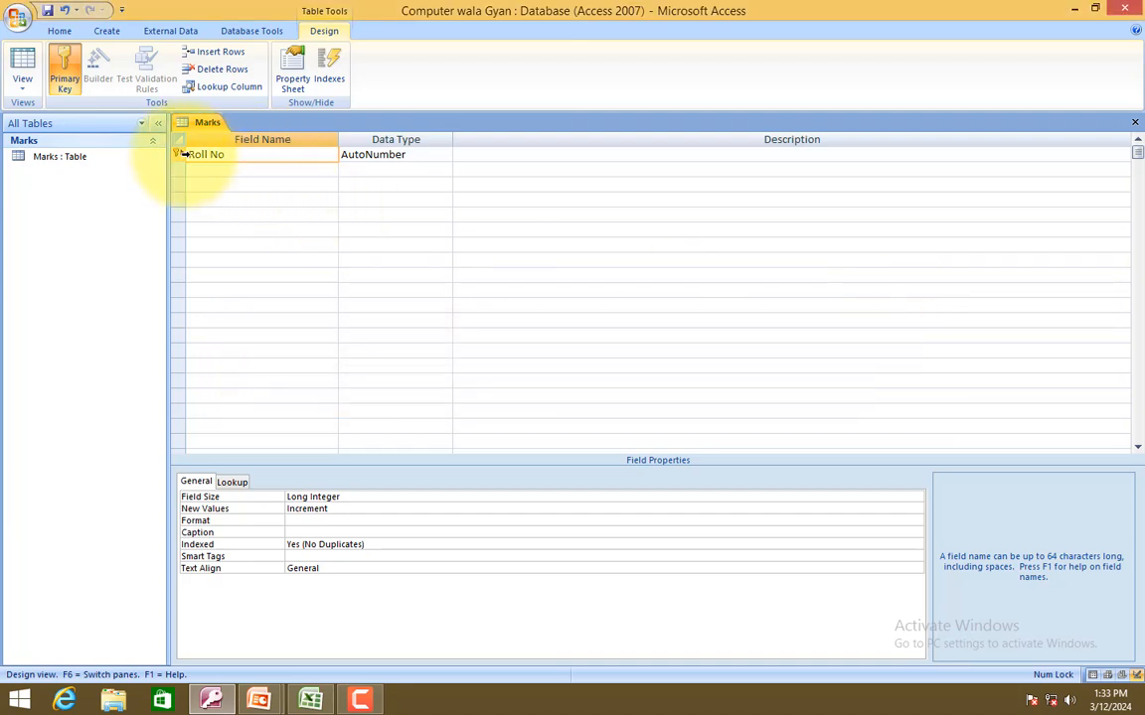
# Try to put a leading space before the "Roll No" field name, and remove it again.
pyautogui.click(190, 155)
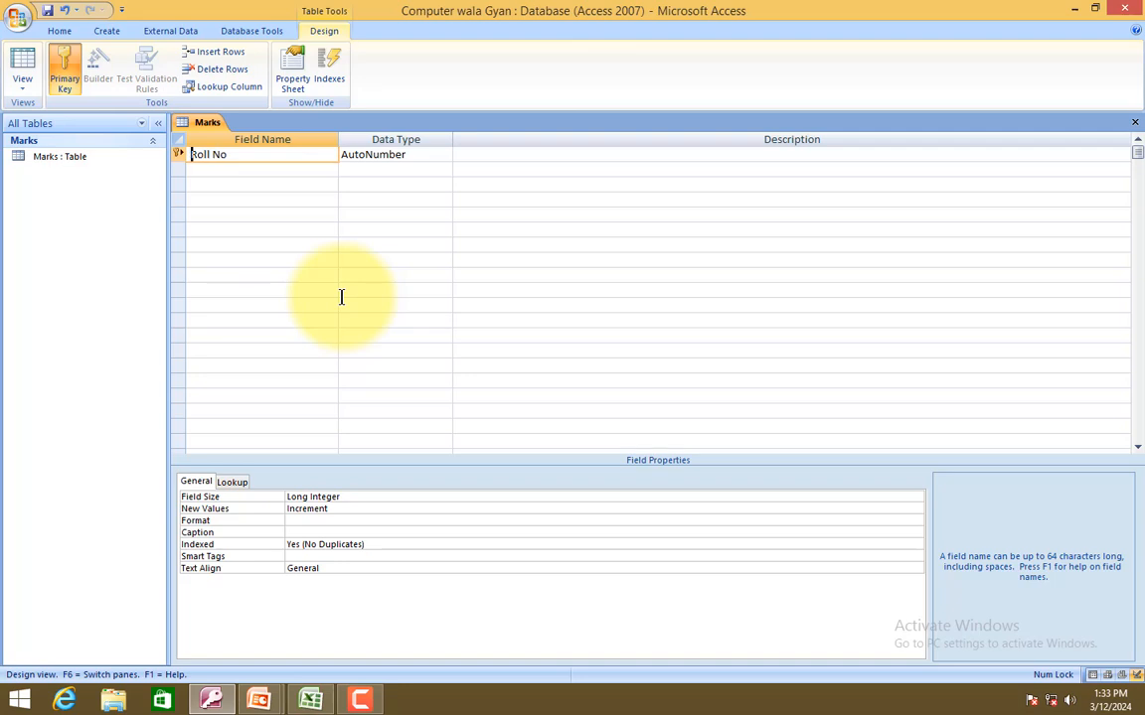
pyautogui.click(438, 334)
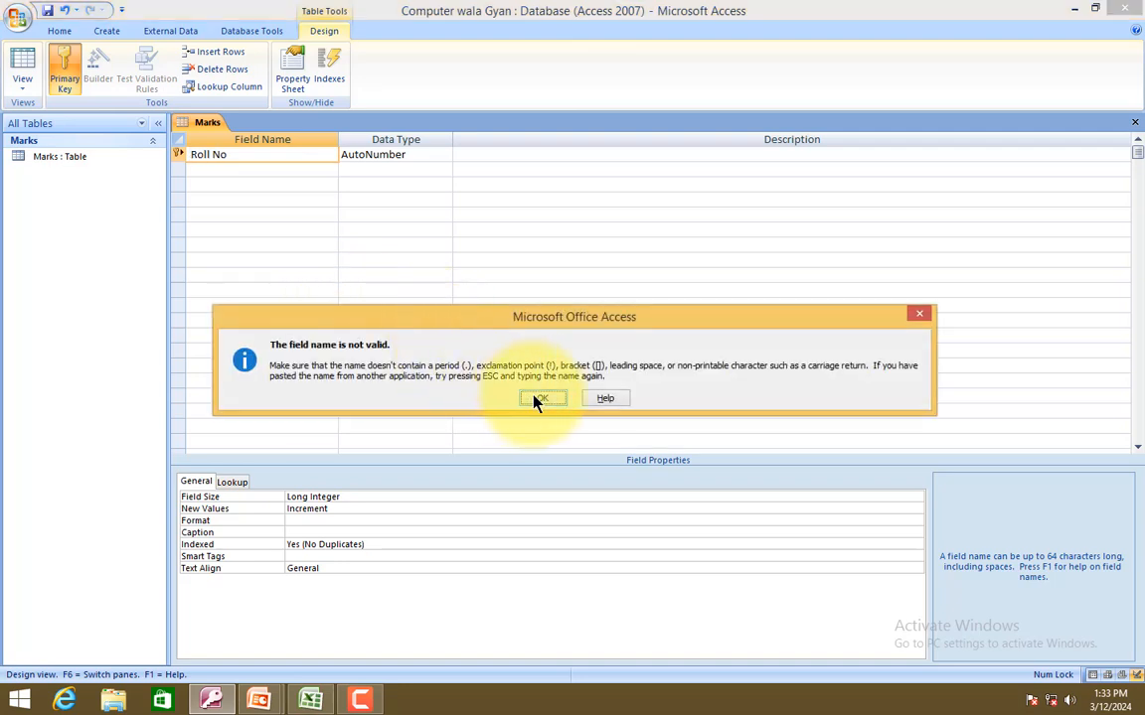
pyautogui.click(541, 398)
pyautogui.press('BackSpace')
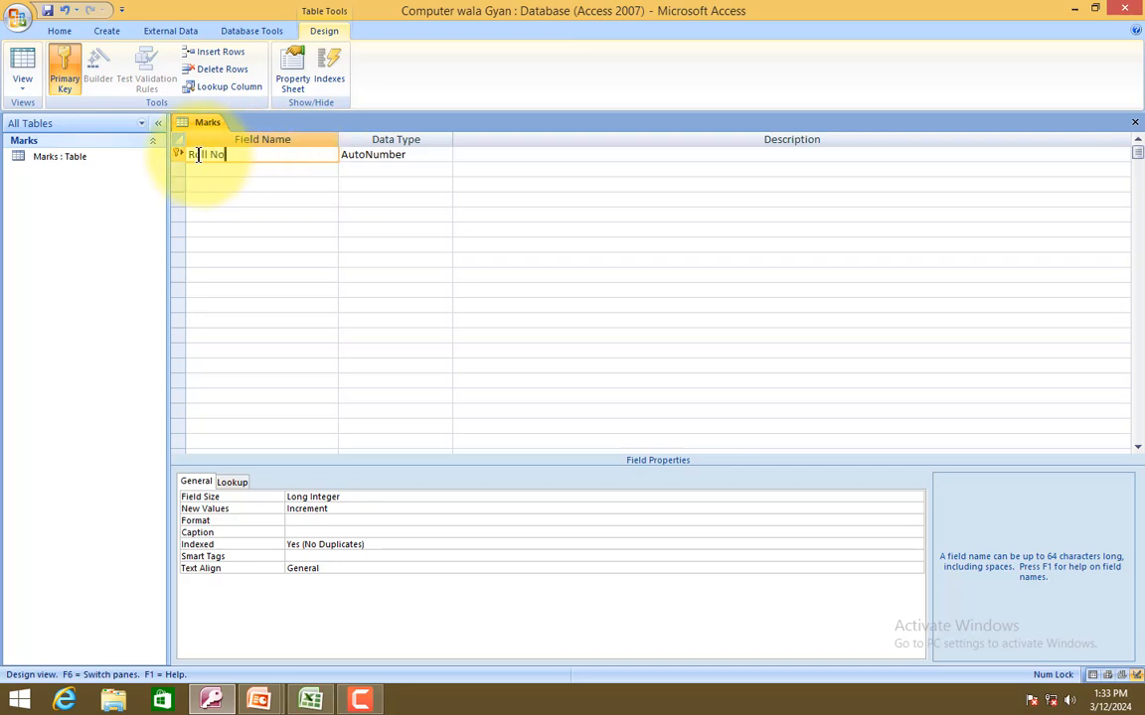
# Change the Roll No field's data type to Number and look over the list of available types.
pyautogui.click(411, 154)
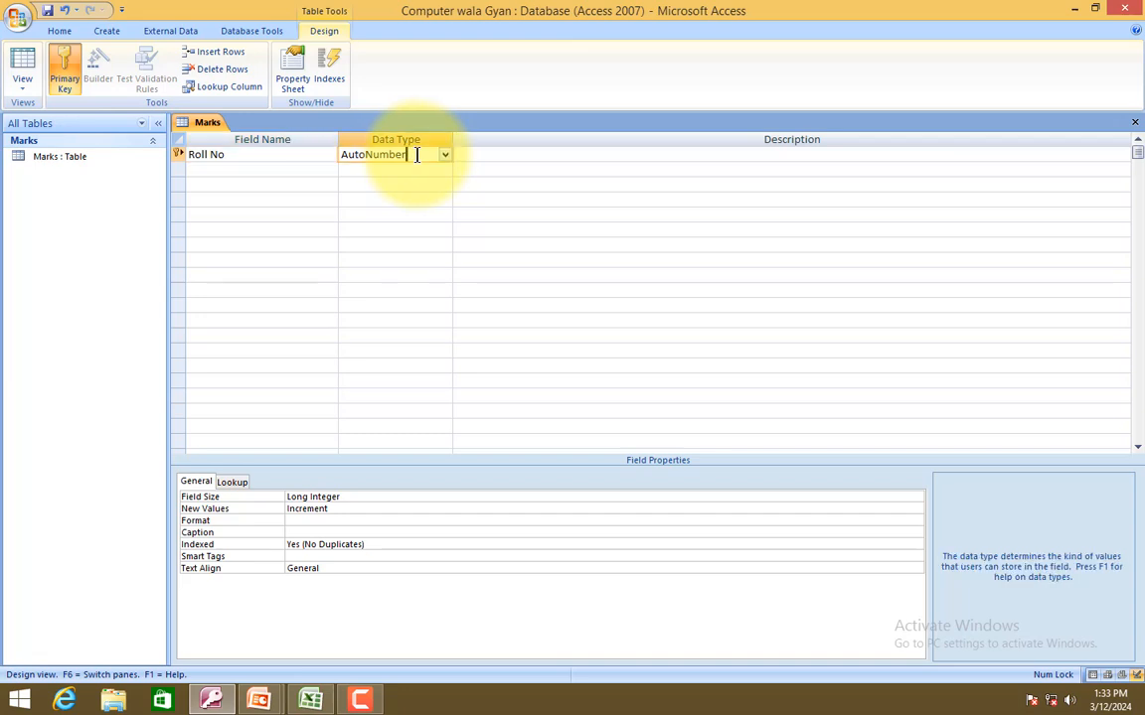
pyautogui.click(445, 156)
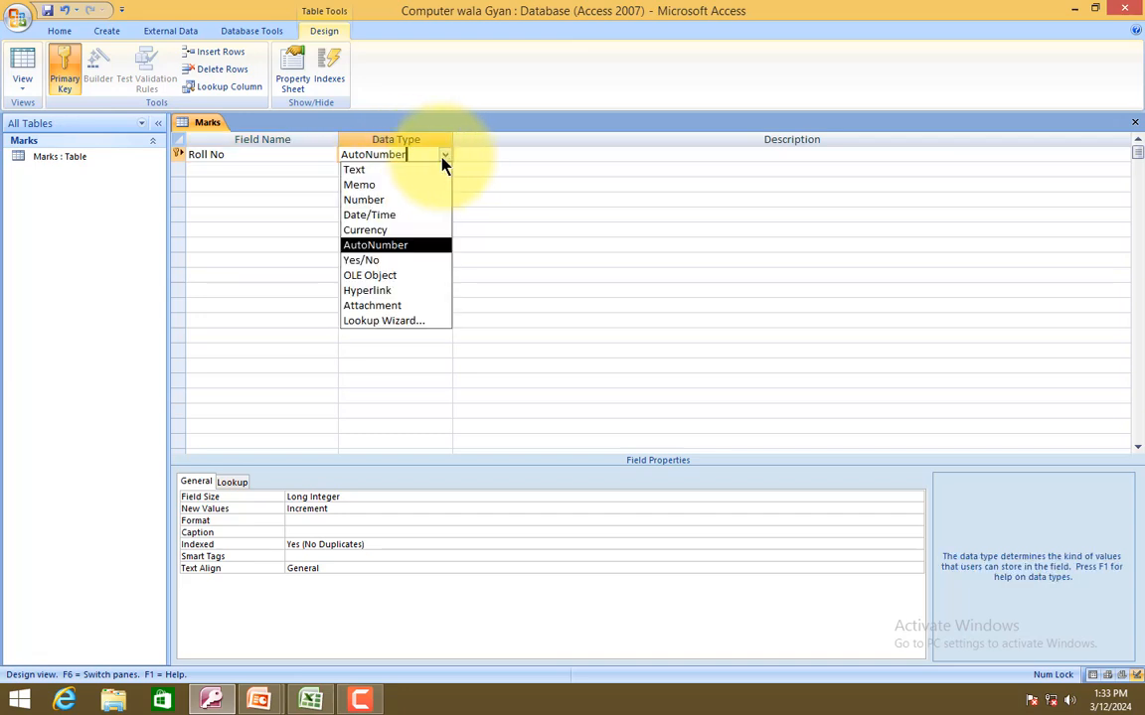
pyautogui.click(381, 201)
pyautogui.click(388, 157)
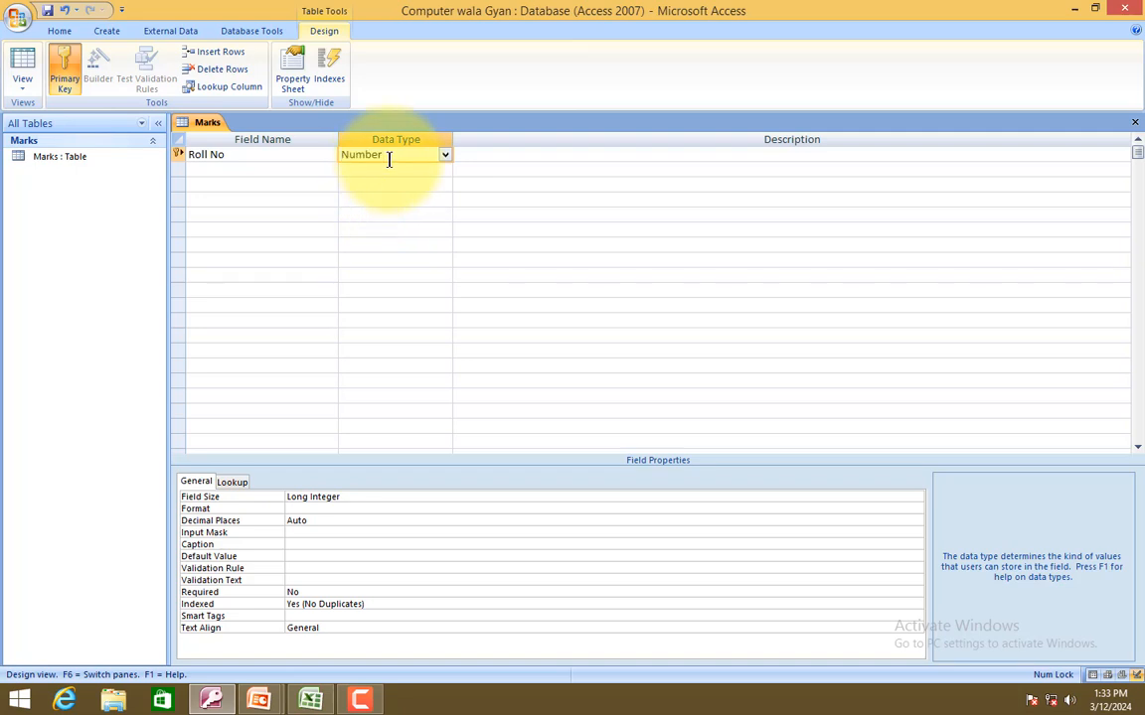
pyautogui.click(445, 156)
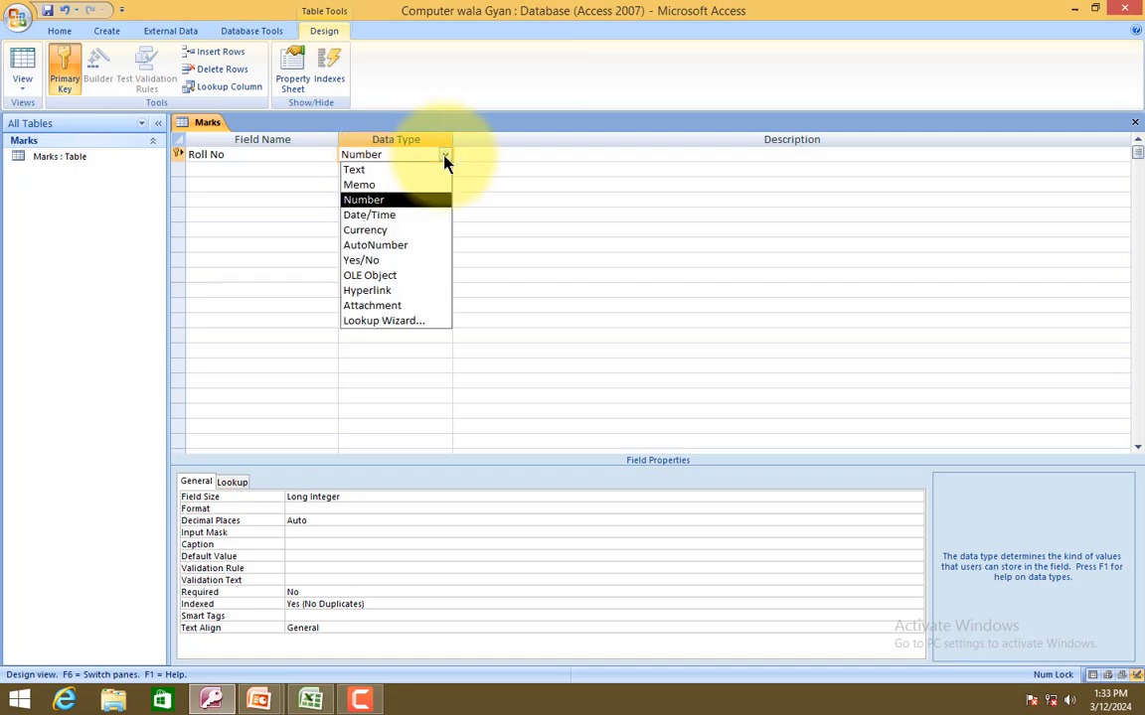
# Add a "Student Name" field with the Text data type below Roll No.
pyautogui.click(288, 171)
pyautogui.click(289, 171)
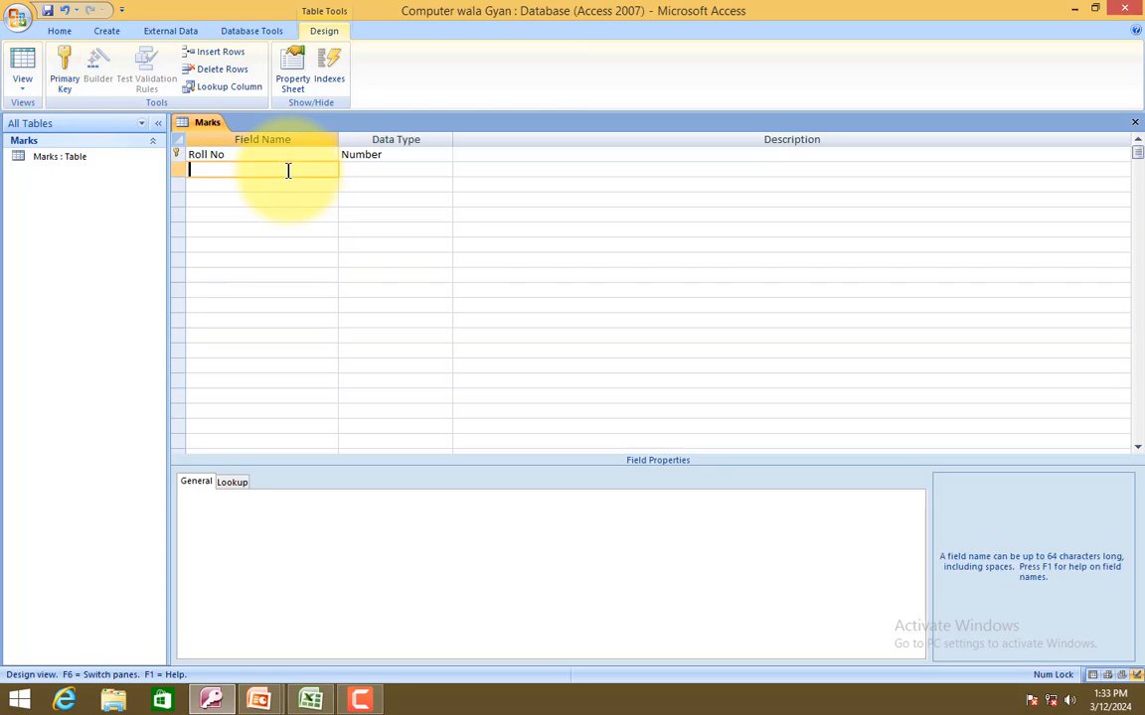
pyautogui.write('Student Name')
pyautogui.press('Tab')
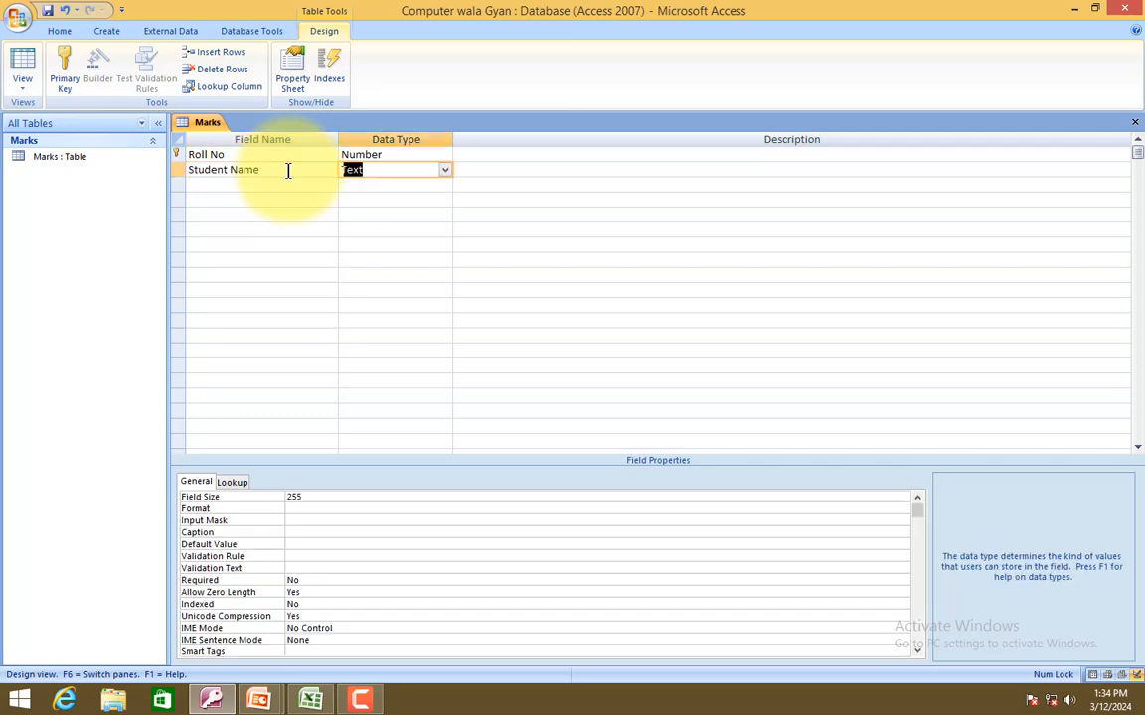
# Add a "Father Name" field with the Text data type below Student Name.
pyautogui.press('Down')
pyautogui.press('Left')
pyautogui.write('Father')
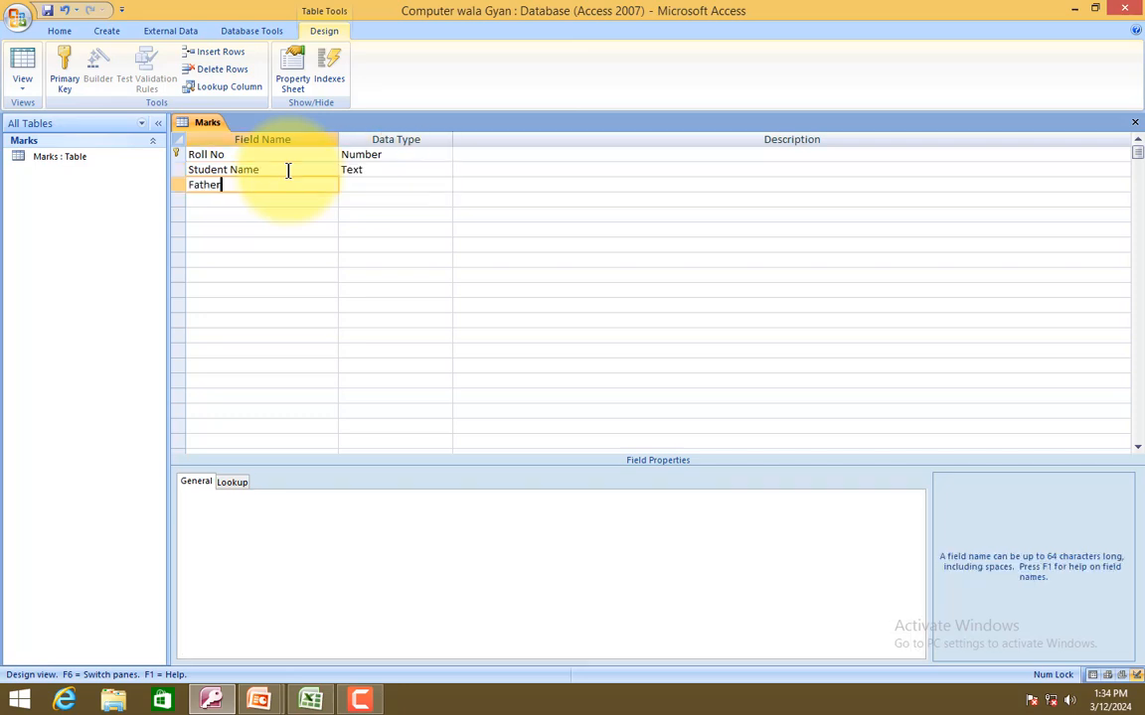
pyautogui.write(' Nma')
pyautogui.press('BackSpace')
pyautogui.press('BackSpace')
pyautogui.write('ame')
pyautogui.press('Tab')
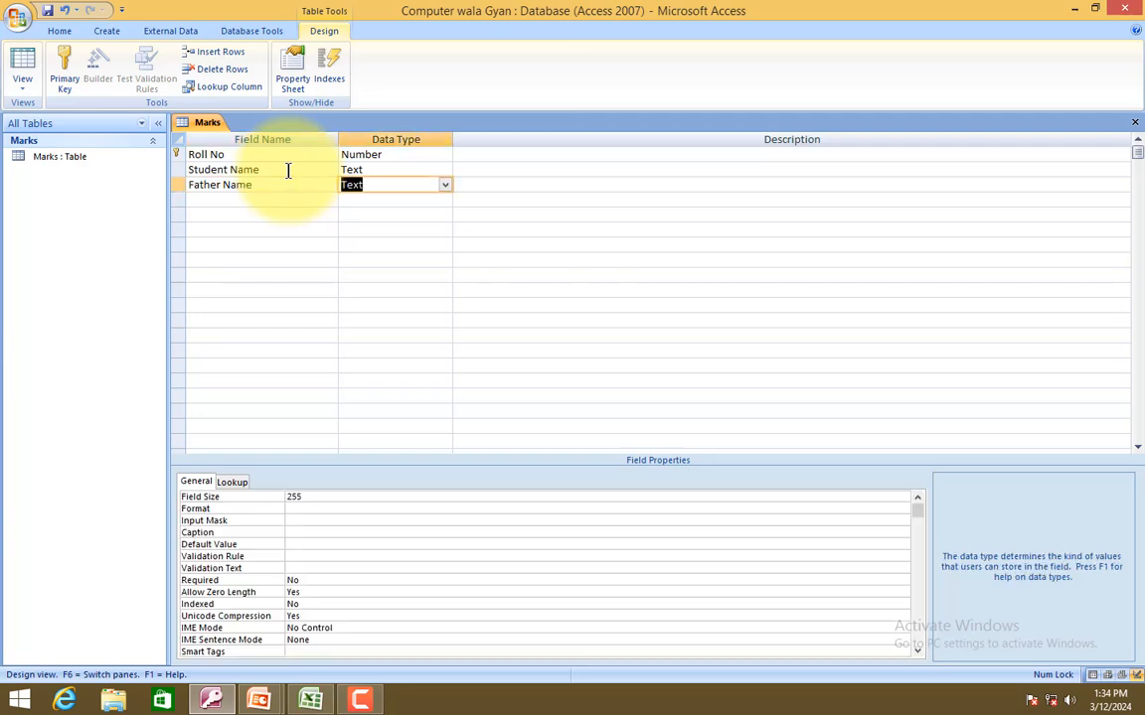
# Close the Marks table and save its design changes.
pyautogui.click(281, 202)
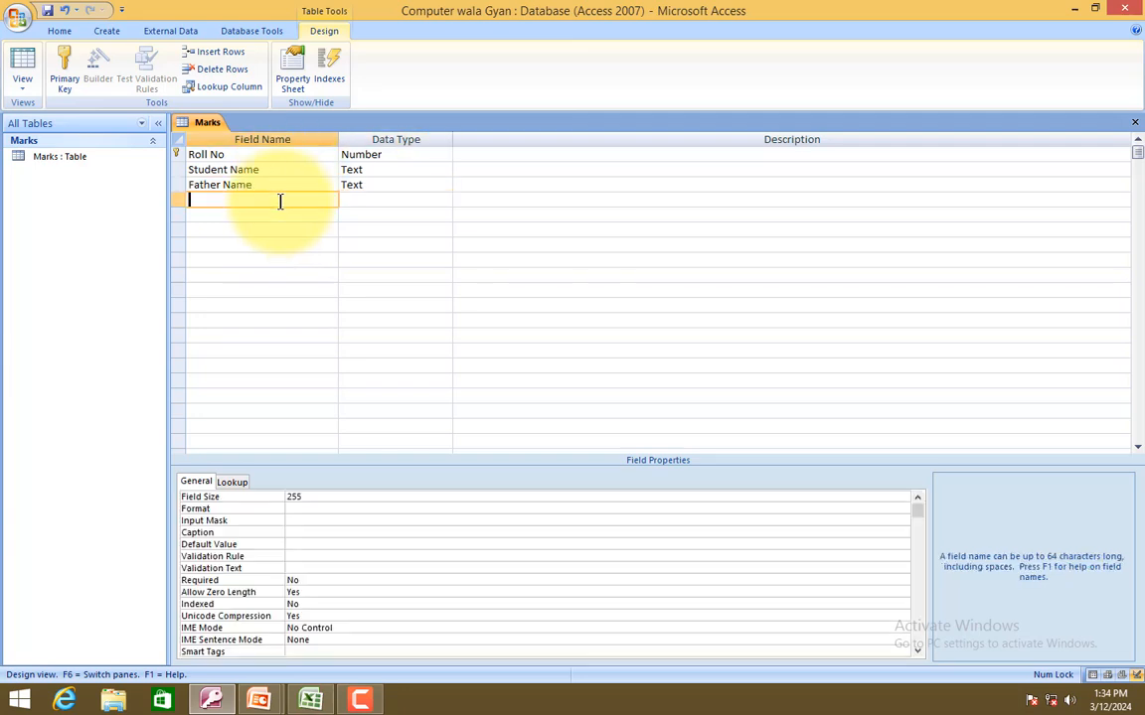
pyautogui.click(1134, 123)
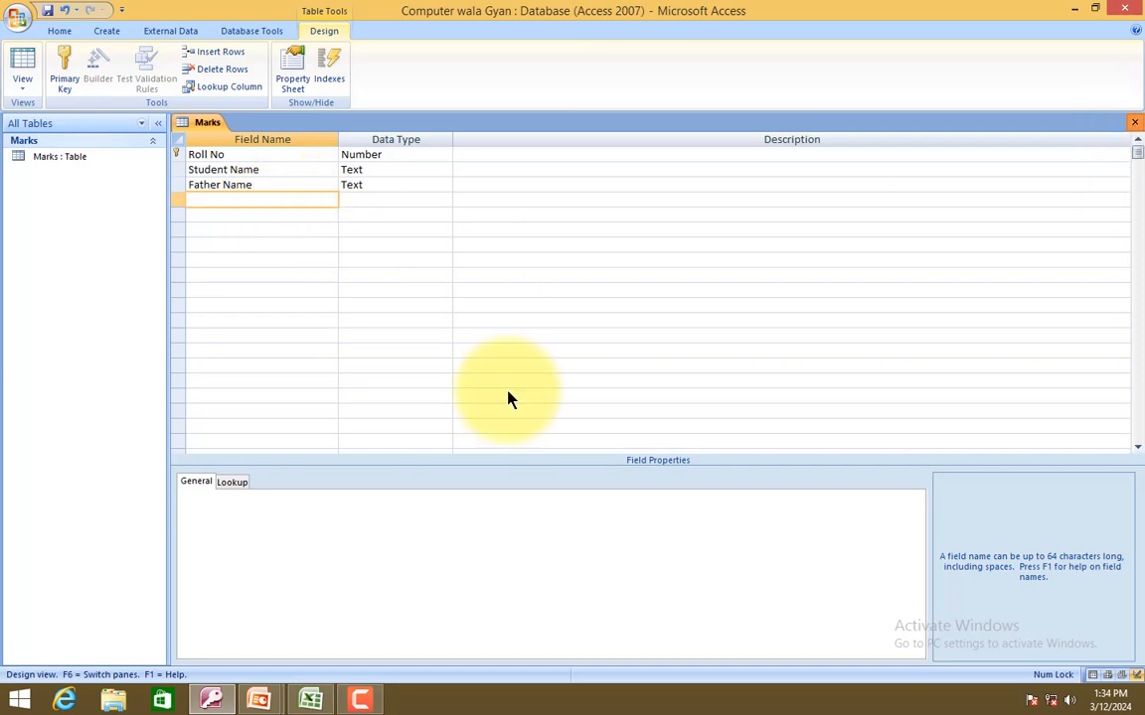
pyautogui.click(511, 391)
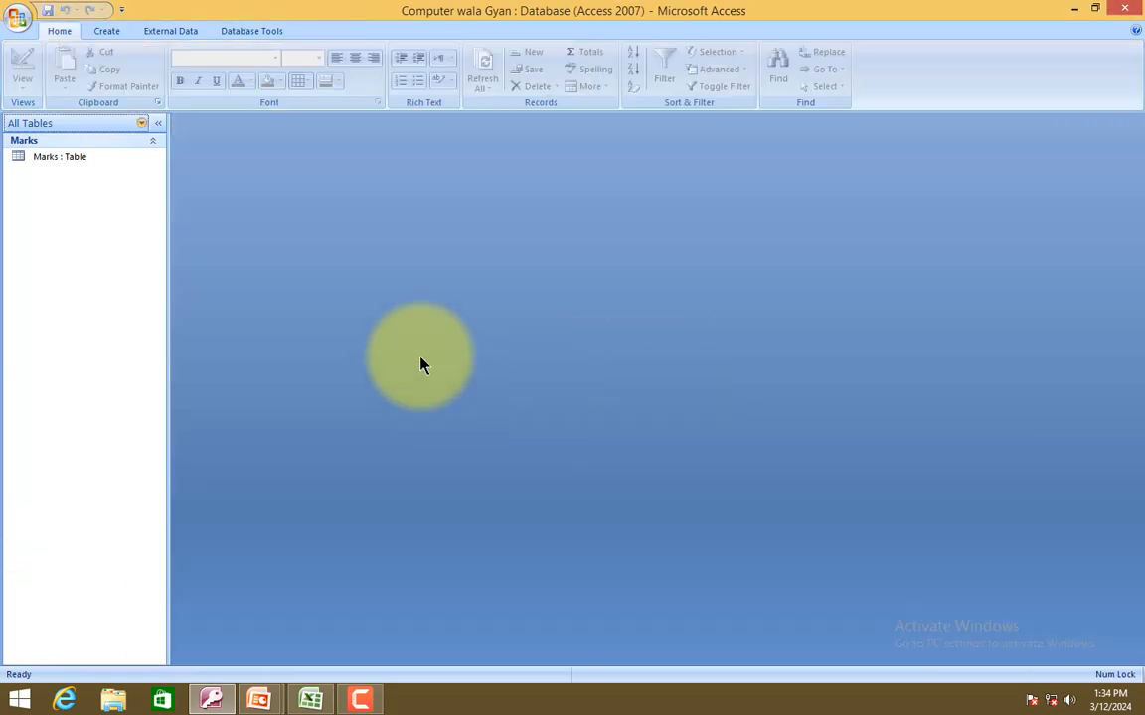
# Open the Marks table in Datasheet View and widen the Student Name and Father Name columns.
pyautogui.click(116, 163)
pyautogui.doubleClick(116, 167)
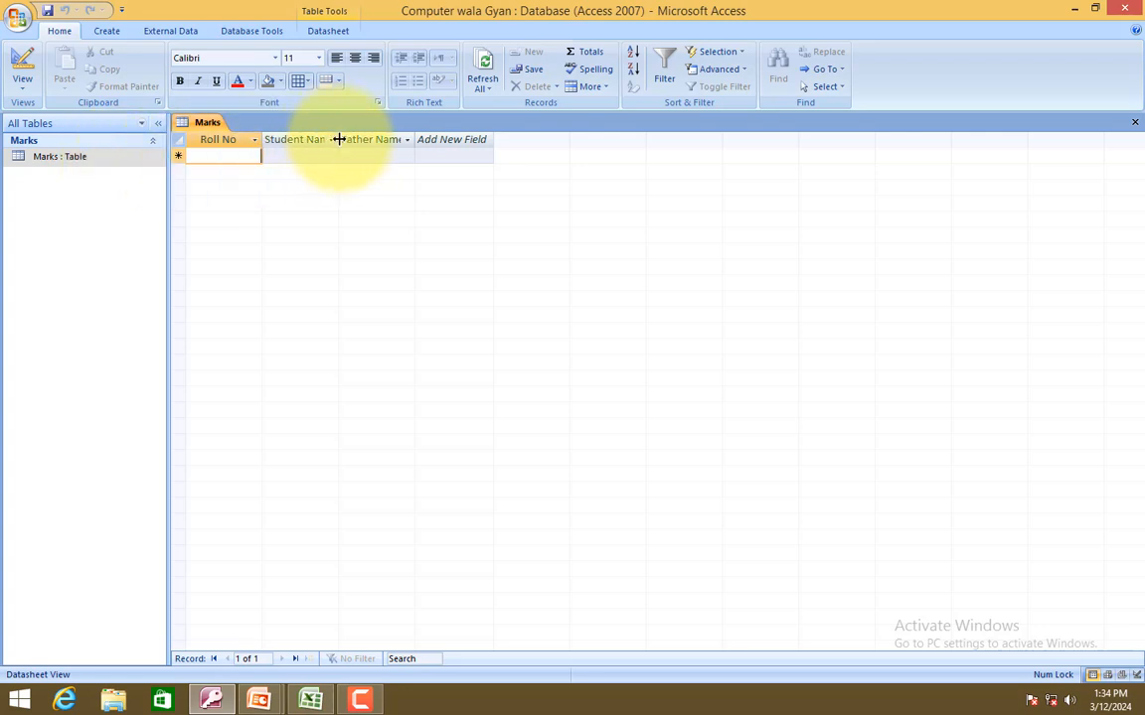
pyautogui.moveTo(338, 140); pyautogui.dragTo(375, 140)
pyautogui.moveTo(454, 139); pyautogui.dragTo(534, 139)
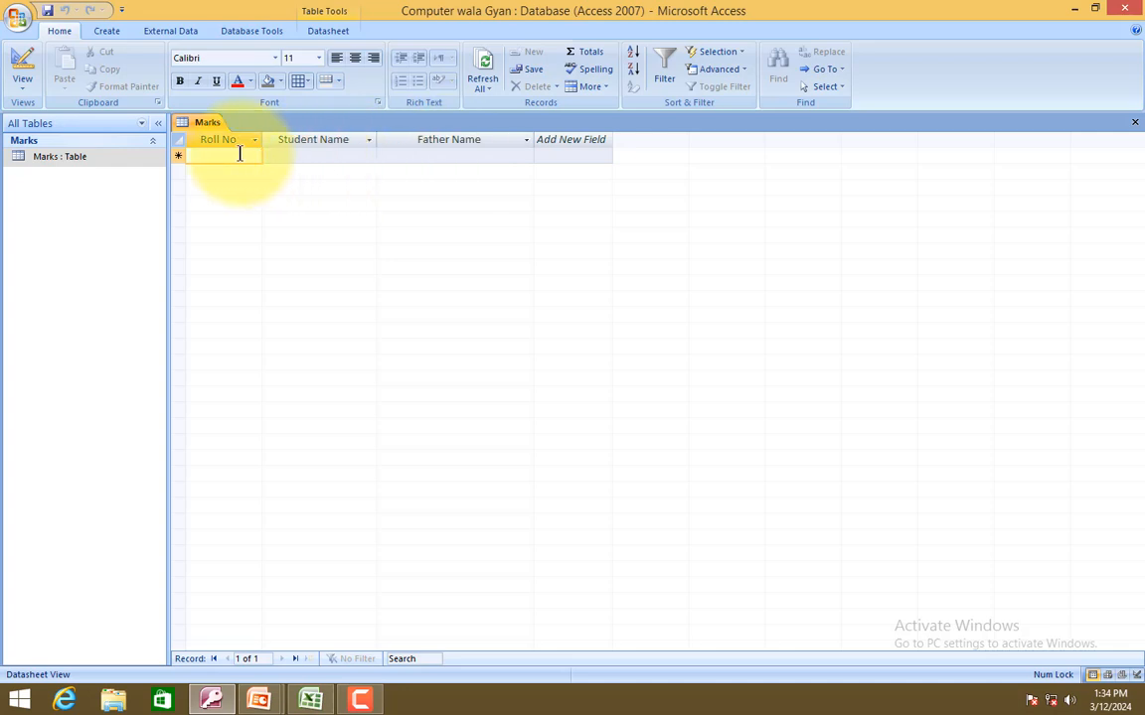
# Try the letter t as the first record's roll number, and replace it with 1.
pyautogui.write('t')
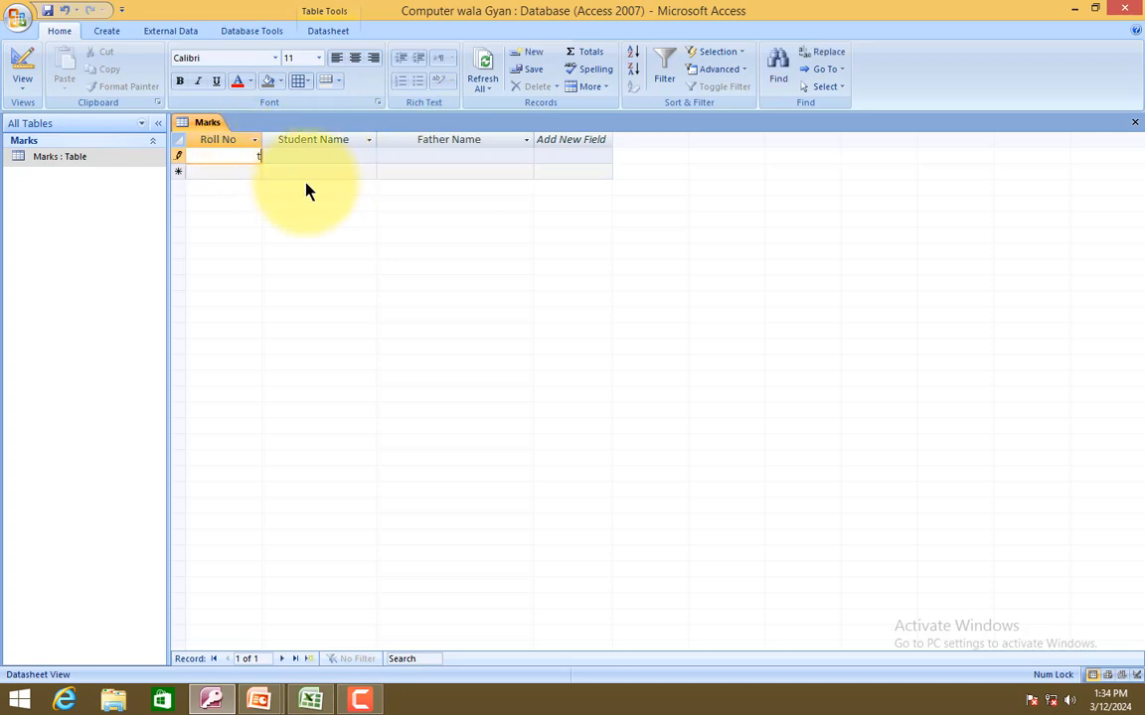
pyautogui.press('Tab')
pyautogui.click(311, 190)
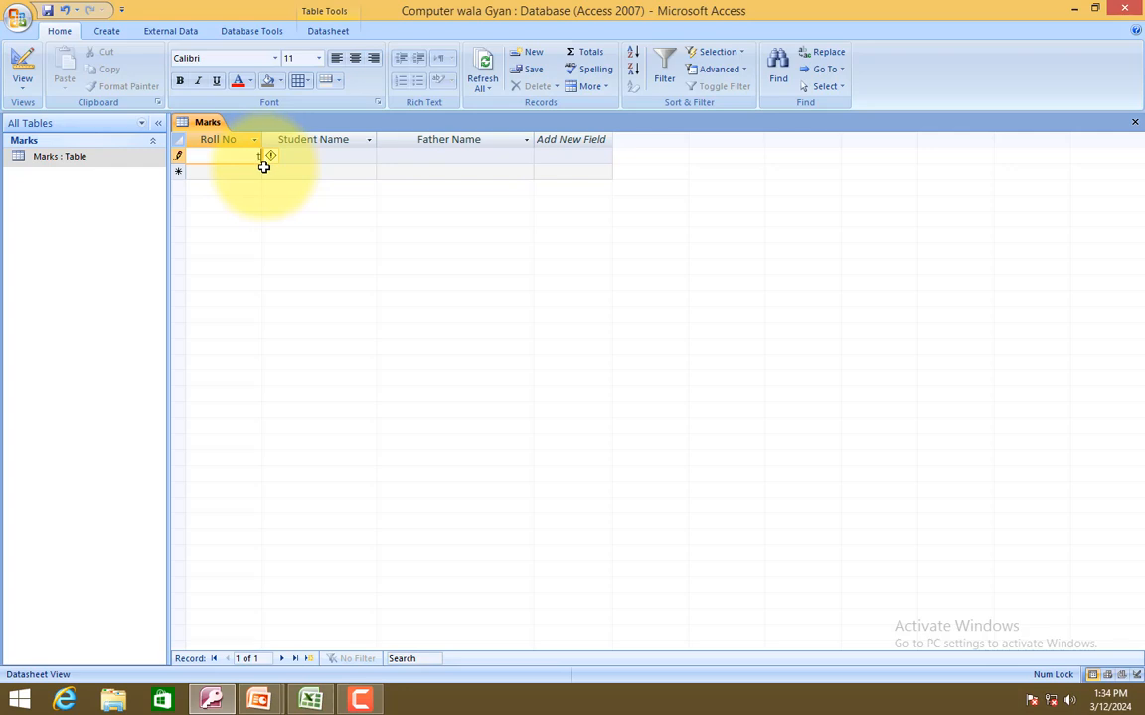
pyautogui.click(304, 158)
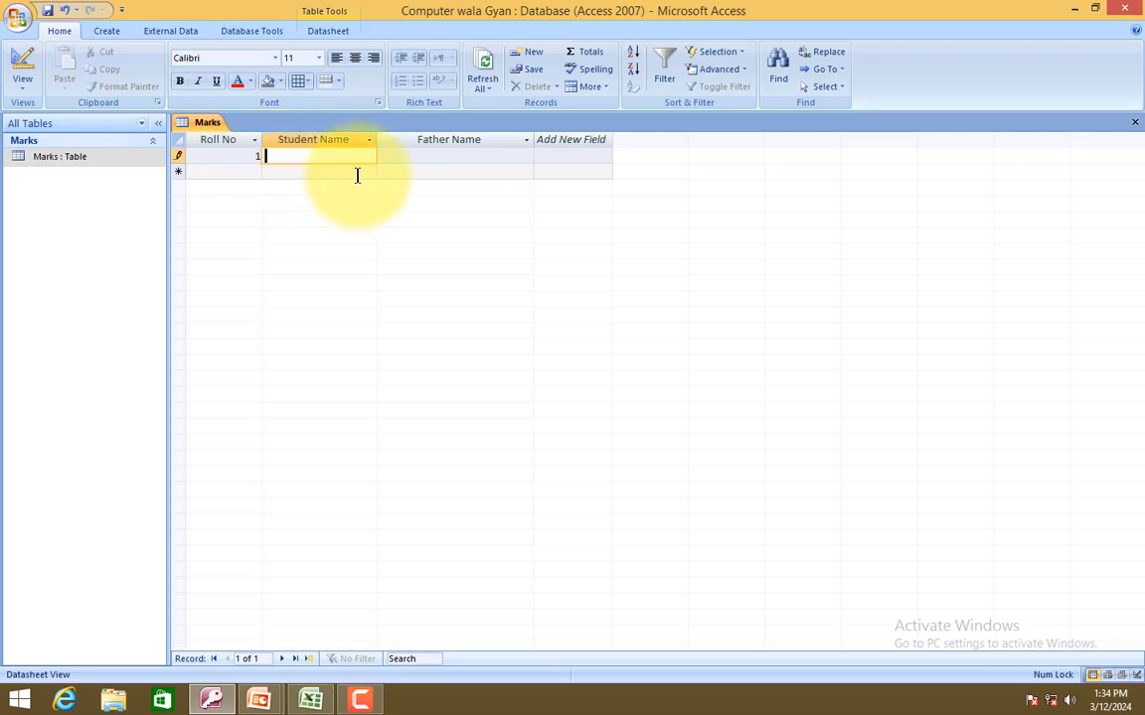
# Try the mixed entry "14sfsda" in the first record's Student Name and delete it.
pyautogui.write('14sfsda')
pyautogui.press('BackSpace')
pyautogui.press('BackSpace')
pyautogui.press('BackSpace')
pyautogui.press('BackSpace')
pyautogui.press('BackSpace')
pyautogui.press('BackSpace')
# Fill in the student's name and the father's name for roll number 1 and commit the record.
pyautogui.write('Ramesh')
pyautogui.press('Tab')
pyautogui.write('M')
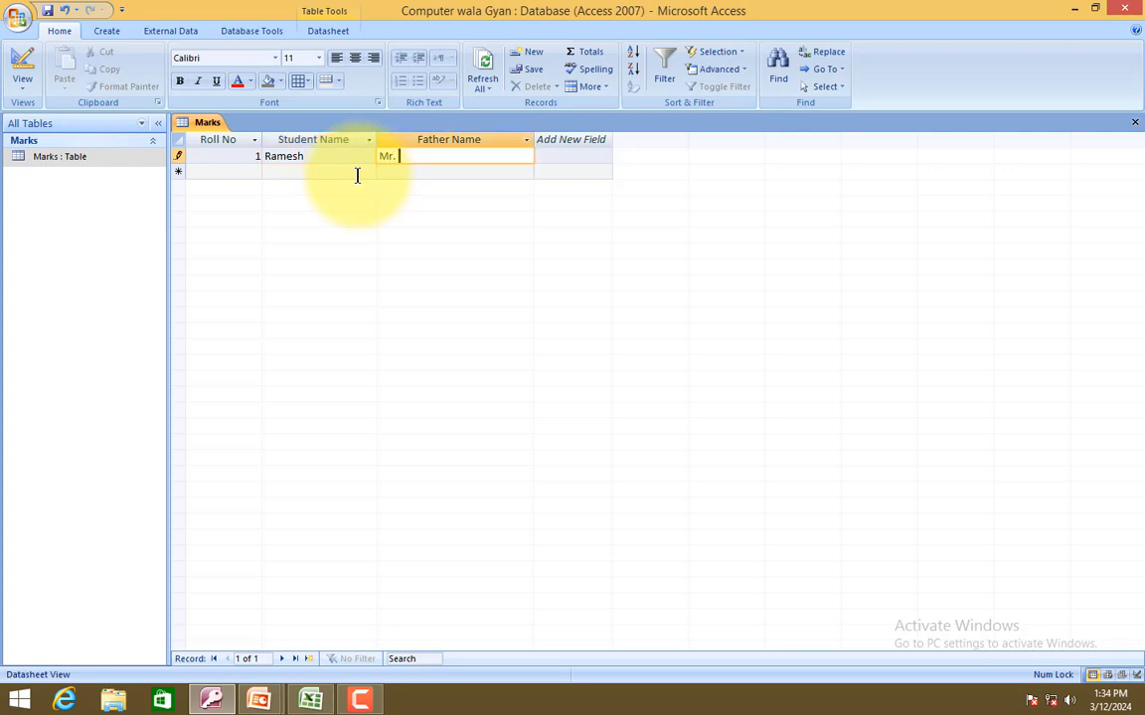
pyautogui.write('r. xyz')
pyautogui.click(569, 140)
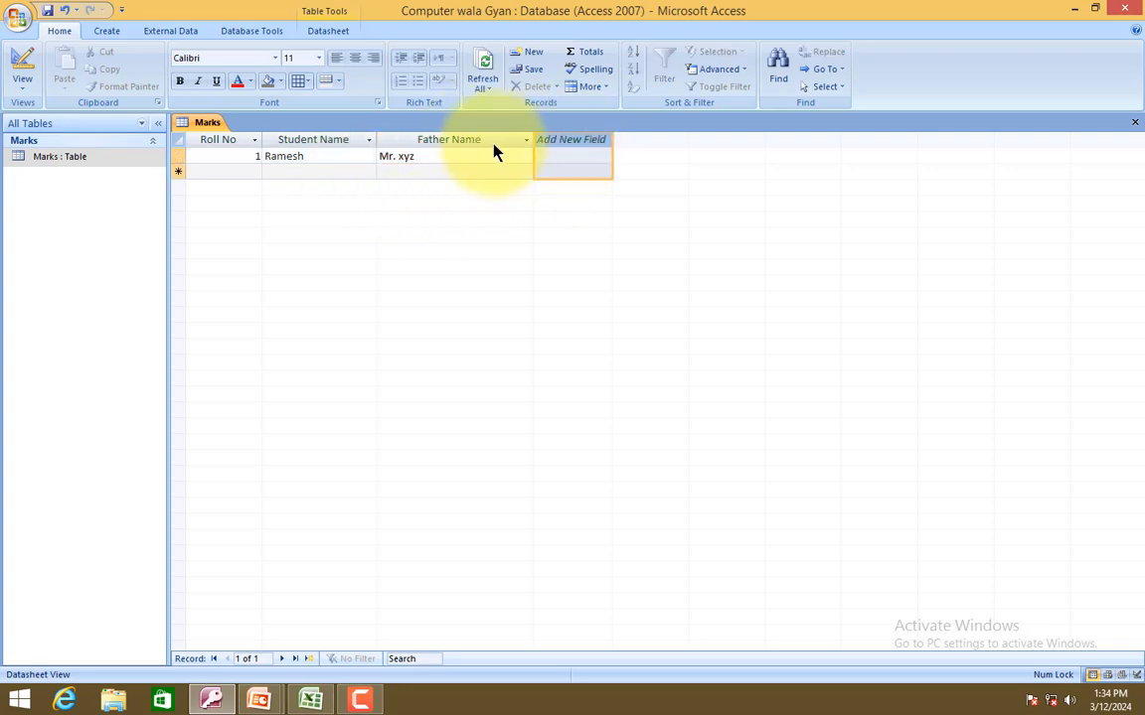
# Return the Marks table to Design View and add a "Class" field with the Text data type.
pyautogui.rightClick(203, 122)
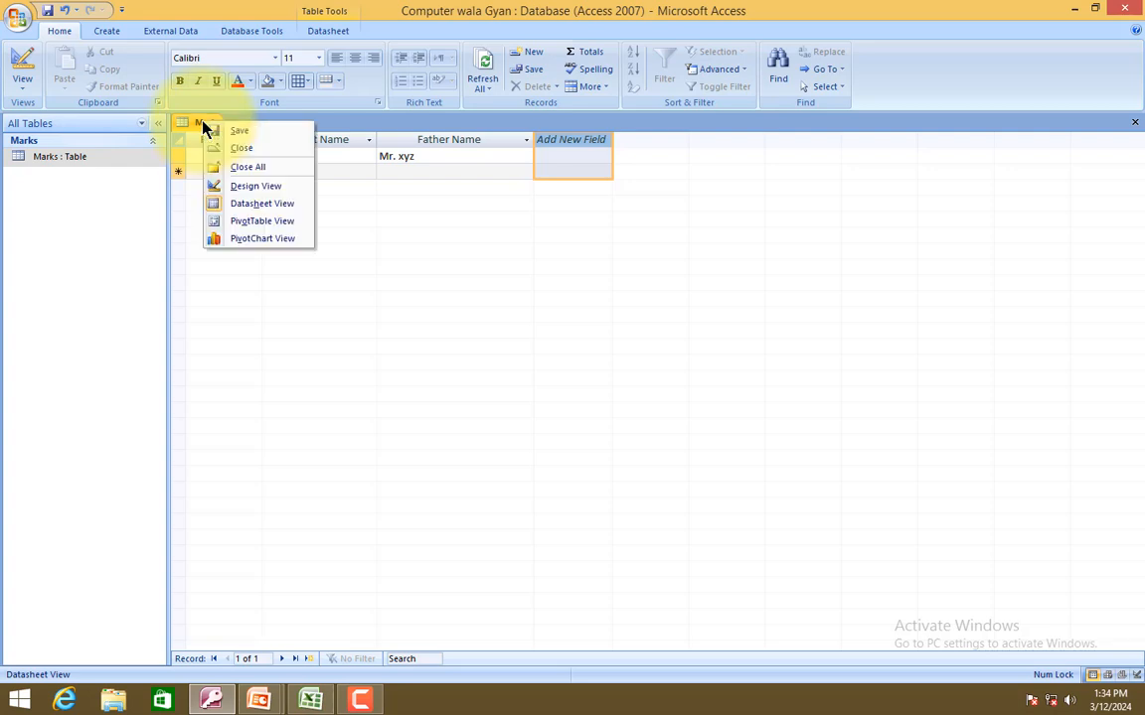
pyautogui.click(255, 185)
pyautogui.click(261, 202)
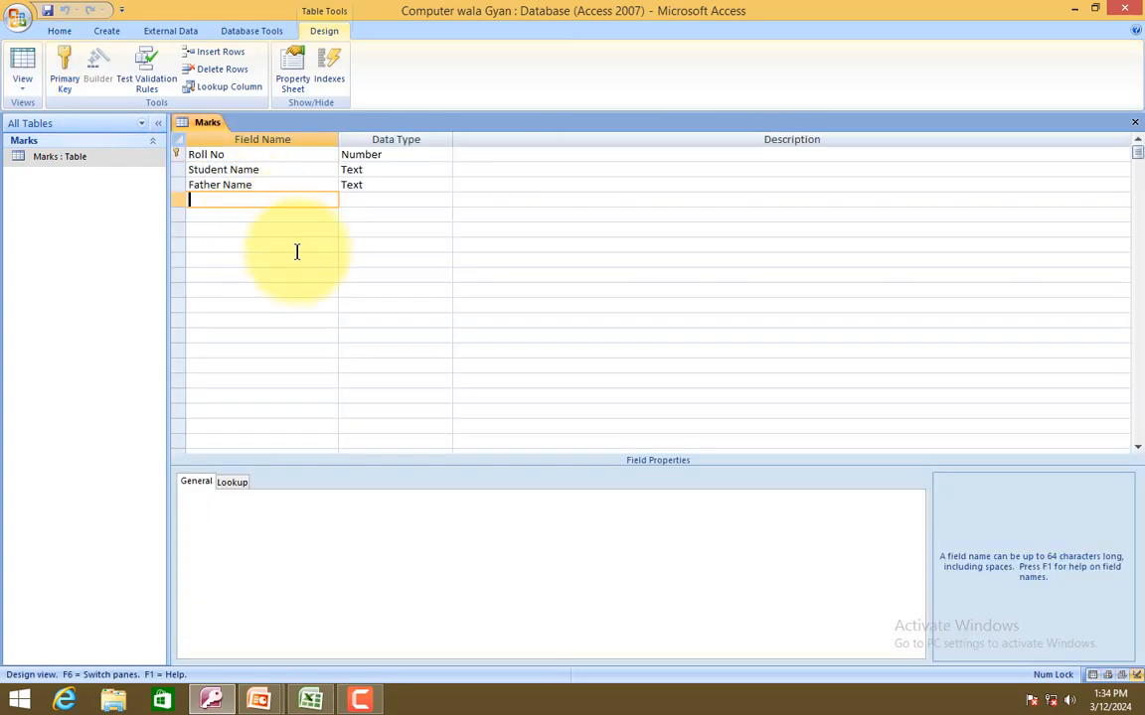
pyautogui.write('C')
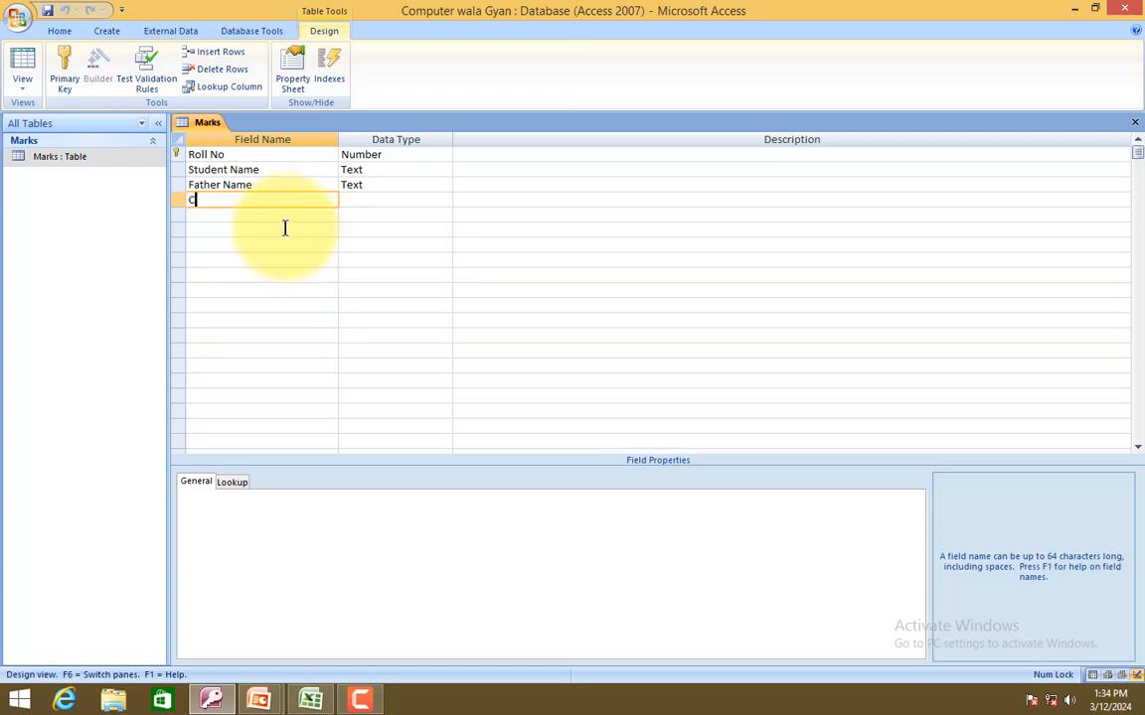
pyautogui.write('lass')
pyautogui.press('Tab')
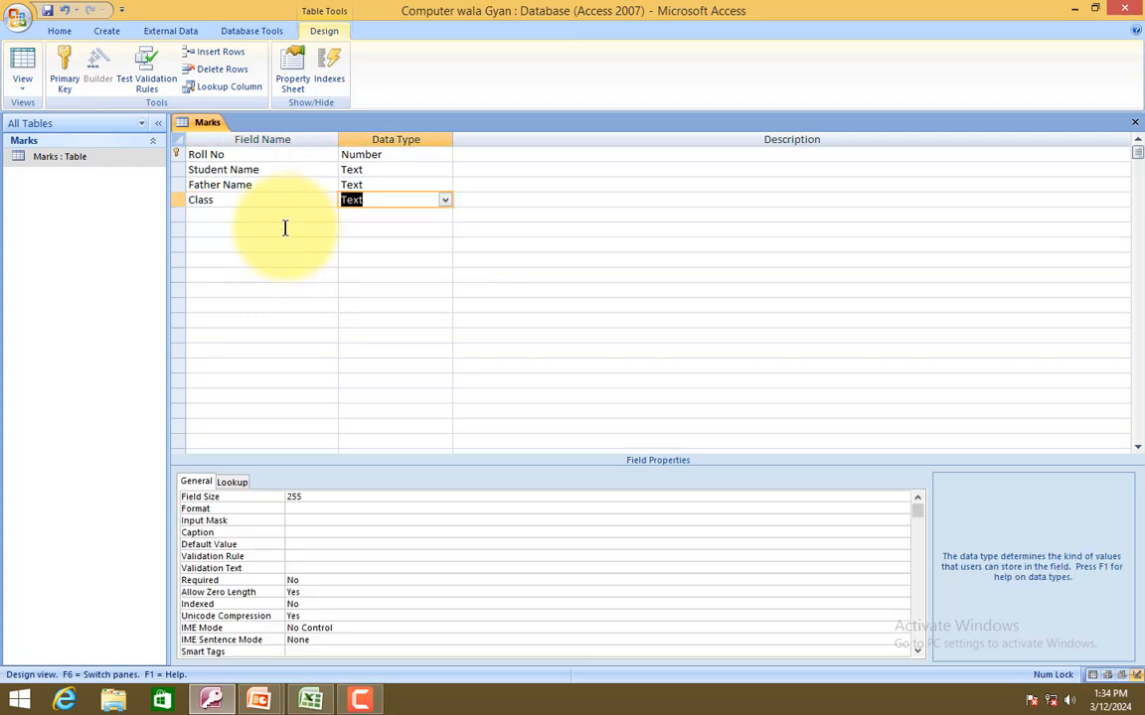
pyautogui.press('Tab')
pyautogui.press('Tab')
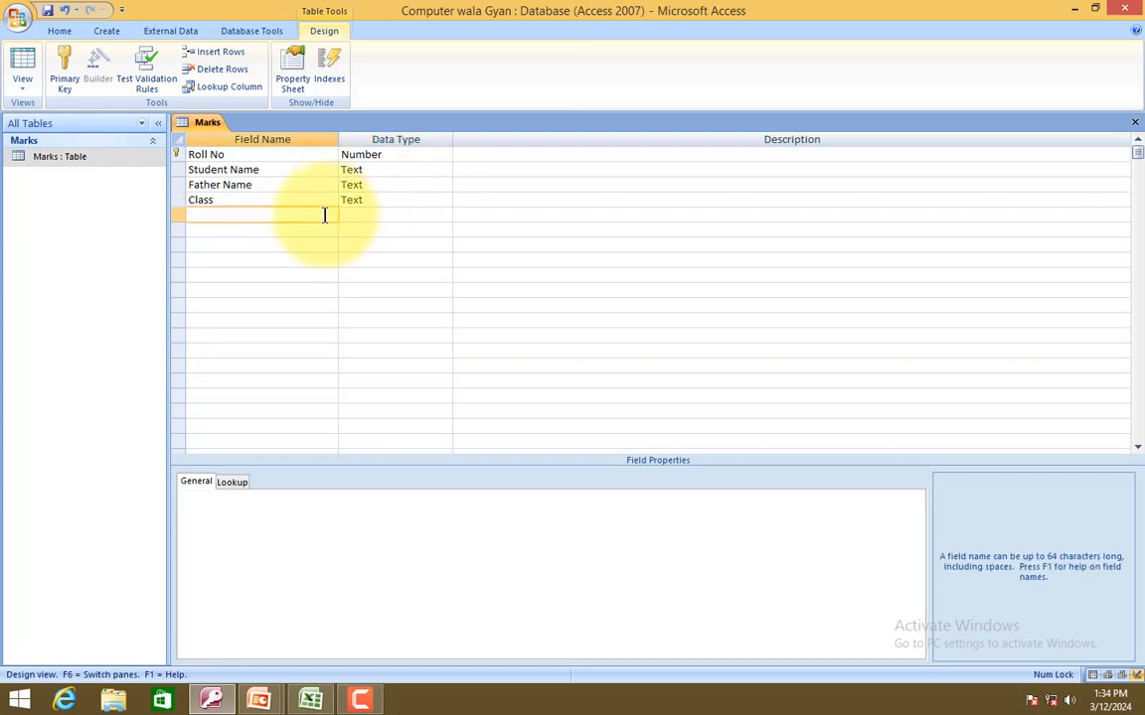
# Add "Hindi" and "English" fields below Class, both with the Number data type.
pyautogui.write('Hindi')
pyautogui.press('Tab')
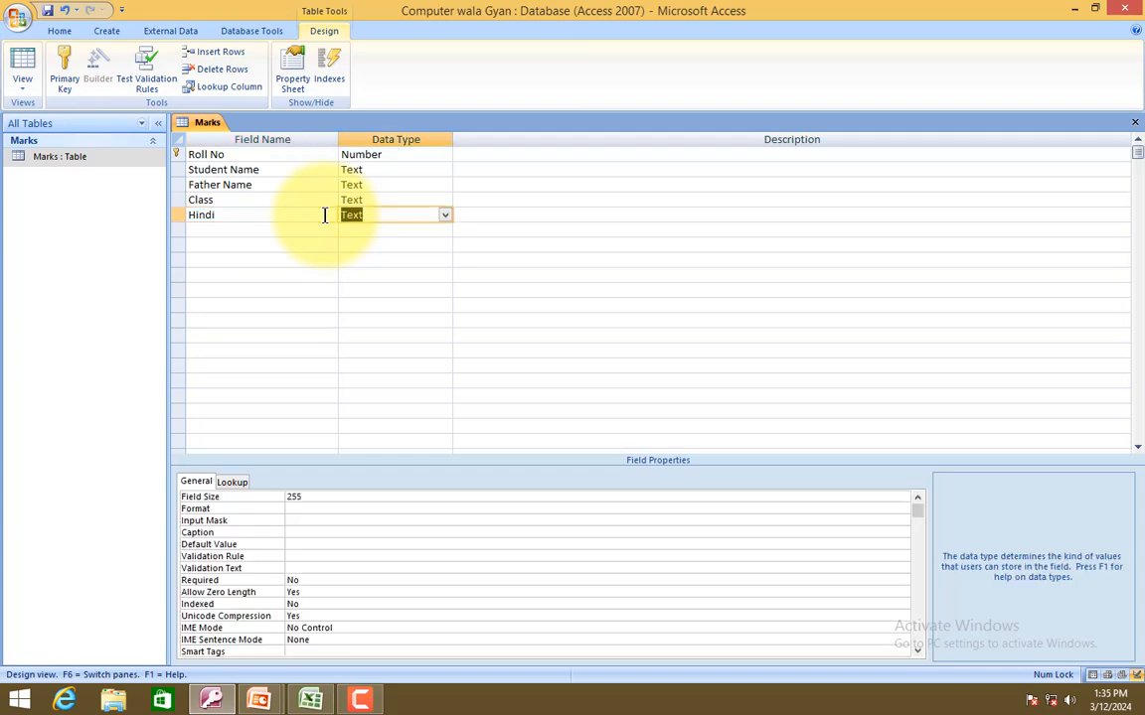
pyautogui.write('n')
pyautogui.press('Tab')
pyautogui.press('Tab')
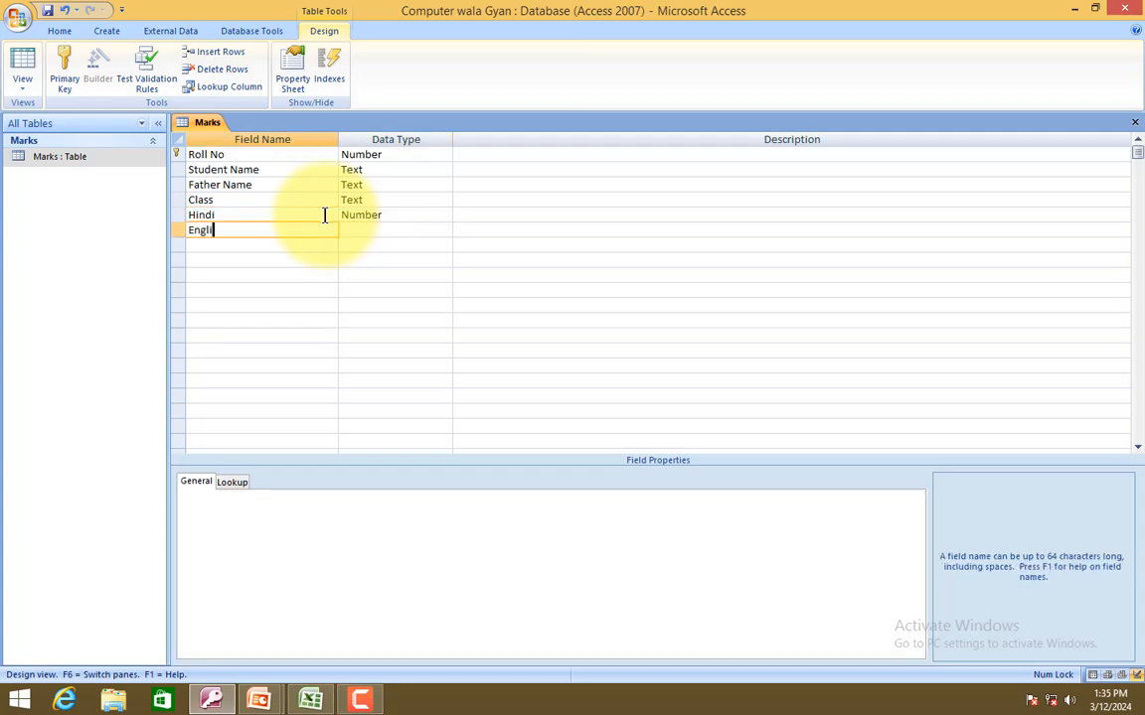
pyautogui.press('Tab')
pyautogui.write('n')
pyautogui.press('Tab')
pyautogui.press('Tab')
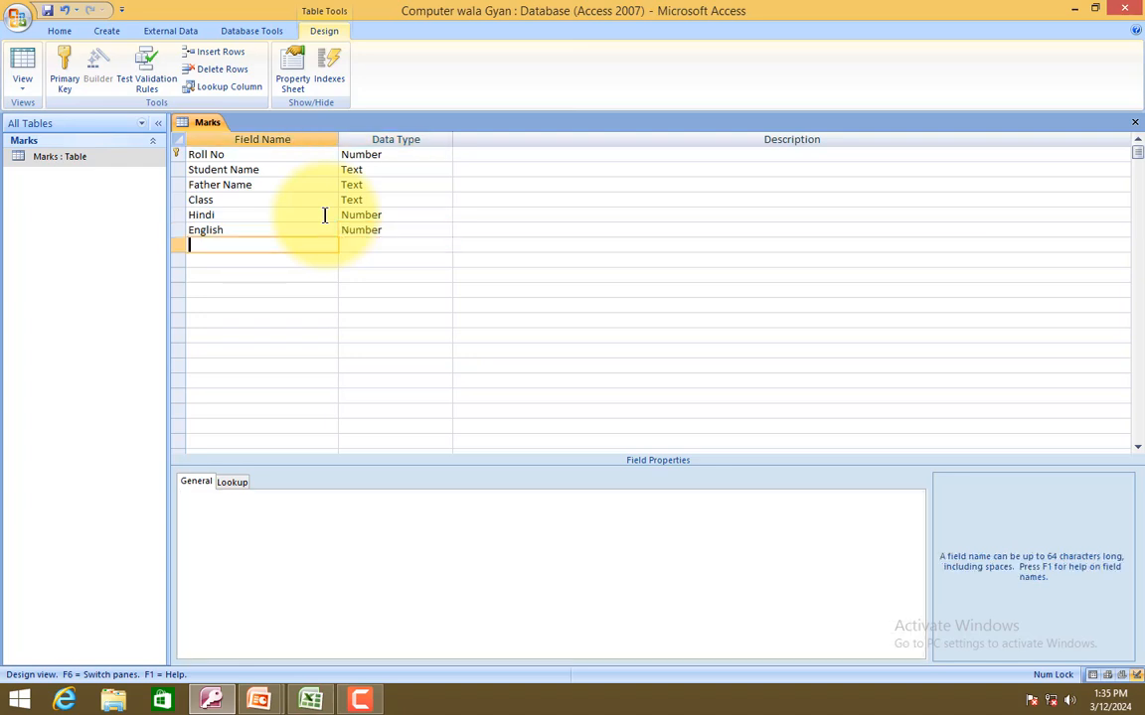
# Add a "Math" field below English, keeping the default Text data type.
pyautogui.write('Math')
pyautogui.press('Tab')
pyautogui.press('Down')
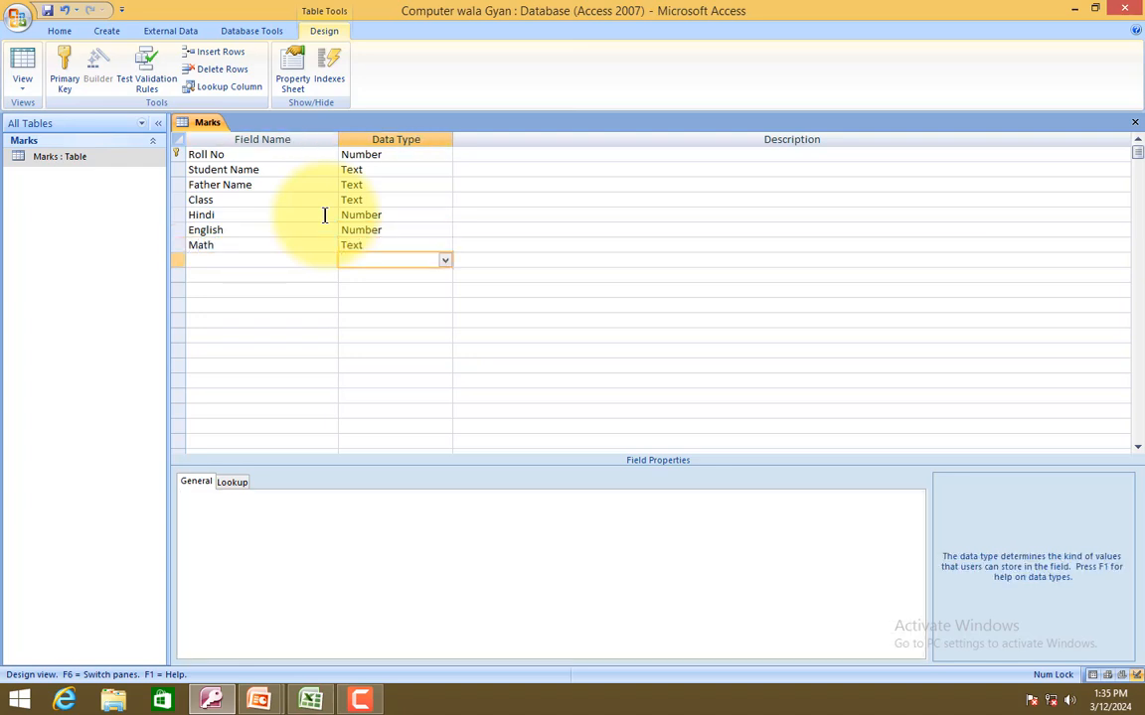
# Change the Math field's data type to Number.
pyautogui.press('Up')
pyautogui.write('n')
pyautogui.press('Tab')
pyautogui.press('Tab')
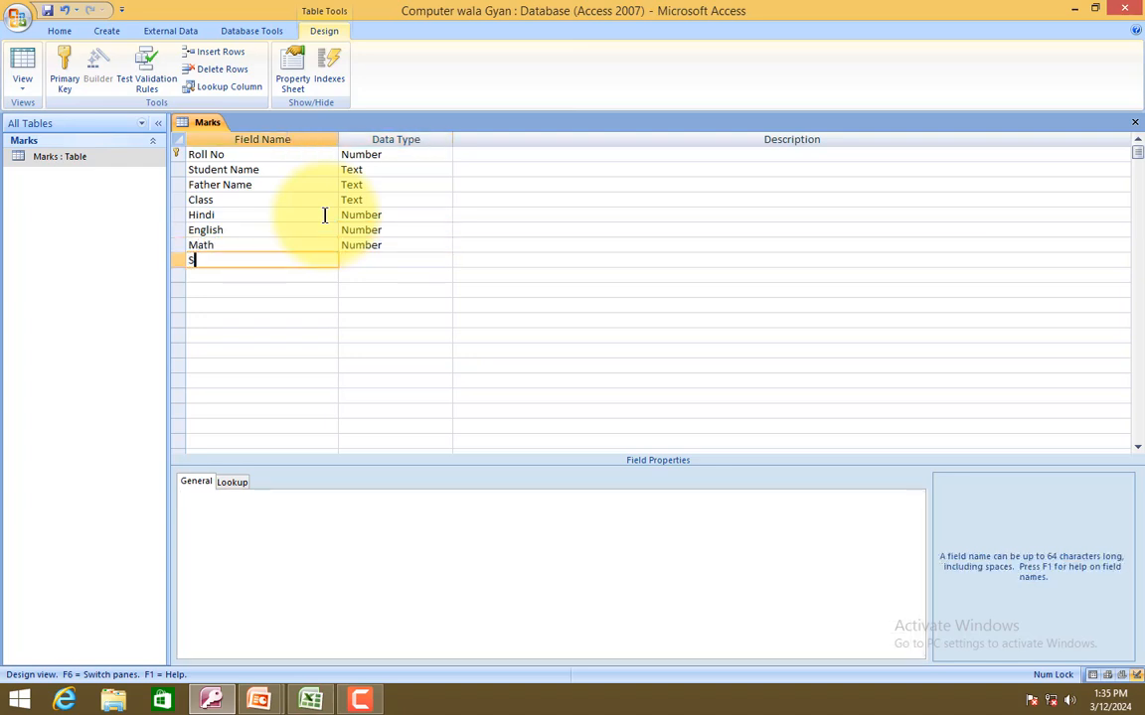
# Add "Science" and "Computer" fields below Math, both with the Number data type.
pyautogui.write('Science')
pyautogui.press('Tab')
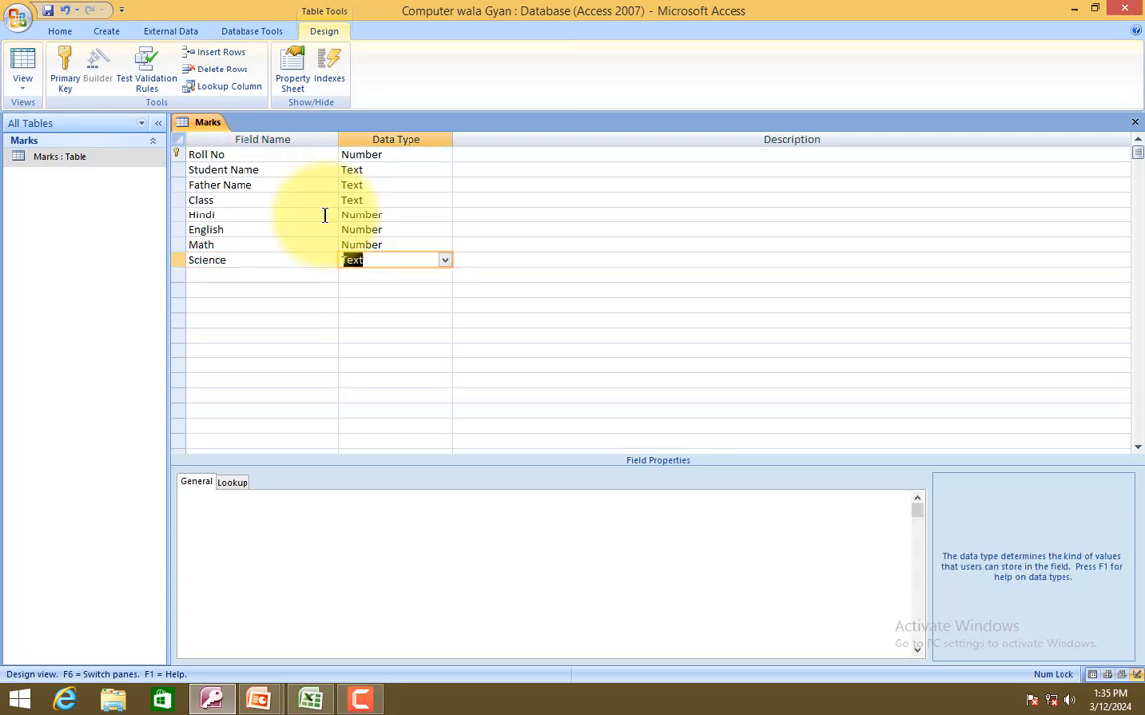
pyautogui.write('n')
pyautogui.press('Tab')
pyautogui.press('Tab')
pyautogui.write('C')
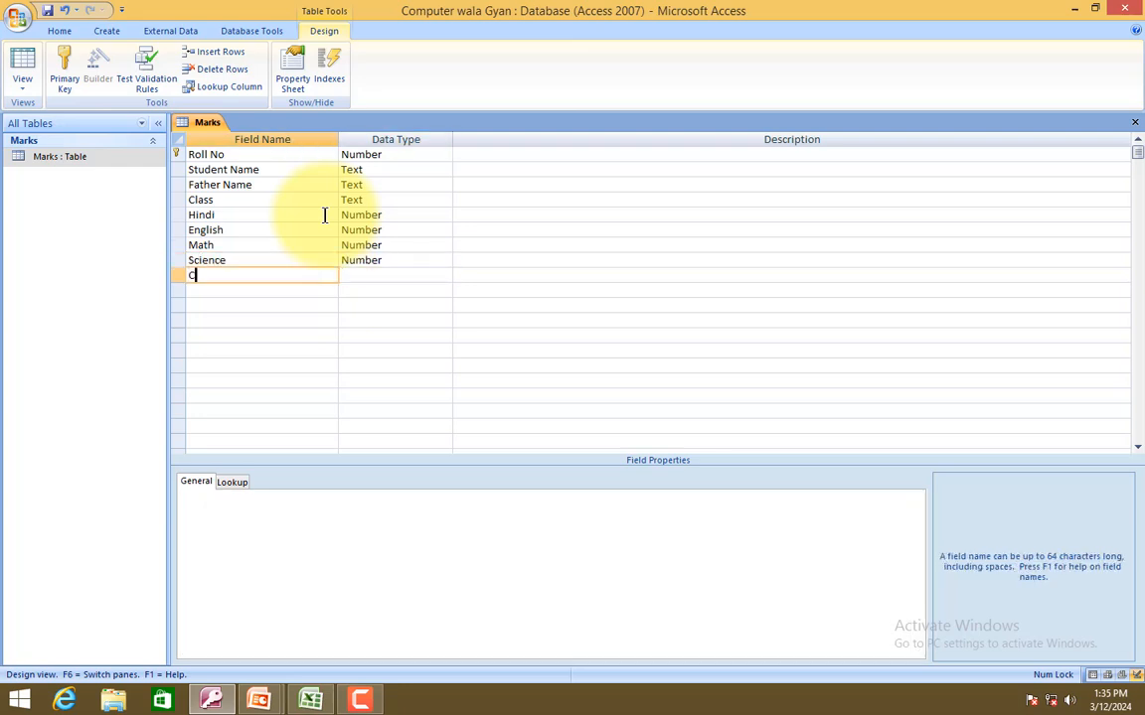
pyautogui.write('omputer')
pyautogui.press('Tab')
pyautogui.write('n')
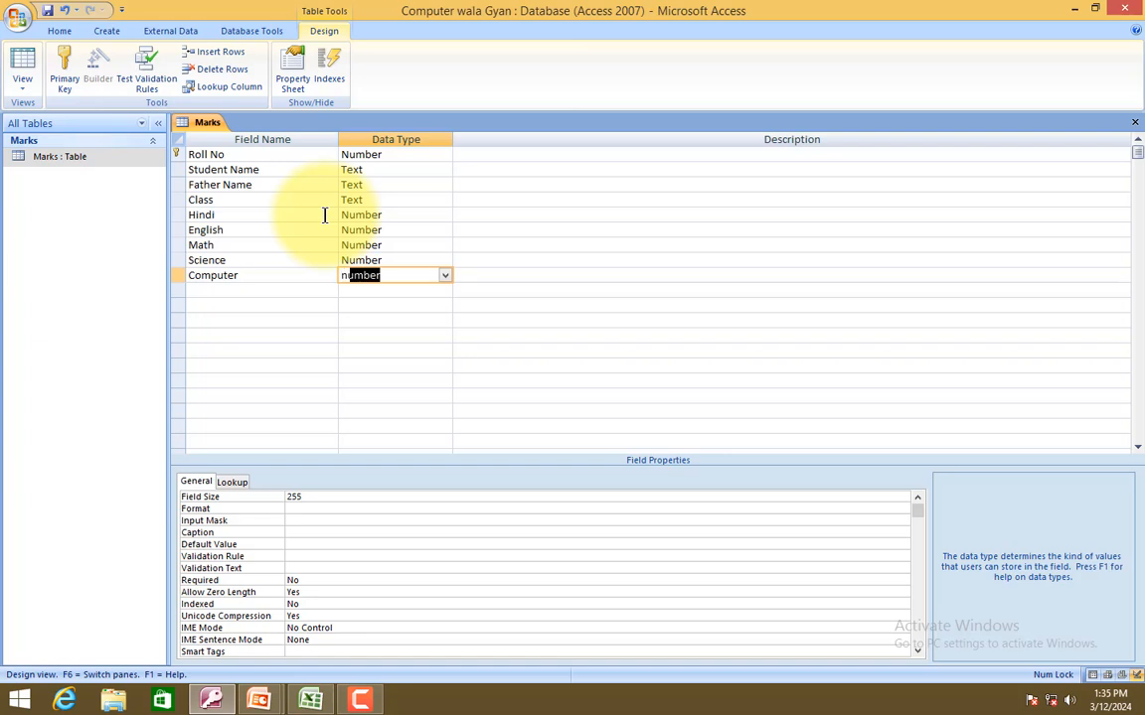
pyautogui.press('Tab')
pyautogui.press('Tab')
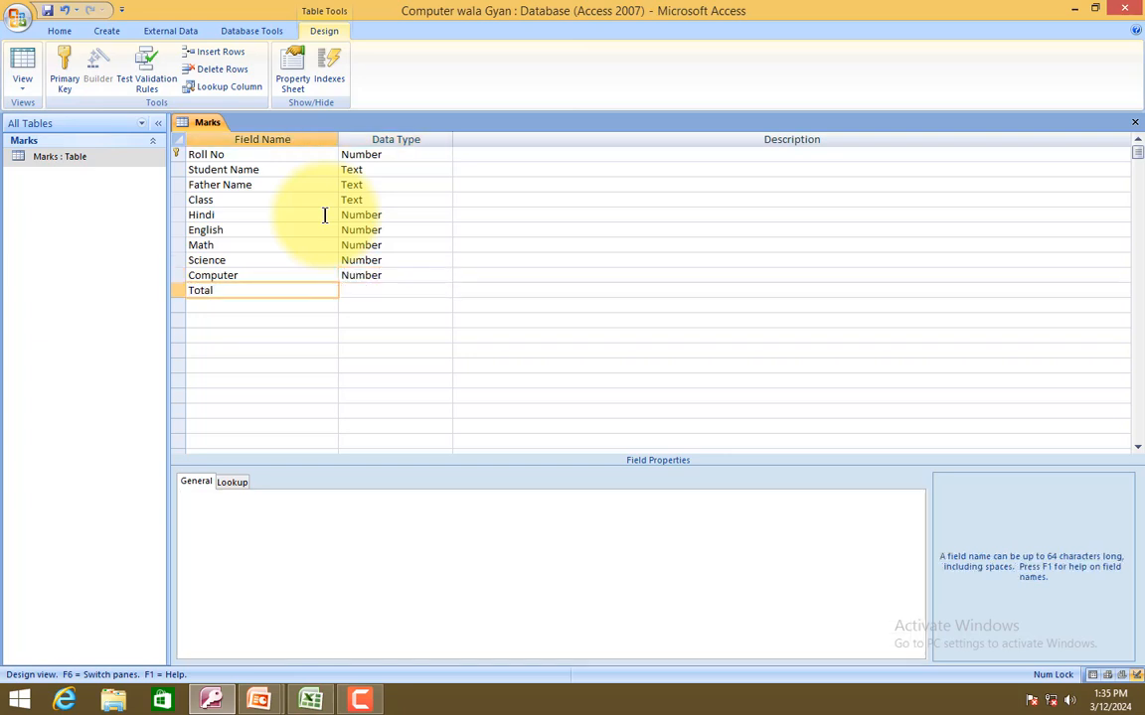
# Add "Total" and "Percentage" fields below Computer, both with the Number data type.
pyautogui.press('Tab')
pyautogui.write('n')
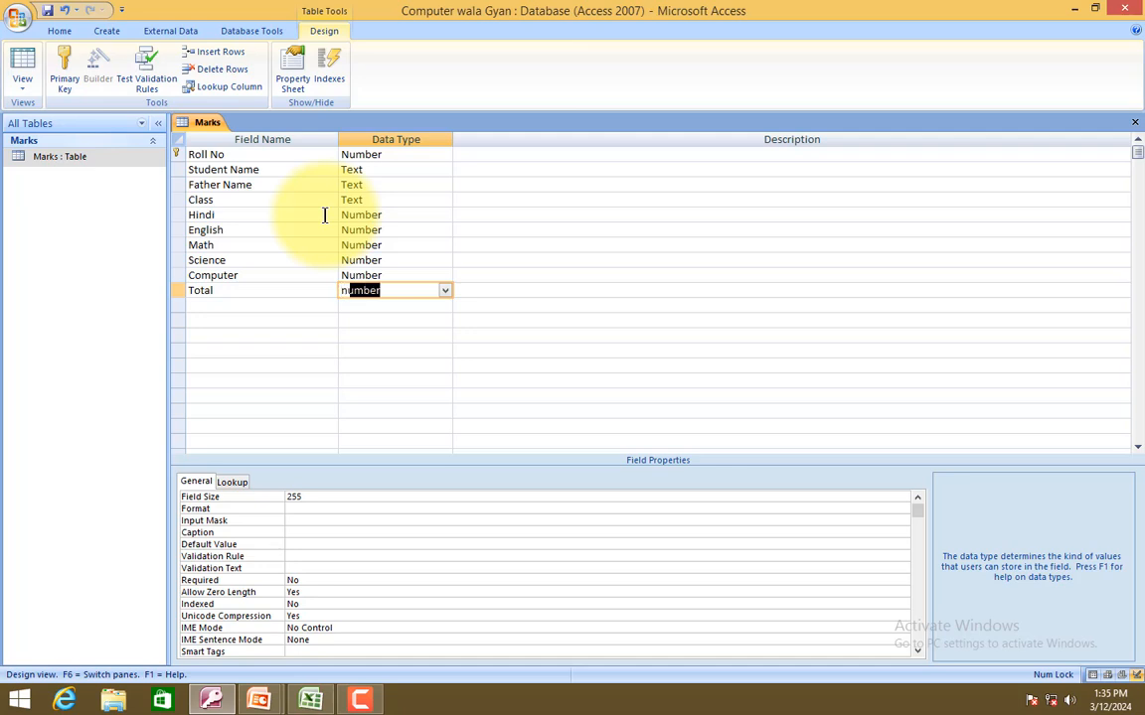
pyautogui.press('Tab')
pyautogui.press('Tab')
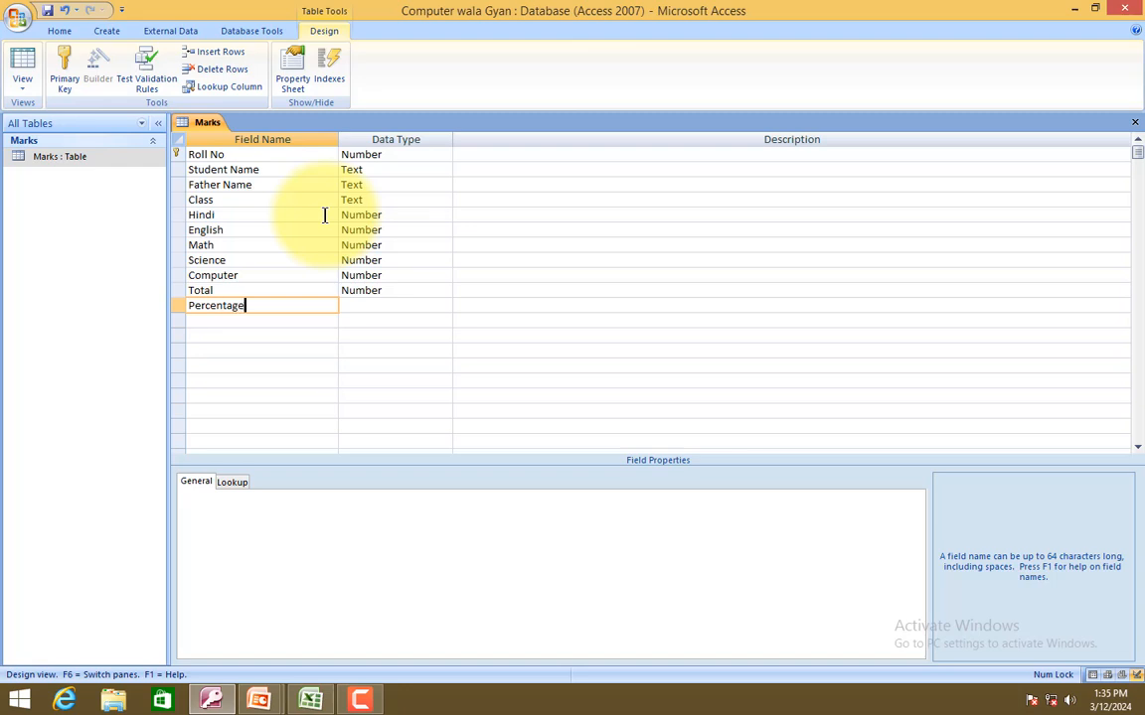
pyautogui.press('Tab')
pyautogui.write('n')
pyautogui.press('Down')
pyautogui.press('Left')
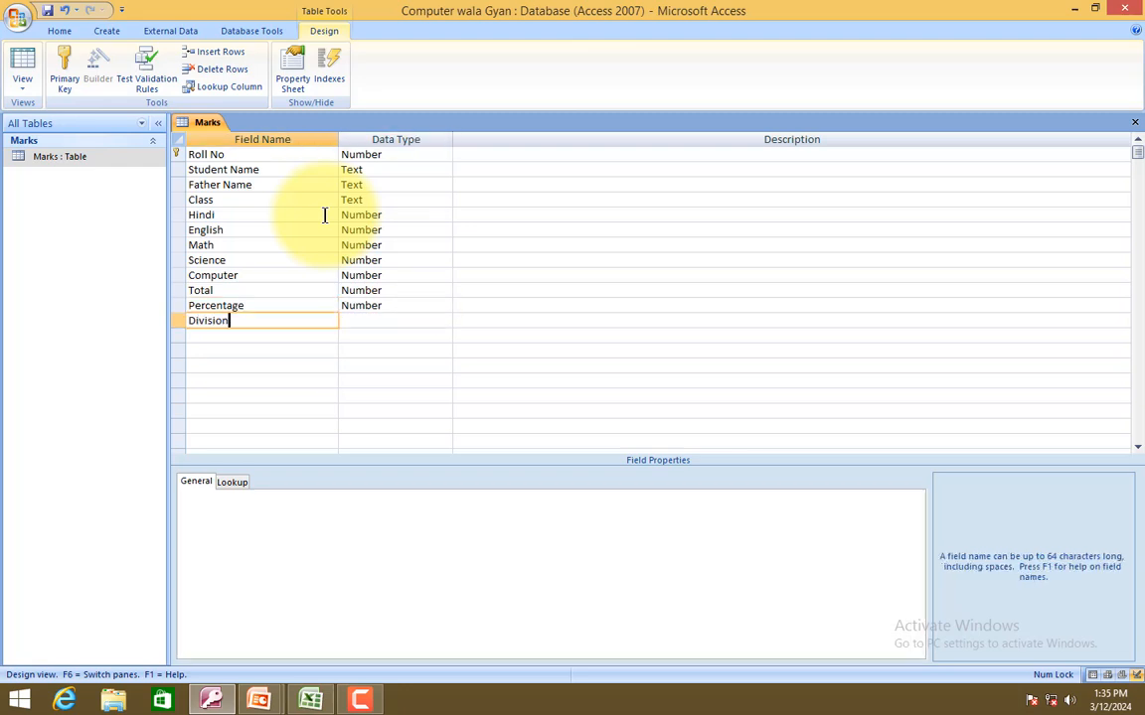
# Add a "Division" field below Percentage, keeping the default Text data type, and leave the table open.
pyautogui.press('Tab')
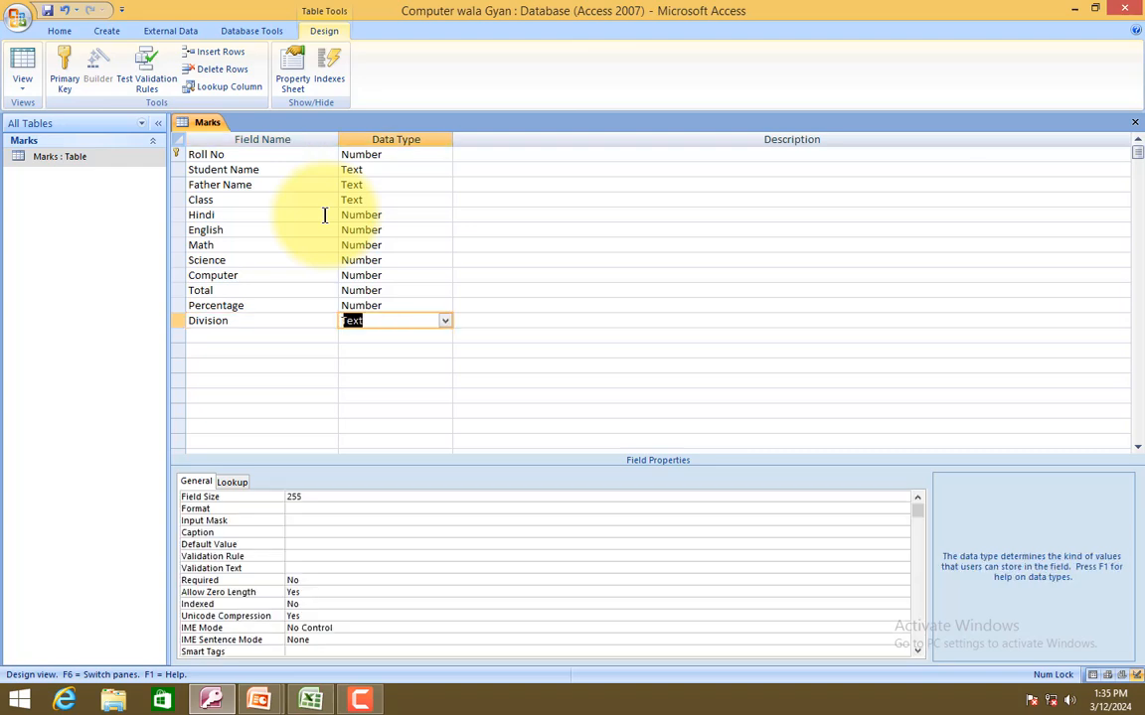
pyautogui.click(365, 319)
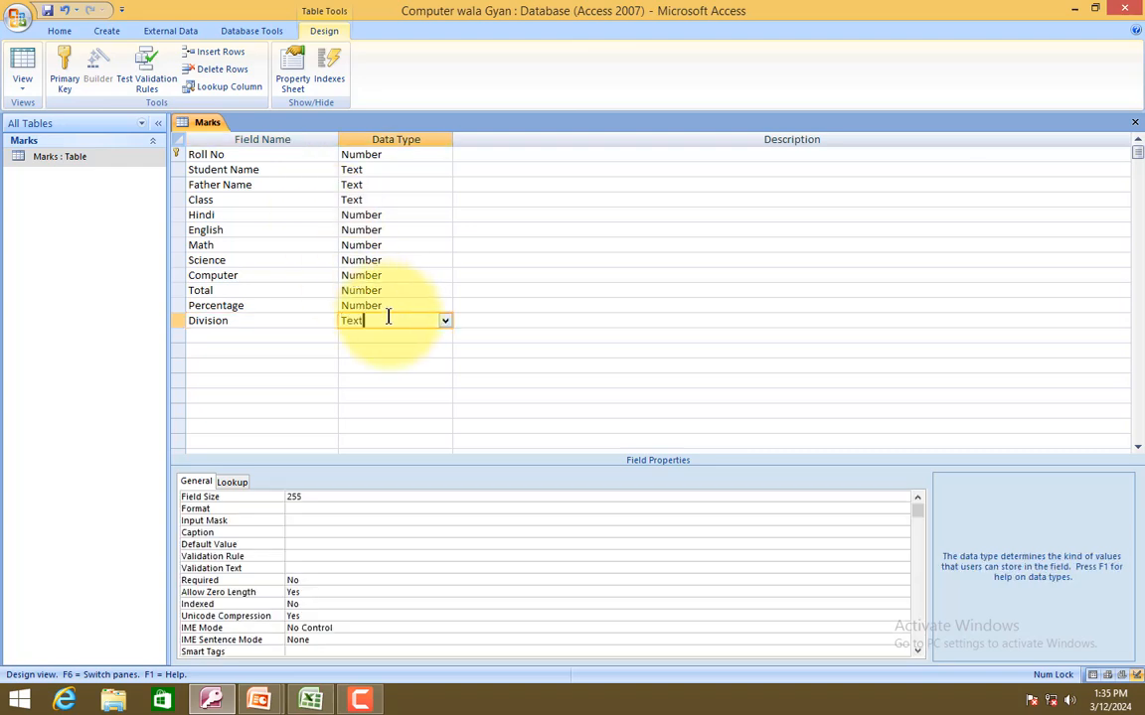
pyautogui.click(1135, 122)
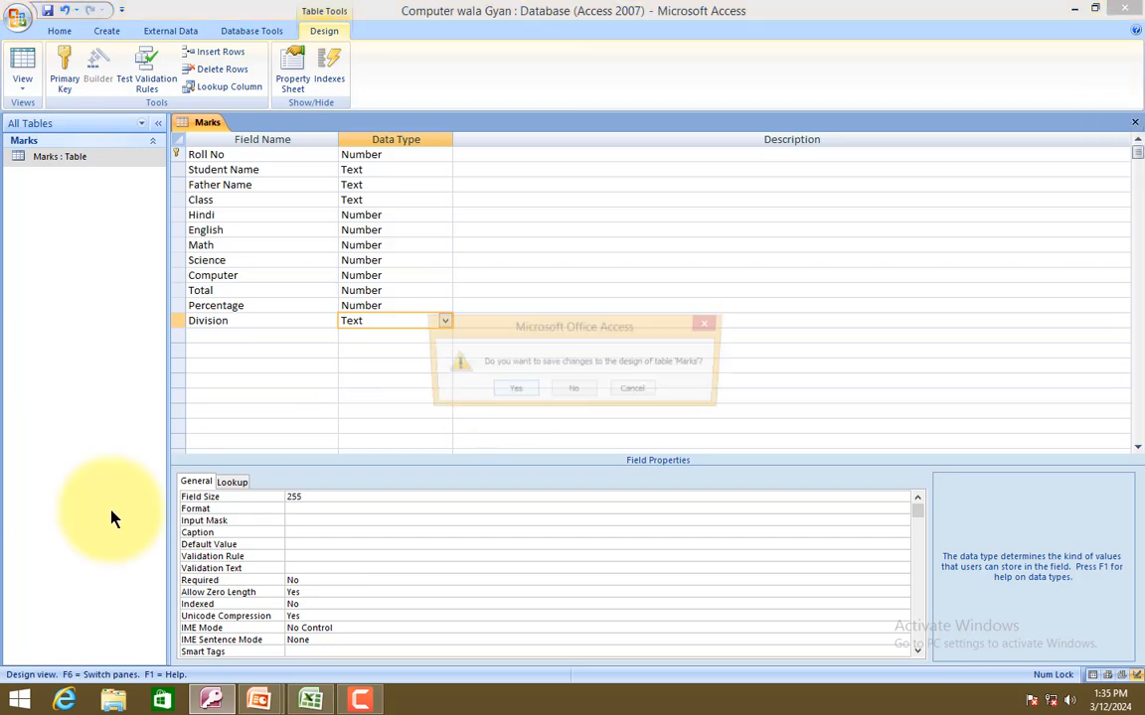
pyautogui.click(709, 323)
# Remove the primary key from the Roll No field and set it on that field again.
pyautogui.click(265, 153)
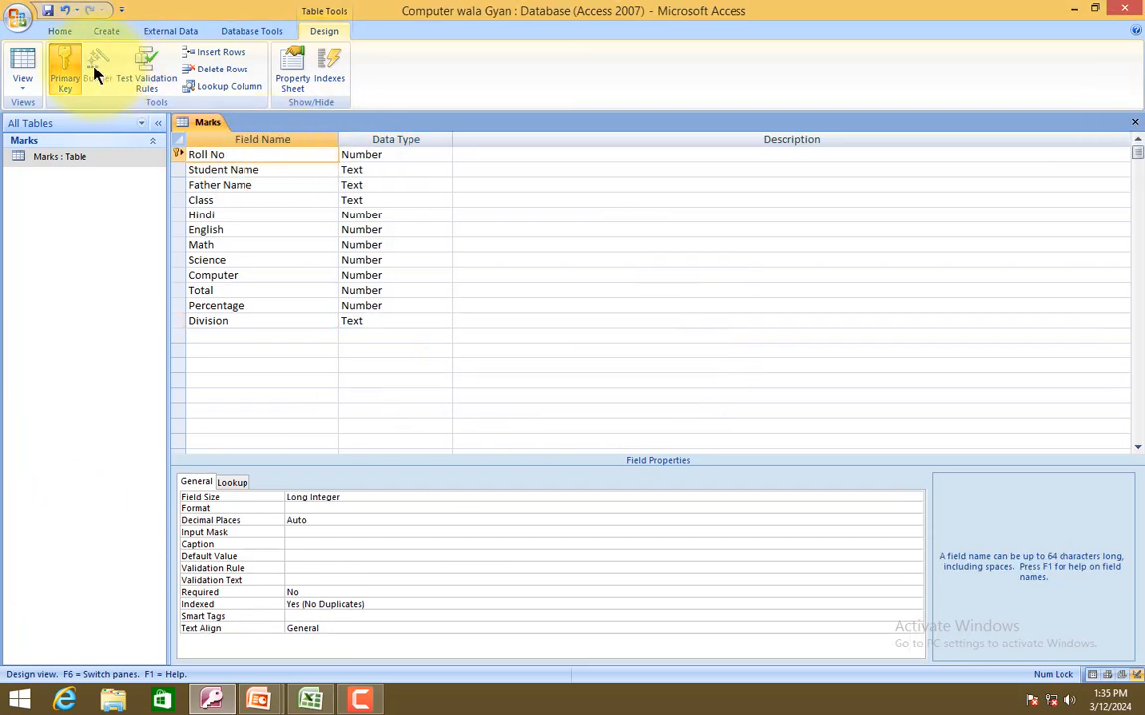
pyautogui.click(60, 63)
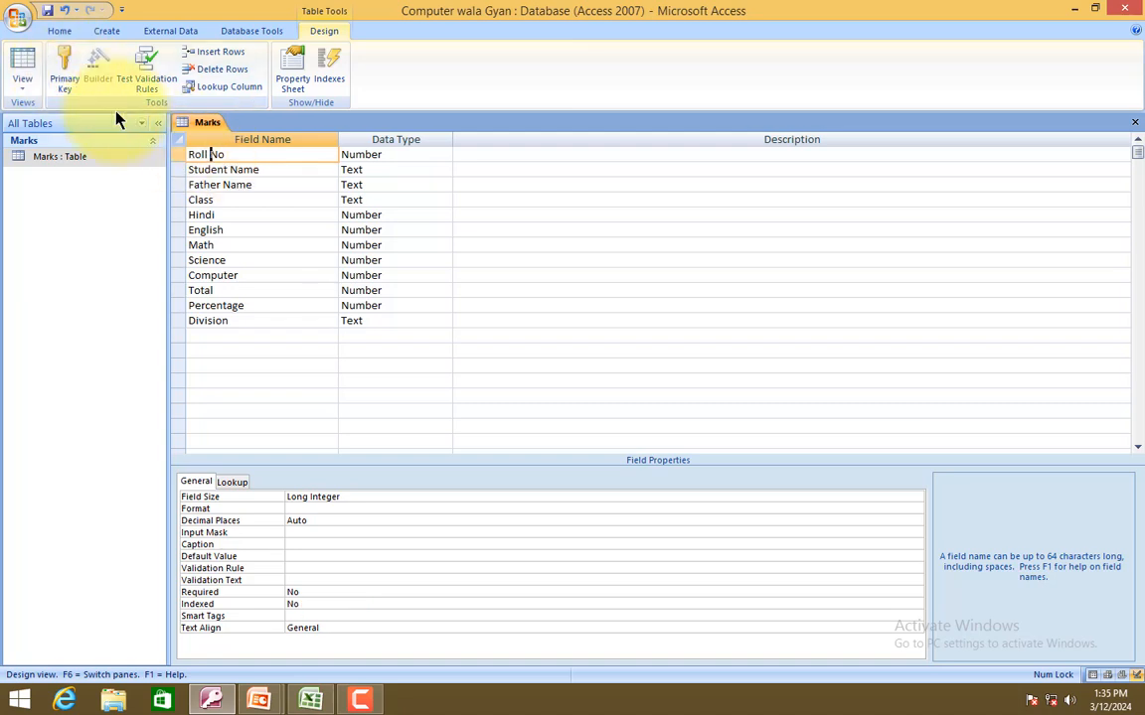
pyautogui.click(283, 153)
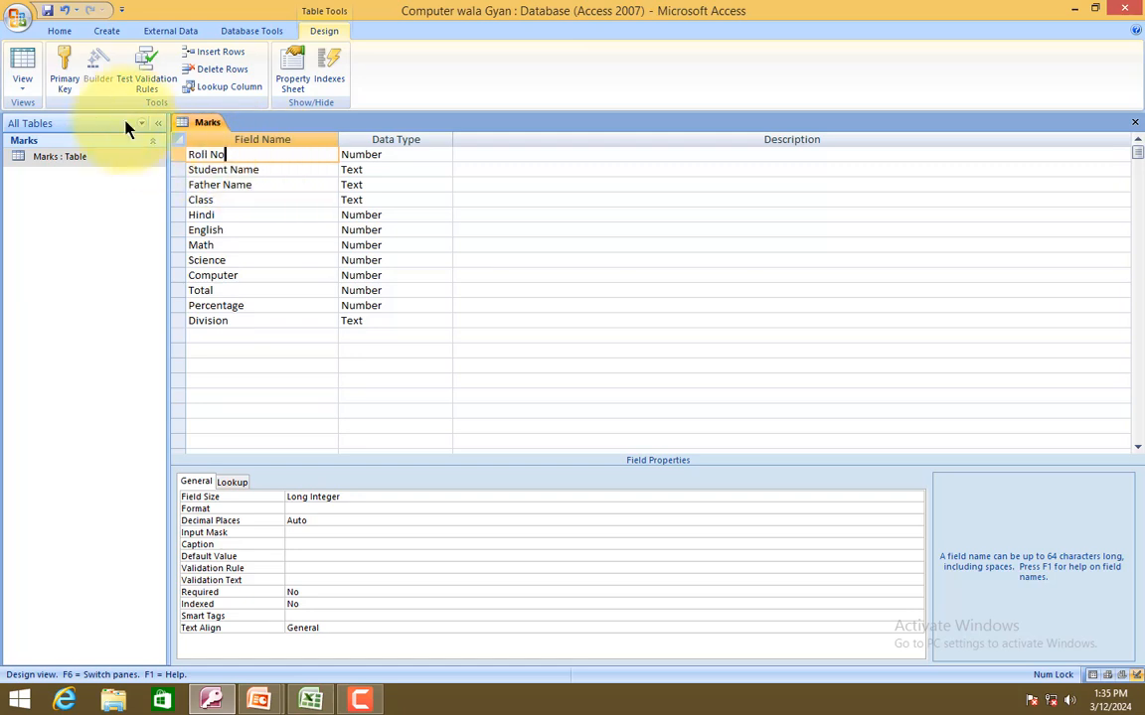
pyautogui.click(65, 84)
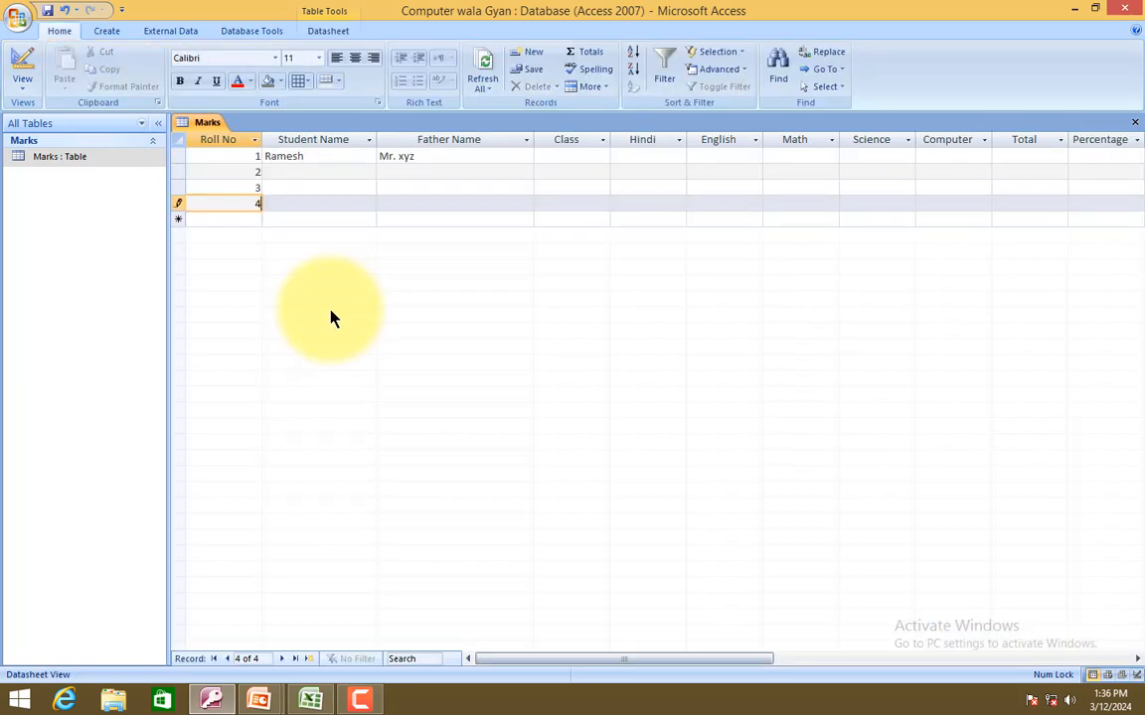
# Commit the record for roll number 4 and narrow the navigation pane so the Marks datasheet's Division column fits on screen.
pyautogui.press('Up')
pyautogui.press('Up')
pyautogui.press('Tab')
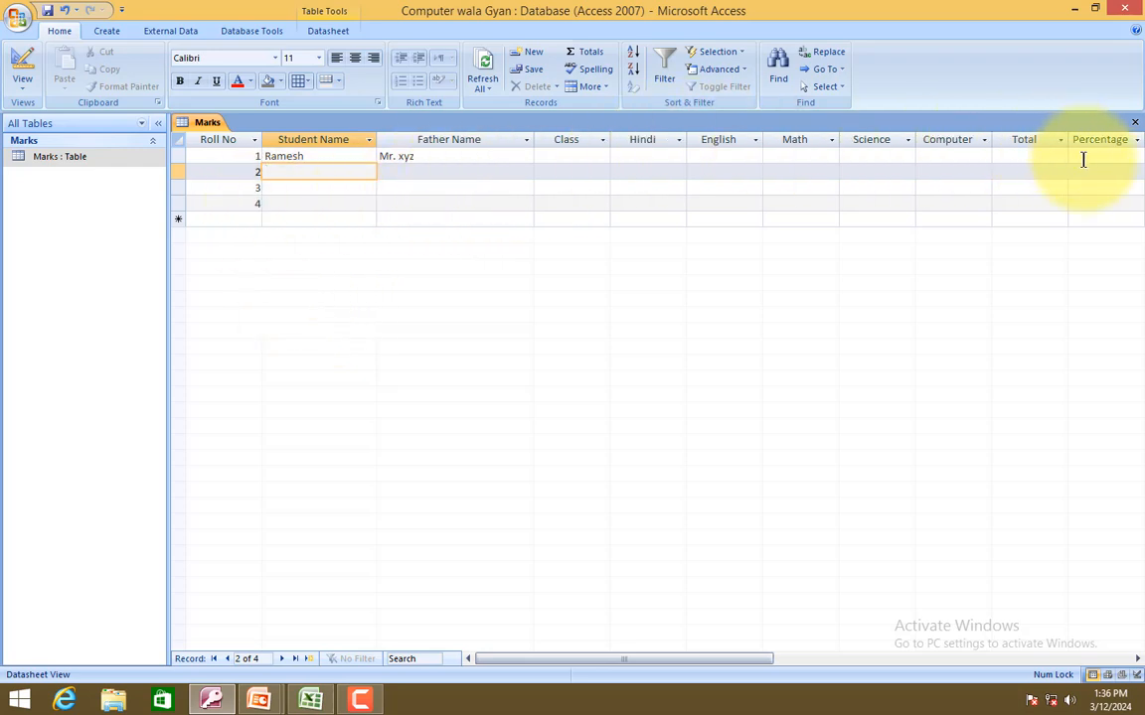
pyautogui.moveTo(759, 664); pyautogui.dragTo(725, 646)
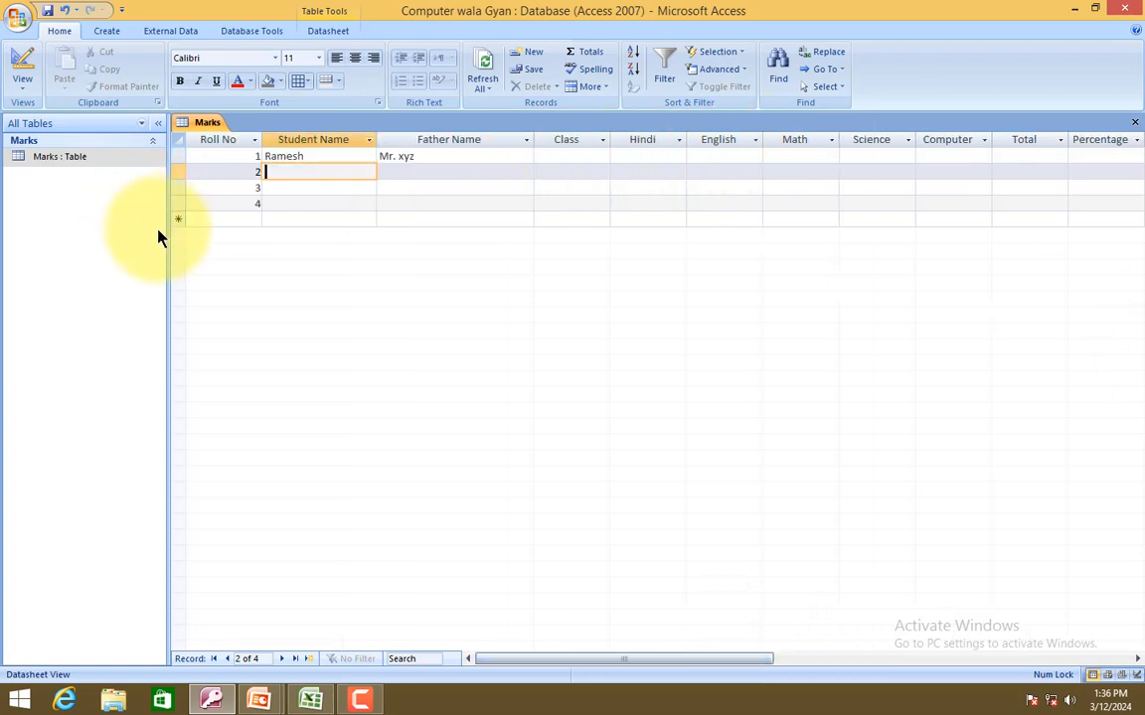
pyautogui.moveTo(168, 244); pyautogui.dragTo(104, 236)
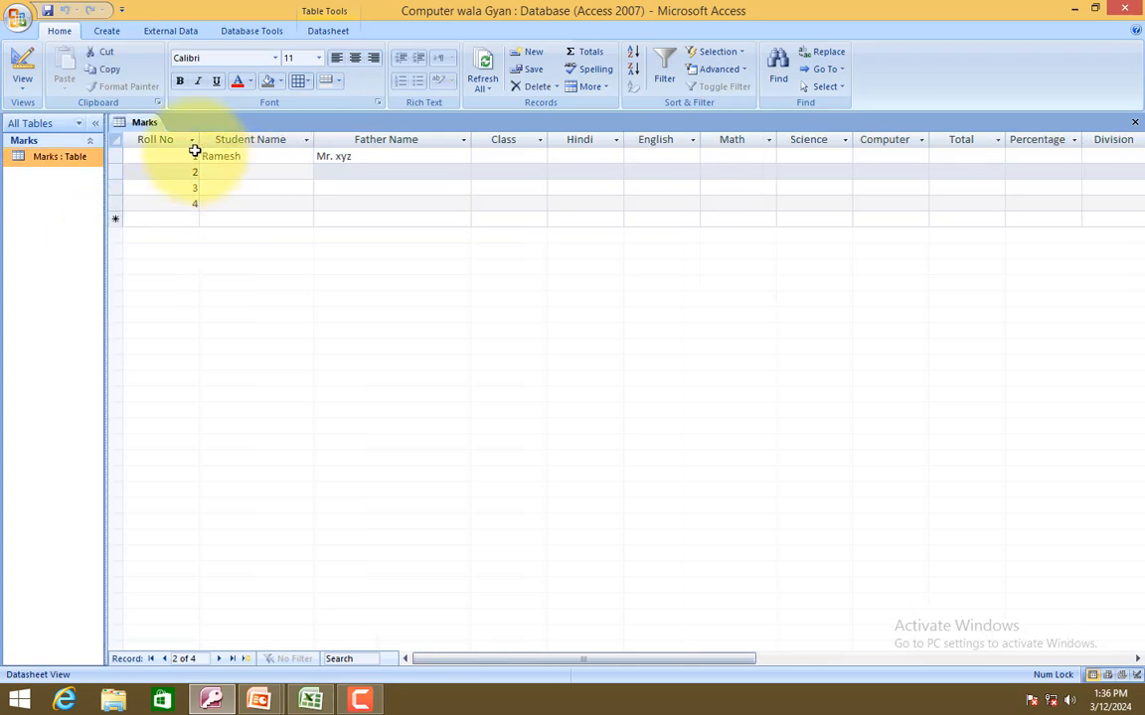
# Enter the class "B.com" for roll number 1 and "10th" for roll number 2.
pyautogui.click(243, 156)
pyautogui.click(362, 156)
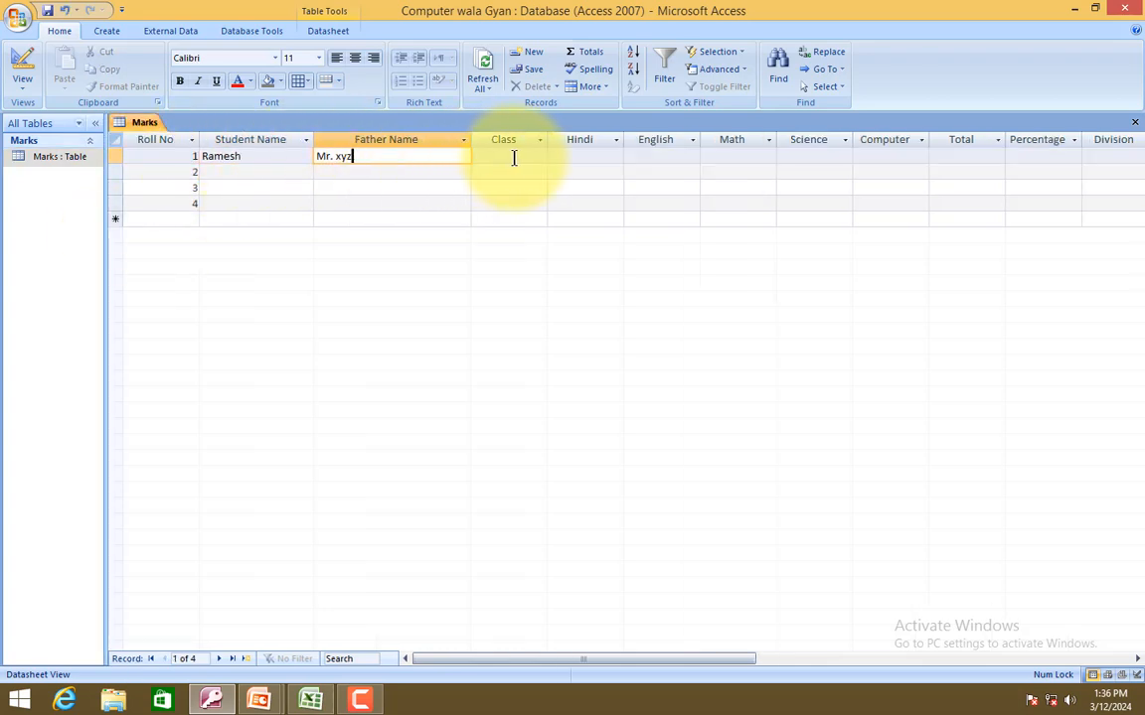
pyautogui.click(514, 157)
pyautogui.click(644, 157)
pyautogui.click(518, 157)
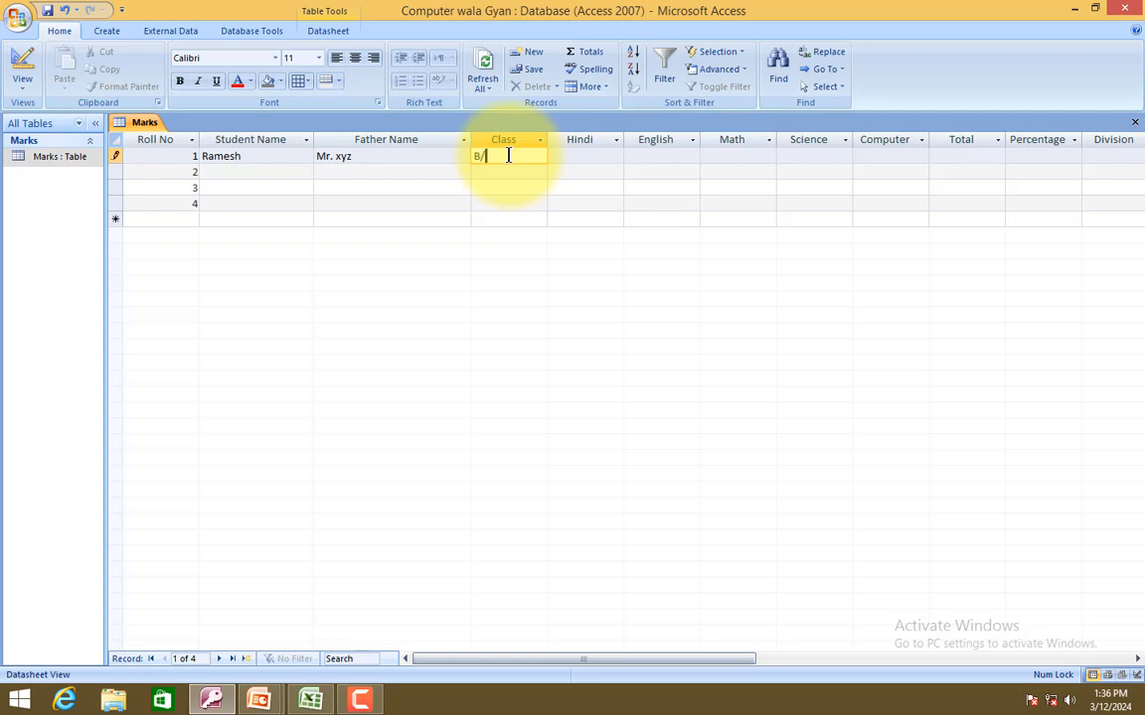
pyautogui.write('B.com')
pyautogui.press('Down')
pyautogui.write('10th')
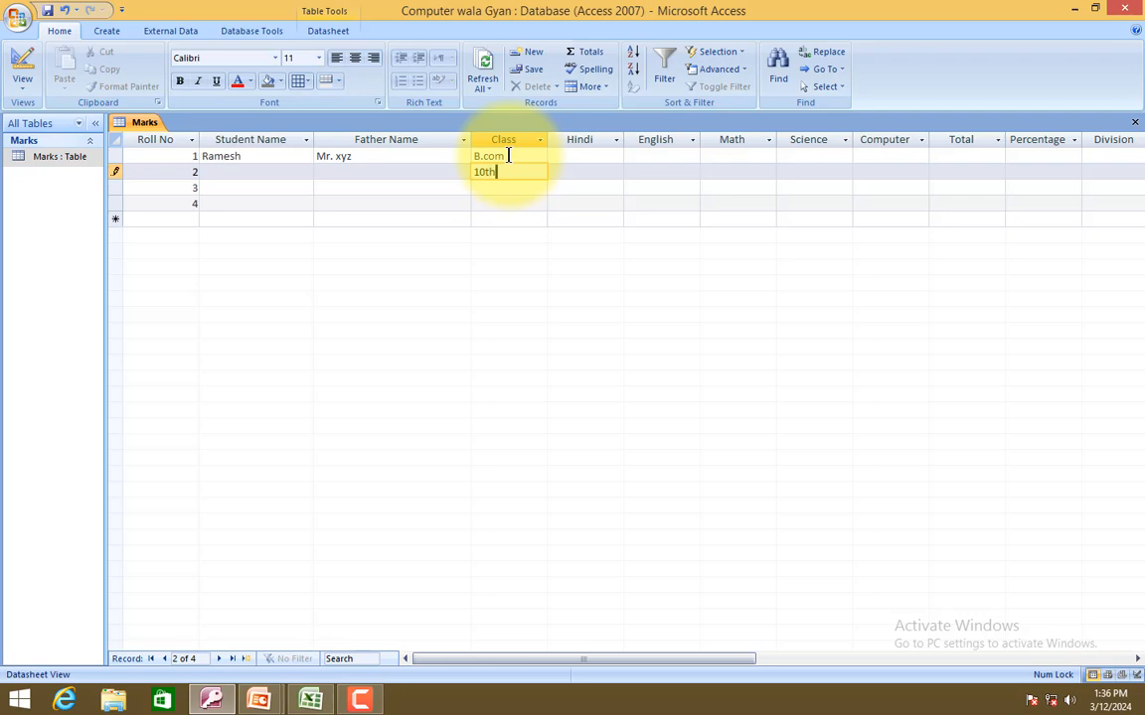
pyautogui.press('Tab')
# Try to enter the text "ty" as roll number 1's Hindi marks, then clear the entry.
pyautogui.click(573, 157)
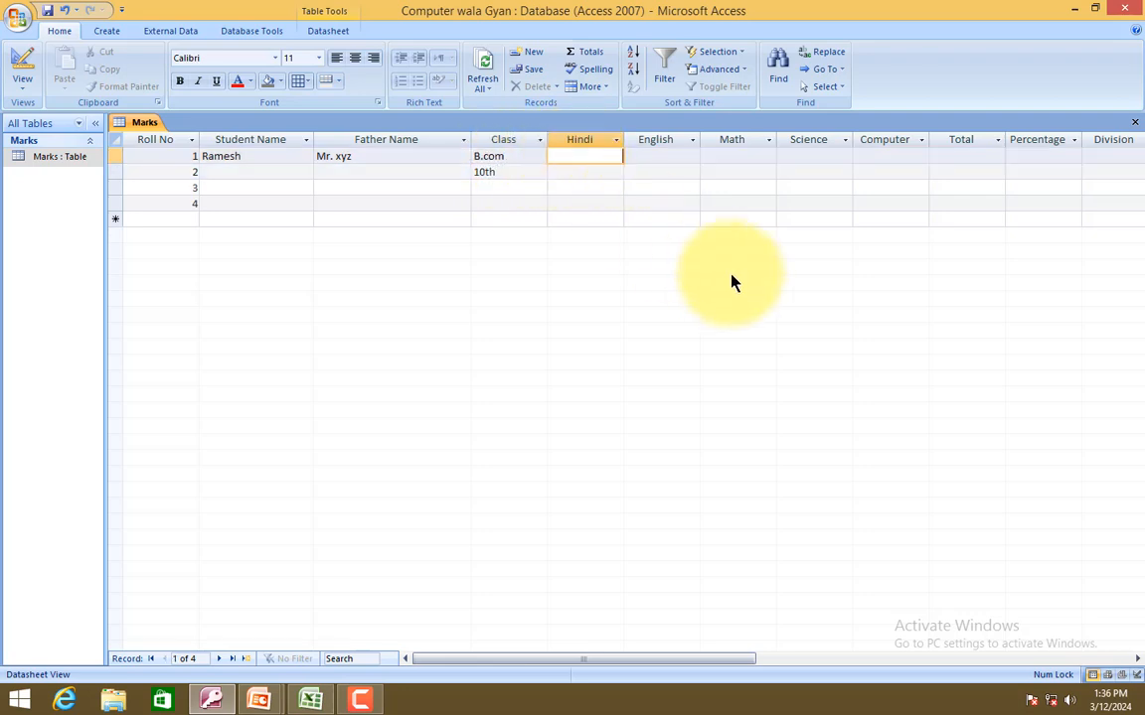
pyautogui.write('ty')
pyautogui.press('Tab')
pyautogui.press('Escape')
pyautogui.press('BackSpace')
pyautogui.press('BackSpace')
# Close the Marks table and reopen it in Design View.
pyautogui.click(1134, 123)
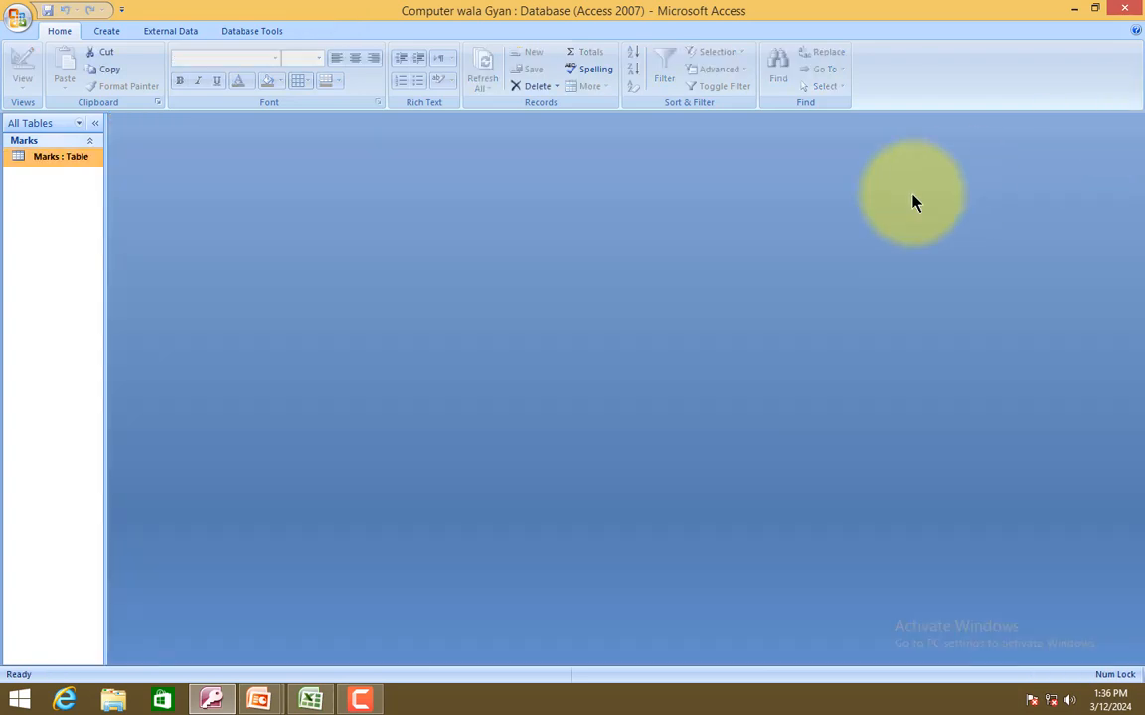
pyautogui.rightClick(55, 163)
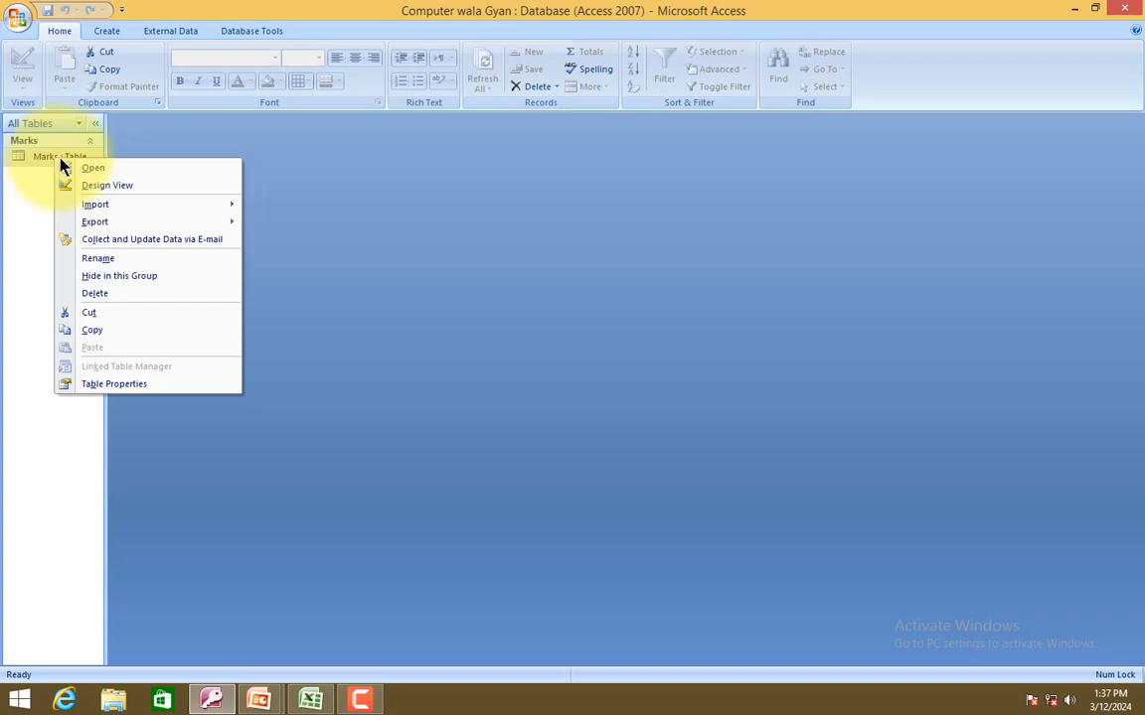
pyautogui.click(48, 161)
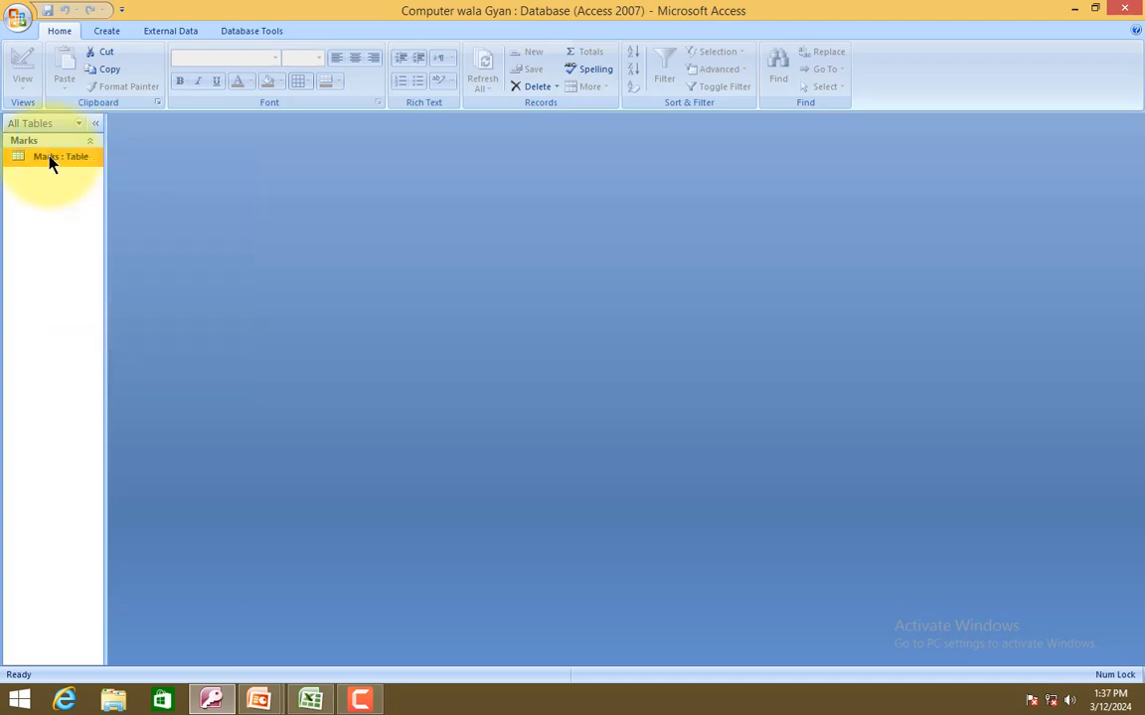
pyautogui.rightClick(48, 160)
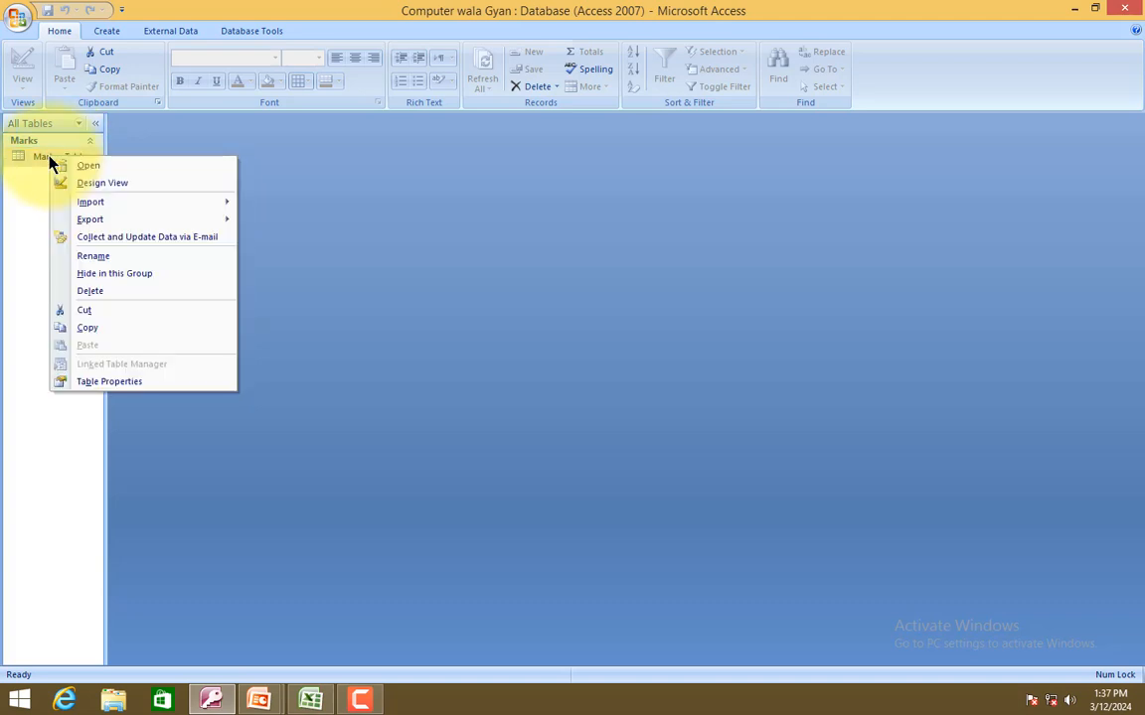
pyautogui.click(125, 191)
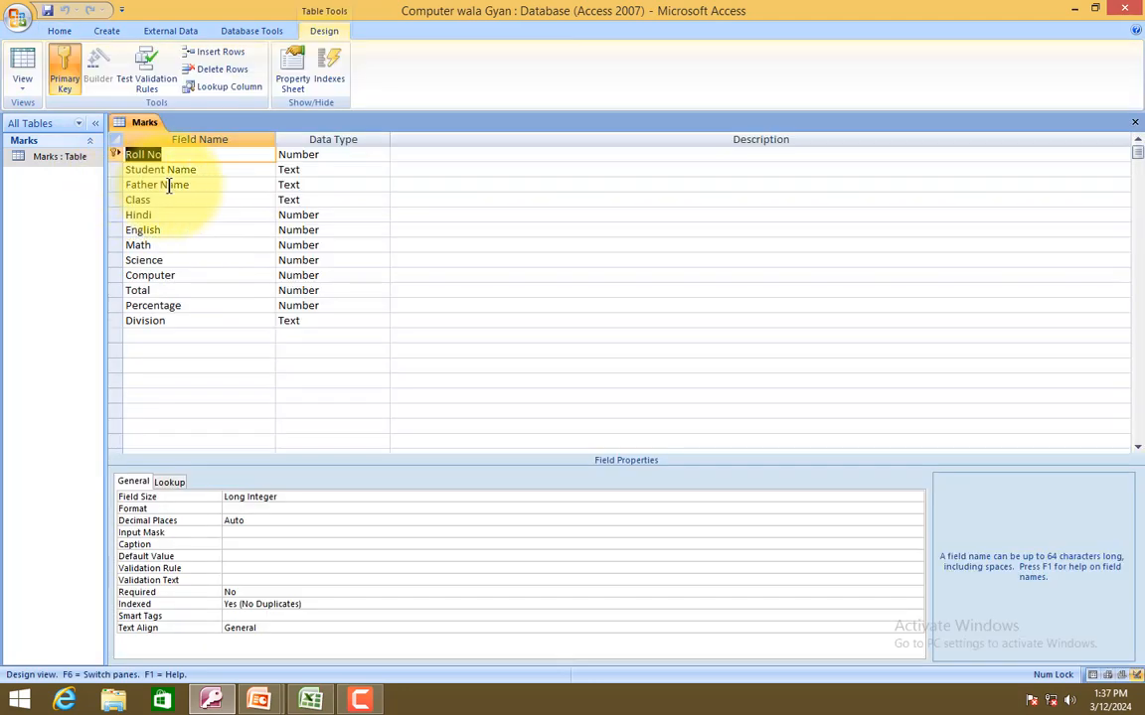
# Review the Marks table's field names and data types, including the list of data types available for Roll No.
pyautogui.click(198, 204)
pyautogui.click(204, 245)
pyautogui.click(205, 307)
pyautogui.click(206, 321)
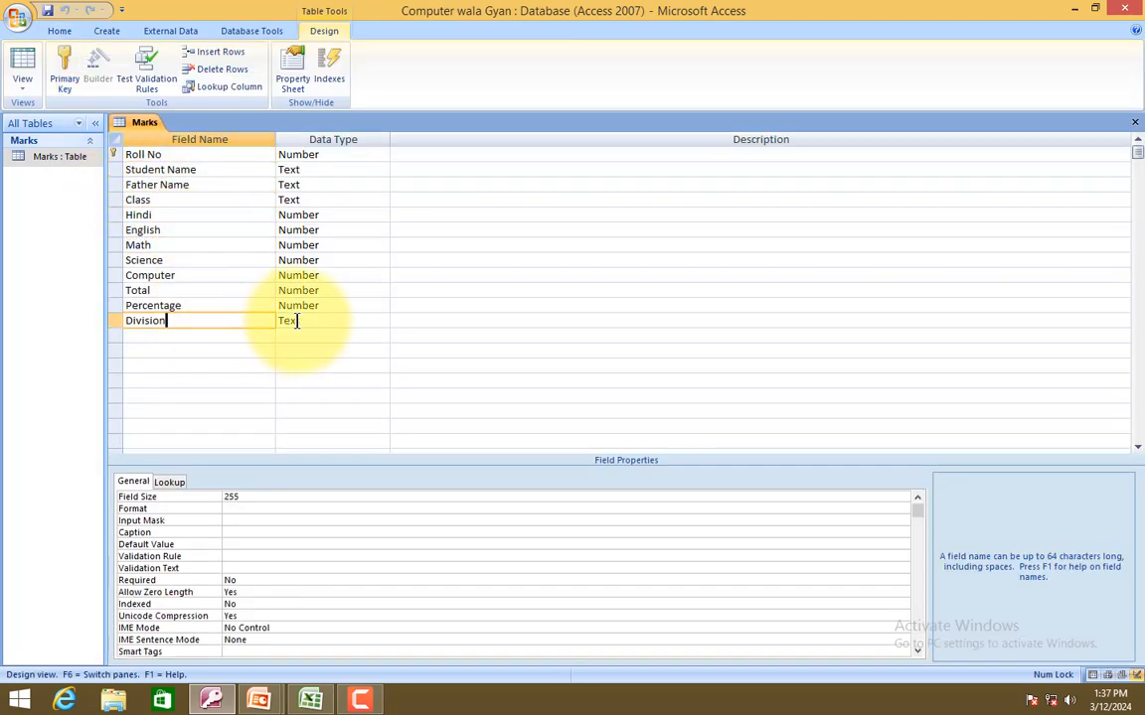
pyautogui.click(299, 320)
pyautogui.click(314, 157)
pyautogui.click(224, 157)
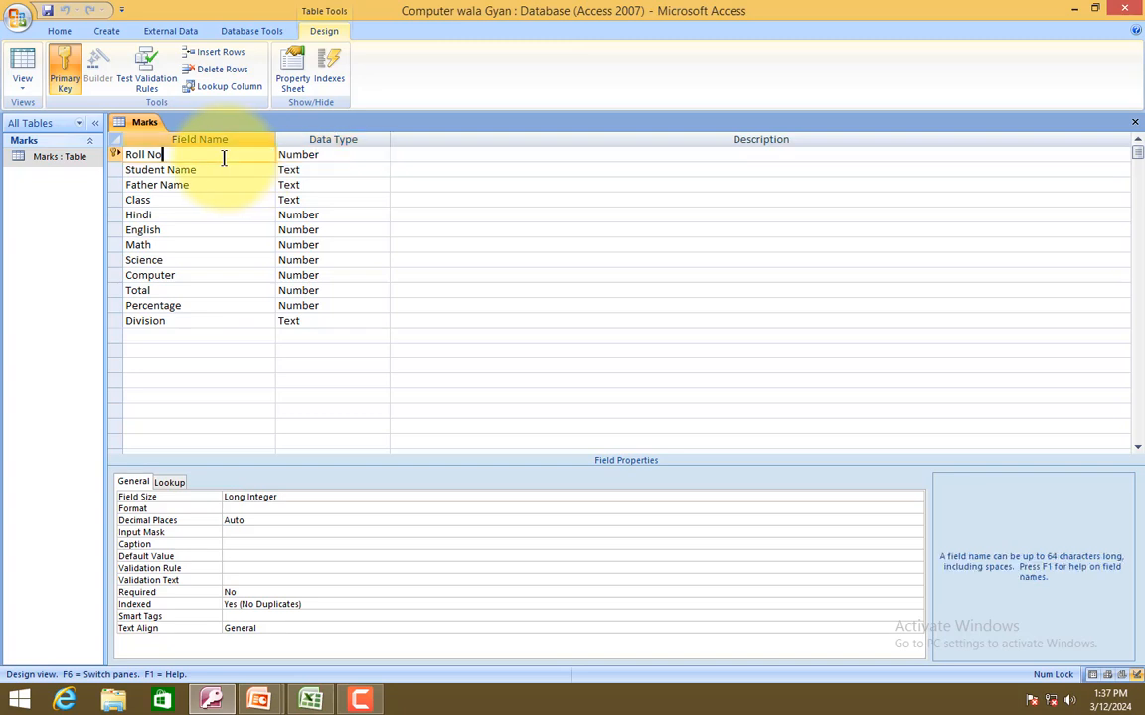
pyautogui.click(331, 157)
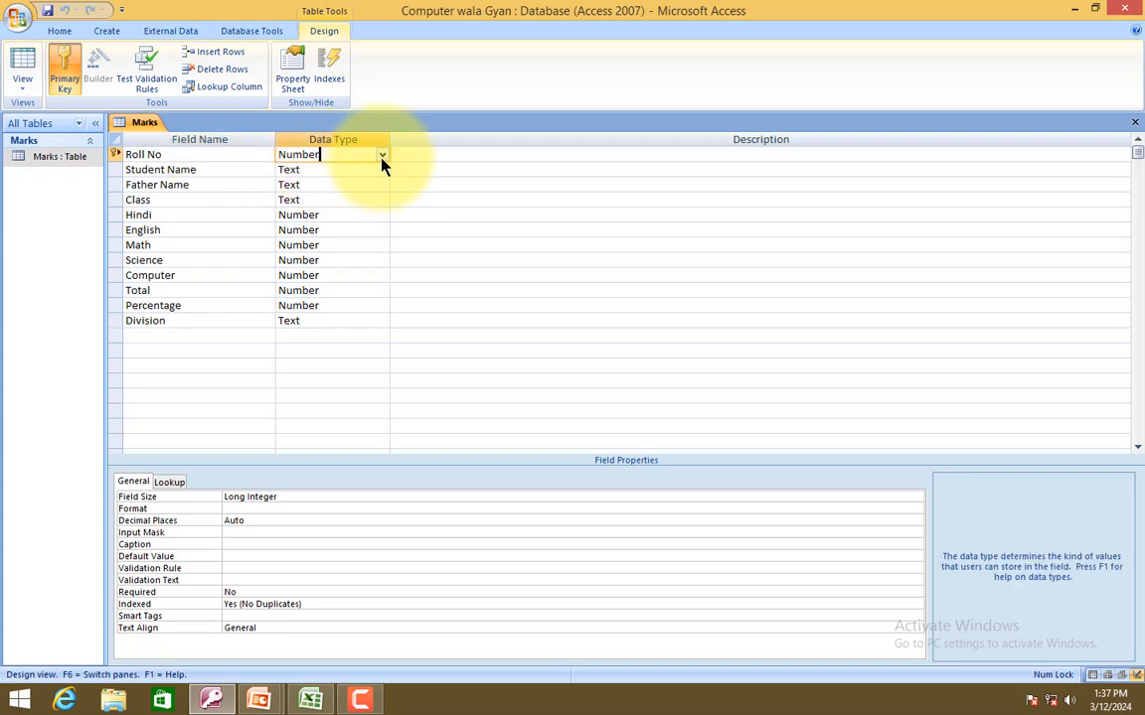
pyautogui.click(381, 156)
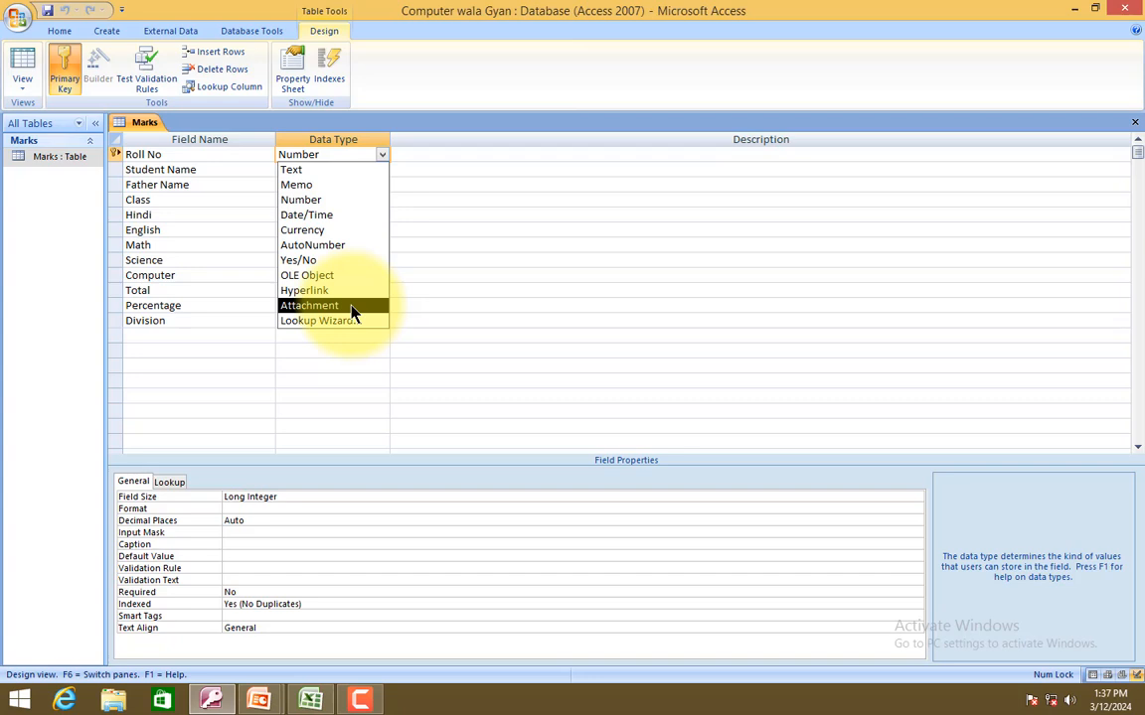
# Add a "Photo" field below Division with the Attachment data type.
pyautogui.click(247, 337)
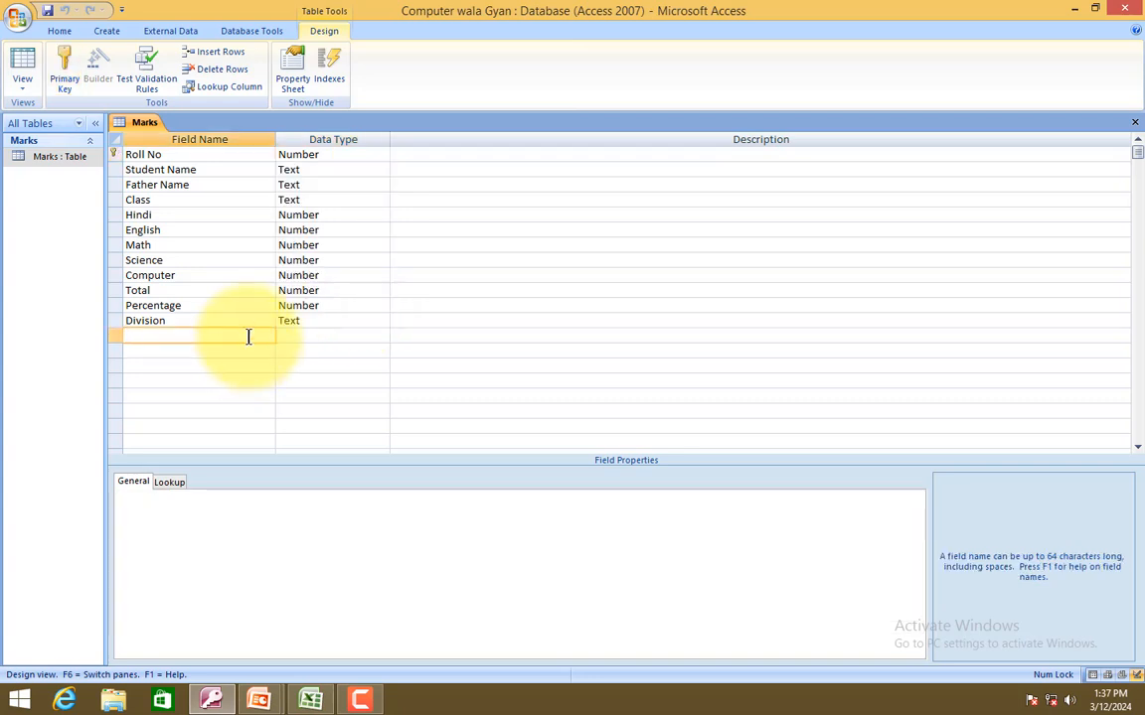
pyautogui.write('Photo')
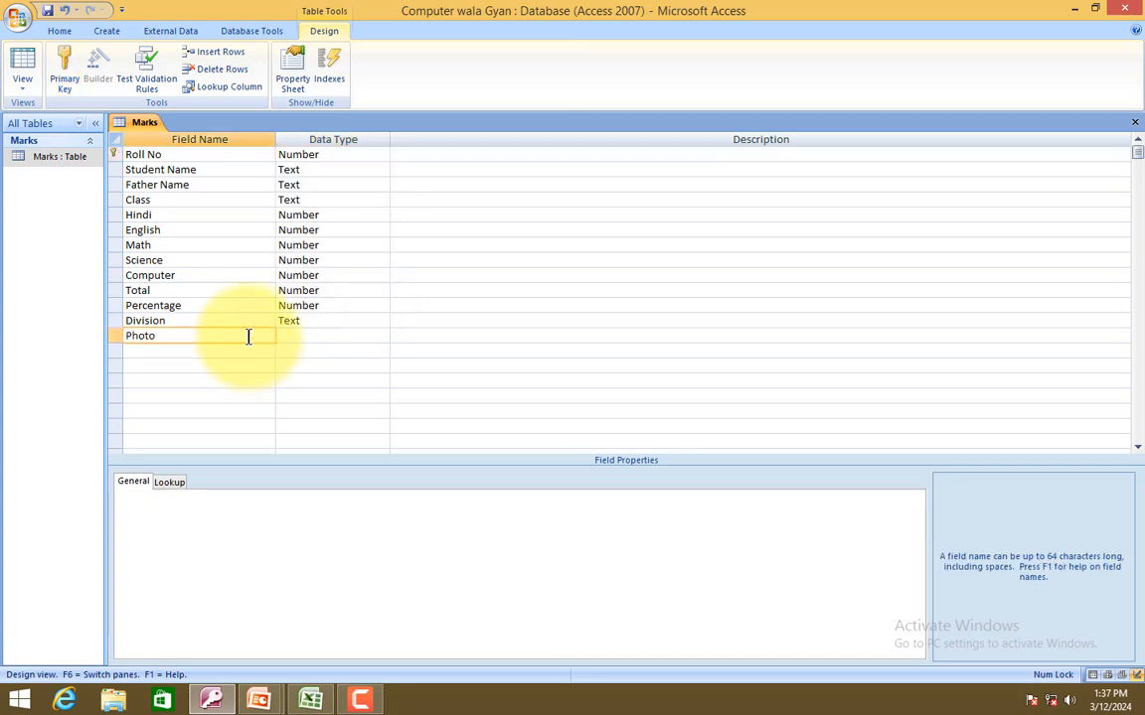
pyautogui.click(329, 336)
pyautogui.click(381, 336)
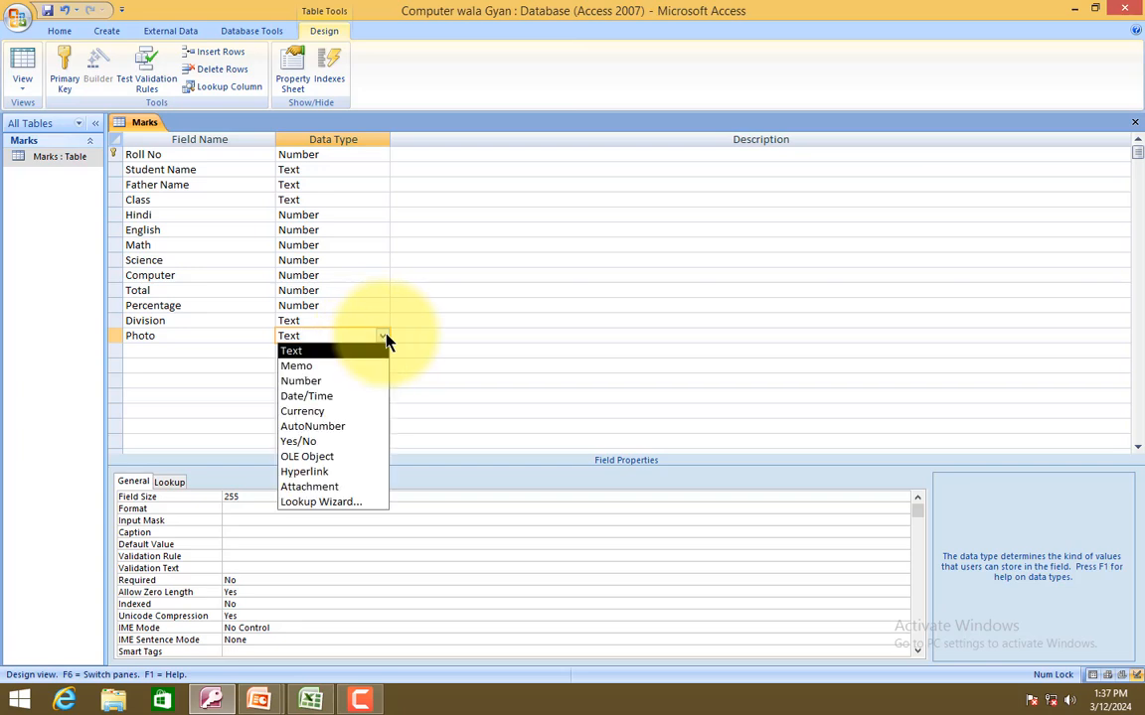
pyautogui.click(344, 487)
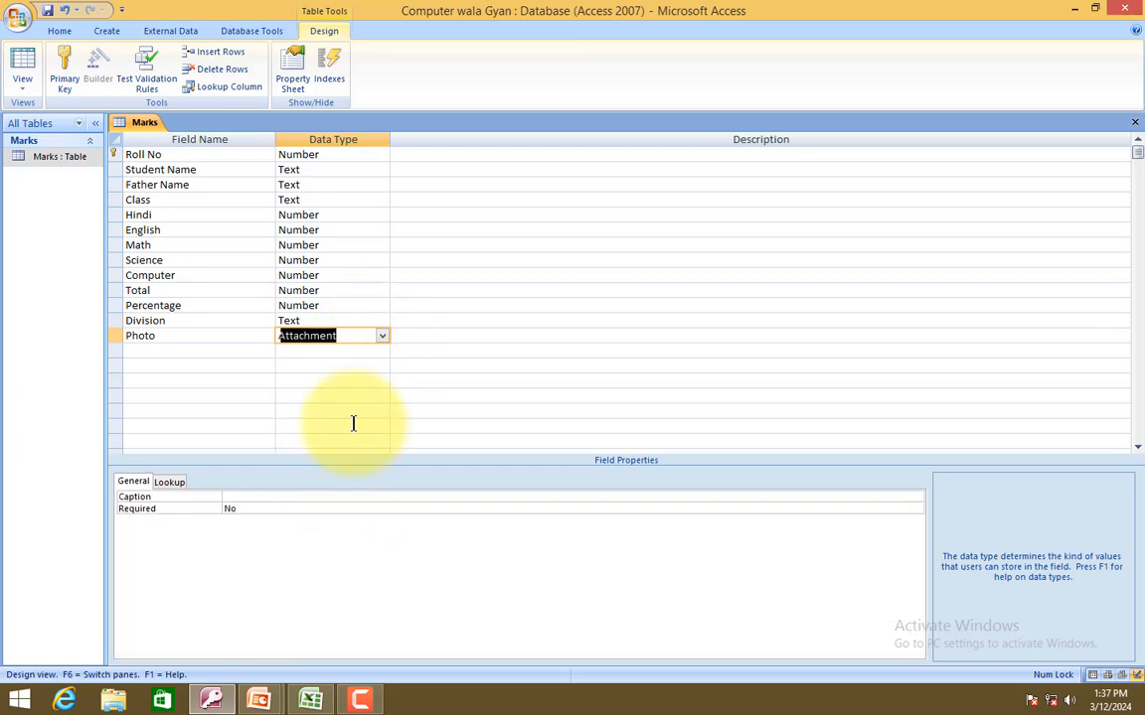
# Save the Marks table's design changes, close it and reopen it in Datasheet View.
pyautogui.click(382, 335)
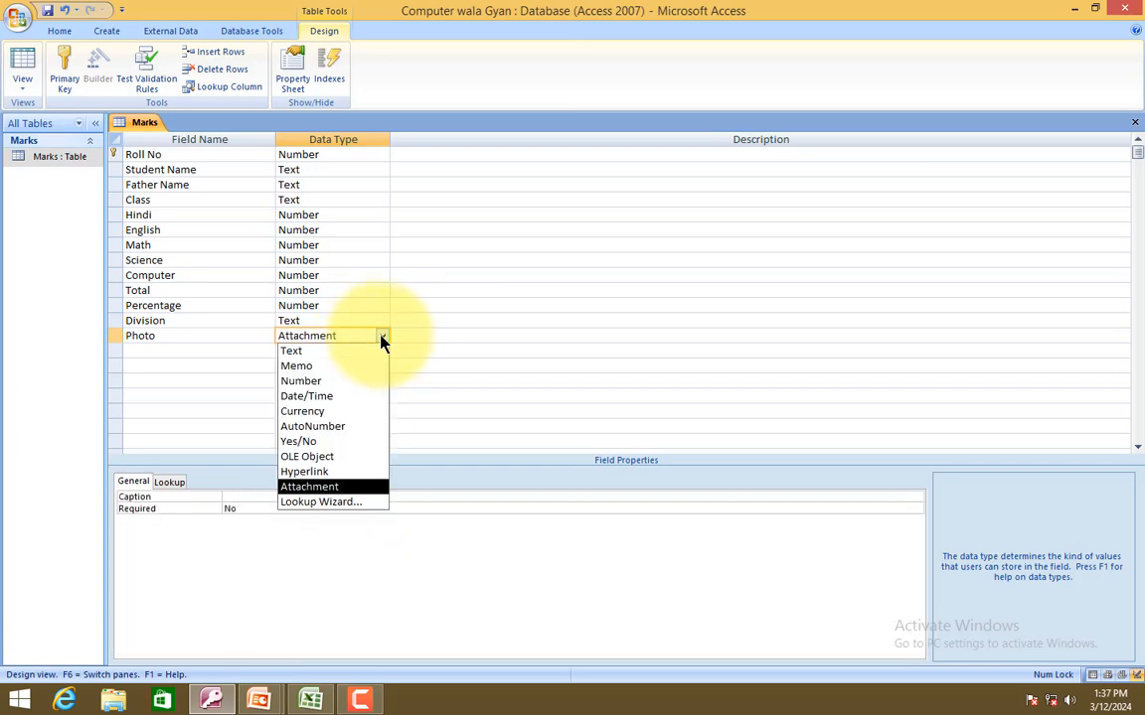
pyautogui.click(217, 336)
pyautogui.hotkey('ctrl', 'w')
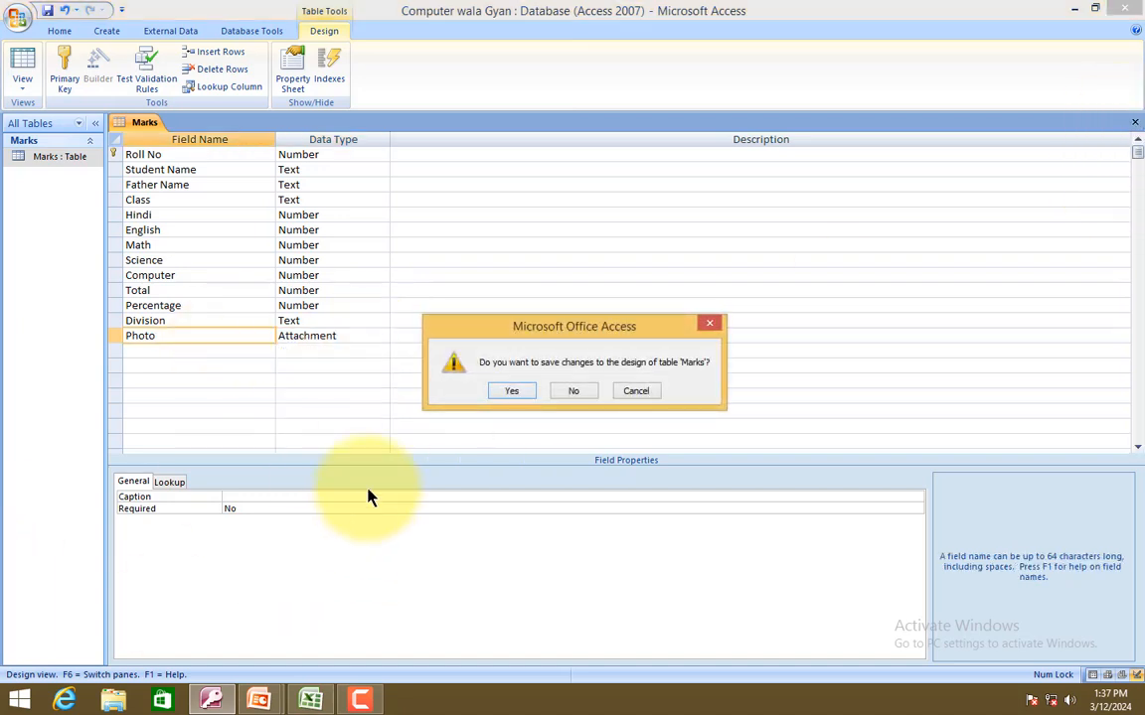
pyautogui.click(516, 390)
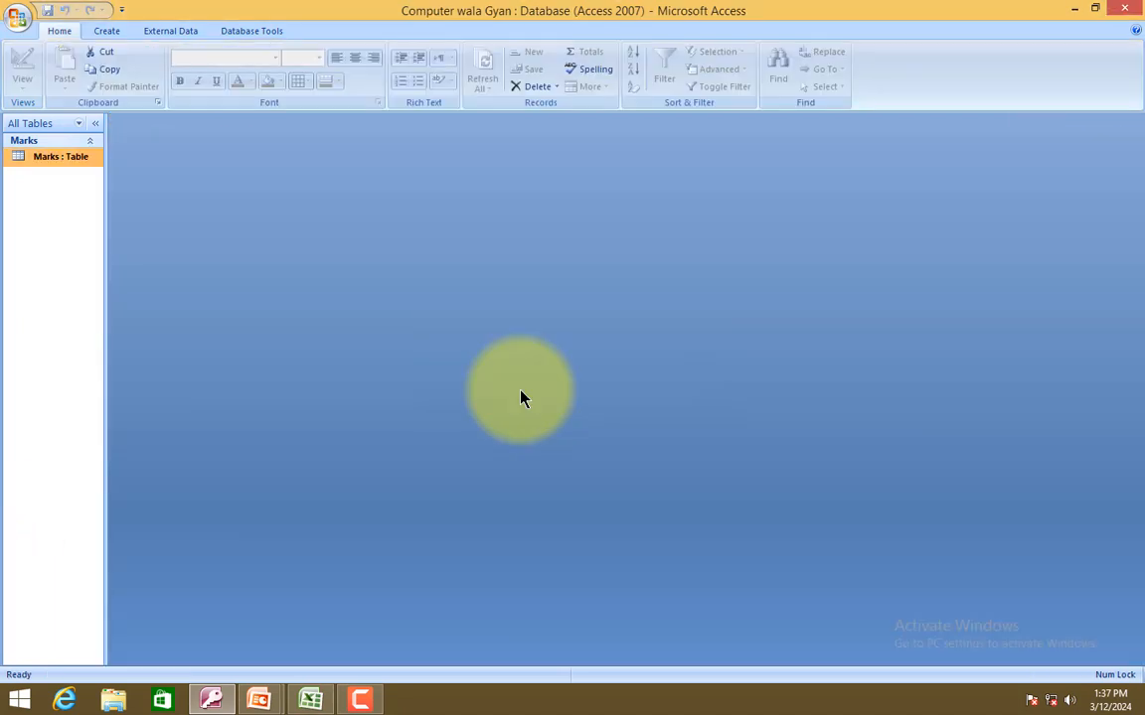
pyautogui.doubleClick(36, 161)
pyautogui.moveTo(439, 659); pyautogui.dragTo(623, 616)
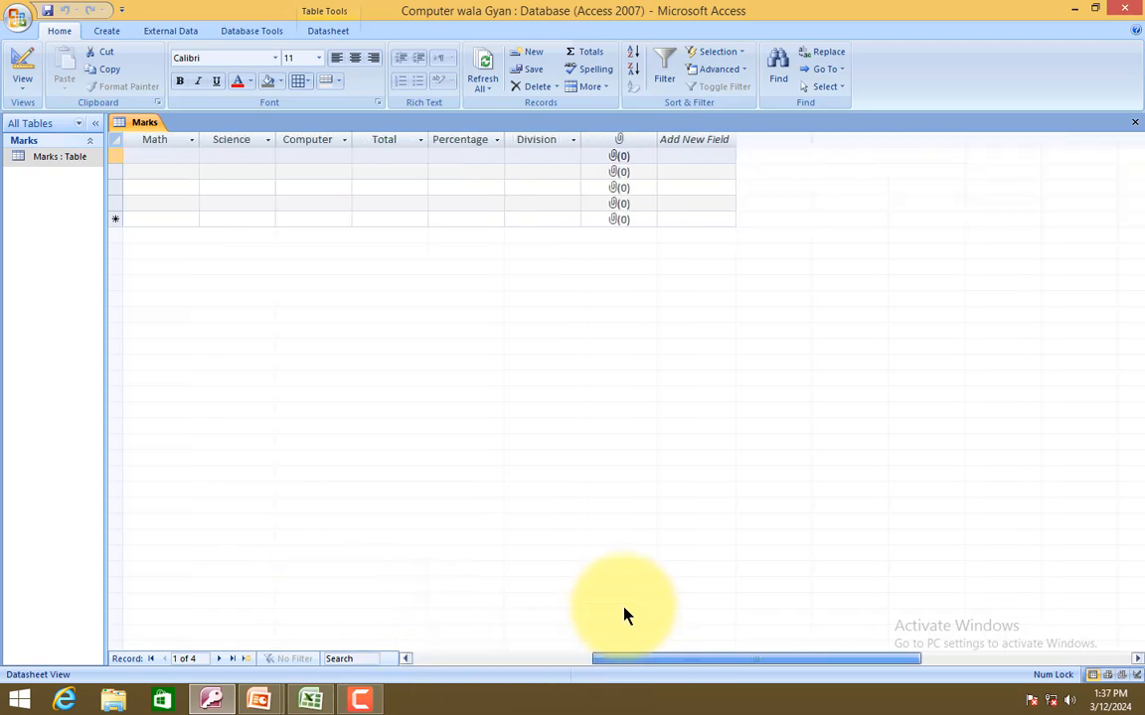
pyautogui.click(619, 164)
pyautogui.doubleClick(620, 162)
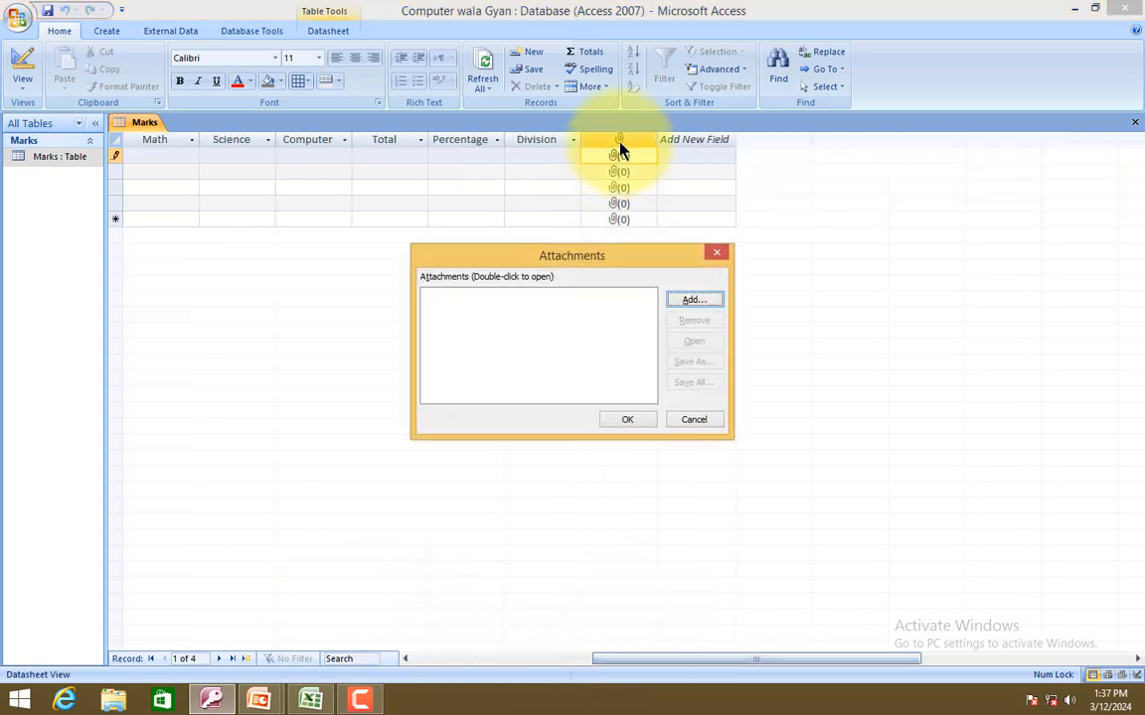
pyautogui.click(719, 256)
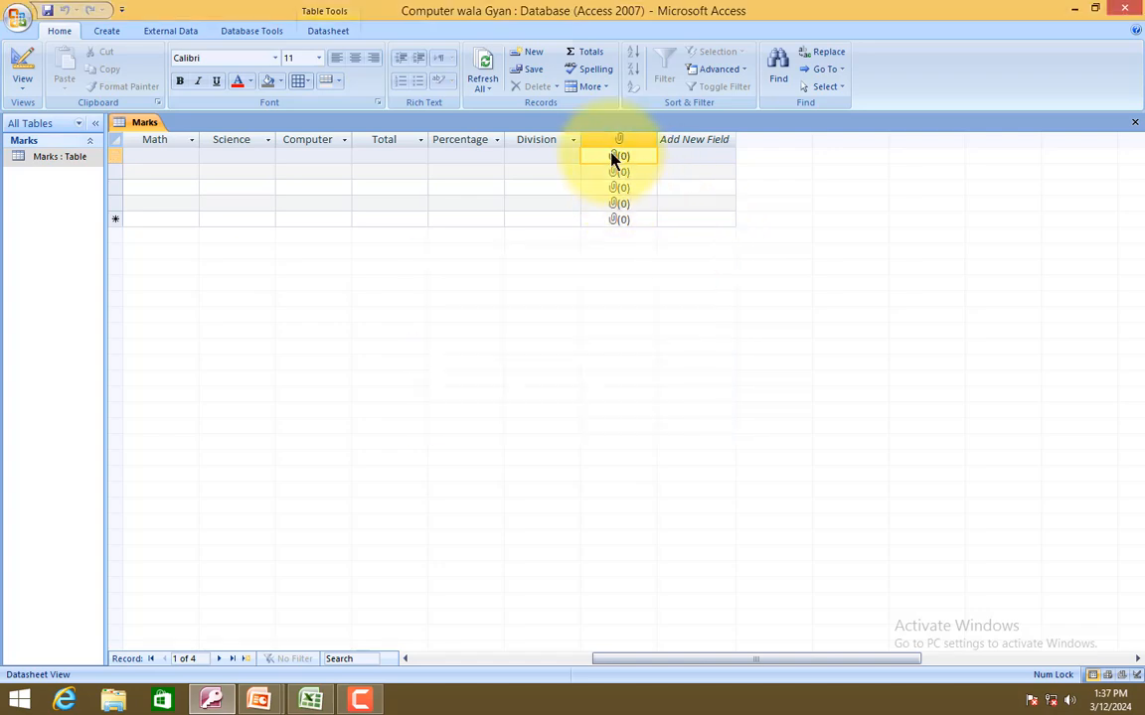
# Attach the vodafone-passenger-zoozoo-nice-hd-image file from D:\Softwares\All types Photo folder\CARTOON WALLPAPER to roll number 1's record.
pyautogui.doubleClick(613, 162)
pyautogui.click(686, 301)
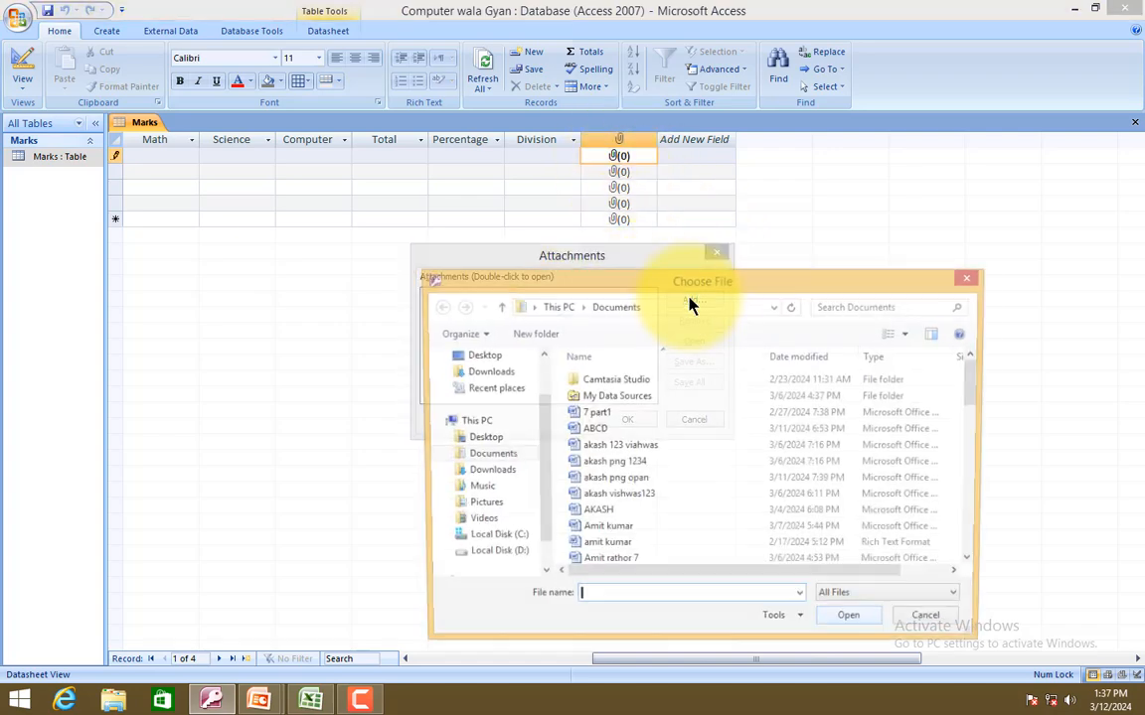
pyautogui.click(509, 554)
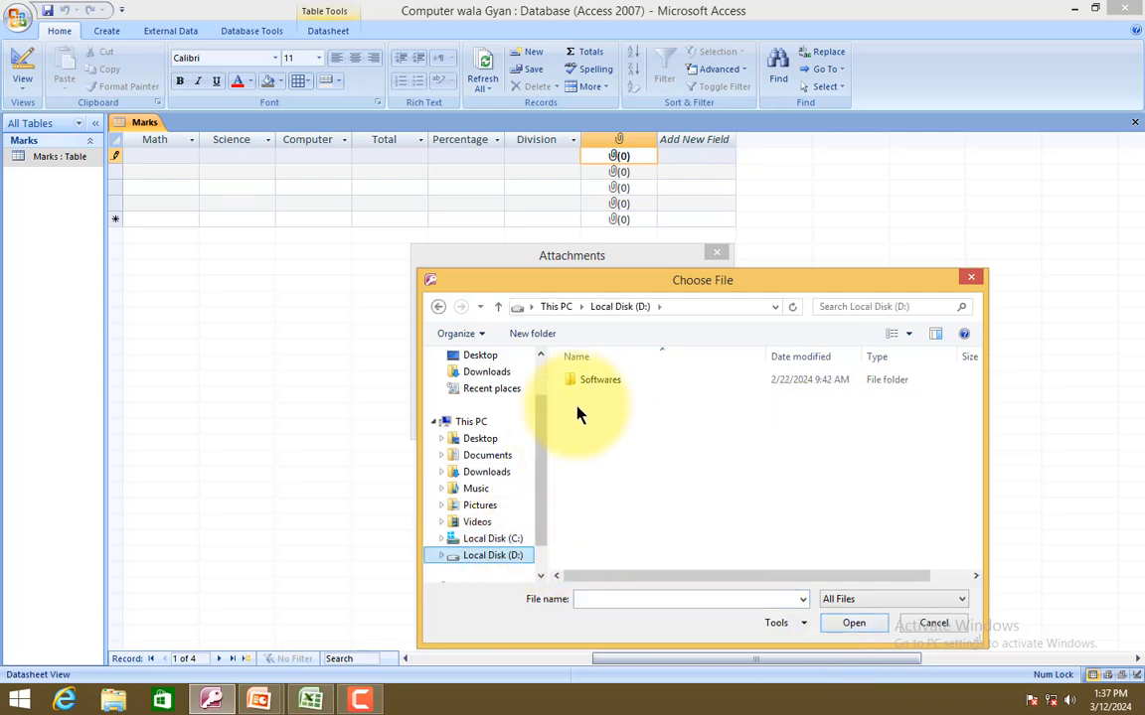
pyautogui.doubleClick(597, 382)
pyautogui.doubleClick(672, 282)
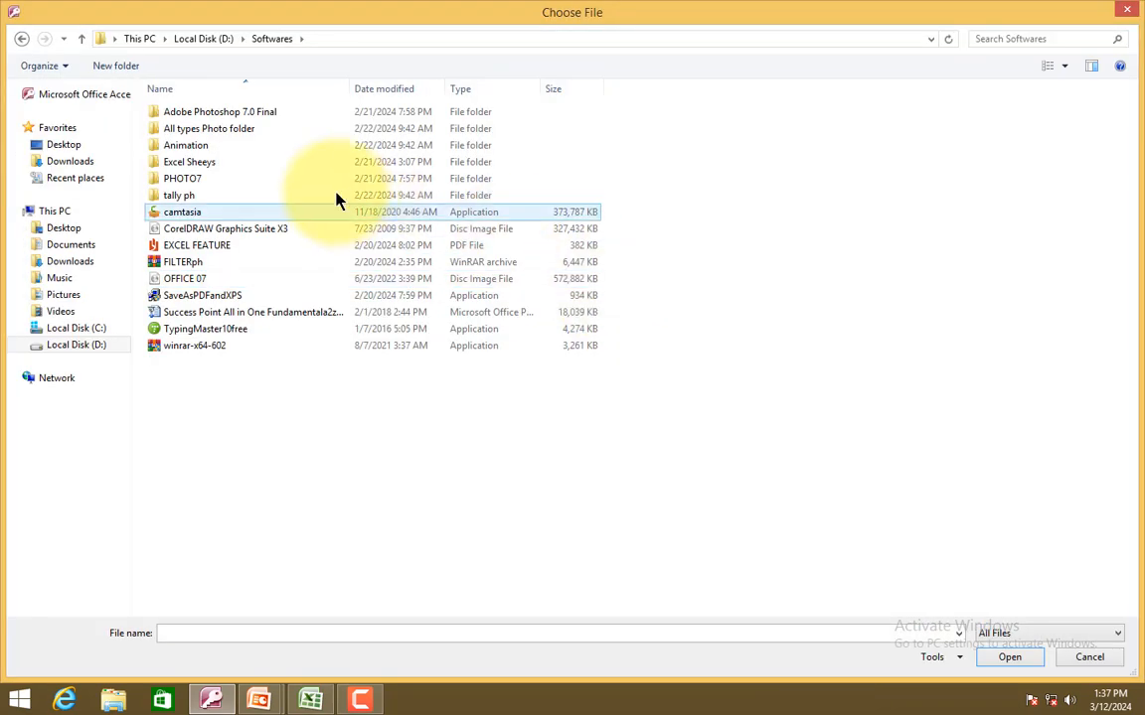
pyautogui.click(277, 137)
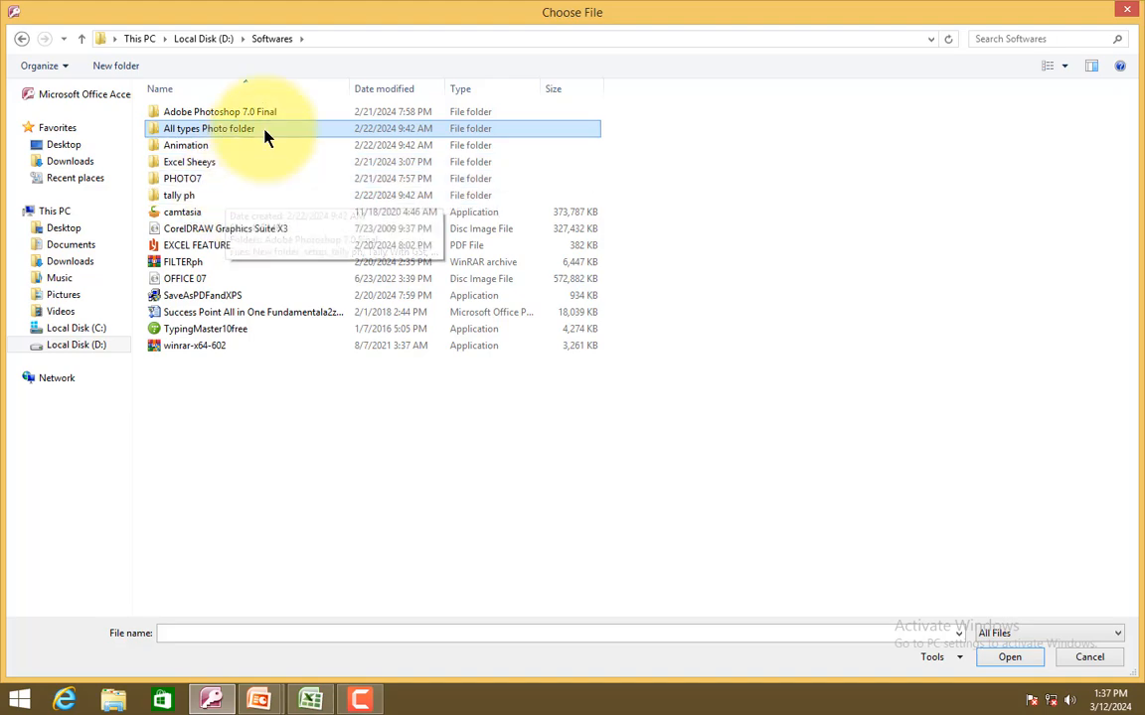
pyautogui.doubleClick(266, 131)
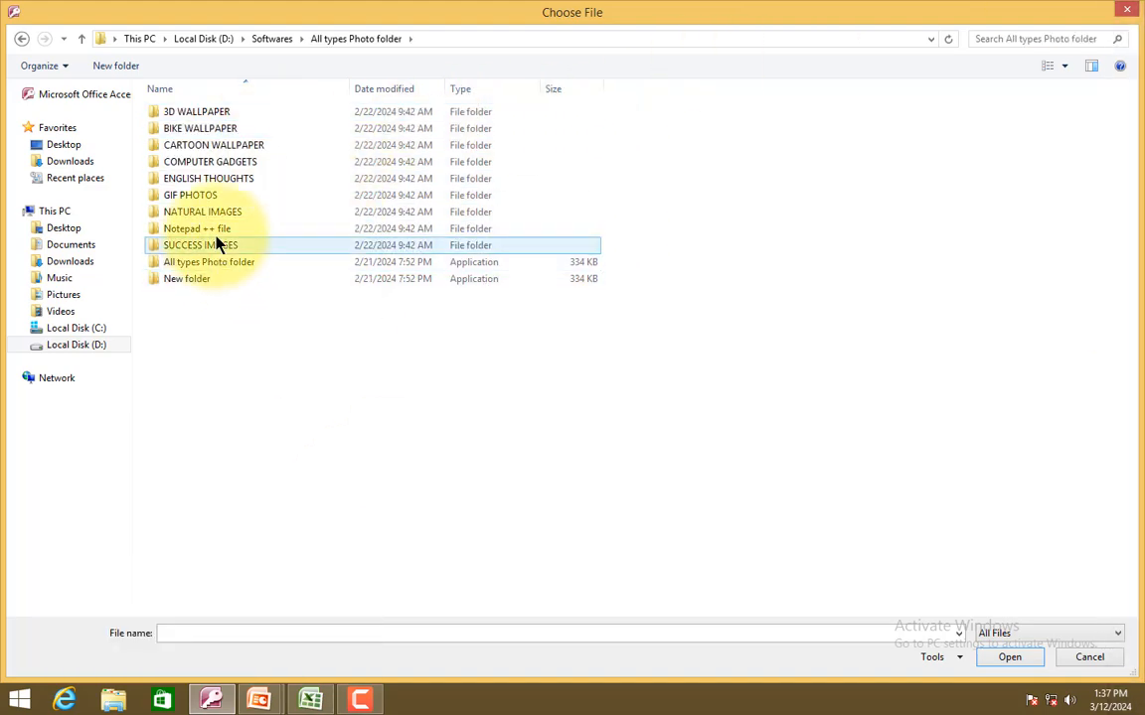
pyautogui.doubleClick(242, 145)
pyautogui.doubleClick(383, 99)
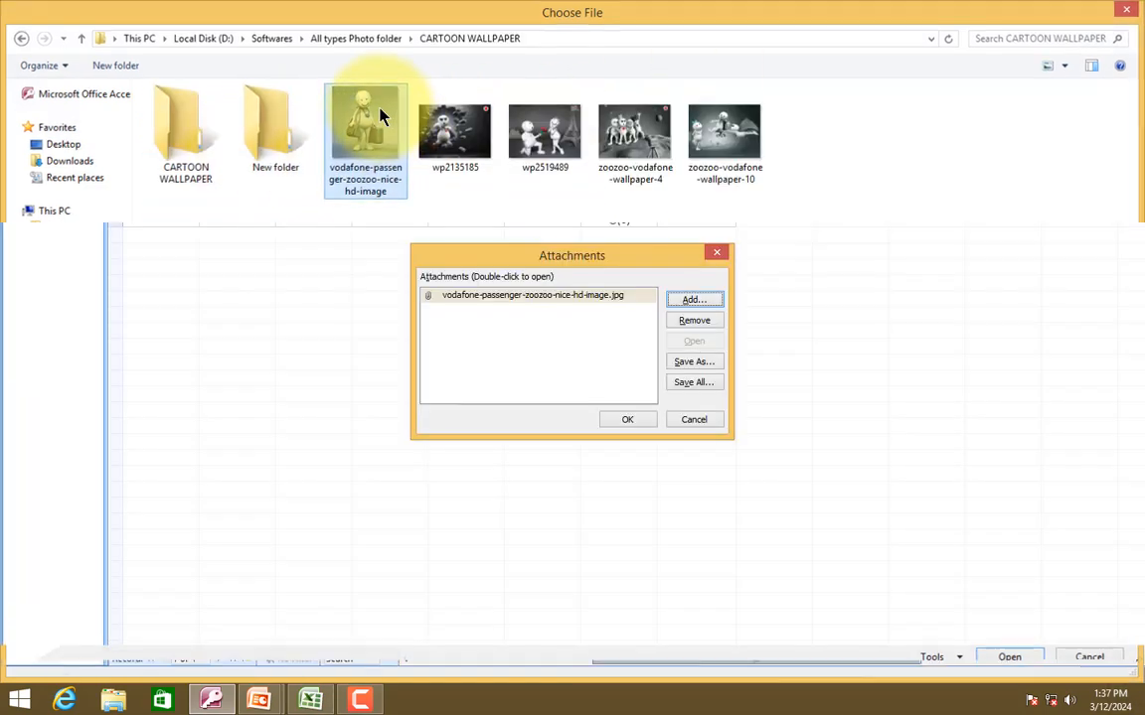
pyautogui.click(622, 424)
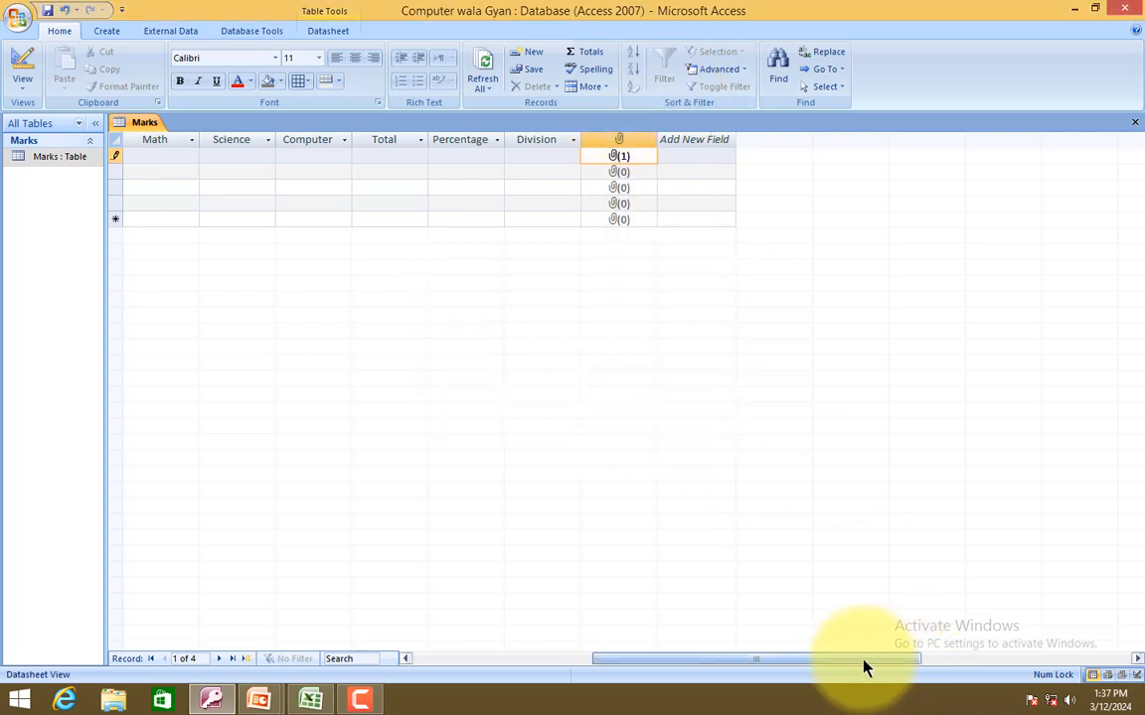
# Enter the student names for roll numbers 2, 3 and 4.
pyautogui.moveTo(864, 660); pyautogui.dragTo(739, 677)
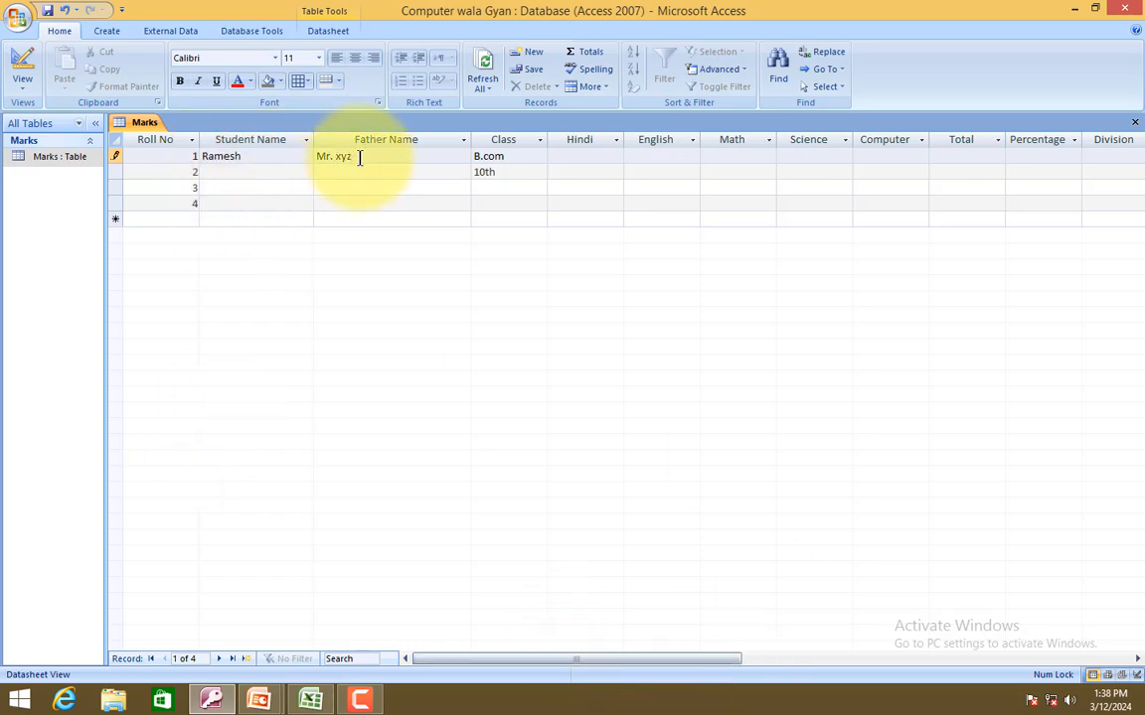
pyautogui.click(272, 171)
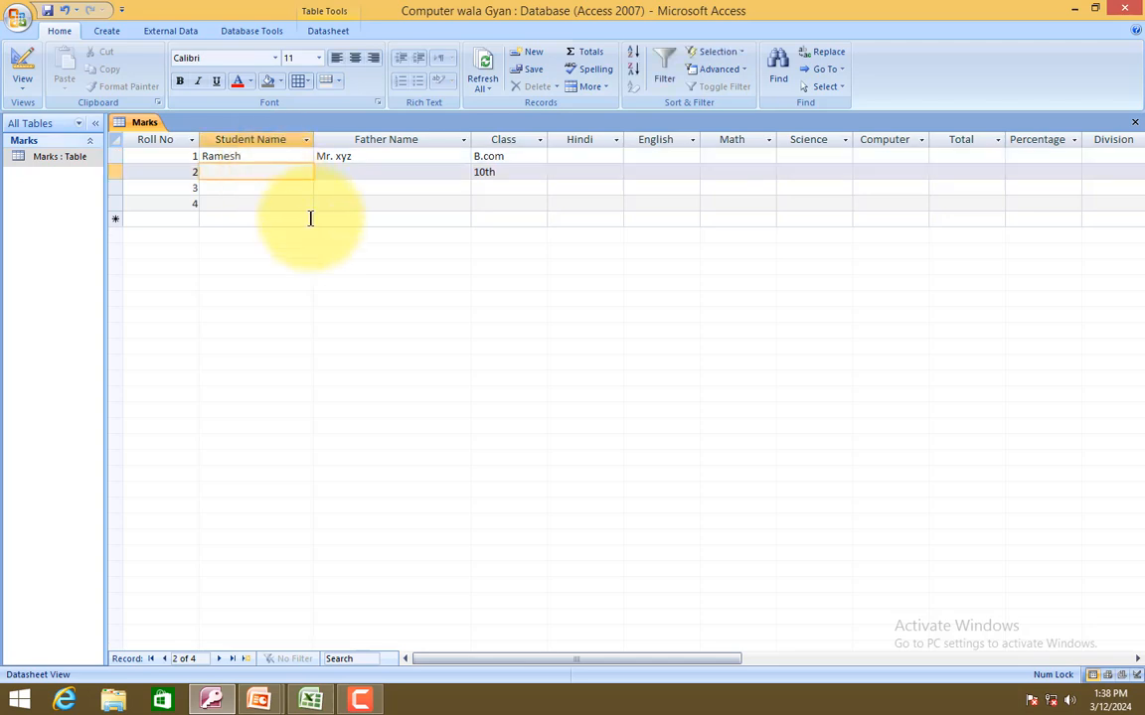
pyautogui.write('Suresh')
pyautogui.press('Down')
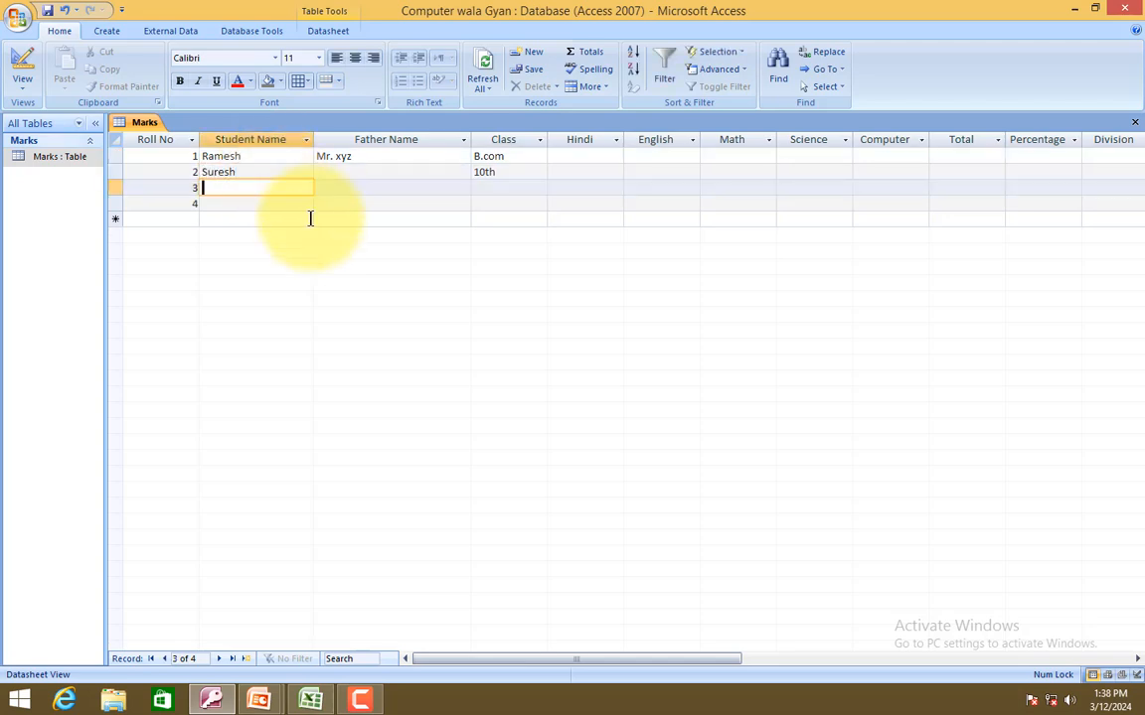
pyautogui.write('Mae')
pyautogui.write('esh')
pyautogui.press('Down')
pyautogui.write('Ra')
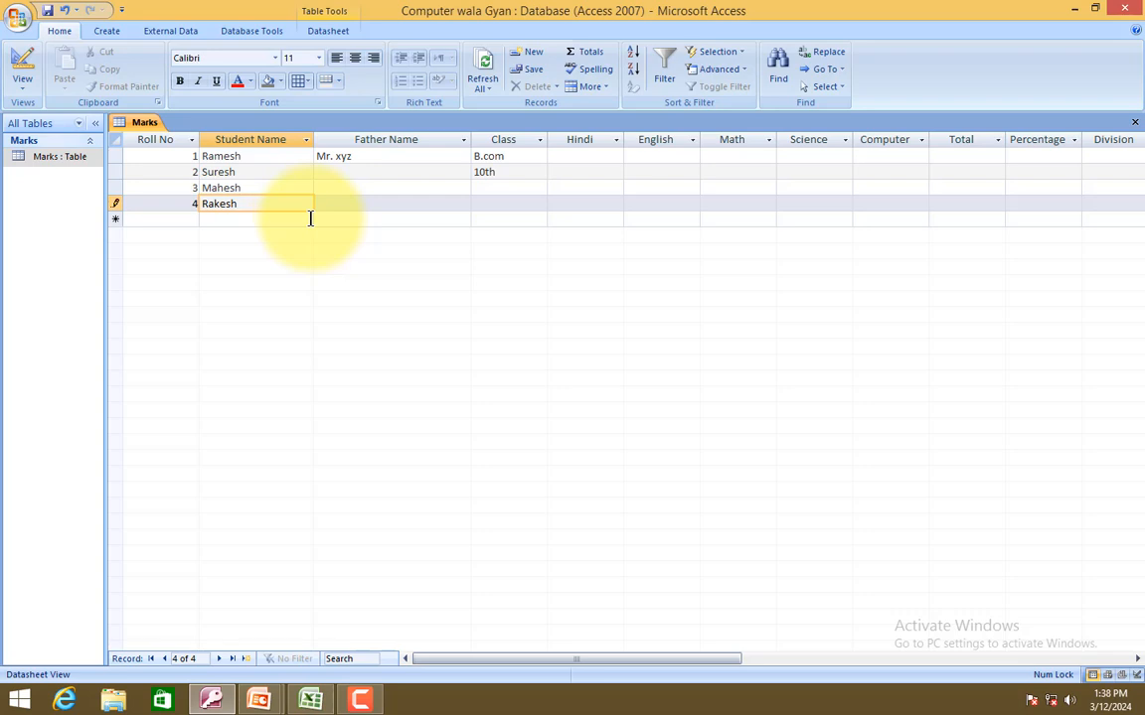
# Add a new record with roll number 5 and the student's name.
pyautogui.press('Down')
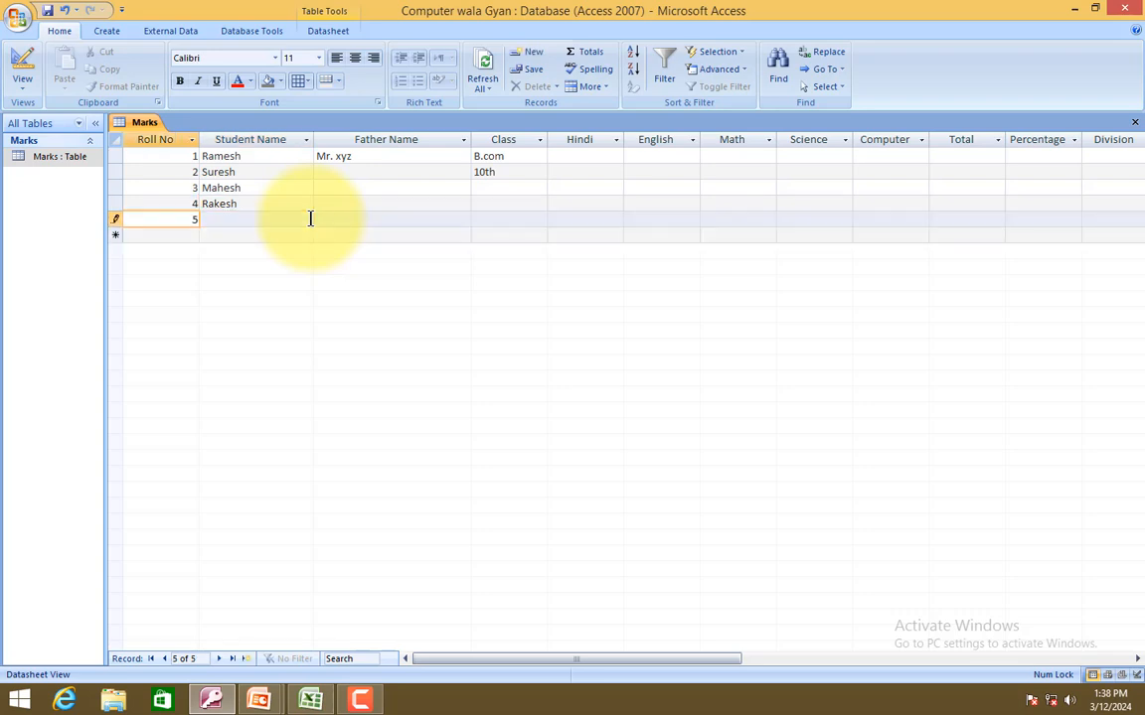
pyautogui.write('Ankit')
pyautogui.press('Tab')
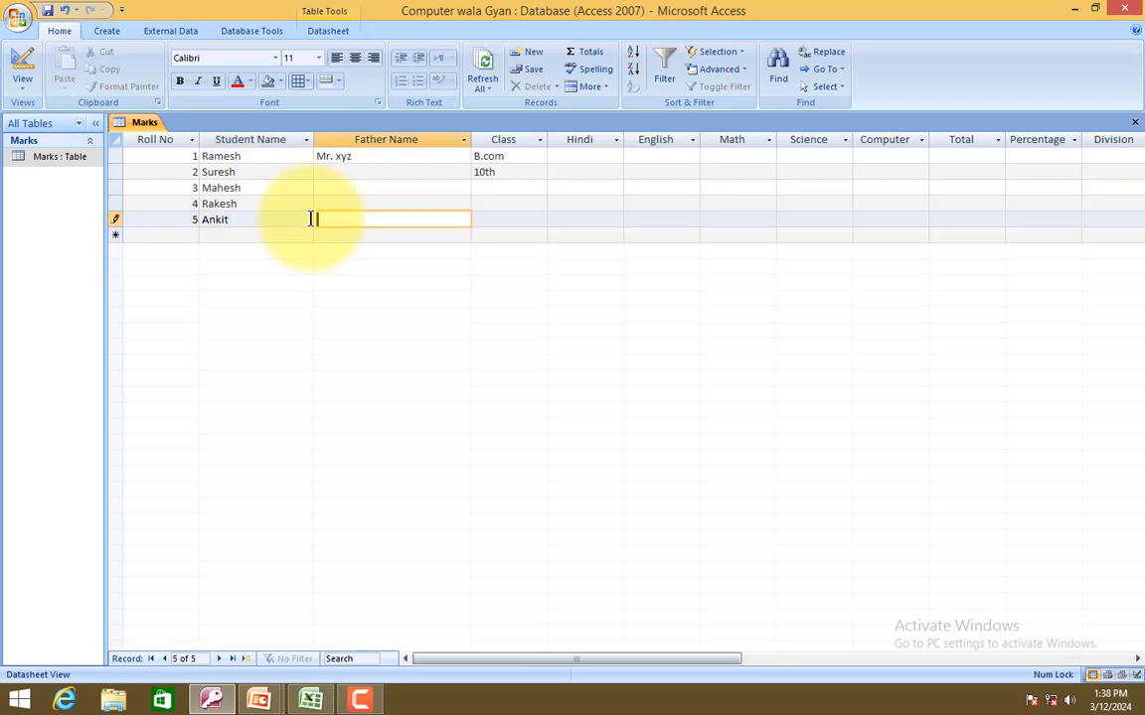
# Copy roll number 1's father name into the Father Name field of roll numbers 2 to 5.
pyautogui.click(358, 156)
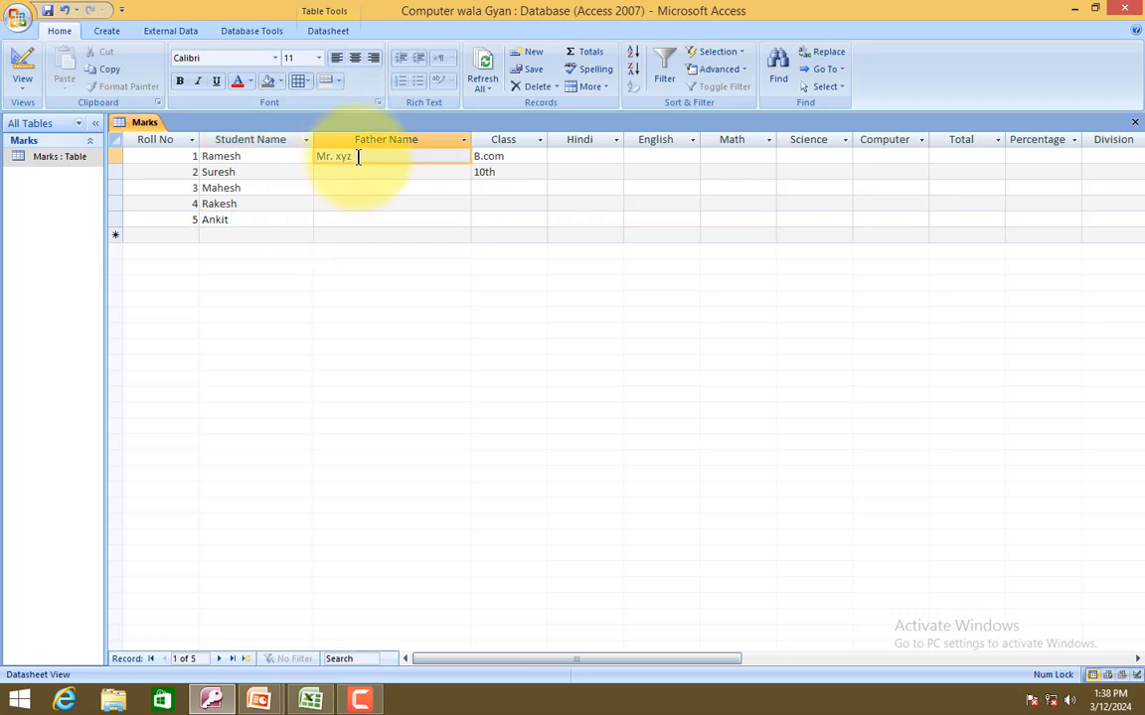
pyautogui.click(350, 170)
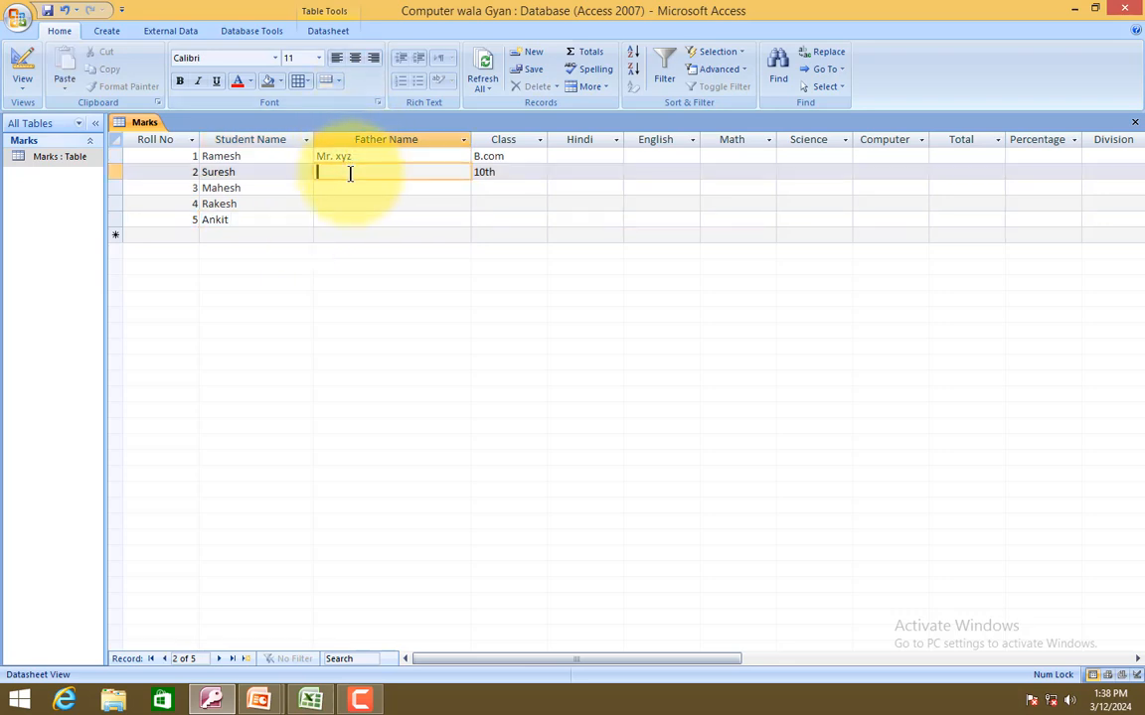
pyautogui.click(348, 189)
pyautogui.click(349, 173)
pyautogui.click(350, 156)
pyautogui.click(303, 151)
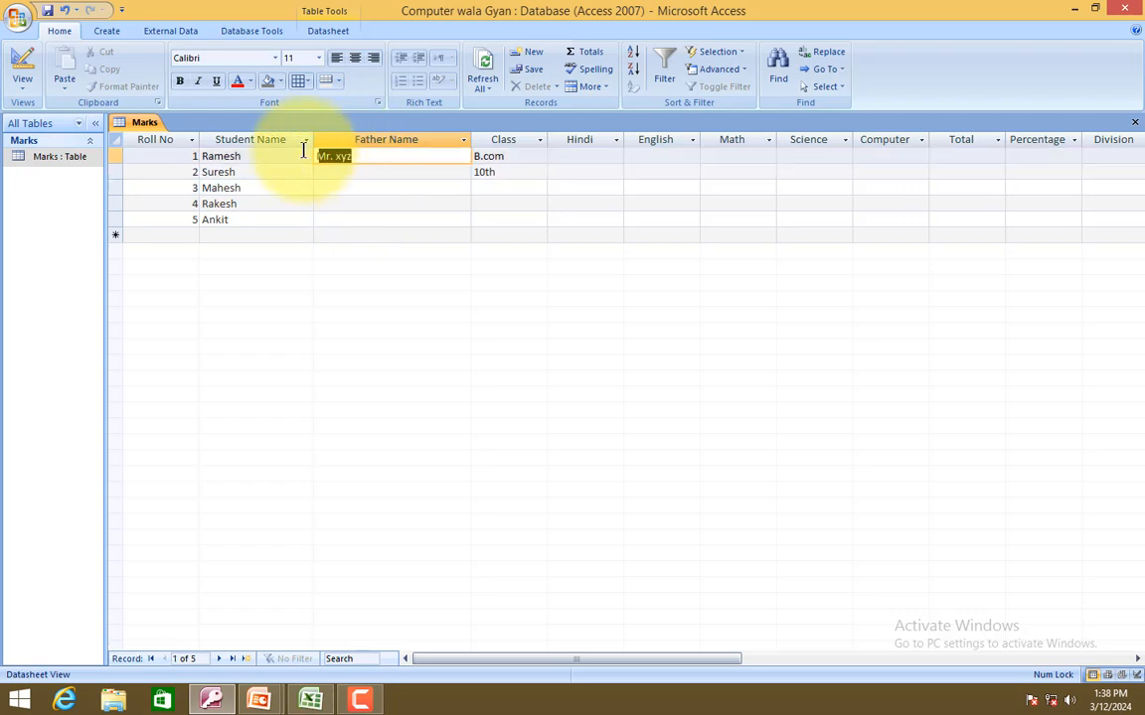
pyautogui.hotkey('ctrl', 'c')
pyautogui.click(340, 171)
pyautogui.hotkey('ctrl', 'v')
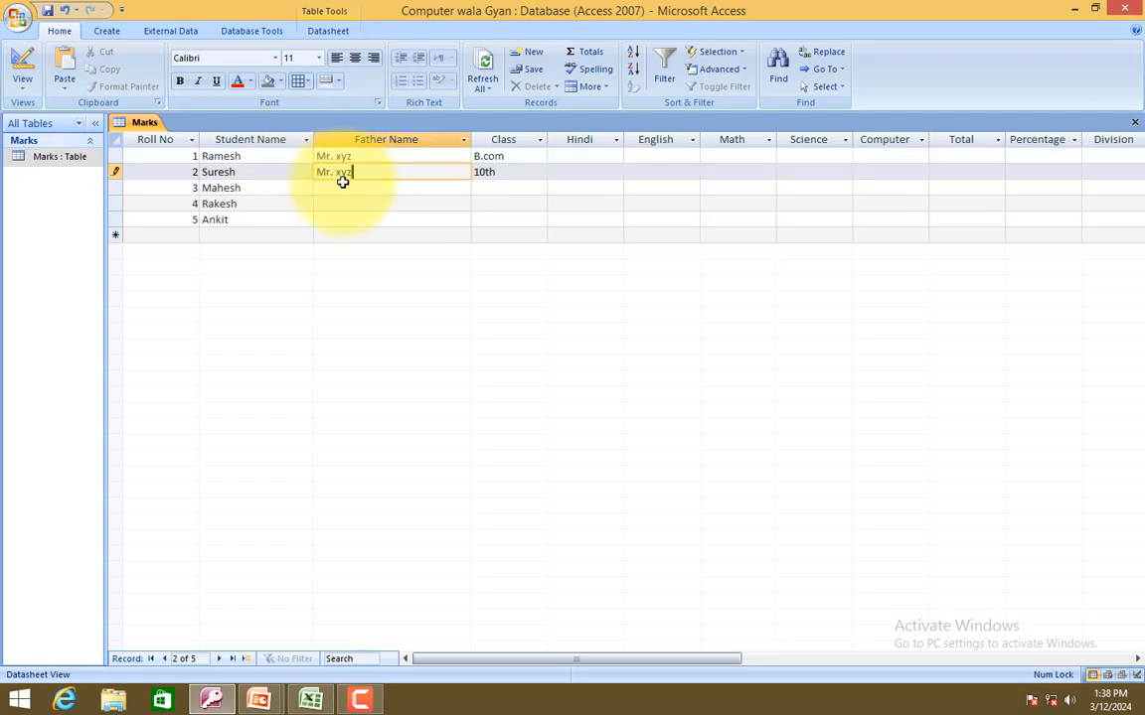
pyautogui.click(349, 190)
pyautogui.hotkey('ctrl', 'v')
pyautogui.click(349, 202)
pyautogui.click(354, 222)
pyautogui.hotkey('ctrl', 'v')
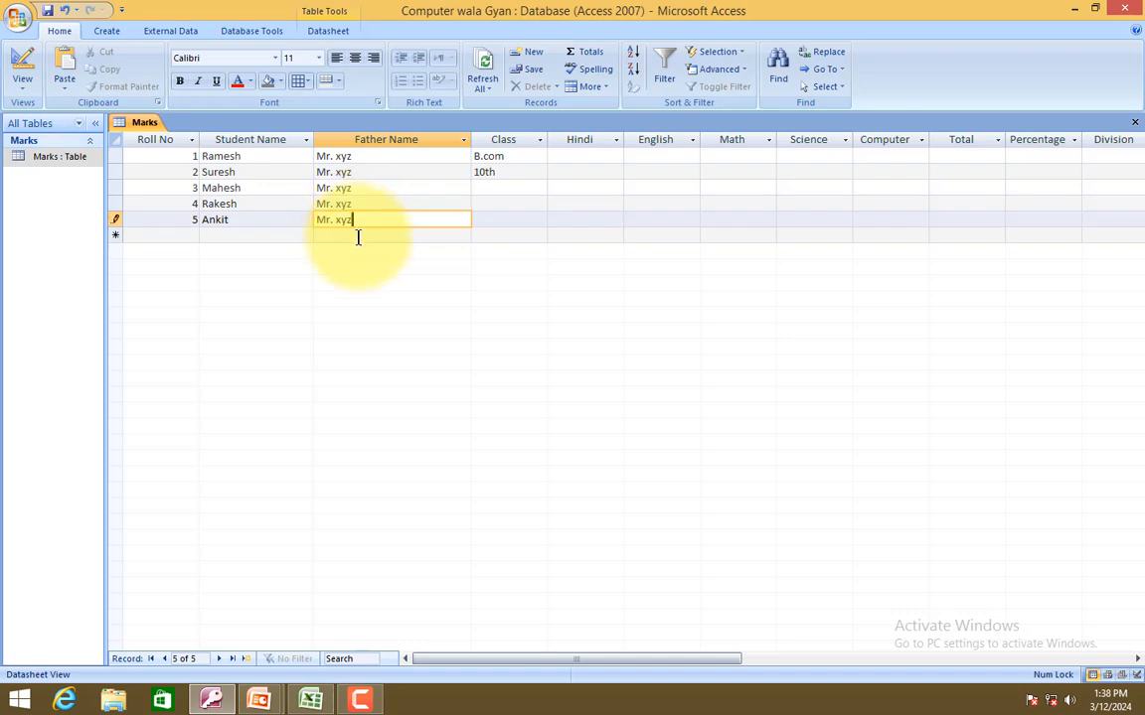
# Set the class to 10 for roll number 3 and to 11 for roll numbers 4 and 5.
pyautogui.click(526, 174)
pyautogui.click(518, 206)
pyautogui.click(521, 192)
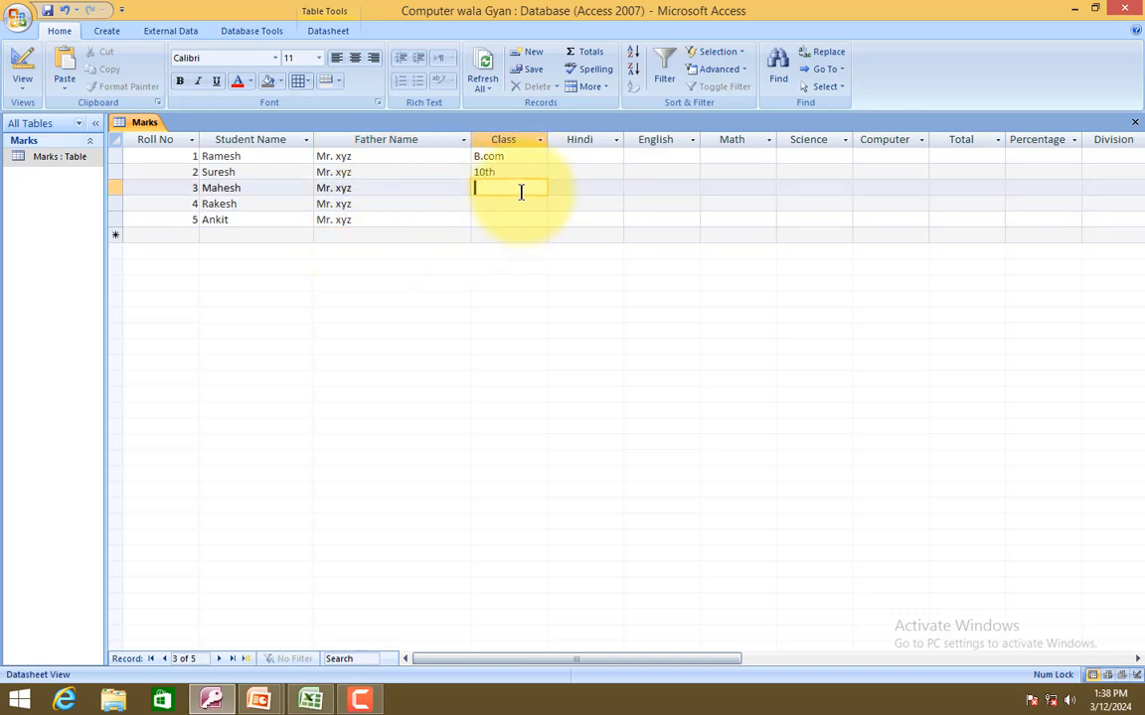
pyautogui.write('10')
pyautogui.press('Down')
pyautogui.write('1')
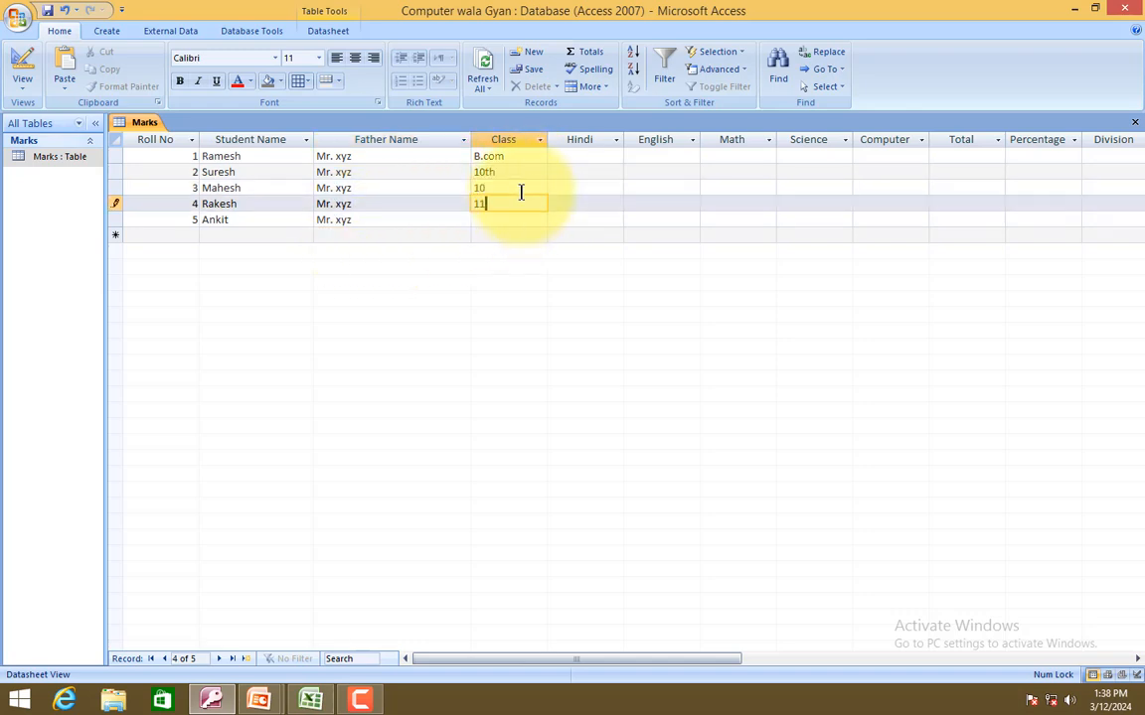
pyautogui.press('Down')
pyautogui.write('11')
# Enter roll number 1's marks: Hindi 87, English 45, Math 78, Science 45 and Computer 21.
pyautogui.press('Tab')
pyautogui.press('Up')
pyautogui.press('Up')
pyautogui.press('Up')
pyautogui.press('Up')
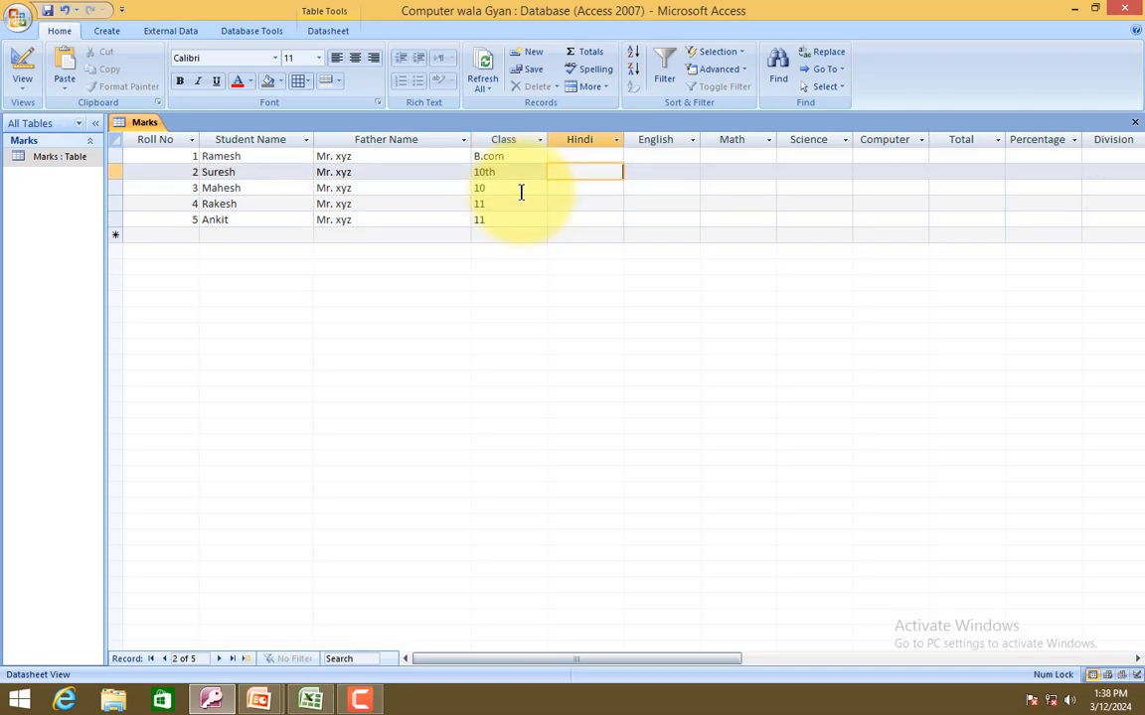
pyautogui.press('Tab')
pyautogui.write('45')
pyautogui.press('Tab')
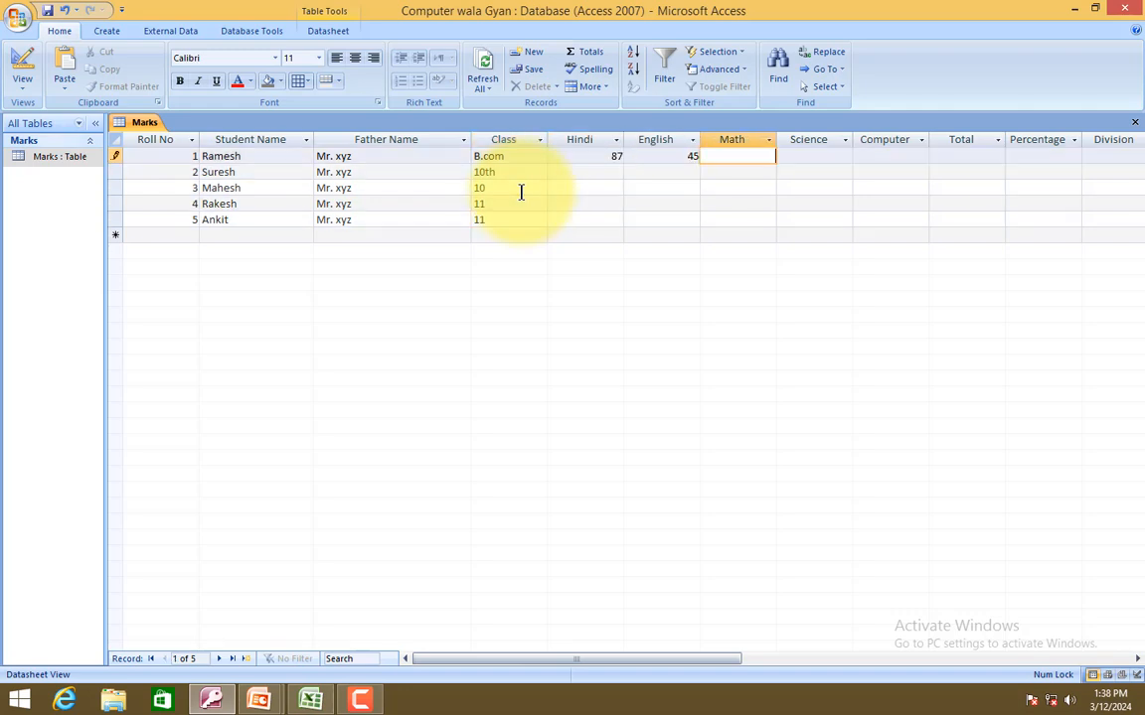
pyautogui.write('78')
pyautogui.press('Tab')
pyautogui.press('Tab')
pyautogui.write('2')
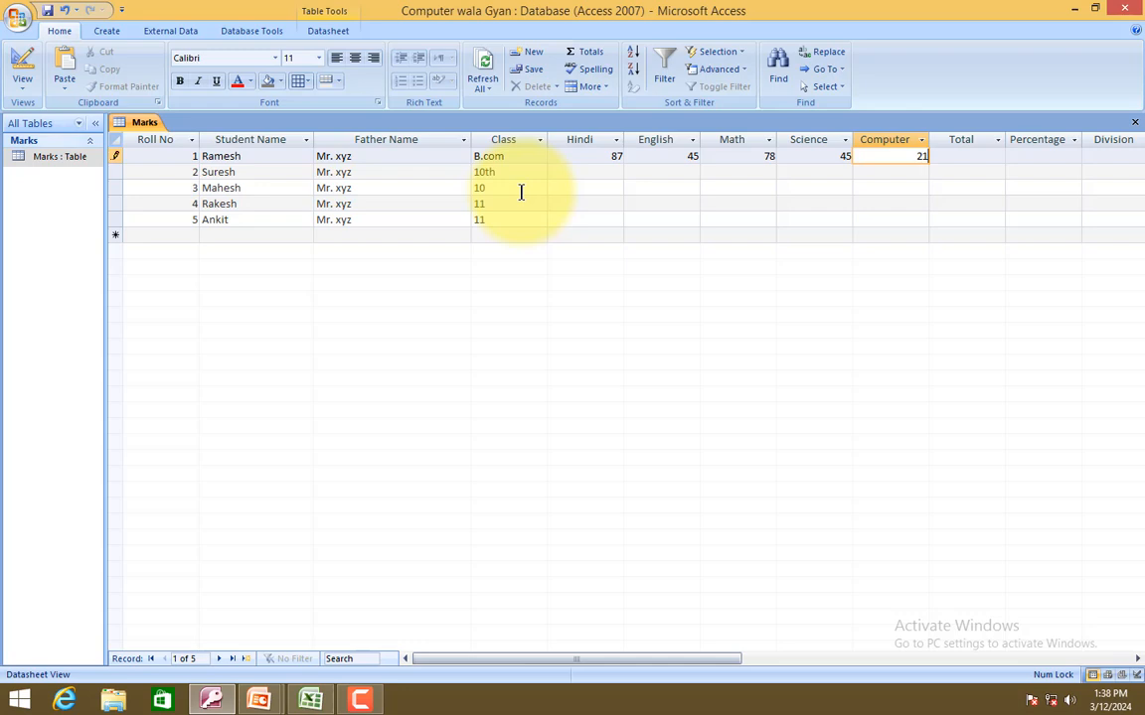
pyautogui.write('1')
# Enter roll number 2's marks as 78 in Hindi and 54 in English.
pyautogui.press('Down')
pyautogui.press('Left')
pyautogui.press('Left')
pyautogui.press('Left')
pyautogui.press('Left')
pyautogui.write('78')
pyautogui.press('Tab')
pyautogui.write('54')
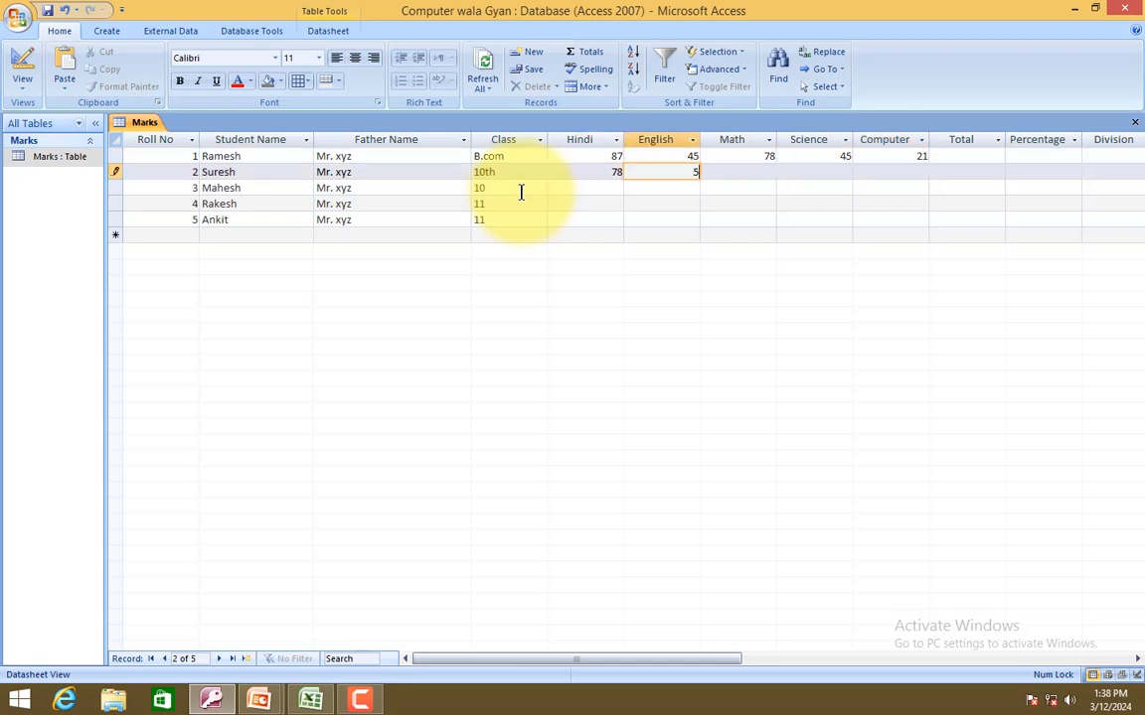
# Enter 2 in English and 15 in Math for roll number 3, and 45 in Math for roll number 2.
pyautogui.press('Down')
pyautogui.write('2')
pyautogui.press('Tab')
pyautogui.write('15')
pyautogui.press('Up')
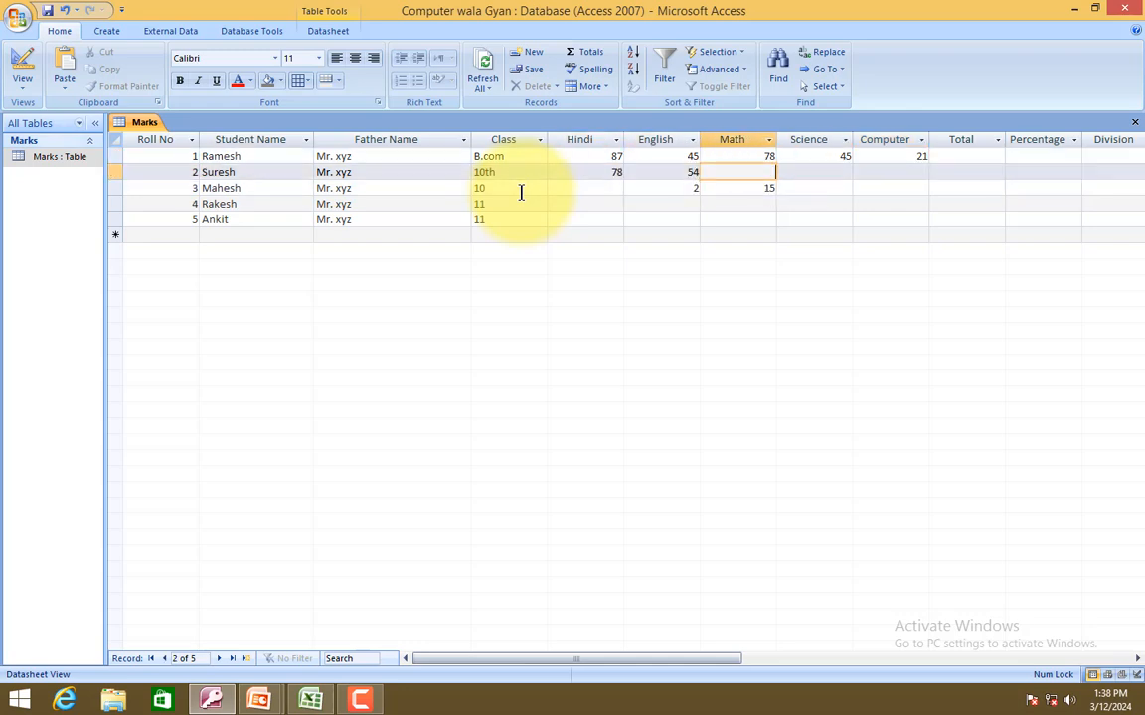
pyautogui.write('45')
# Enter the Hindi marks 48, 47 and 45 for roll numbers 3, 4 and 5.
pyautogui.press('Left')
pyautogui.press('Left')
pyautogui.press('Down')
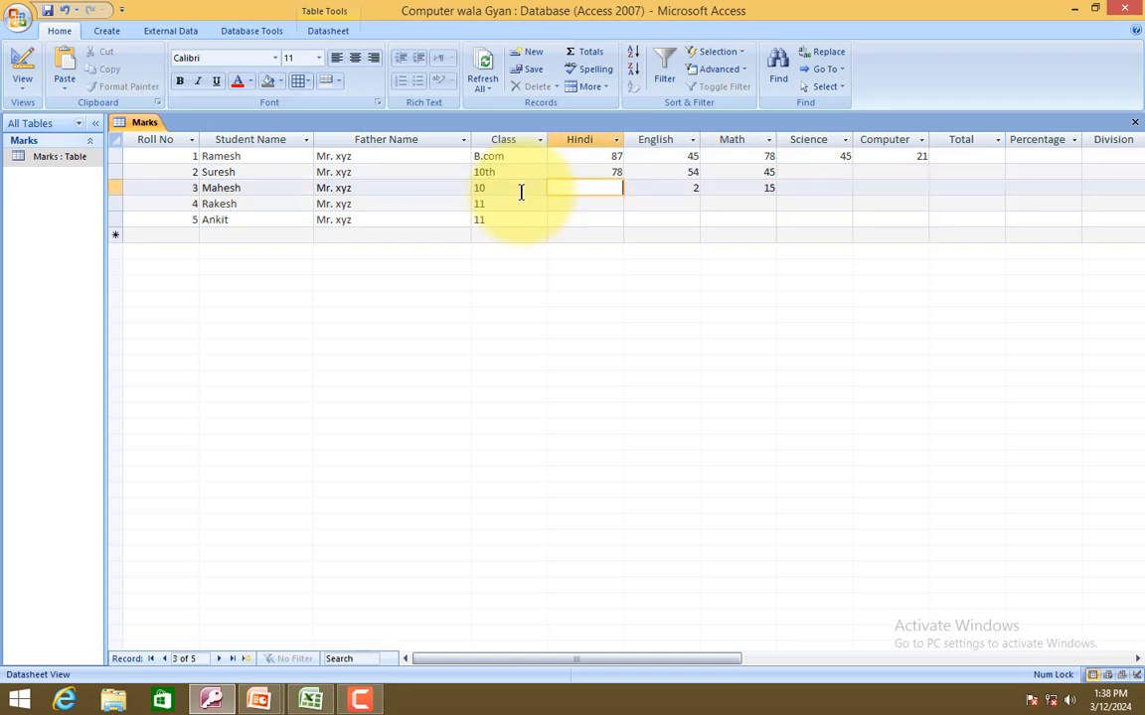
pyautogui.write('48')
pyautogui.press('Down')
pyautogui.press('Down')
pyautogui.write('4')
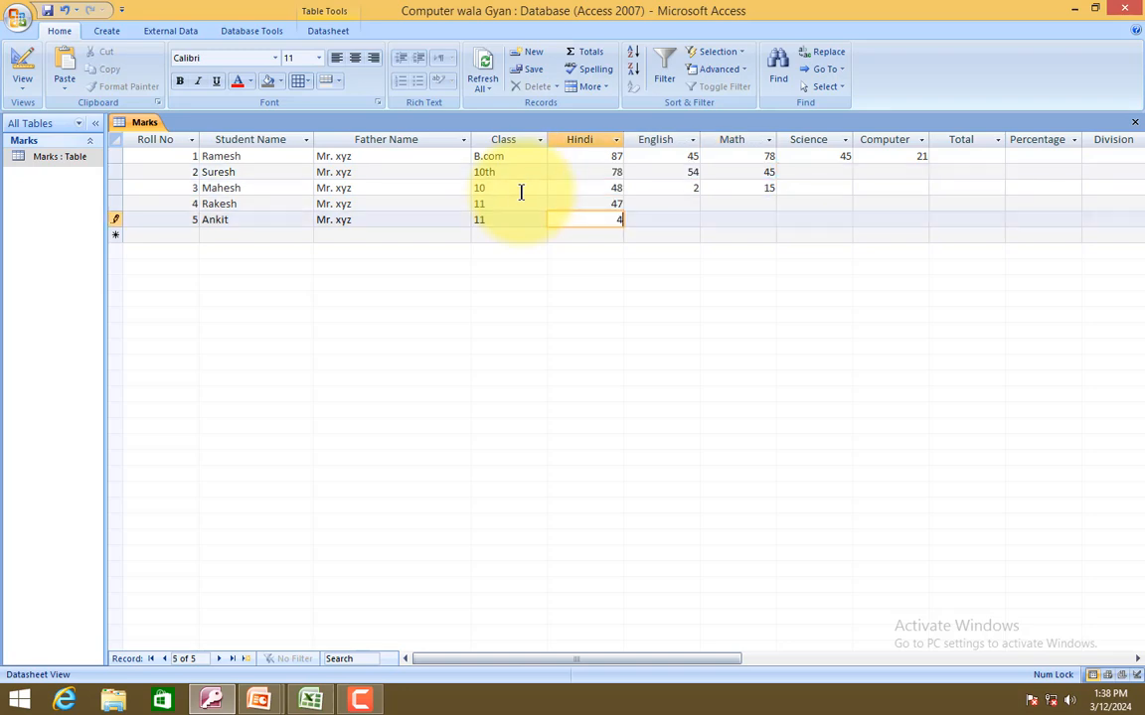
pyautogui.write('5')
# Enter the English marks 95 for roll number 4 and 85 for roll number 5.
pyautogui.press('Right')
pyautogui.press('Up')
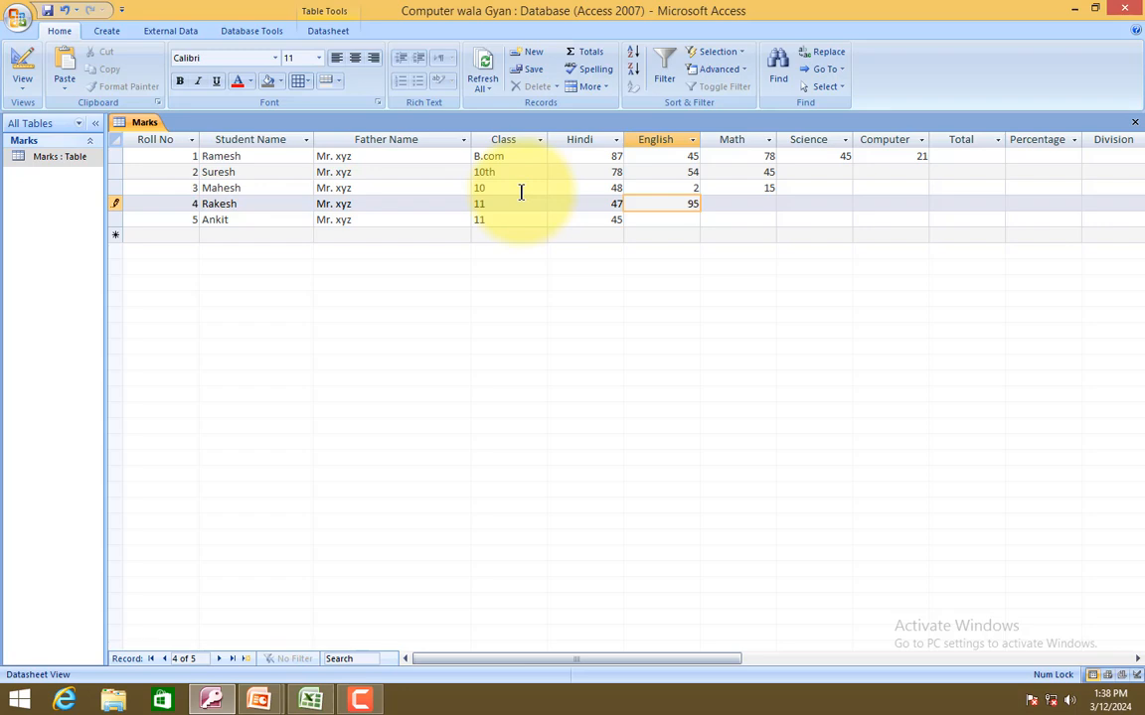
pyautogui.press('Right')
pyautogui.press('Down')
pyautogui.press('Left')
pyautogui.write('85')
pyautogui.press('Right')
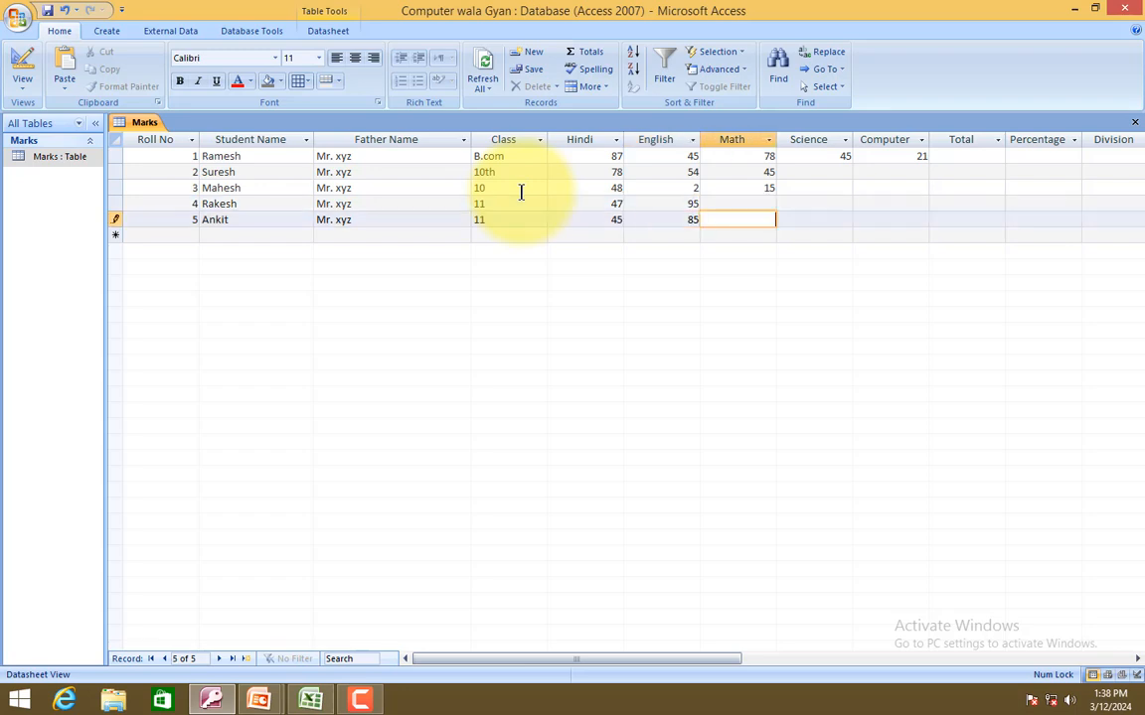
# Enter the Math marks 77 for roll number 5 and 95 for roll number 4.
pyautogui.press('Up')
pyautogui.write('95')
pyautogui.press('Right')
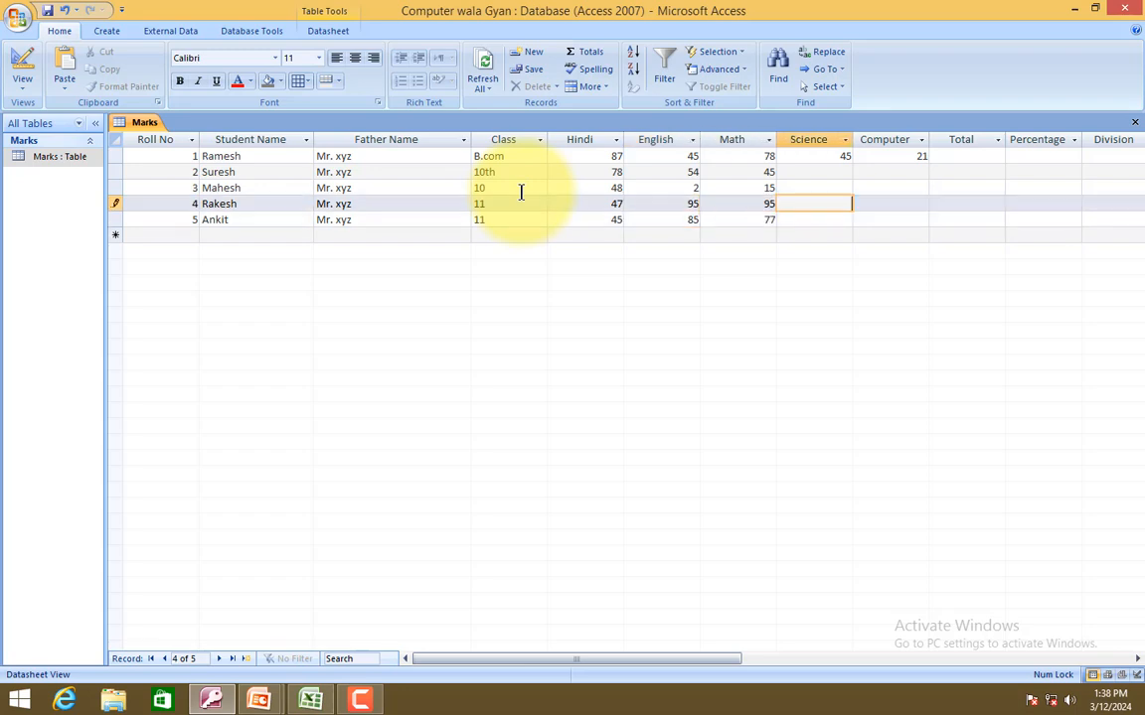
# Enter the Science marks 52, 84, 51 and 78 for roll numbers 2, 3, 4 and 5.
pyautogui.press('Up')
pyautogui.press('Up')
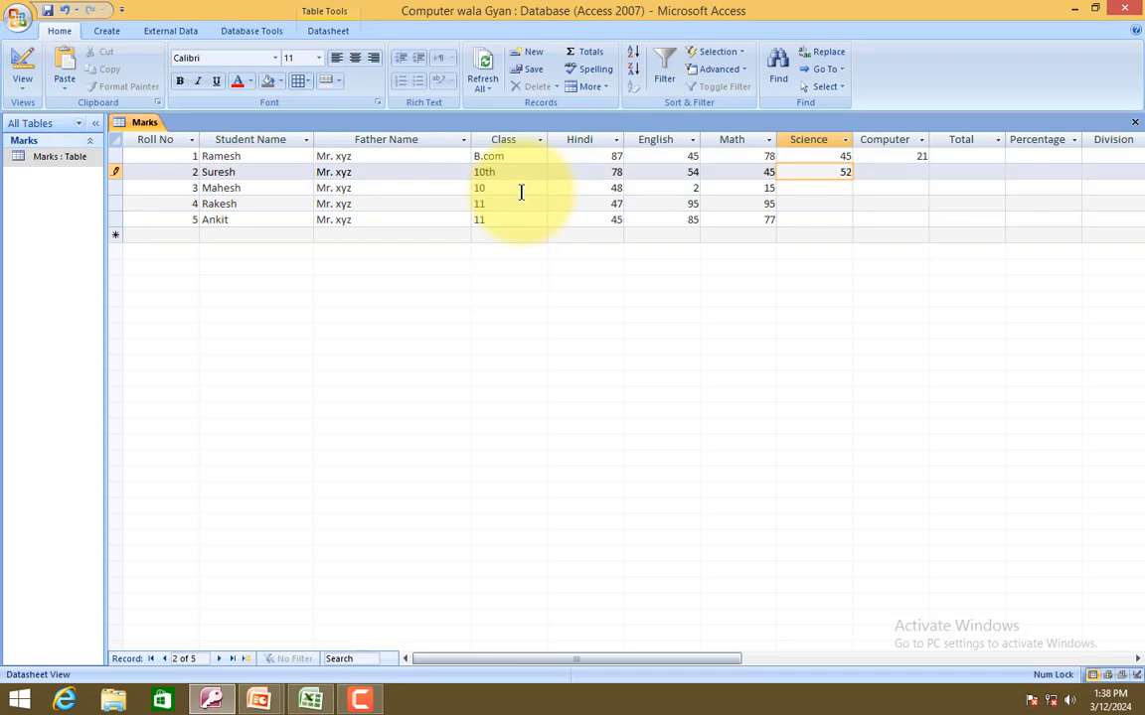
pyautogui.write('52')
pyautogui.press('Down')
pyautogui.write('84')
pyautogui.press('Down')
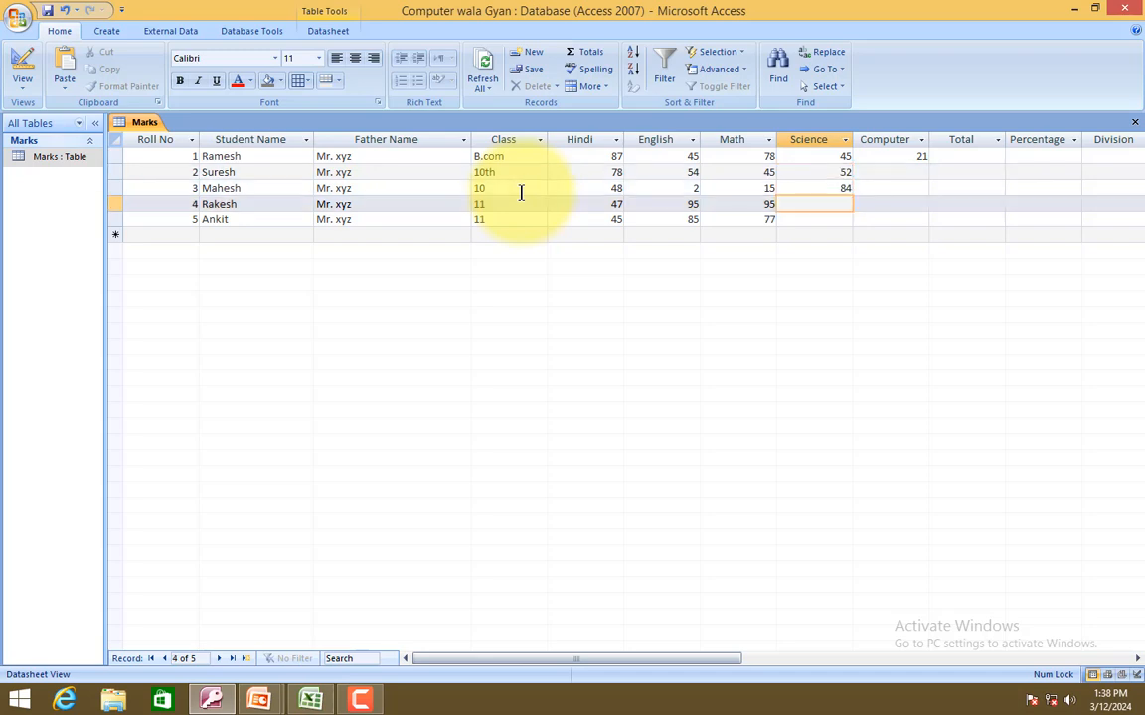
pyautogui.write('51')
pyautogui.press('Down')
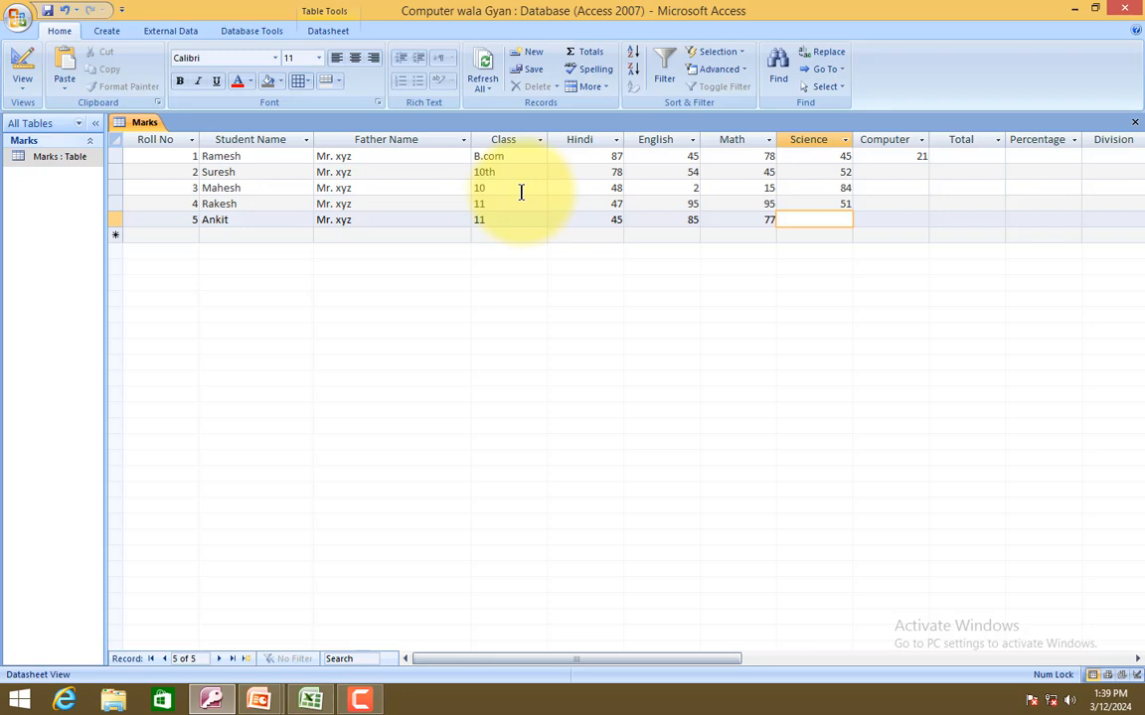
pyautogui.press('Tab')
# Enter the Computer marks 96, 58, 54 and 11 for roll numbers 2, 3, 4 and 5.
pyautogui.press('Up')
pyautogui.press('Up')
pyautogui.press('Up')
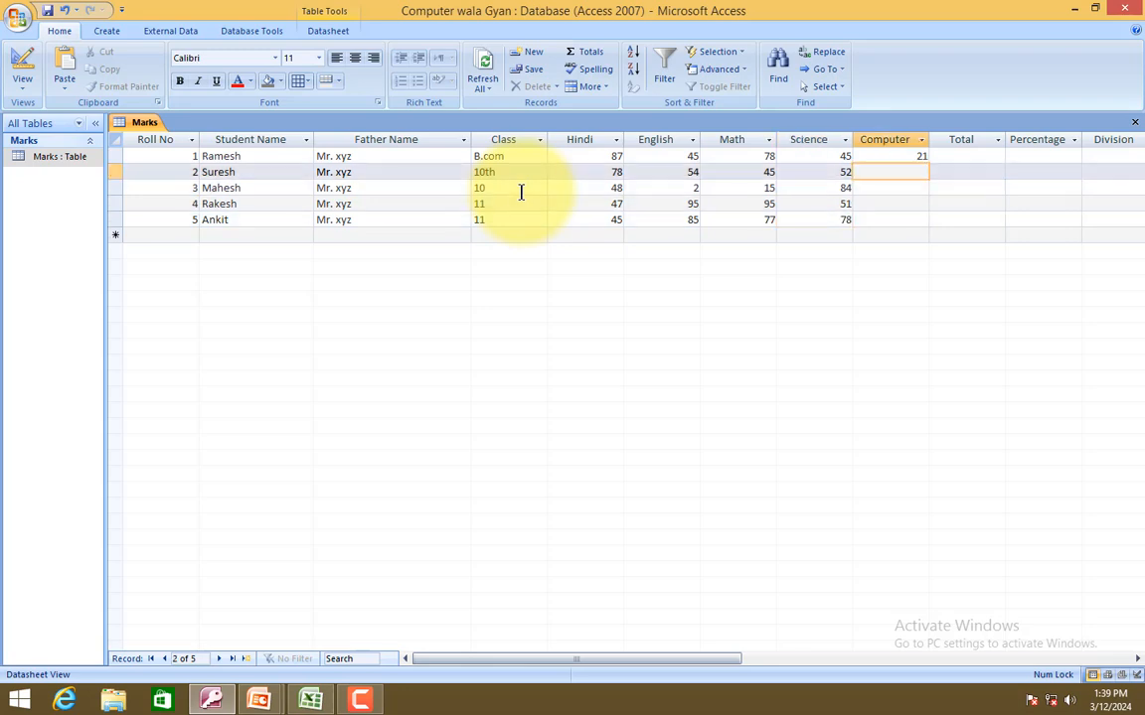
pyautogui.write('96')
pyautogui.press('Down')
pyautogui.write('58')
pyautogui.press('Down')
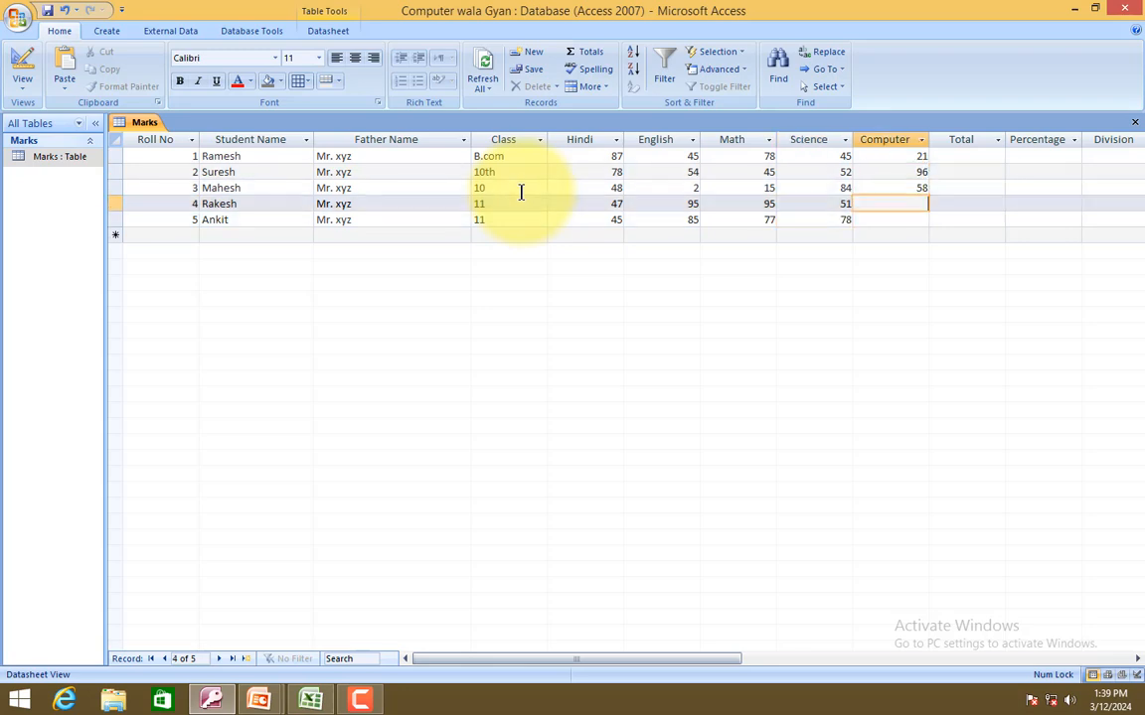
pyautogui.write('54')
pyautogui.press('Down')
pyautogui.write('1')
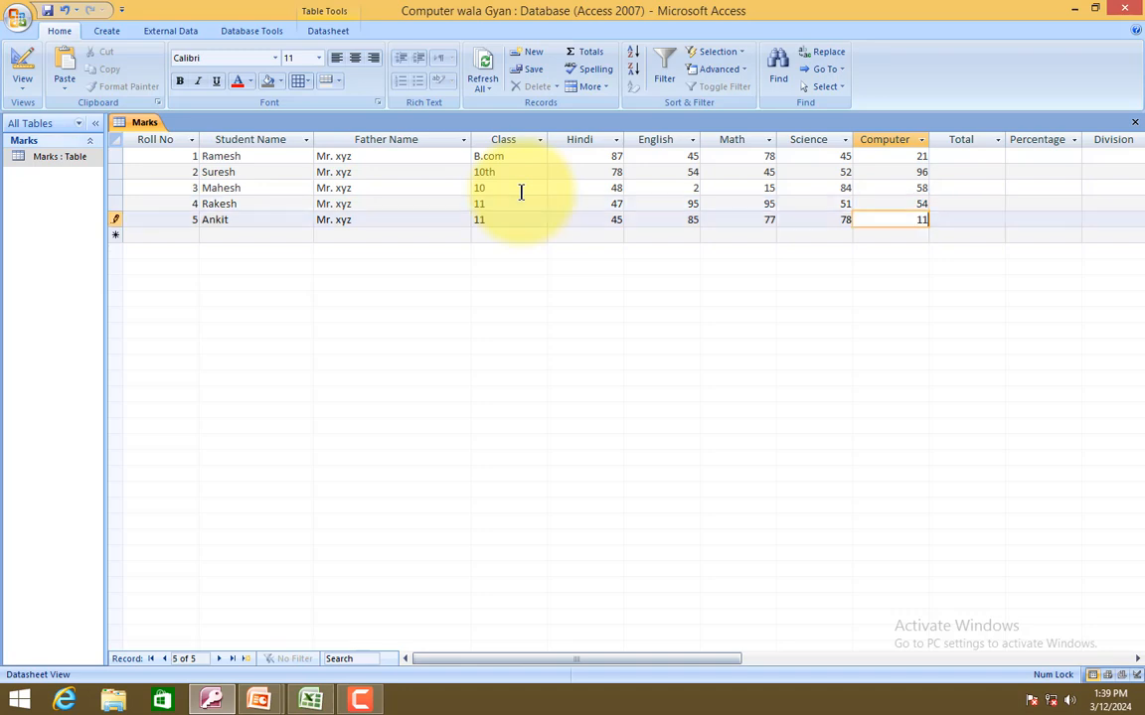
pyautogui.click(978, 155)
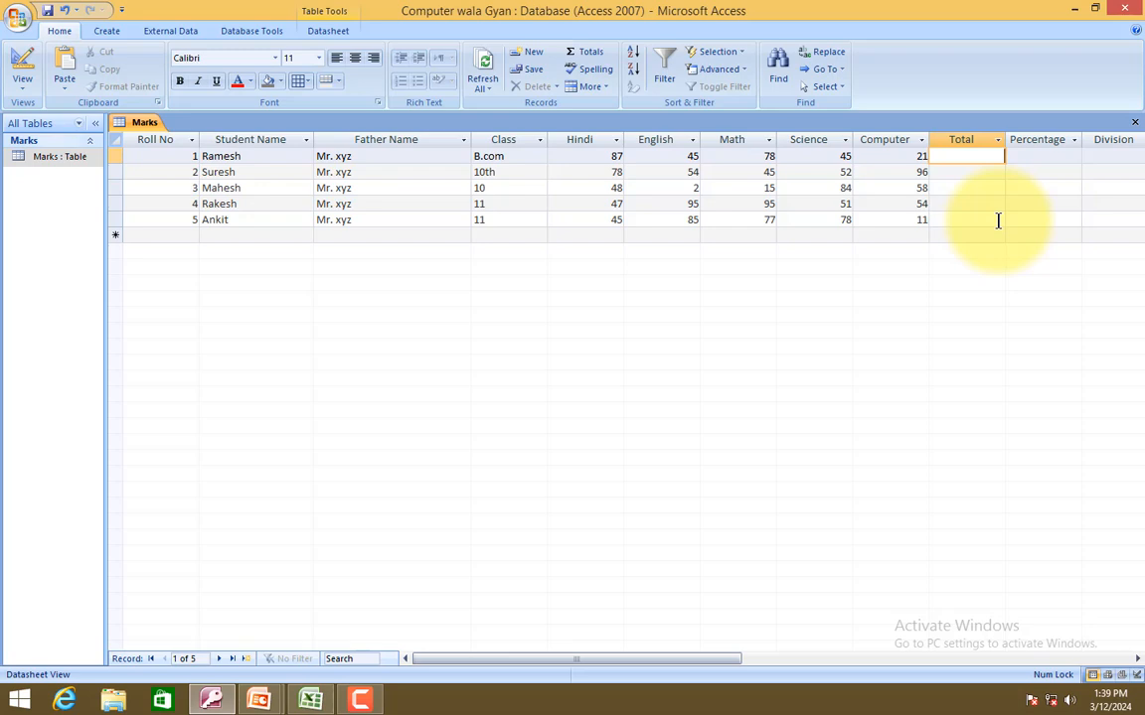
pyautogui.write('=su')
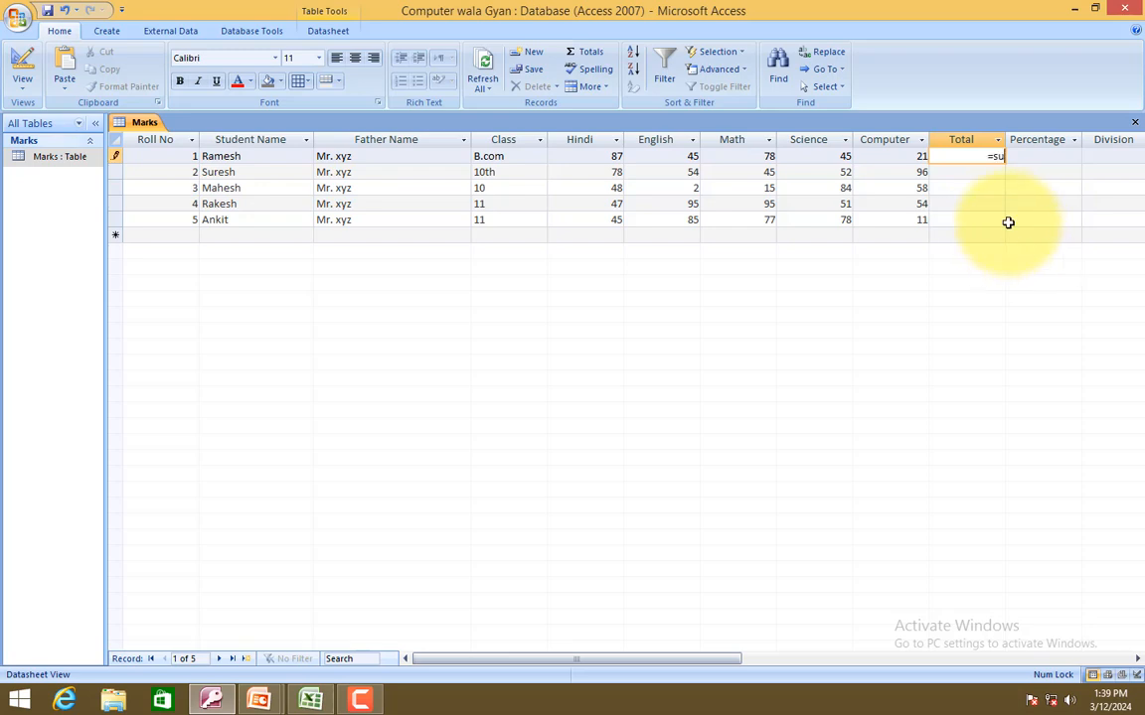
pyautogui.write('m')
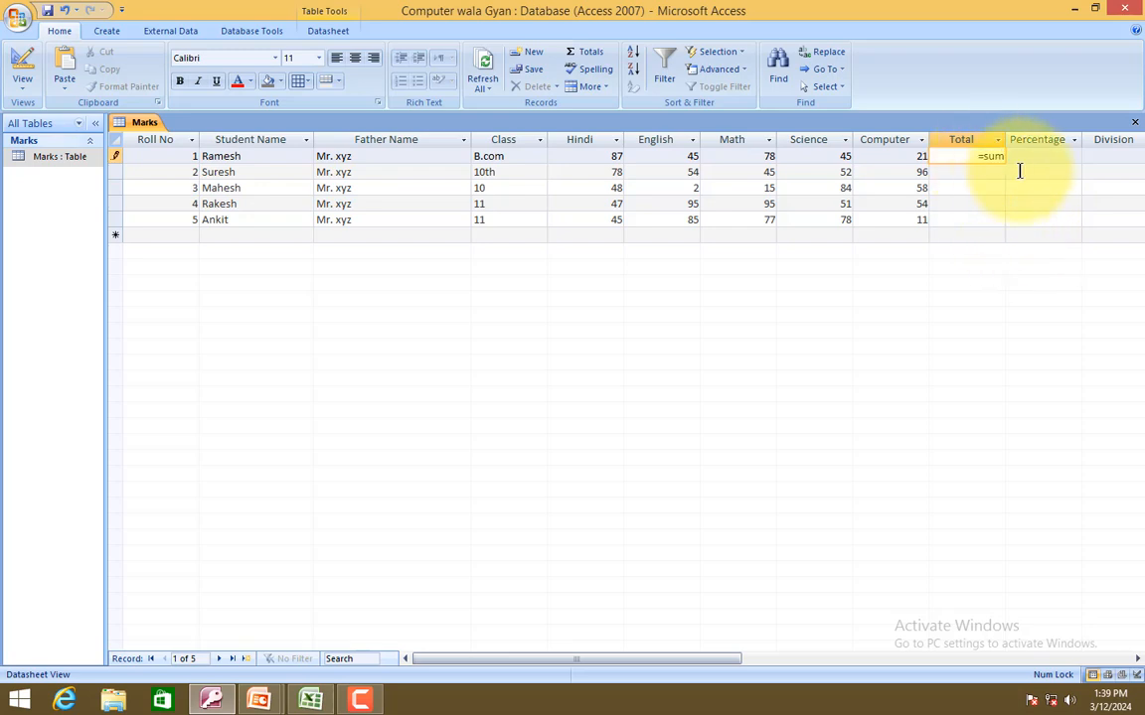
pyautogui.press('Escape')
pyautogui.click(1135, 121)
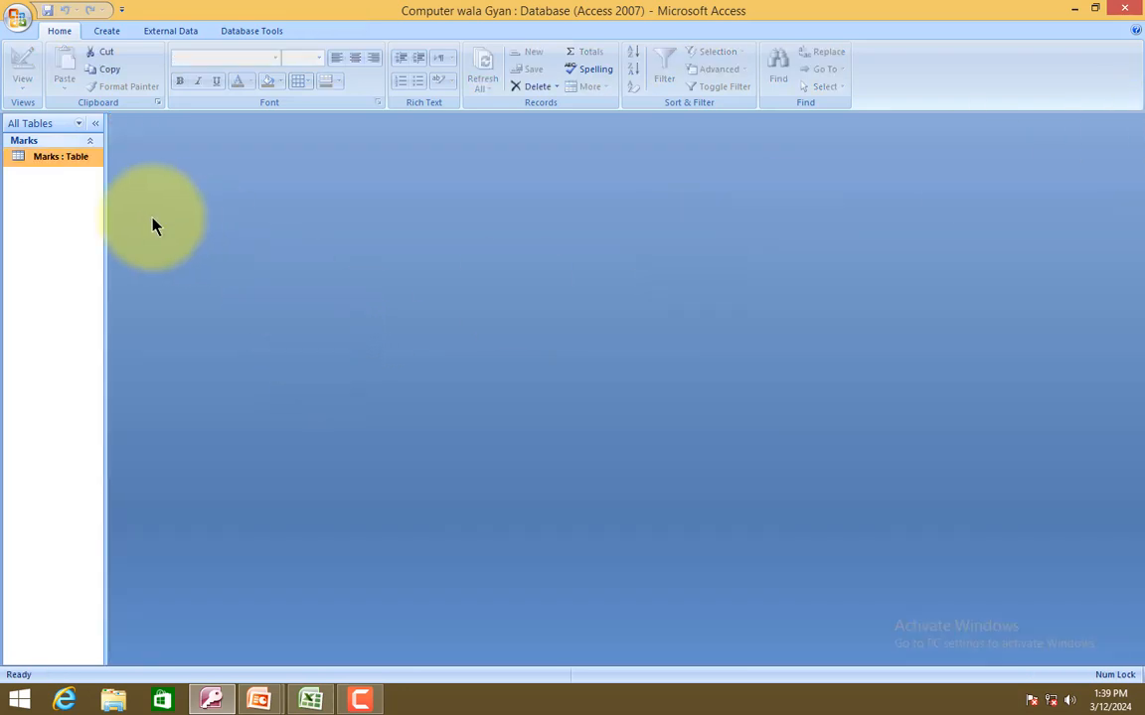
pyautogui.doubleClick(60, 156)
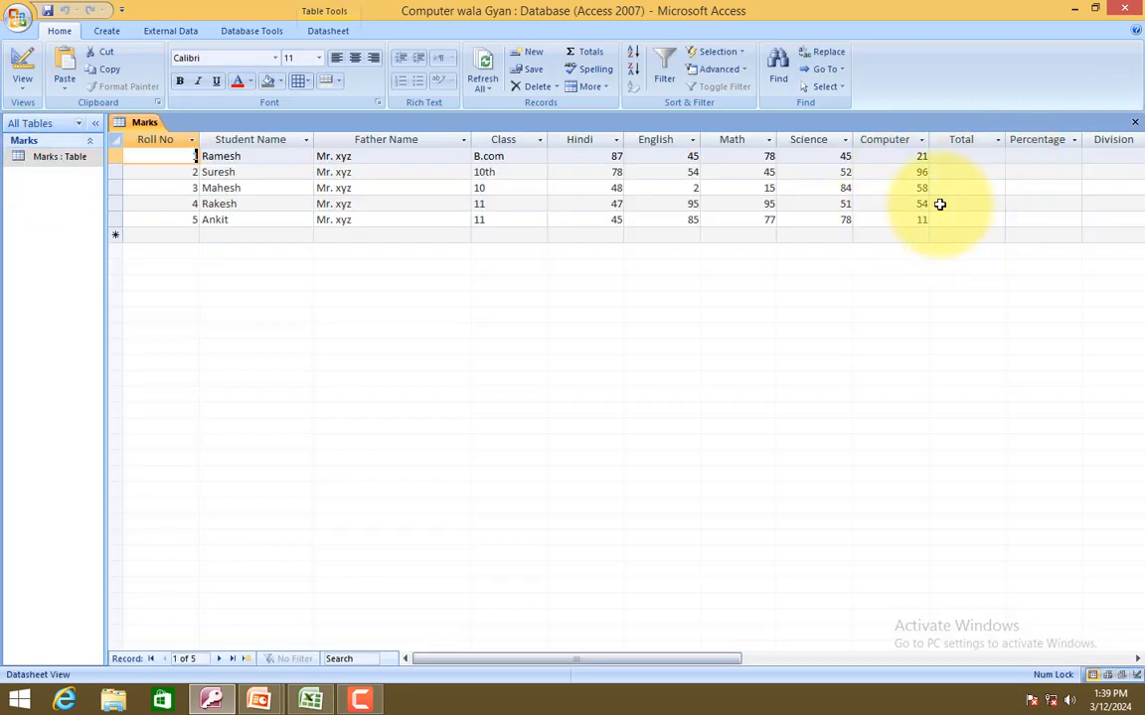
# Close the Marks table and create a new query in design view with the Marks table added as its source.
pyautogui.click(1135, 122)
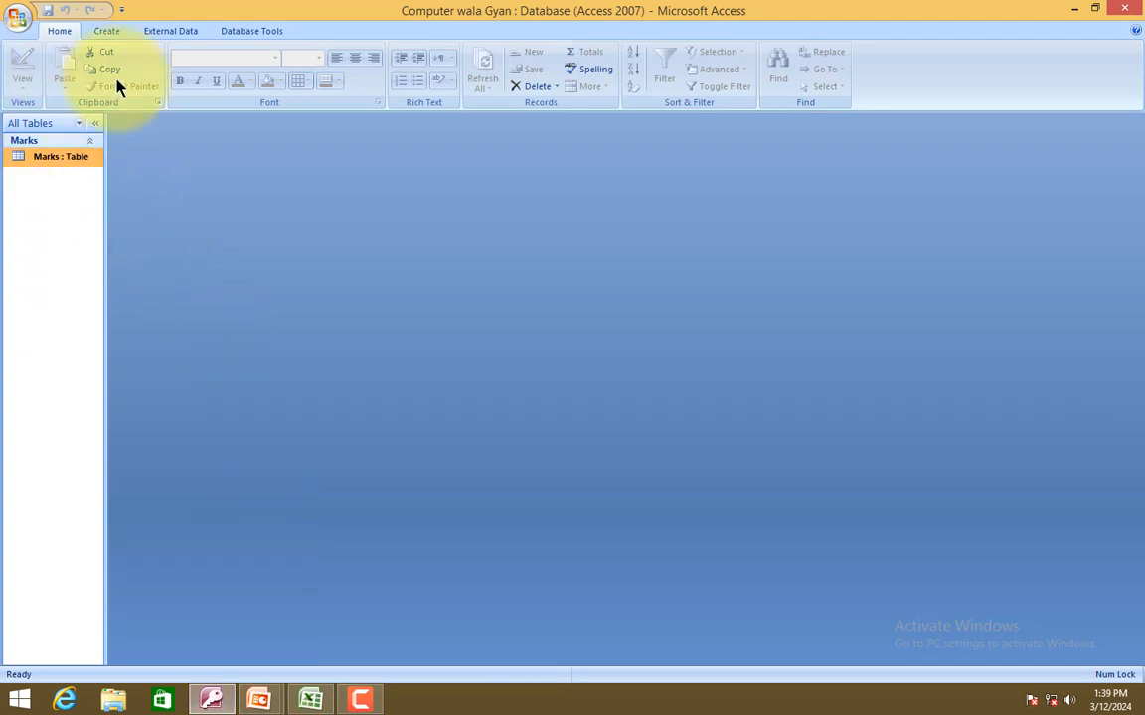
pyautogui.click(112, 33)
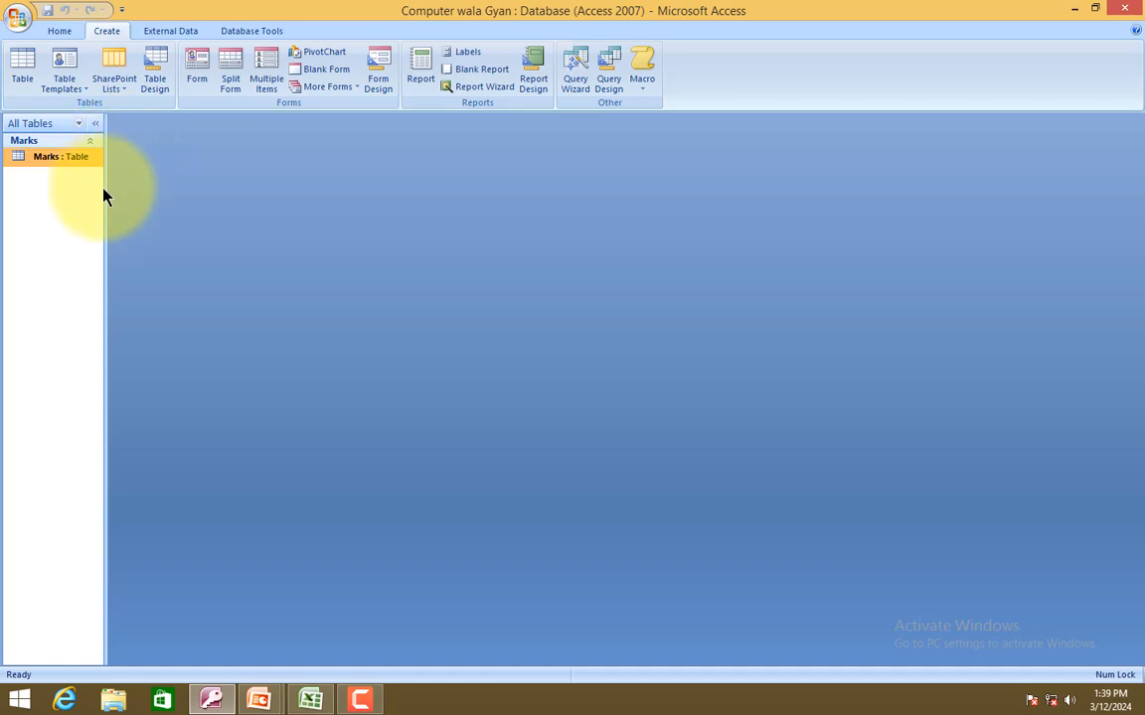
pyautogui.moveTo(105, 181); pyautogui.dragTo(121, 169)
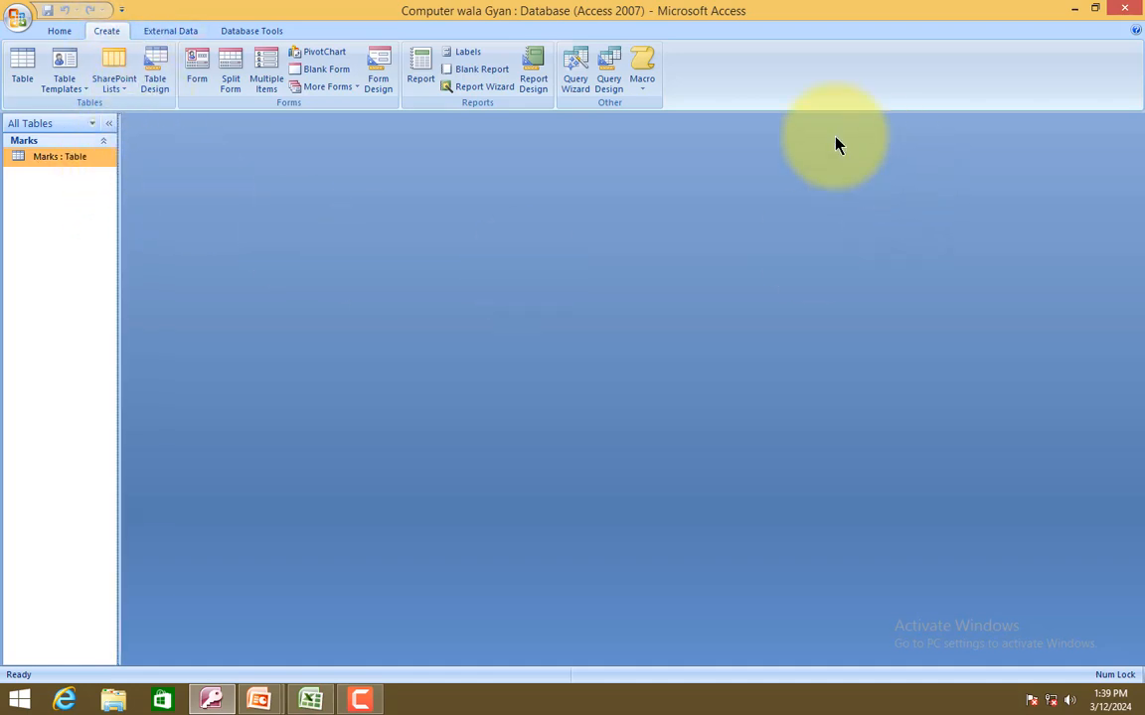
pyautogui.click(615, 94)
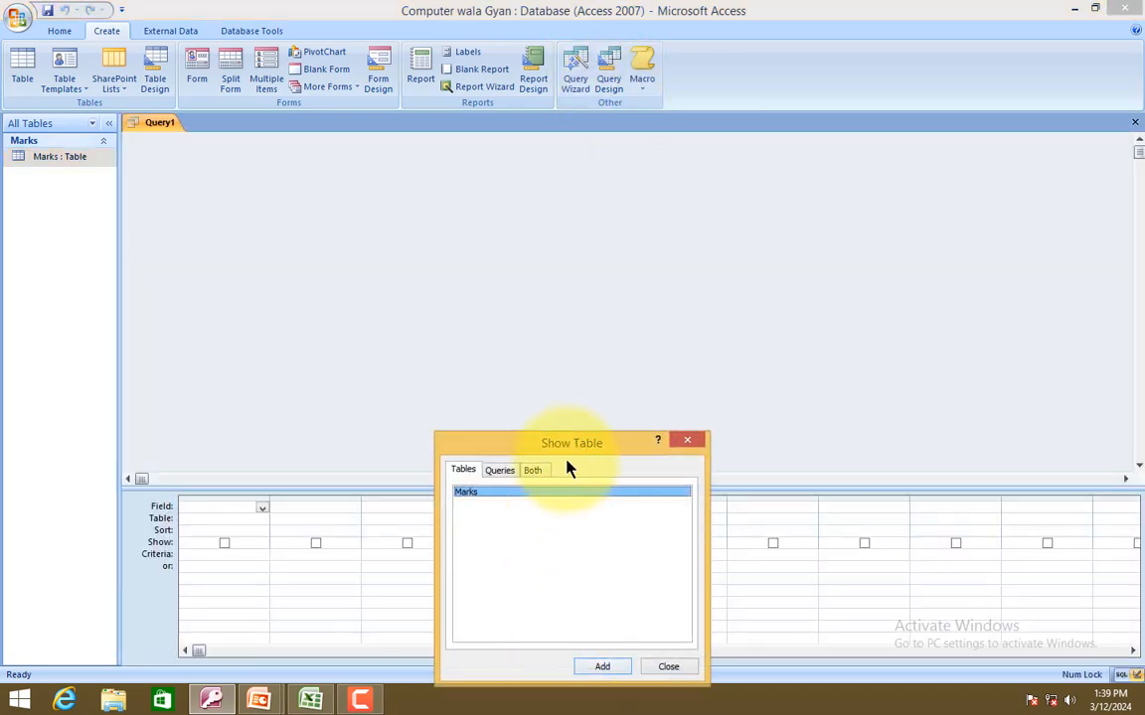
pyautogui.moveTo(569, 442); pyautogui.dragTo(517, 174)
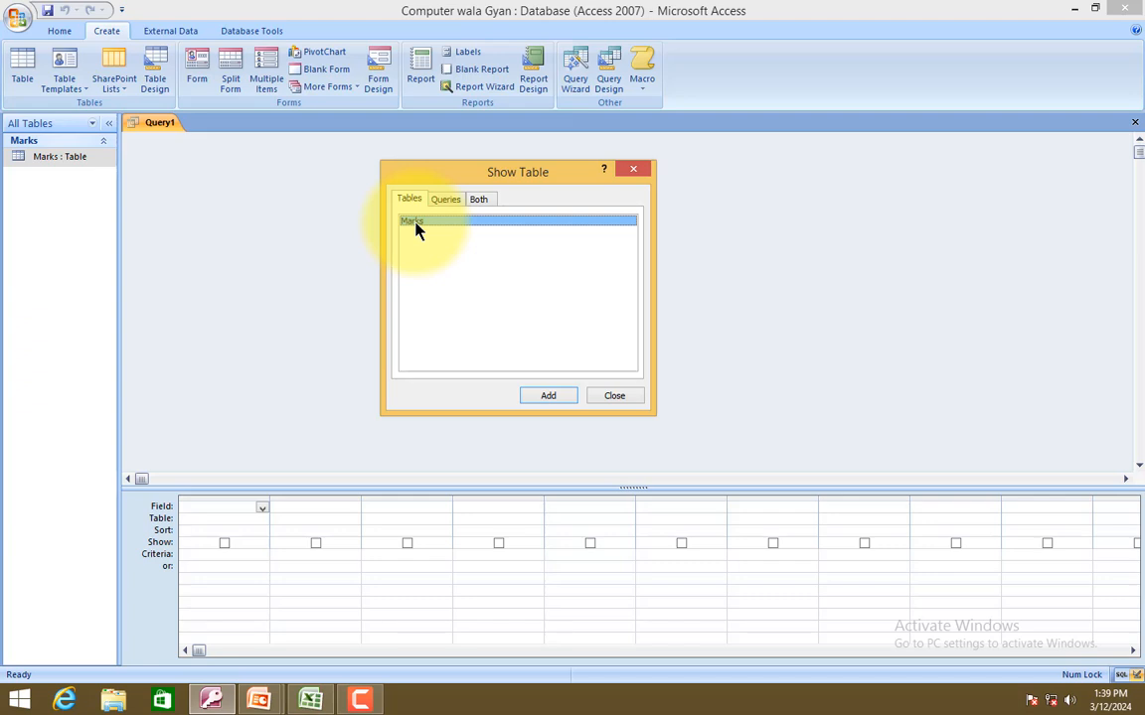
pyautogui.click(550, 398)
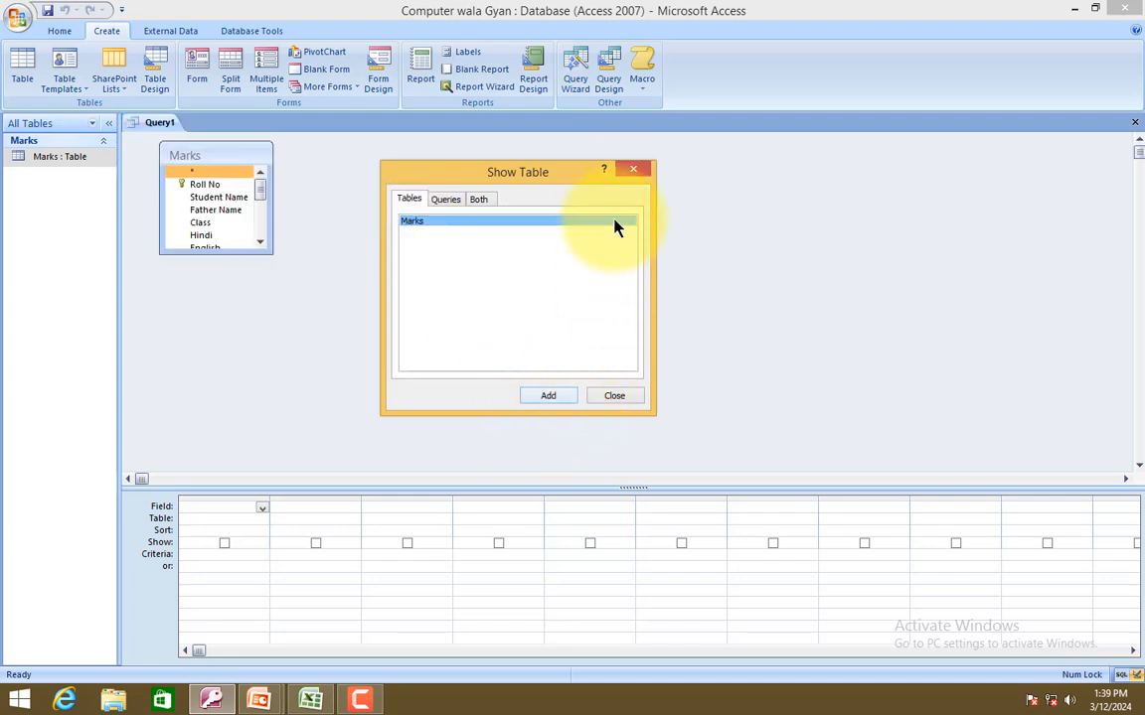
pyautogui.click(623, 172)
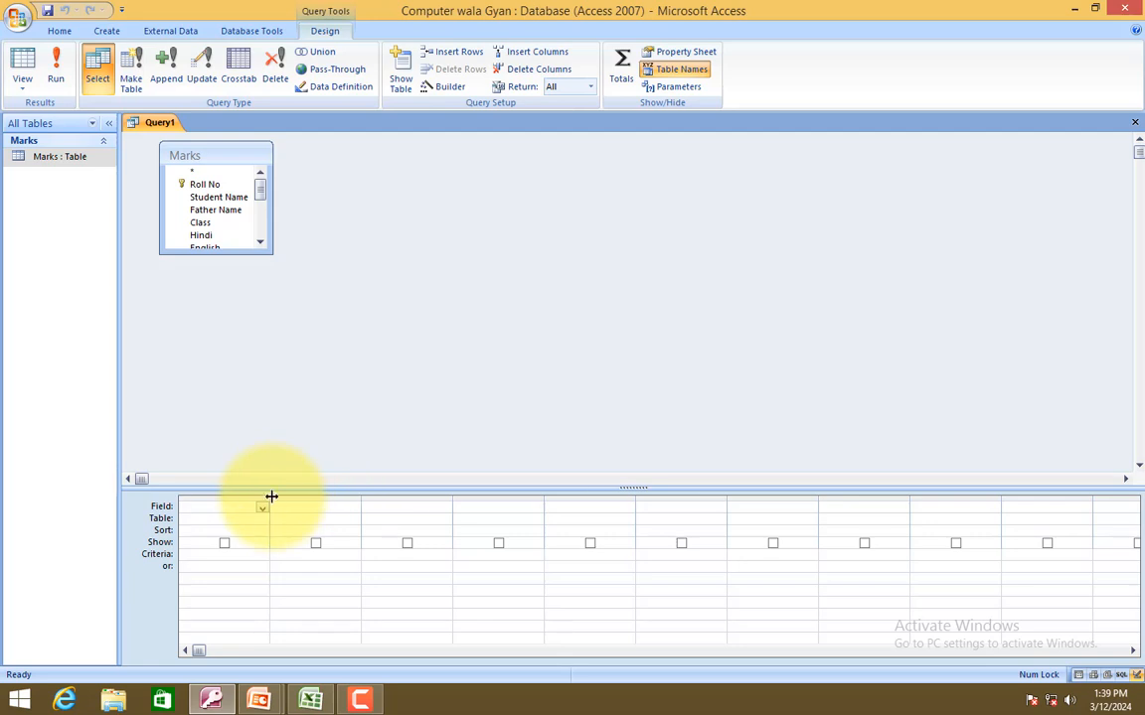
# Add the Total field of Marks to the query and change the query type to Update.
pyautogui.moveTo(275, 489); pyautogui.dragTo(289, 291)
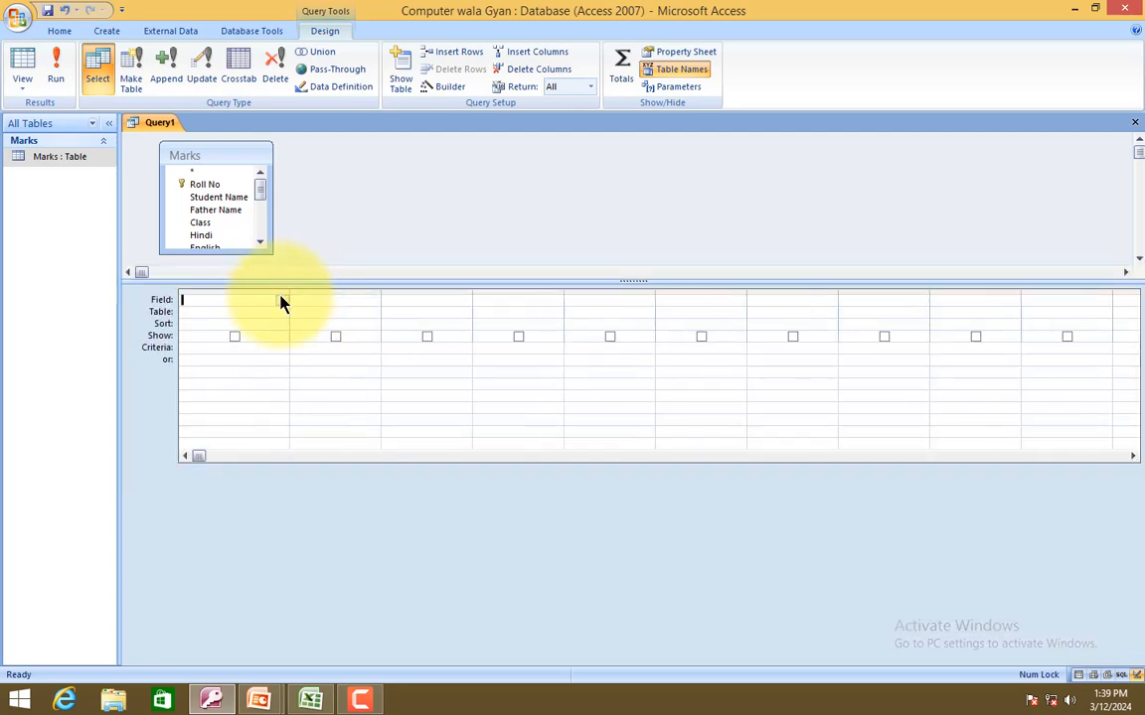
pyautogui.moveTo(266, 249); pyautogui.dragTo(289, 262)
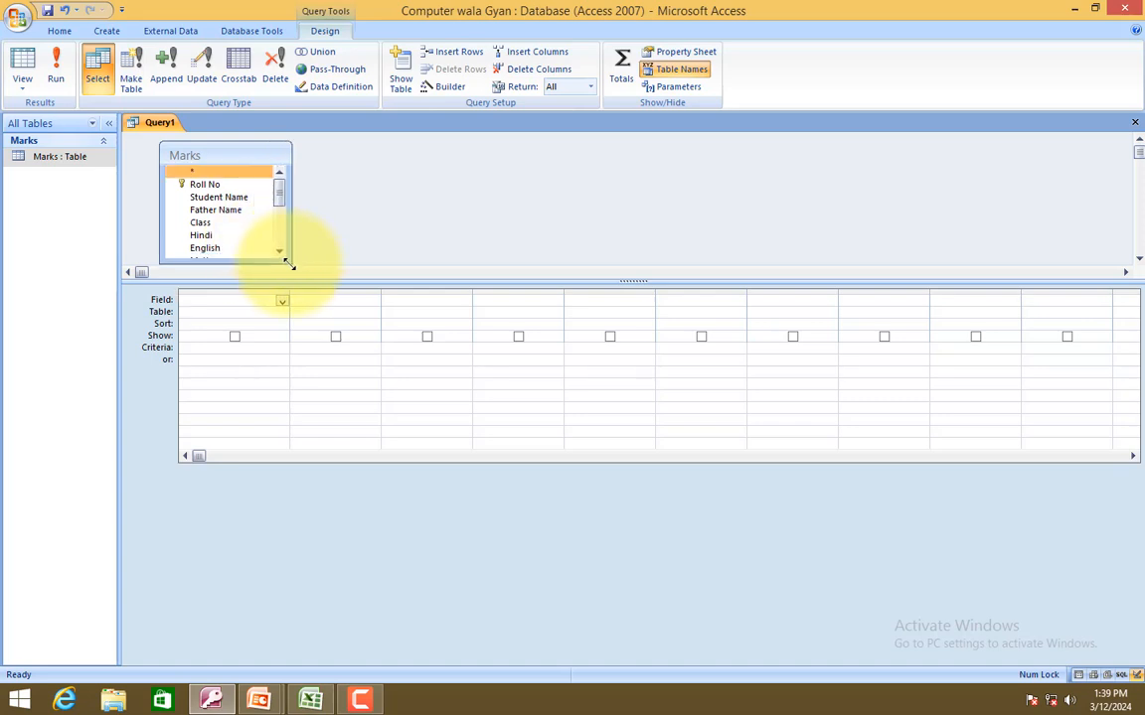
pyautogui.click(284, 302)
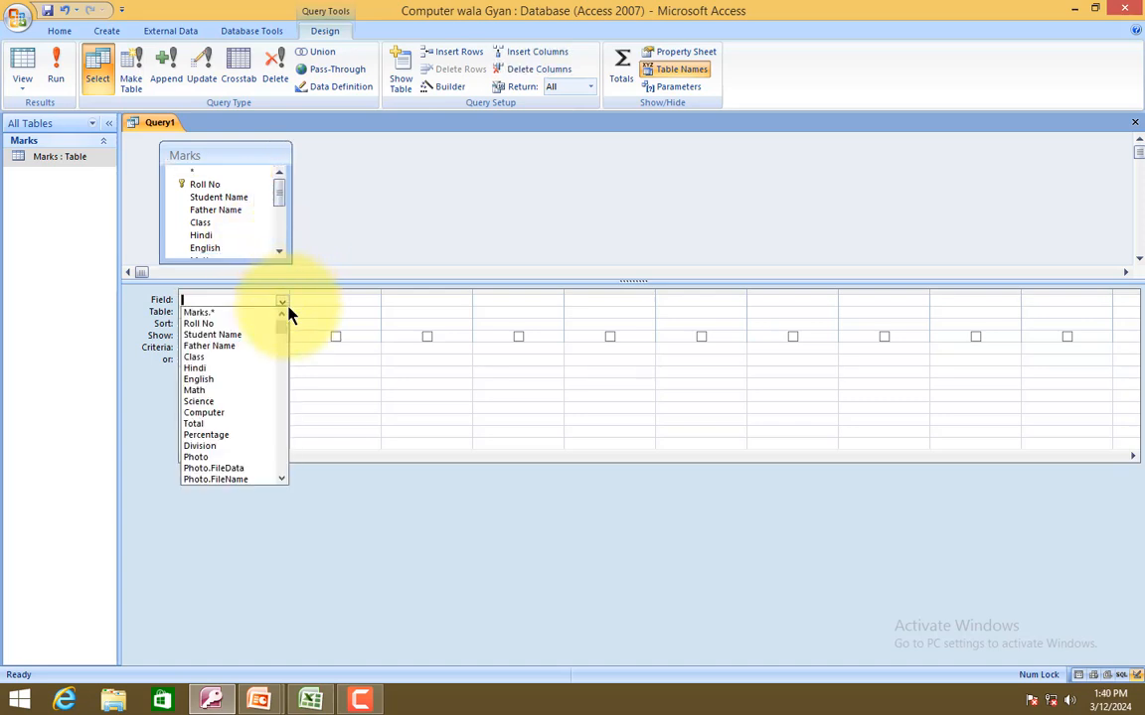
pyautogui.click(246, 427)
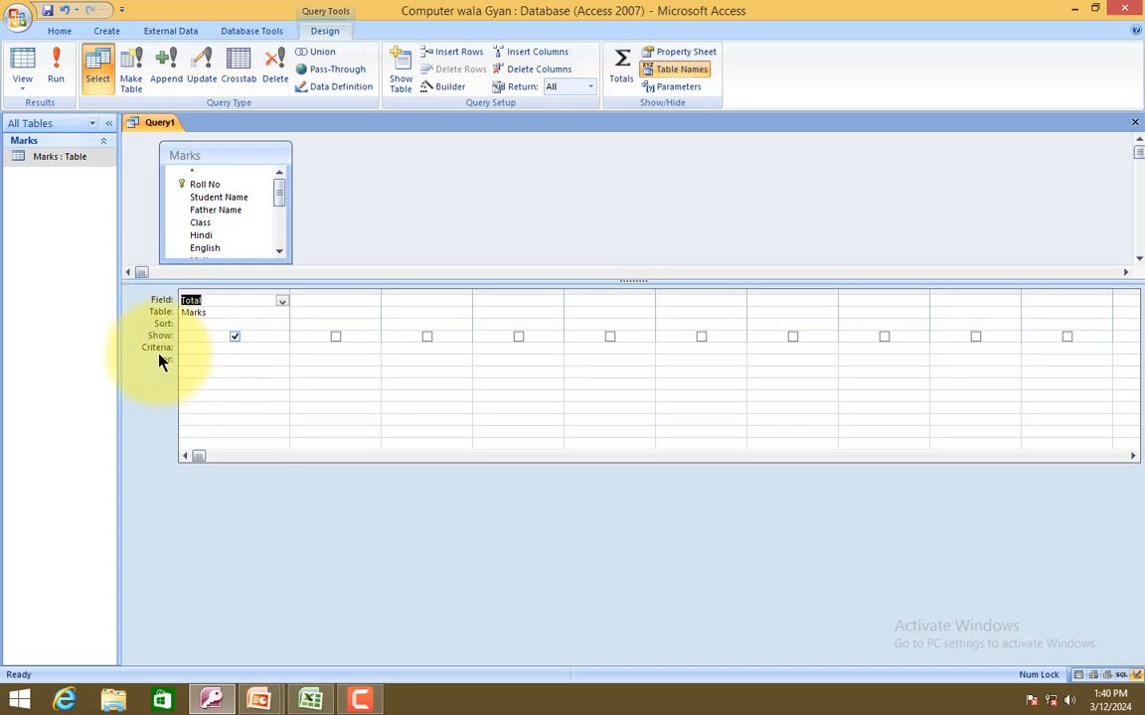
pyautogui.click(203, 79)
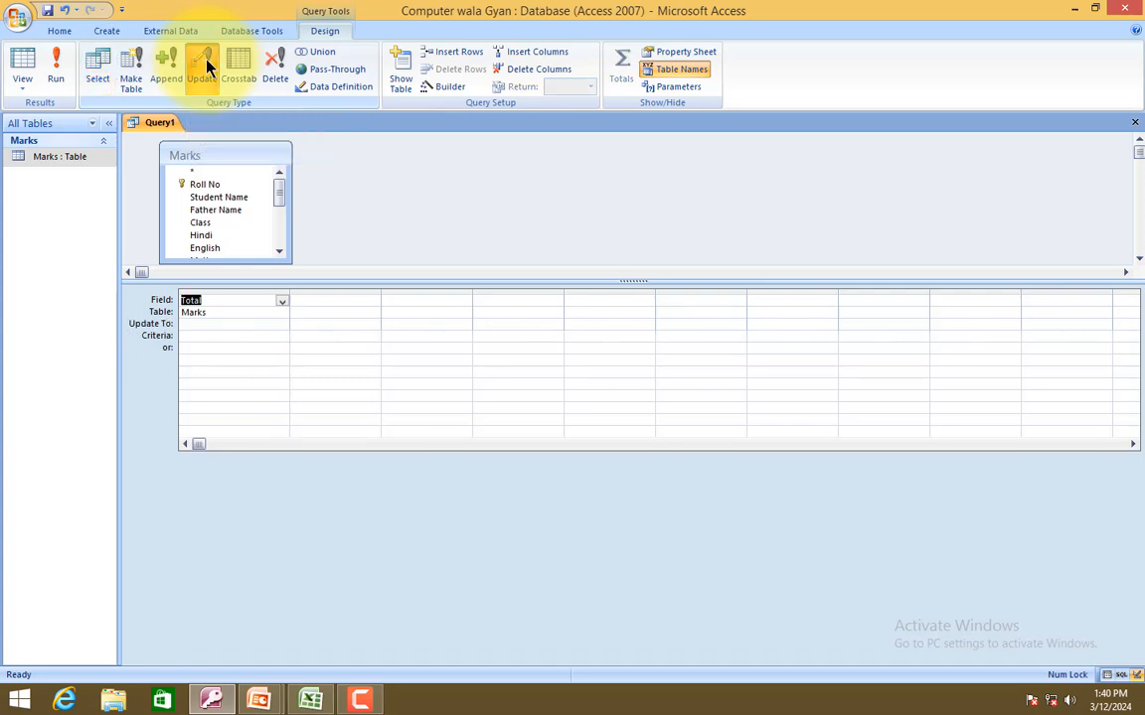
pyautogui.click(183, 324)
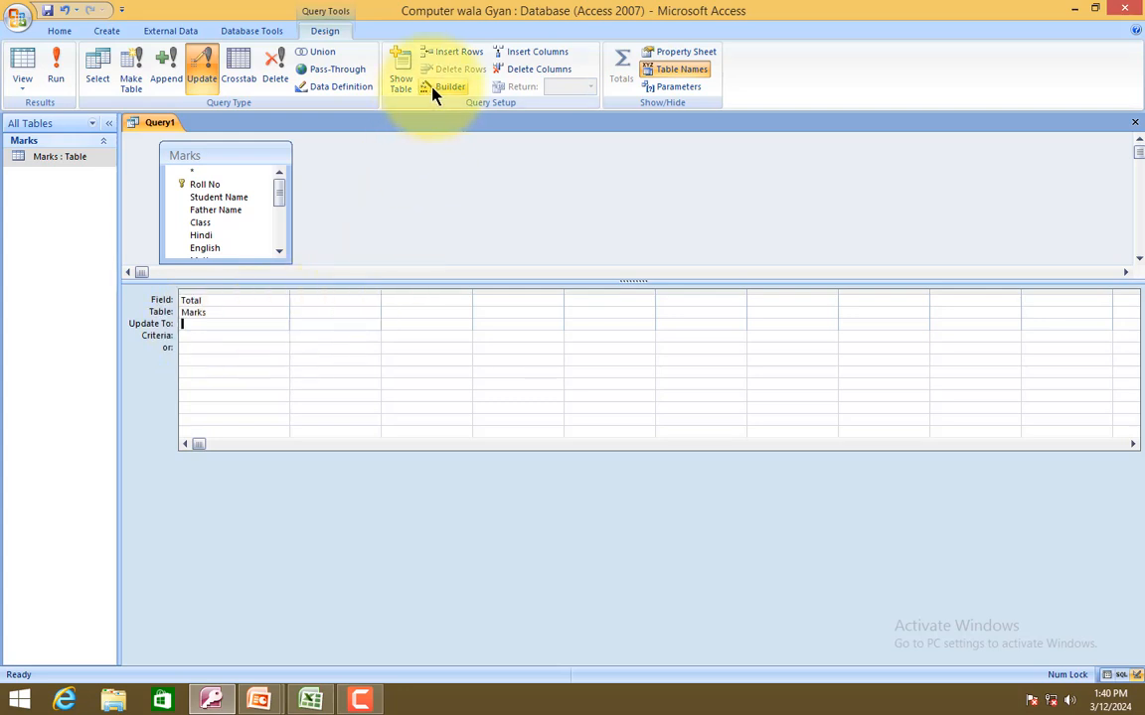
pyautogui.rightClick(194, 326)
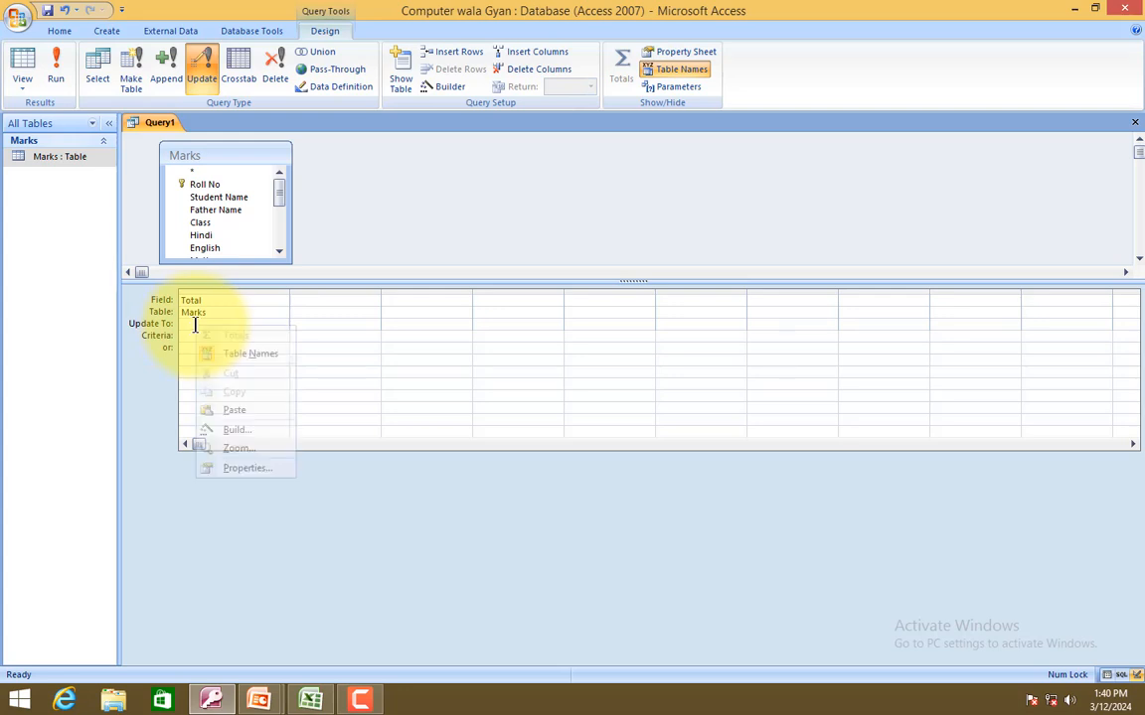
pyautogui.click(234, 434)
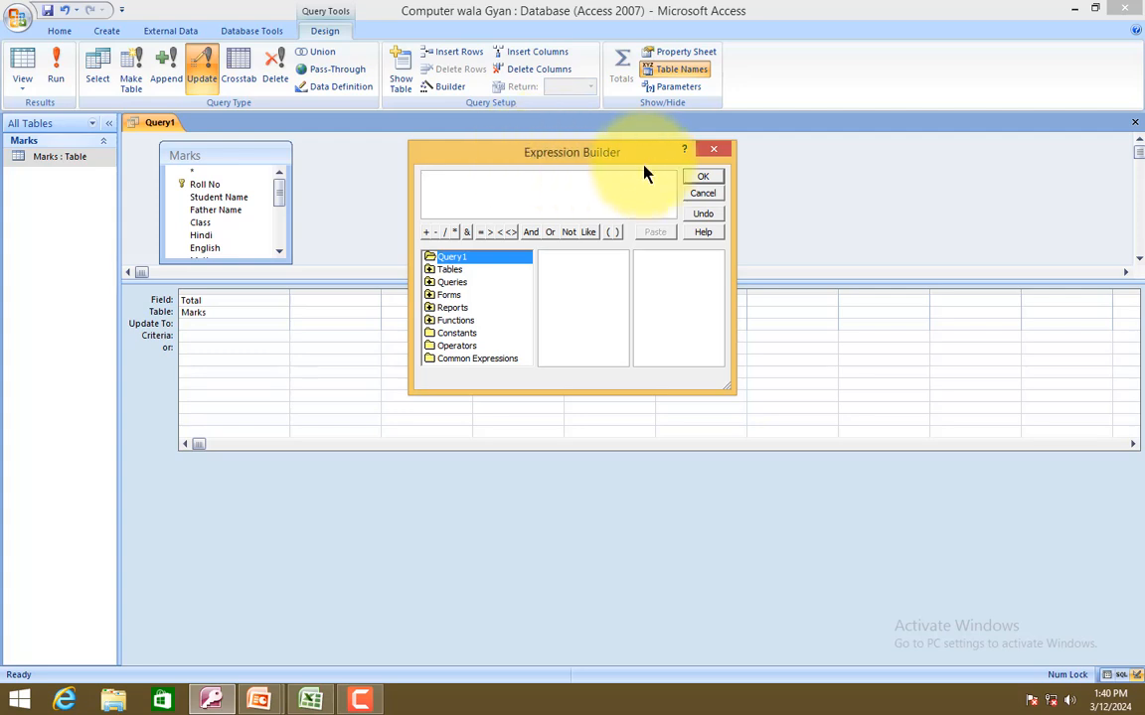
pyautogui.moveTo(644, 159); pyautogui.dragTo(644, 139)
pyautogui.click(711, 136)
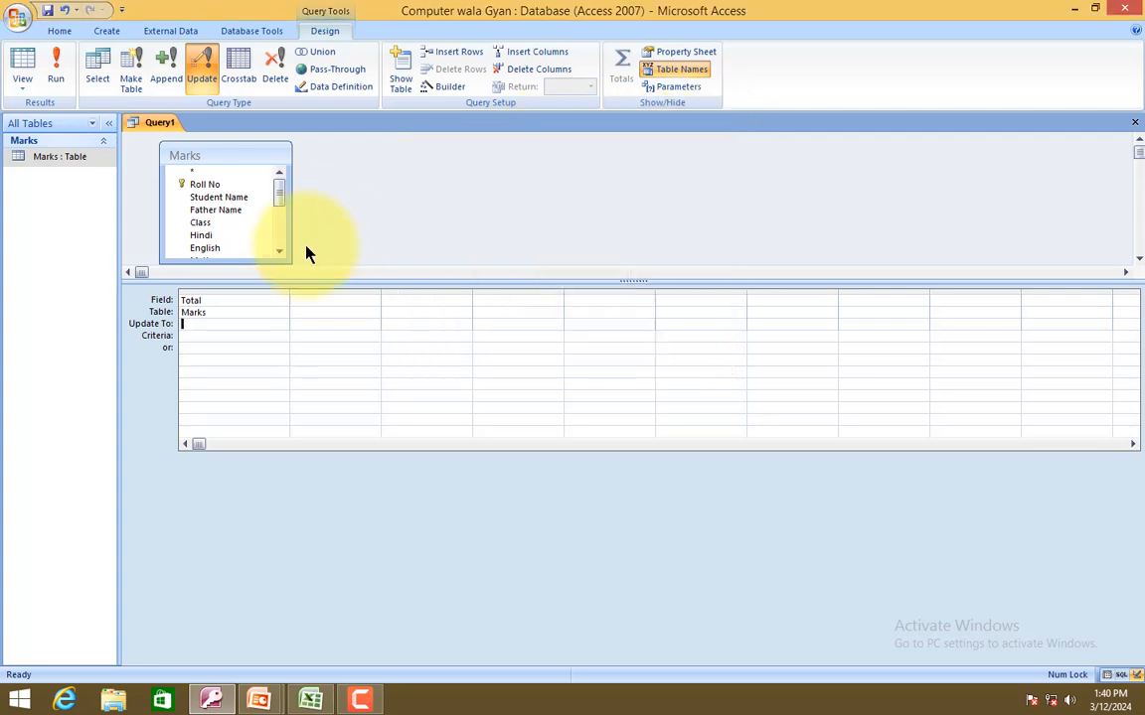
pyautogui.click(192, 343)
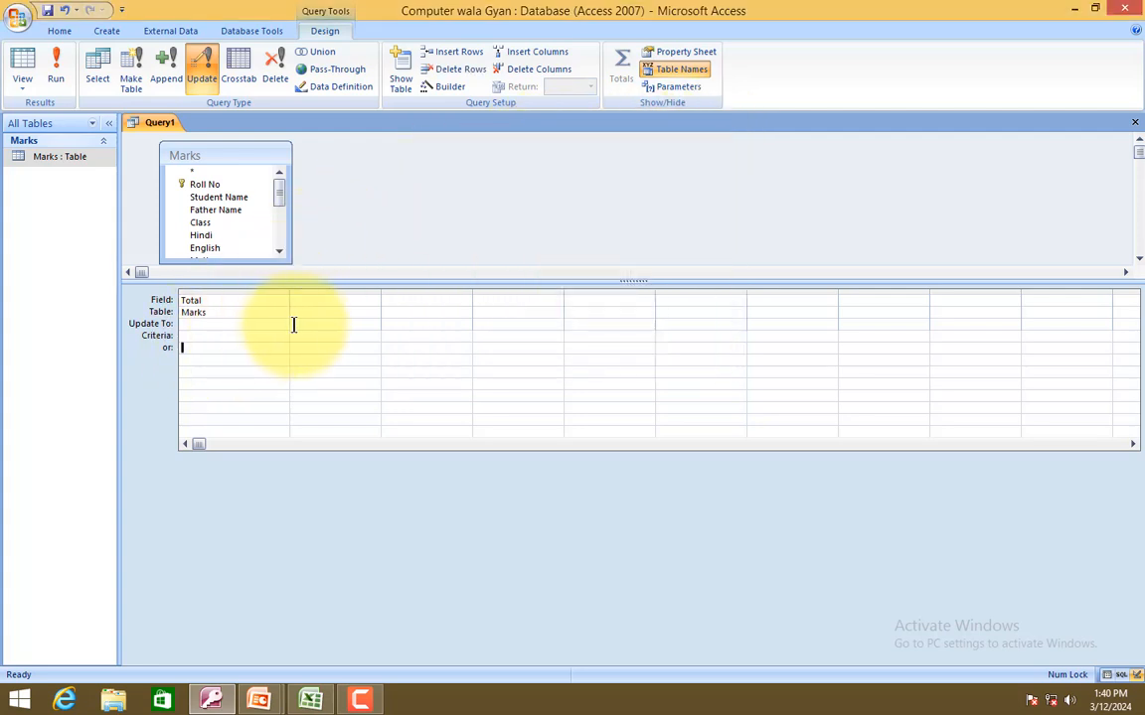
# Open the Expression Builder for the Total field's Update To cell and list the fields of the Marks table.
pyautogui.click(185, 325)
pyautogui.rightClick(185, 327)
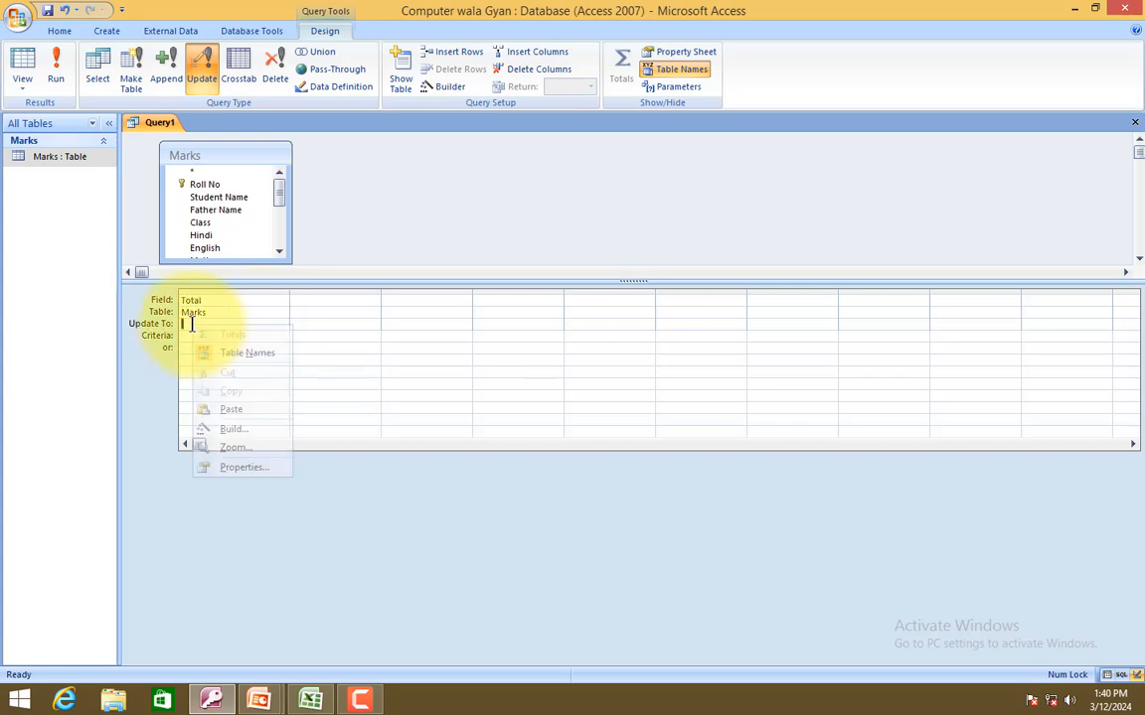
pyautogui.click(232, 427)
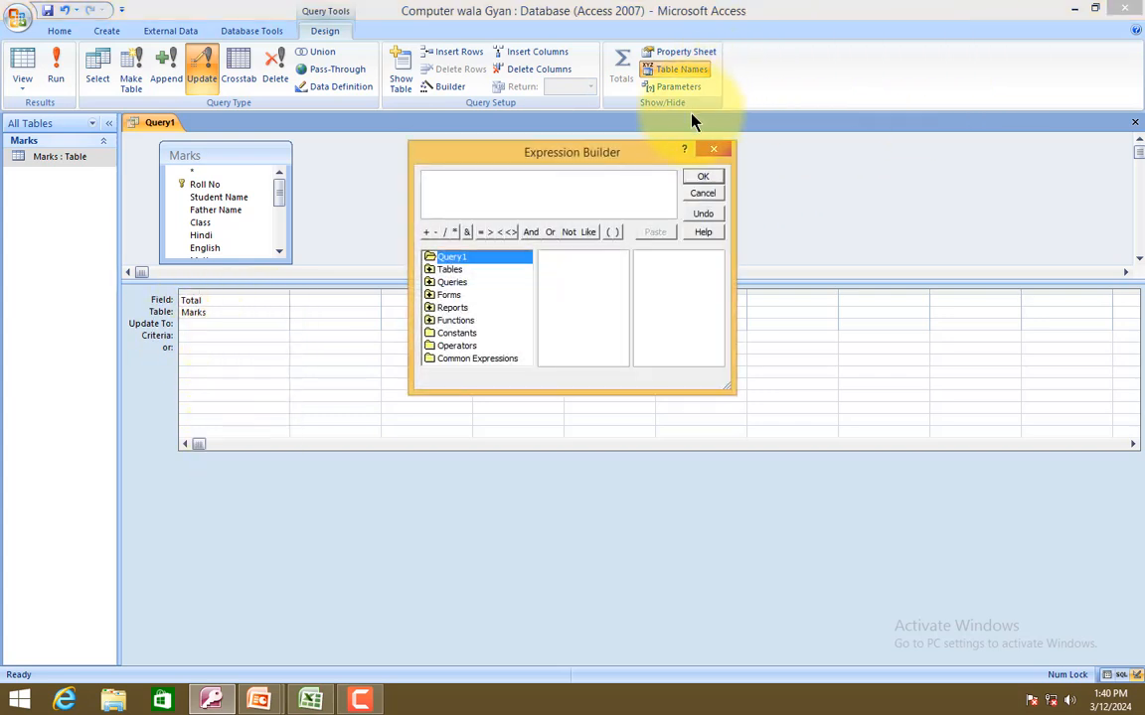
pyautogui.doubleClick(463, 274)
pyautogui.click(466, 286)
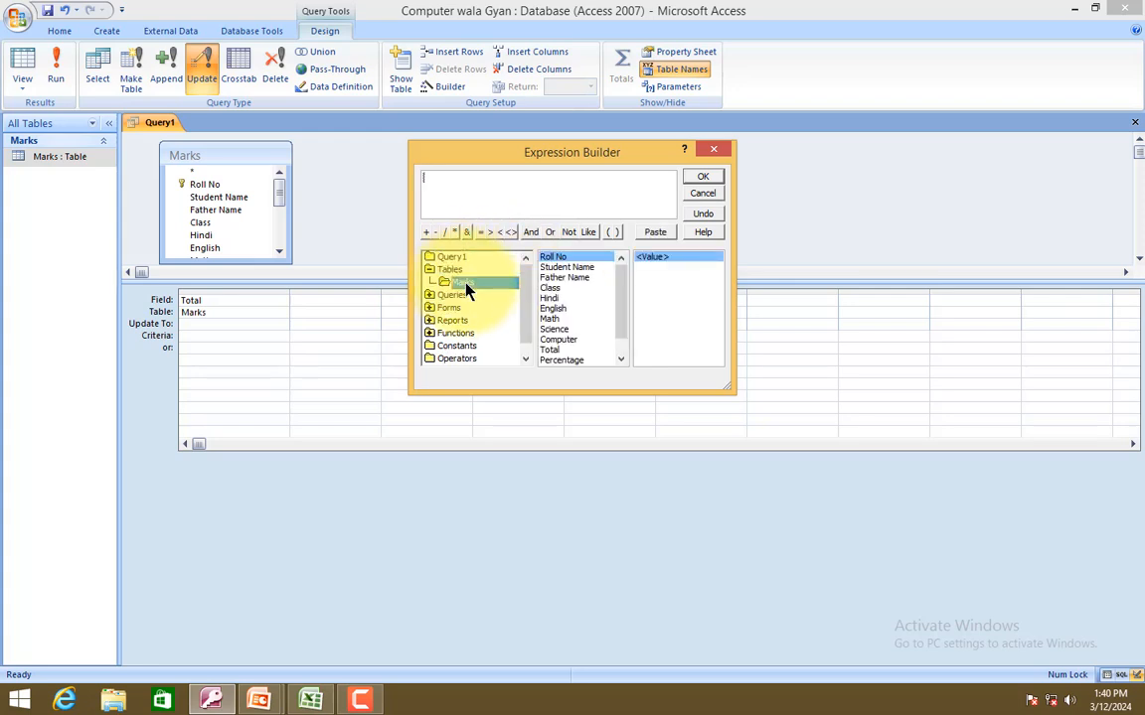
# Build and accept the expression adding the Hindi, English, Math, Science and Computer fields of Marks.
pyautogui.doubleClick(552, 298)
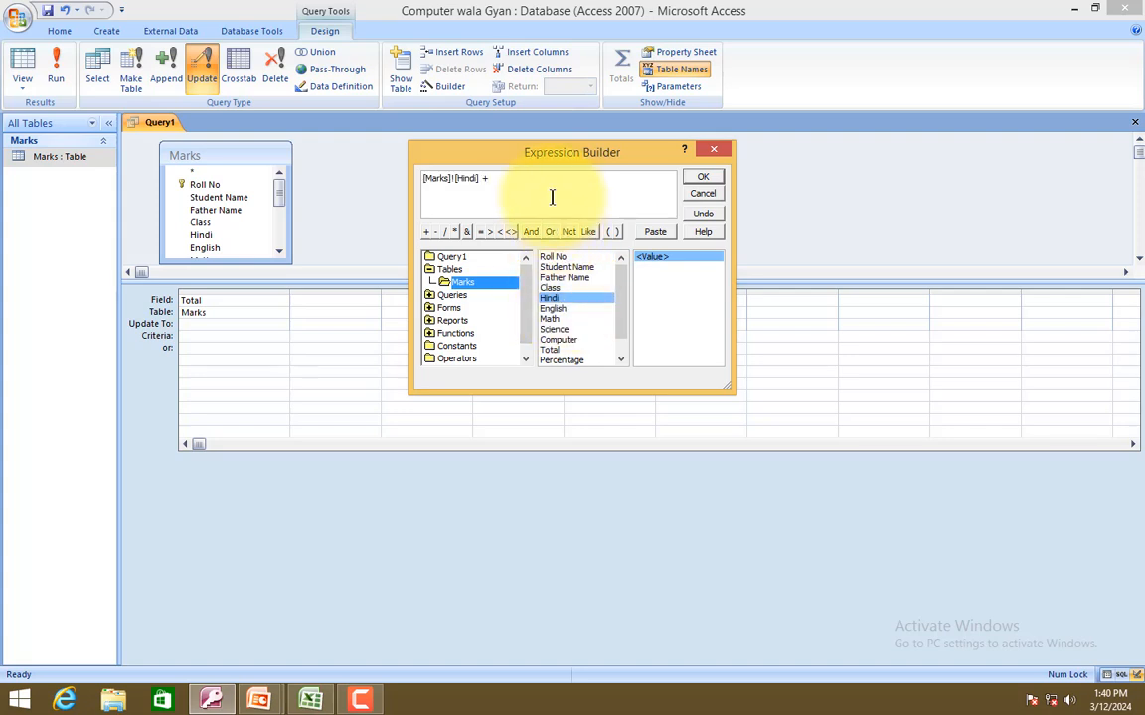
pyautogui.write('+')
pyautogui.doubleClick(552, 308)
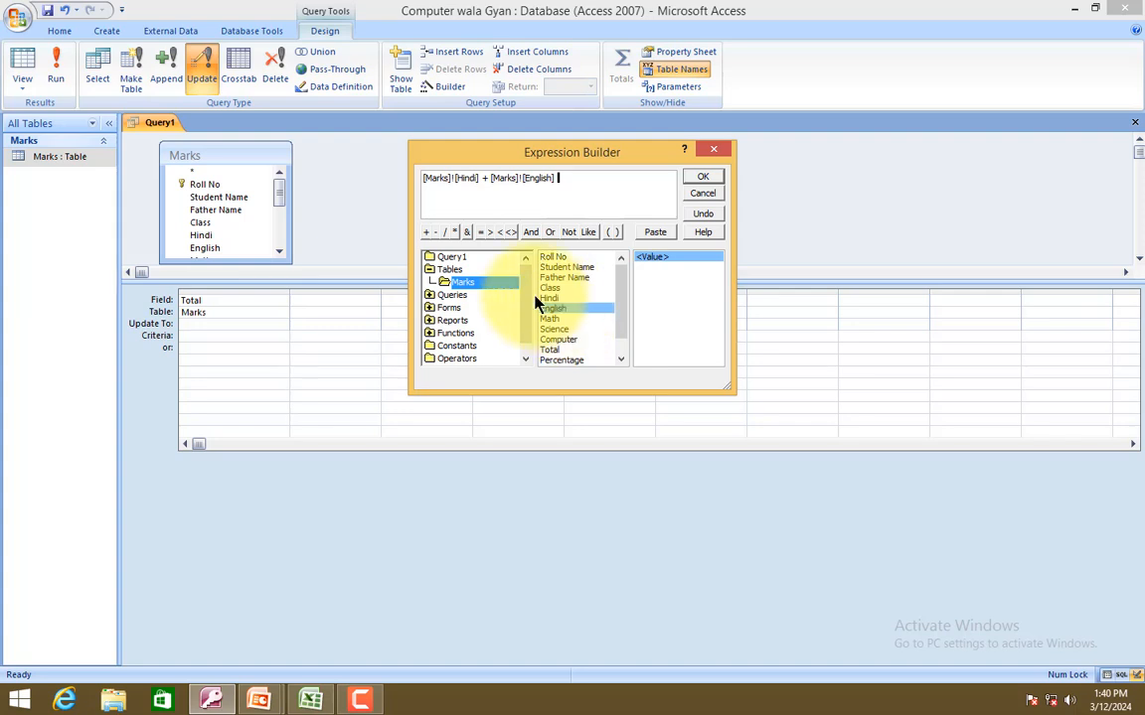
pyautogui.click(428, 233)
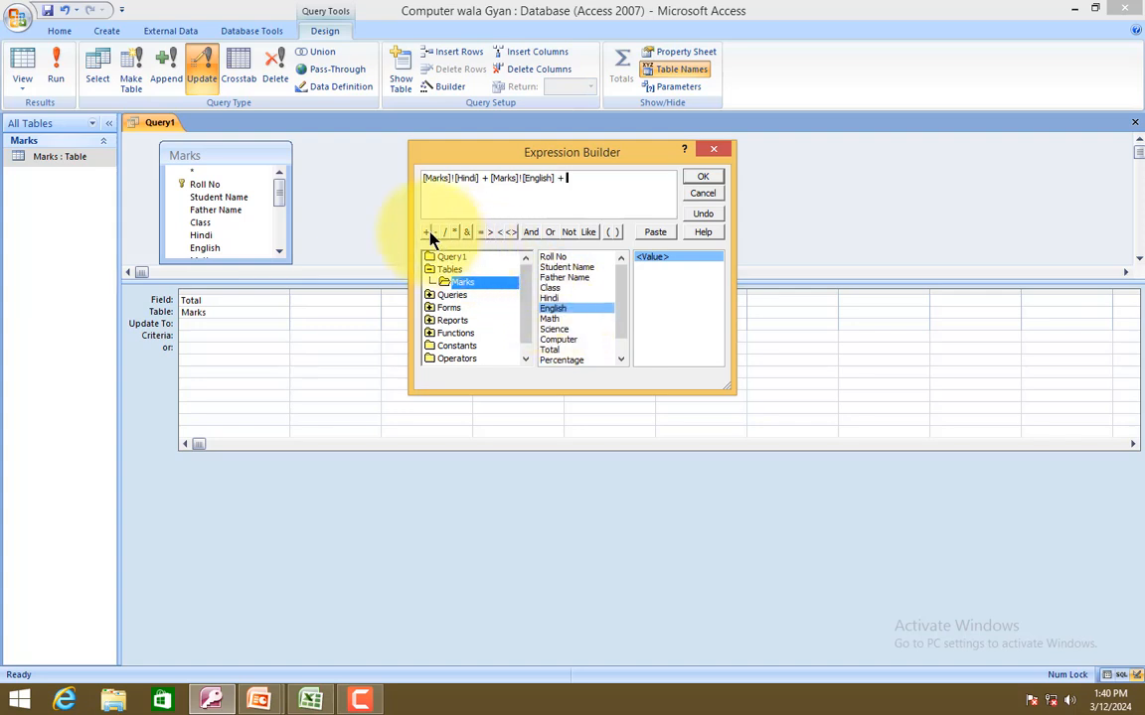
pyautogui.doubleClick(557, 319)
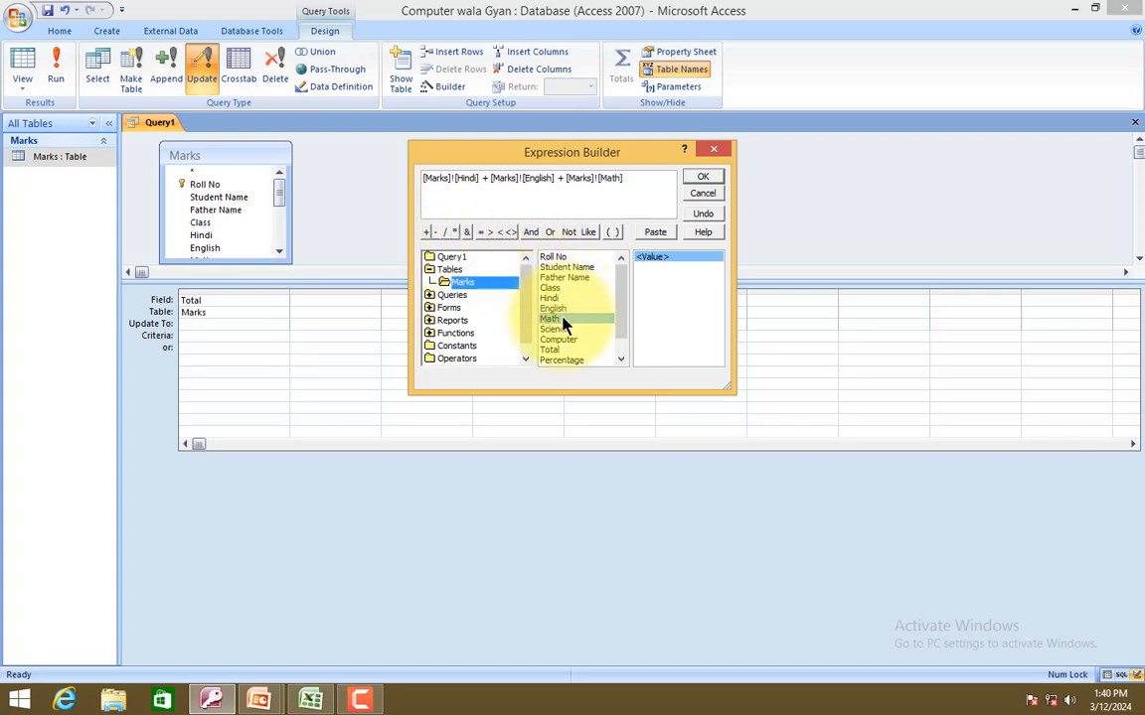
pyautogui.write('+')
pyautogui.doubleClick(562, 329)
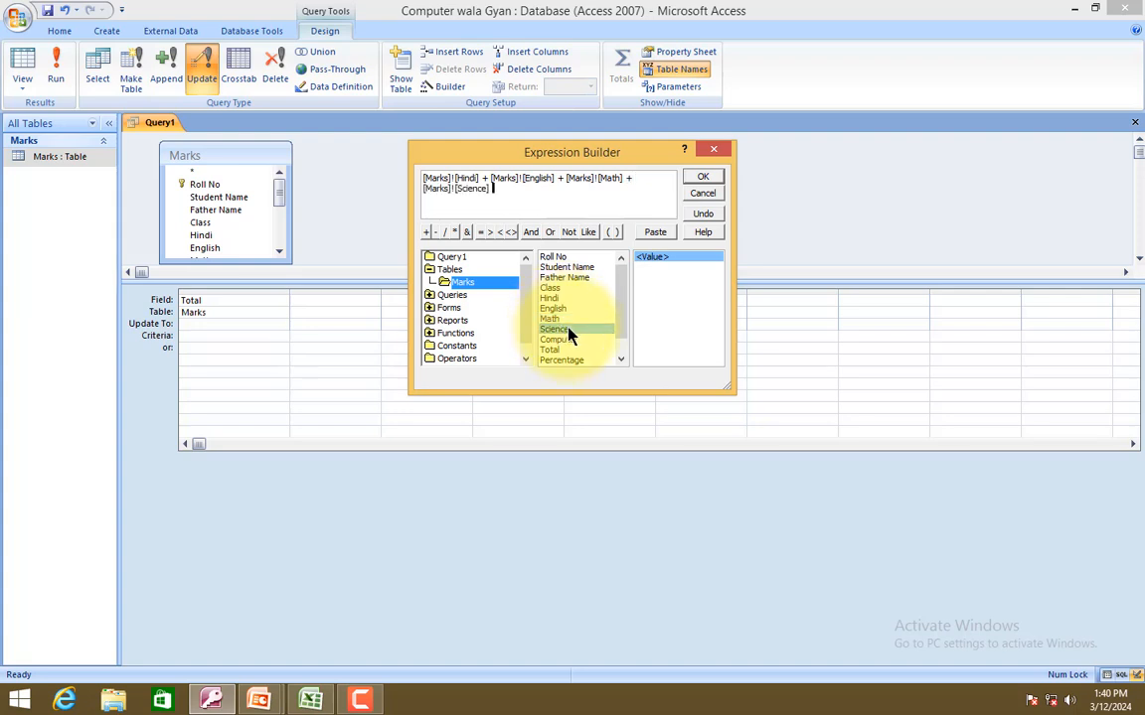
pyautogui.write('+')
pyautogui.click(568, 340)
pyautogui.doubleClick(569, 341)
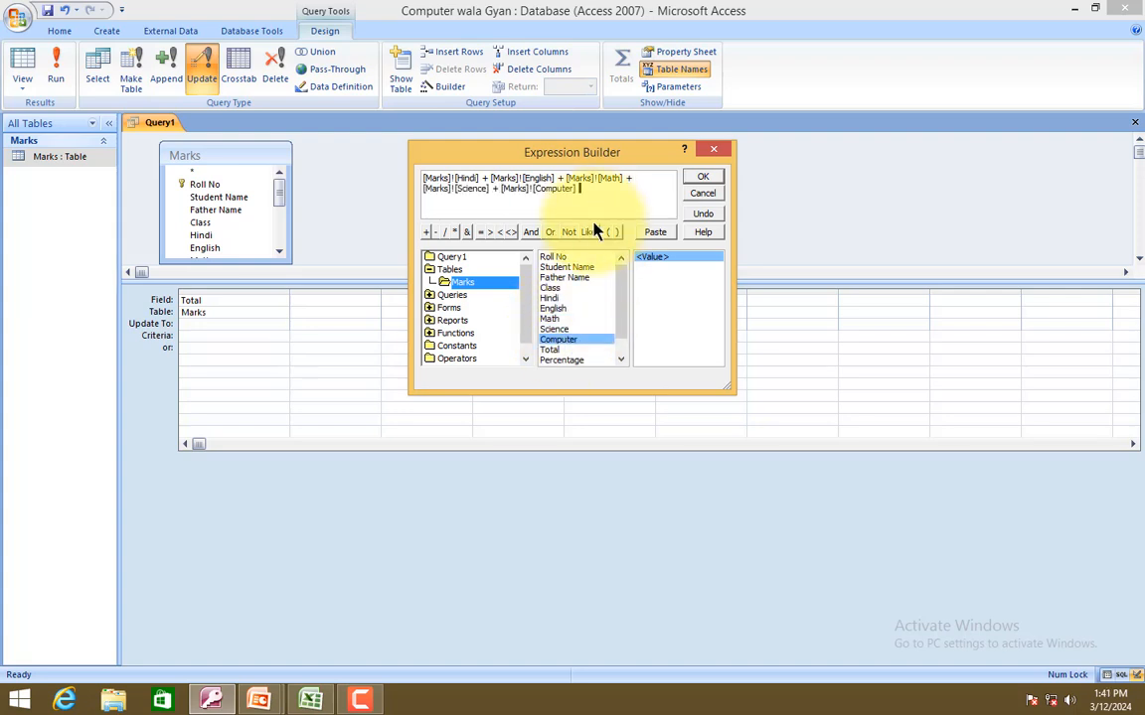
pyautogui.click(703, 178)
# Close the update query and save it as Total Marks.
pyautogui.click(1135, 123)
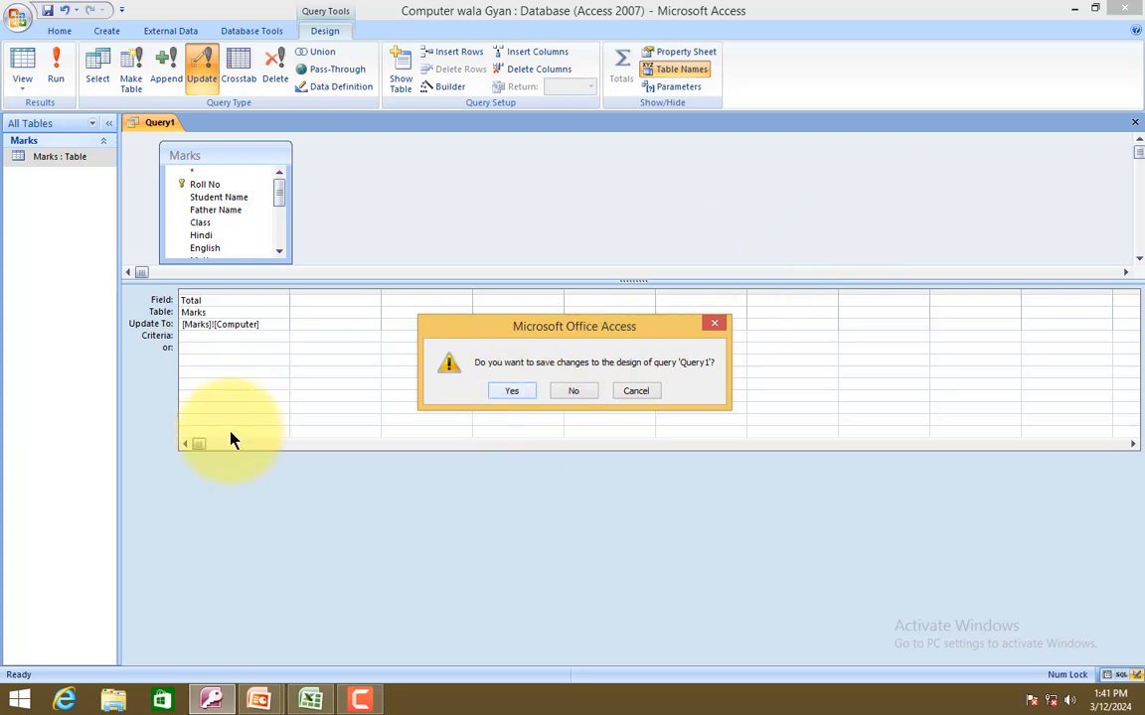
pyautogui.click(510, 391)
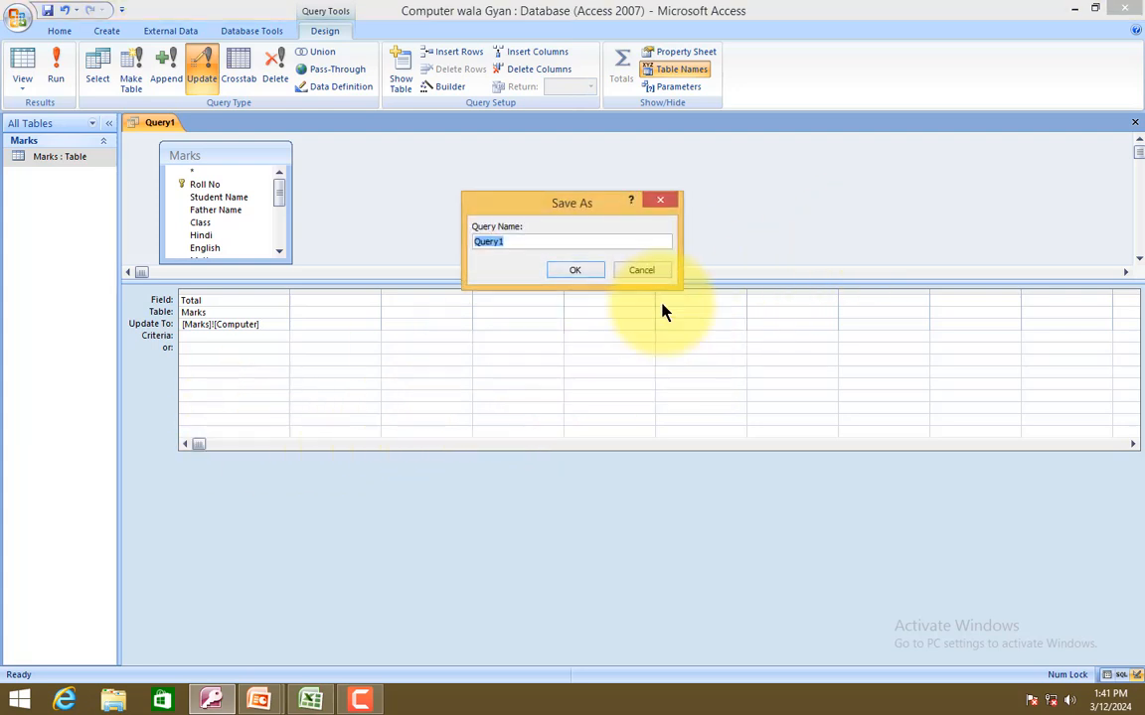
pyautogui.press('BackSpace')
pyautogui.write('Total Marks')
pyautogui.press('Return')
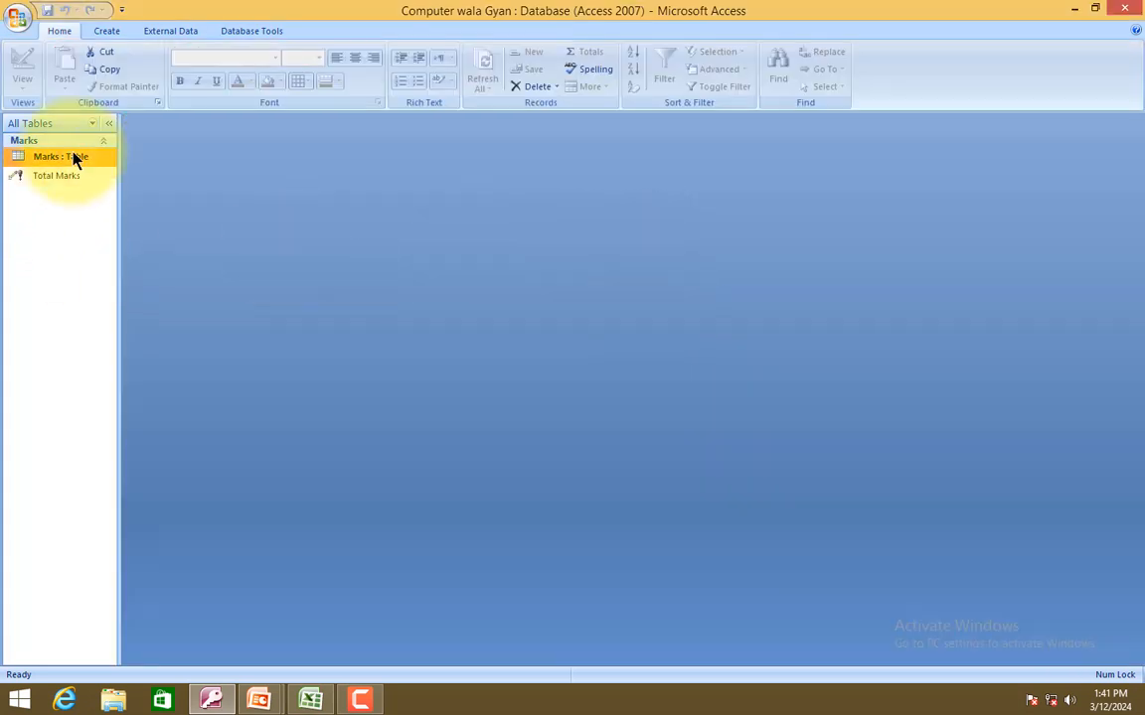
# Run the Total Marks update query, checking the Total column of the Marks table before and after.
pyautogui.doubleClick(73, 159)
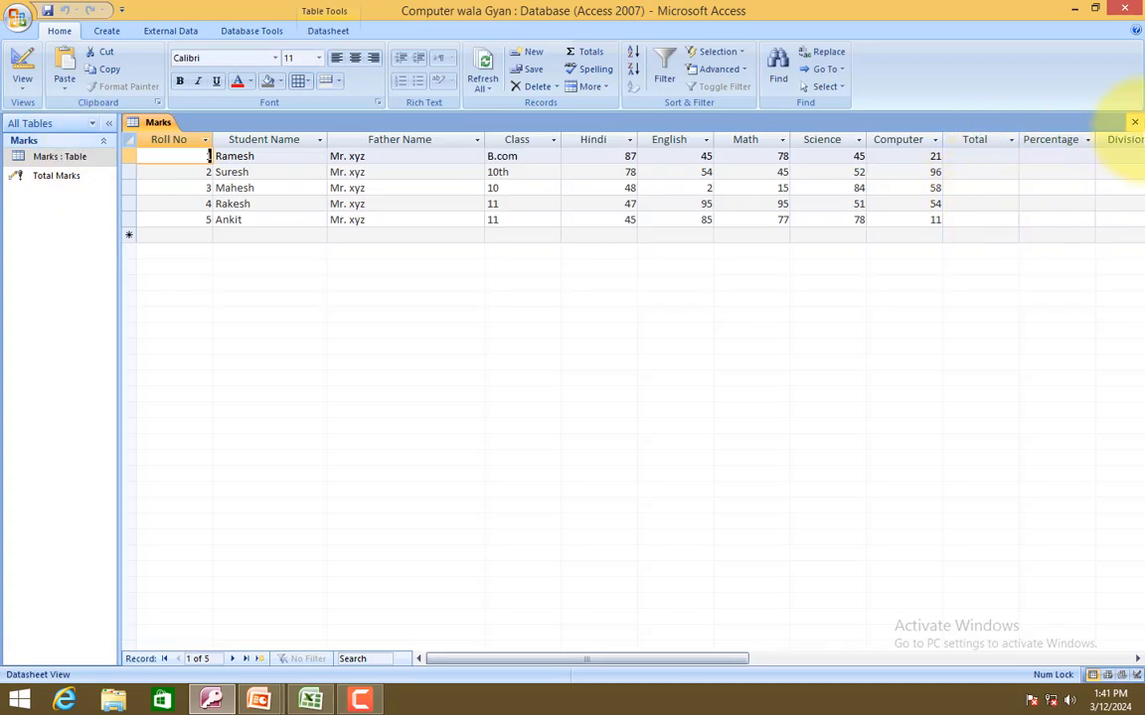
pyautogui.click(1134, 122)
pyautogui.click(85, 176)
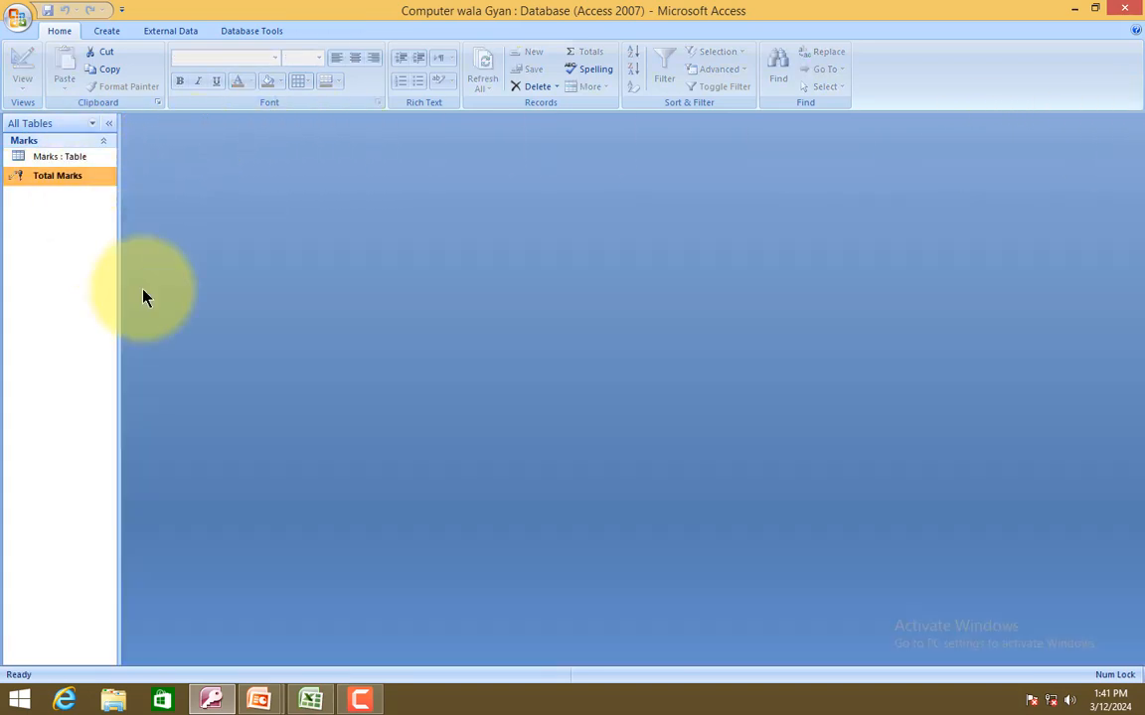
pyautogui.press('Return')
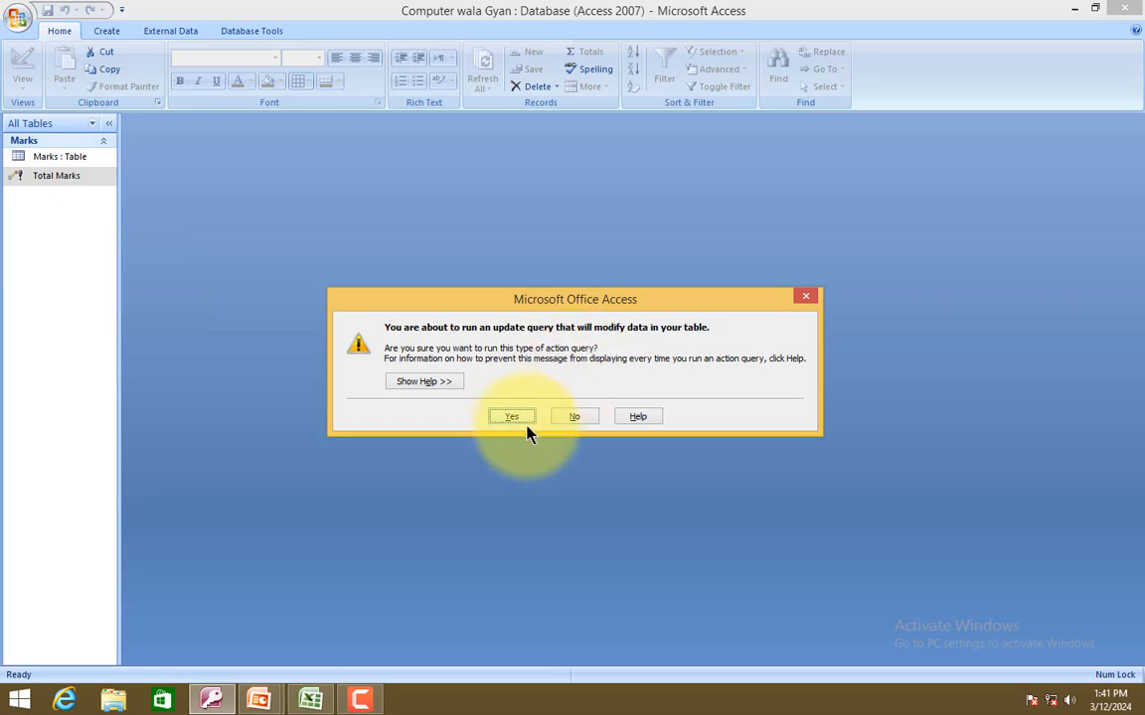
pyautogui.press('Return')
pyautogui.click(542, 399)
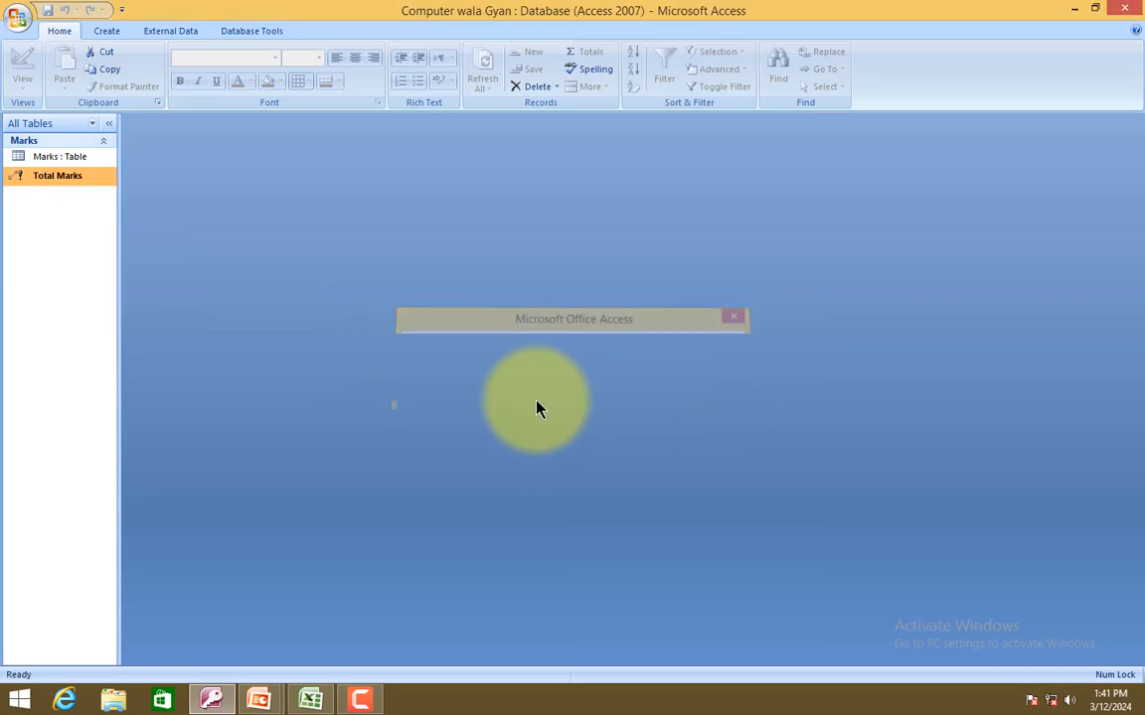
pyautogui.doubleClick(87, 159)
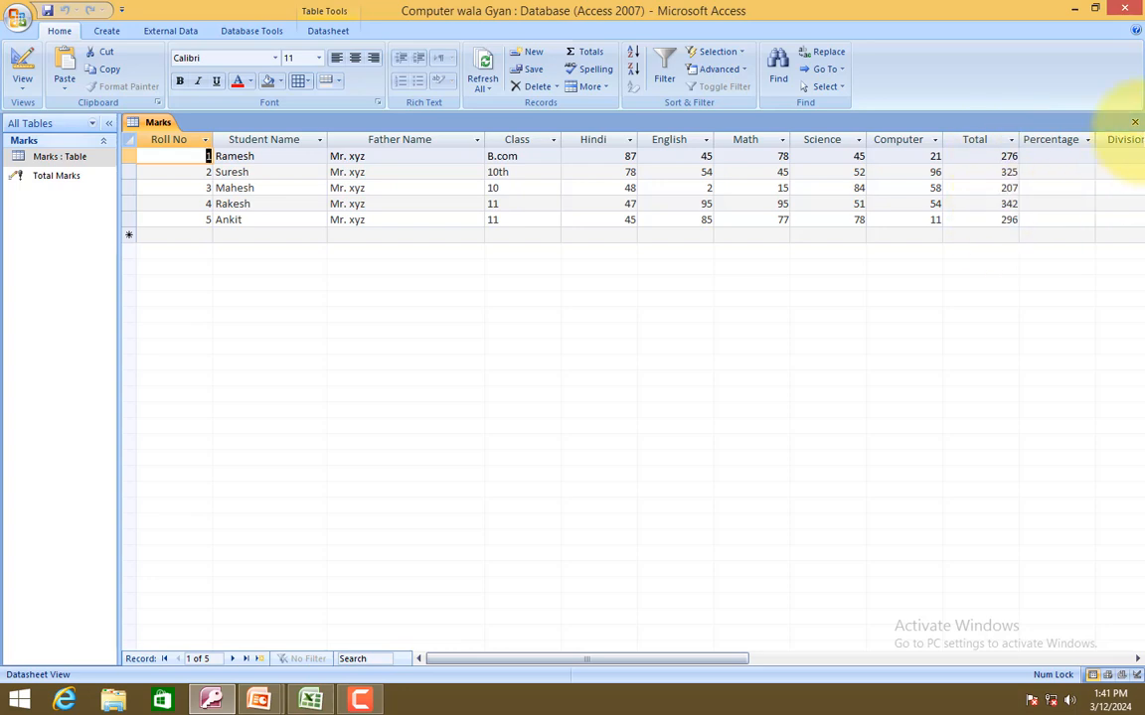
pyautogui.click(1132, 123)
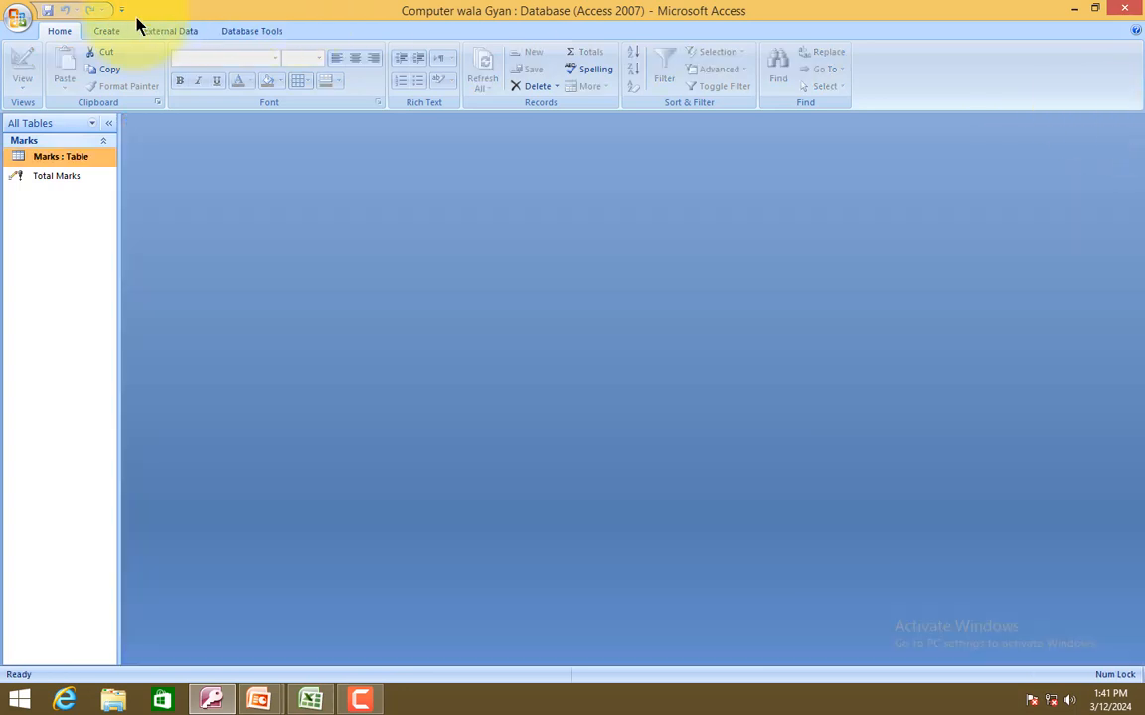
# Create another query in design view with the Marks table added as its source.
pyautogui.click(107, 30)
pyautogui.click(604, 79)
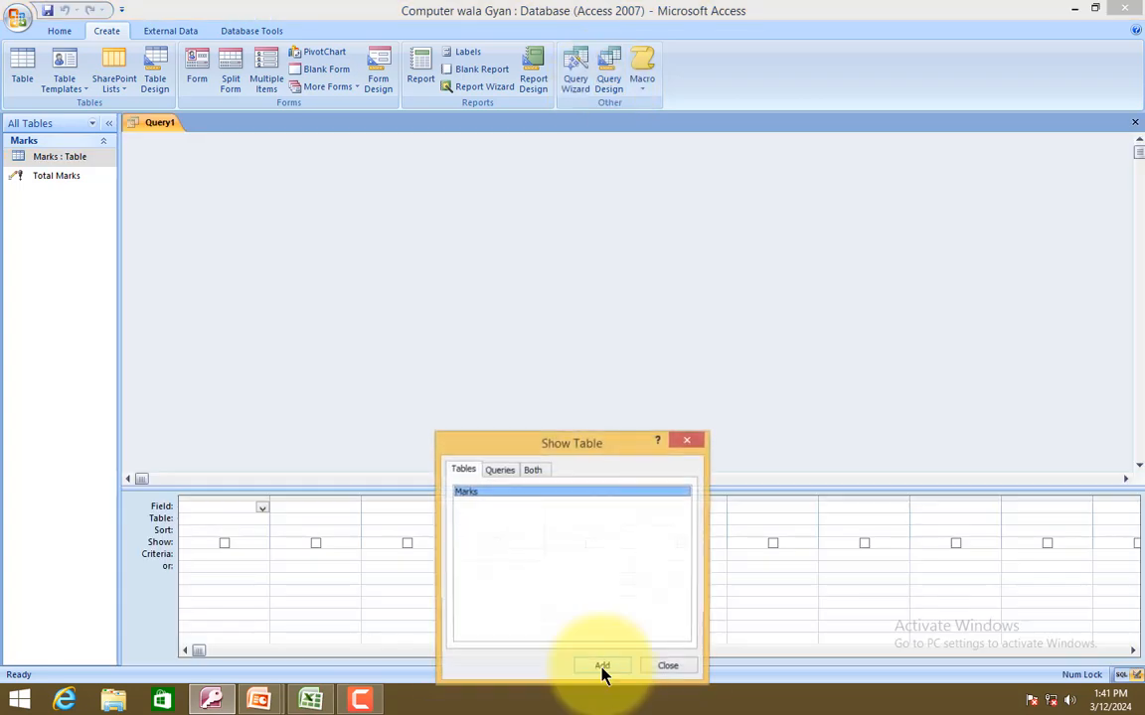
pyautogui.click(602, 667)
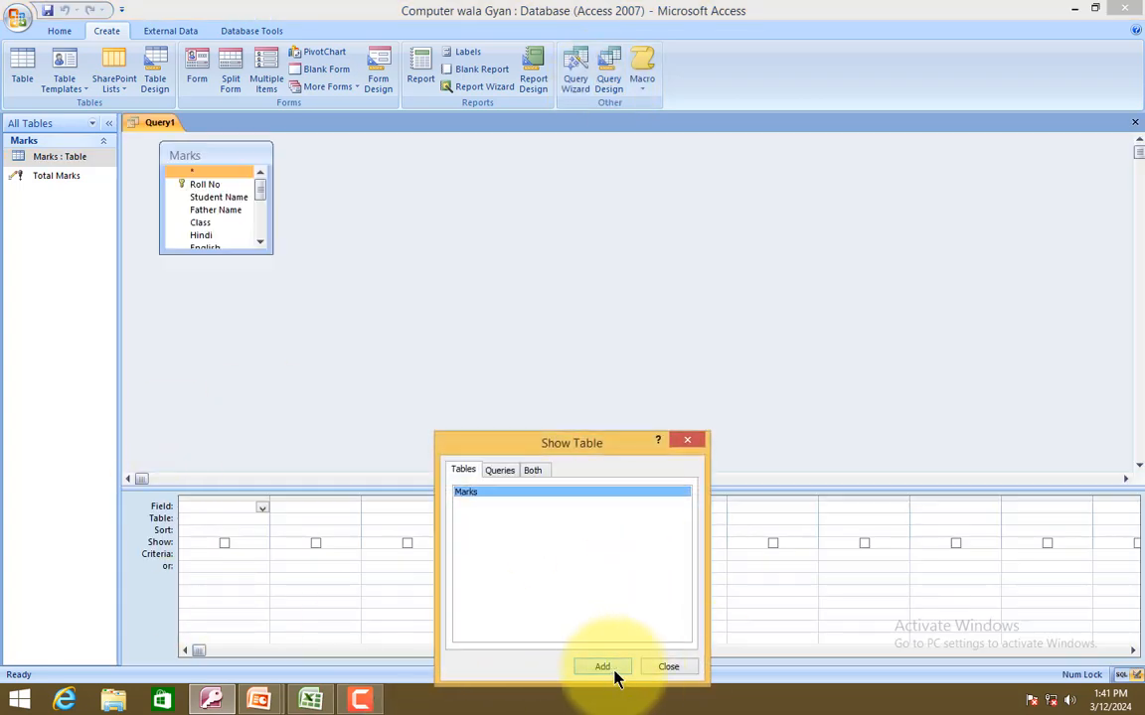
pyautogui.click(668, 667)
# Add the Percentage field of Marks to the query and change the query type to Update.
pyautogui.click(264, 510)
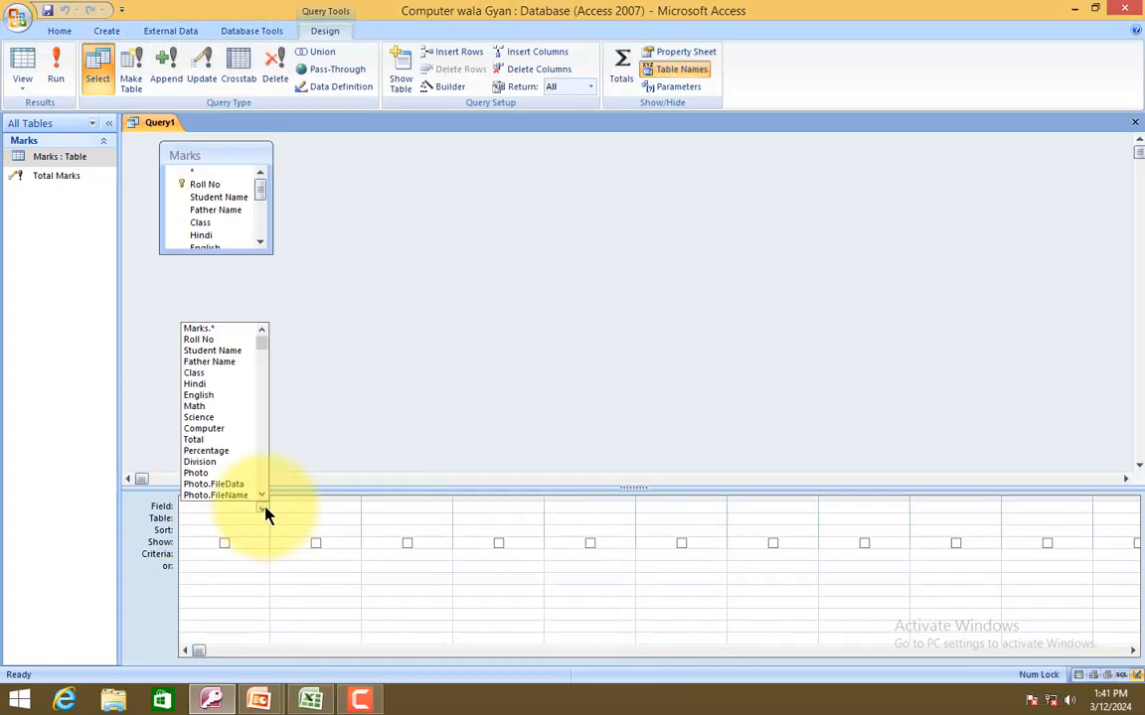
pyautogui.click(234, 452)
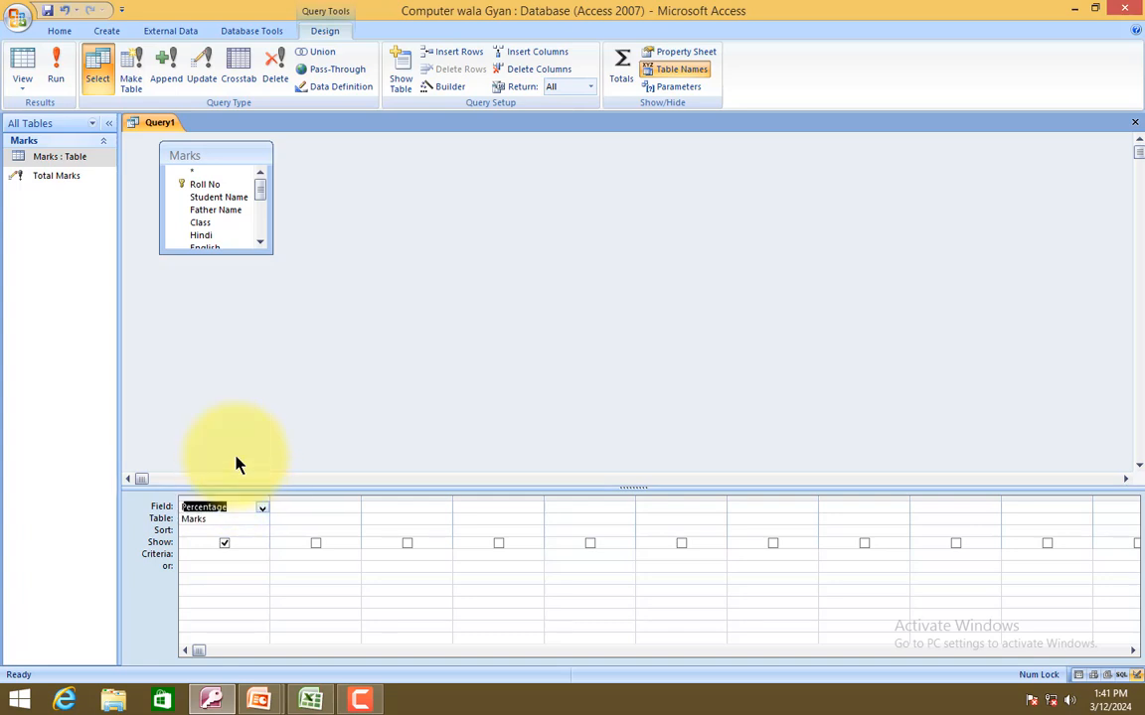
pyautogui.click(200, 77)
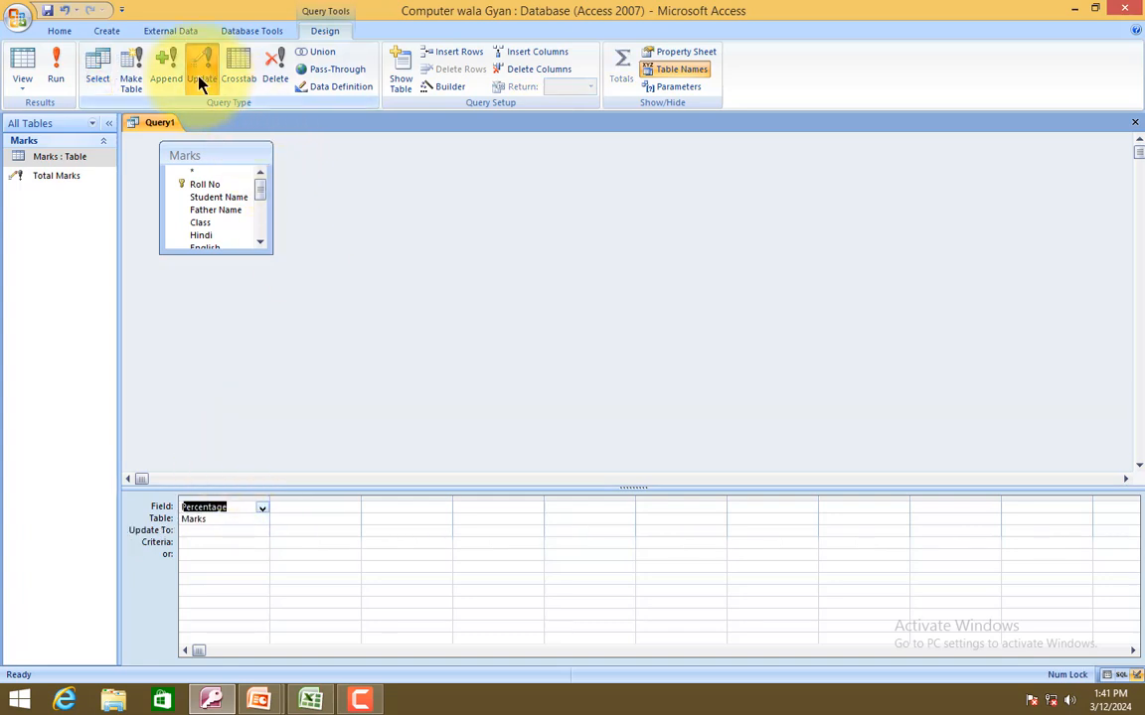
# Set the Percentage field's Update To expression to [Marks]![Total] /5 using the Expression Builder.
pyautogui.click(183, 533)
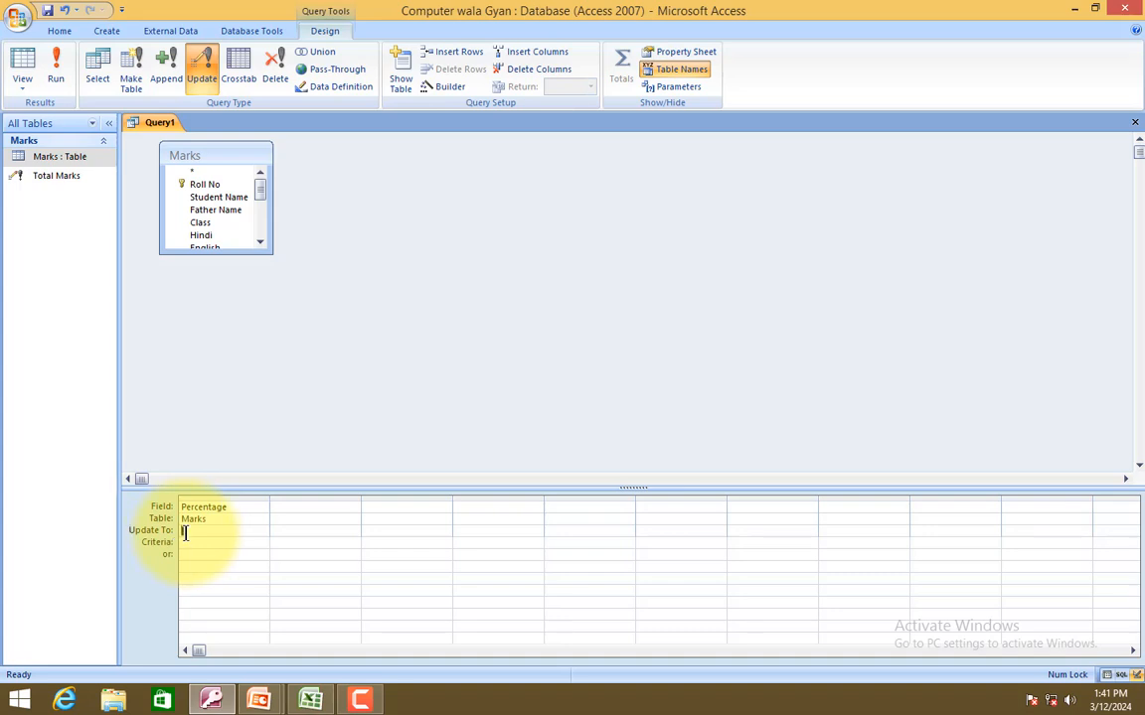
pyautogui.click(437, 88)
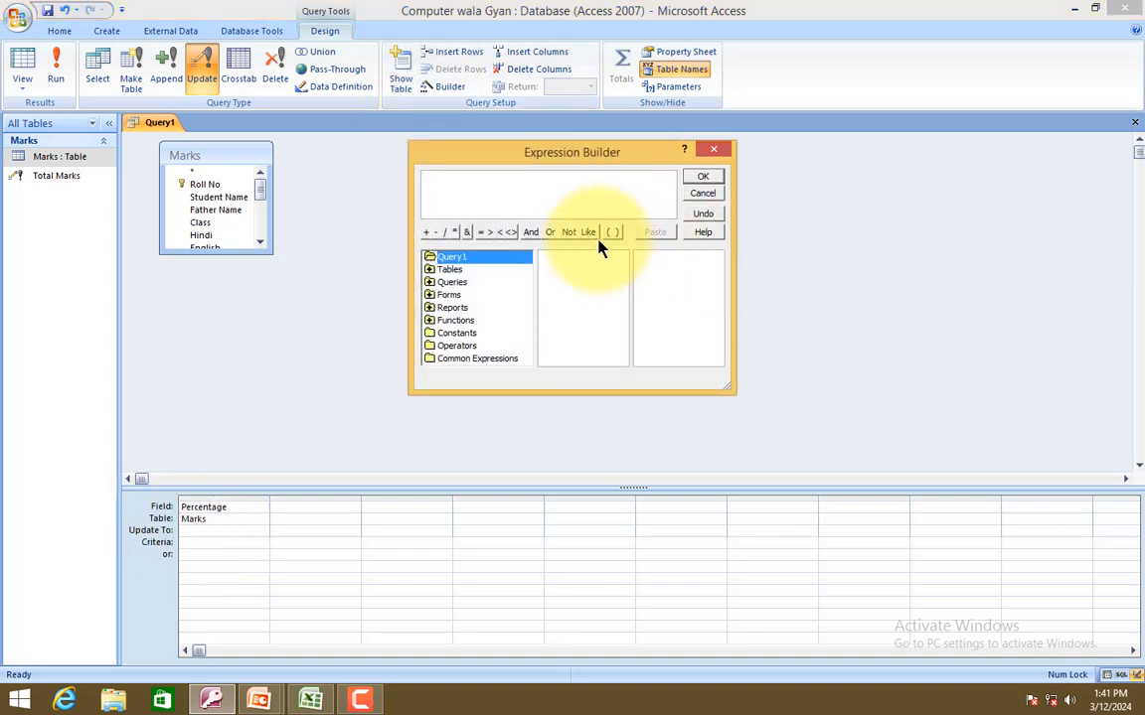
pyautogui.doubleClick(457, 269)
pyautogui.click(475, 283)
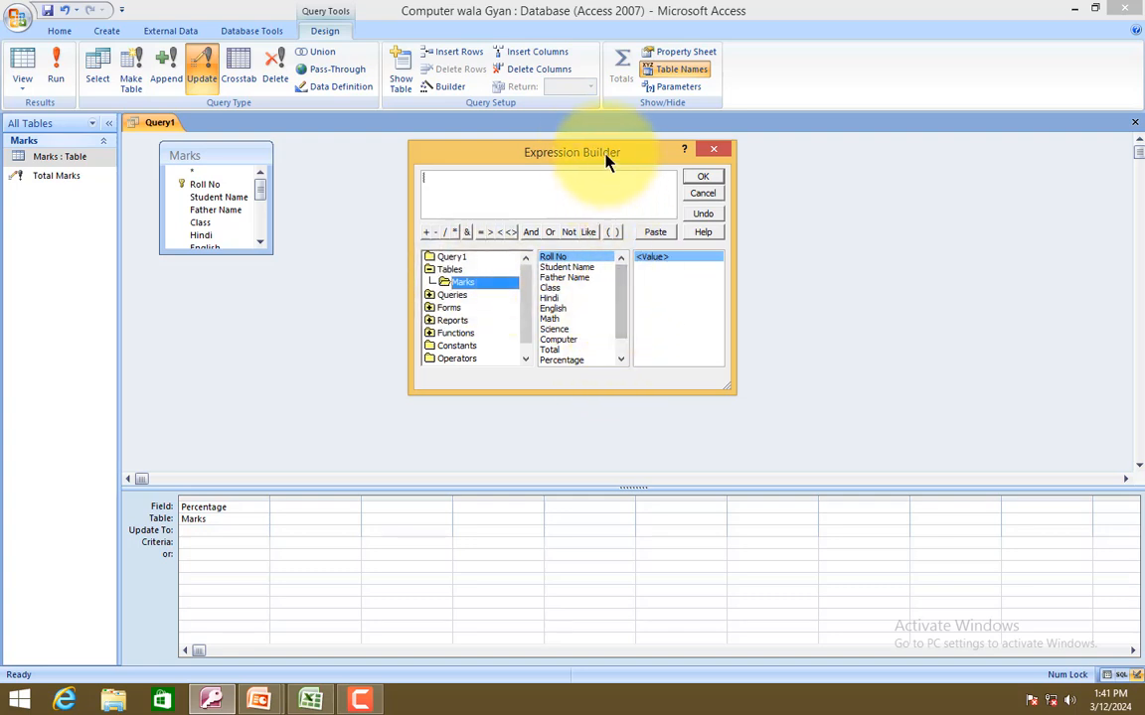
pyautogui.moveTo(608, 162); pyautogui.dragTo(576, 148)
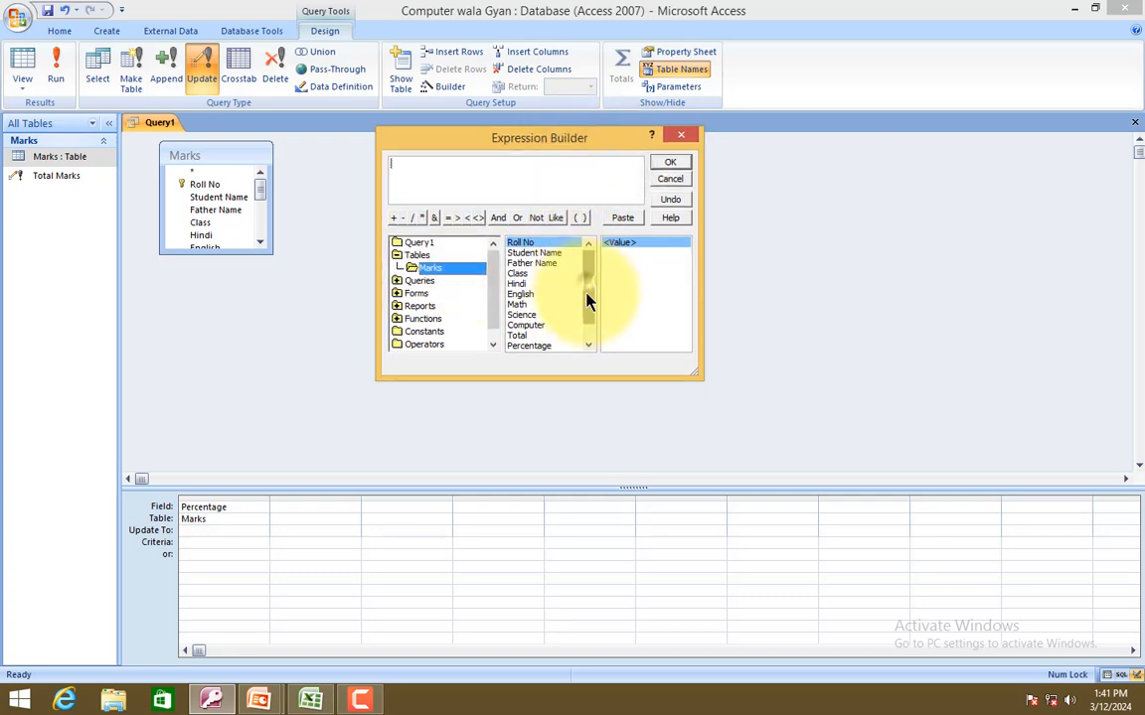
pyautogui.scroll(-1, 587, 301)
pyautogui.doubleClick(516, 315)
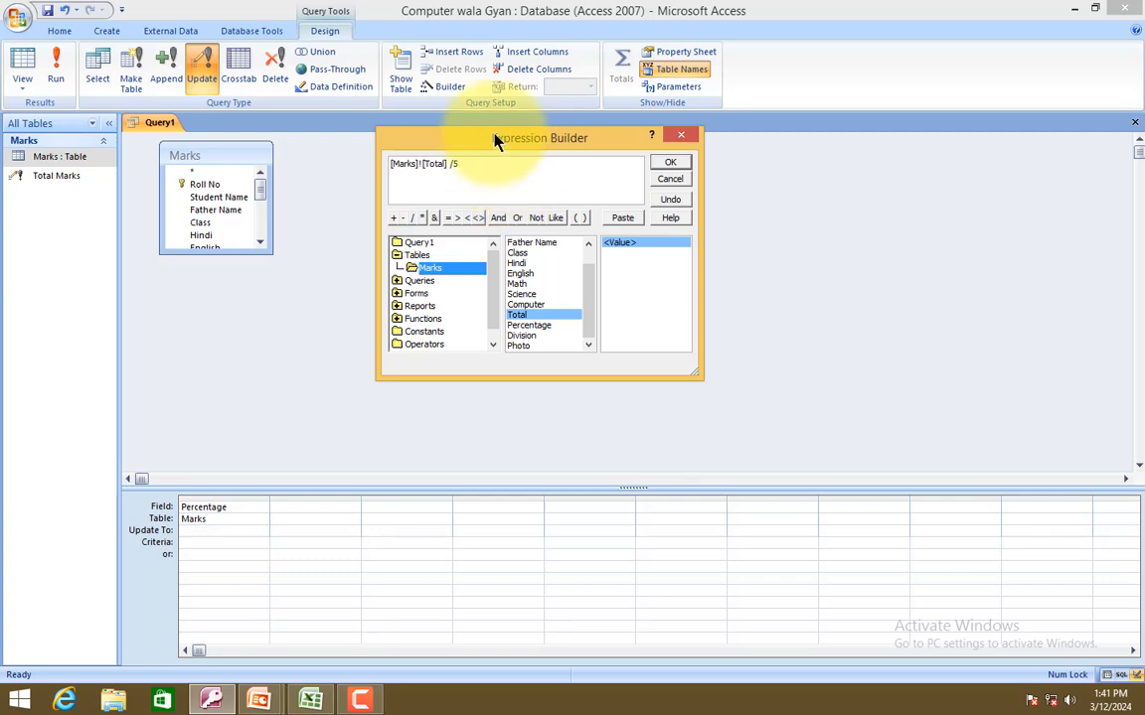
pyautogui.click(675, 164)
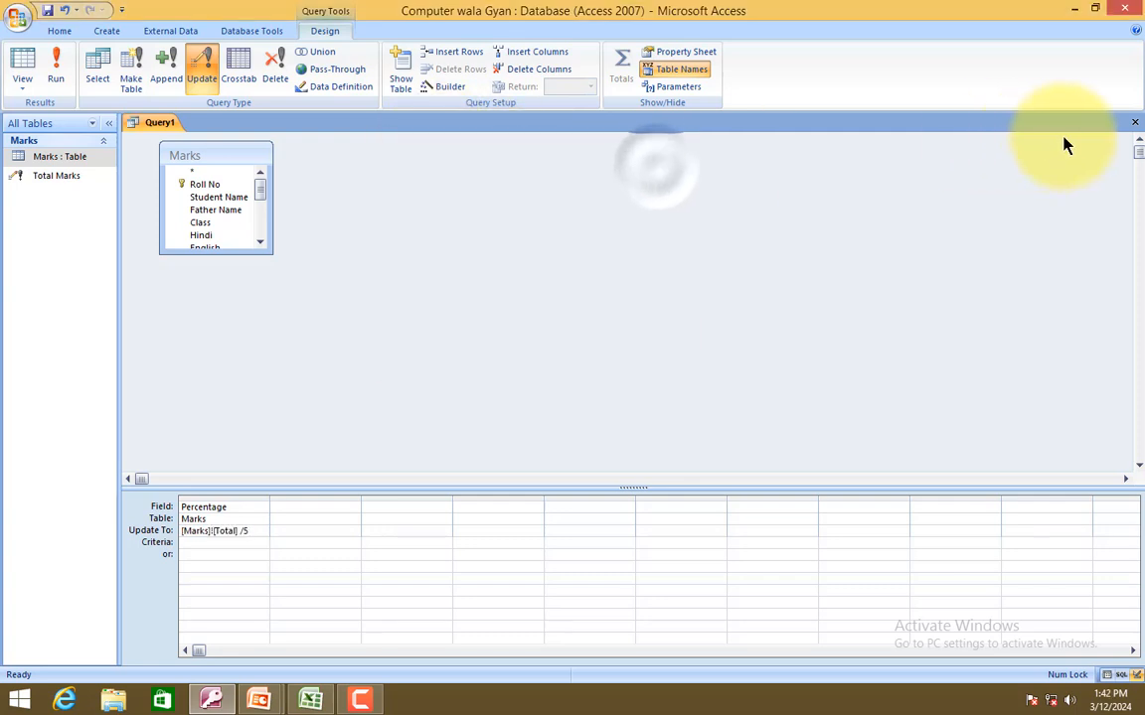
# Close the new update query and save it as Percentage.
pyautogui.click(1135, 122)
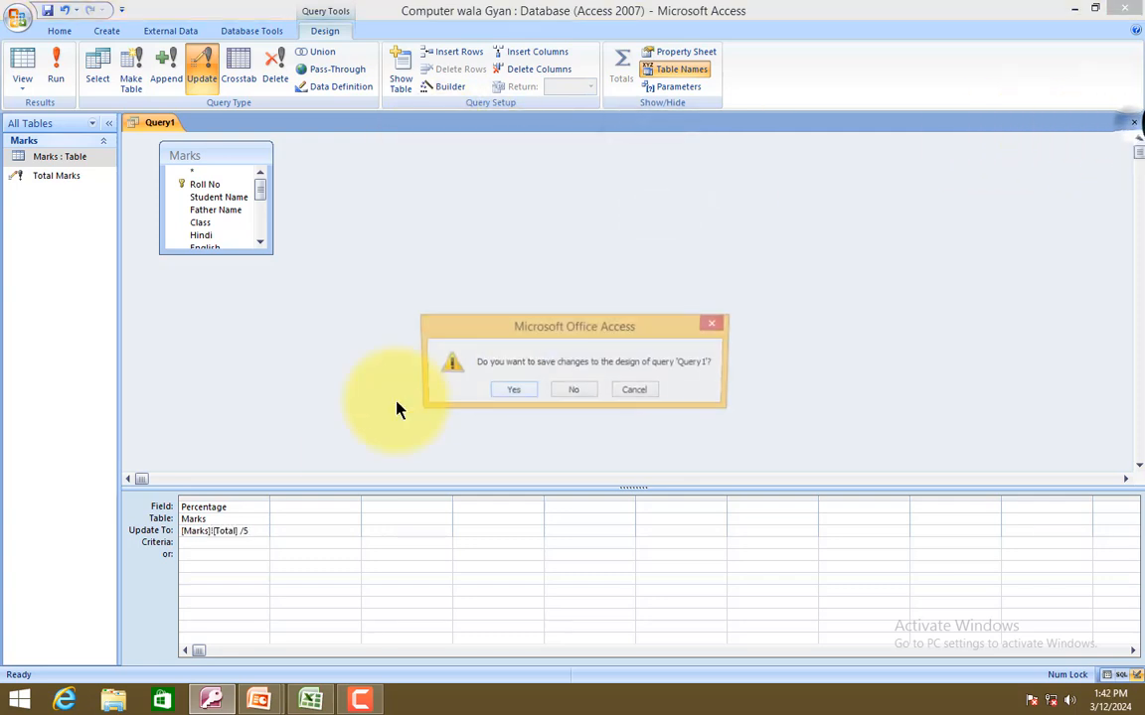
pyautogui.click(511, 391)
pyautogui.write('Per')
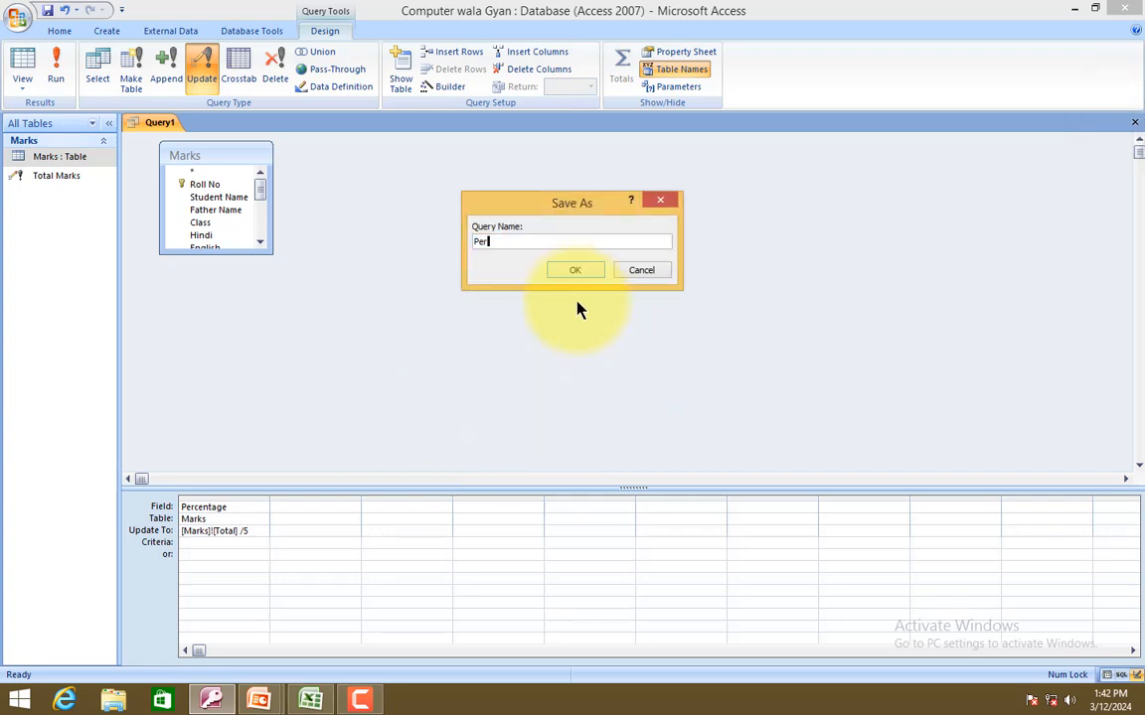
pyautogui.write('centage')
pyautogui.press('Return')
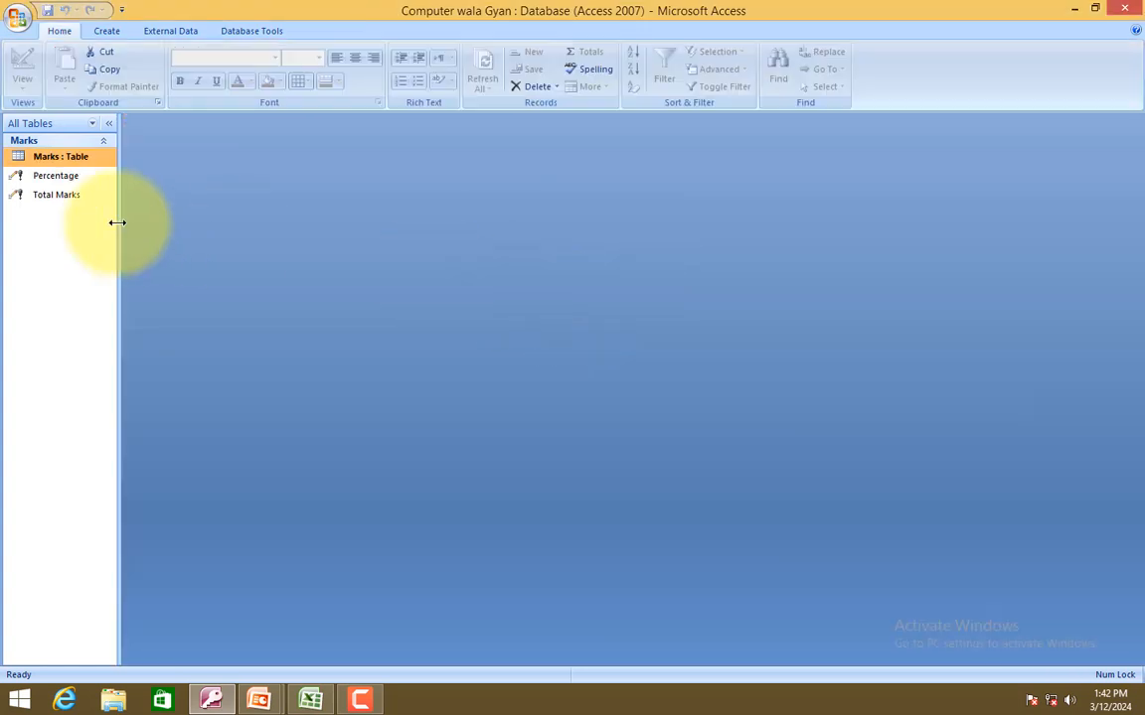
# Run the Percentage update query and check the Percentage column in the Marks table, closing the table again.
pyautogui.click(77, 180)
pyautogui.doubleClick(79, 185)
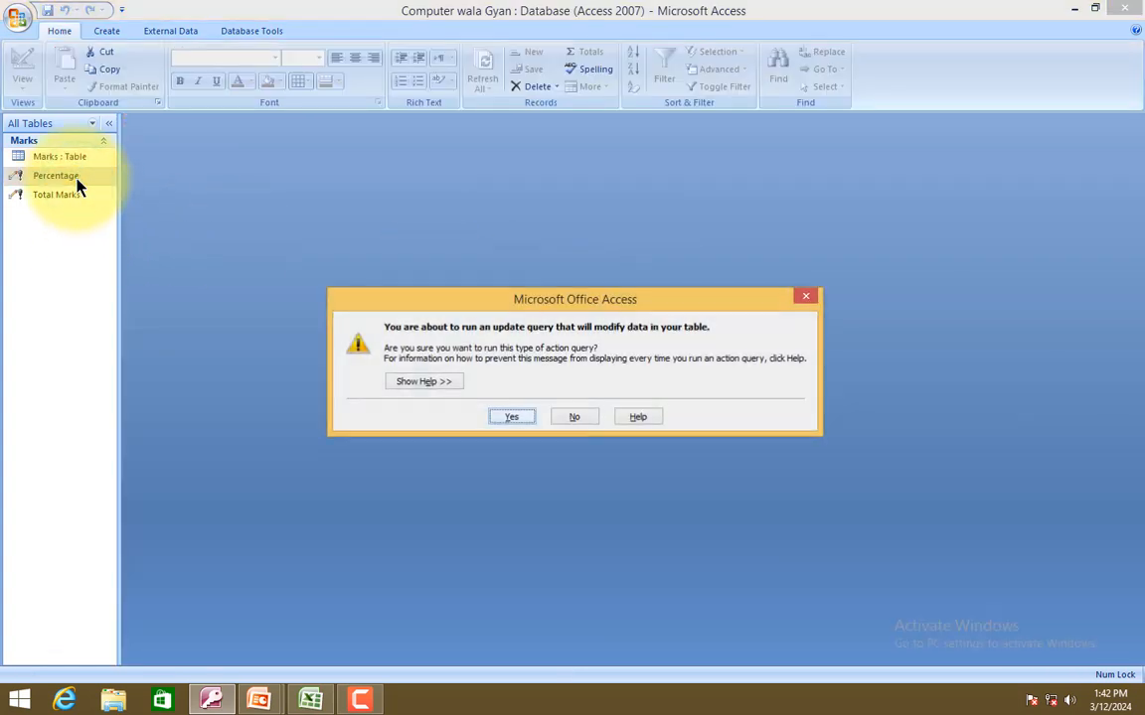
pyautogui.press('Return')
pyautogui.press('Return')
pyautogui.doubleClick(87, 159)
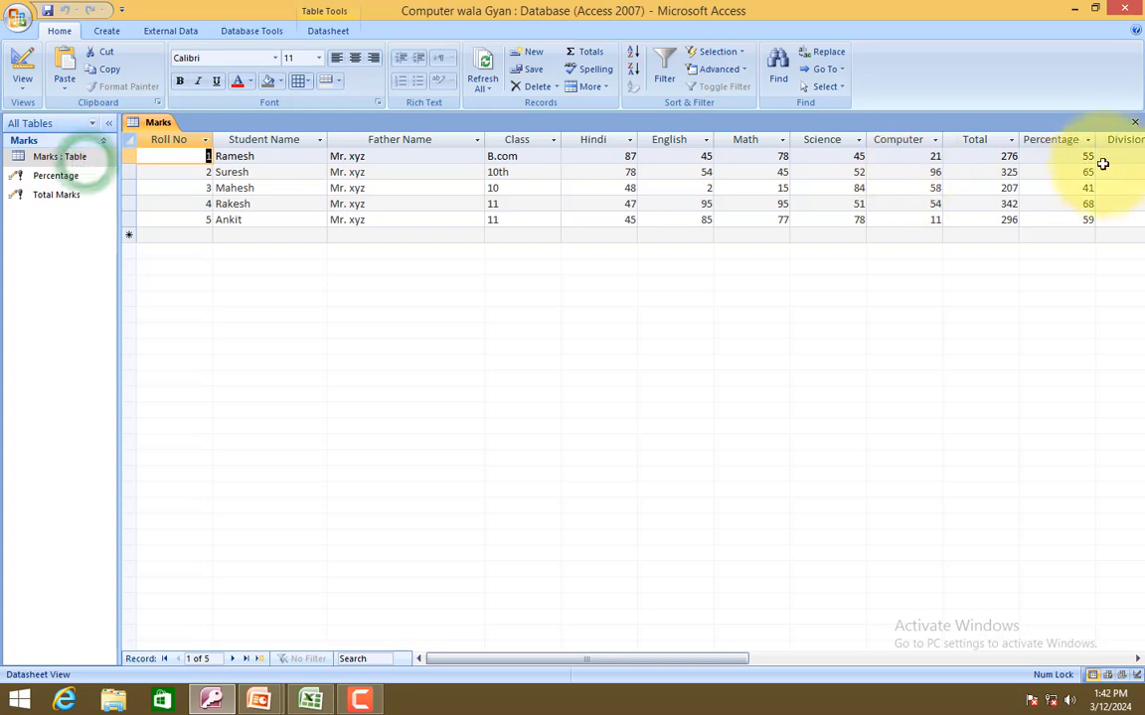
pyautogui.click(1135, 122)
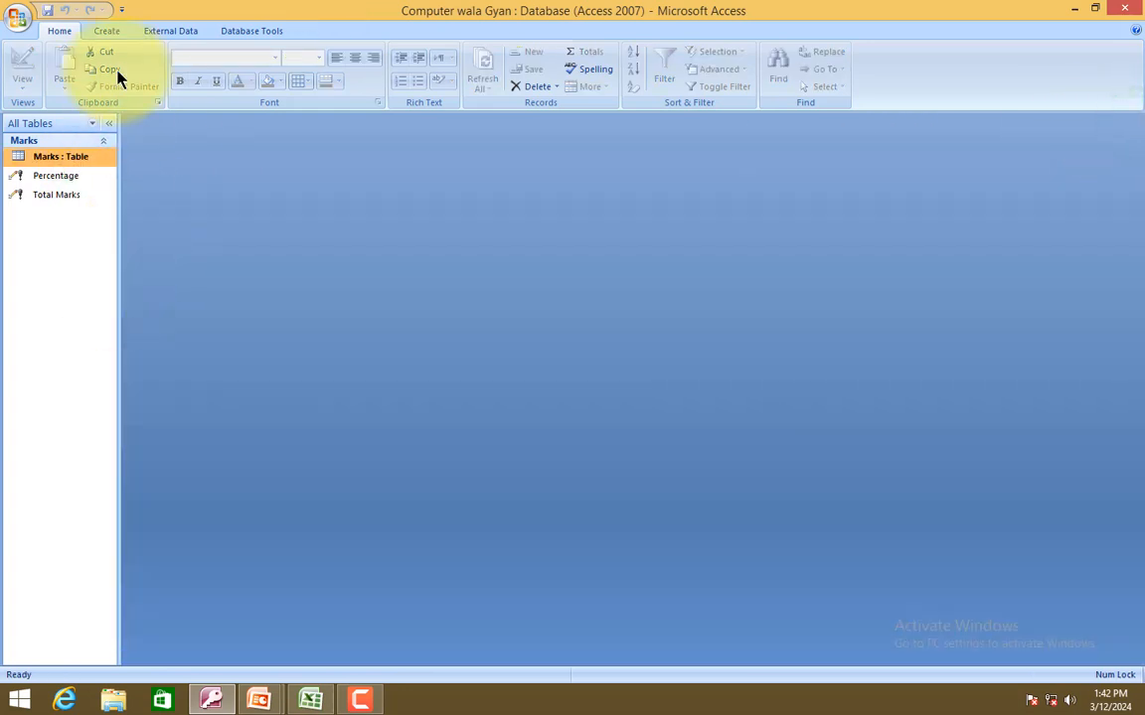
pyautogui.click(306, 703)
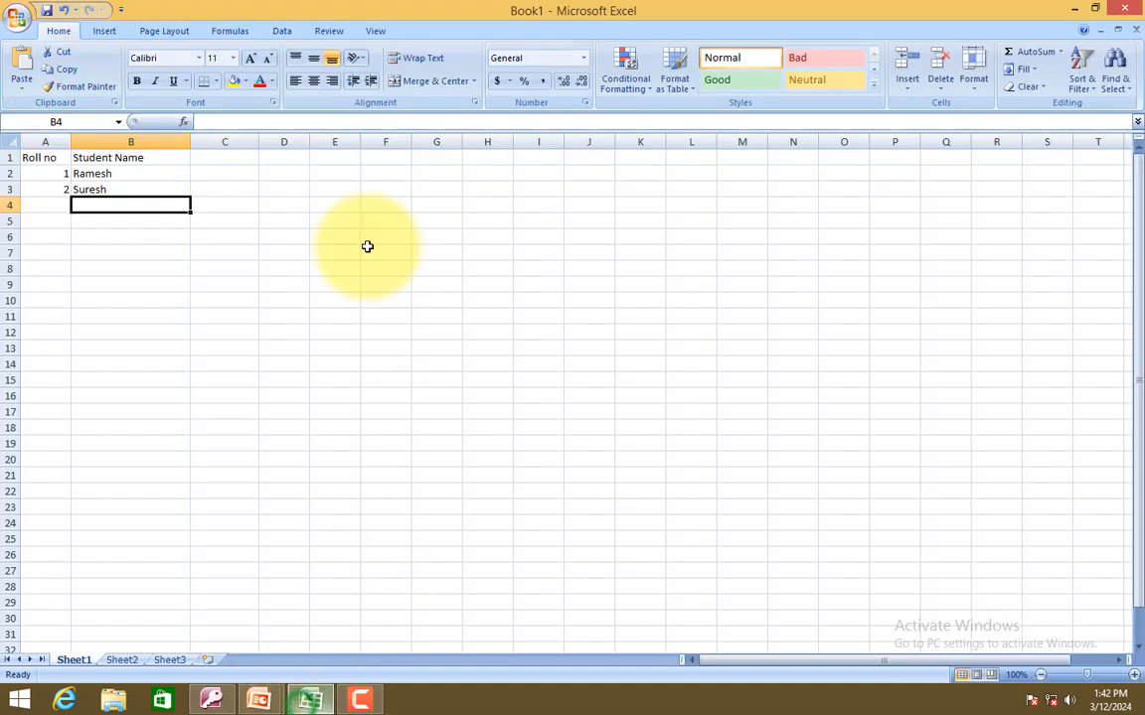
pyautogui.click(391, 189)
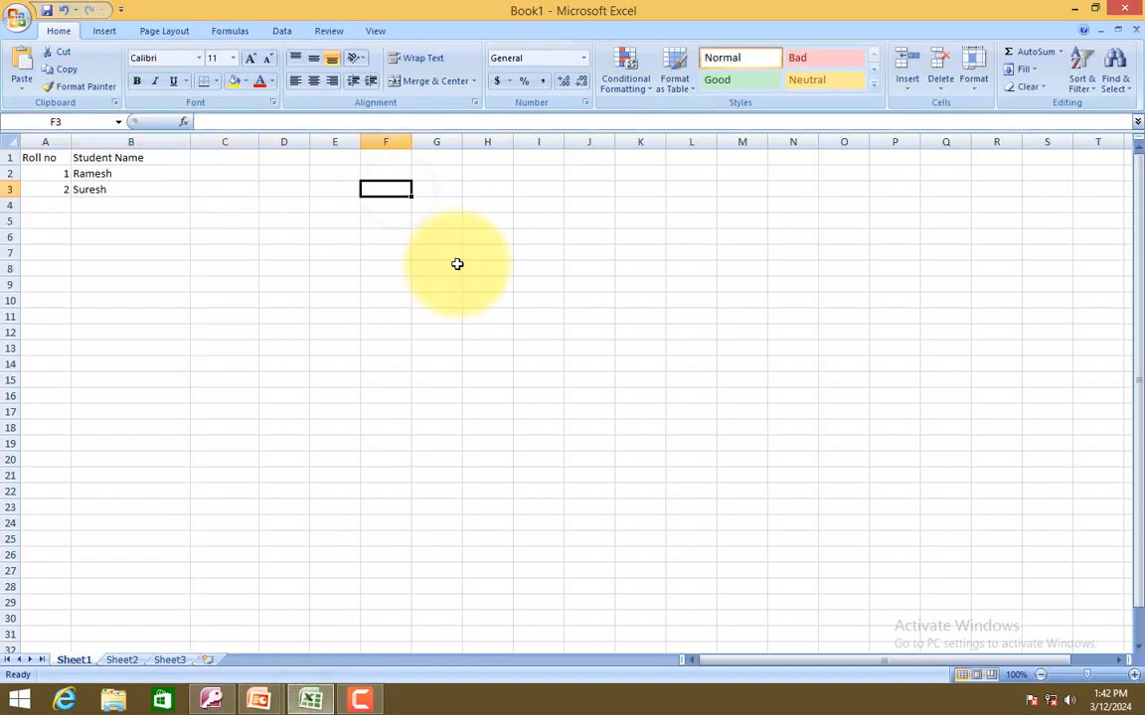
pyautogui.write('=if(')
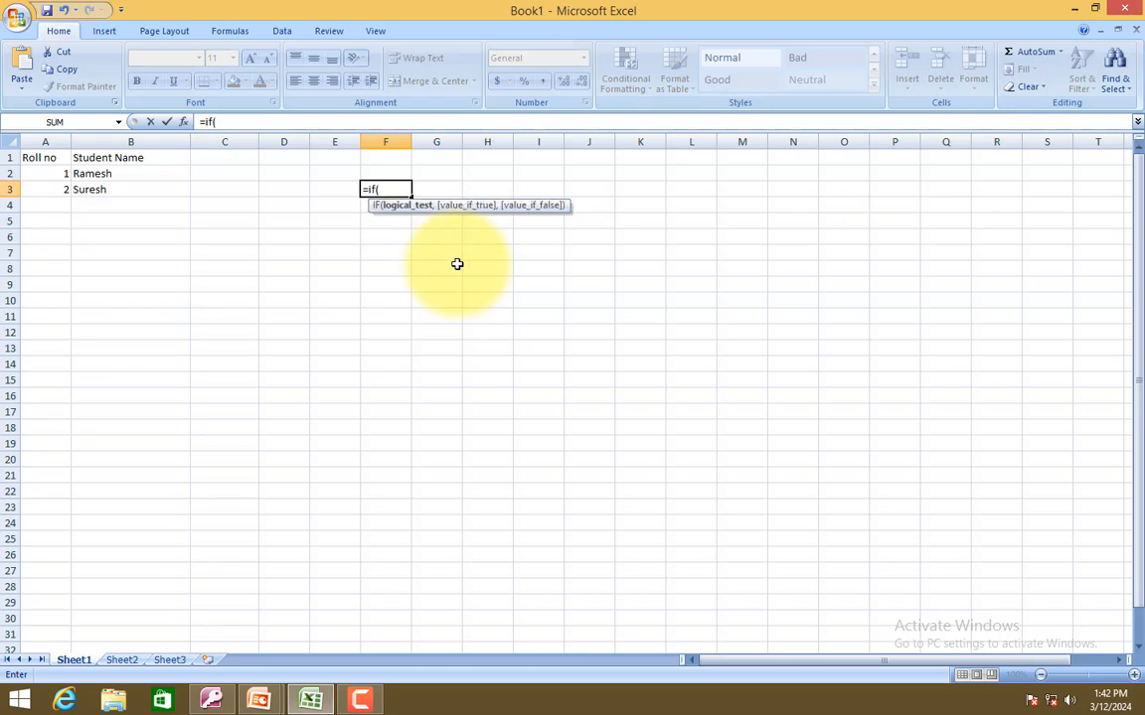
pyautogui.click(45, 188)
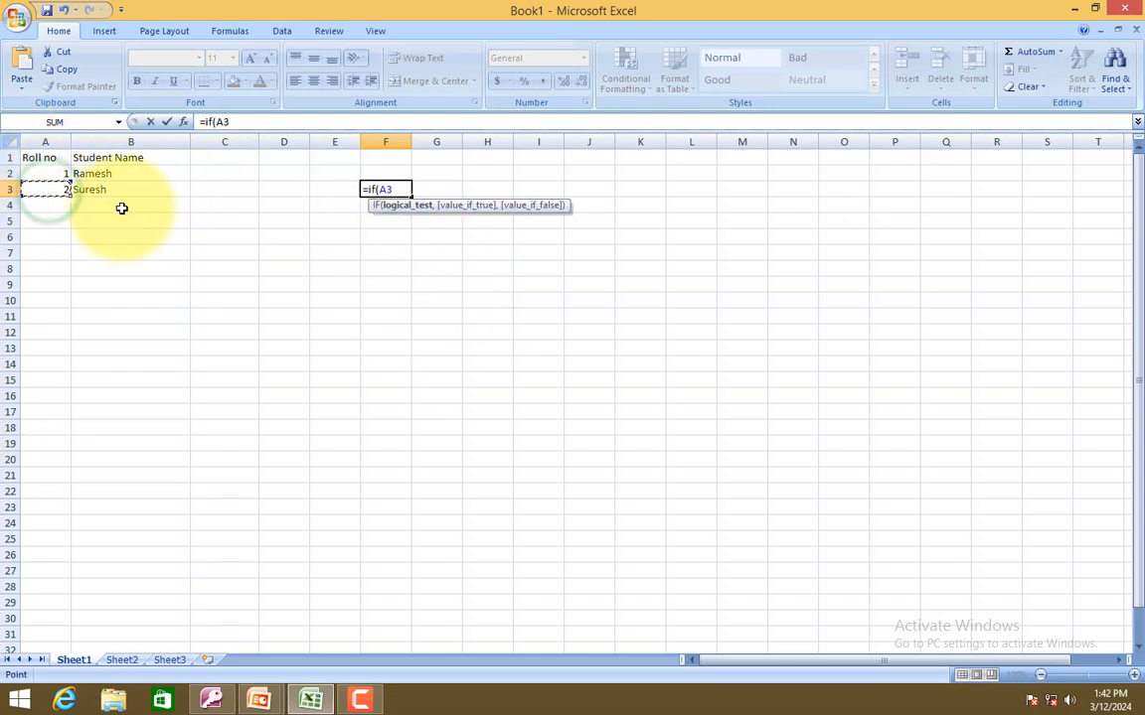
pyautogui.write('>=60')
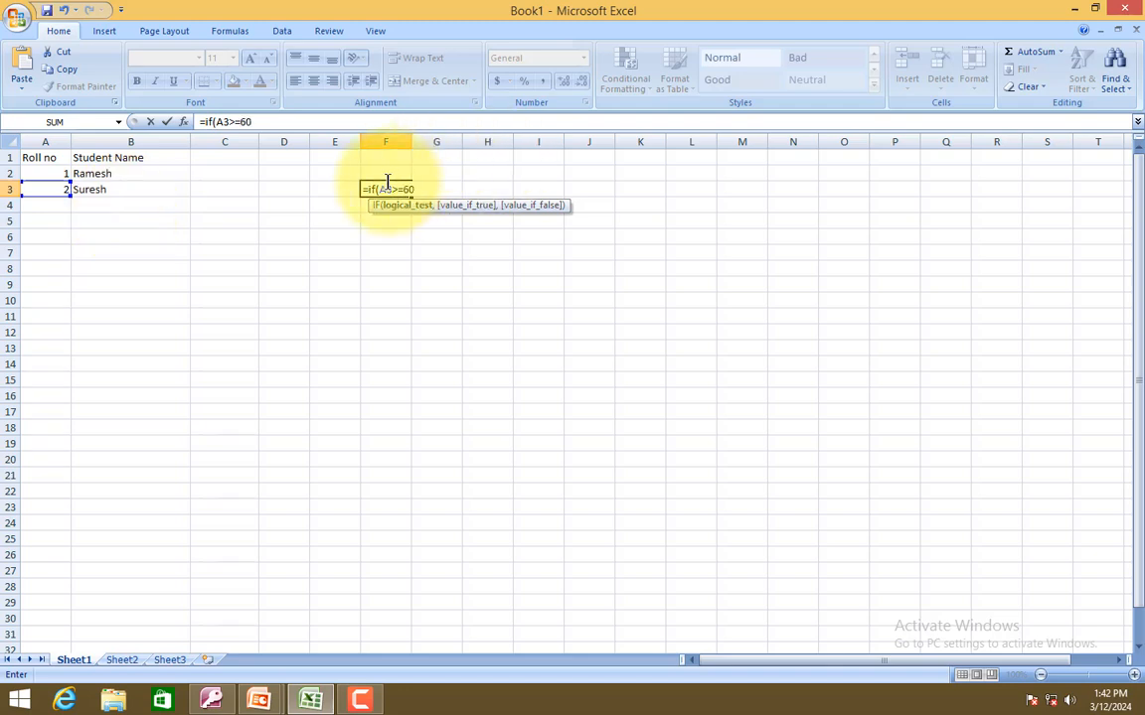
pyautogui.press('Escape')
pyautogui.click(211, 701)
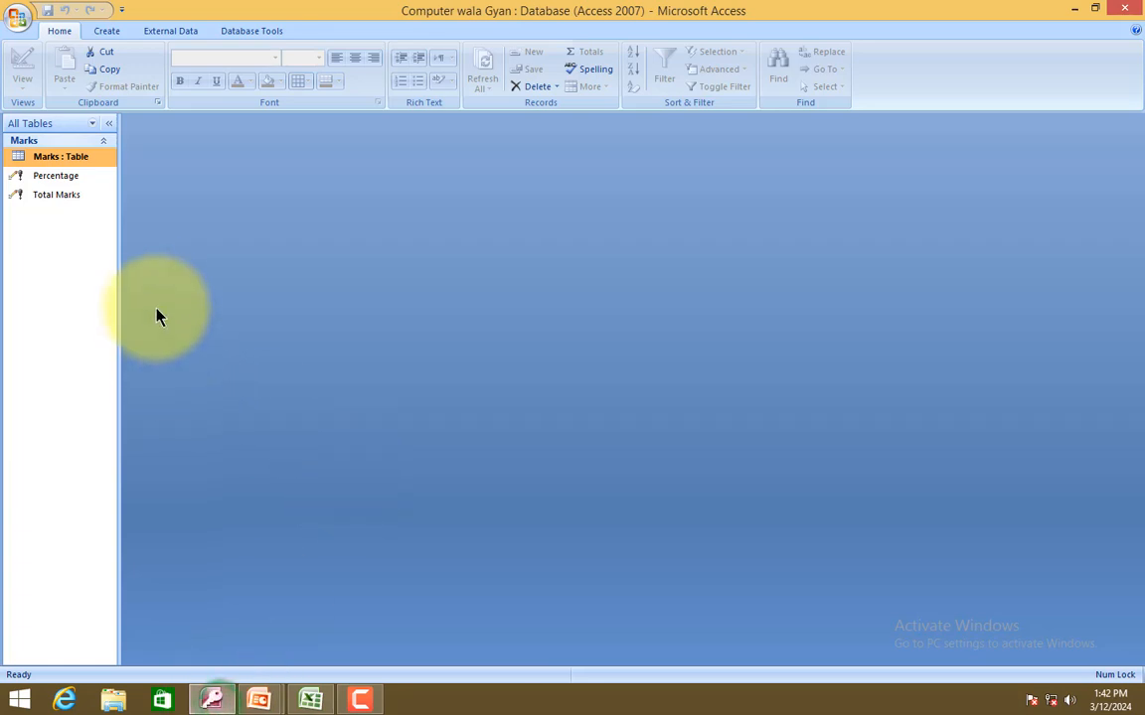
# Create a new query in Design view based on the Marks table.
pyautogui.click(109, 34)
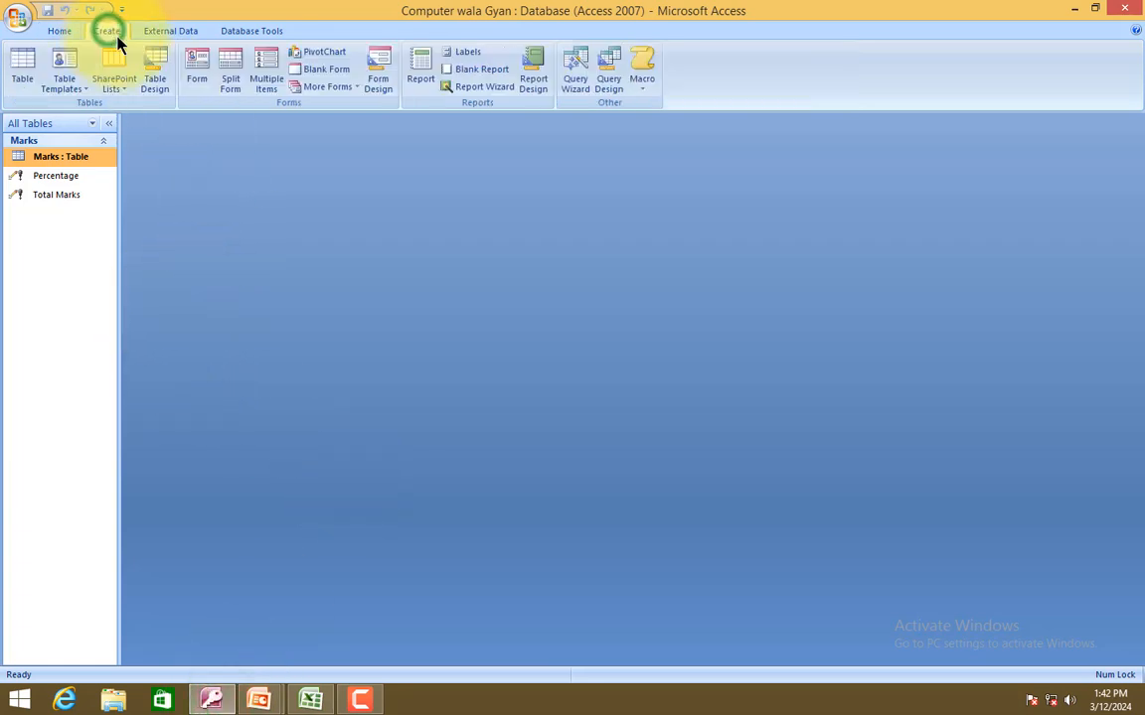
pyautogui.click(610, 79)
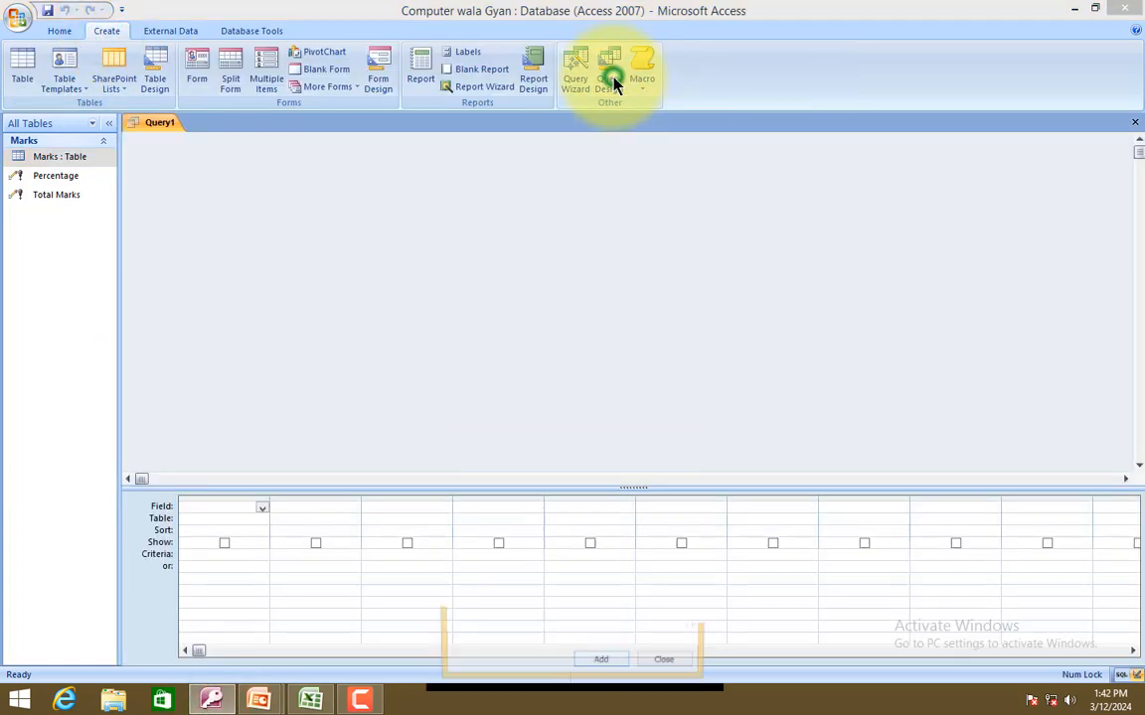
pyautogui.click(600, 667)
pyautogui.click(656, 667)
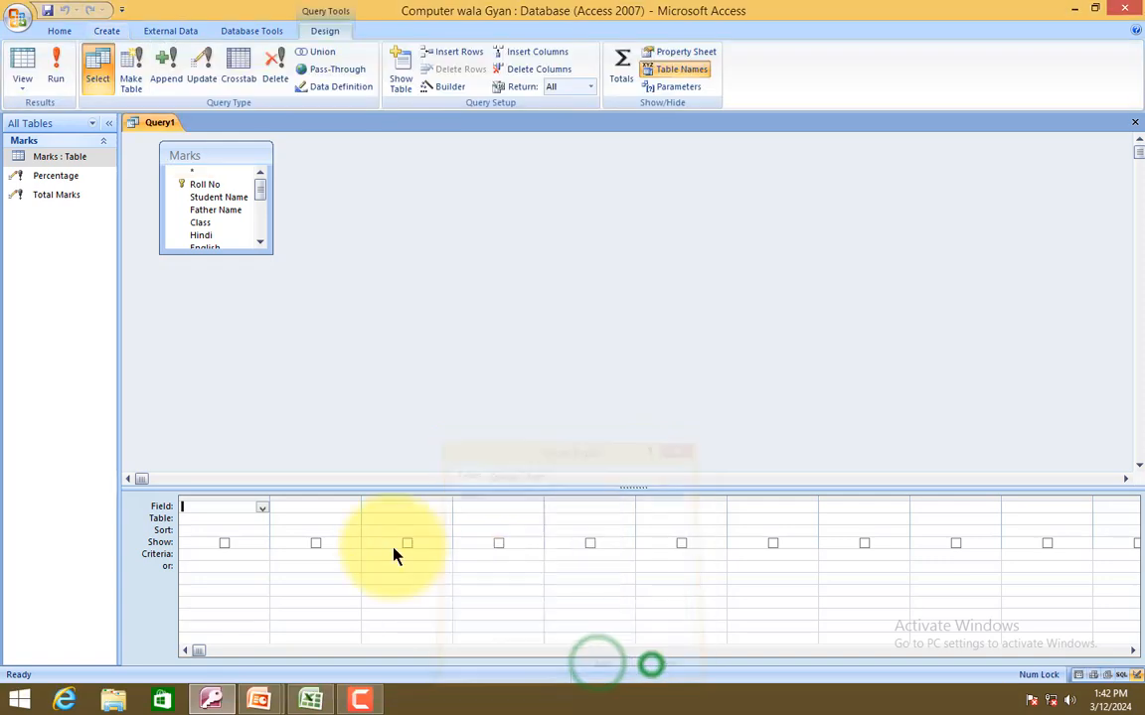
# Add the Division and Percentage fields of Marks to the query grid.
pyautogui.click(262, 508)
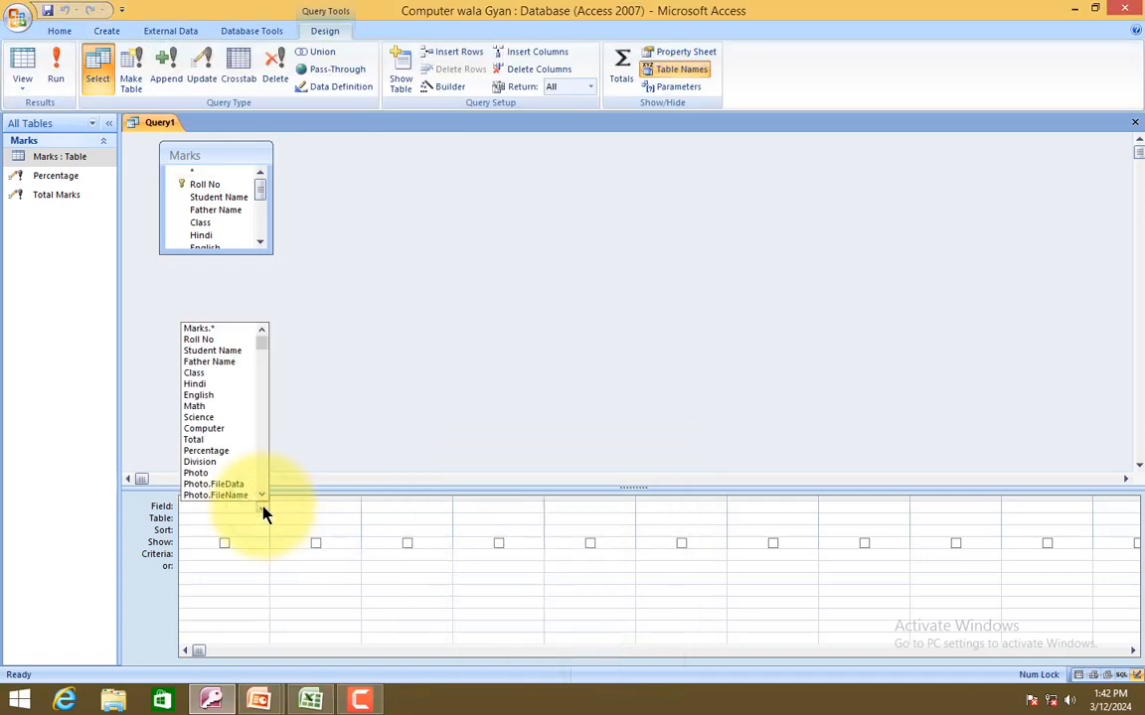
pyautogui.click(248, 463)
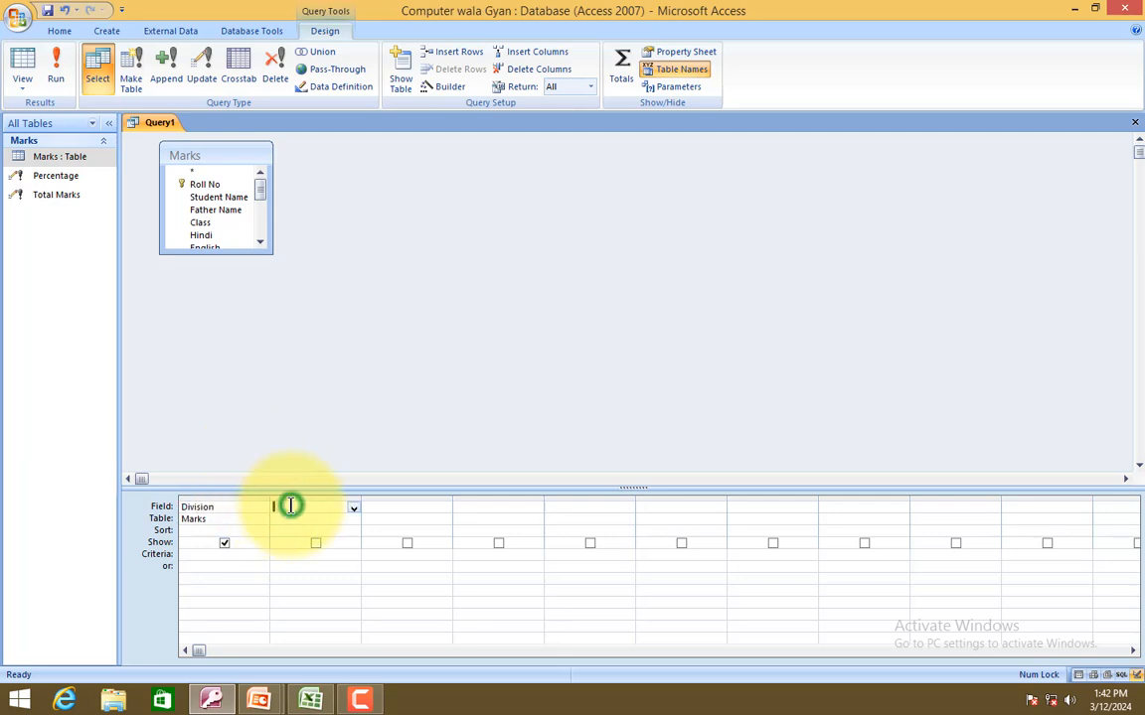
pyautogui.click(353, 509)
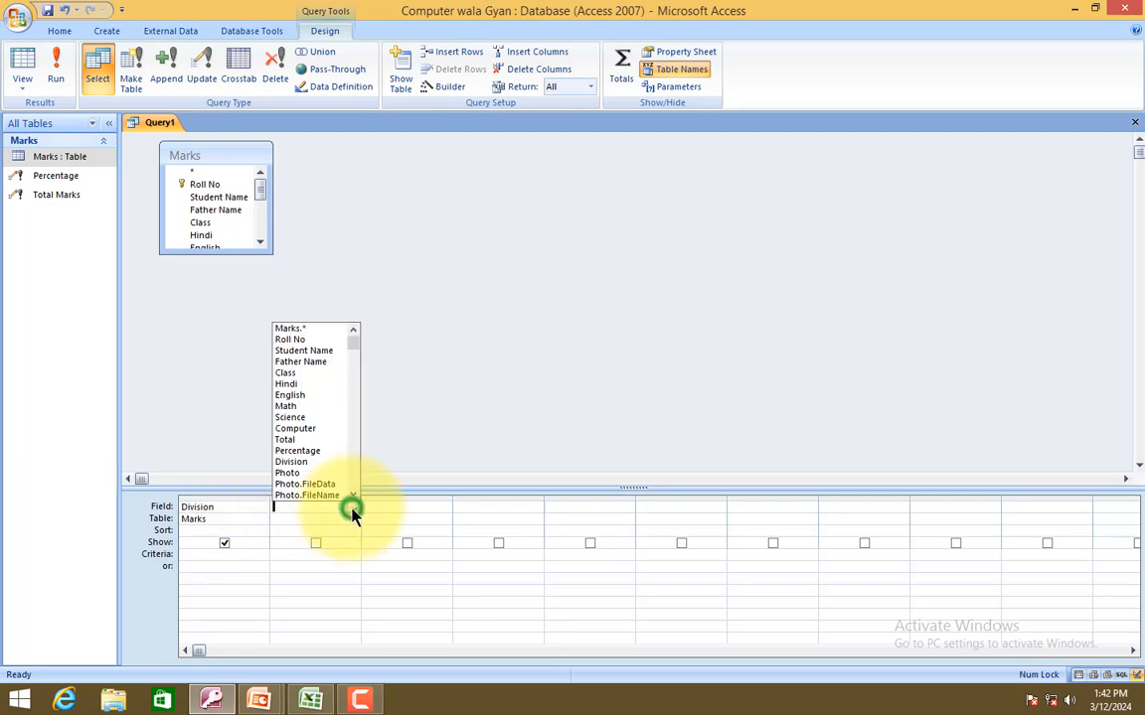
pyautogui.click(314, 451)
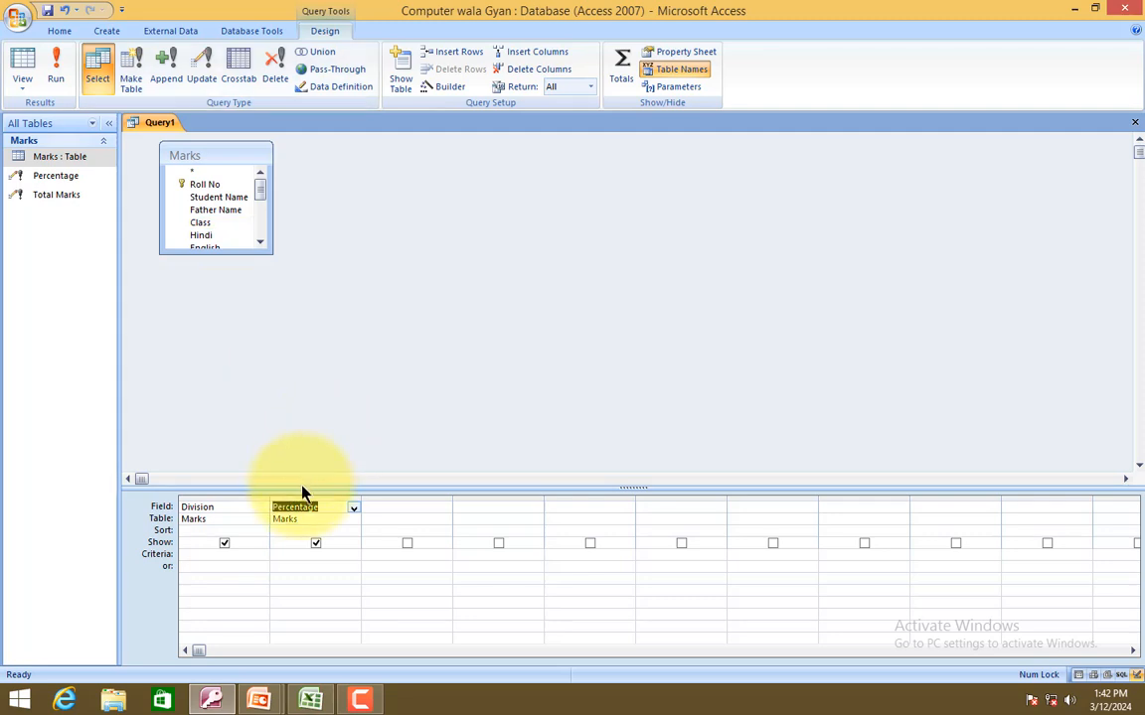
# Change the query type to Update, set Division's Update To value to "First" and the Percentage criteria to >=60.
pyautogui.click(202, 70)
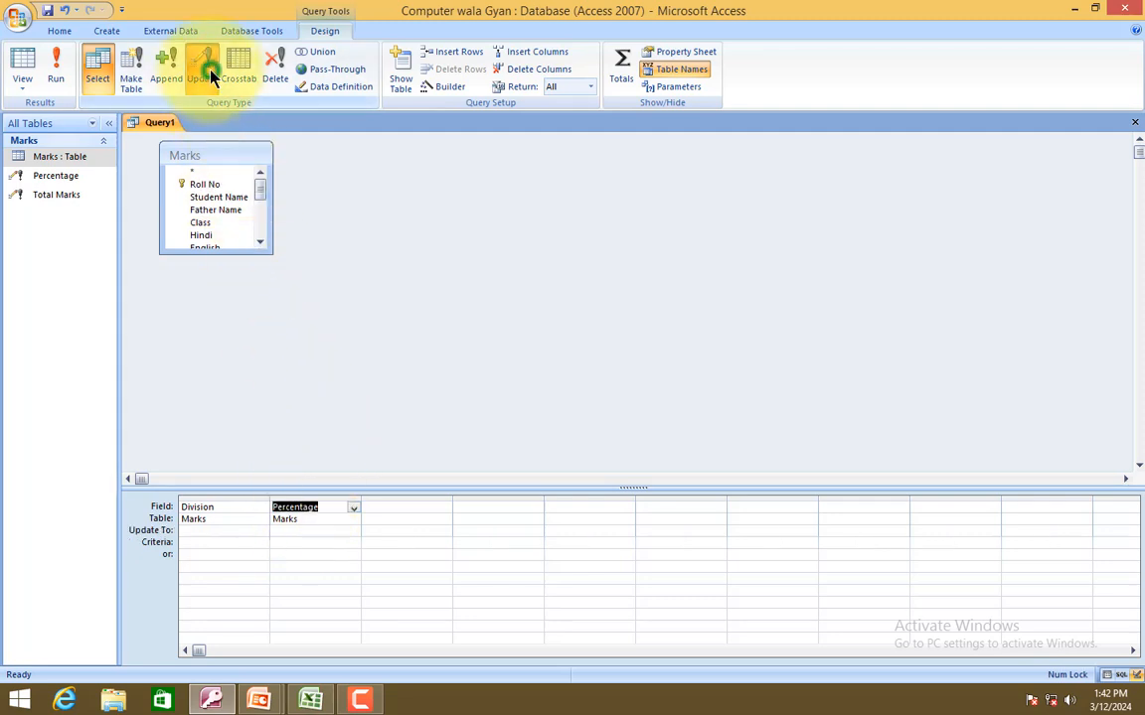
pyautogui.click(198, 529)
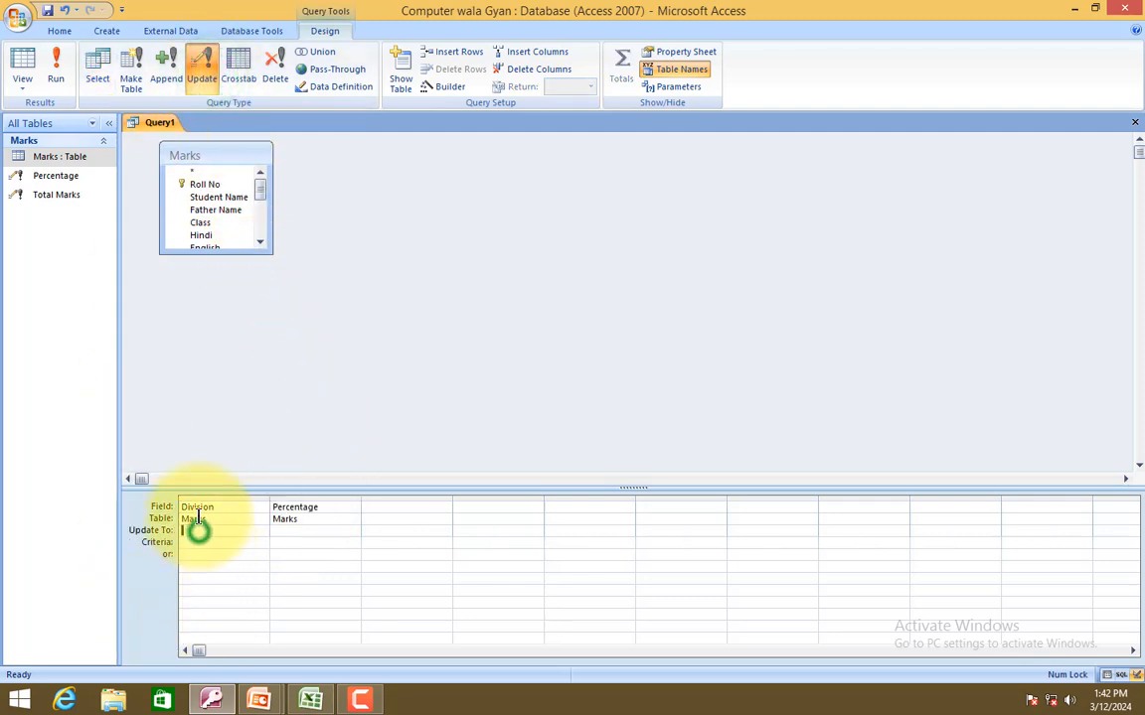
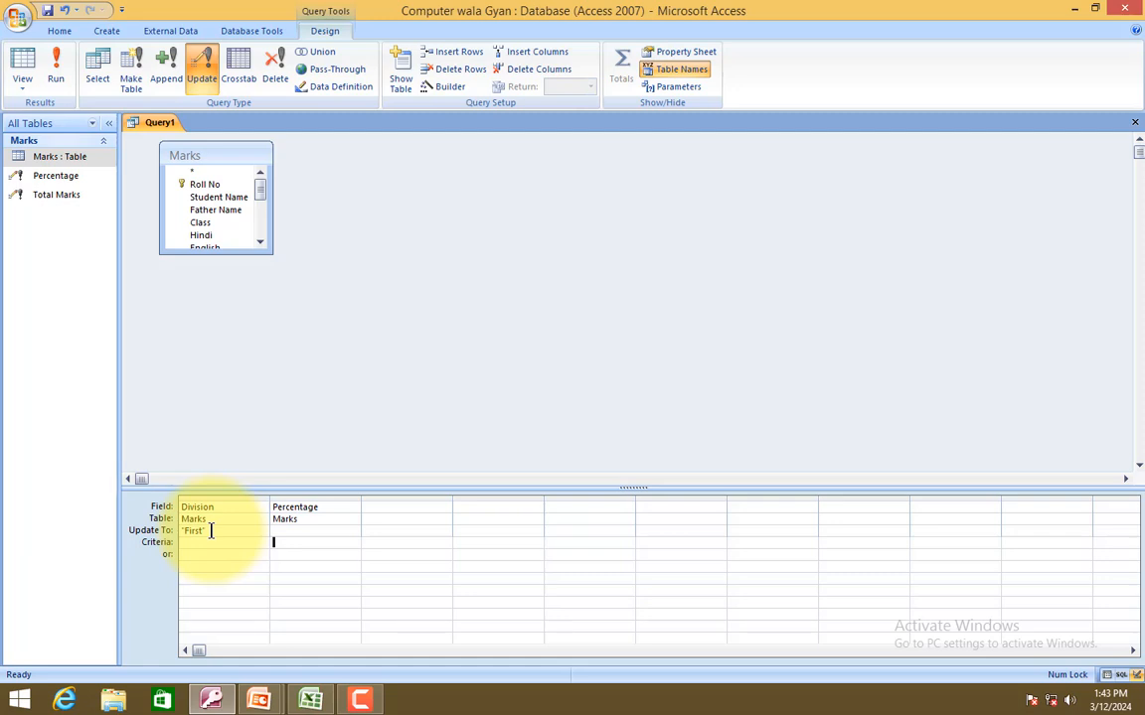
pyautogui.click(291, 541)
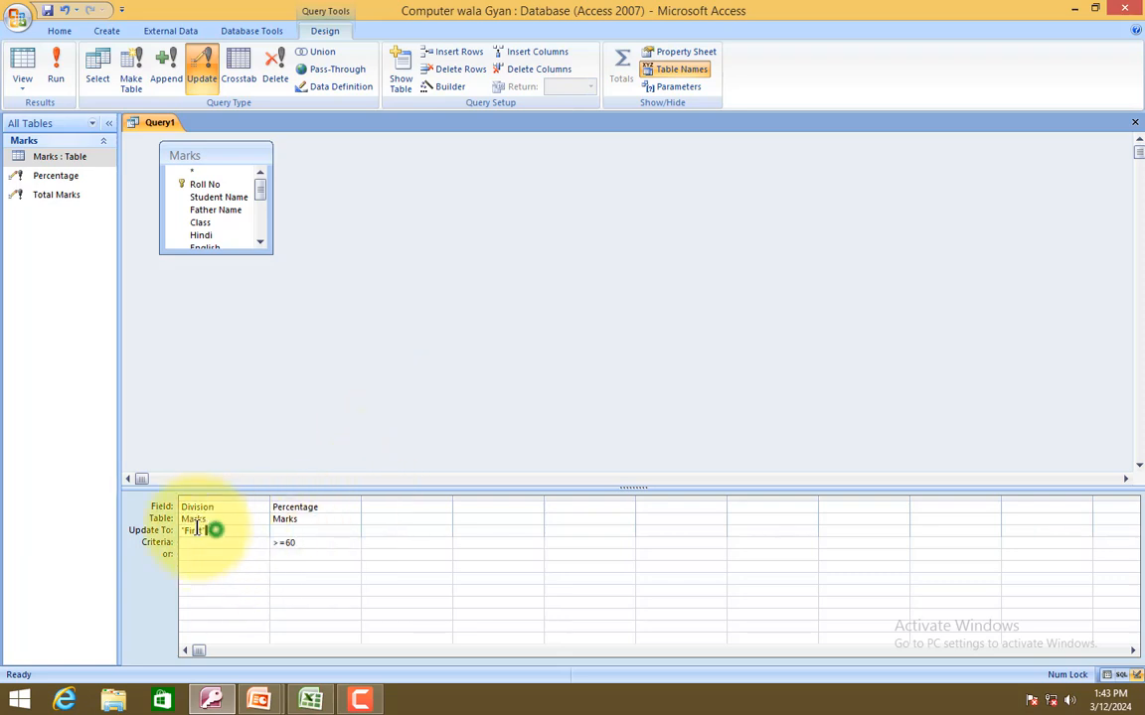
# Review the Division field's update value and the Percentage field's criteria in the query grid.
pyautogui.moveTo(215, 530); pyautogui.dragTo(183, 527)
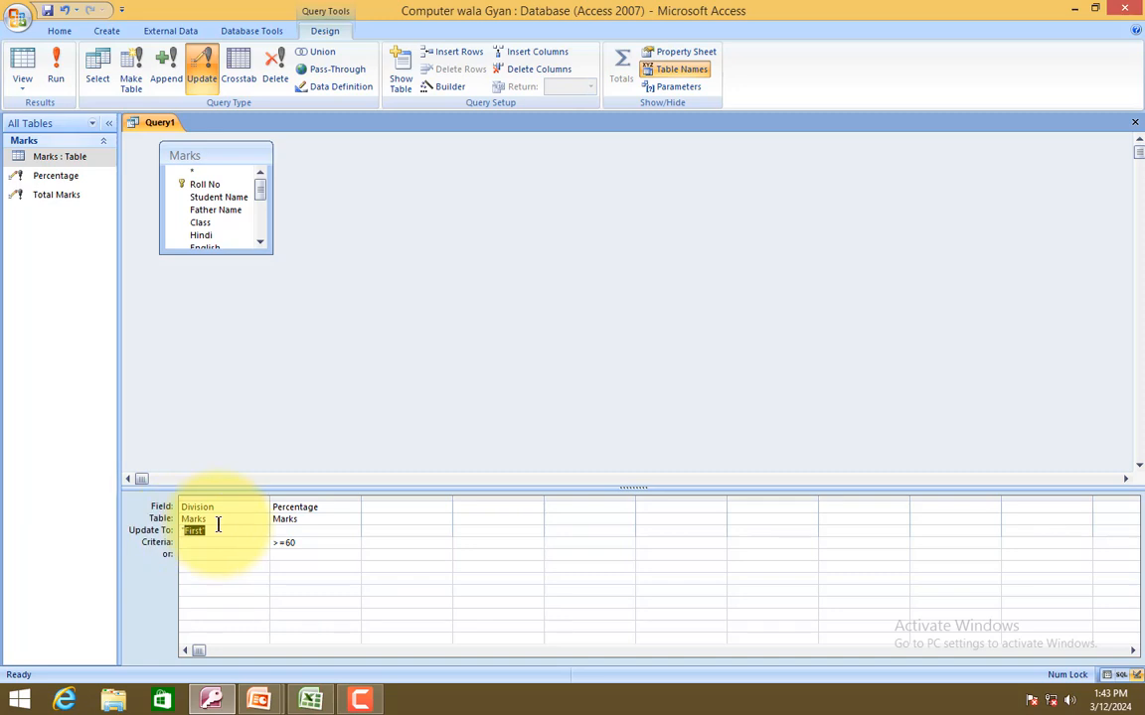
pyautogui.click(217, 528)
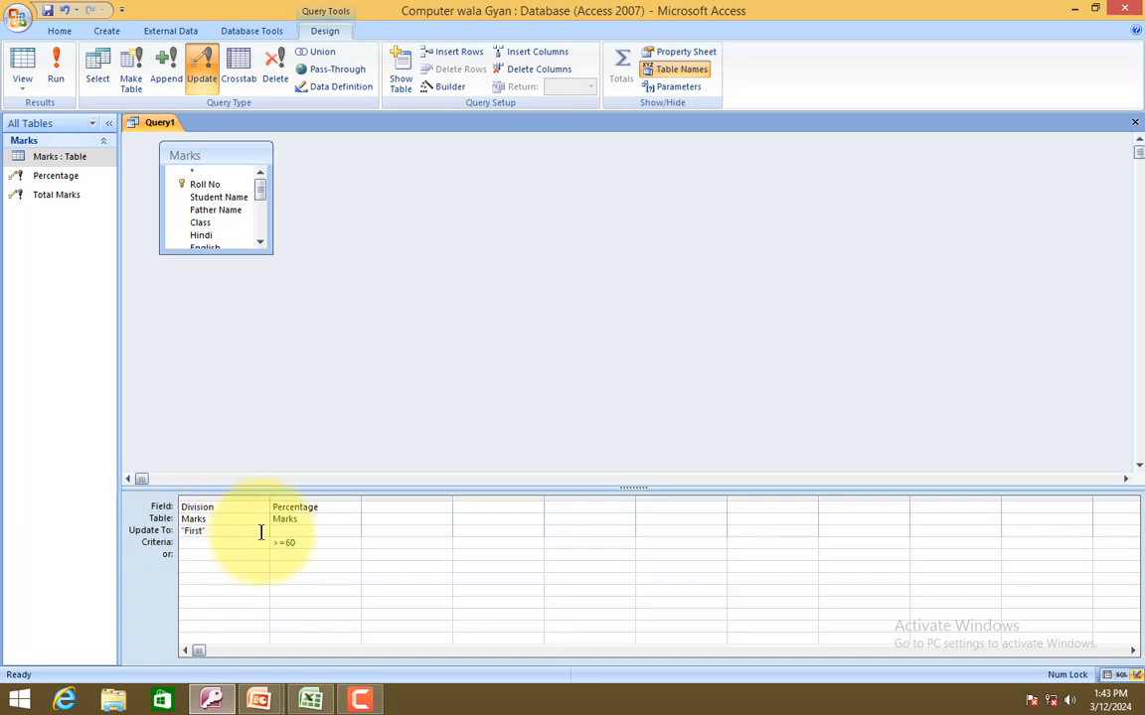
pyautogui.doubleClick(196, 531)
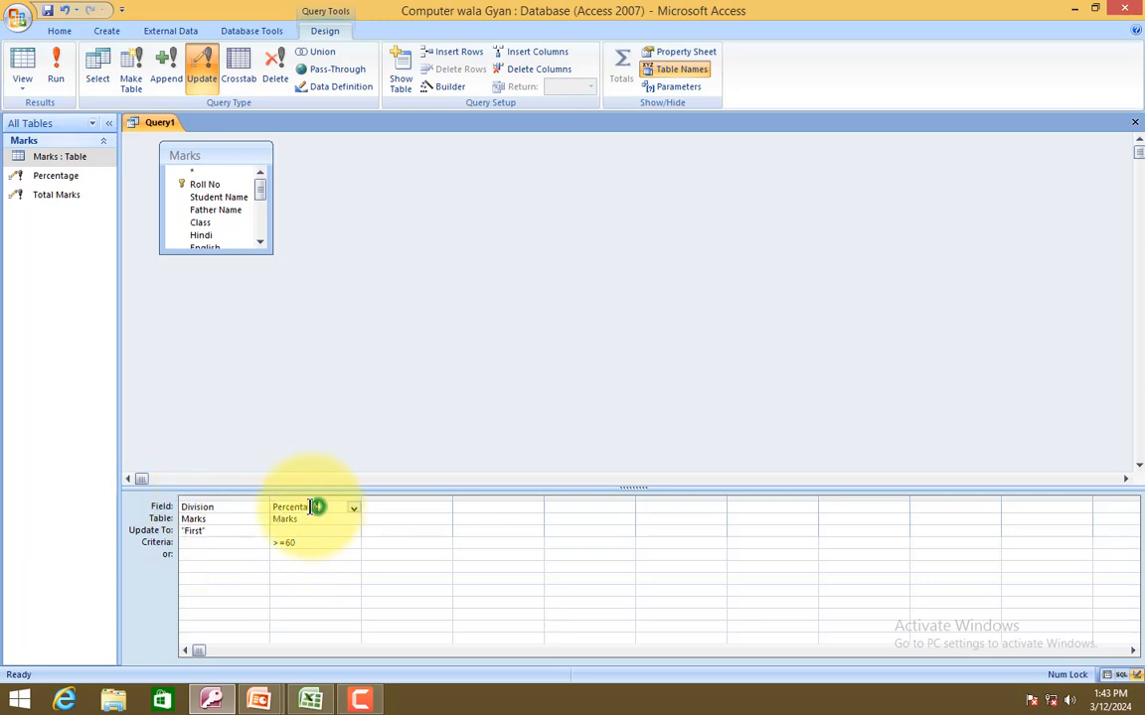
pyautogui.moveTo(308, 542); pyautogui.dragTo(242, 543)
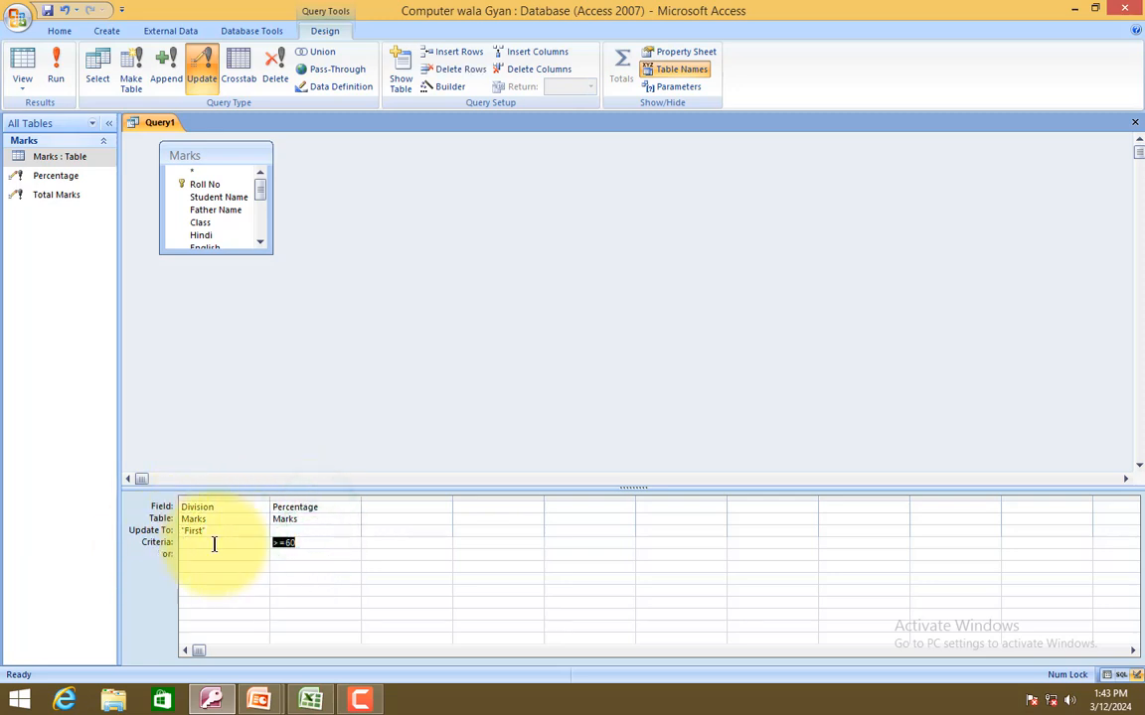
pyautogui.click(220, 509)
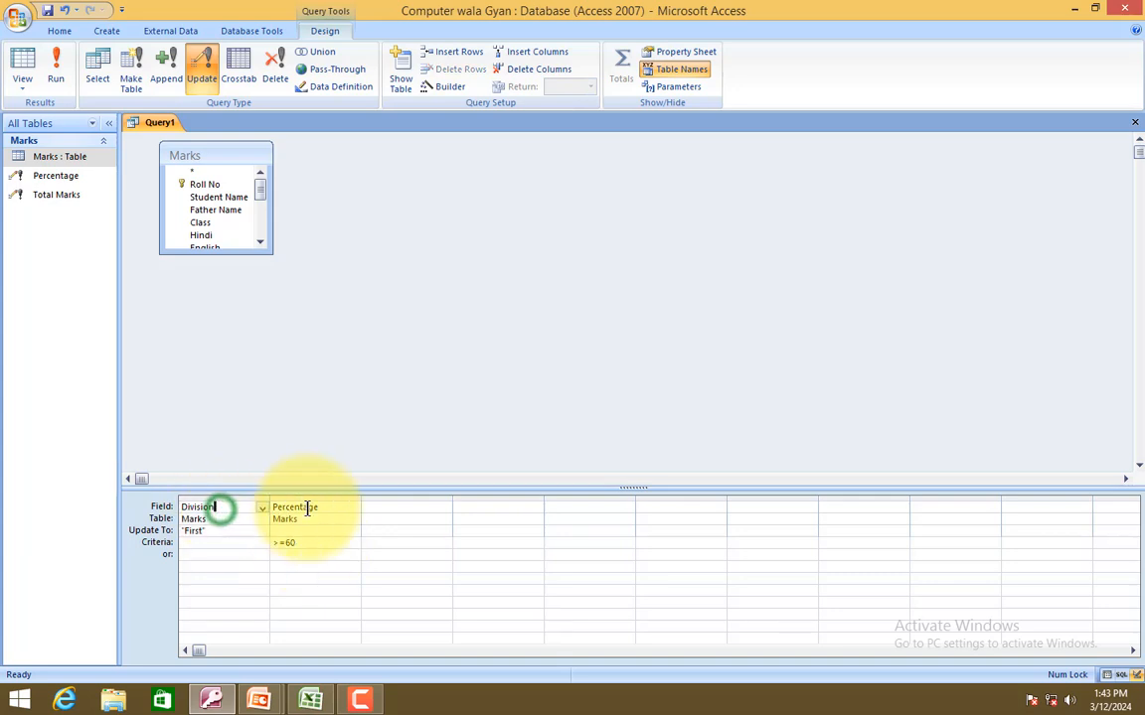
pyautogui.click(304, 509)
pyautogui.click(237, 508)
pyautogui.click(294, 508)
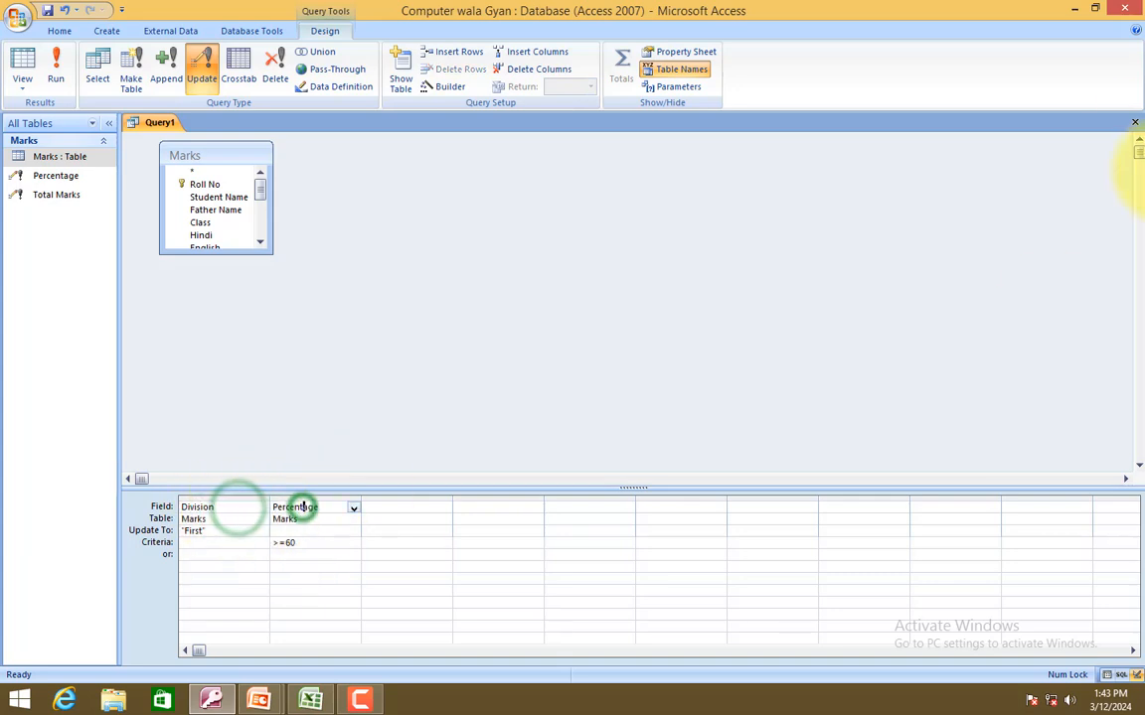
# Close the Division update query and save it as First.
pyautogui.click(1135, 122)
pyautogui.click(512, 390)
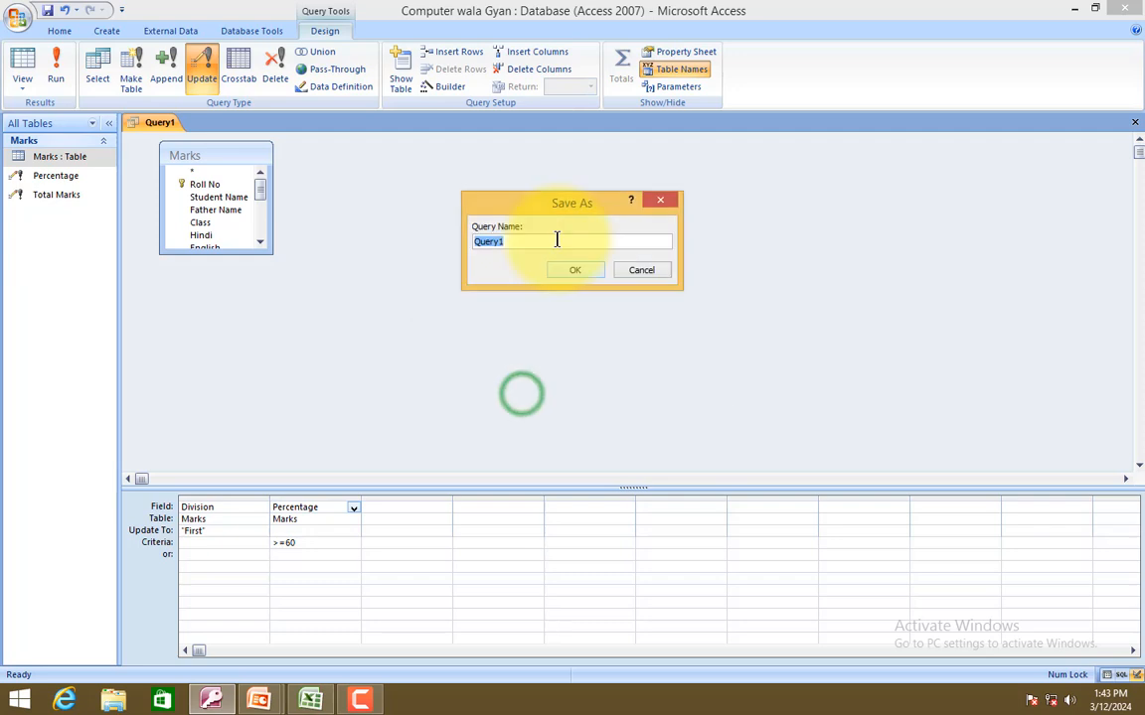
pyautogui.write('f')
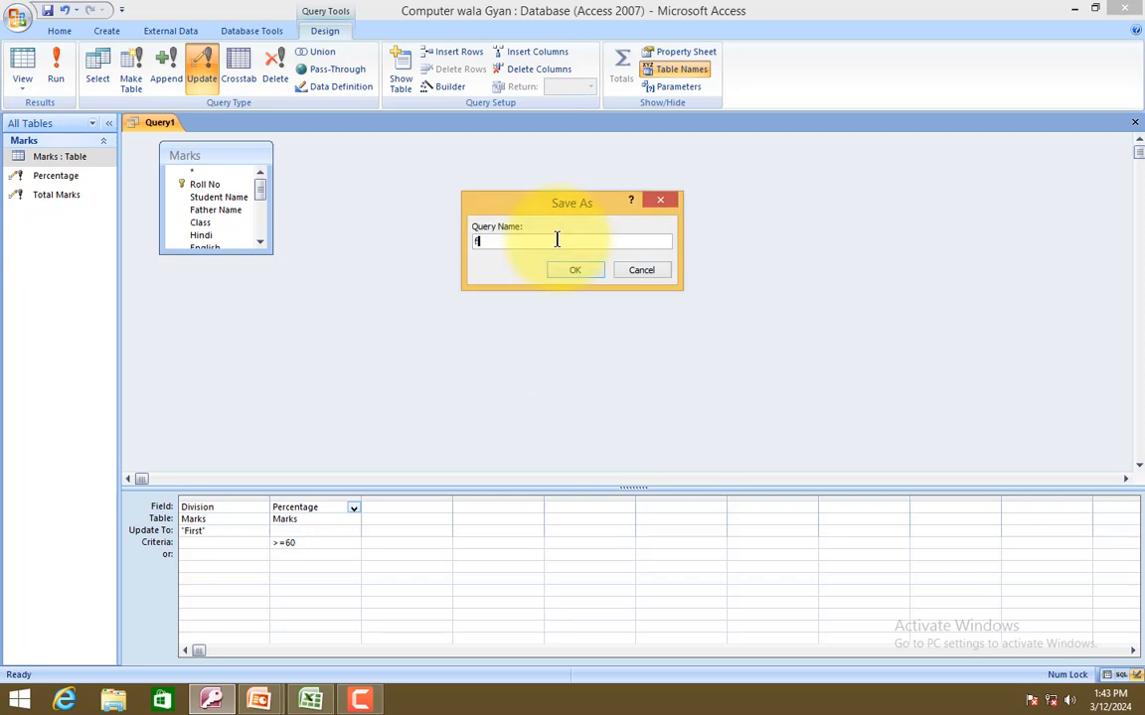
pyautogui.write('irst')
pyautogui.press('Return')
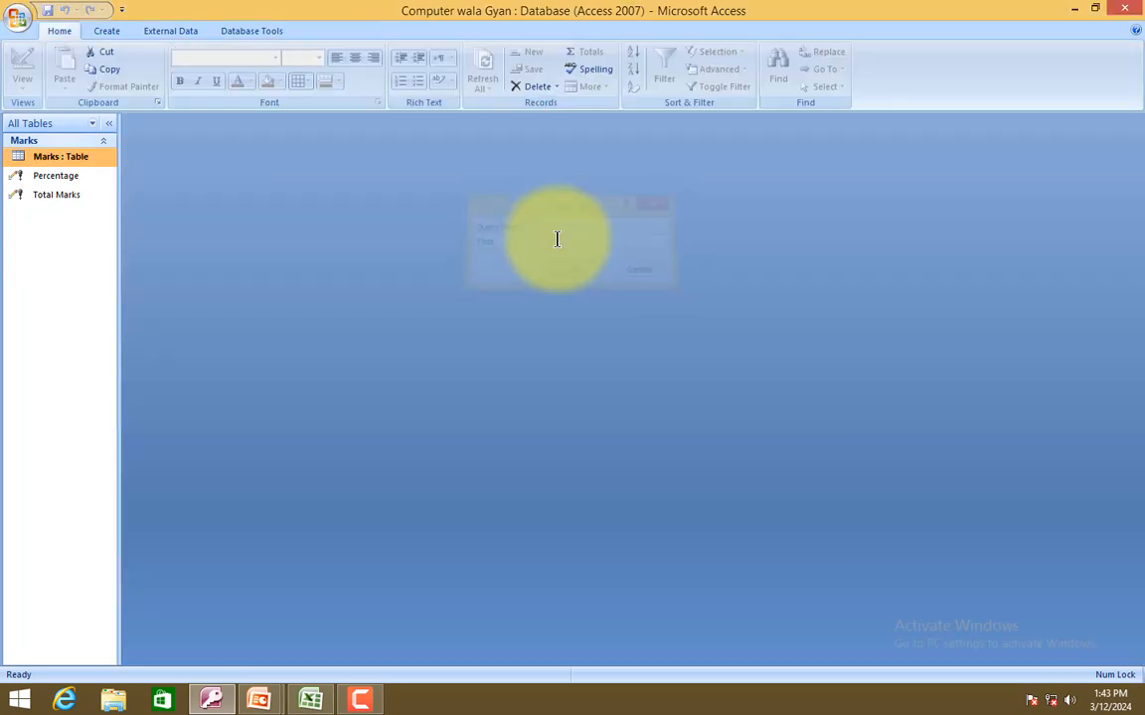
# Duplicate the First query, naming the copy second.
pyautogui.click(27, 179)
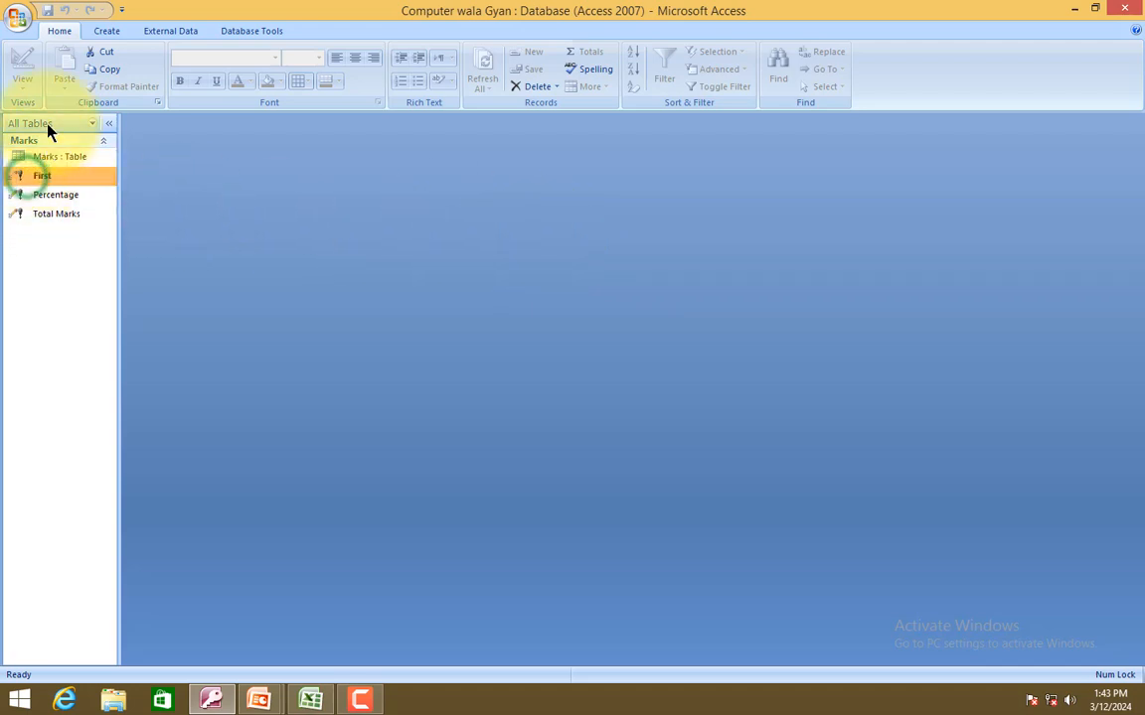
pyautogui.click(77, 177)
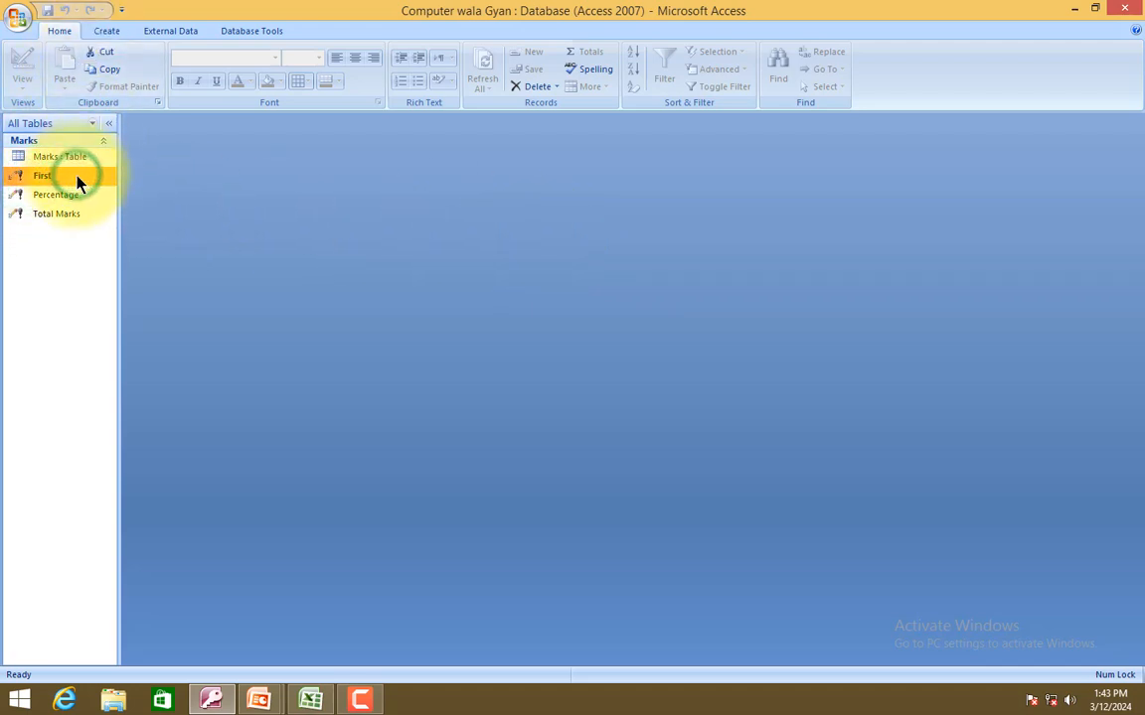
pyautogui.hotkey('ctrl', 'c')
pyautogui.hotkey('ctrl', 'v')
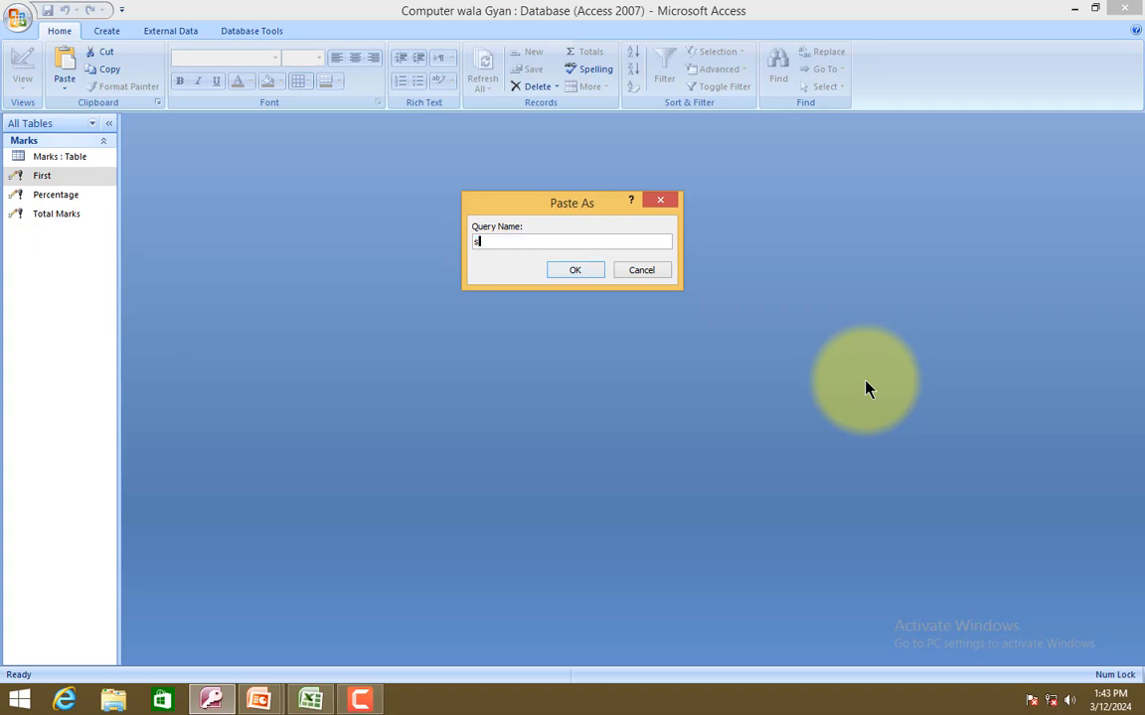
pyautogui.press('Return')
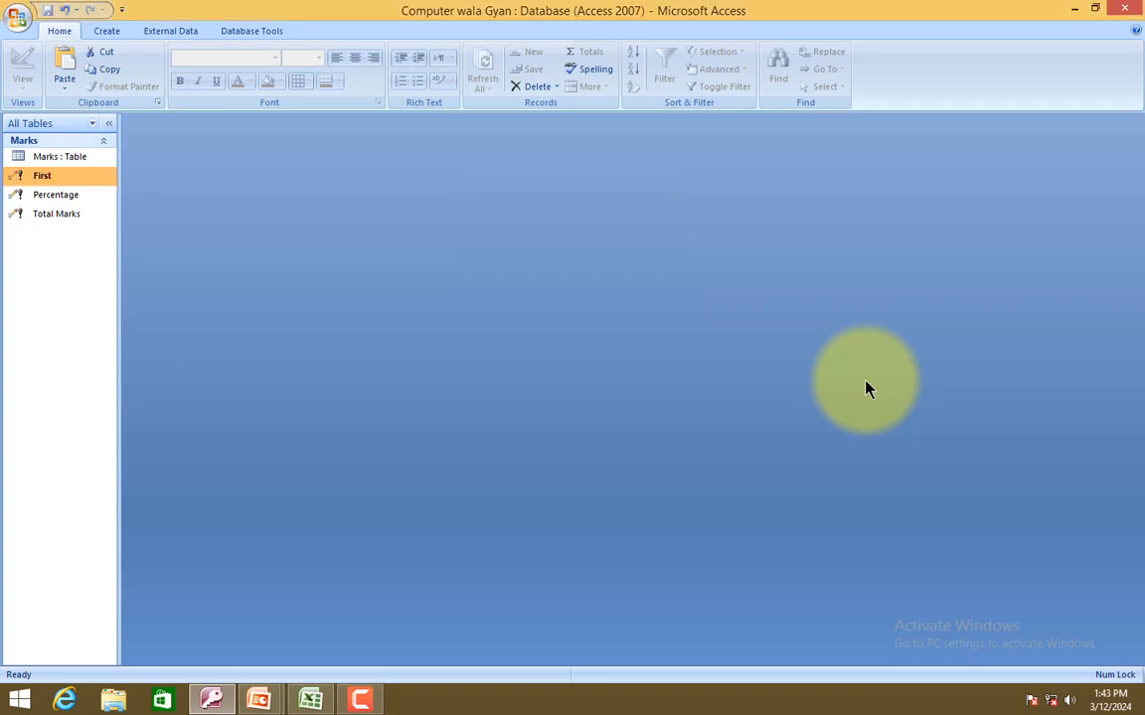
# Open the second query in Design view and set the Division field's Update To value to Second.
pyautogui.click(107, 218)
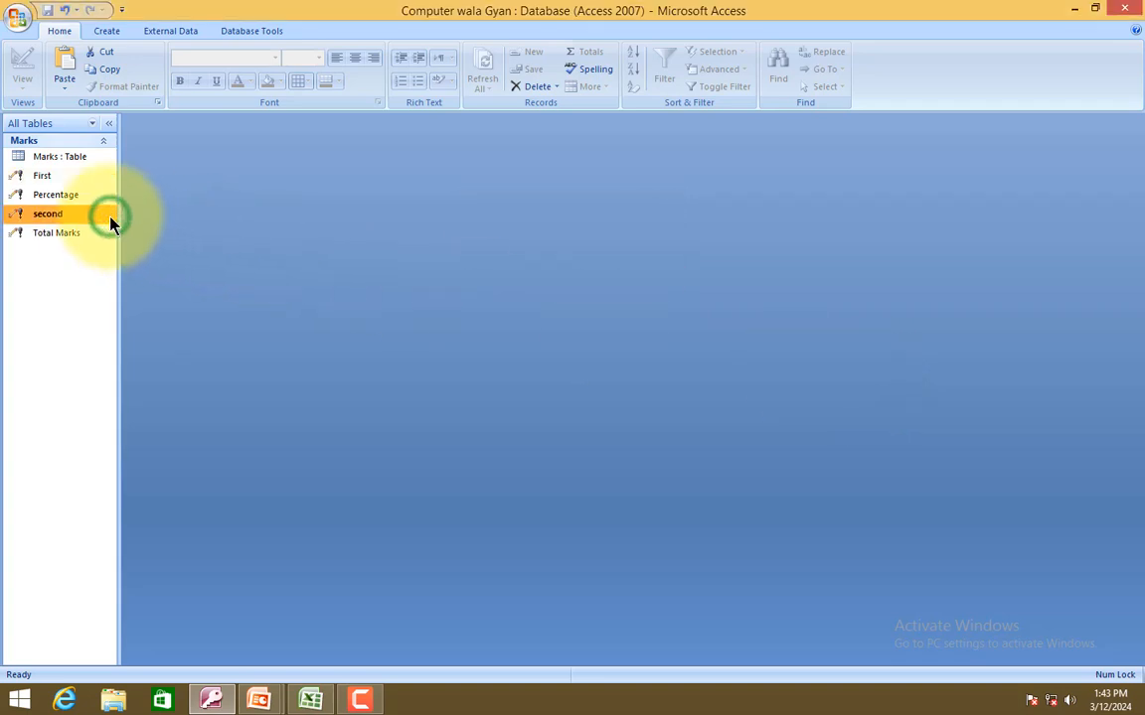
pyautogui.rightClick(105, 222)
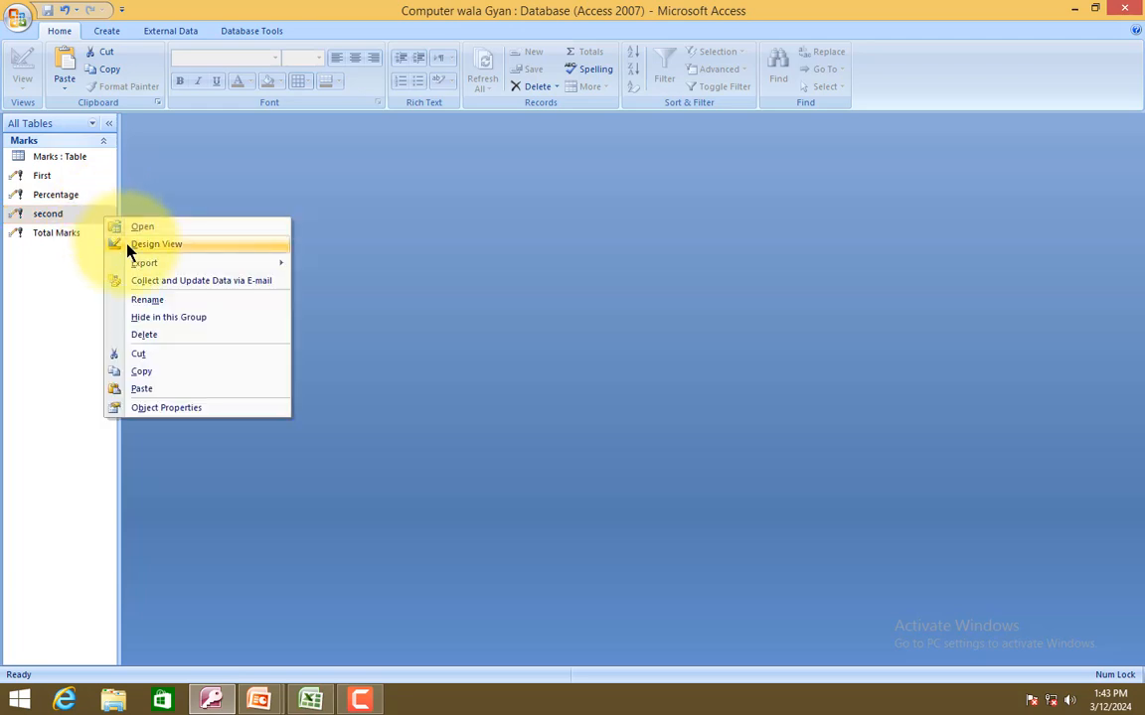
pyautogui.click(127, 248)
pyautogui.click(216, 504)
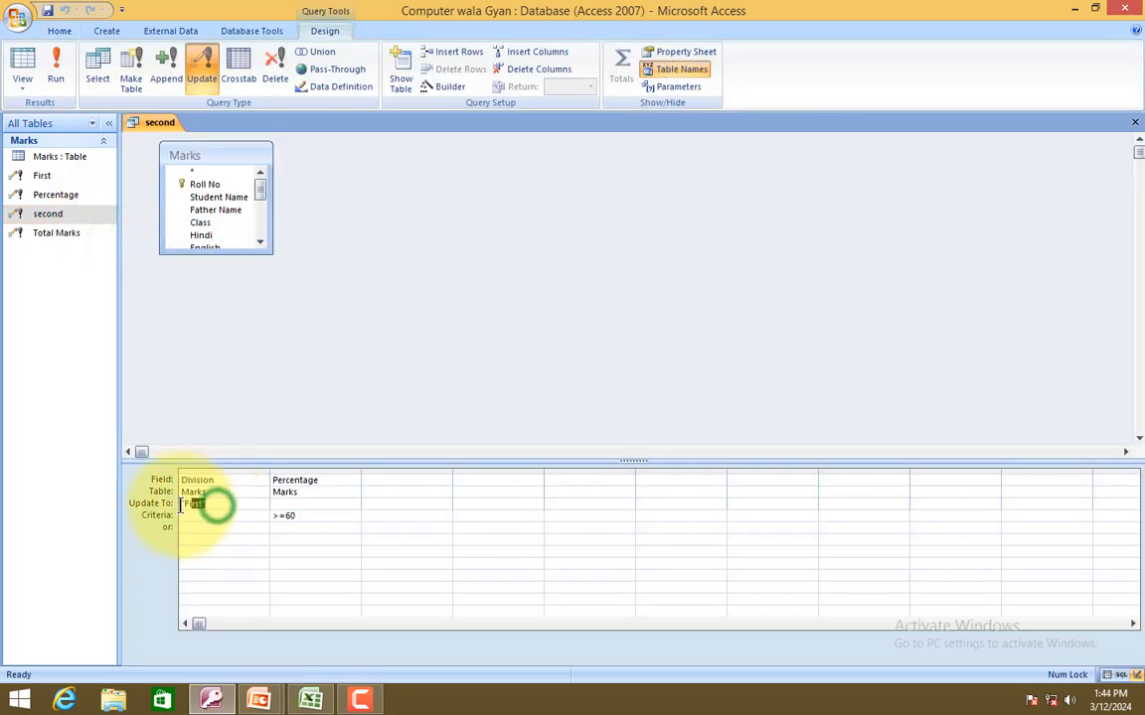
pyautogui.moveTo(179, 506); pyautogui.dragTo(177, 505)
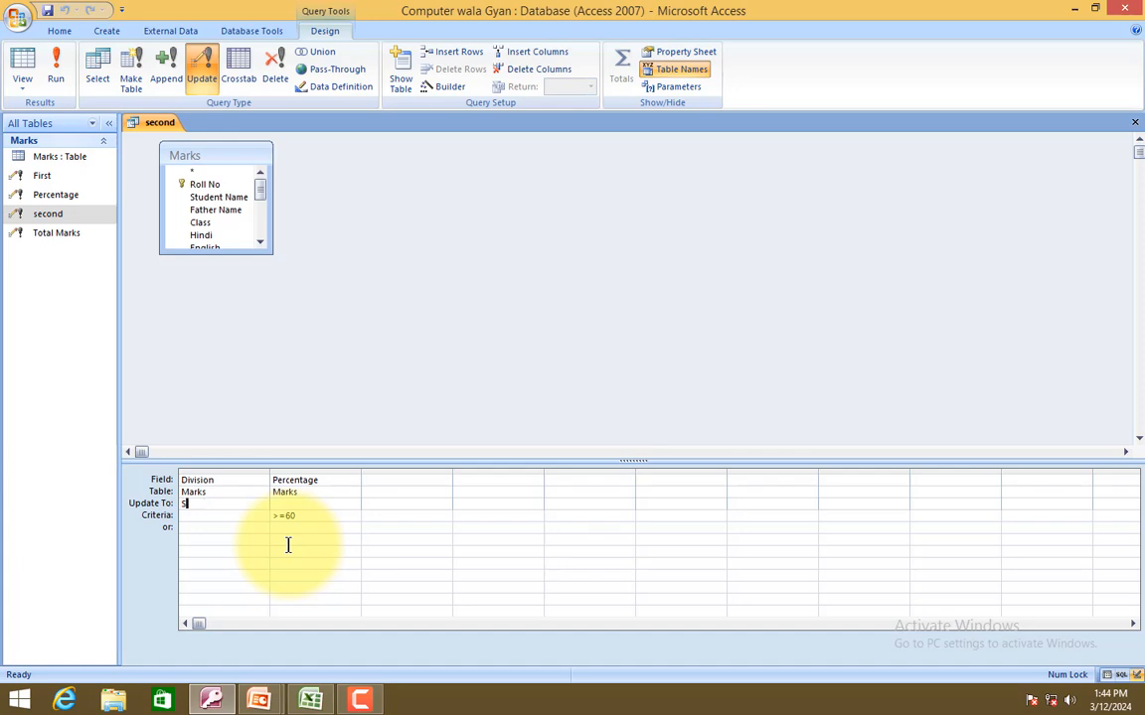
pyautogui.write('Second')
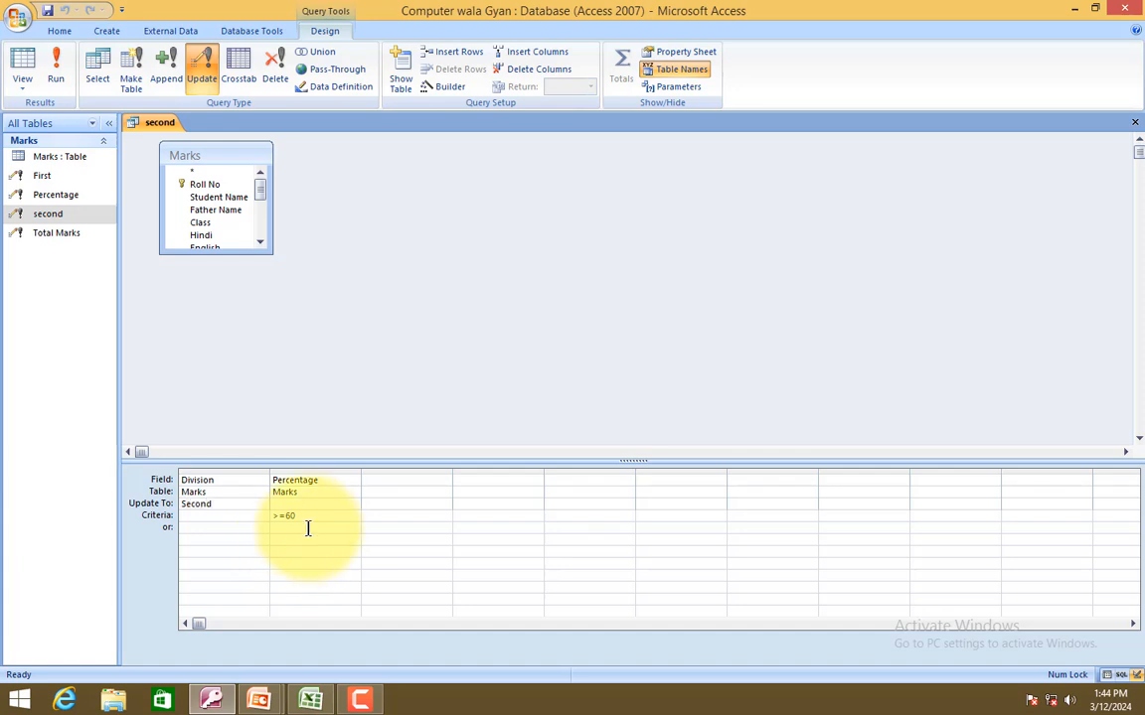
# Set the Percentage criteria of the second query to >=45, then close the query with its changes saved.
pyautogui.moveTo(309, 516); pyautogui.dragTo(255, 511)
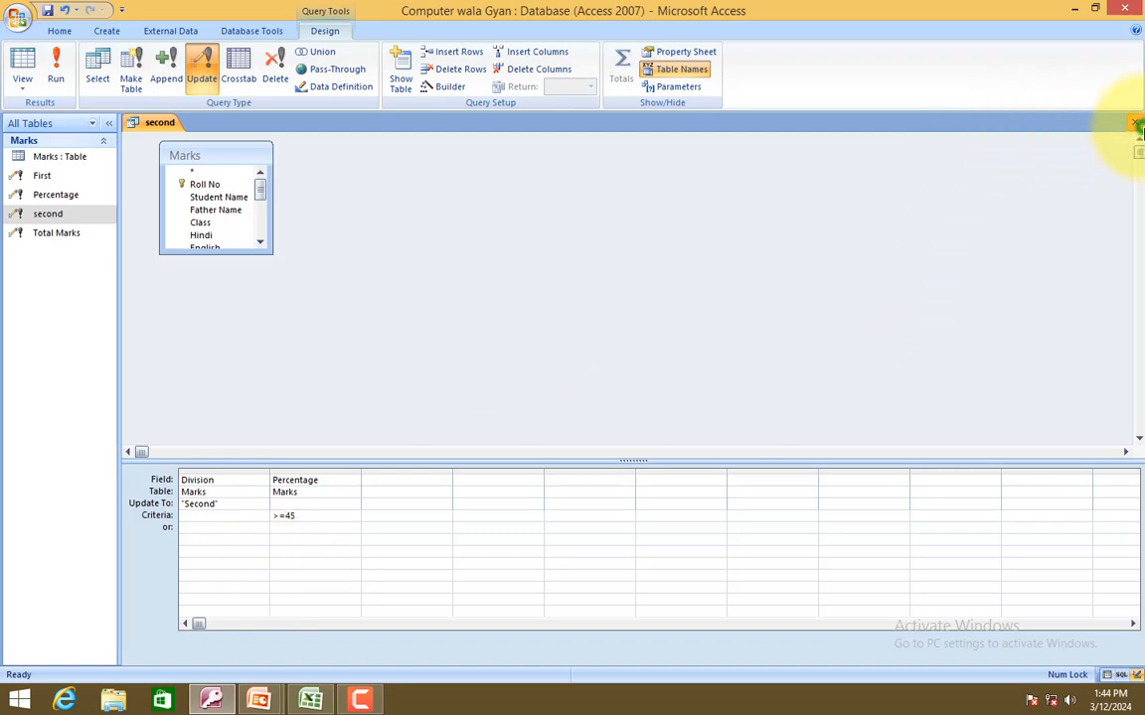
pyautogui.click(1136, 123)
pyautogui.click(506, 390)
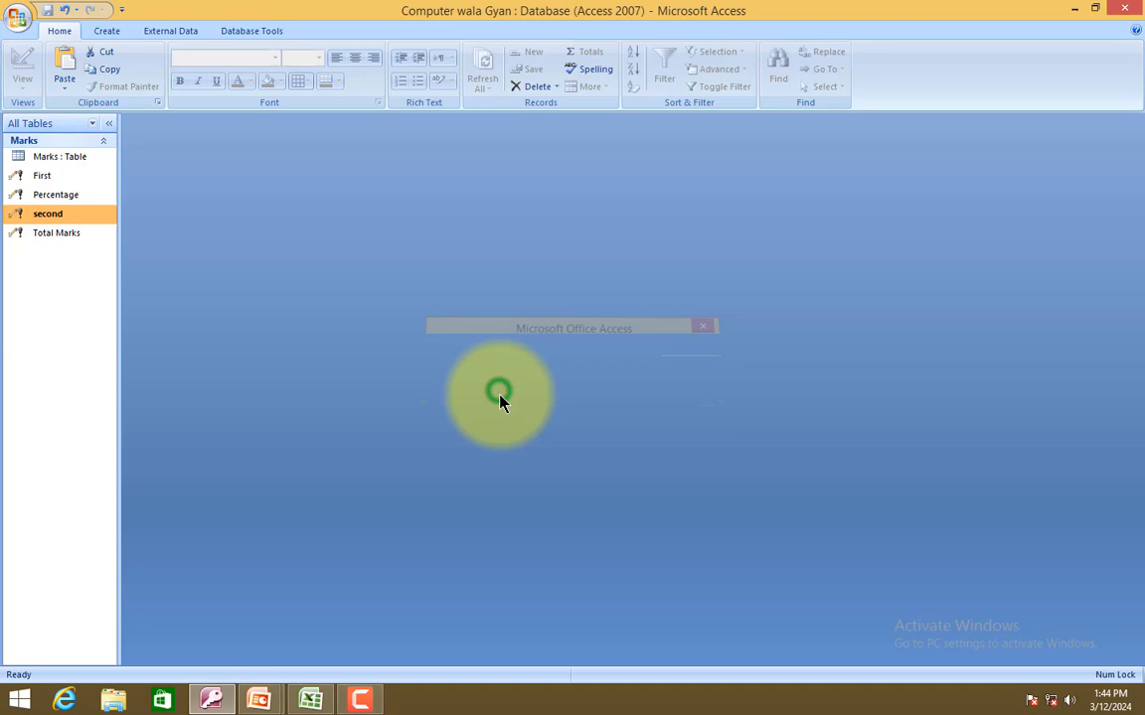
# Duplicate the second query, naming the copy Third.
pyautogui.click(46, 215)
pyautogui.hotkey('ctrl', 'c')
pyautogui.hotkey('ctrl', 'v')
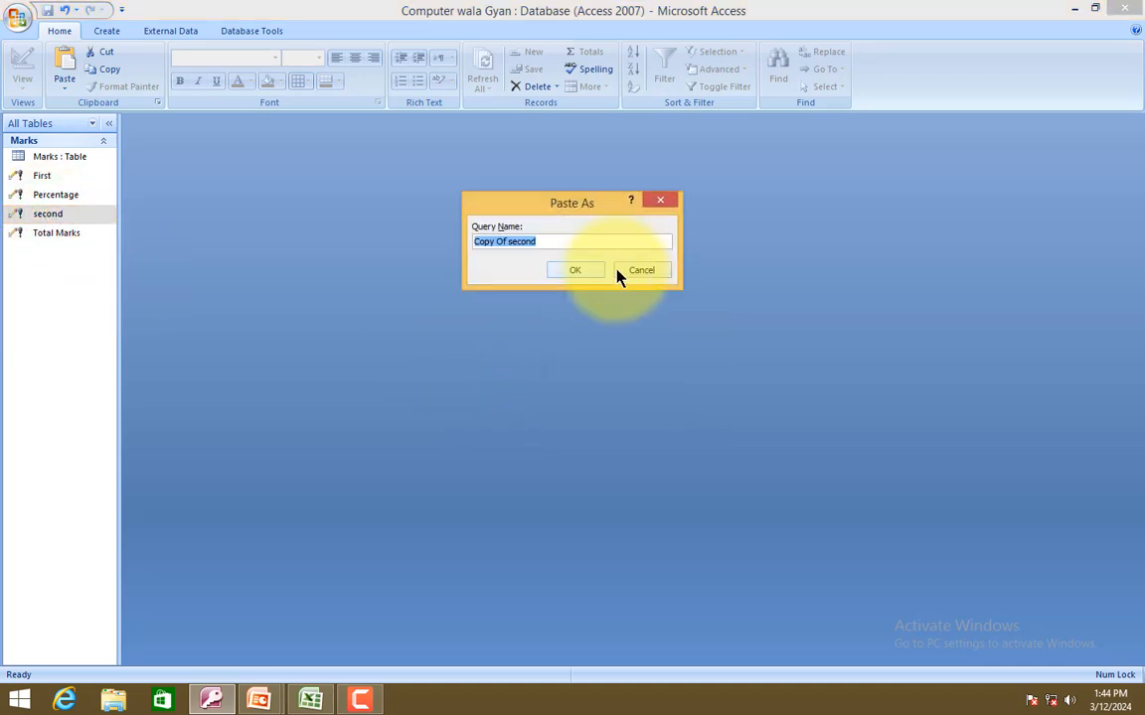
pyautogui.write('Thr')
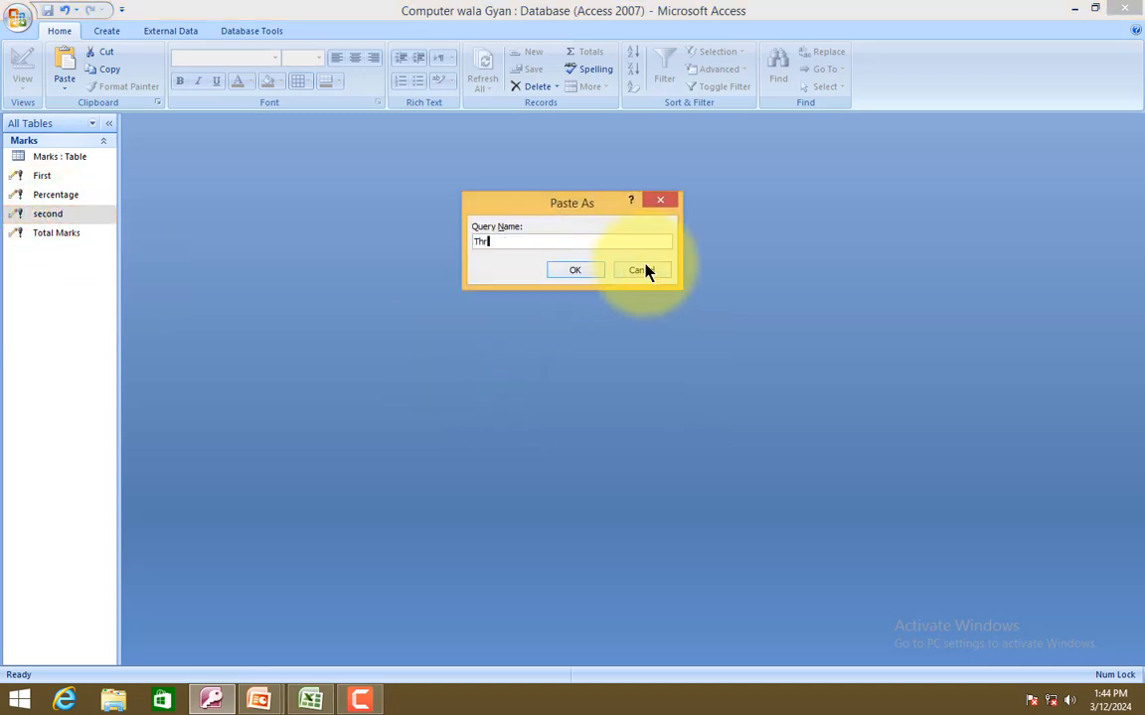
pyautogui.press('BackSpace')
pyautogui.write('ird')
pyautogui.press('Return')
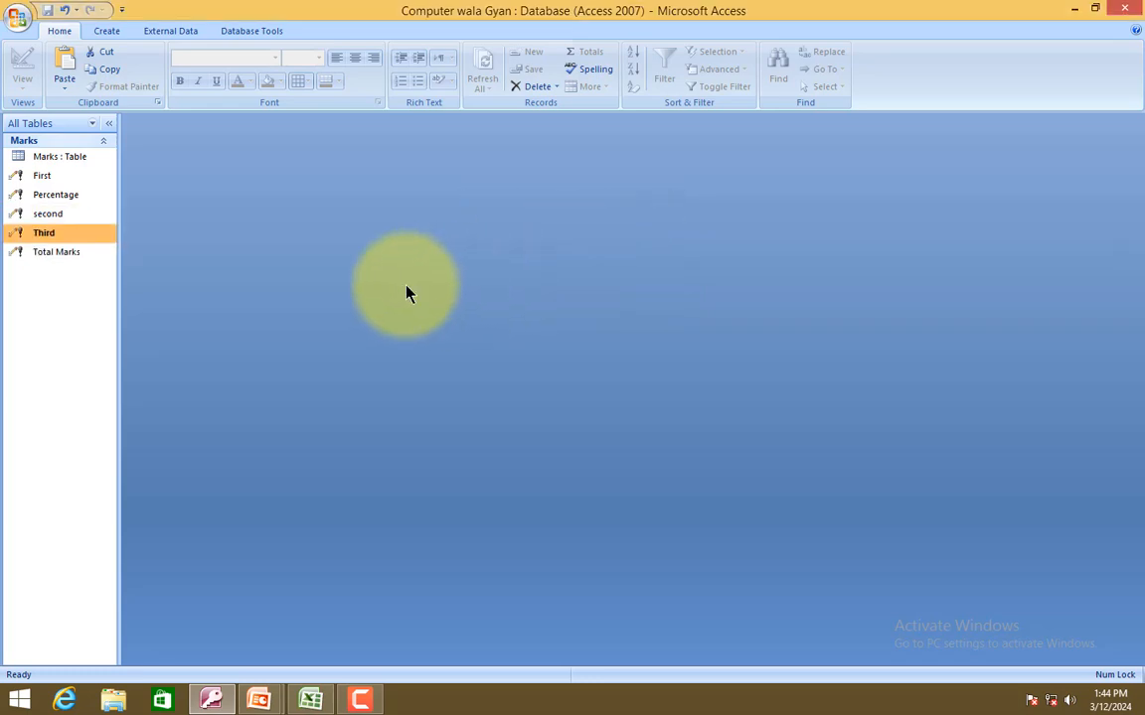
# Open the Third query in Design view and set the Division field's Update To value to Third.
pyautogui.rightClick(97, 231)
pyautogui.click(157, 256)
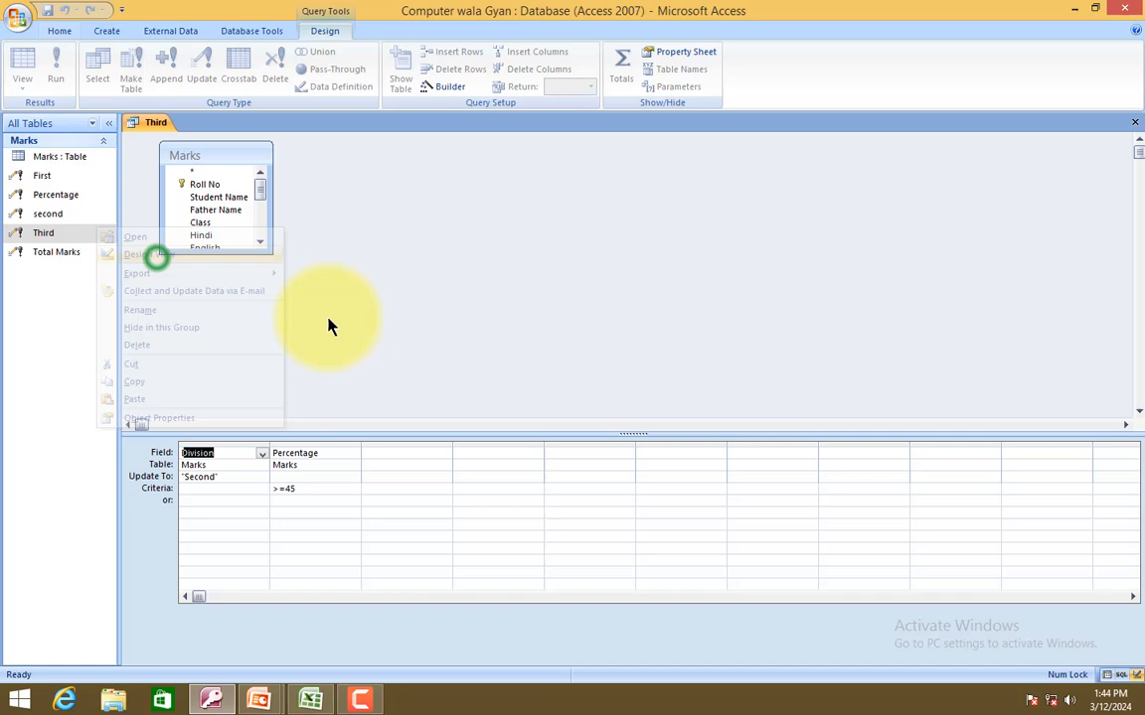
pyautogui.doubleClick(234, 477)
pyautogui.write('Third')
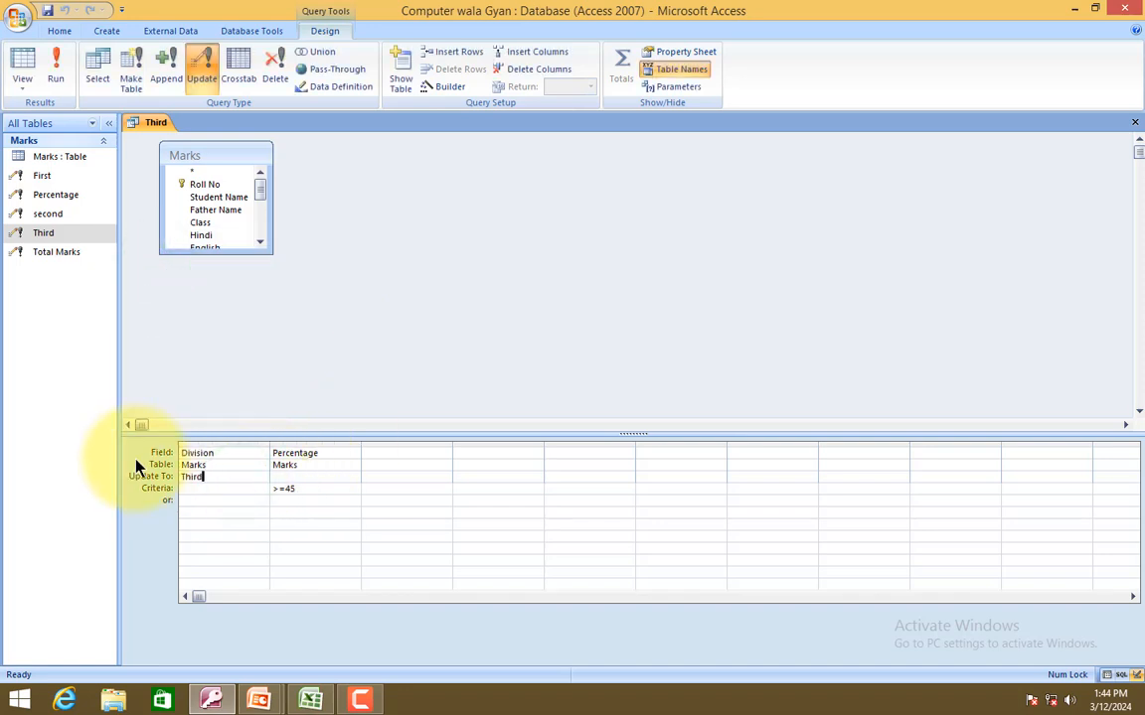
# Set the Percentage criteria of the Third query to >=33, then close the query with its changes saved.
pyautogui.click(296, 489)
pyautogui.press('BackSpace')
pyautogui.press('BackSpace')
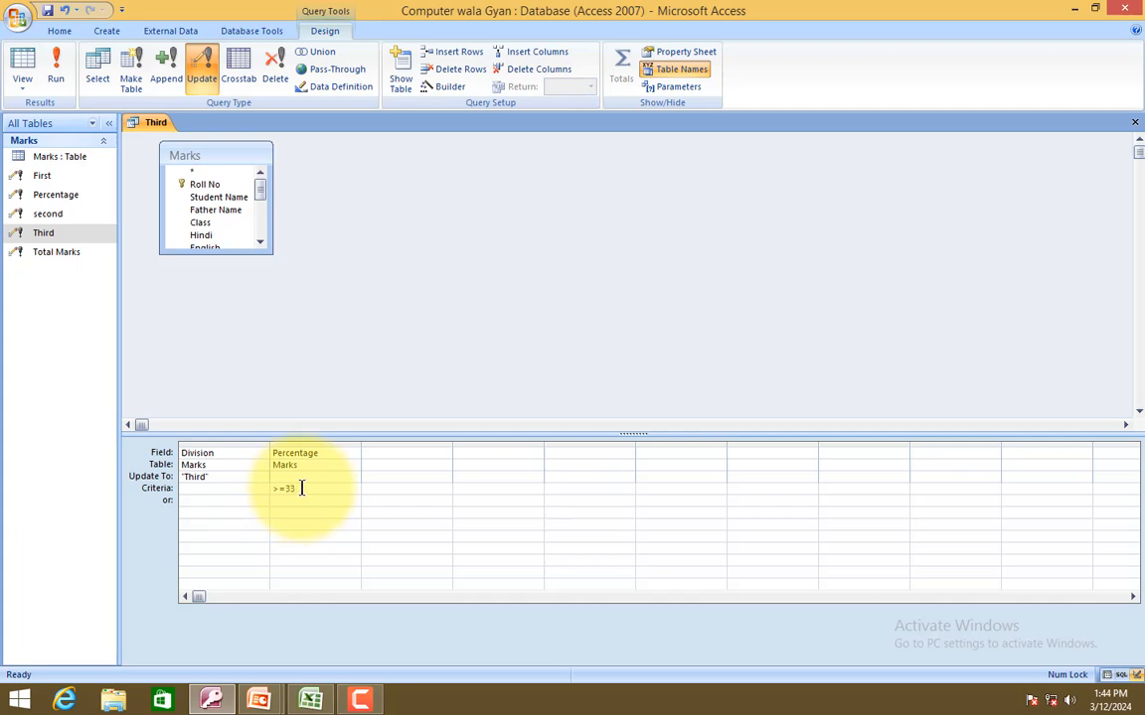
pyautogui.click(1135, 122)
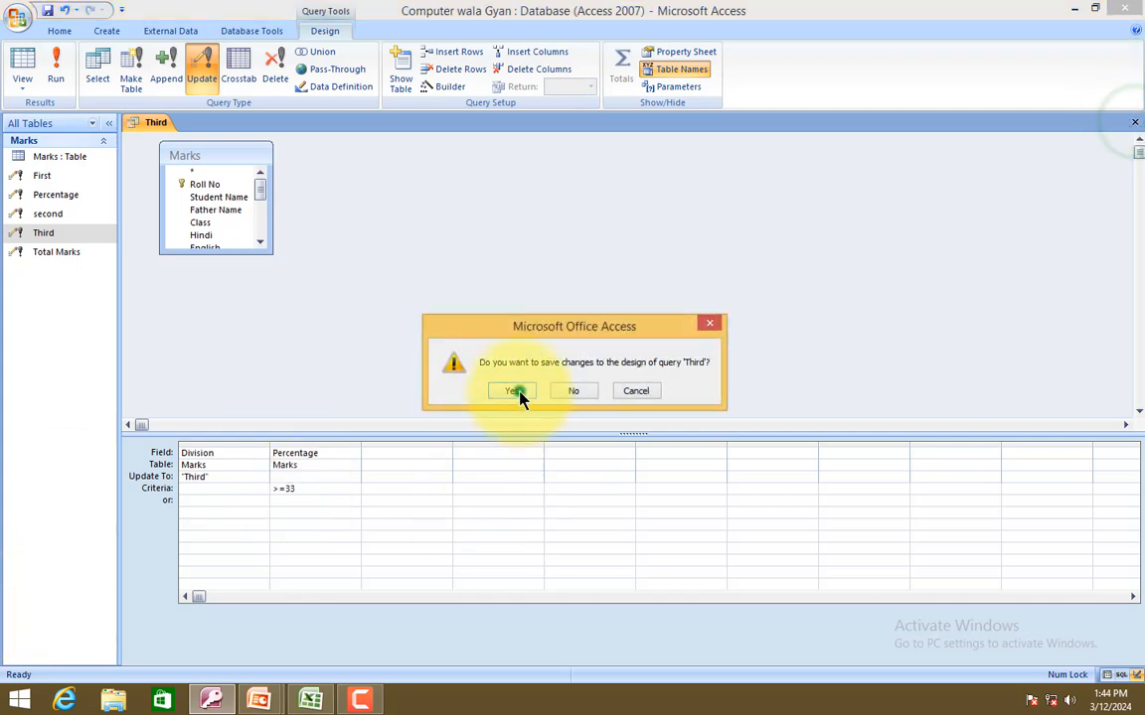
pyautogui.click(518, 392)
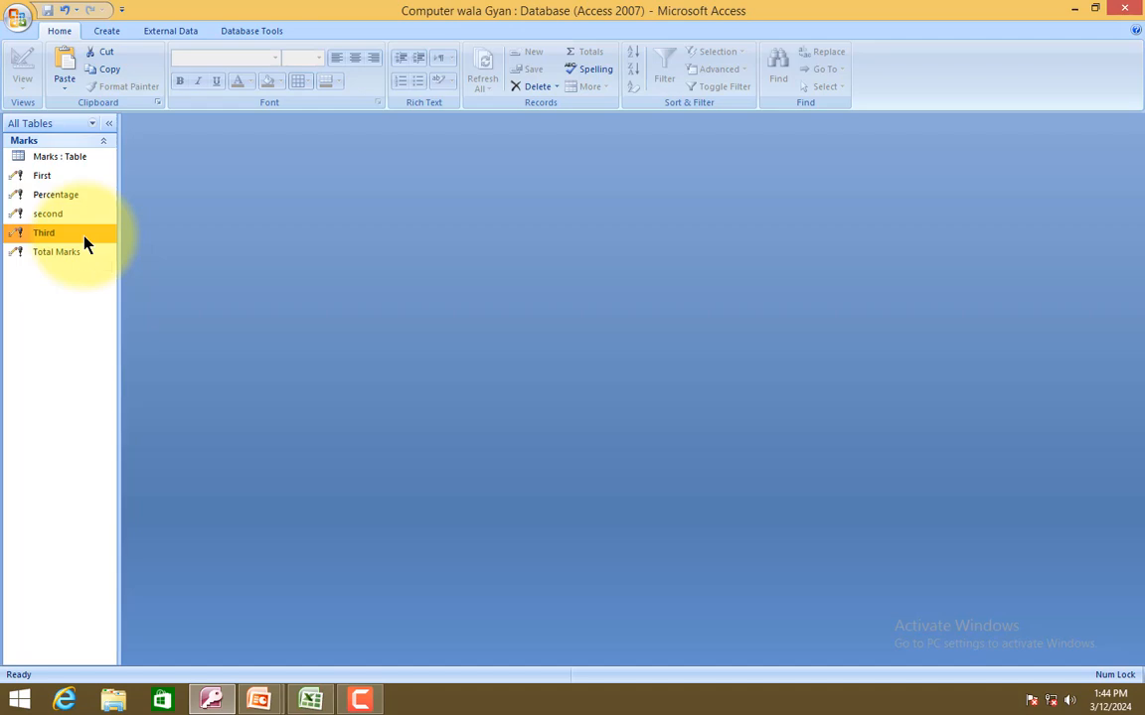
# Duplicate the Third query, naming the copy Fail.
pyautogui.hotkey('ctrl', 'c')
pyautogui.hotkey('ctrl', 'v')
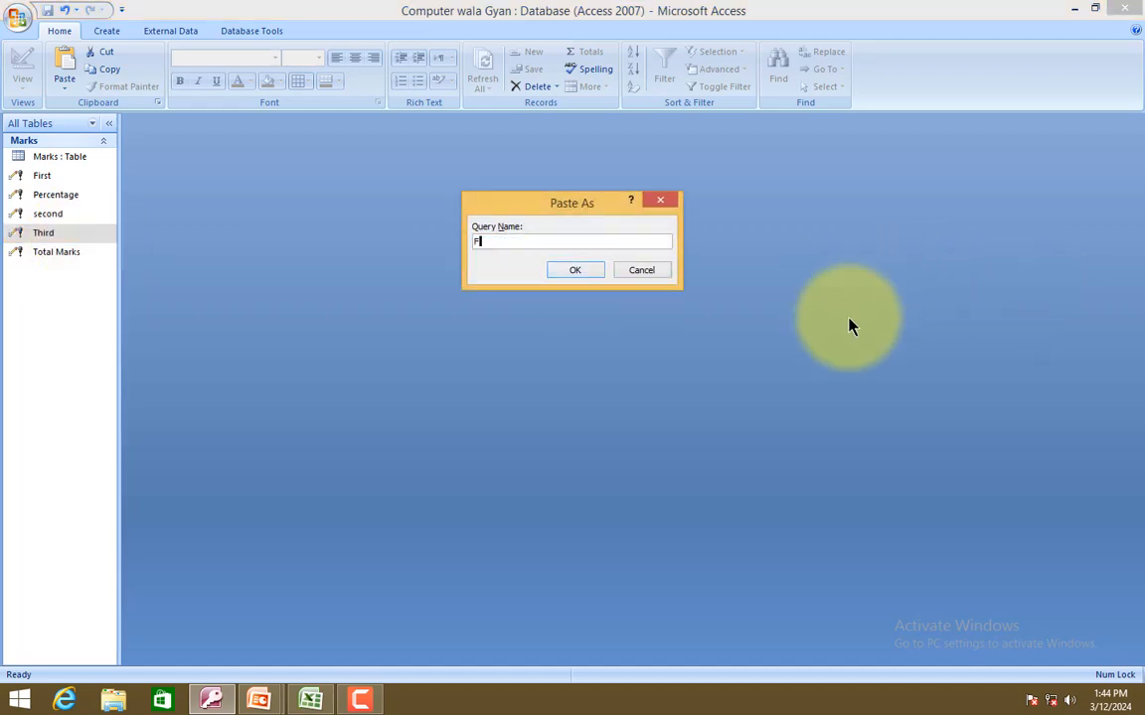
pyautogui.write('Fail')
pyautogui.press('Return')
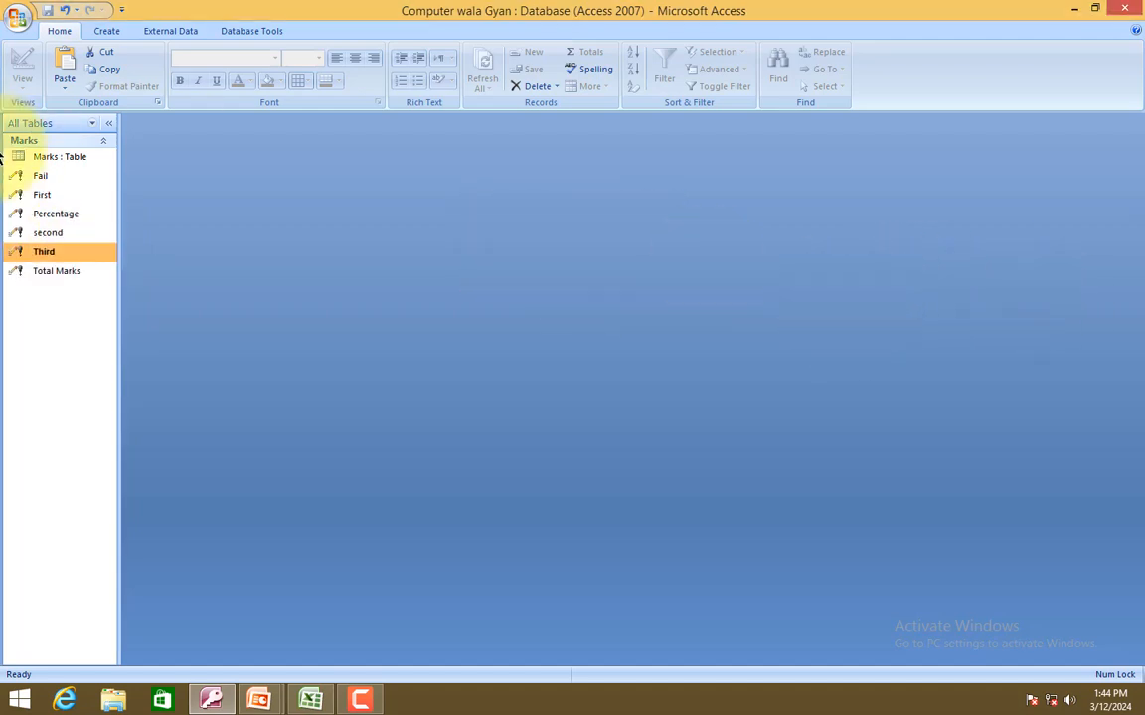
# Open the Fail query in Design view and set the Division field's Update To value to Fail.
pyautogui.click(80, 179)
pyautogui.rightClick(80, 179)
pyautogui.click(129, 203)
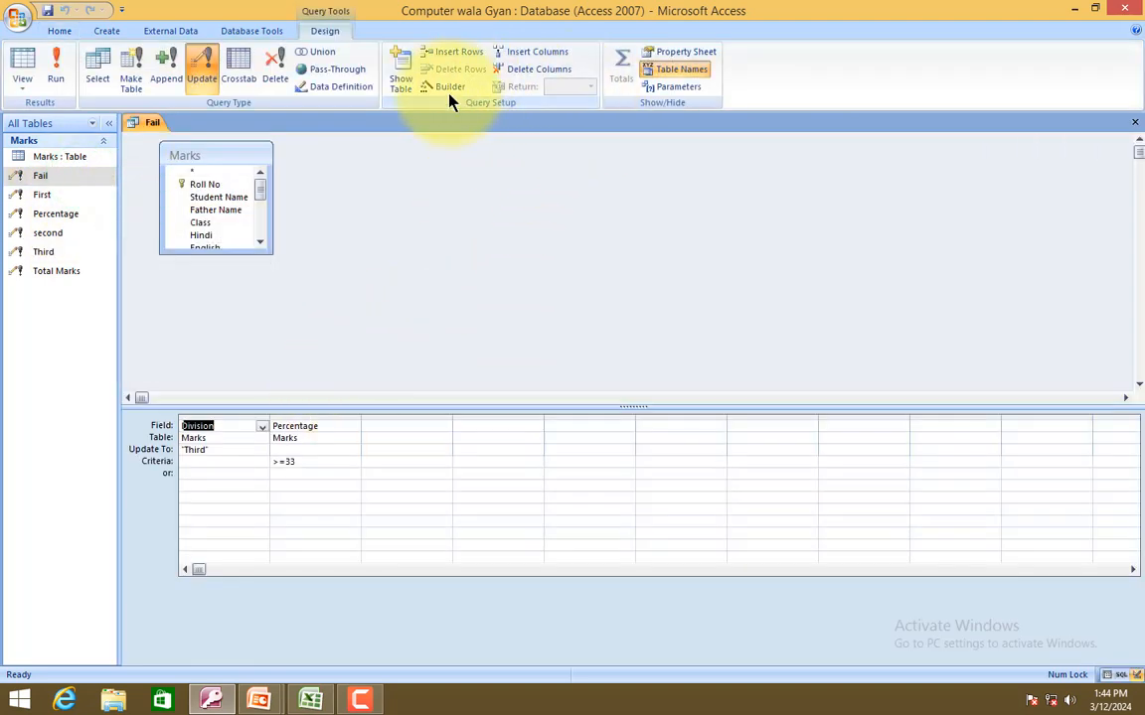
pyautogui.doubleClick(220, 449)
pyautogui.write('Fa')
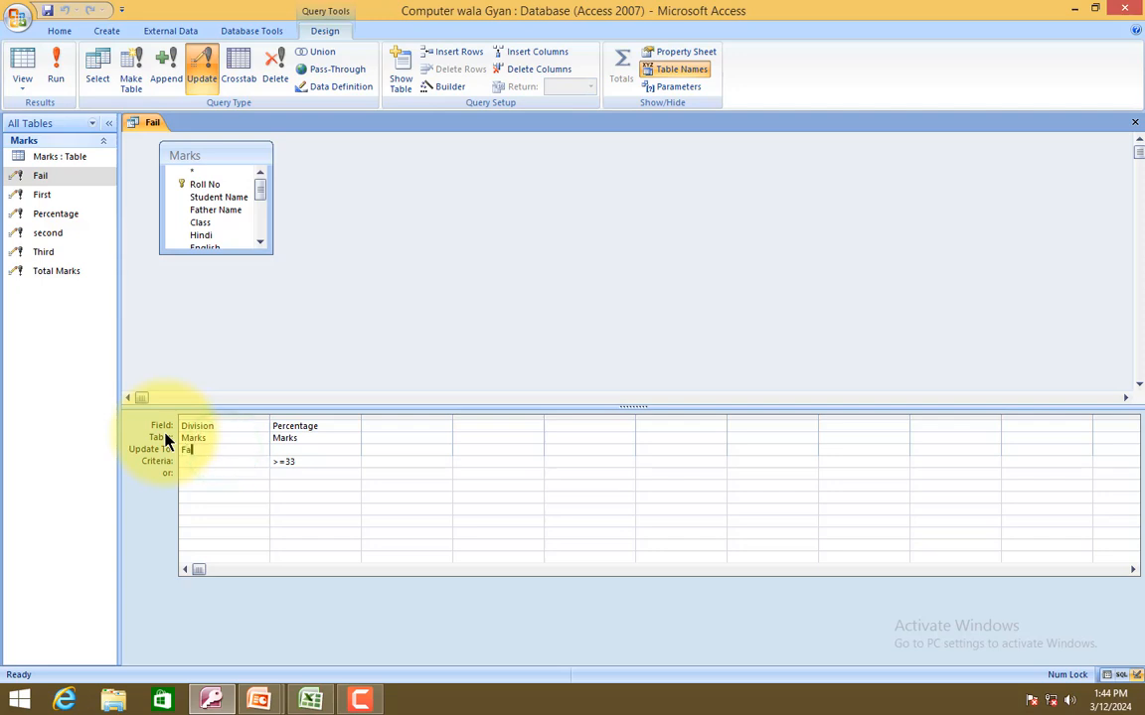
pyautogui.write('il')
# Set the Percentage criteria of the Fail query to <33, then close the query with its changes saved.
pyautogui.moveTo(281, 461); pyautogui.dragTo(314, 461)
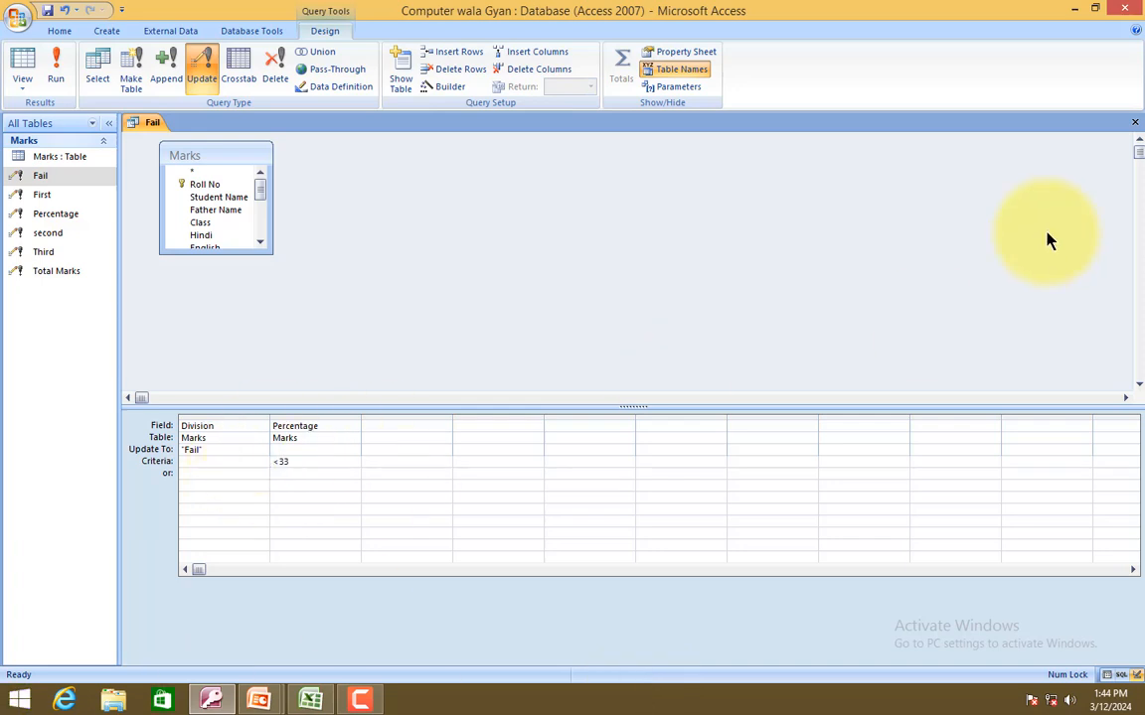
pyautogui.click(1134, 123)
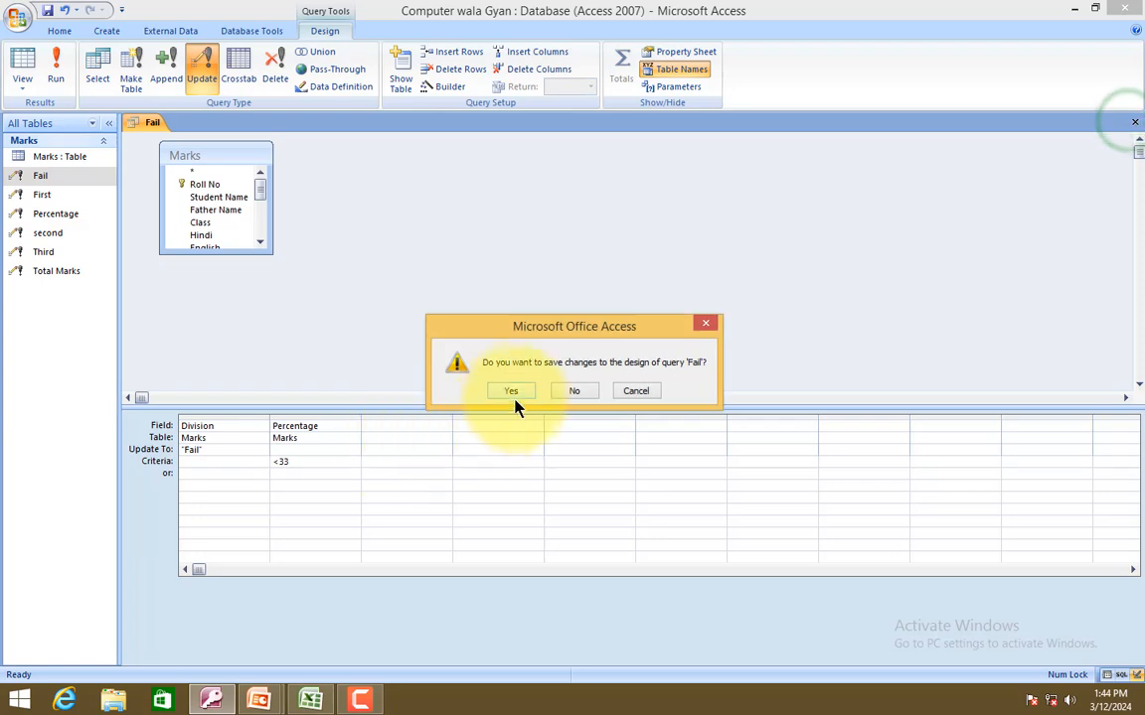
pyautogui.click(515, 389)
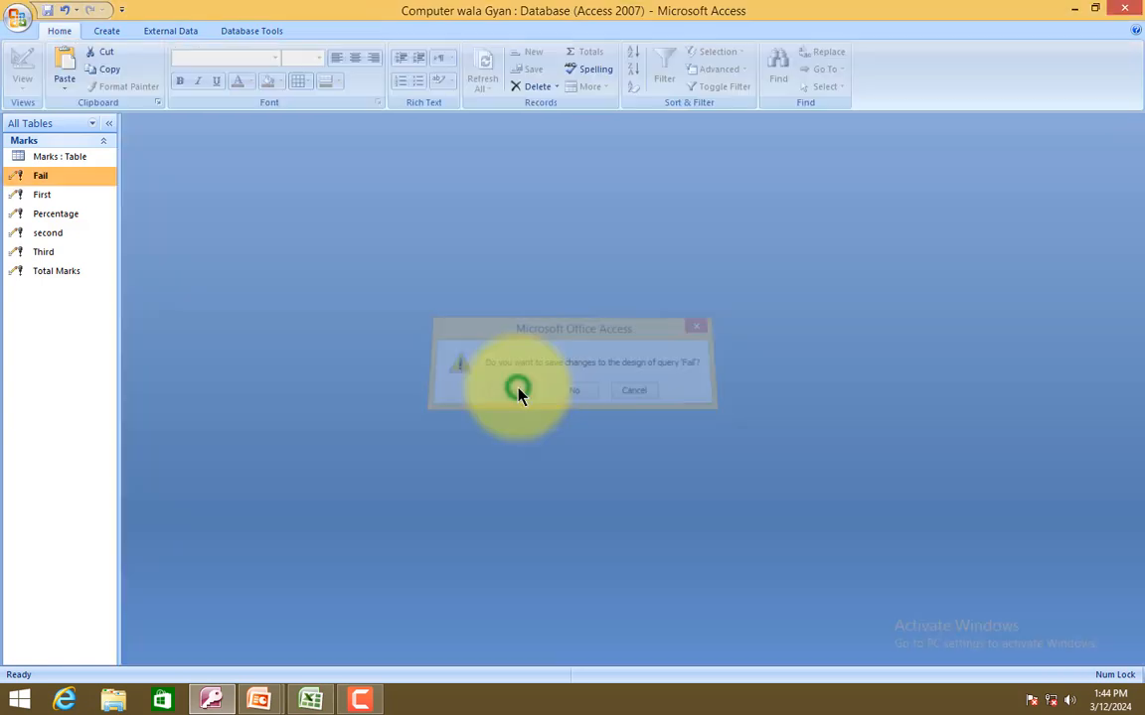
# Open the Marks table to check its Division column, then close it.
pyautogui.doubleClick(82, 156)
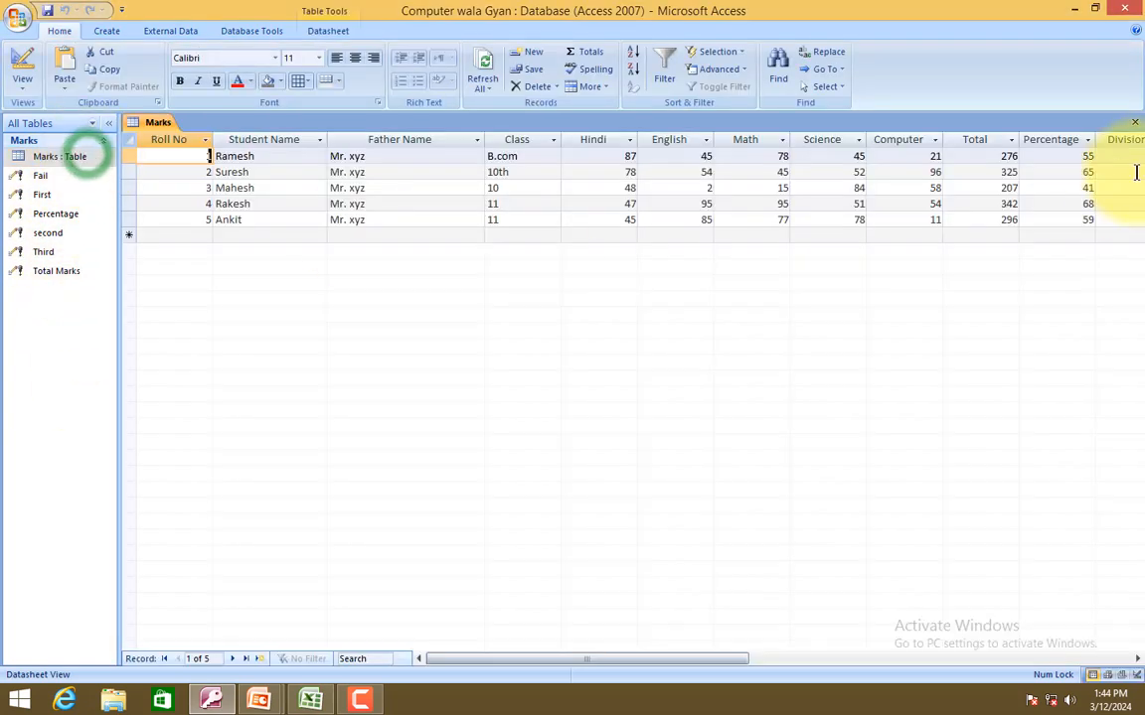
pyautogui.moveTo(702, 664); pyautogui.dragTo(1012, 376)
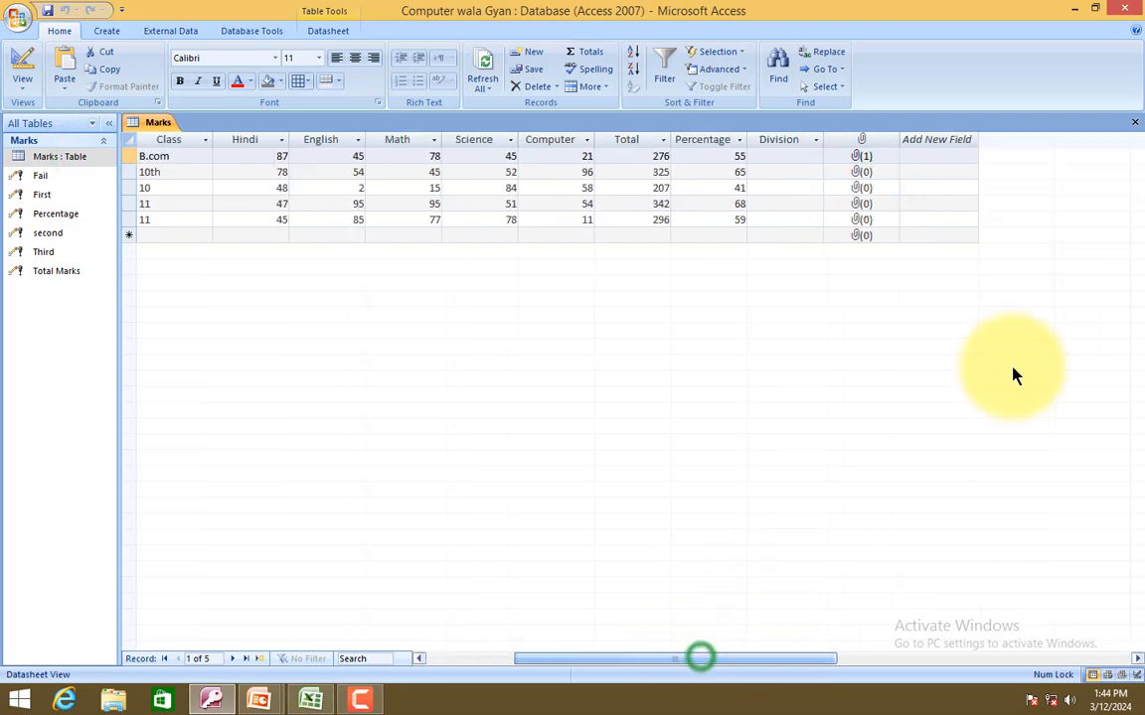
pyautogui.click(1134, 122)
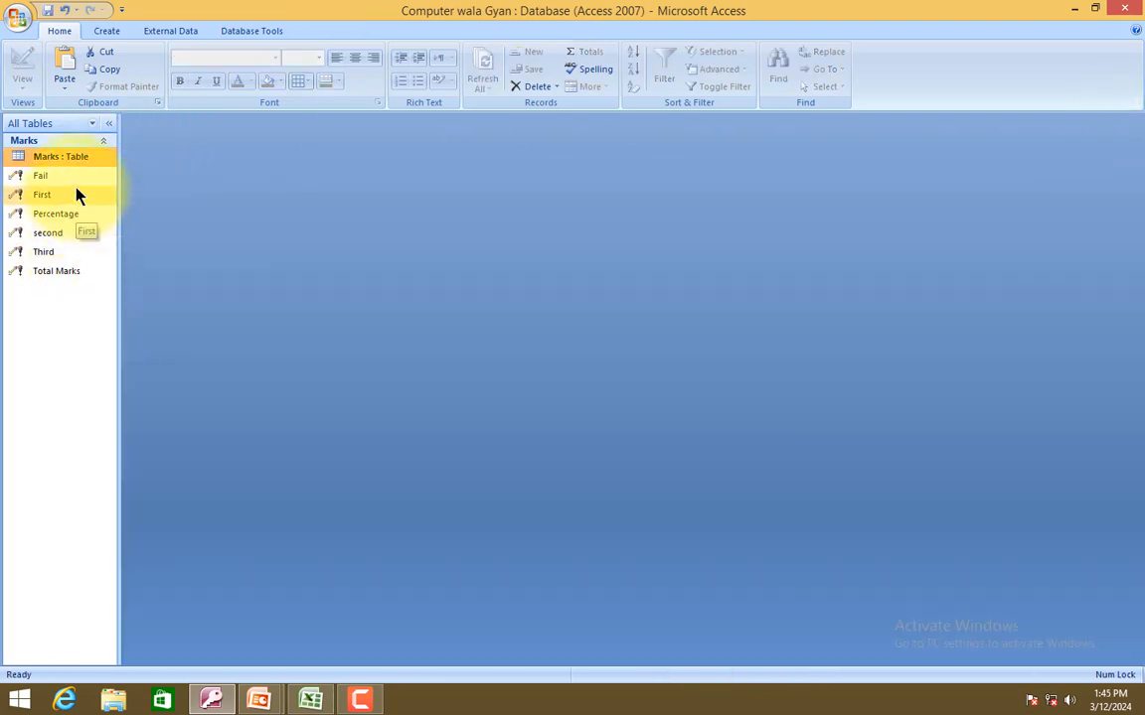
# Run the First and second update queries on the Marks table.
pyautogui.click(76, 195)
pyautogui.doubleClick(76, 195)
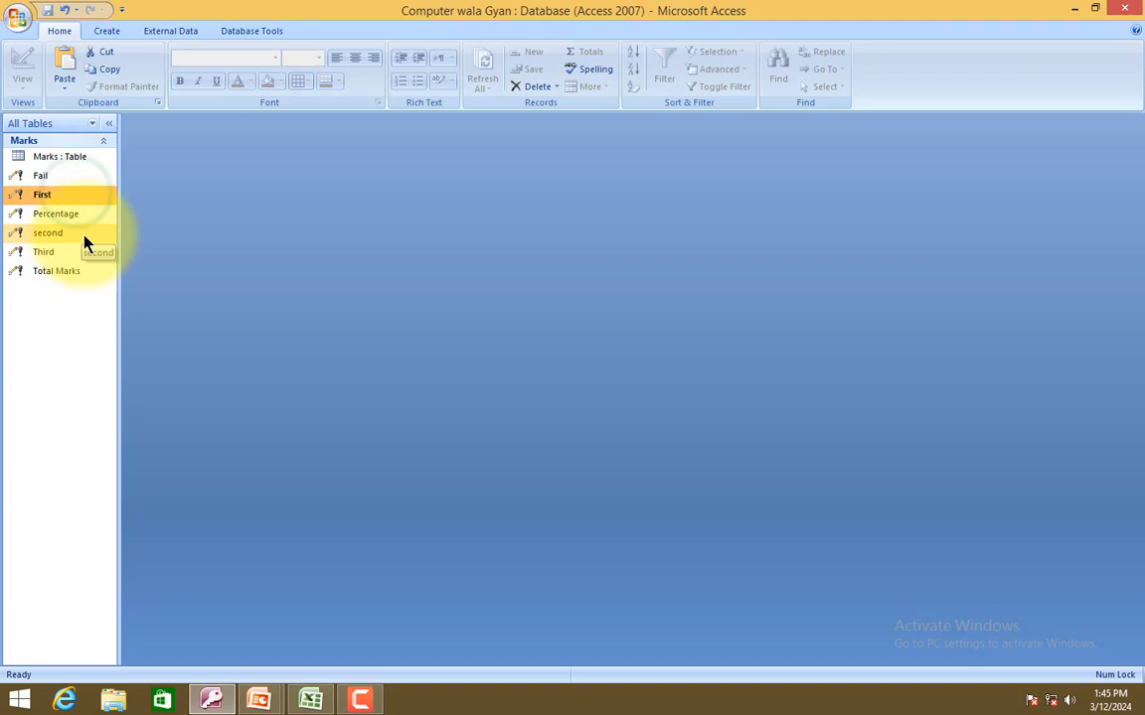
pyautogui.press('Return')
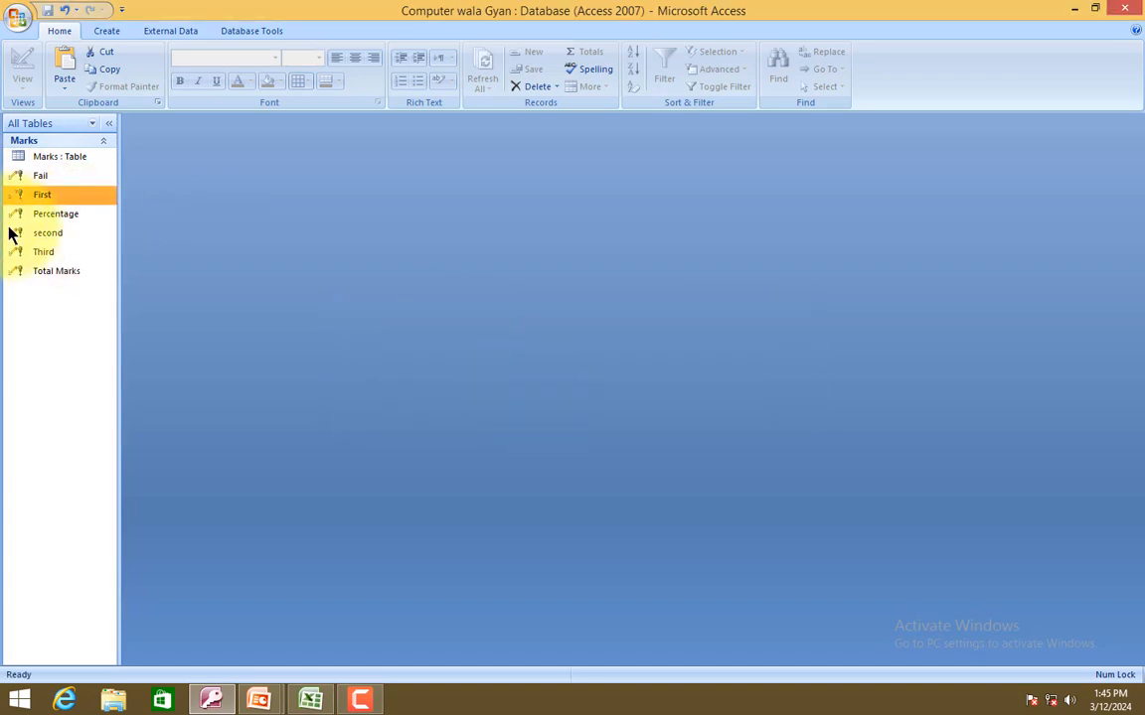
pyautogui.click(70, 238)
pyautogui.doubleClick(70, 239)
pyautogui.click(513, 426)
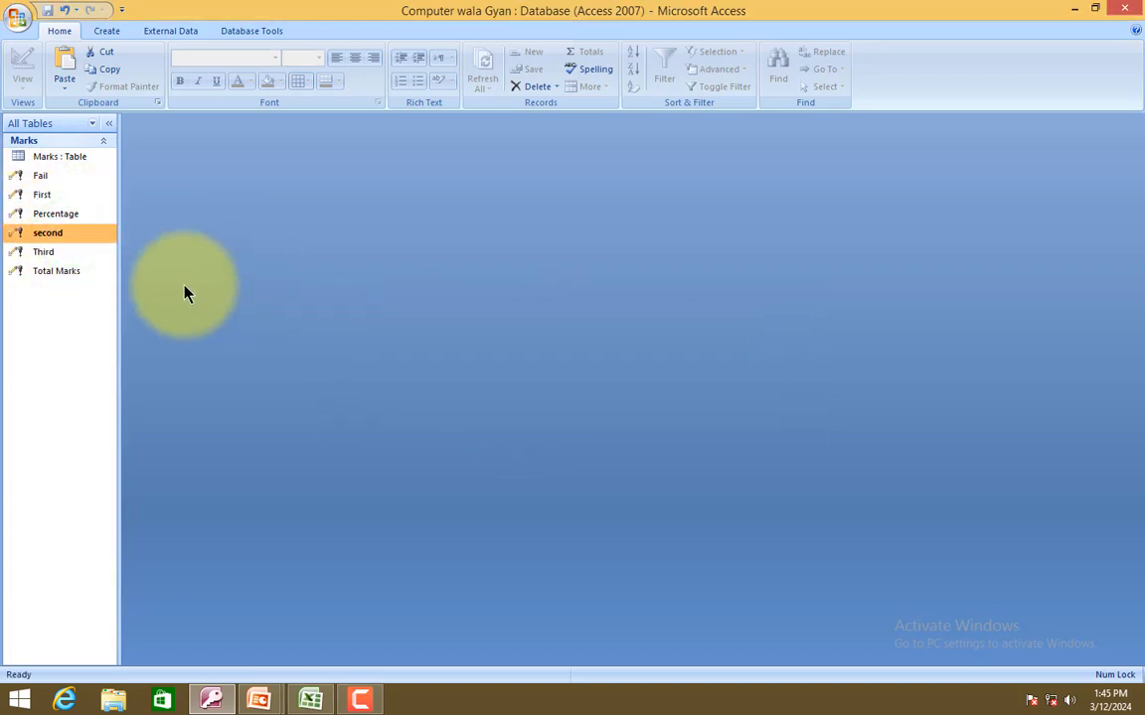
# Run the Third and Fail update queries on the Marks table.
pyautogui.click(92, 260)
pyautogui.press('Return')
pyautogui.press('Return')
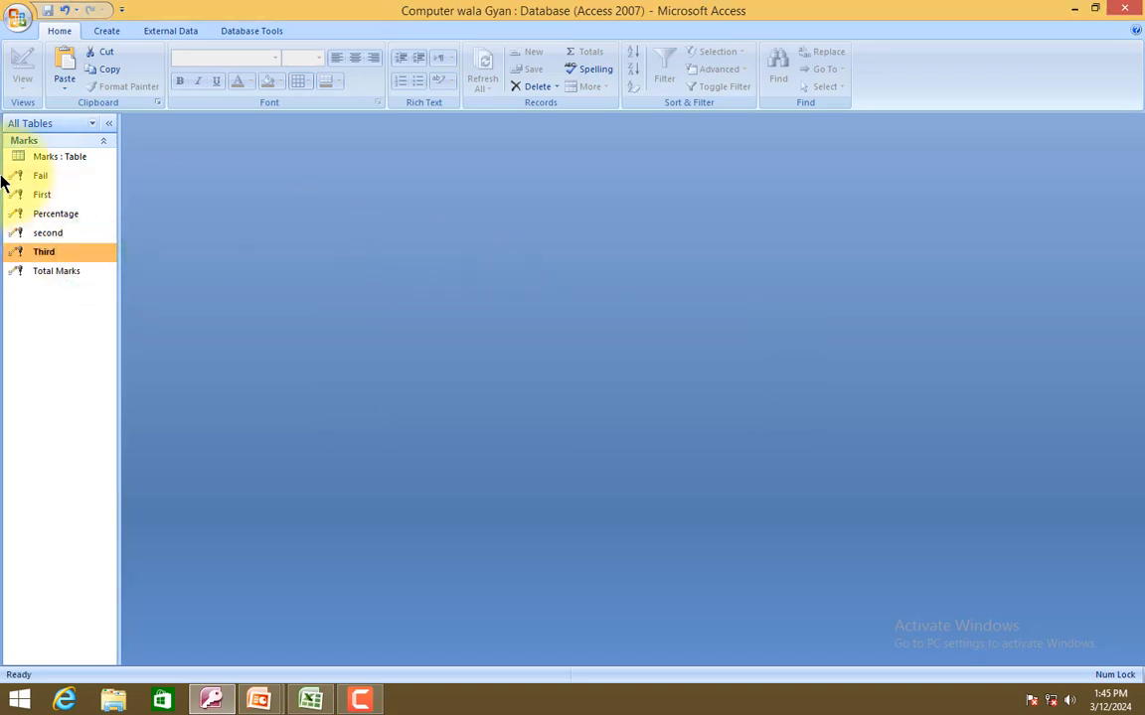
pyautogui.doubleClick(27, 176)
pyautogui.press('Return')
pyautogui.press('Return')
pyautogui.press('Return')
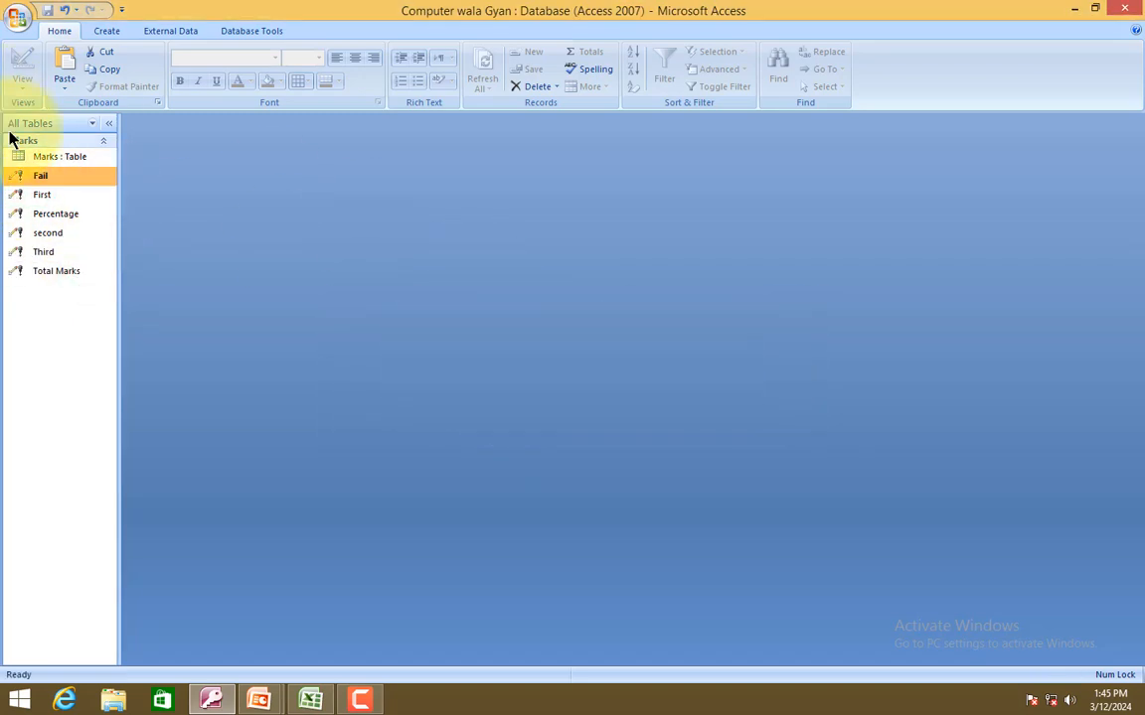
# Open the Marks table, compare each record's Division with its Percentage and the order of the division queries, then close the table.
pyautogui.click(50, 157)
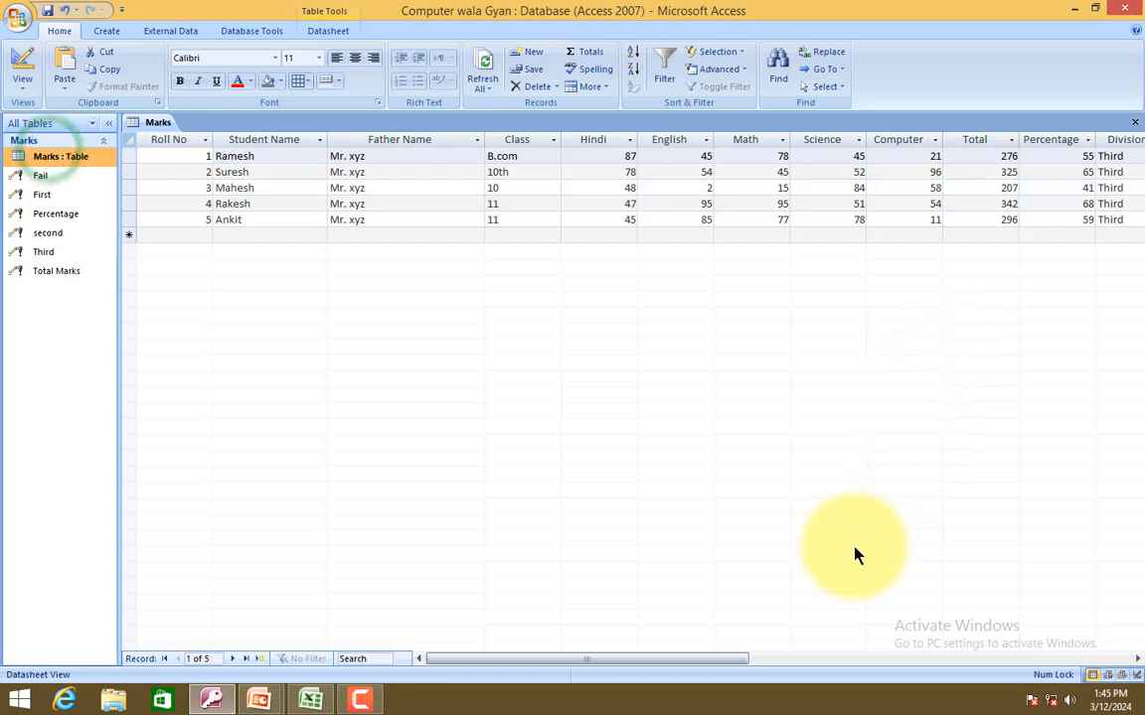
pyautogui.moveTo(671, 659); pyautogui.dragTo(715, 662)
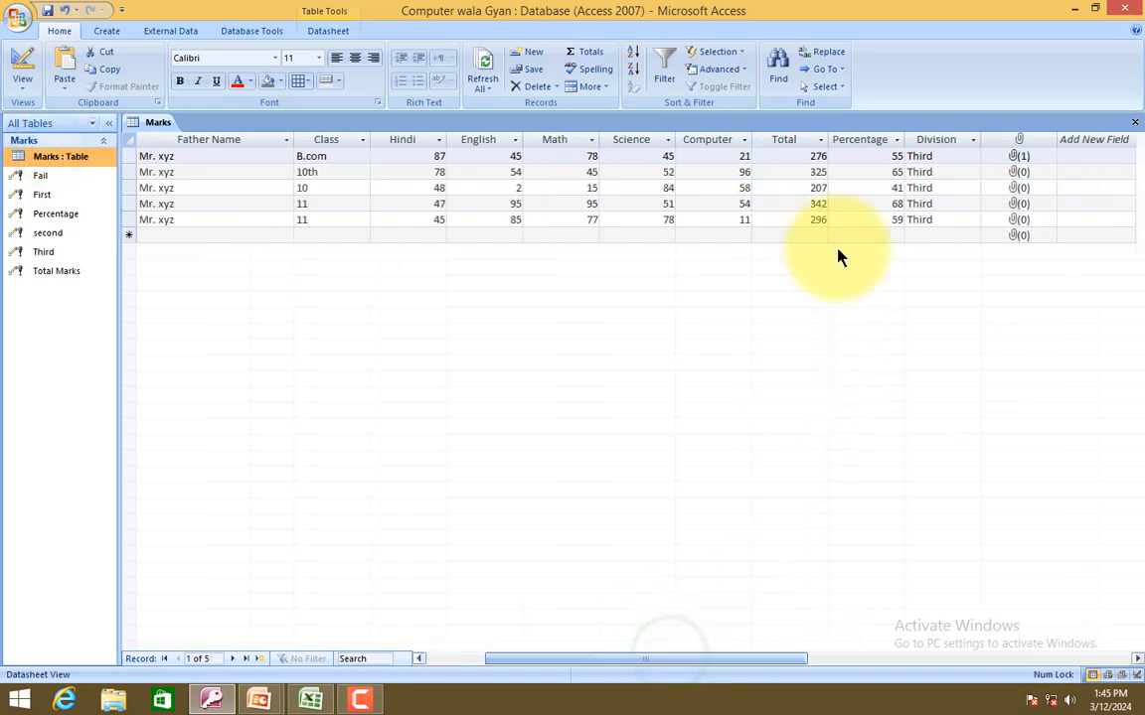
pyautogui.click(888, 157)
pyautogui.click(883, 174)
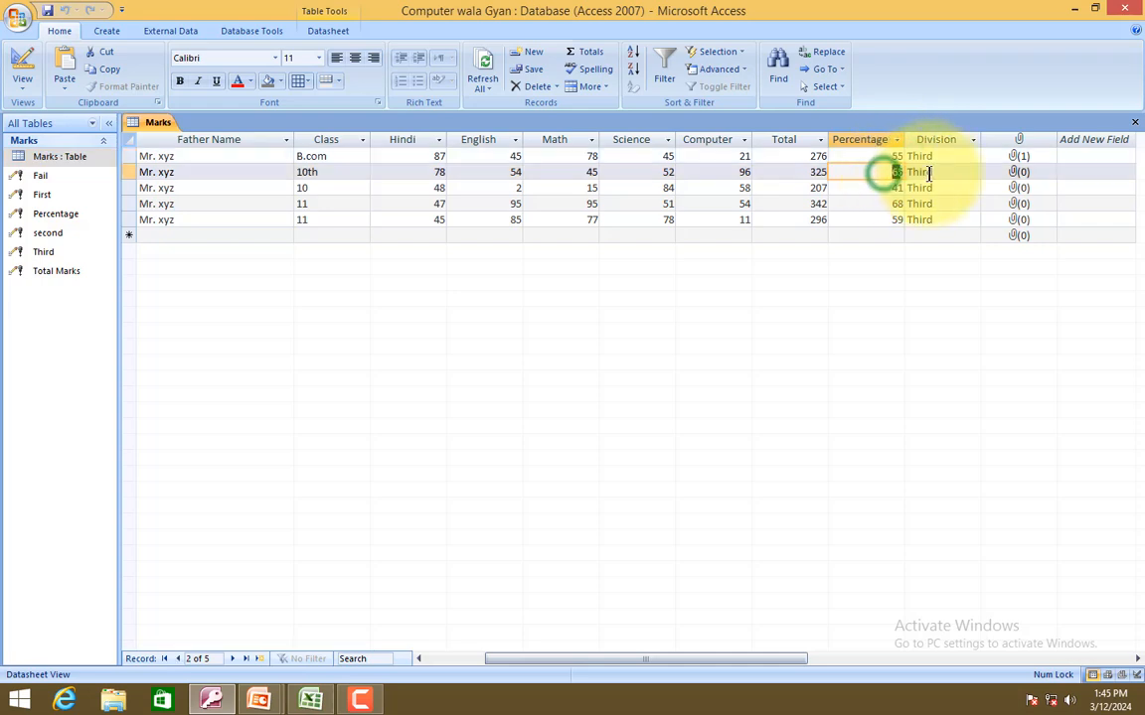
pyautogui.click(932, 173)
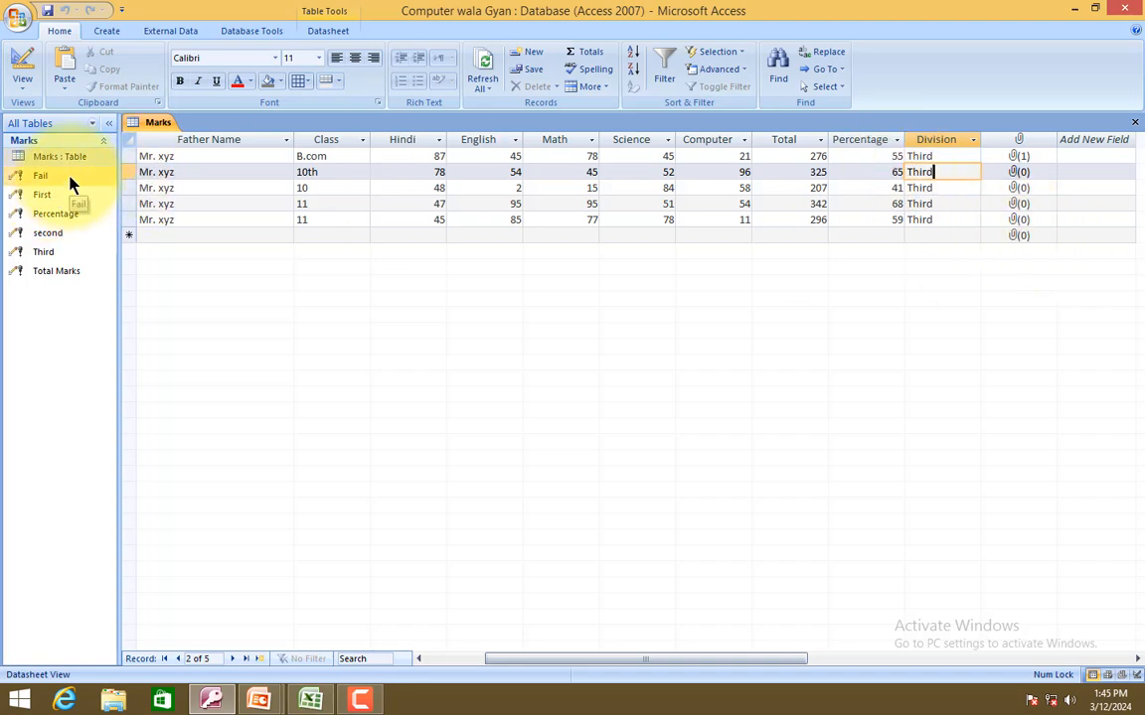
pyautogui.click(69, 233)
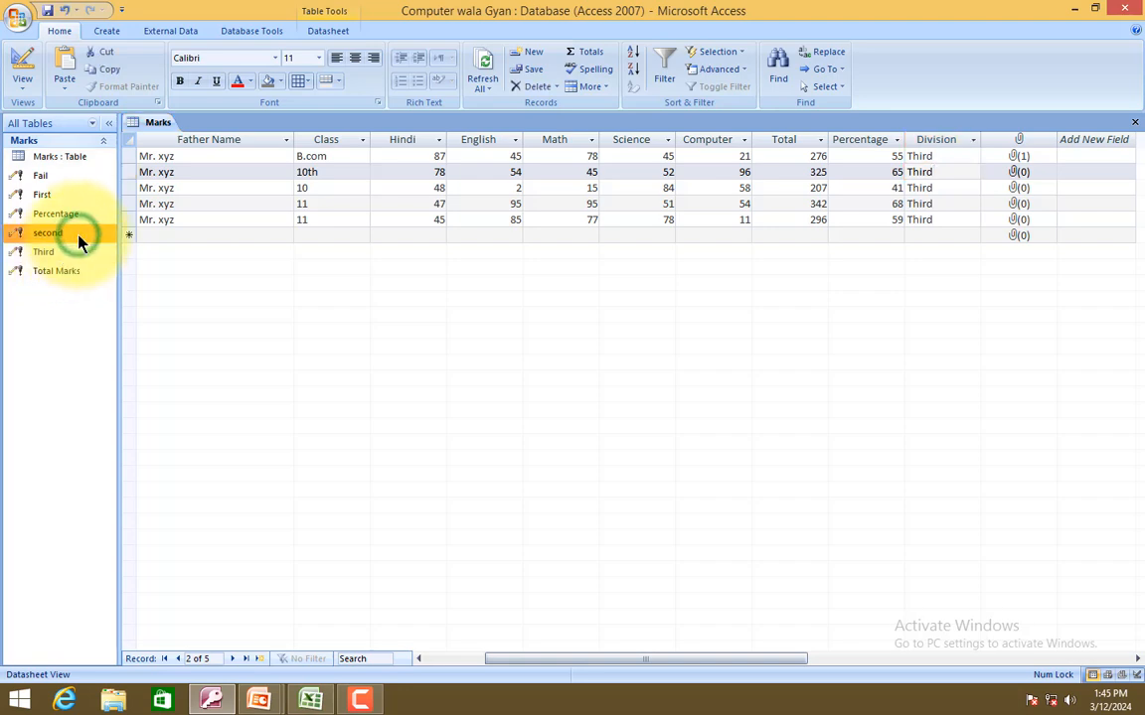
pyautogui.click(76, 255)
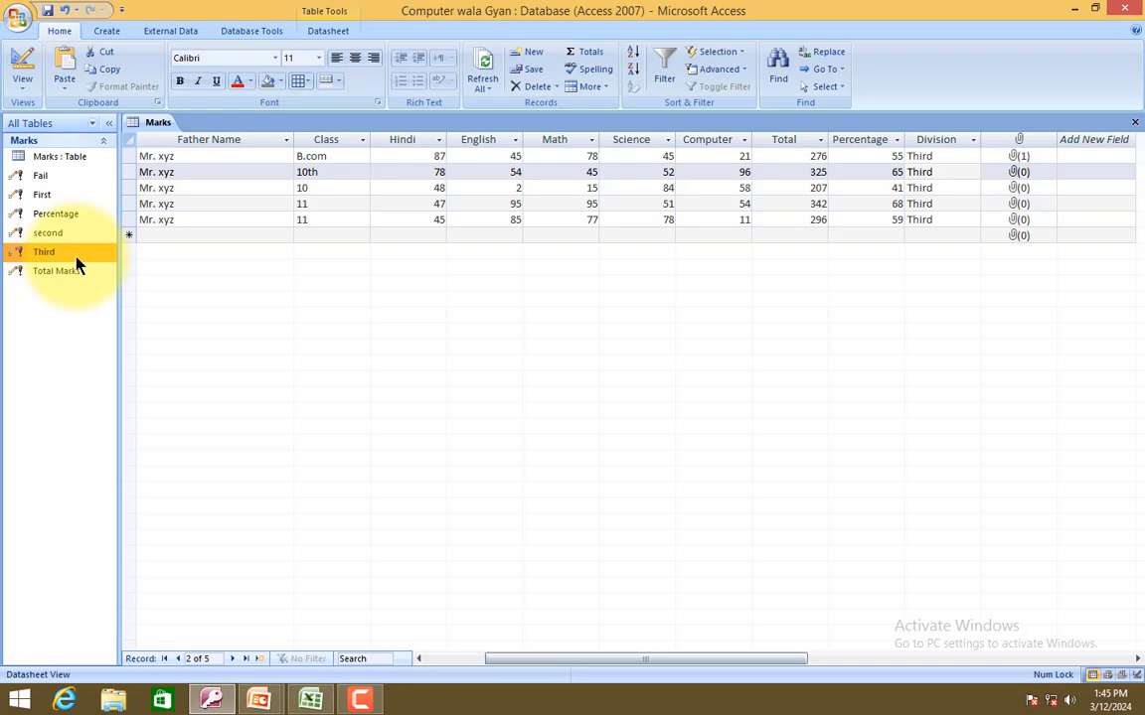
pyautogui.click(895, 220)
pyautogui.click(894, 204)
pyautogui.click(894, 188)
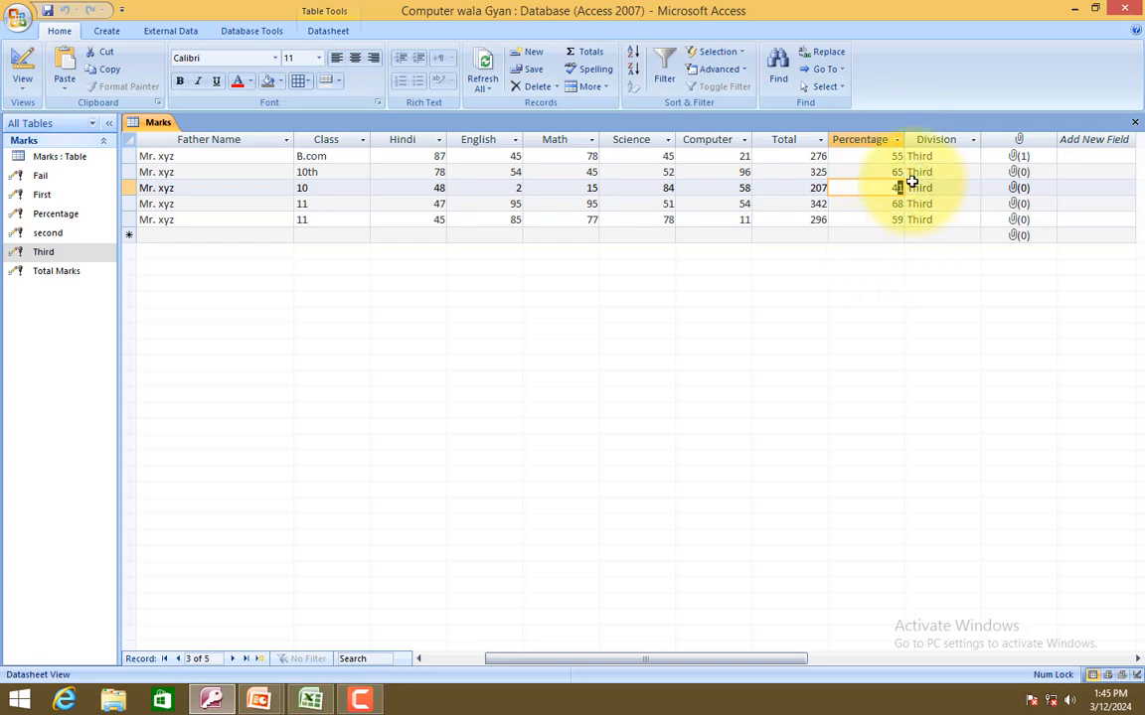
pyautogui.click(1134, 121)
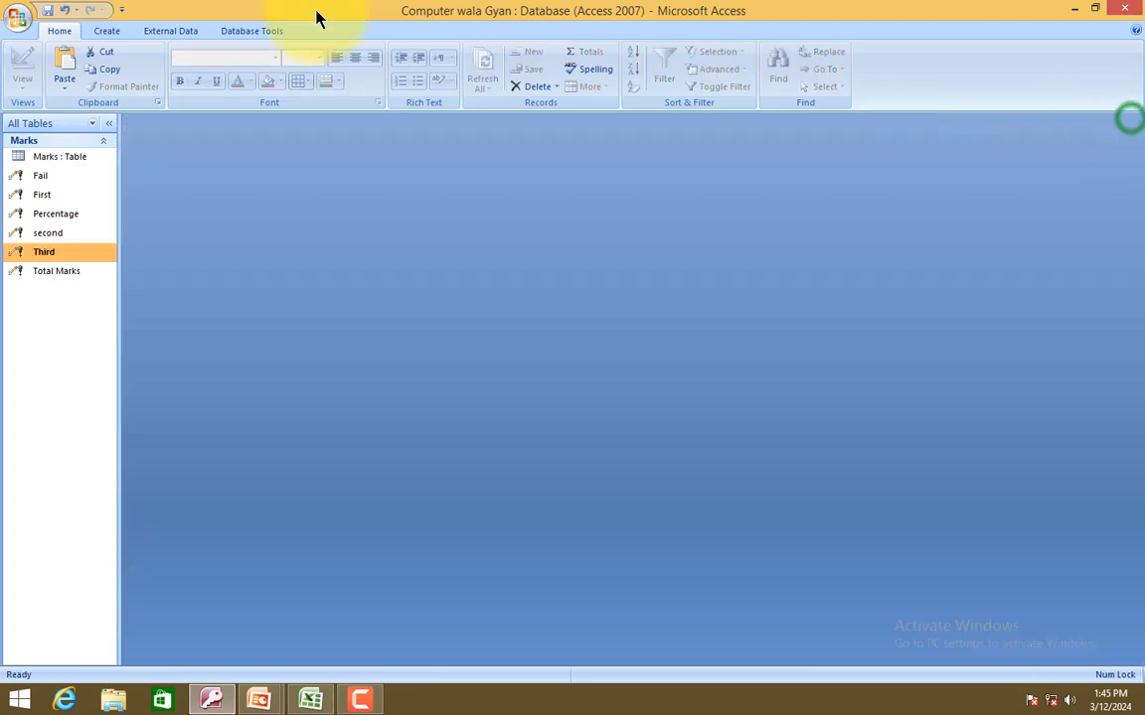
# Run the Total Marks update query on the Marks table, followed by the Percentage update query.
pyautogui.doubleClick(77, 272)
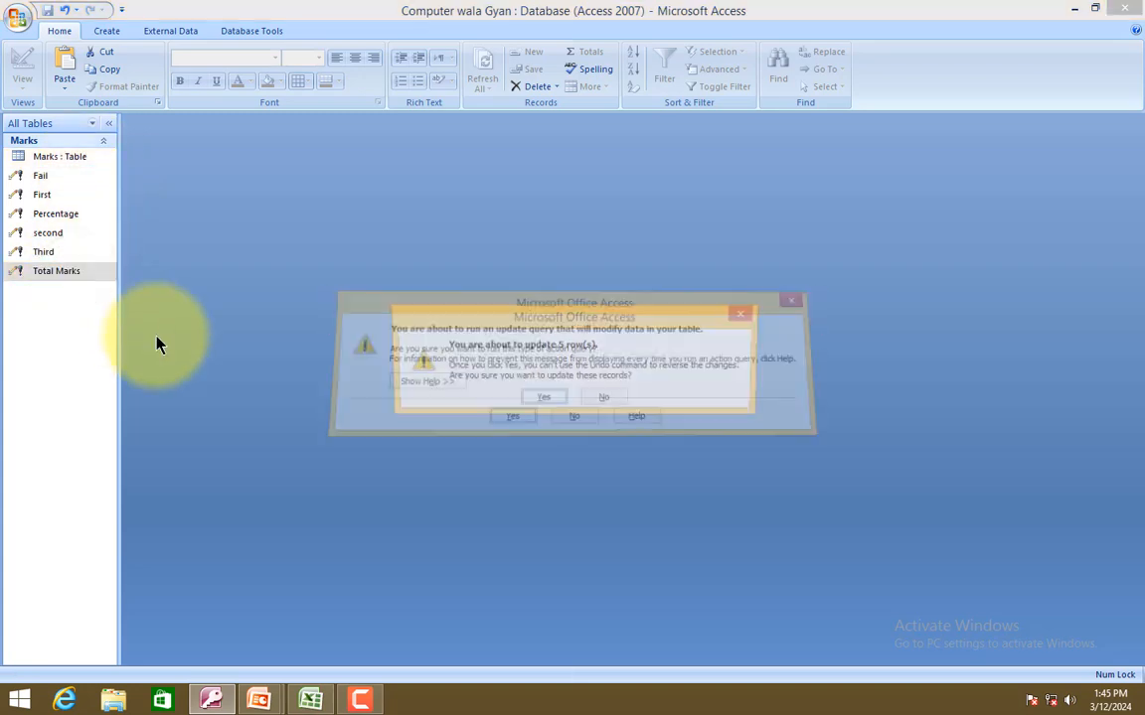
pyautogui.press('Return')
pyautogui.press('Up')
pyautogui.press('Up')
pyautogui.press('Up')
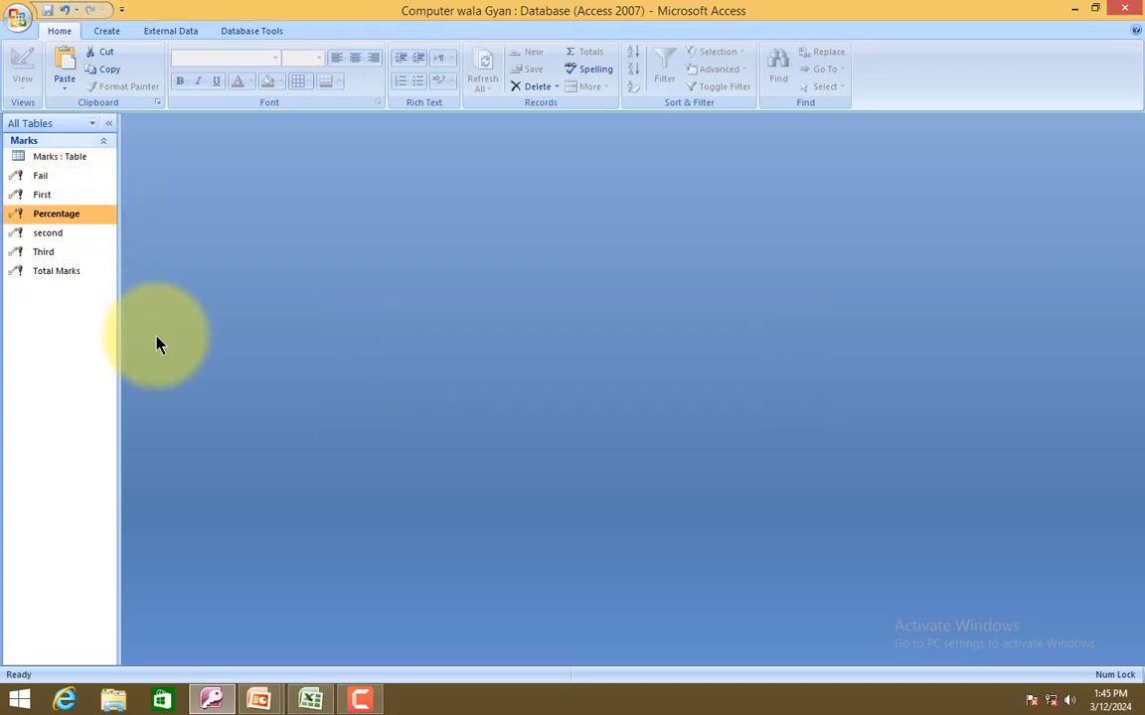
pyautogui.press('Return')
pyautogui.press('Return')
pyautogui.press('Return')
# Run the Fail update query on the Marks table, followed by the Third update query.
pyautogui.press('Up')
pyautogui.press('Up')
pyautogui.press('Return')
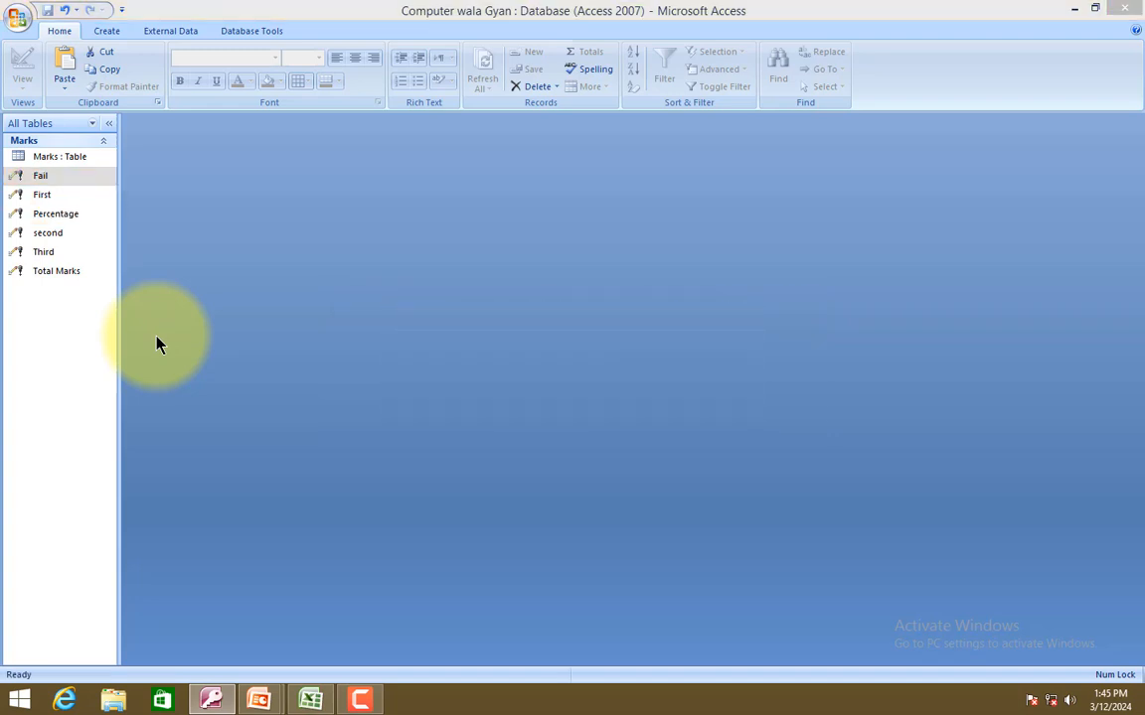
pyautogui.press('Return')
pyautogui.press('Return')
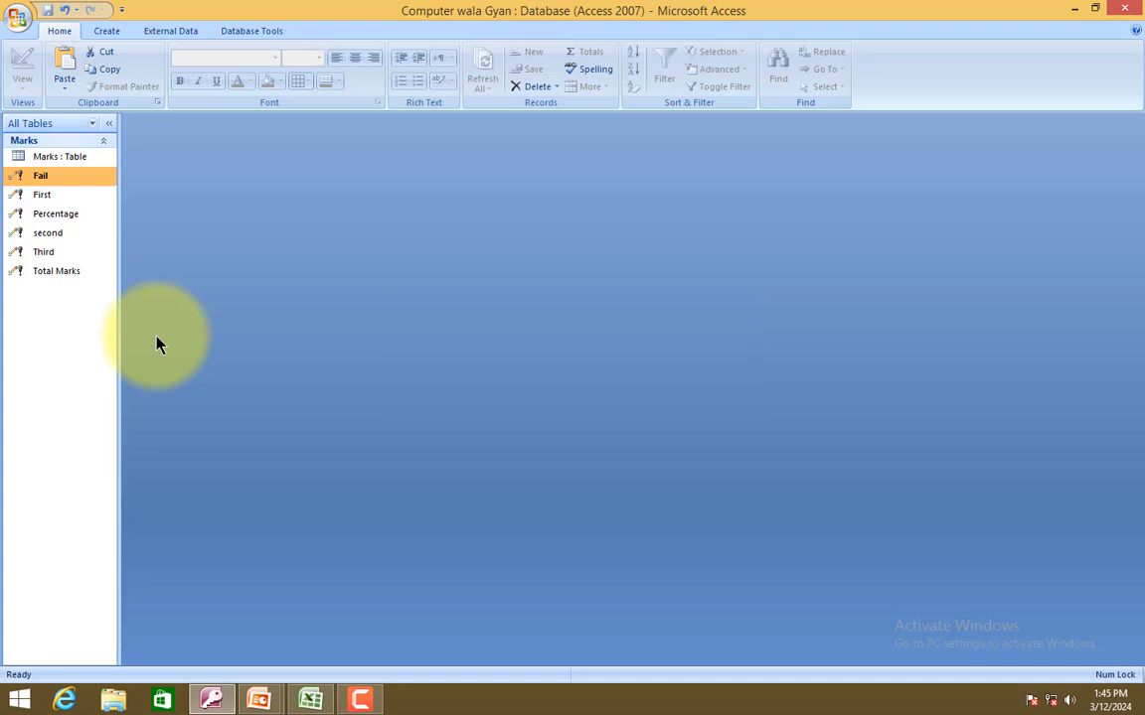
pyautogui.press('Down')
pyautogui.press('Down')
pyautogui.press('Down')
pyautogui.press('Down')
pyautogui.press('Return')
pyautogui.press('Return')
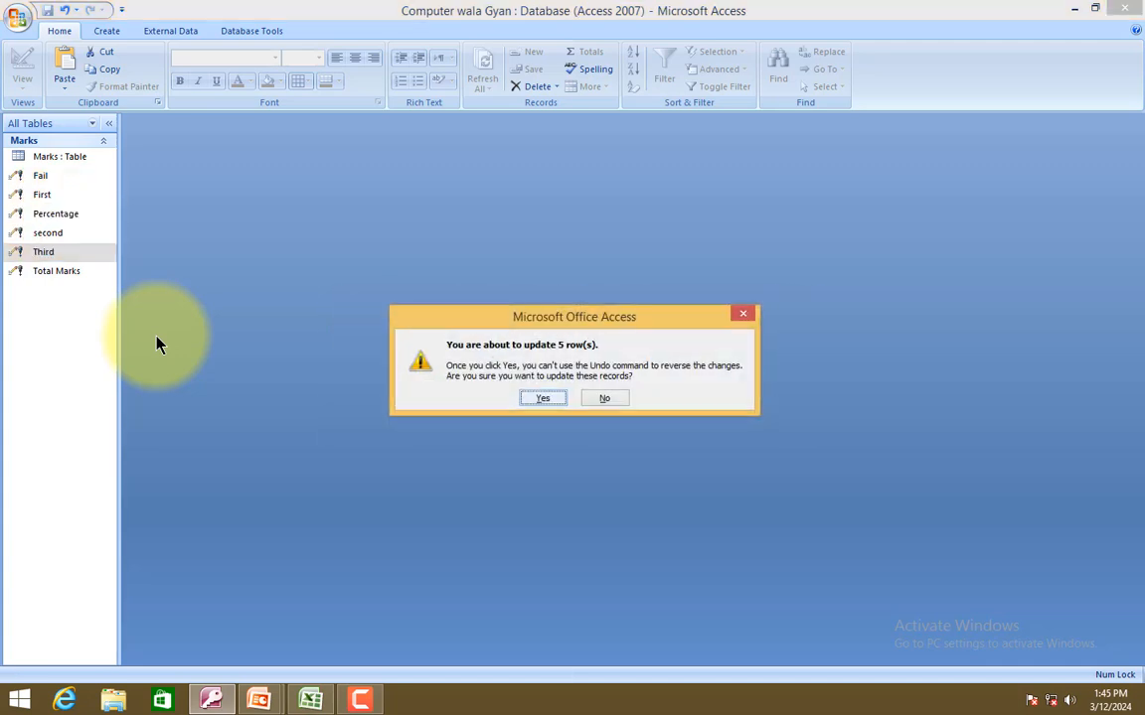
pyautogui.press('Return')
# Run the second update query on the Marks table, followed by the First update query.
pyautogui.press('Up')
pyautogui.press('Return')
pyautogui.press('Return')
pyautogui.press('Return')
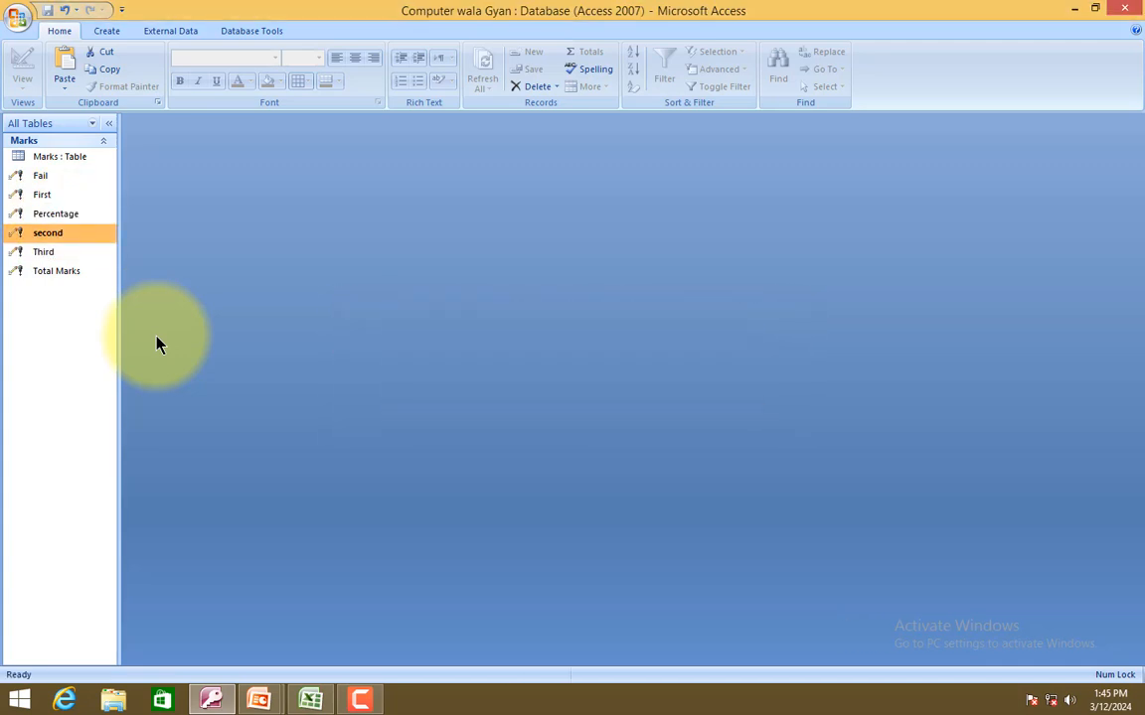
pyautogui.press('Up')
pyautogui.press('Up')
pyautogui.press('Up')
pyautogui.press('Return')
pyautogui.press('Return')
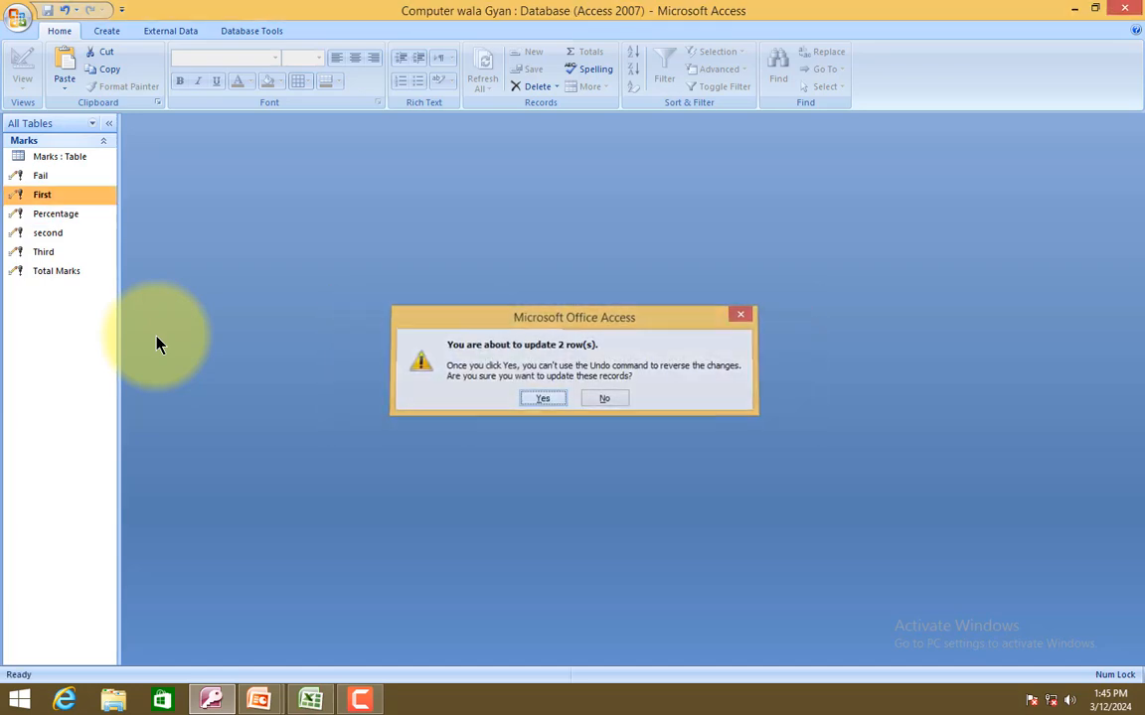
pyautogui.press('Return')
# Open the Marks table to check the Total, Percentage and Division of each record.
pyautogui.press('Up')
pyautogui.press('Up')
pyautogui.press('Return')
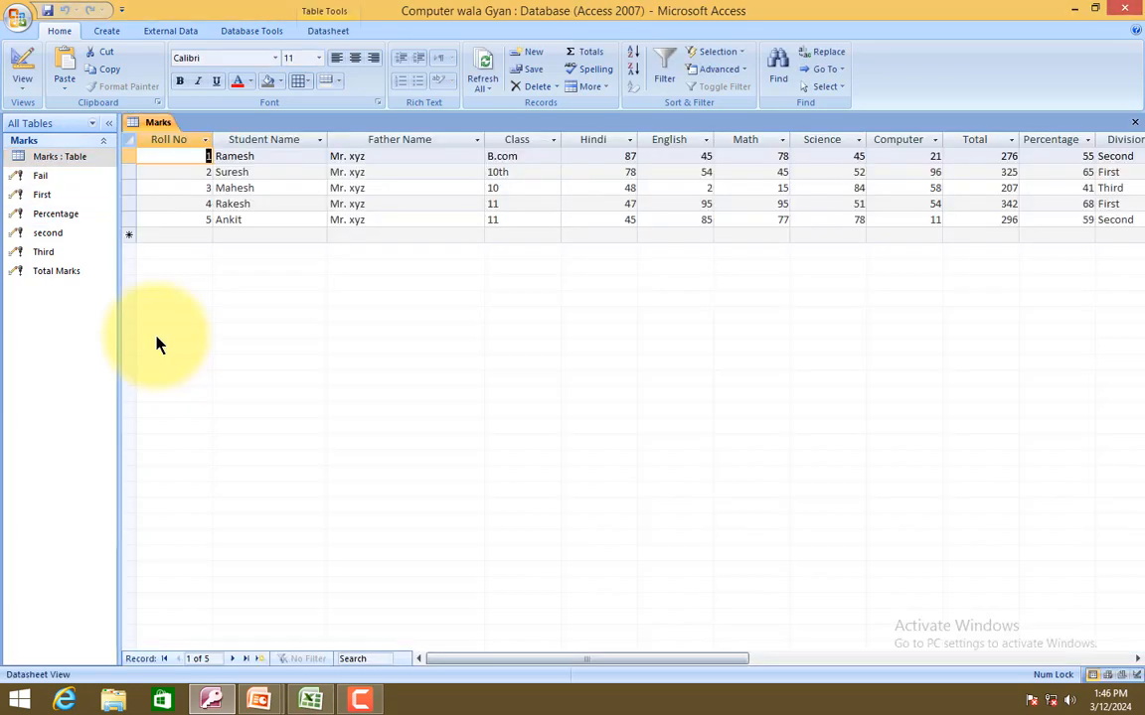
pyautogui.press('End')
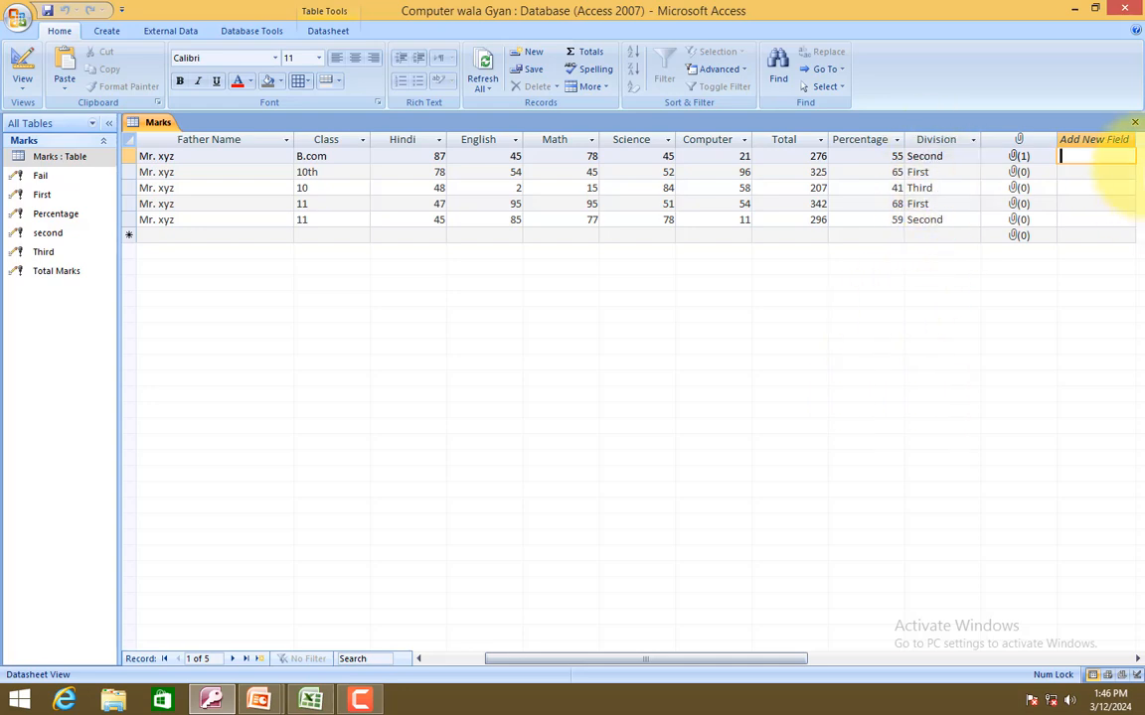
pyautogui.click(66, 272)
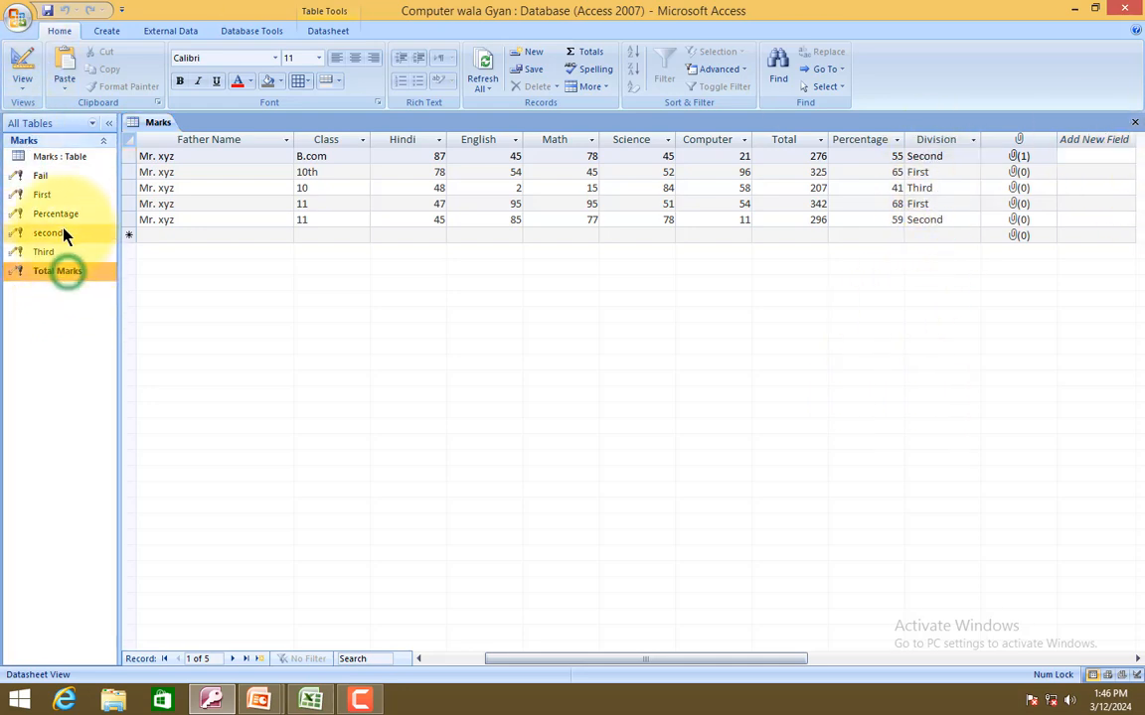
pyautogui.click(62, 221)
pyautogui.click(44, 176)
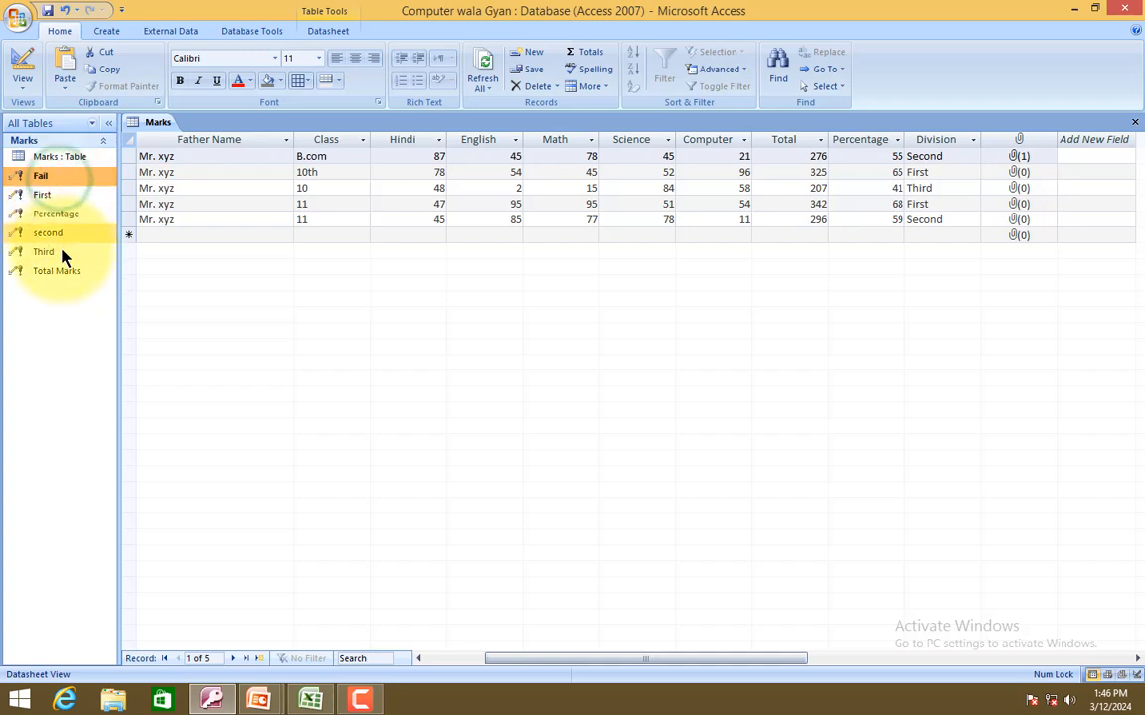
pyautogui.click(62, 245)
pyautogui.click(55, 194)
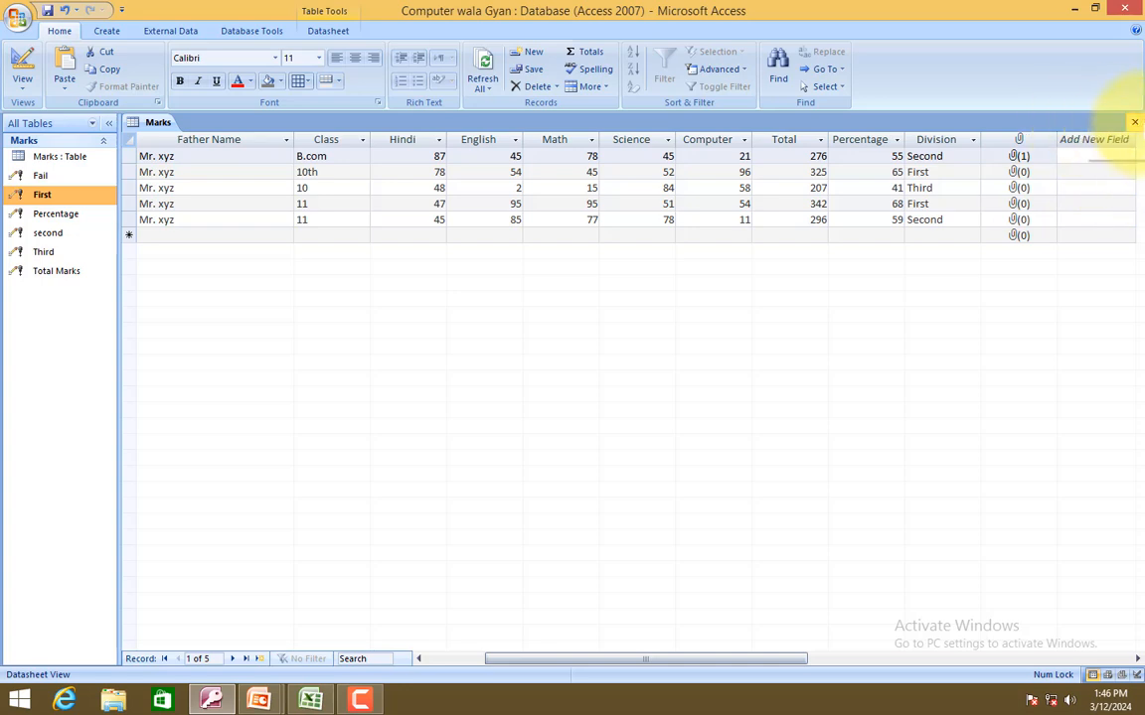
# Close the Marks table and start a new table in Design view.
pyautogui.click(1135, 124)
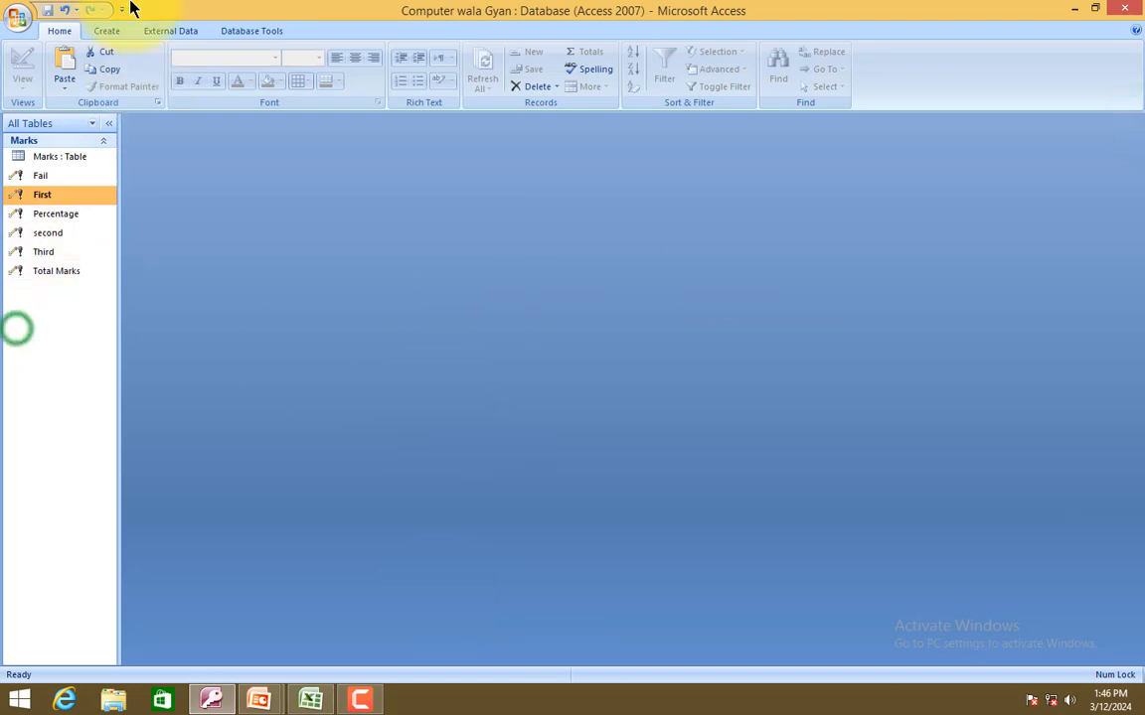
pyautogui.click(112, 33)
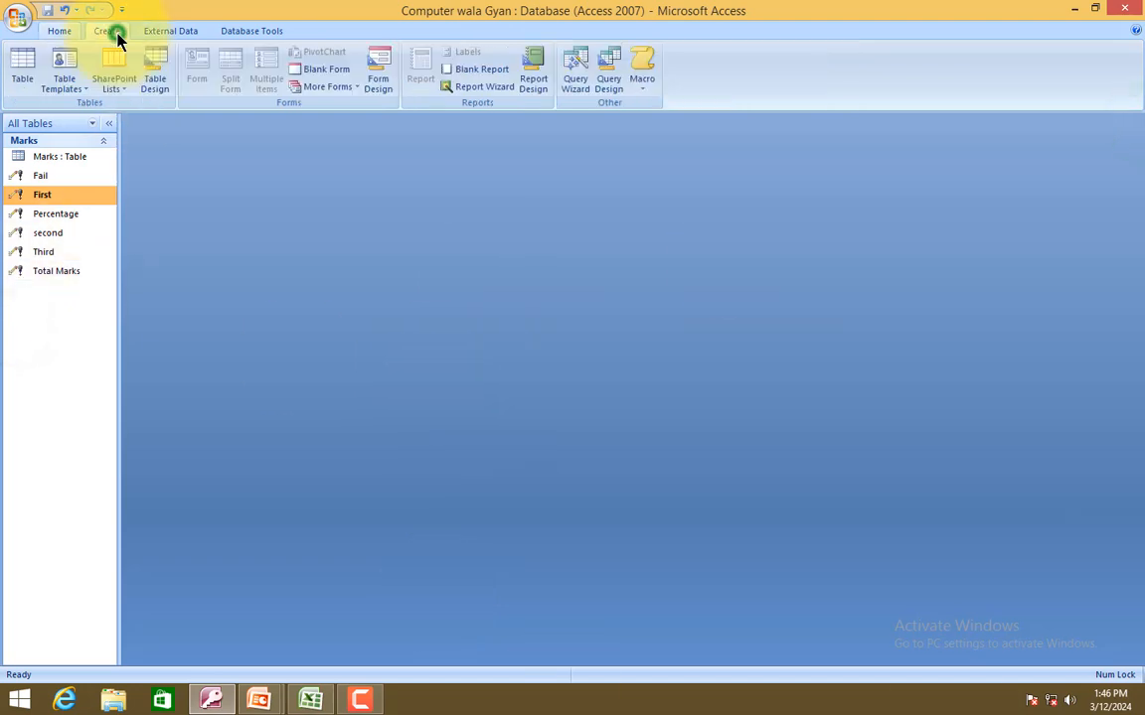
pyautogui.click(151, 95)
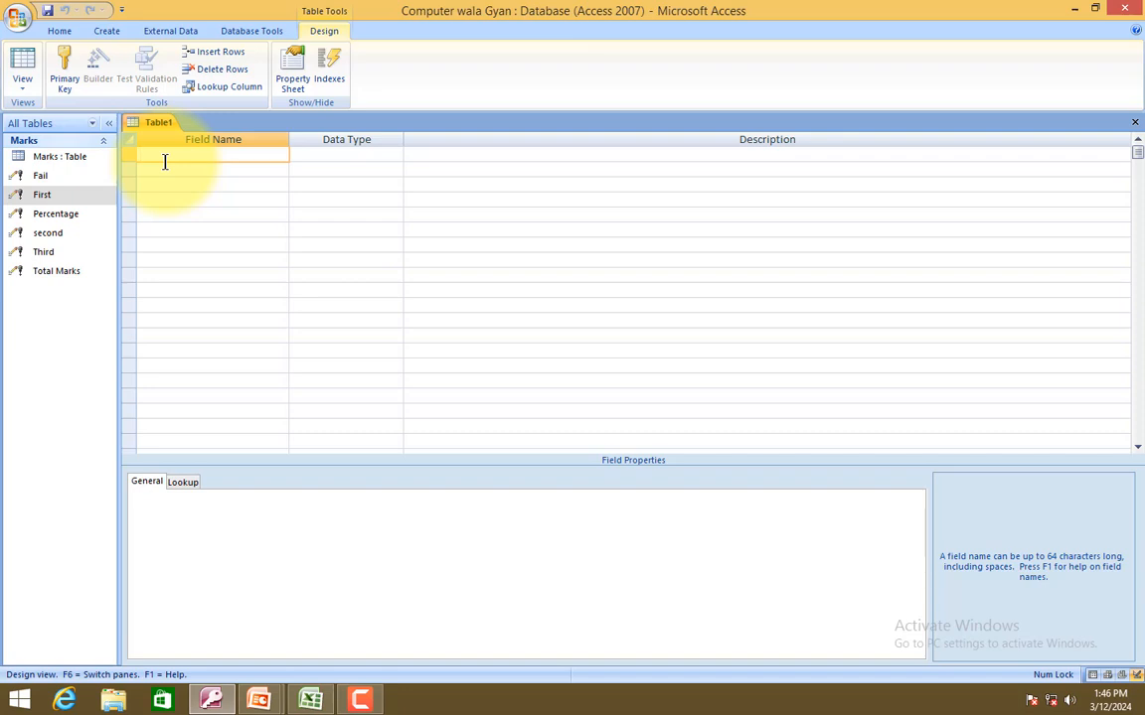
# Add an Emp id field with the AutoNumber data type and make it the primary key.
pyautogui.write('Empid')
pyautogui.press('Tab')
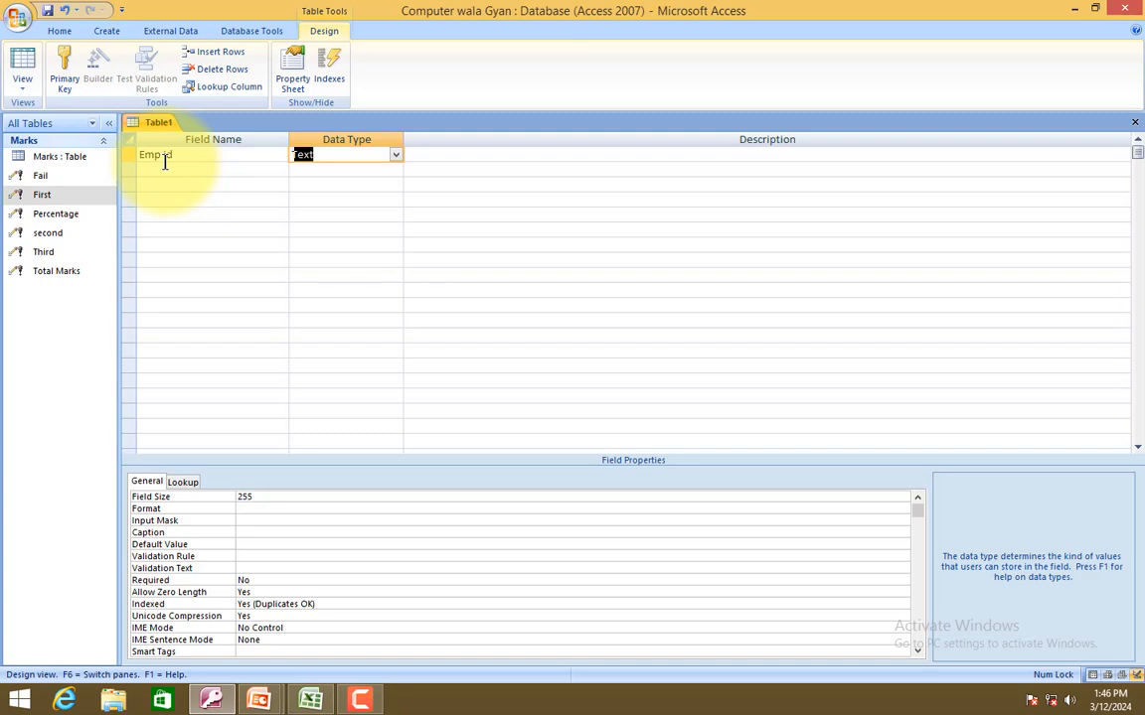
pyautogui.write('n')
pyautogui.press('BackSpace')
pyautogui.press('BackSpace')
pyautogui.write('autoNumber')
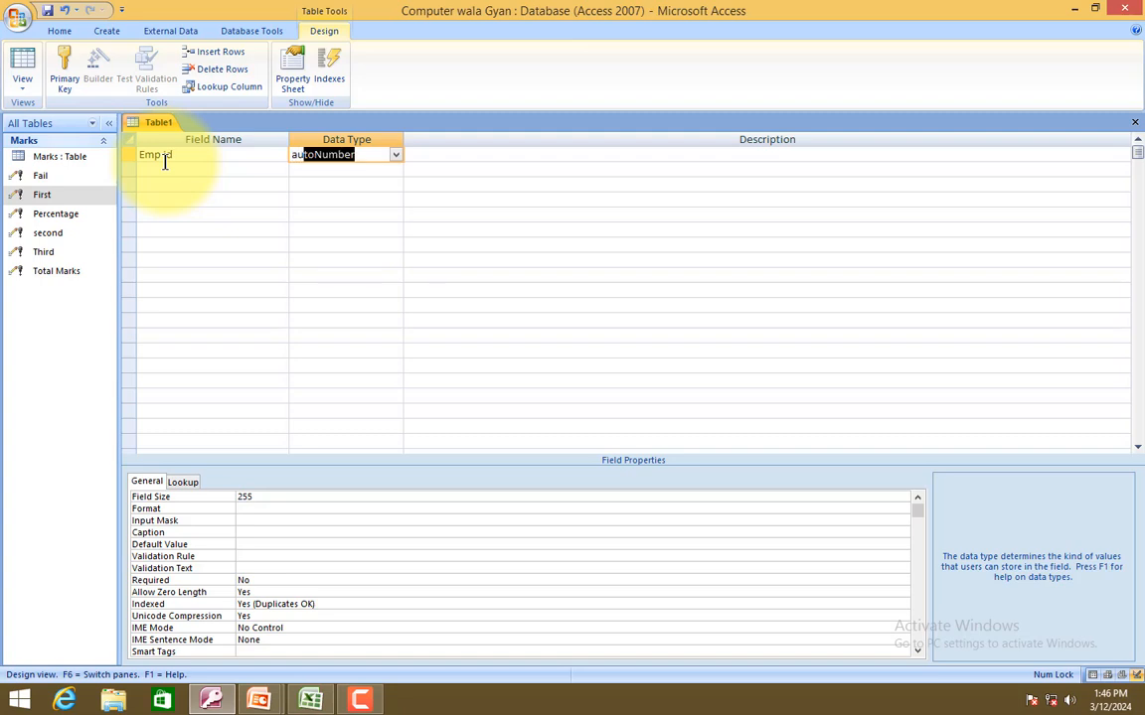
pyautogui.press('Down')
pyautogui.press('Left')
pyautogui.press('Up')
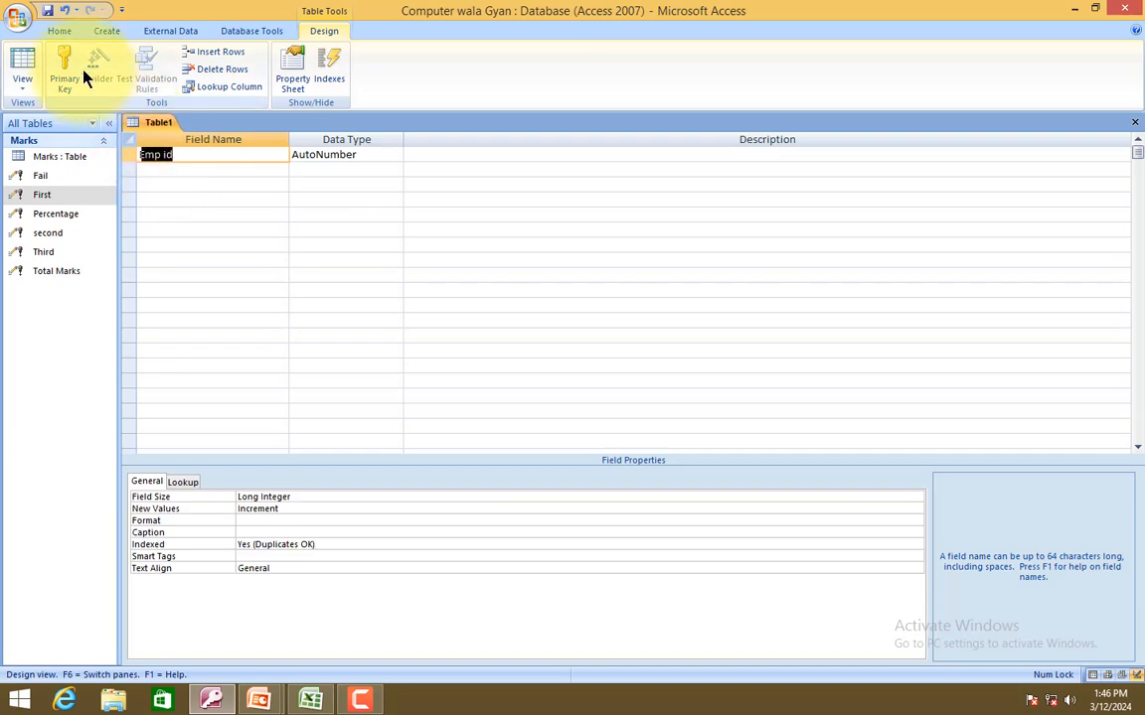
pyautogui.click(65, 67)
# Add Emp Name and Father Name fields with the Text data type below Emp id.
pyautogui.click(162, 172)
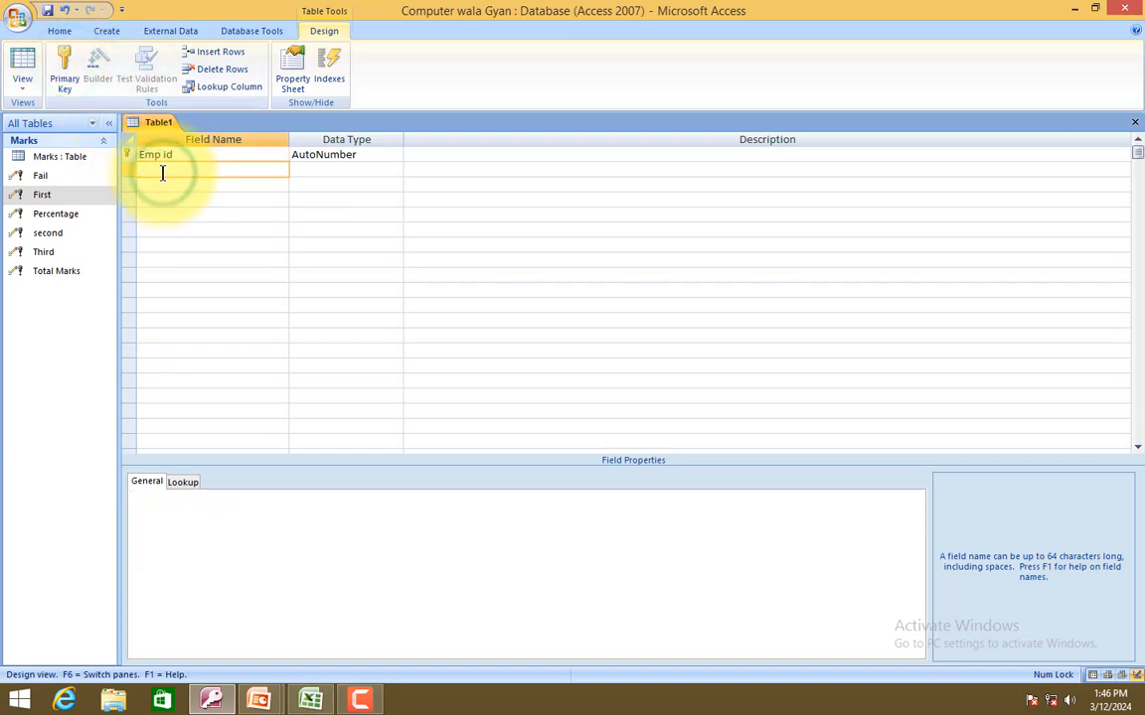
pyautogui.write('Emp Name')
pyautogui.press('Tab')
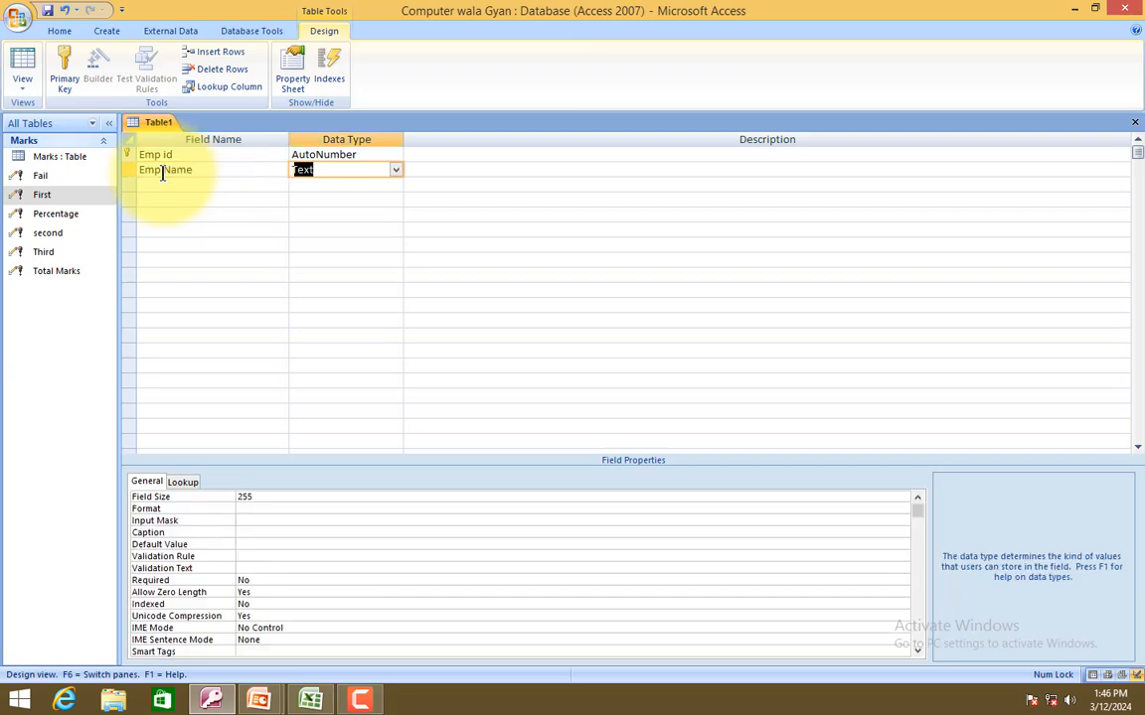
pyautogui.press('Tab')
pyautogui.press('Tab')
pyautogui.write('Father')
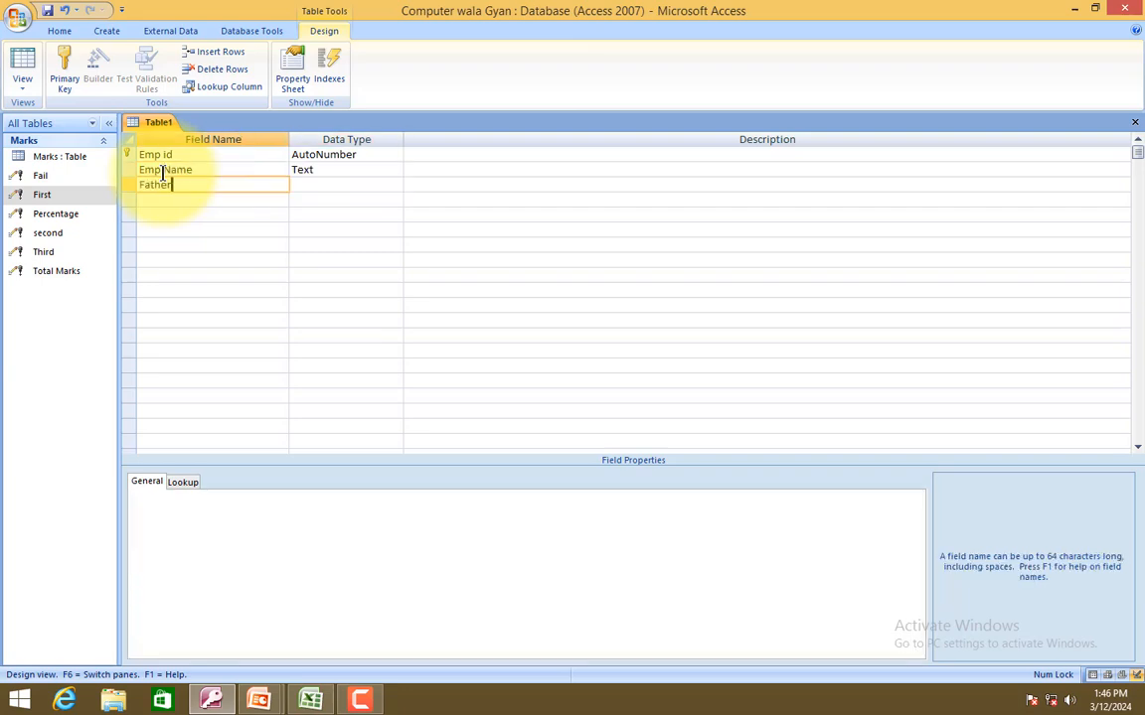
pyautogui.write(' Name')
pyautogui.press('Tab')
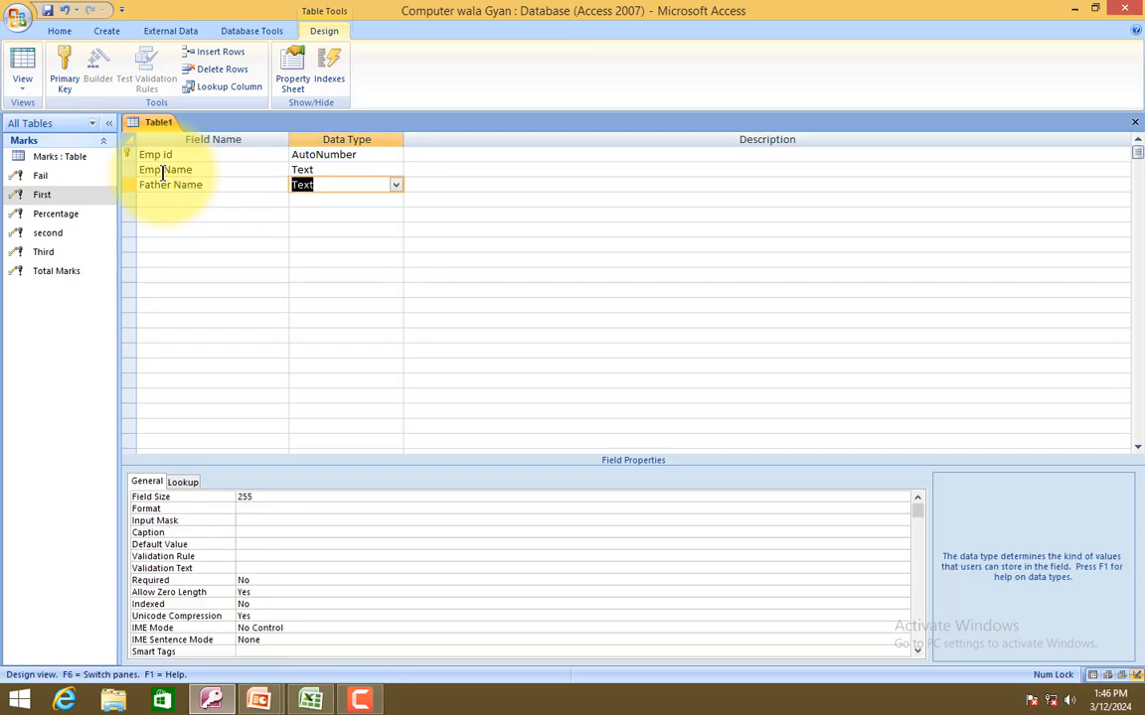
pyautogui.press('Tab')
pyautogui.press('Tab')
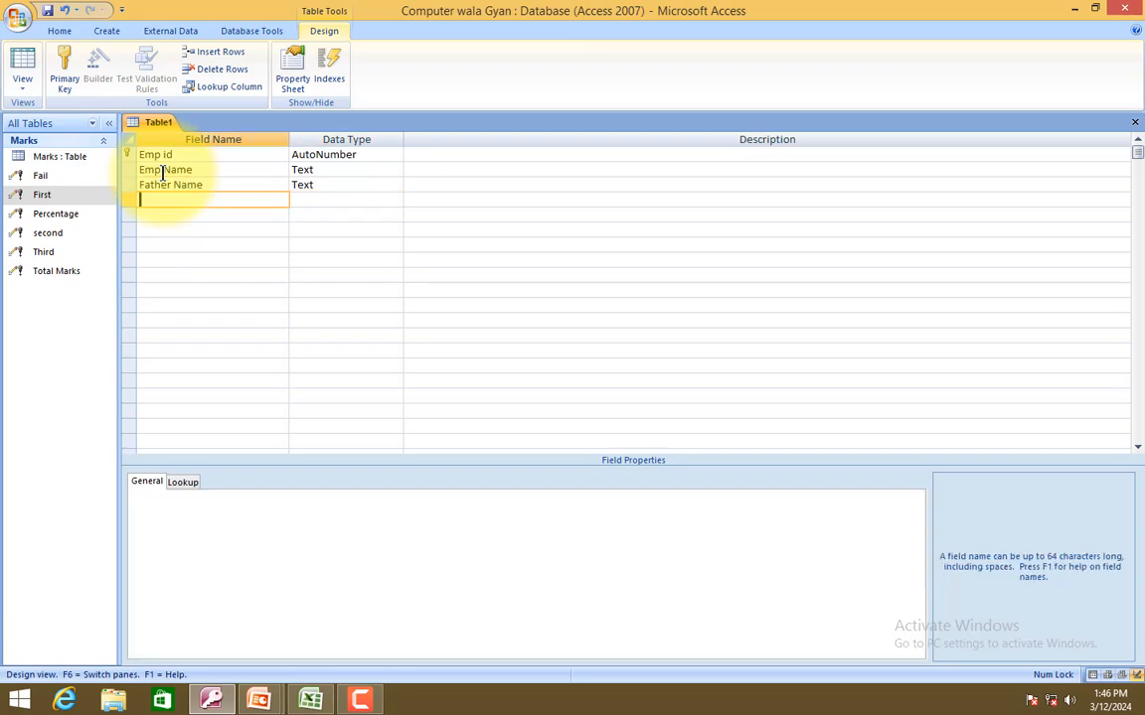
# Add a Department field as Text and a Basic Salary field as Number.
pyautogui.write('Department')
pyautogui.press('Tab')
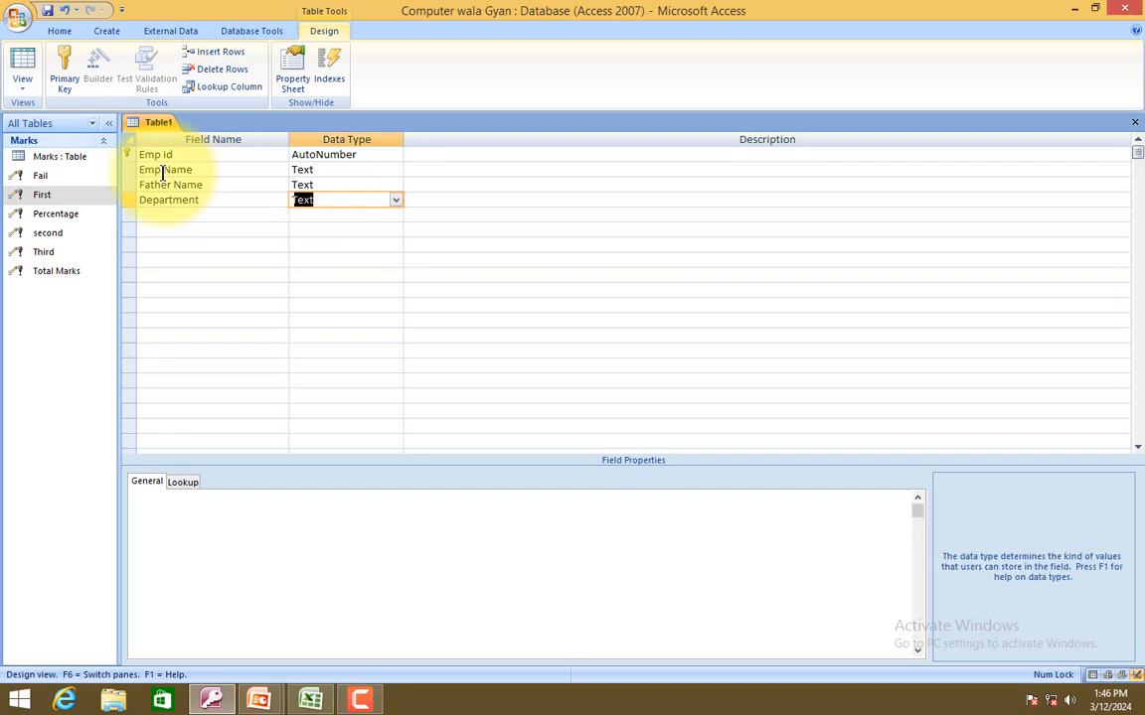
pyautogui.press('Tab')
pyautogui.press('Tab')
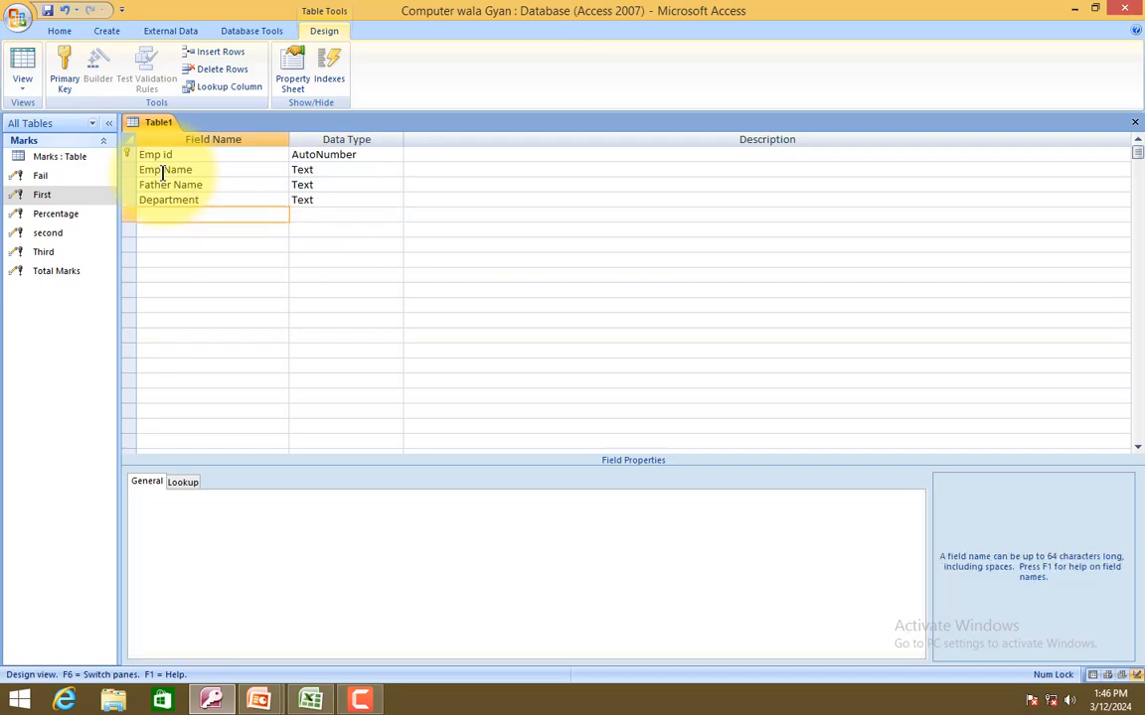
pyautogui.write('Basic Salary')
pyautogui.press('Tab')
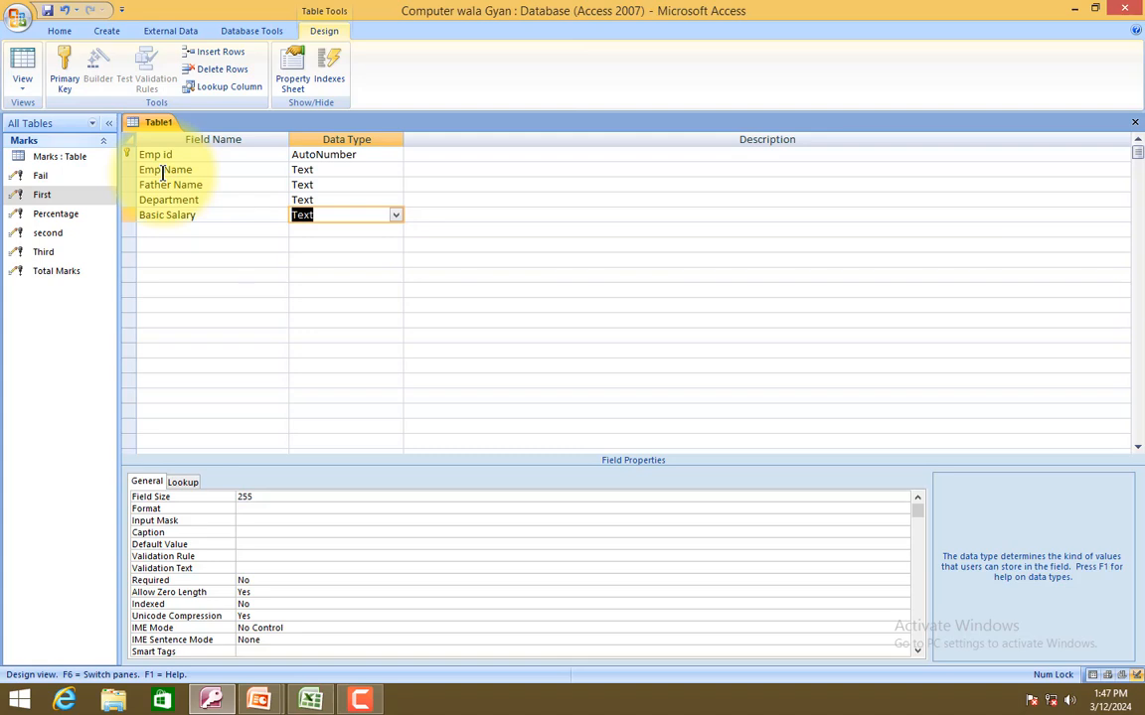
pyautogui.write('Number')
pyautogui.press('Down')
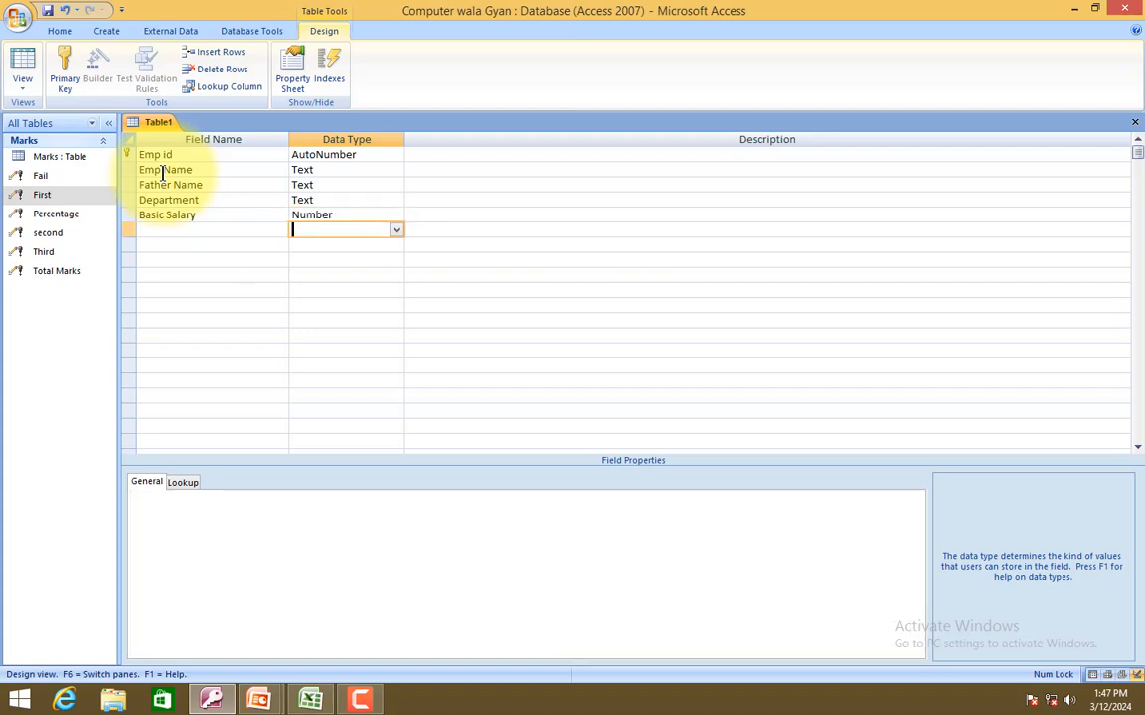
# Add an HRA 5% field with the Number data type below Basic Salary.
pyautogui.press('Left')
pyautogui.write('HRA')
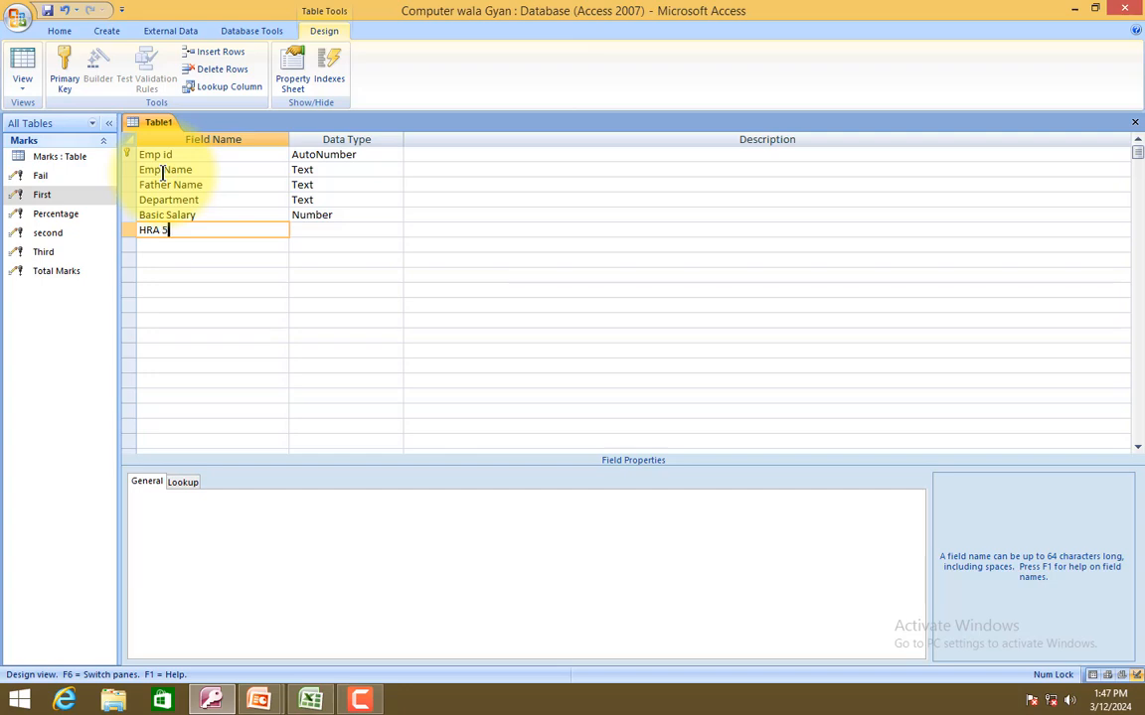
pyautogui.write(' 5%')
pyautogui.press('Tab')
pyautogui.write('Number')
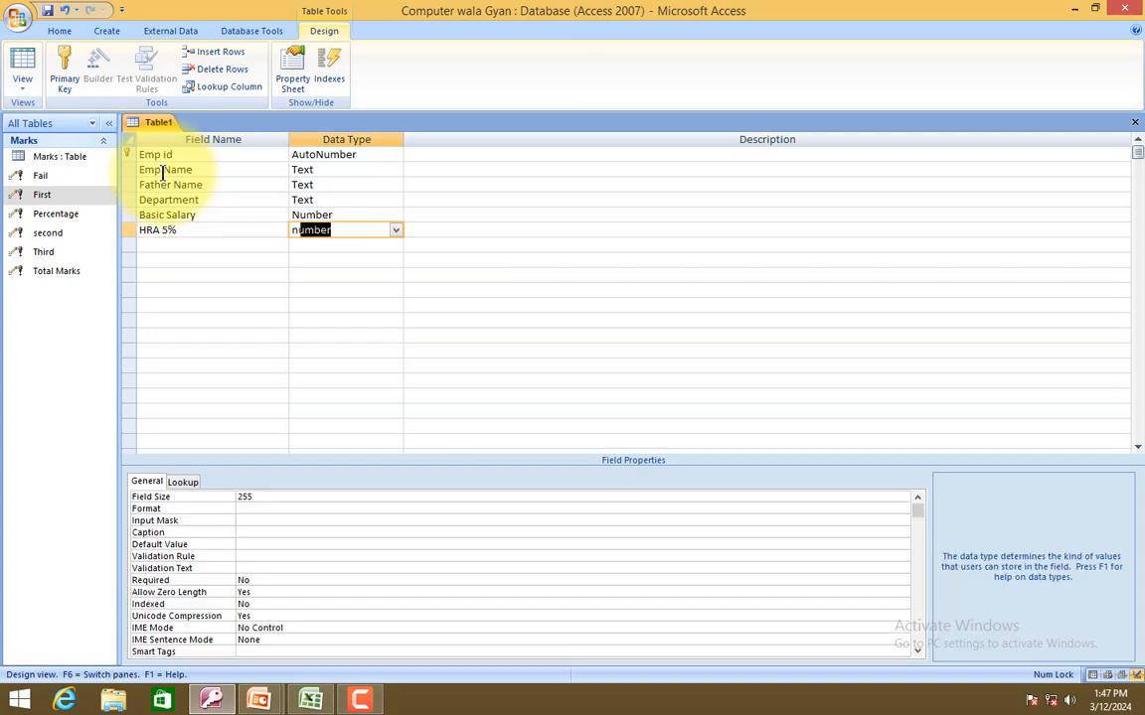
pyautogui.press('Down')
# Add a DA 6% field with the Number data type below HRA 5%.
pyautogui.press('Left')
pyautogui.write('D')
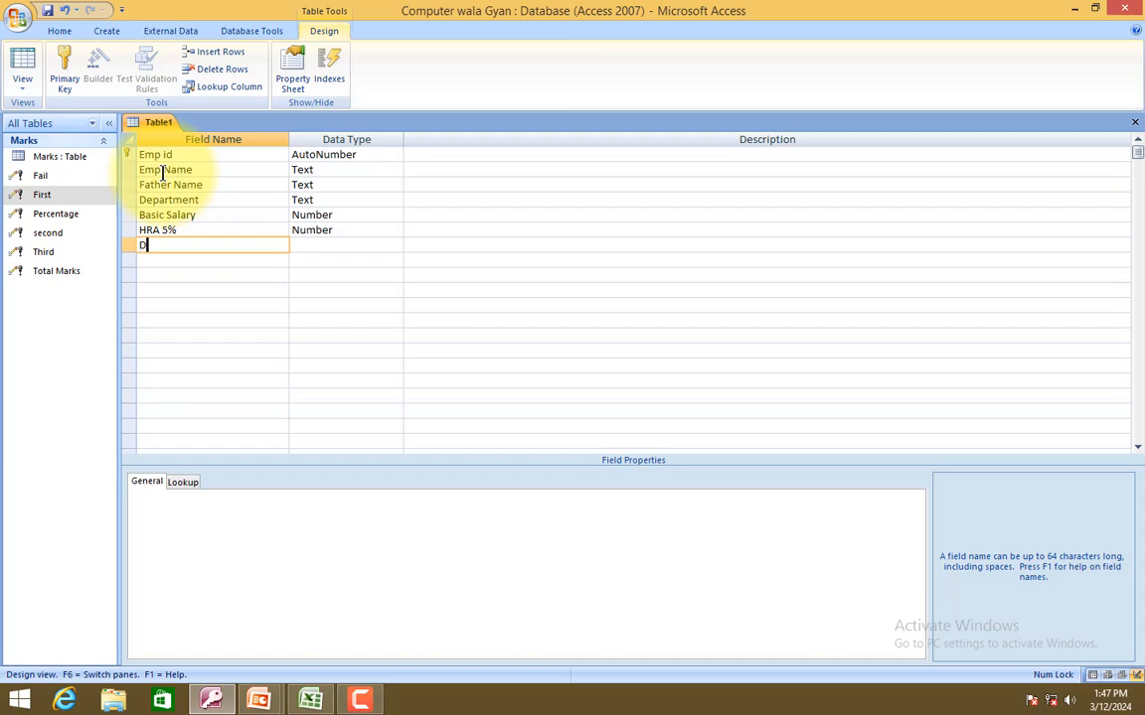
pyautogui.write('A 6%')
pyautogui.press('Tab')
pyautogui.write('Number')
pyautogui.press('Down')
pyautogui.press('Left')
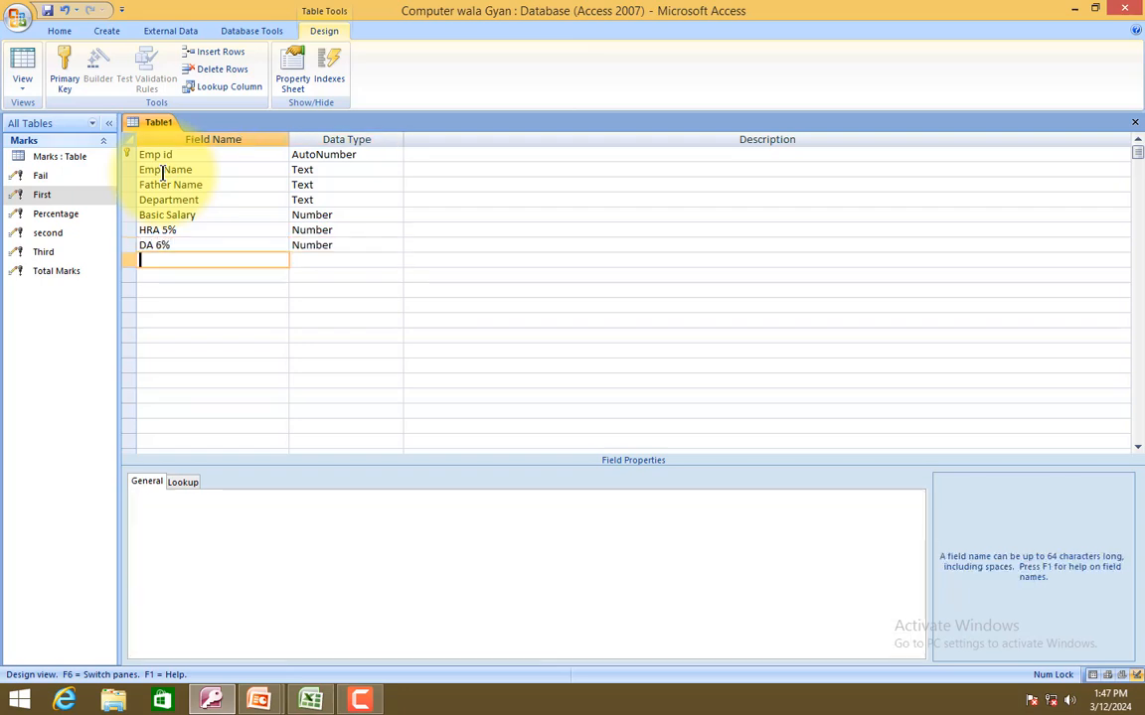
# Add a TA 7% field with the Number data type below DA 6%.
pyautogui.write('Ta')
pyautogui.press('BackSpace')
pyautogui.write('A 7%')
pyautogui.press('Tab')
pyautogui.write('Number')
pyautogui.press('Down')
pyautogui.press('Left')
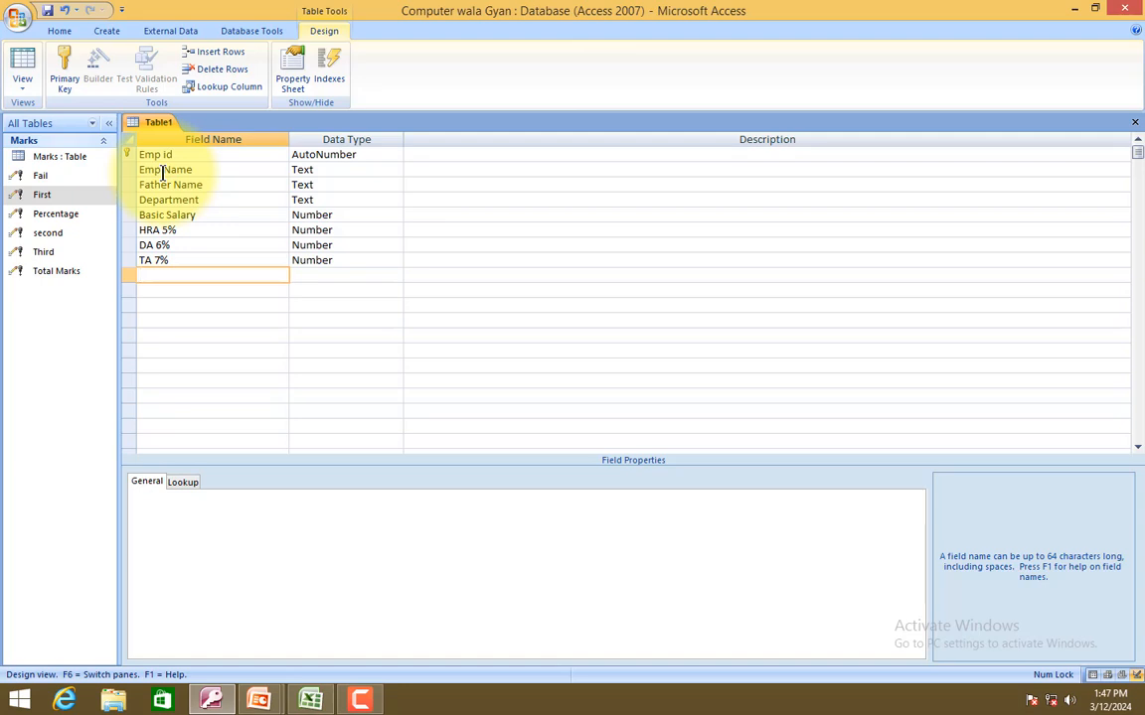
# Add a PF 12% field with the Number data type below TA 7%.
pyautogui.write('PF 12%')
pyautogui.press('Tab')
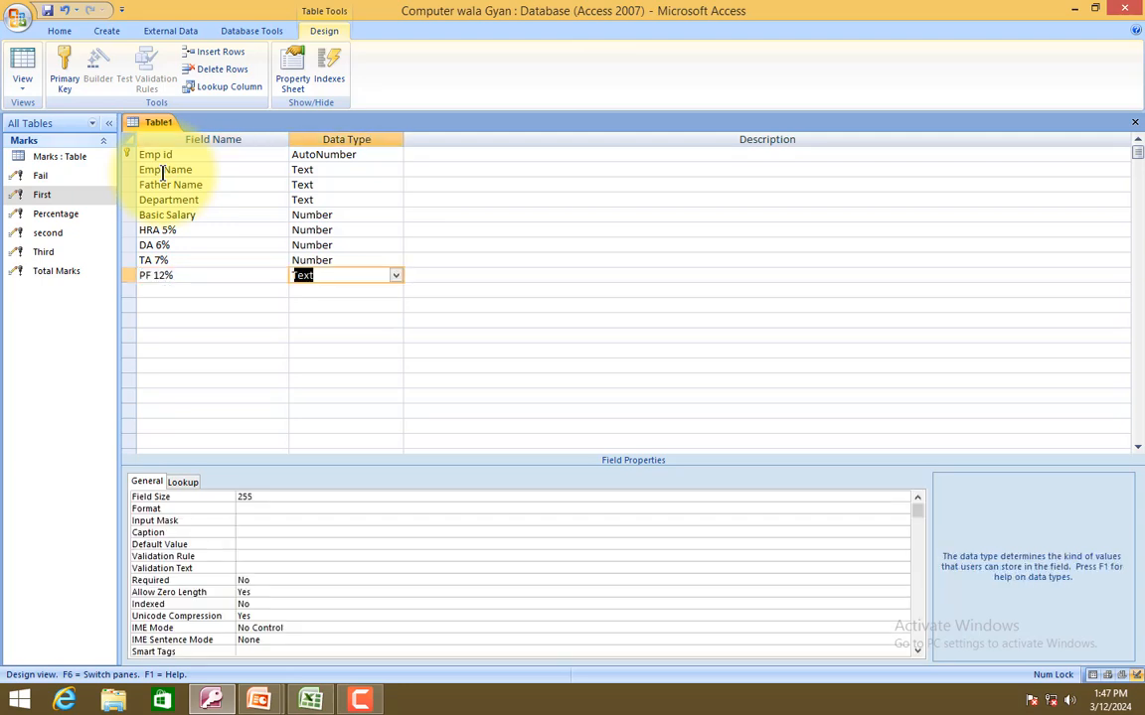
pyautogui.write('Number')
pyautogui.press('Down')
pyautogui.press('Left')
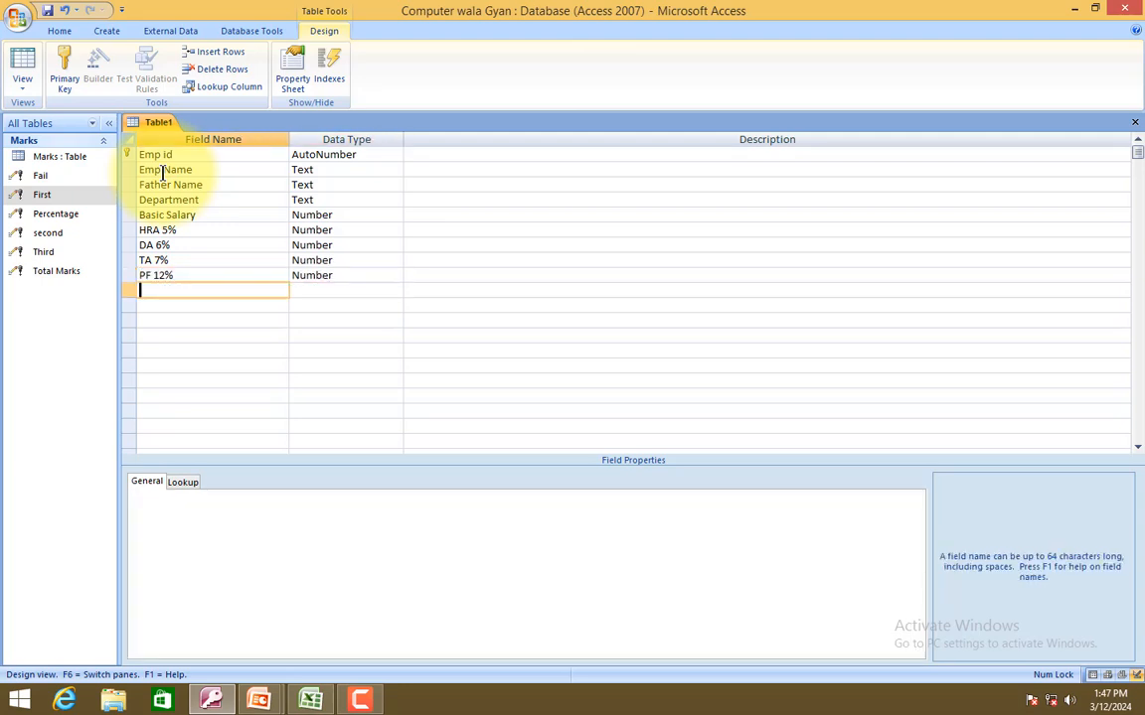
# Add an ESI field named ESI 1-75%, with a hyphen instead of the decimal point, and set its data type to Number.
pyautogui.write('ESI 1.75')
pyautogui.press('Tab')
pyautogui.press('Return')
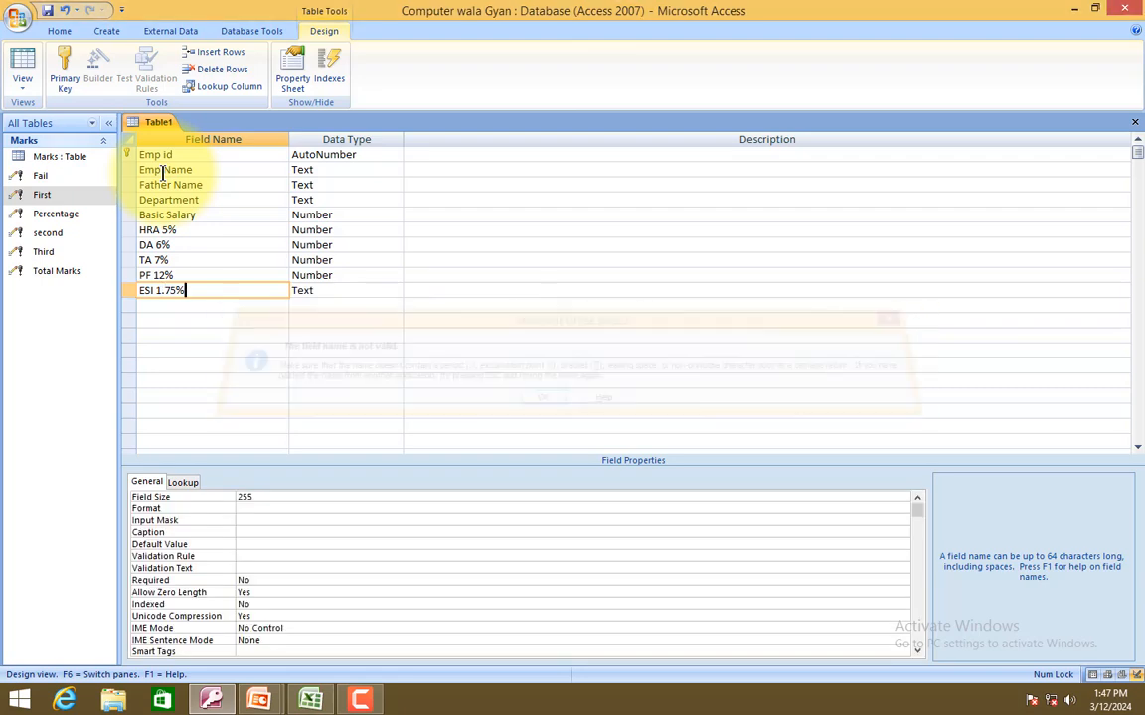
pyautogui.press('BackSpace')
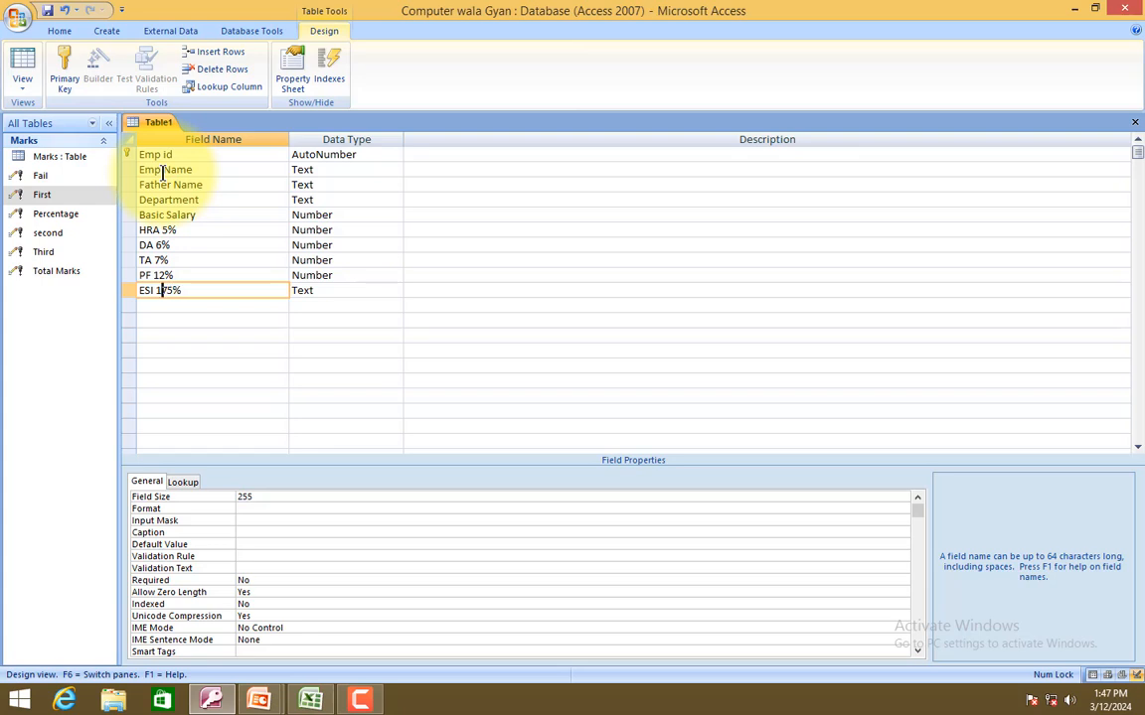
pyautogui.write('-')
pyautogui.press('Tab')
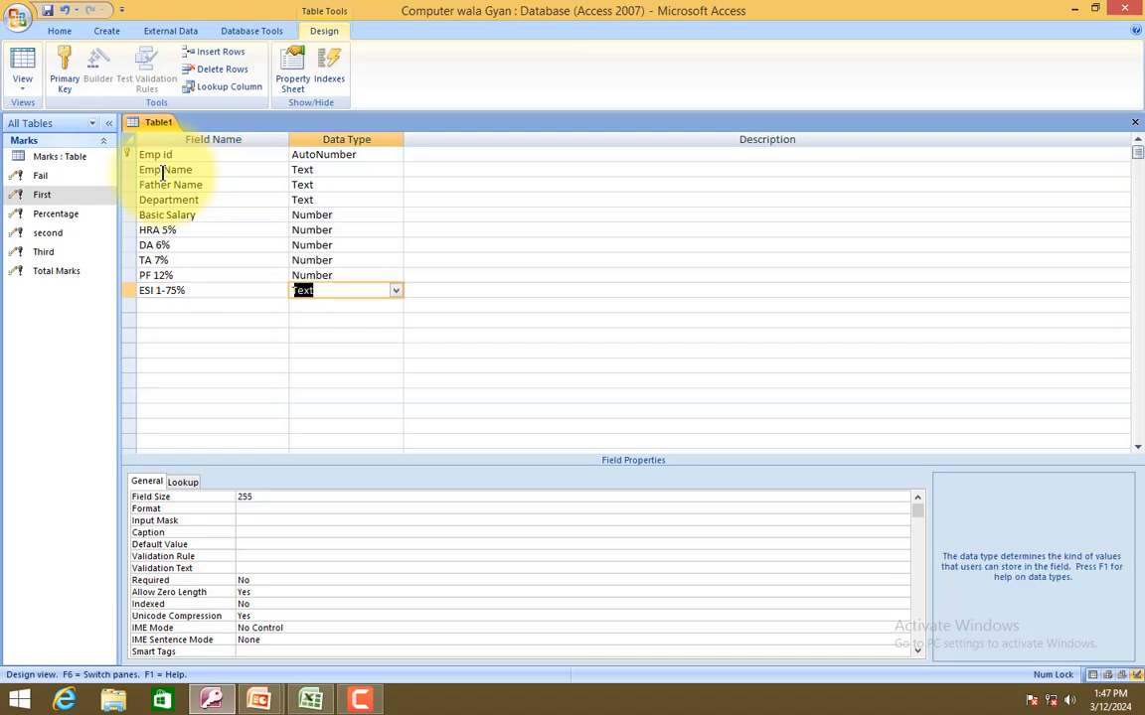
pyautogui.press('BackSpace')
pyautogui.write('Number')
pyautogui.press('Return')
pyautogui.press('Return')
pyautogui.press('Up')
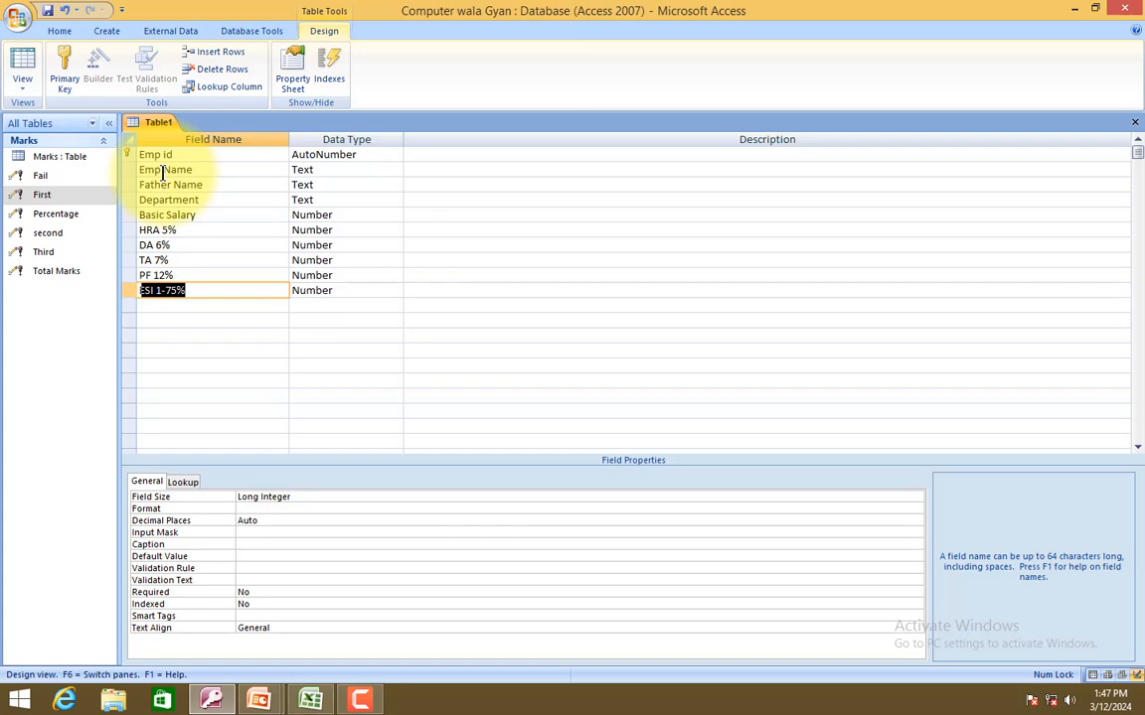
pyautogui.press('Down')
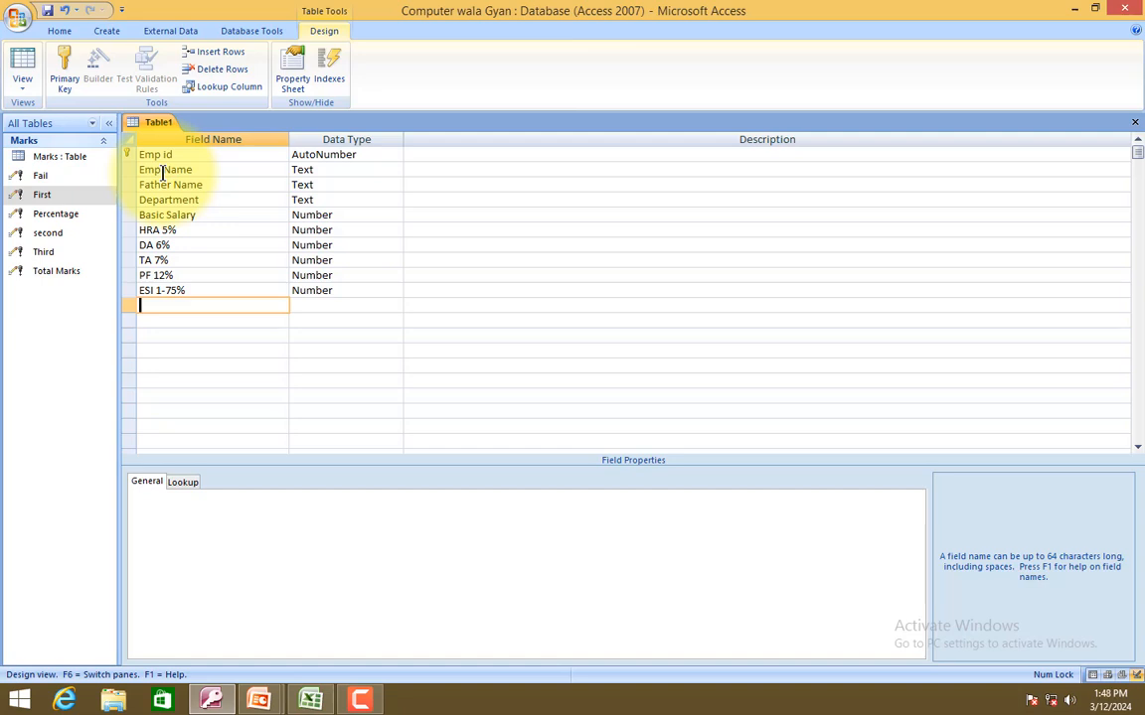
# Add a Gross Salary field with the Number data type below the ESI field.
pyautogui.write('Gross Salary')
pyautogui.press('Return')
pyautogui.write('n')
pyautogui.press('Return')
pyautogui.press('Return')
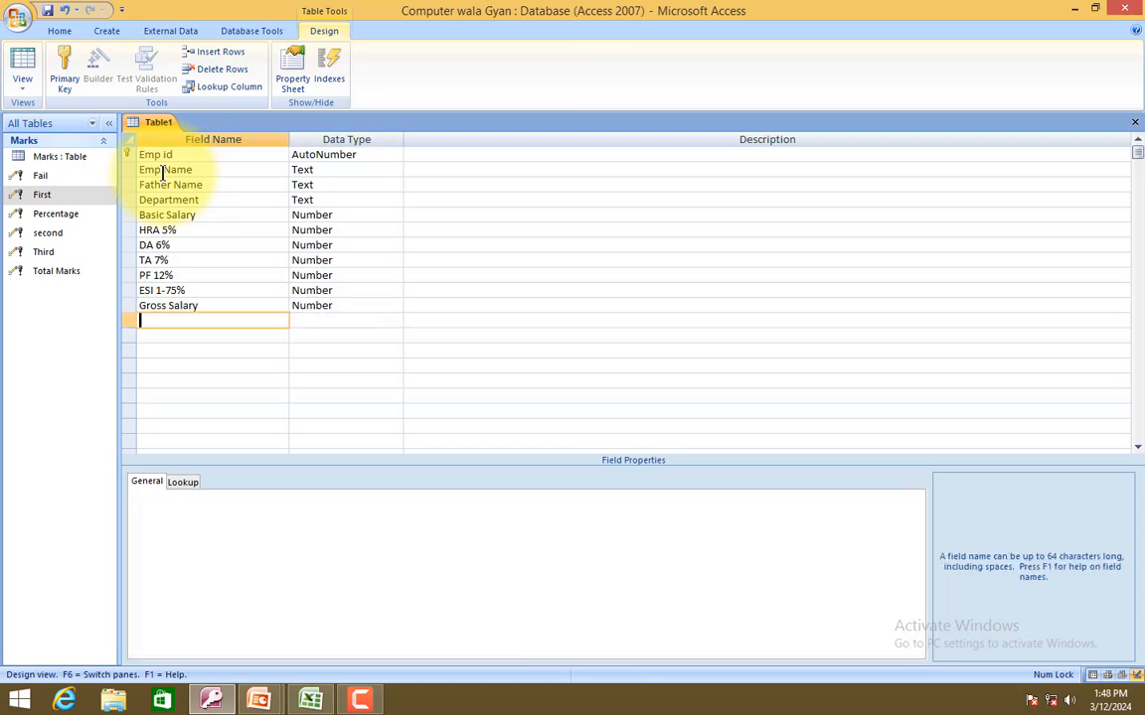
# Add a Net Salary field with the Number data type as the last field.
pyautogui.write('Net Salry')
pyautogui.press('BackSpace')
pyautogui.press('BackSpace')
pyautogui.write('ar')
pyautogui.press('Return')
pyautogui.write('number')
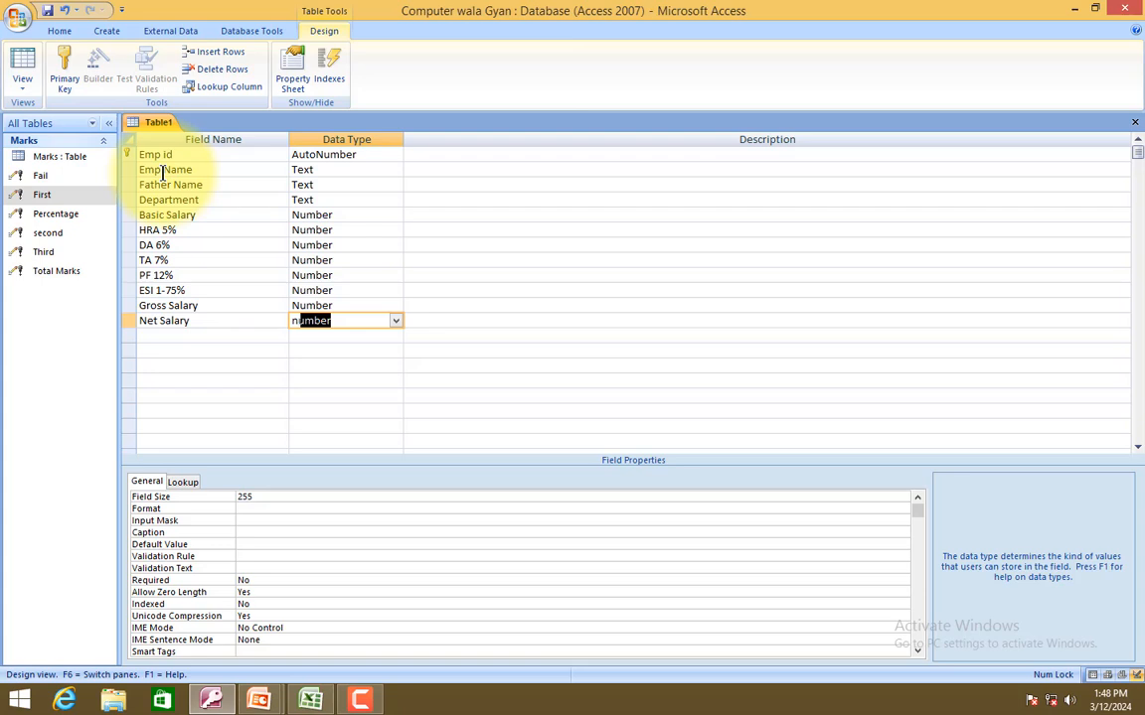
# Close the finished table design and save the table under the name Salary.
pyautogui.click(128, 155)
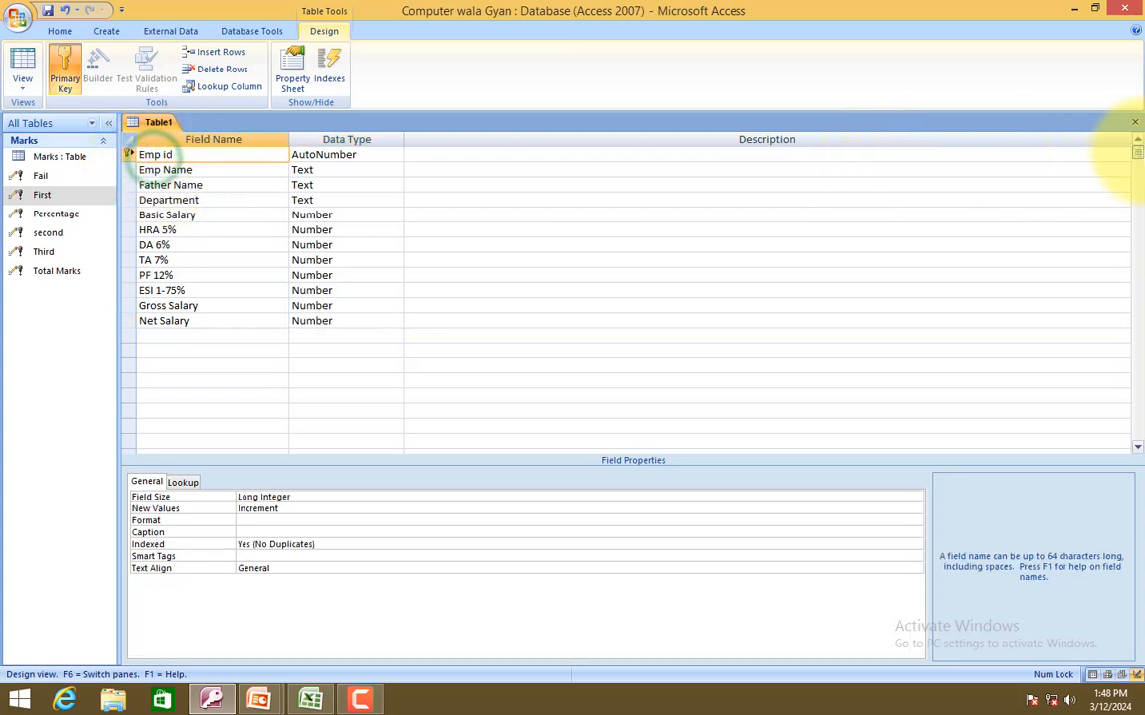
pyautogui.click(1135, 122)
pyautogui.click(507, 388)
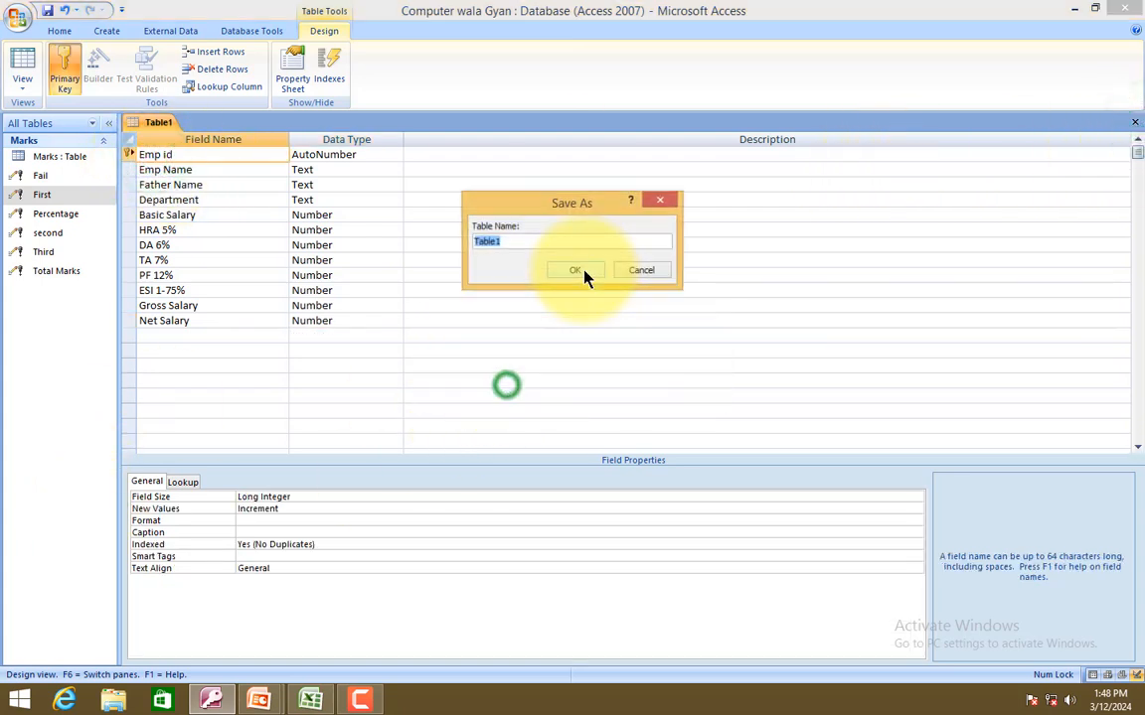
pyautogui.write('ala')
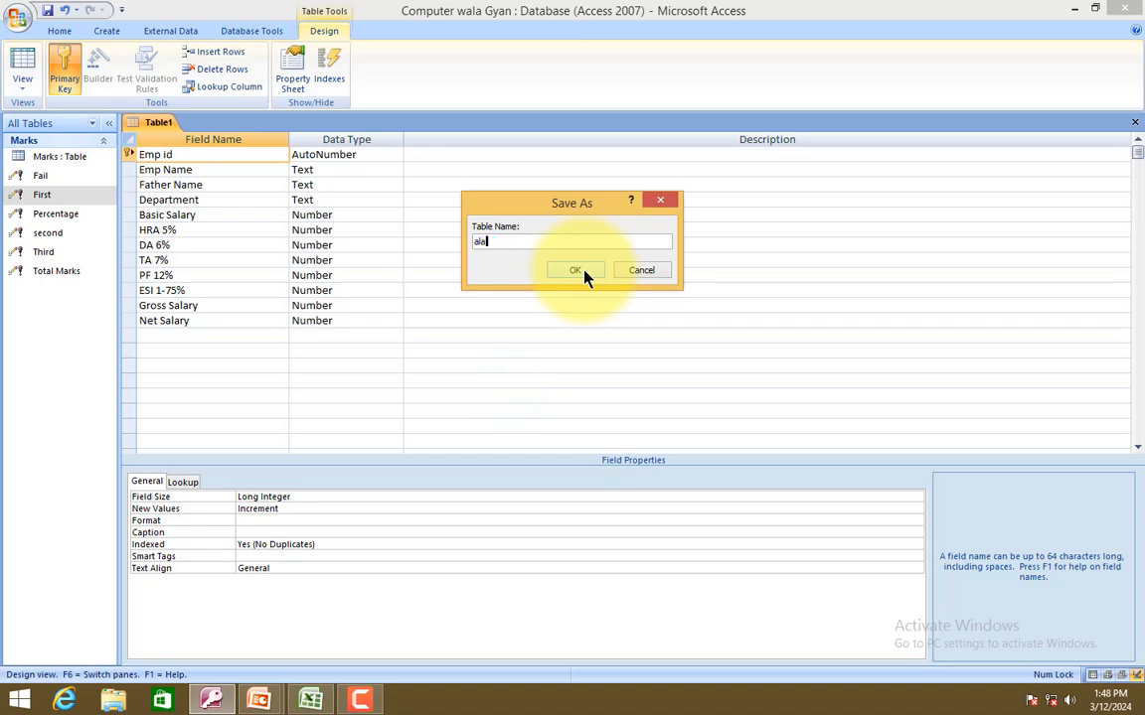
pyautogui.press('BackSpace')
pyautogui.press('BackSpace')
pyautogui.press('BackSpace')
pyautogui.write('Salary')
pyautogui.click(584, 275)
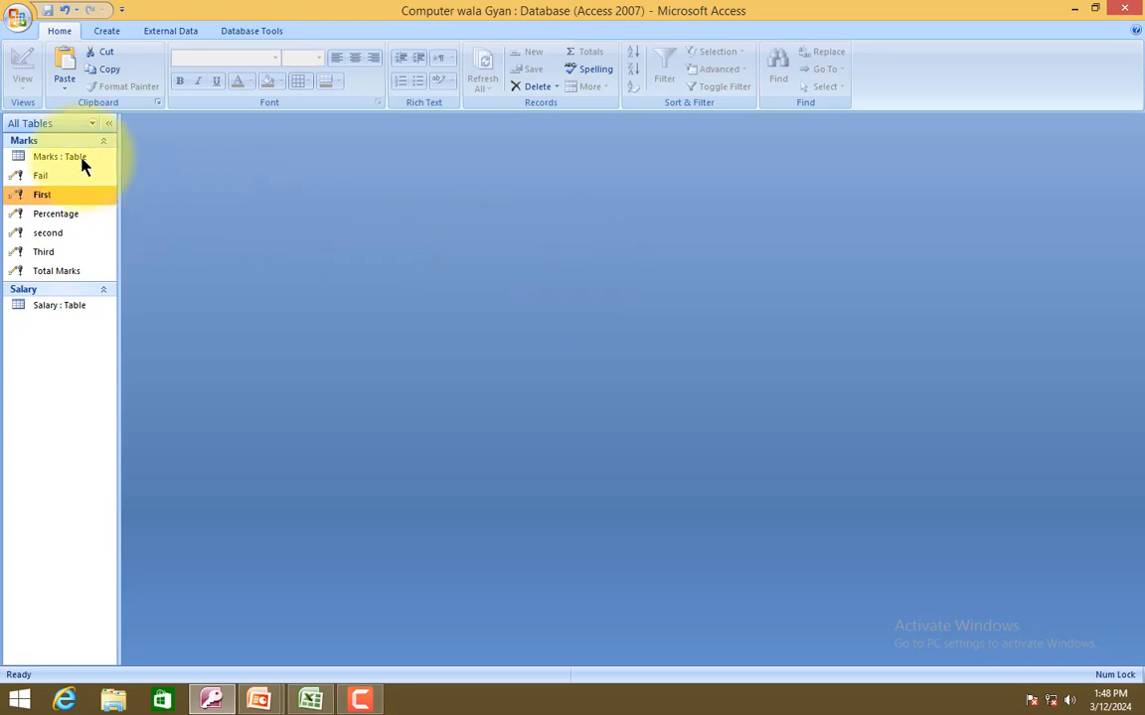
# Open the Salary table in Datasheet View at the Emp Name field of the new record.
pyautogui.click(72, 305)
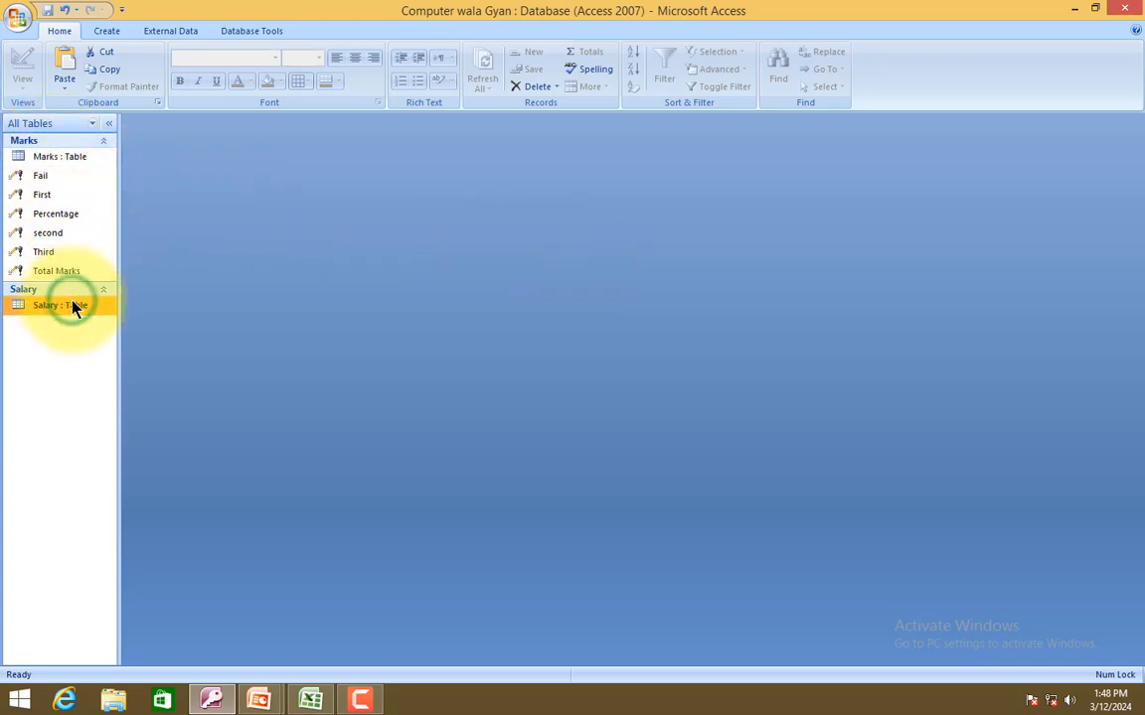
pyautogui.doubleClick(73, 305)
pyautogui.click(233, 155)
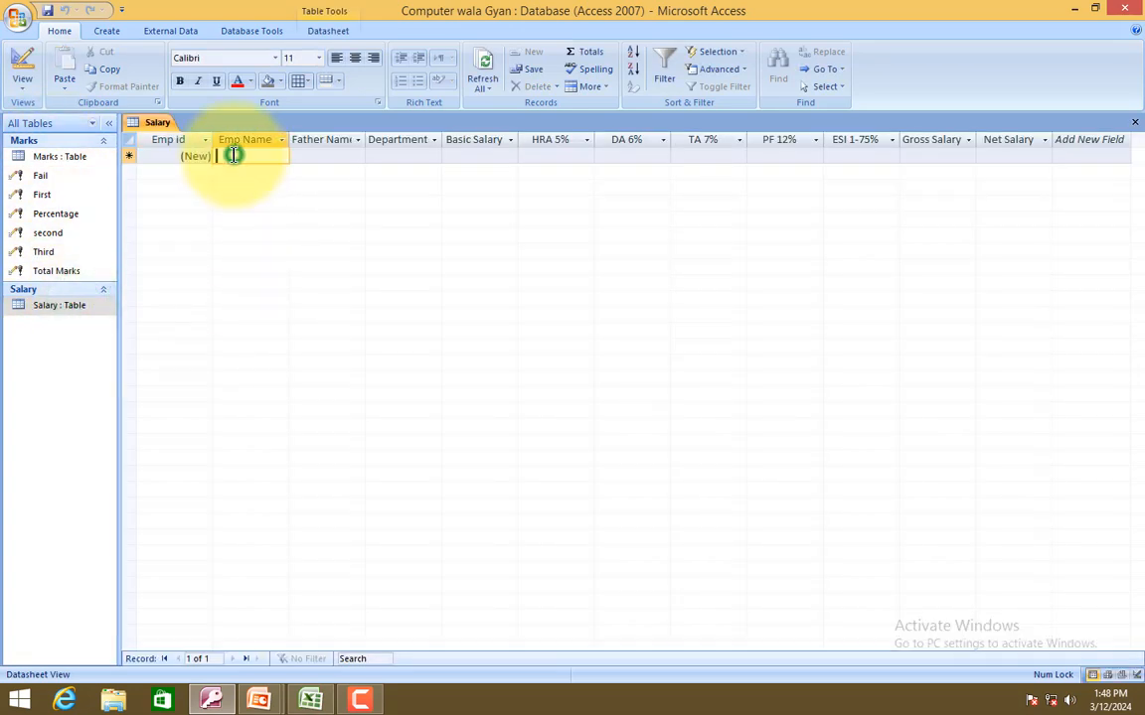
# Copy the Student Name column of the Marks table into the Emp Name column of the Salary table.
pyautogui.doubleClick(66, 156)
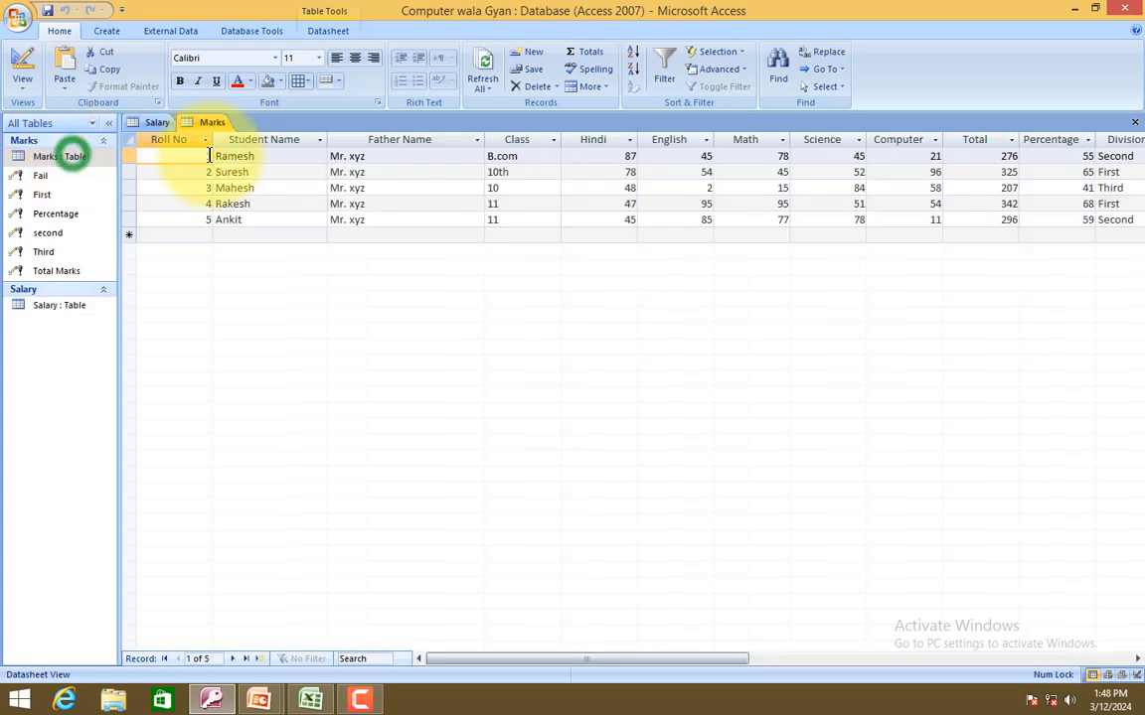
pyautogui.click(260, 140)
pyautogui.rightClick(261, 140)
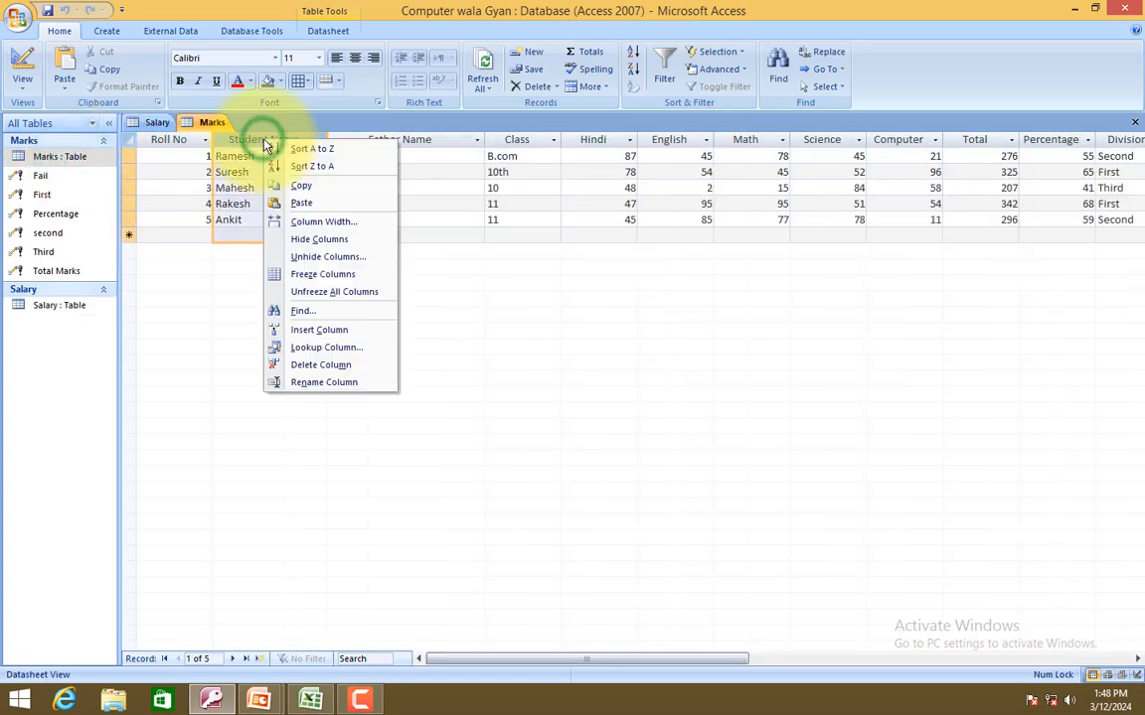
pyautogui.click(302, 186)
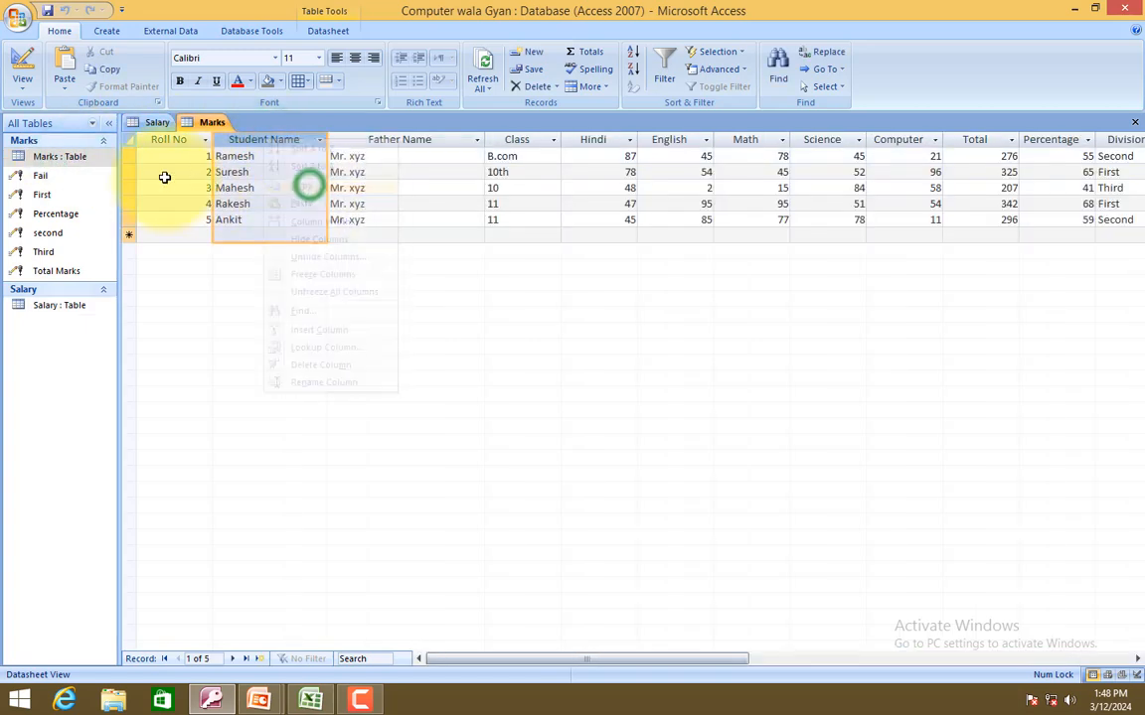
pyautogui.click(158, 123)
pyautogui.rightClick(261, 142)
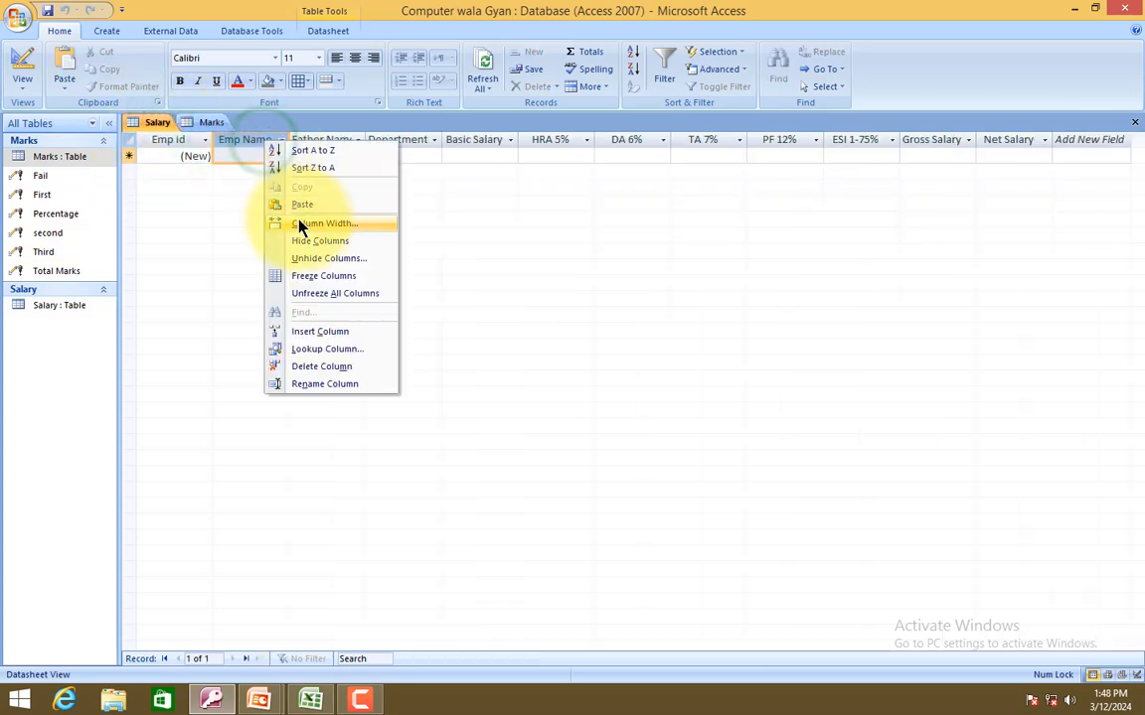
pyautogui.click(308, 204)
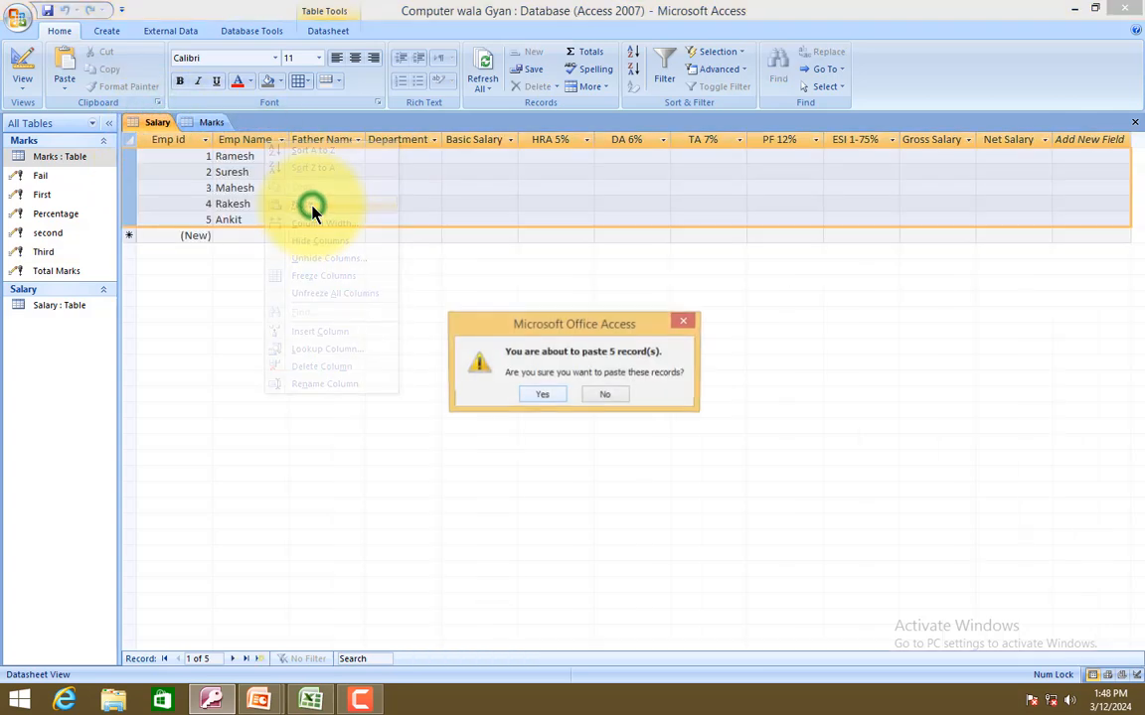
pyautogui.click(546, 396)
# Copy the Father Name column of the Marks table into the Father Name column of the Salary table.
pyautogui.click(211, 122)
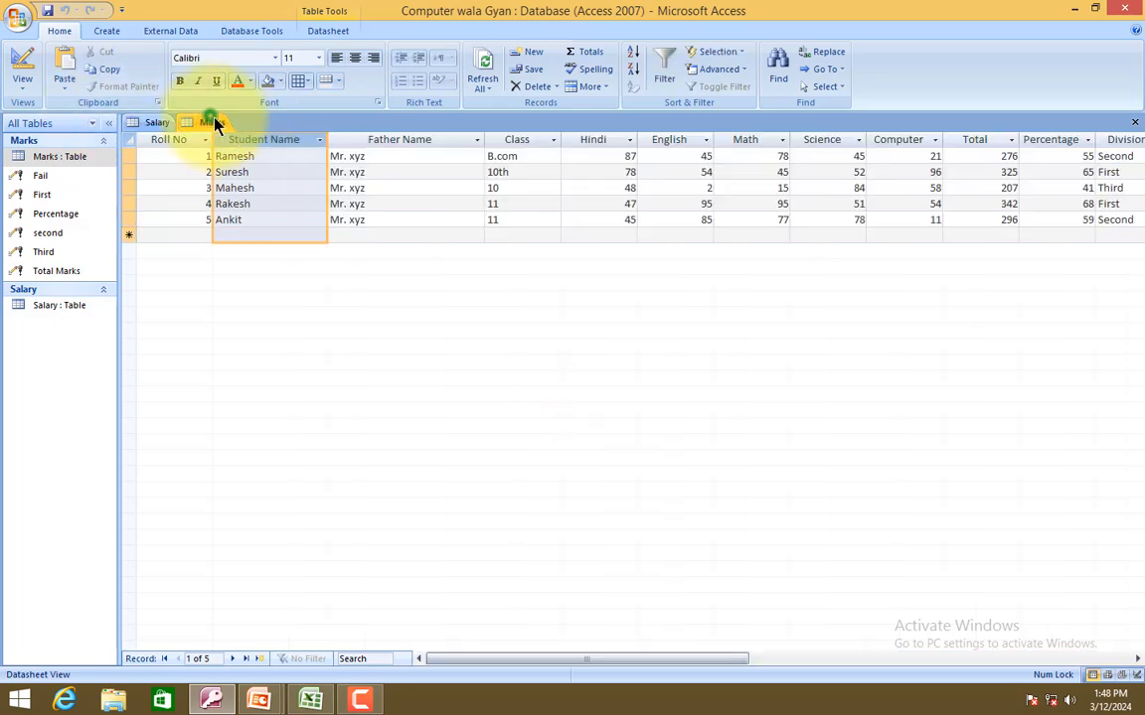
pyautogui.click(366, 146)
pyautogui.rightClick(366, 147)
pyautogui.click(407, 189)
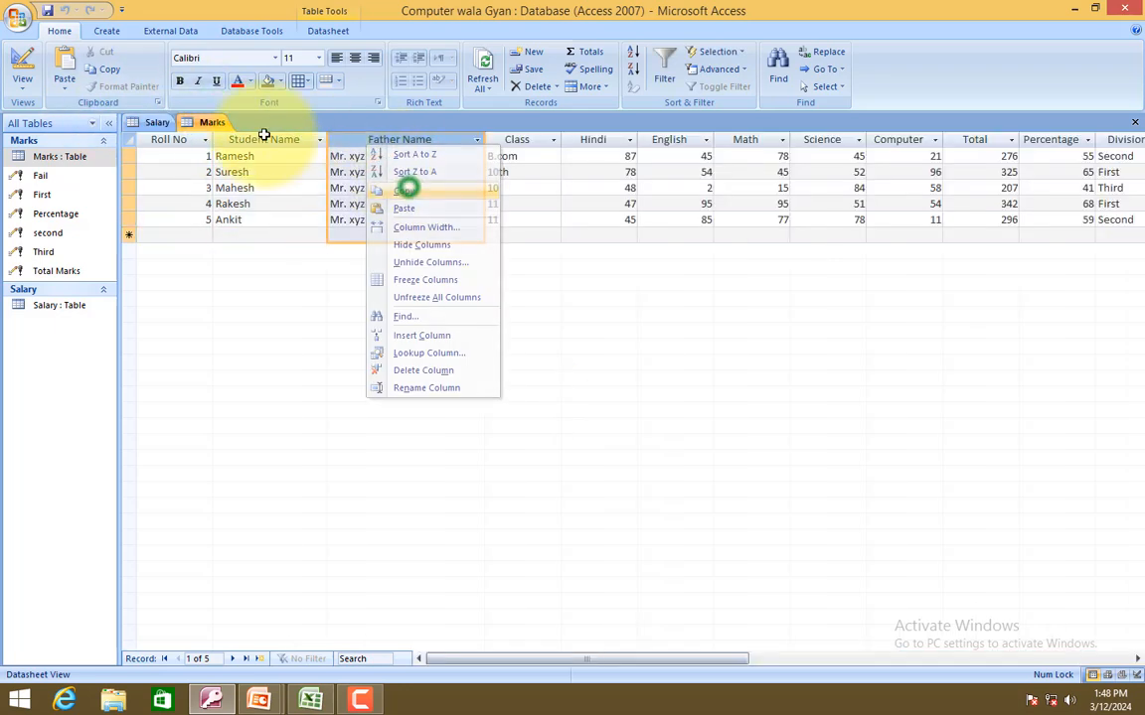
pyautogui.click(158, 122)
pyautogui.click(328, 139)
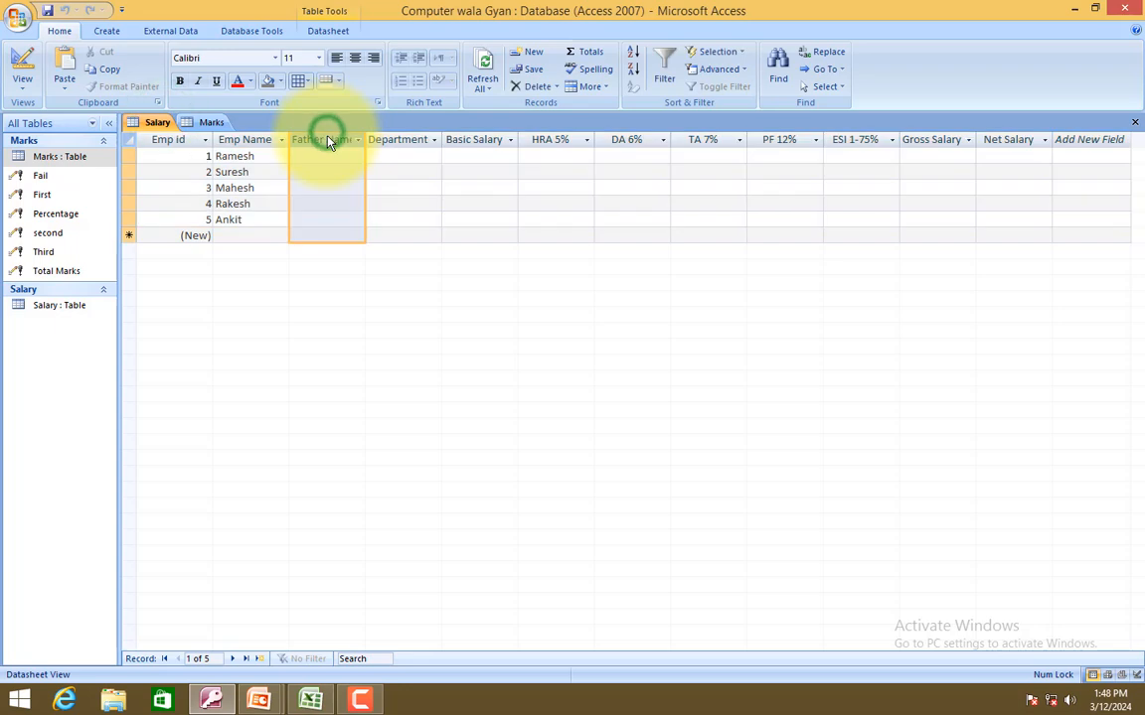
pyautogui.rightClick(328, 139)
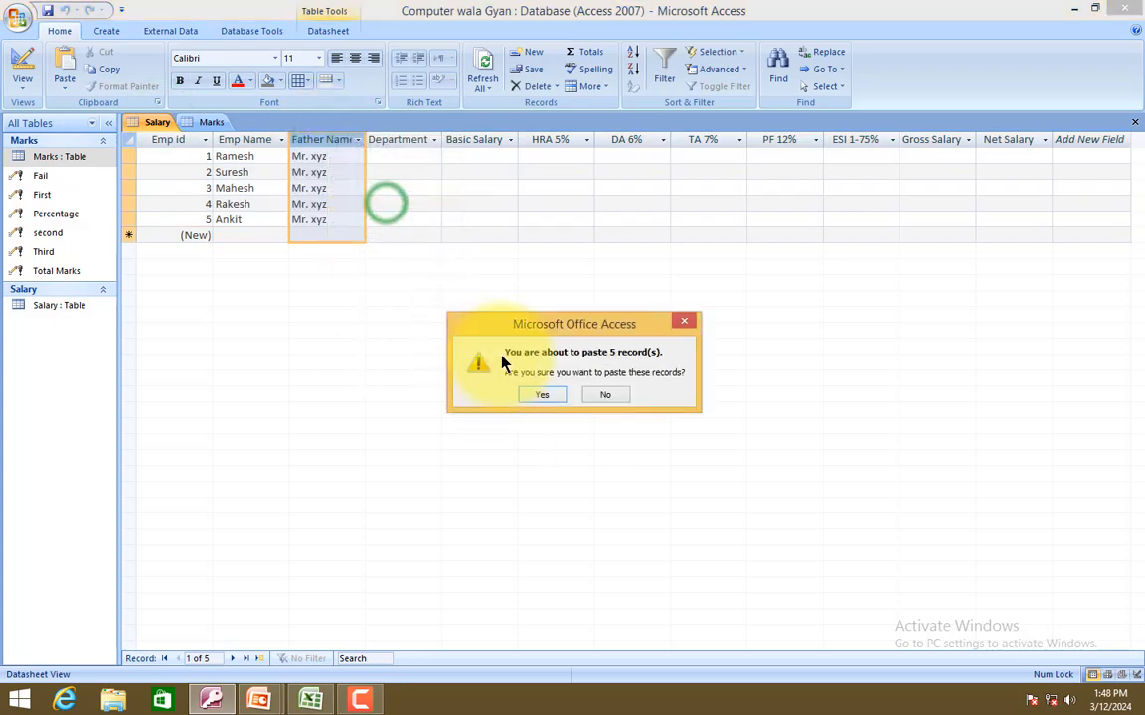
pyautogui.click(542, 394)
# Fill the Department column for records 1 to 5 with Sales, Account, Helper, Welder and Operator.
pyautogui.click(427, 154)
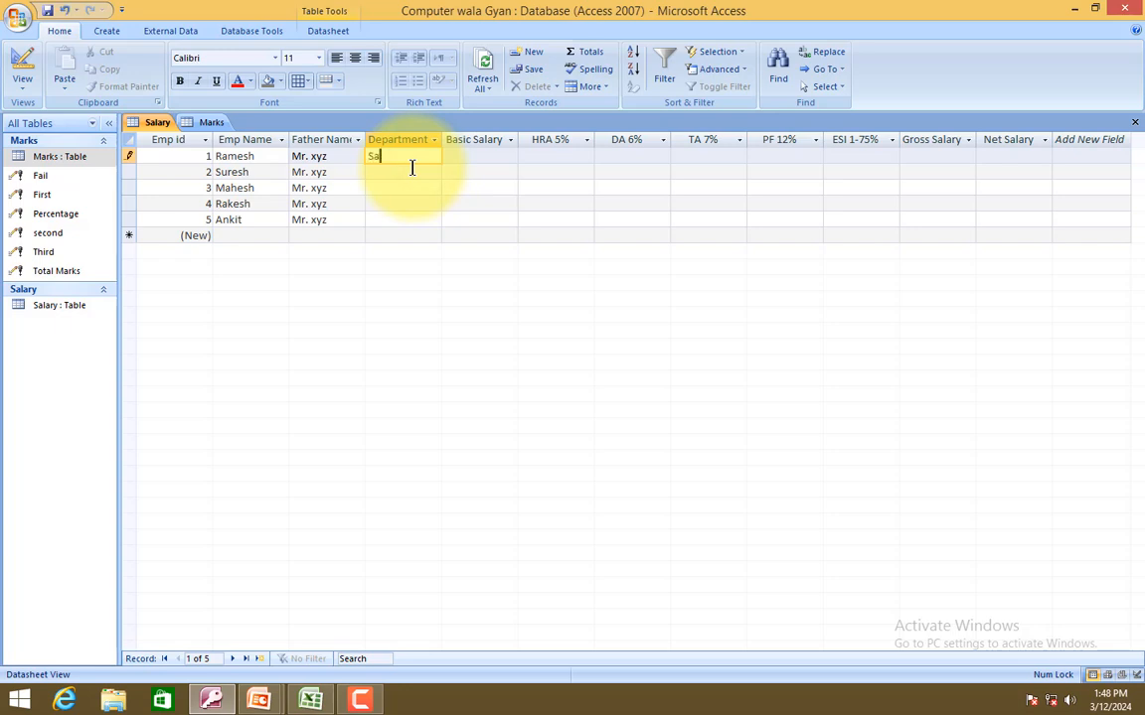
pyautogui.write('Sales')
pyautogui.click(412, 171)
pyautogui.write('Acco')
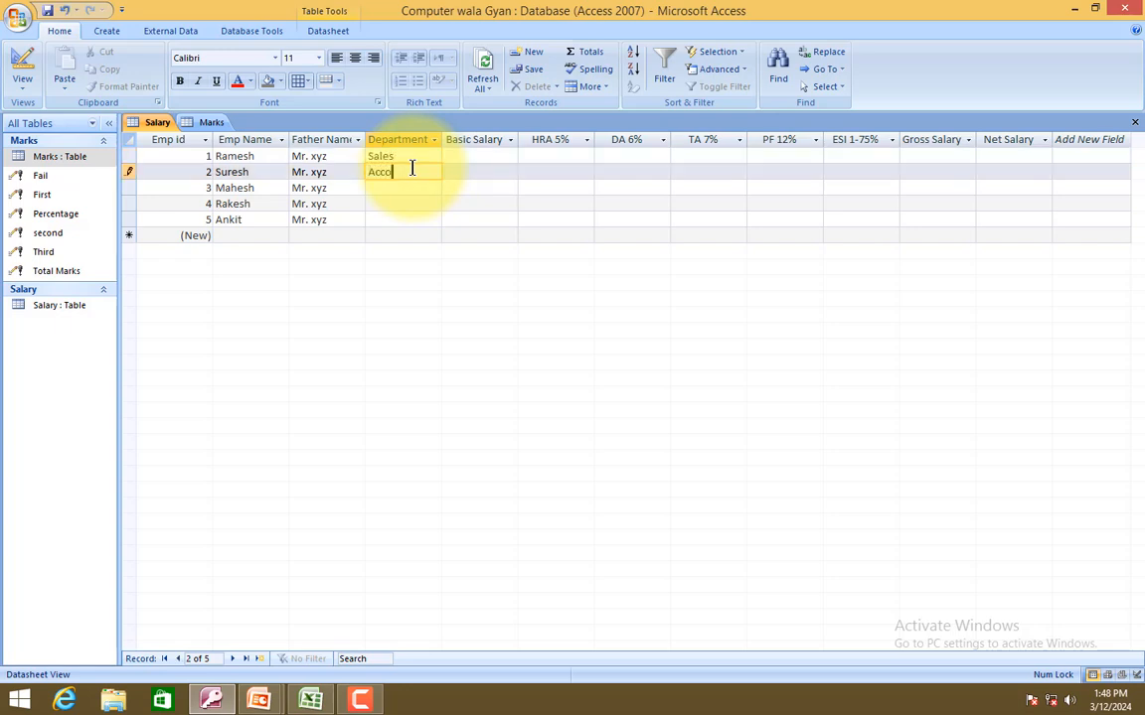
pyautogui.write('unt')
pyautogui.press('Down')
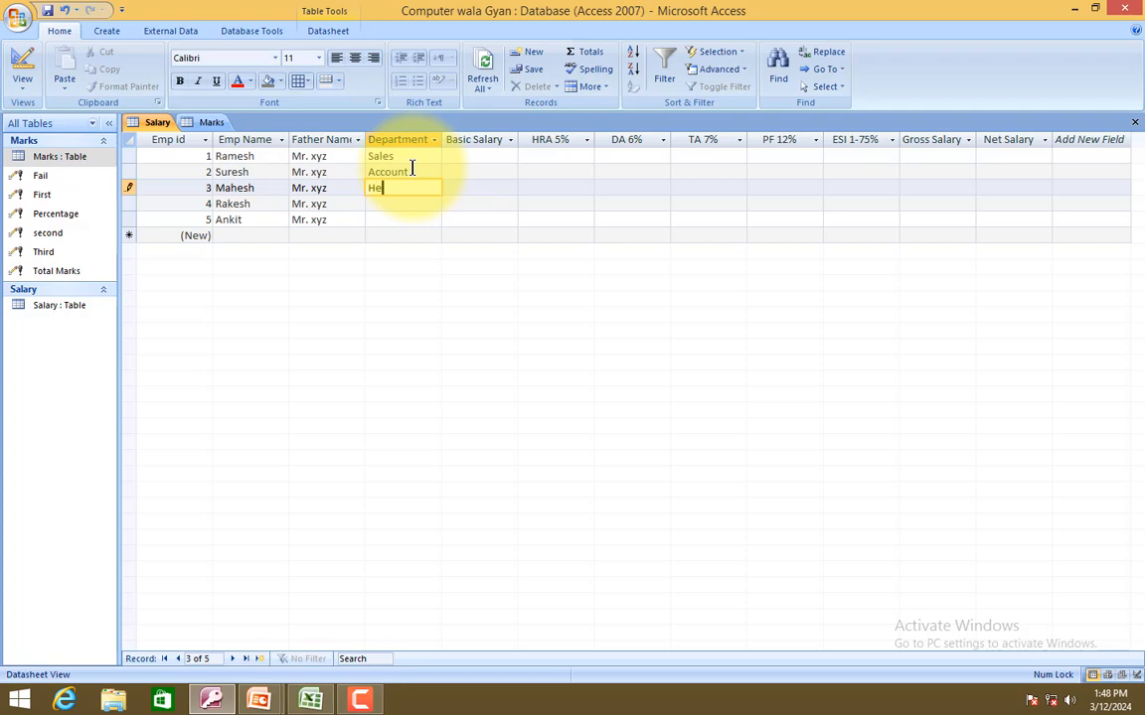
pyautogui.write('Helper')
pyautogui.press('Down')
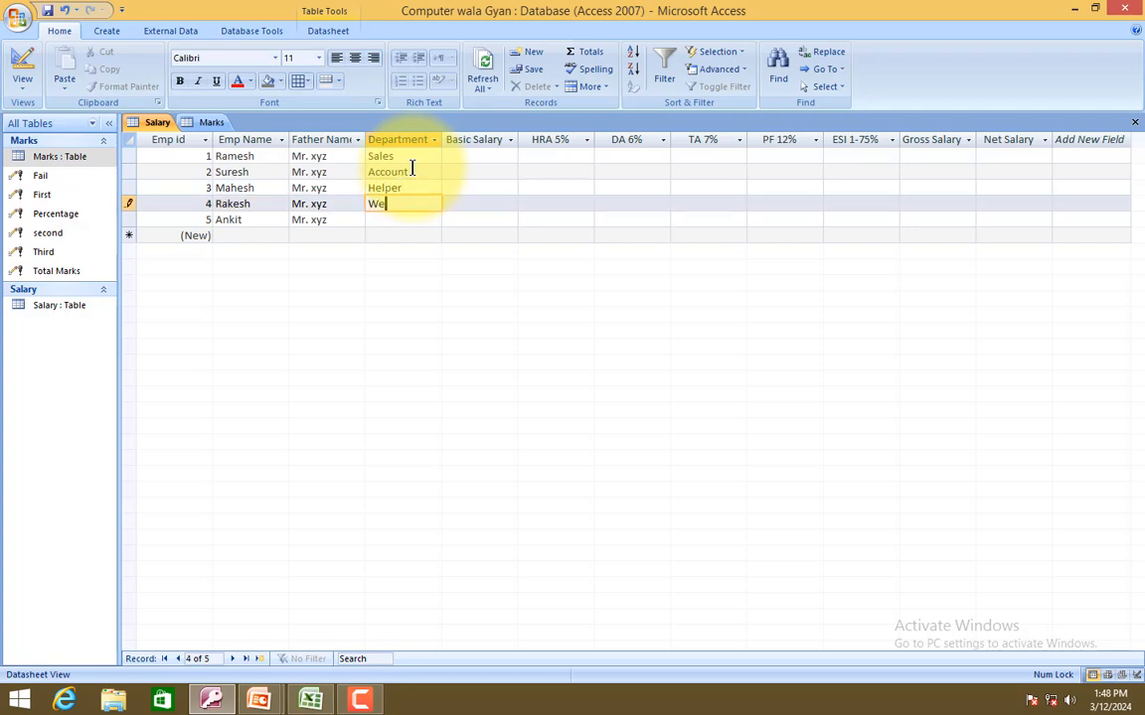
pyautogui.press('Down')
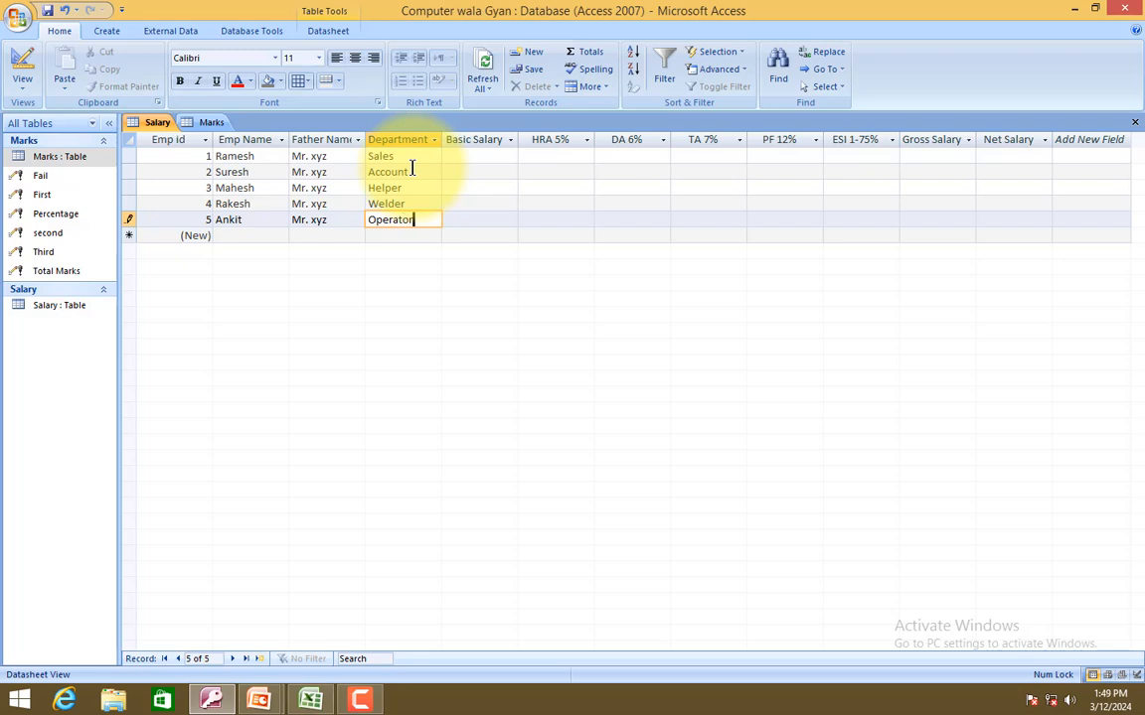
# Fill the Basic Salary column for records 1 to 5 with 15000, 12000, 15000, 10000 and 8500.
pyautogui.press('Tab')
pyautogui.press('Up')
pyautogui.press('Up')
pyautogui.press('Up')
pyautogui.press('Up')
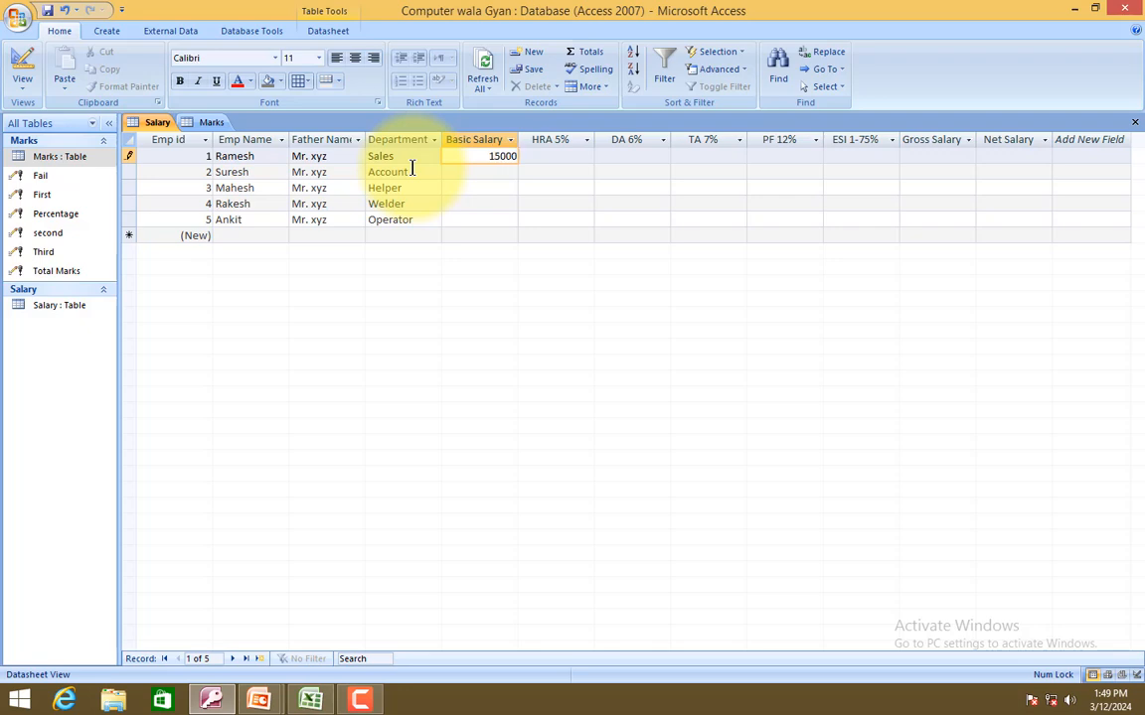
pyautogui.press('Down')
pyautogui.press('Down')
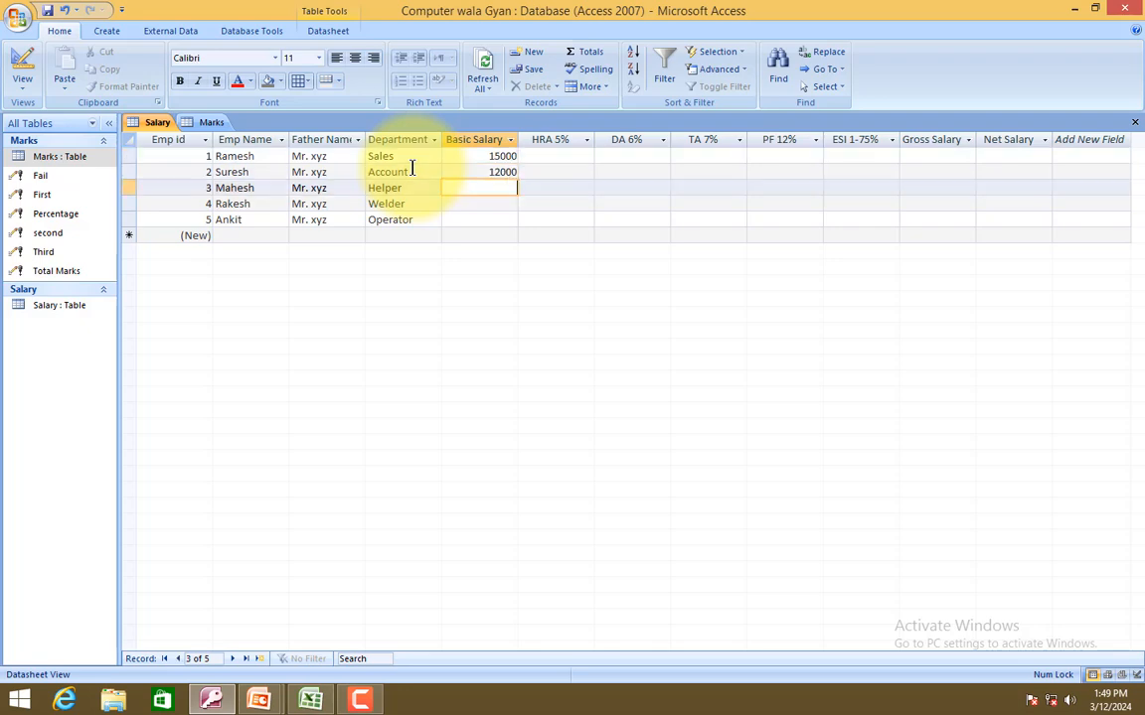
pyautogui.press('Down')
pyautogui.write('1')
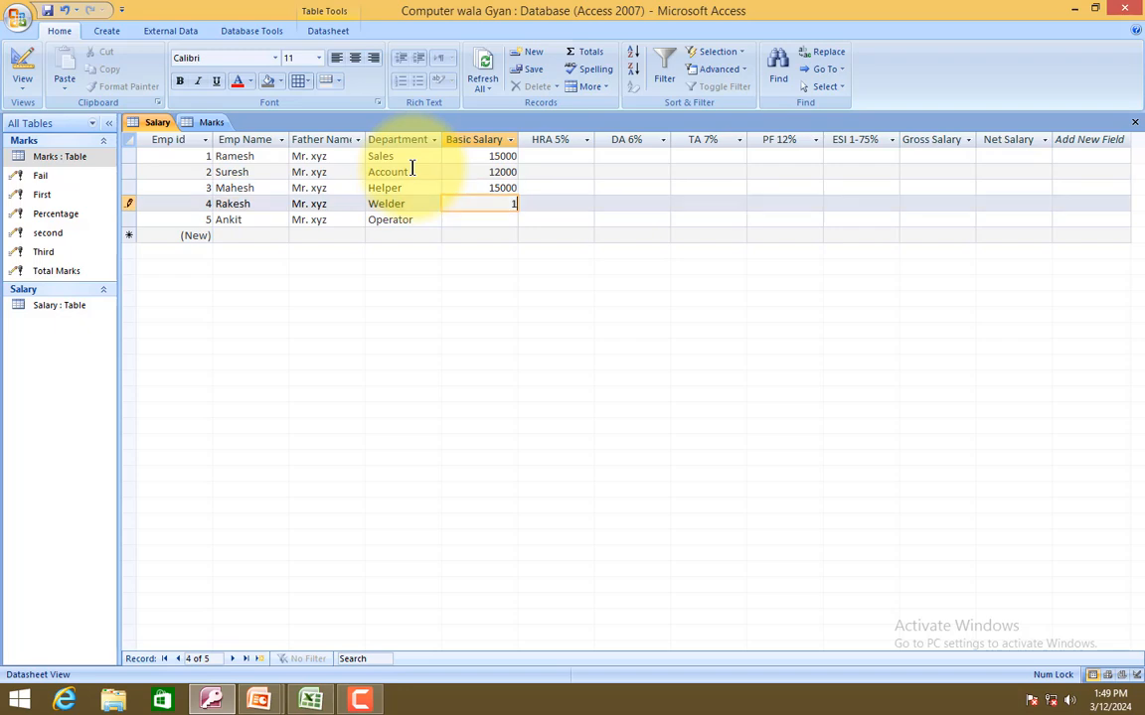
pyautogui.write('0000')
pyautogui.press('Down')
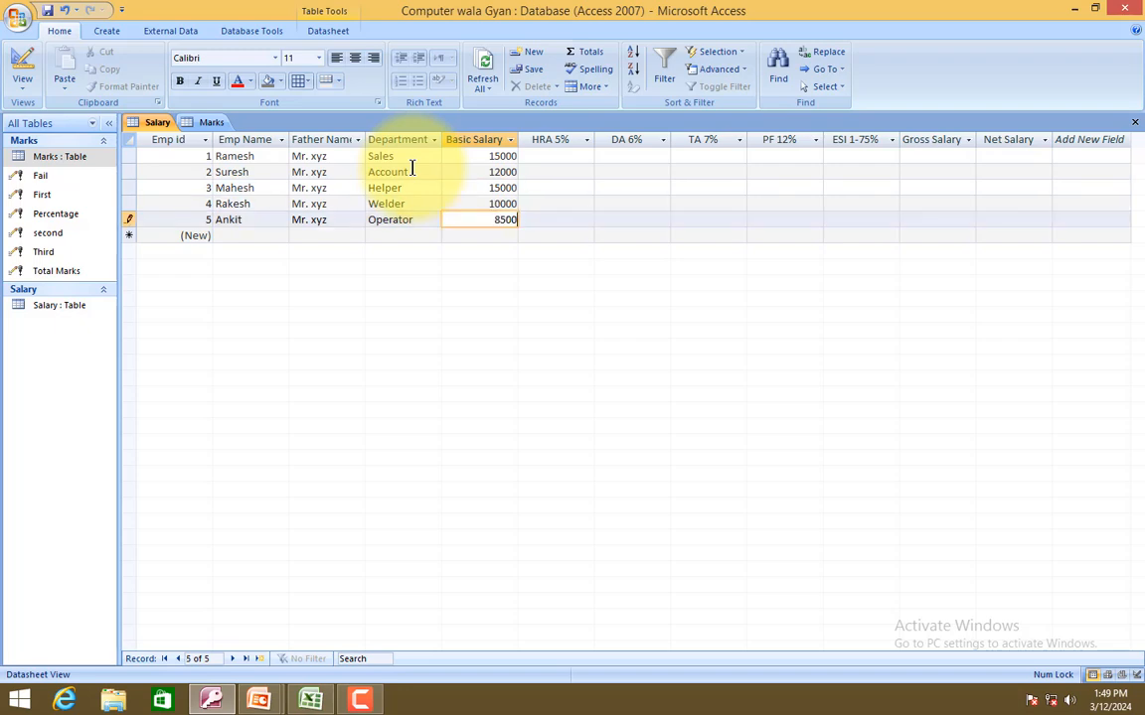
# Close the Salary and Marks tables.
pyautogui.click(535, 157)
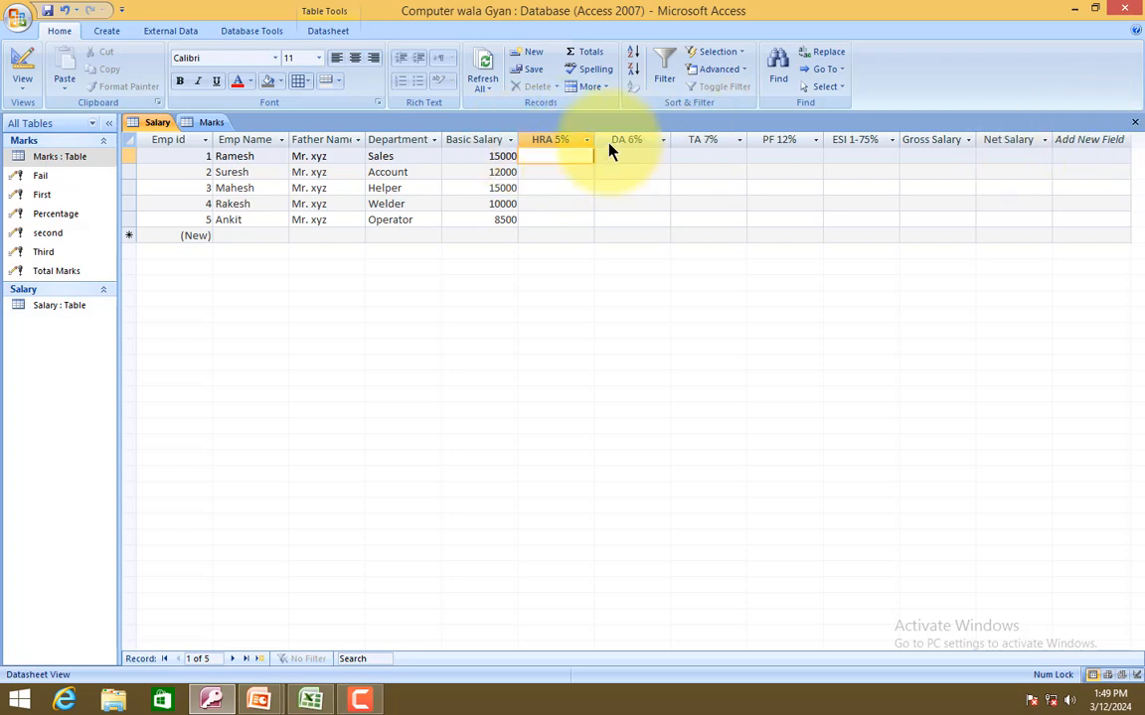
pyautogui.click(1135, 122)
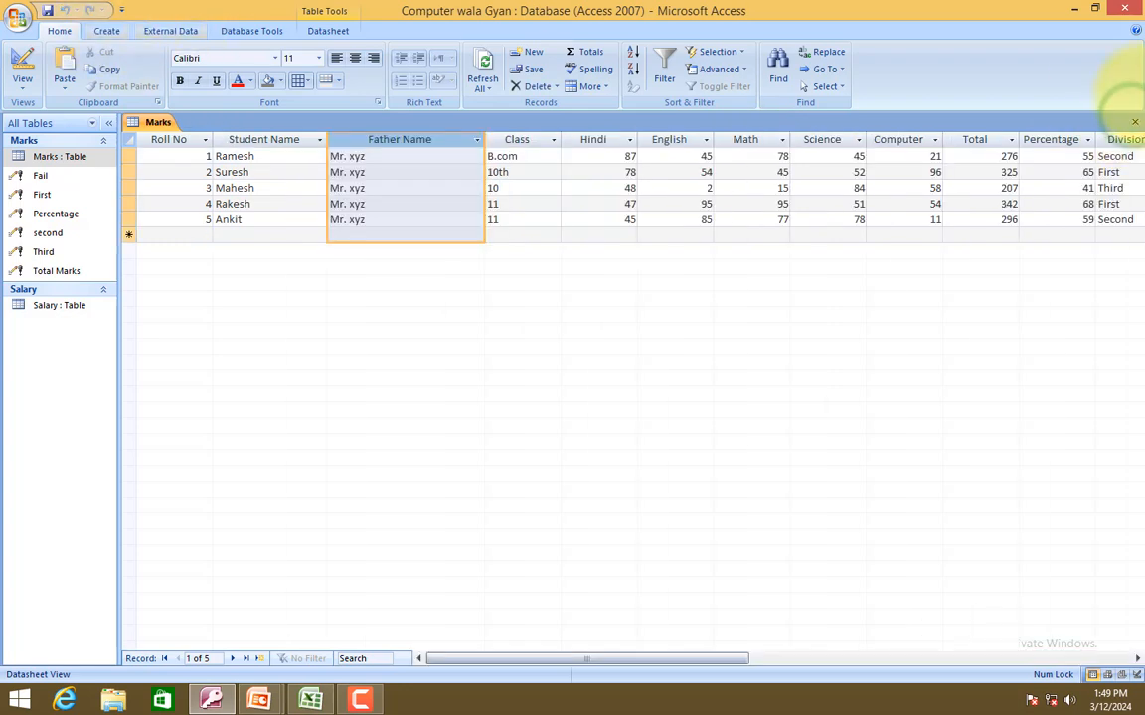
pyautogui.click(1135, 122)
# Create a new query in Design View with the Salary table as its source.
pyautogui.click(106, 30)
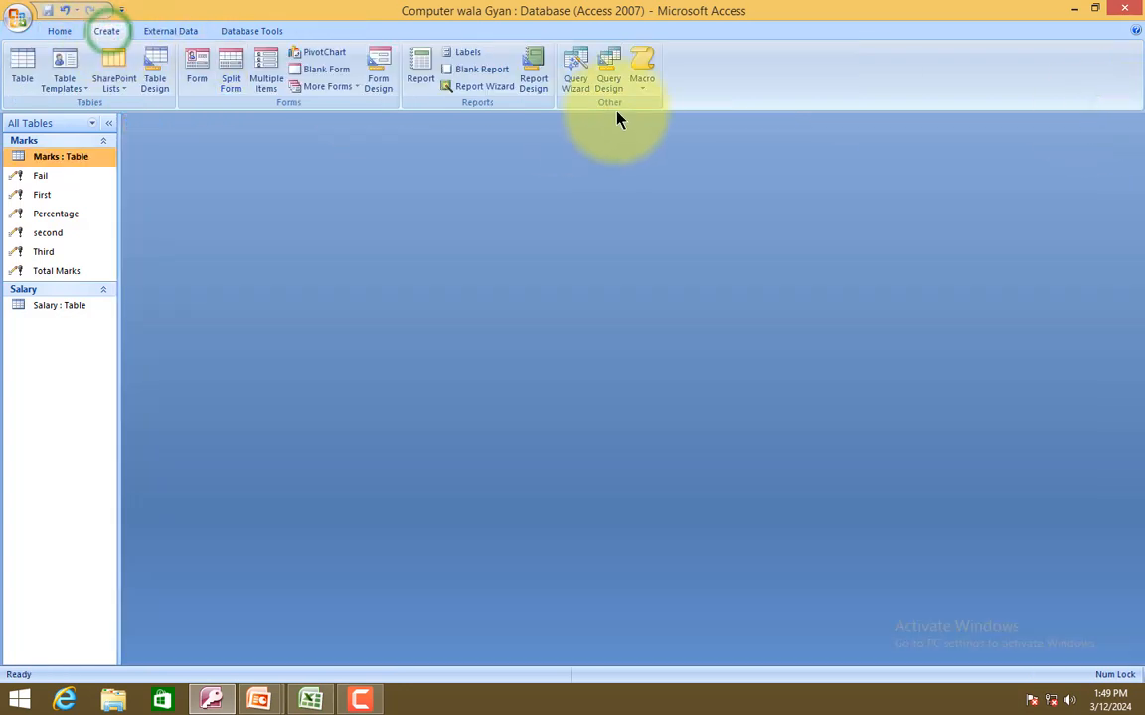
pyautogui.click(609, 79)
pyautogui.moveTo(505, 441); pyautogui.dragTo(561, 254)
pyautogui.click(532, 316)
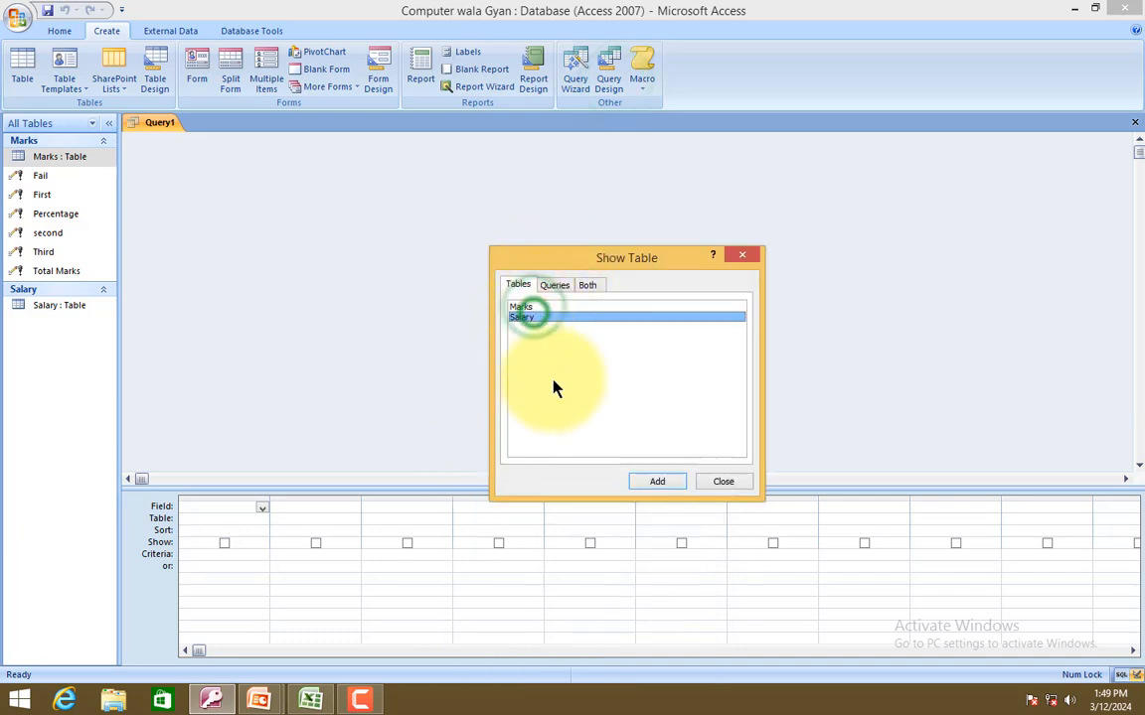
pyautogui.click(657, 481)
pyautogui.click(722, 481)
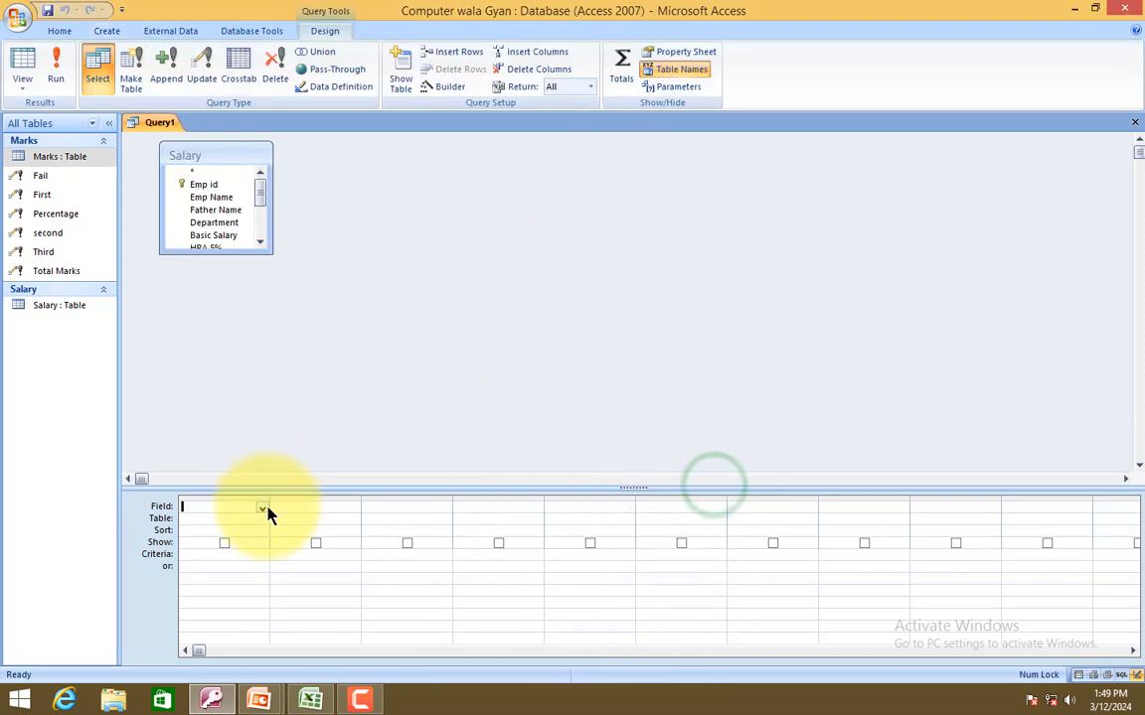
# Add the HRA 5% field to the query and change the query type to Update.
pyautogui.click(262, 508)
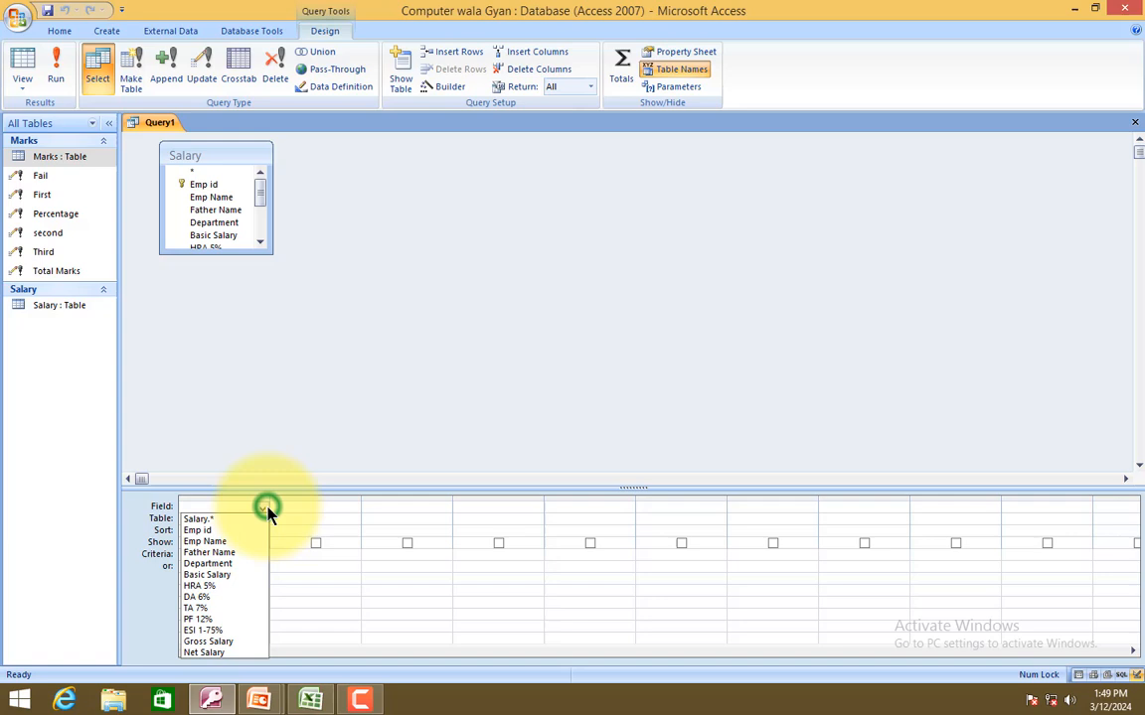
pyautogui.click(221, 587)
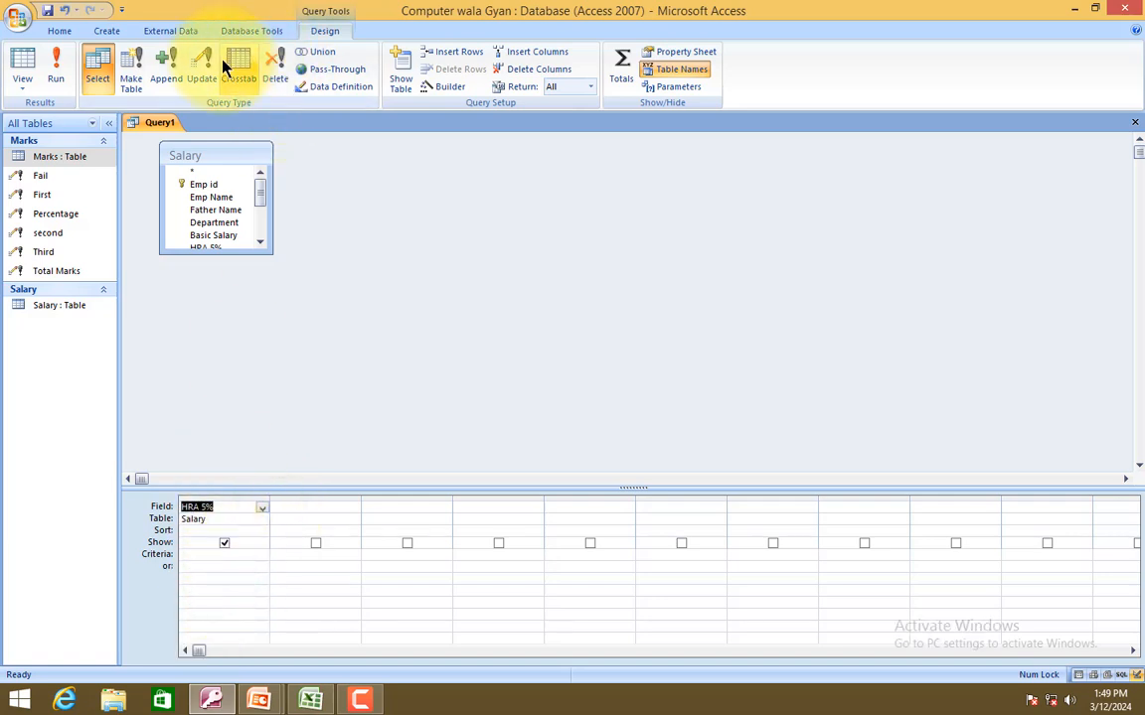
pyautogui.click(202, 75)
# Build the update expression [Salary]![Basic Salary]*5/100 for the HRA 5% field with the Expression Builder.
pyautogui.click(196, 532)
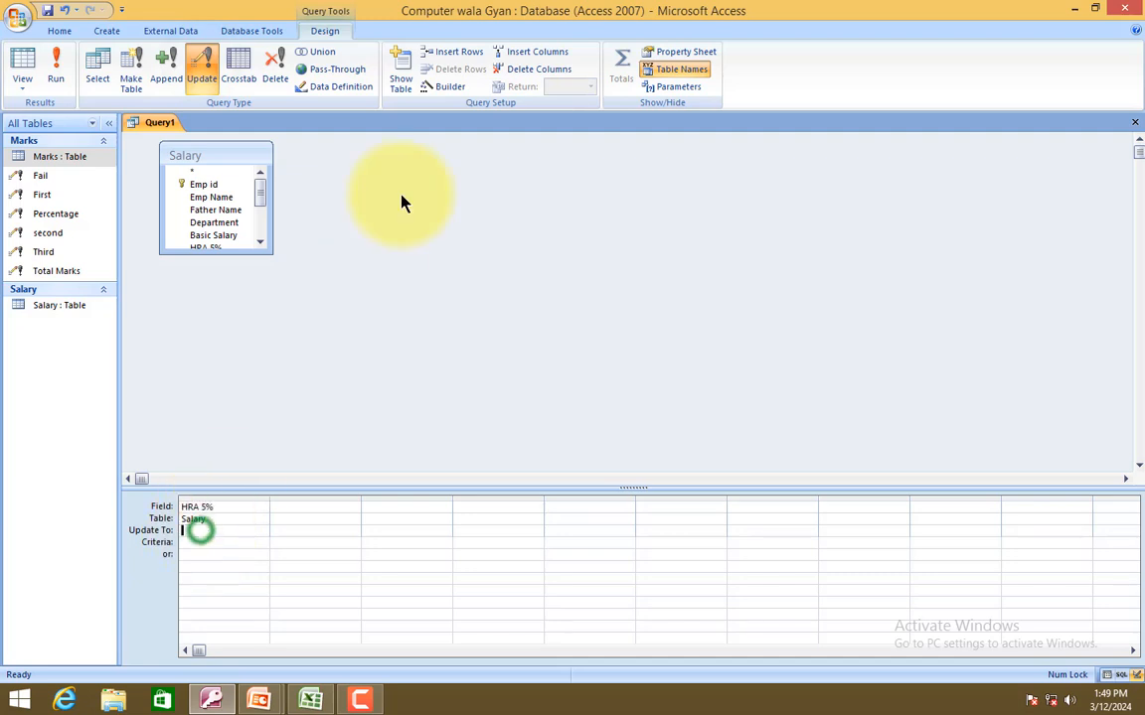
pyautogui.click(437, 86)
pyautogui.click(473, 271)
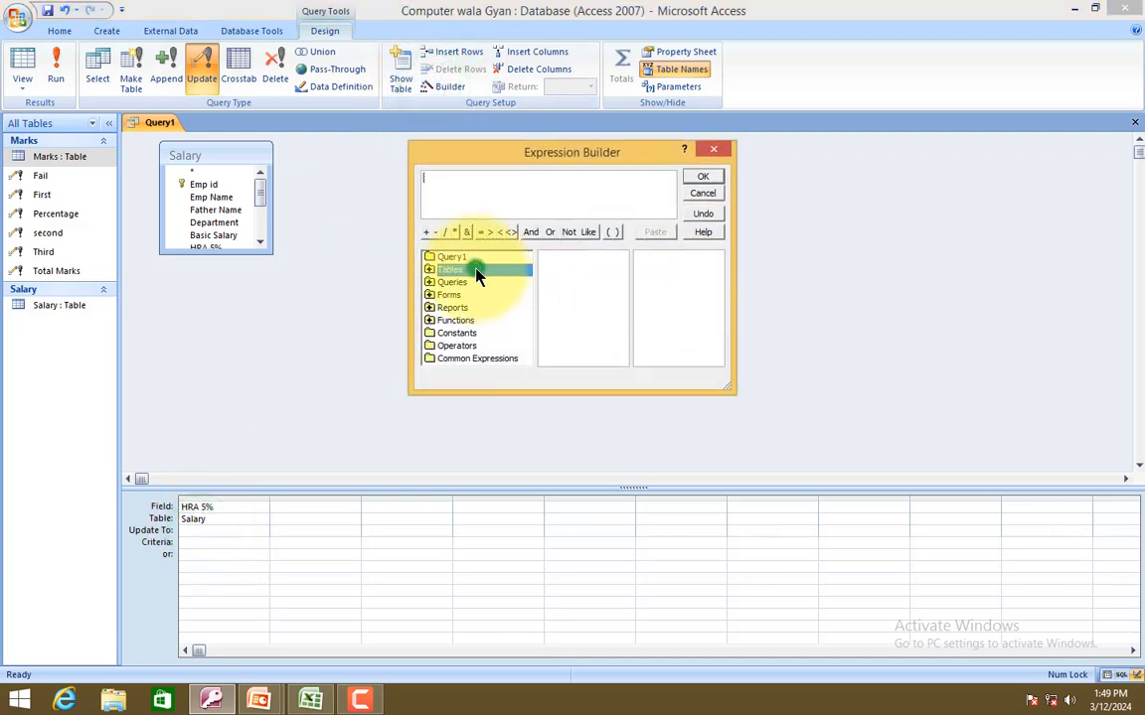
pyautogui.doubleClick(476, 271)
pyautogui.click(463, 295)
pyautogui.doubleClick(556, 298)
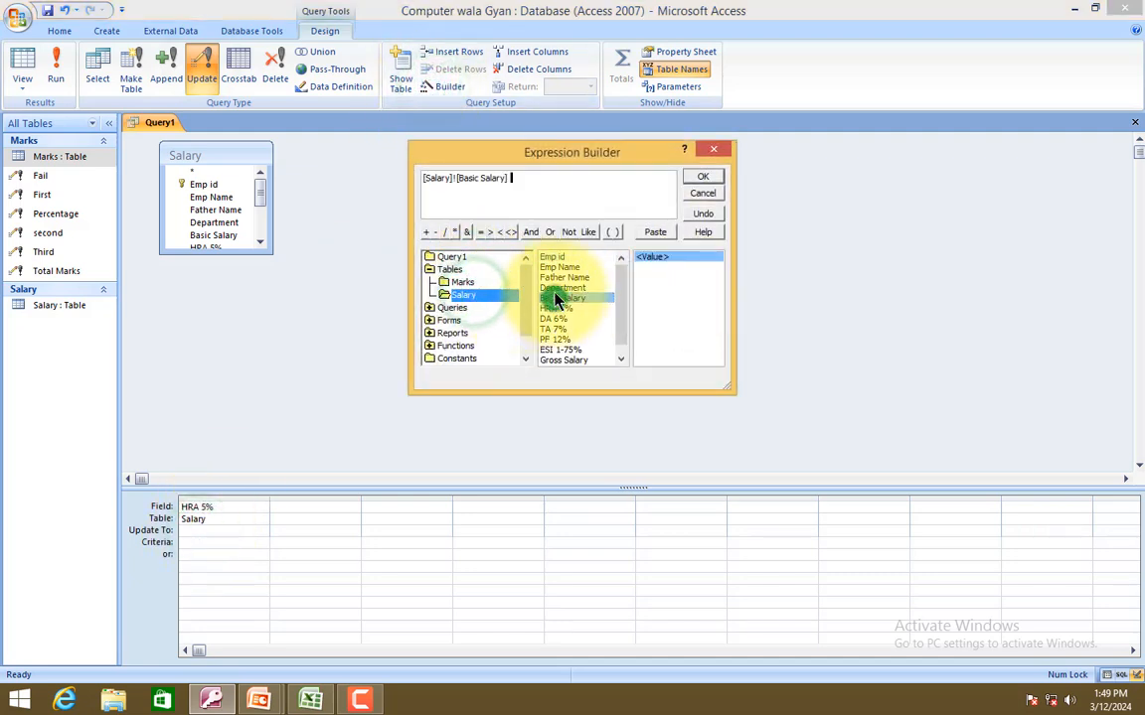
pyautogui.write('*')
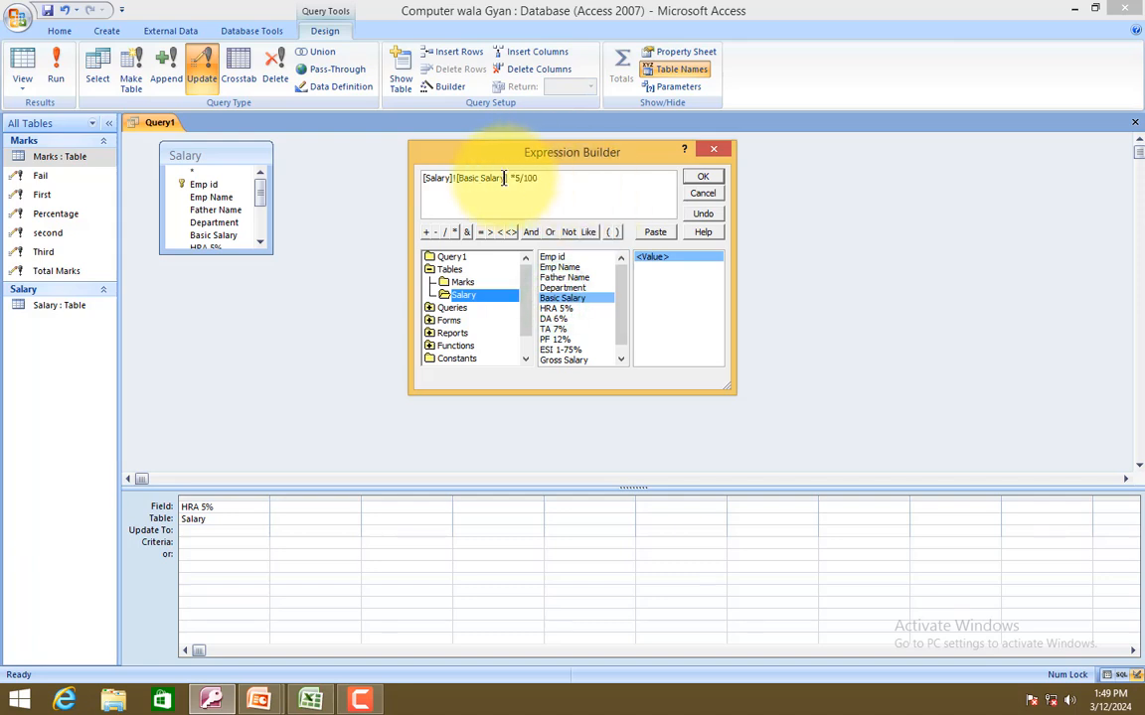
pyautogui.click(701, 177)
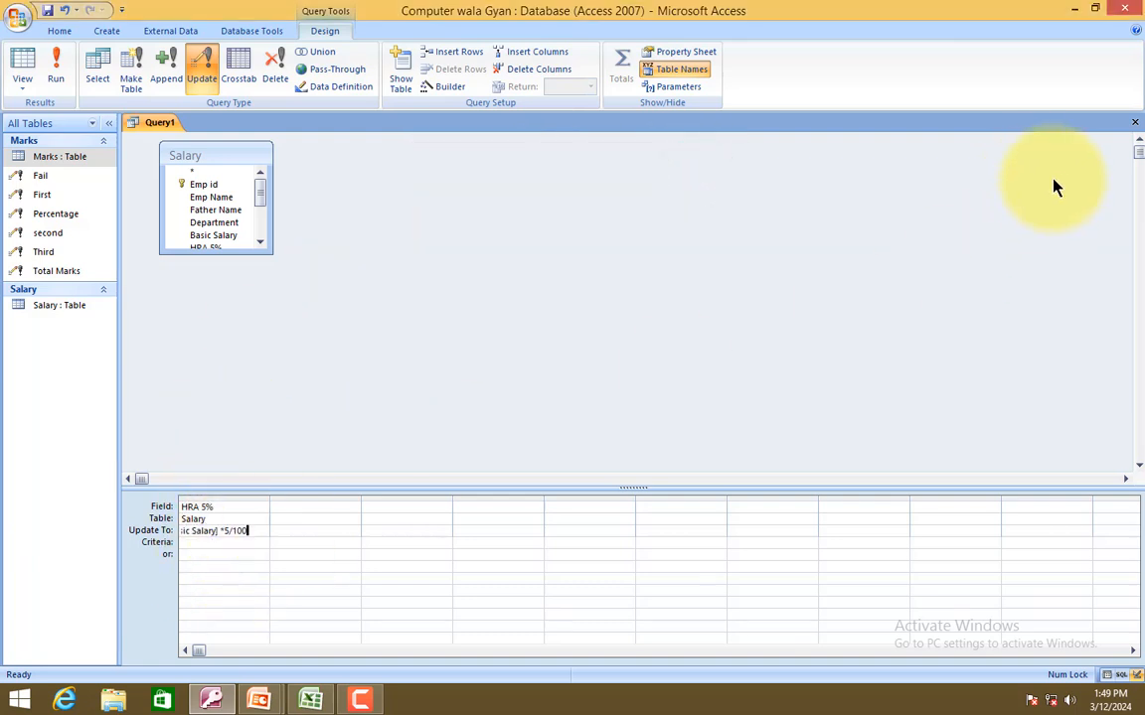
# Close the update query, saving it under the name HRA 5%.
pyautogui.click(1135, 122)
pyautogui.press('Return')
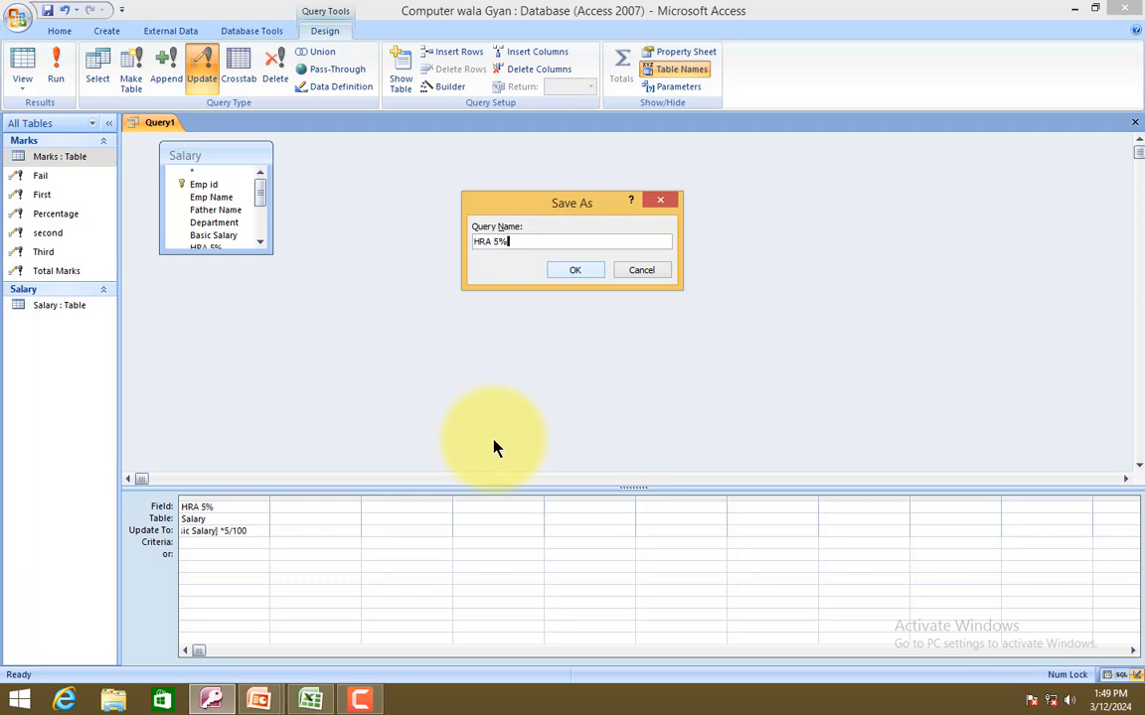
pyautogui.press('Return')
# Duplicate the HRA 5% query and name the copy DA 6%.
pyautogui.click(21, 328)
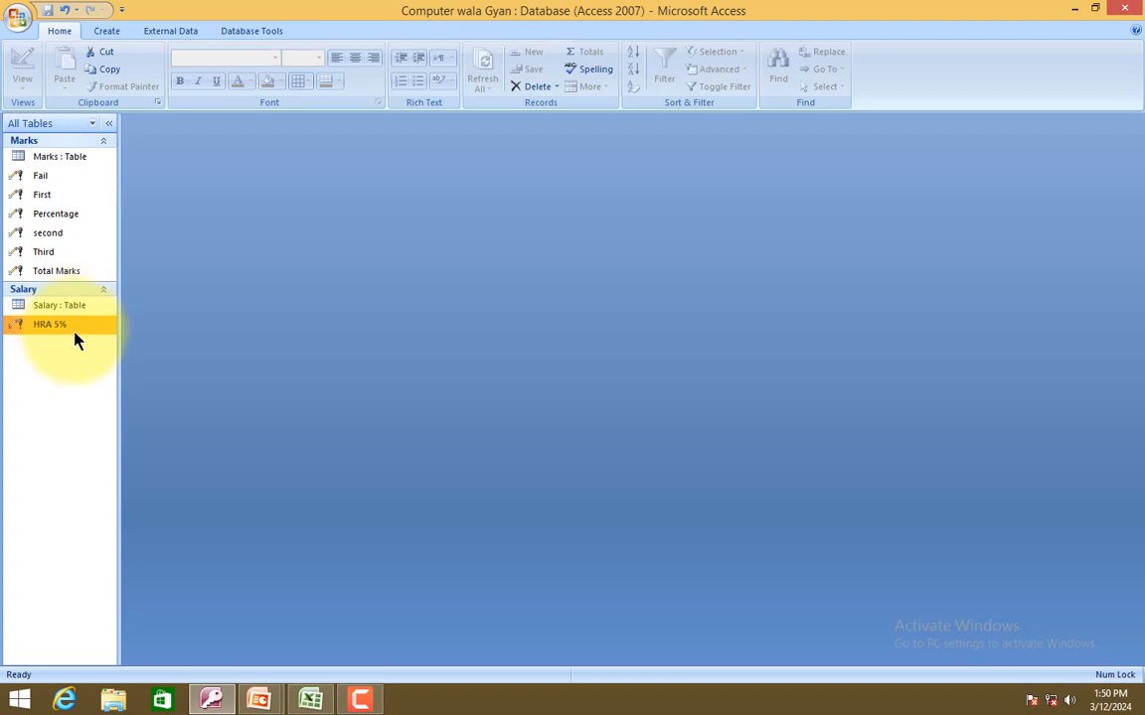
pyautogui.hotkey('ctrl', 'c')
pyautogui.hotkey('ctrl', 'v')
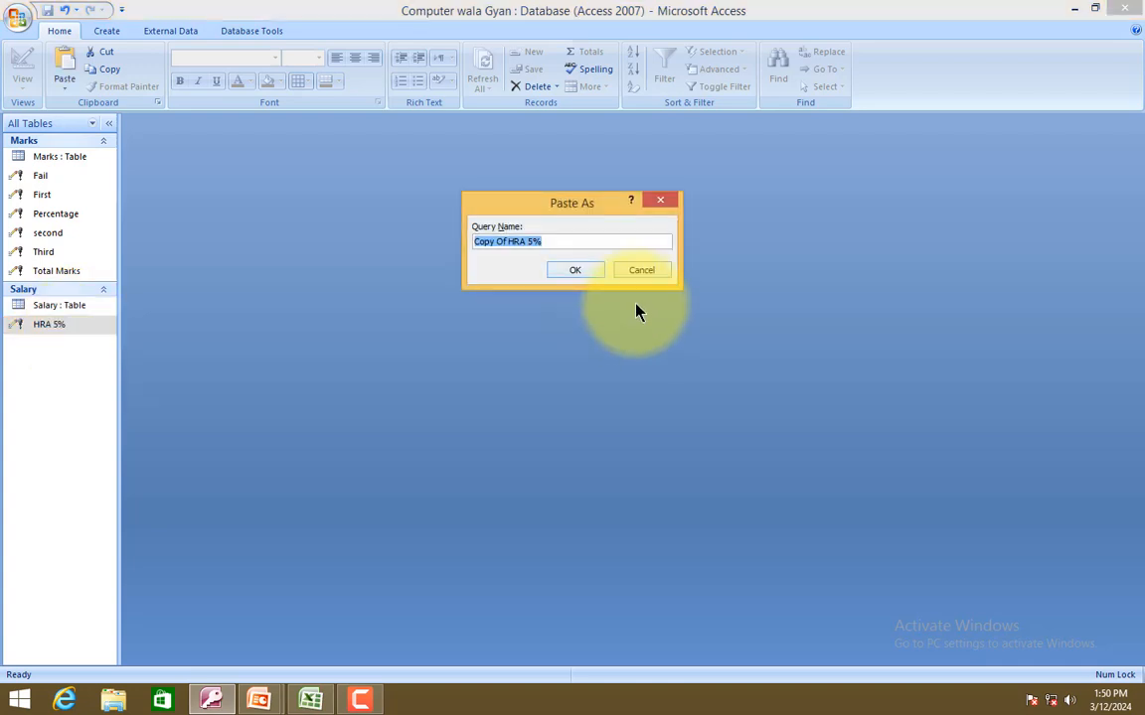
pyautogui.write('DA ')
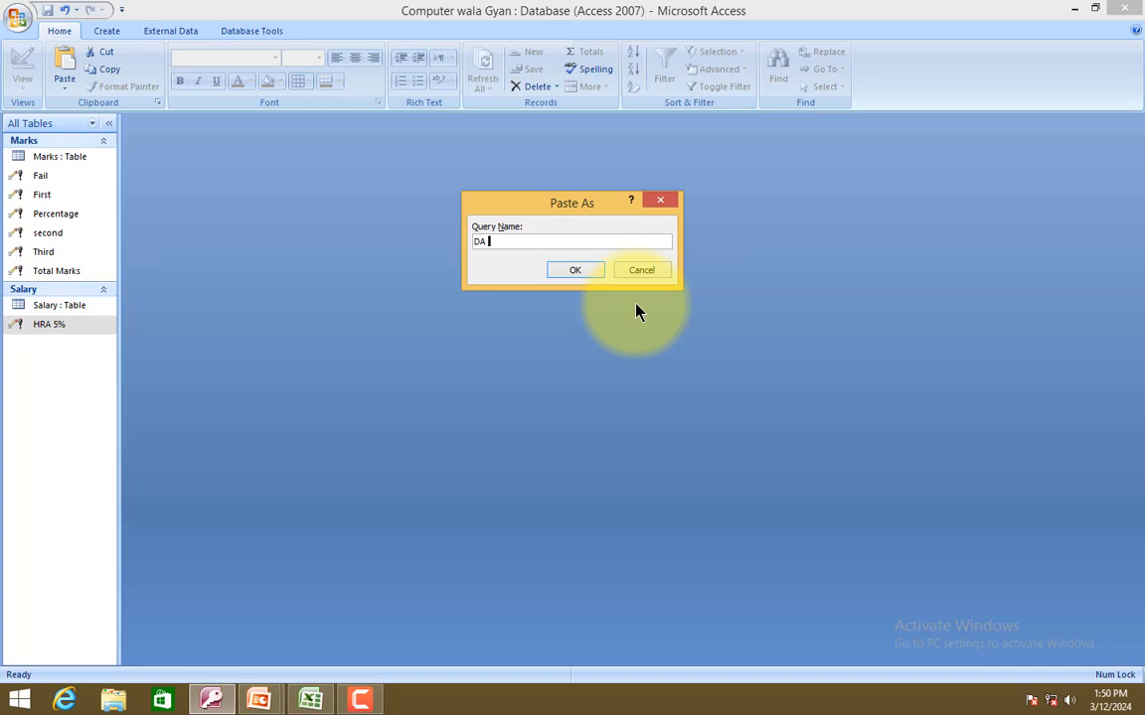
pyautogui.write('6%')
pyautogui.press('Return')
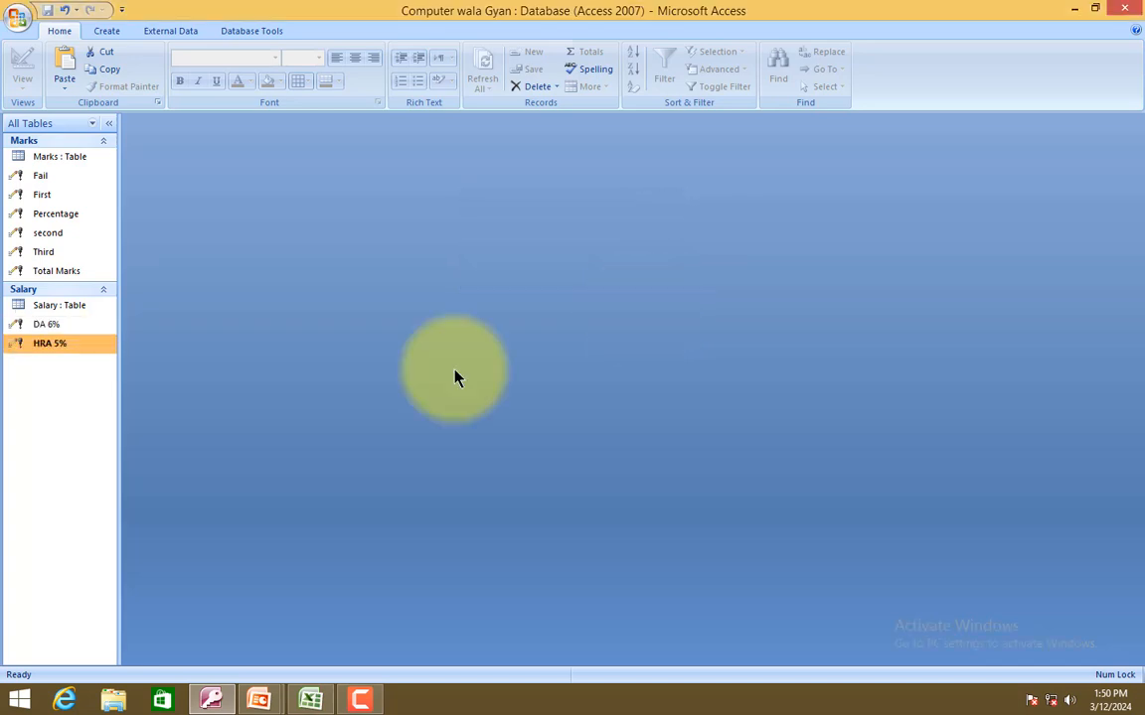
# Open the DA 6% query in Design View and change its updated field to DA 6%.
pyautogui.rightClick(56, 320)
pyautogui.click(98, 350)
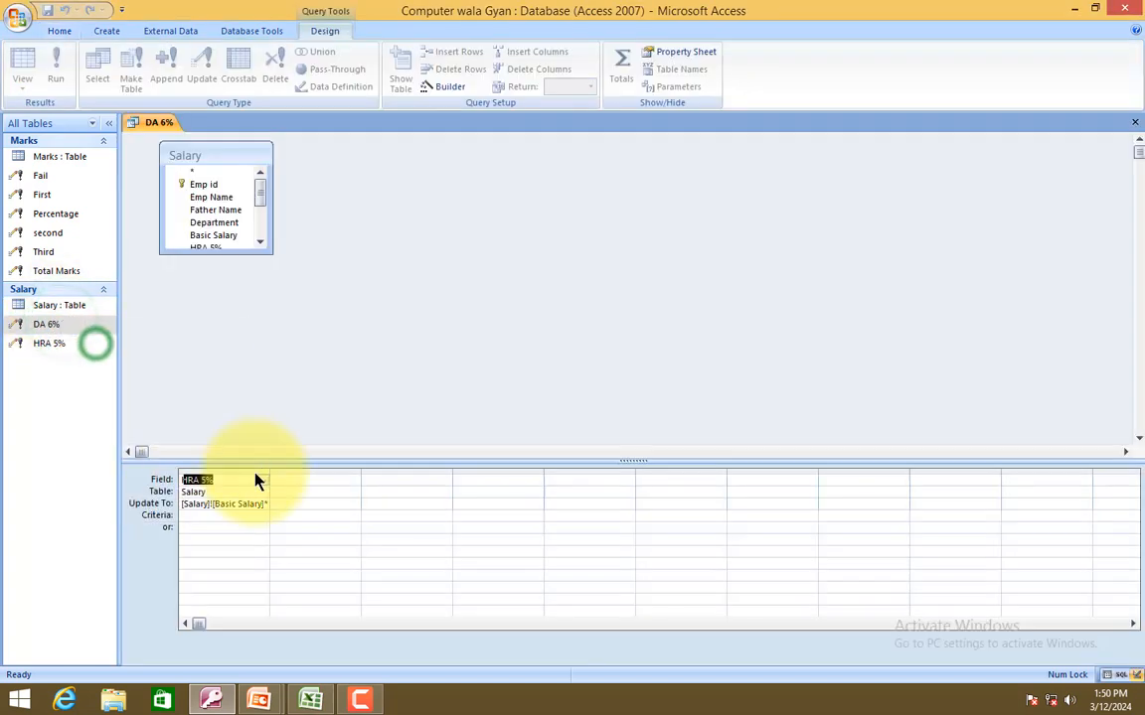
pyautogui.click(263, 483)
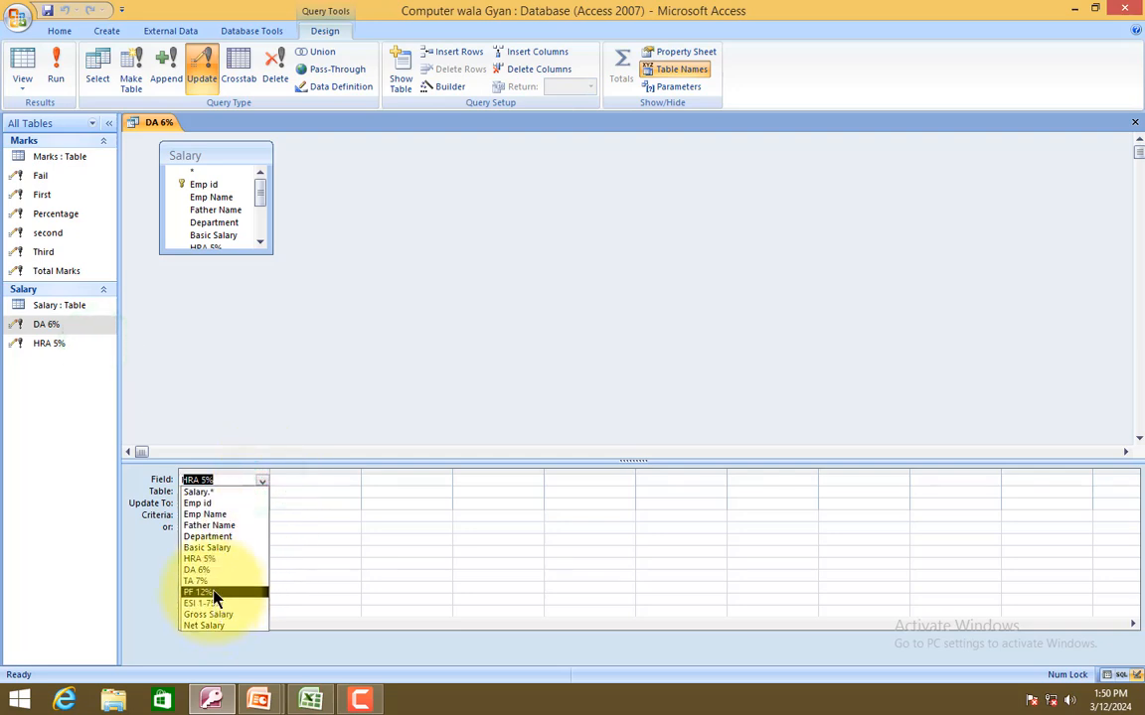
pyautogui.click(219, 572)
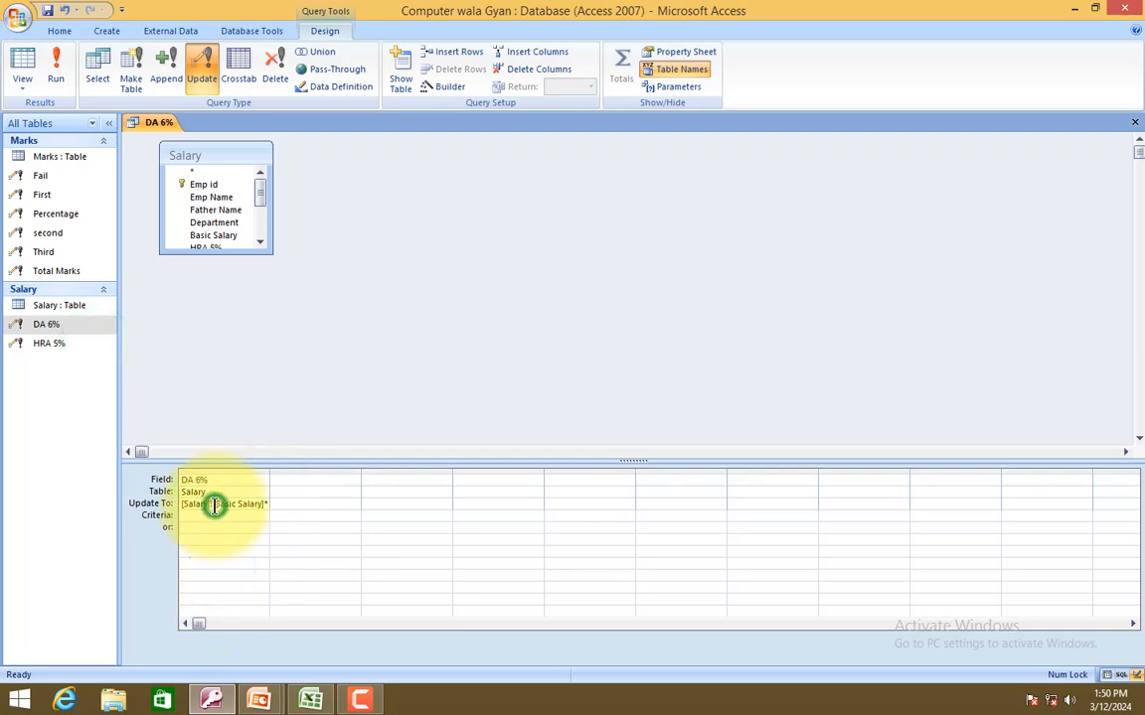
# Change the DA 6% update expression to [Salary]![Basic Salary]*6/100, then close the query with its changes saved.
pyautogui.rightClick(215, 503)
pyautogui.click(253, 609)
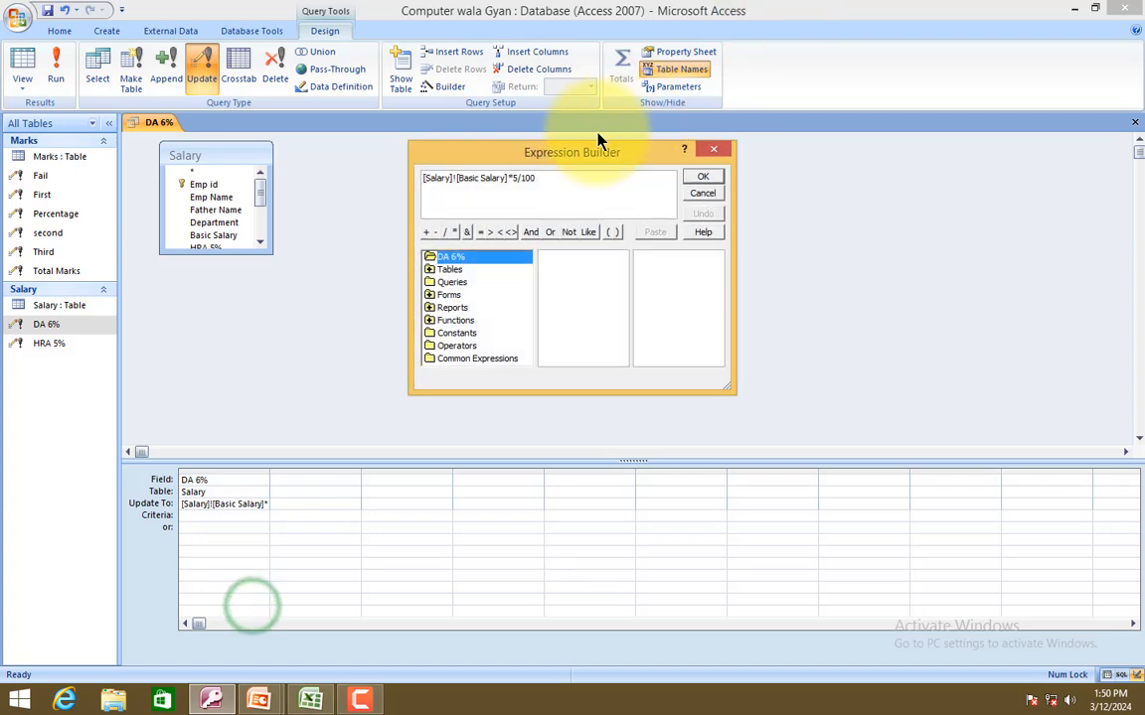
pyautogui.click(518, 178)
pyautogui.press('BackSpace')
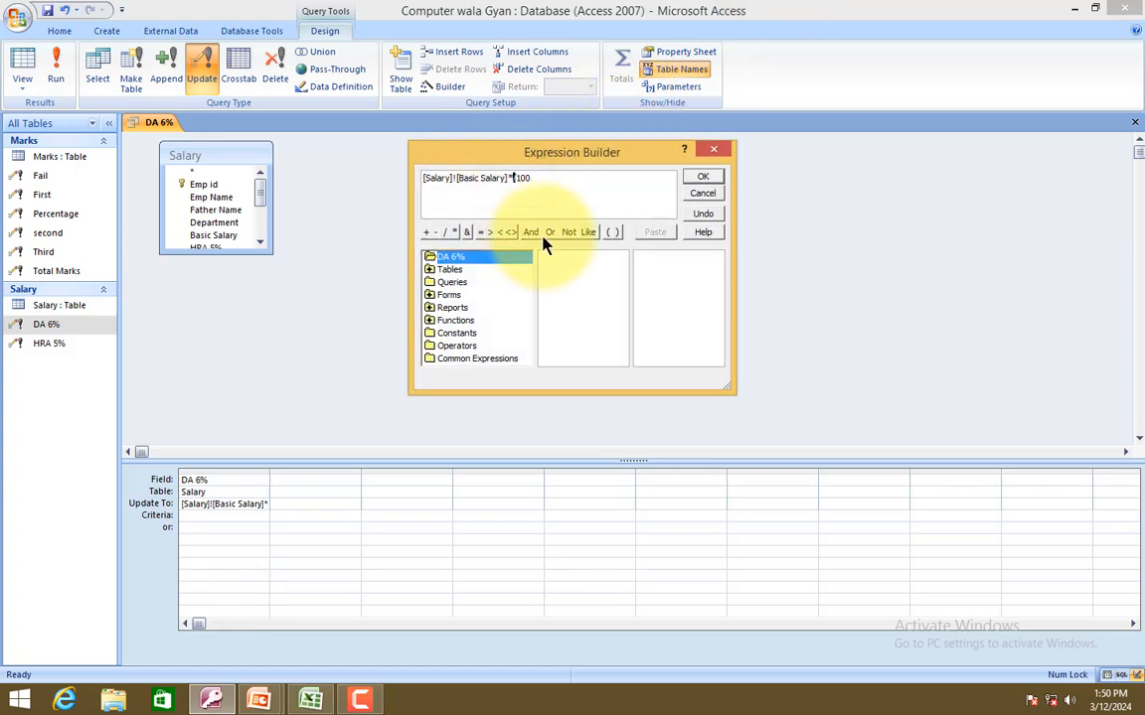
pyautogui.click(703, 177)
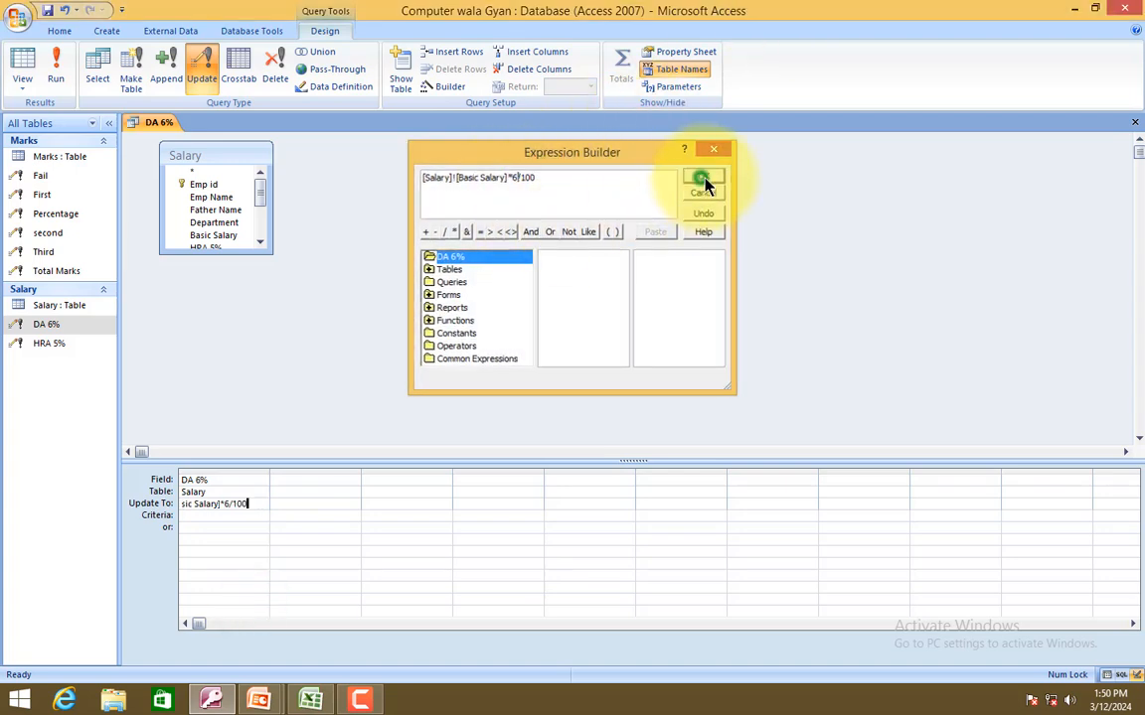
pyautogui.click(1135, 122)
pyautogui.click(510, 390)
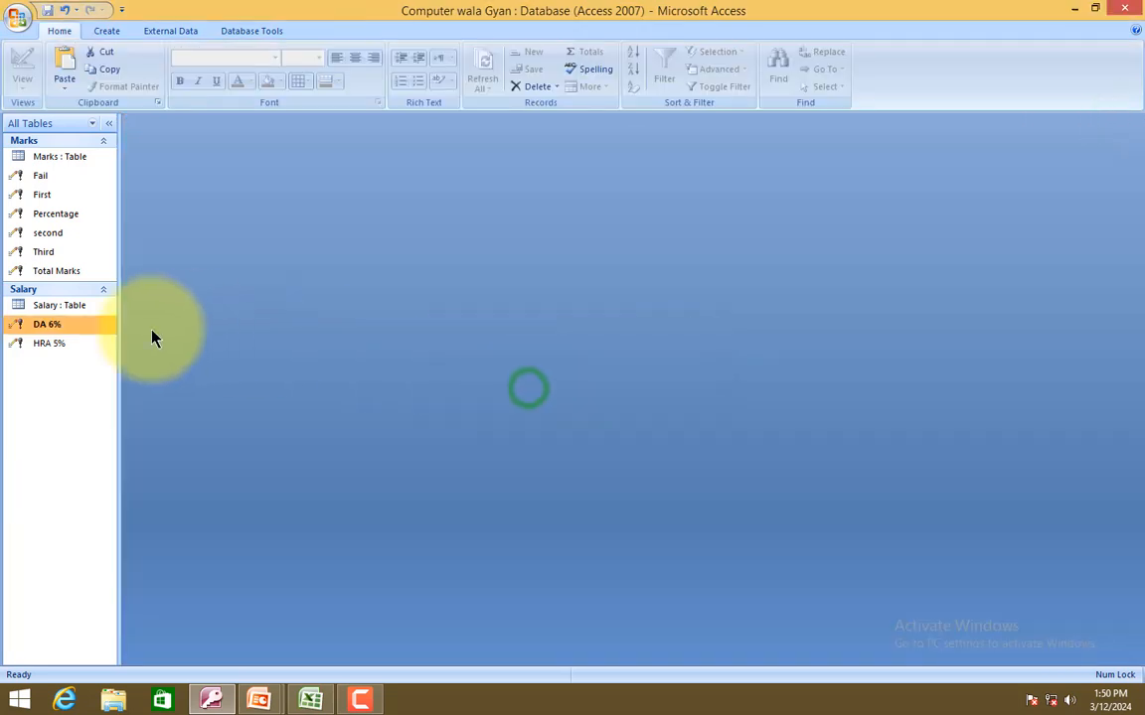
# Create another query in Design View with the Salary table as its source.
pyautogui.click(106, 31)
pyautogui.click(609, 67)
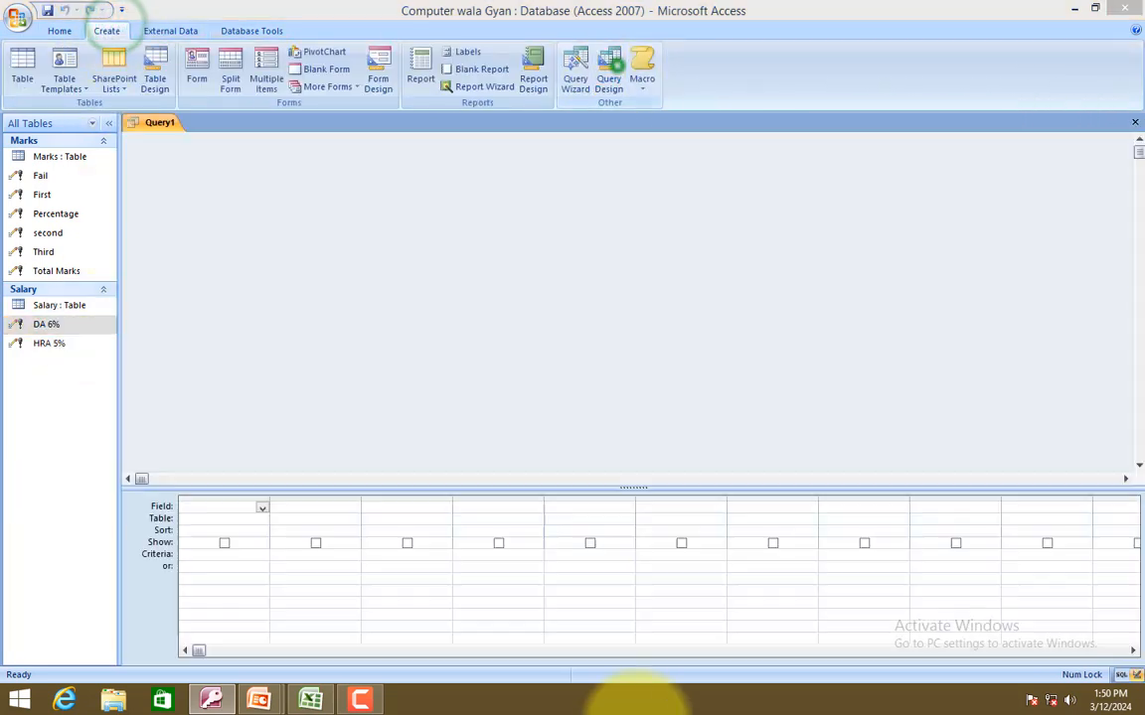
pyautogui.click(468, 502)
pyautogui.click(603, 666)
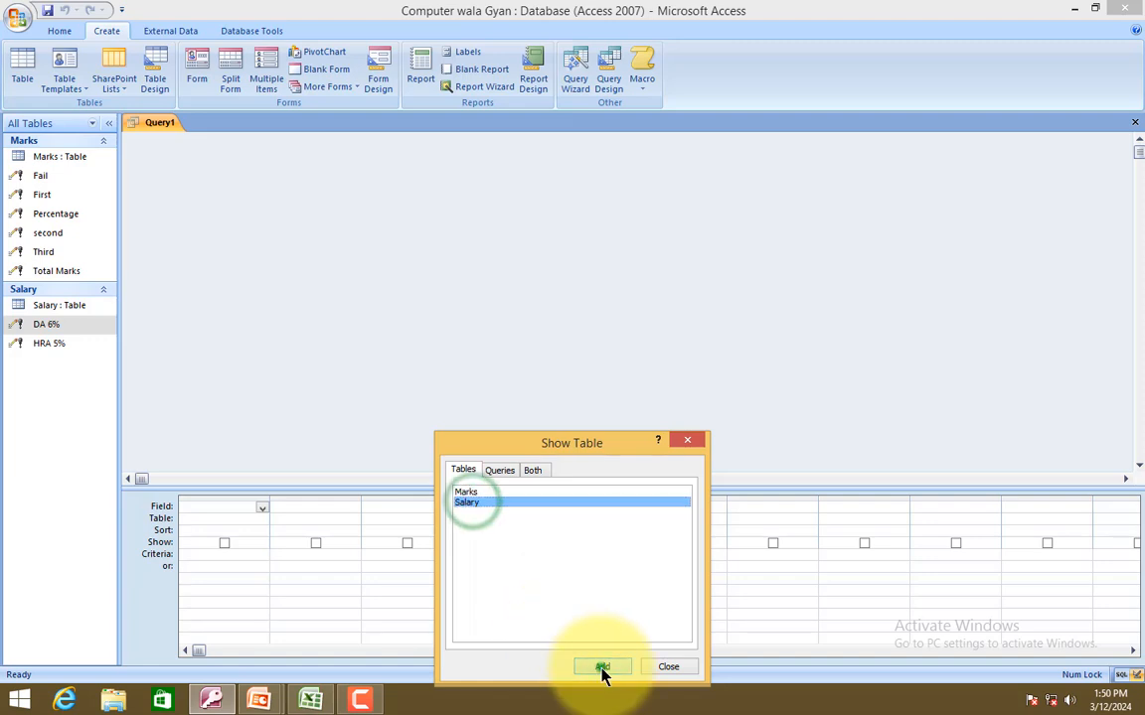
pyautogui.click(683, 668)
# Add the TA 7% field to the new query and change the query type to Update.
pyautogui.click(263, 507)
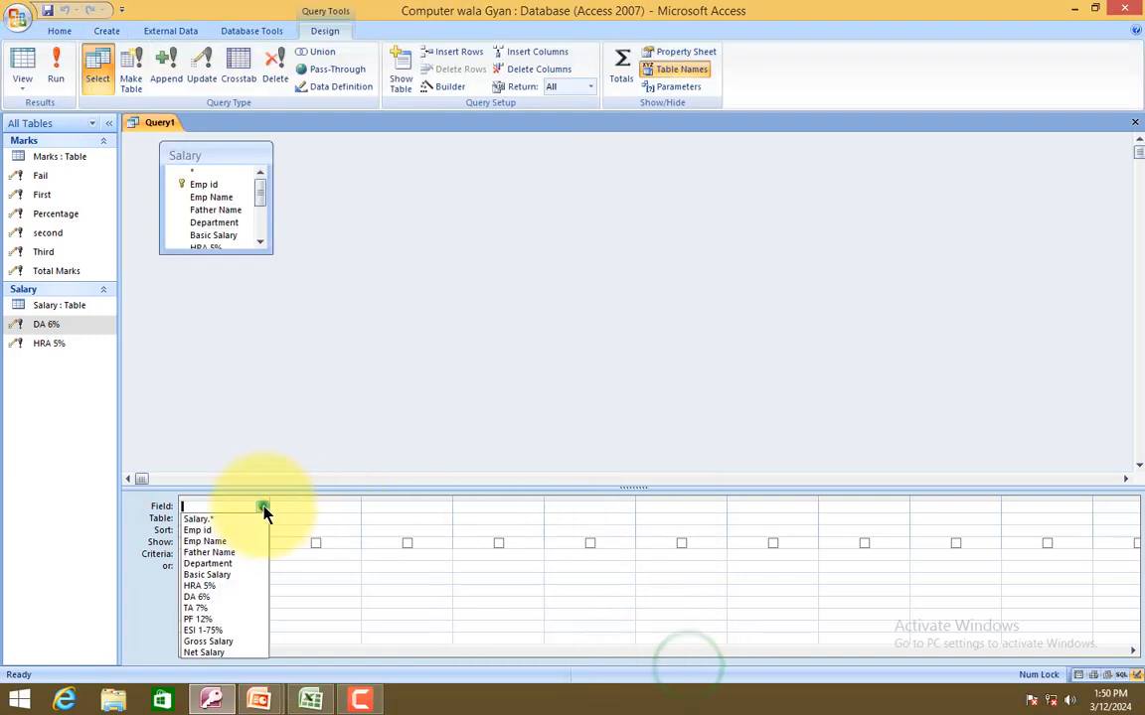
pyautogui.click(212, 608)
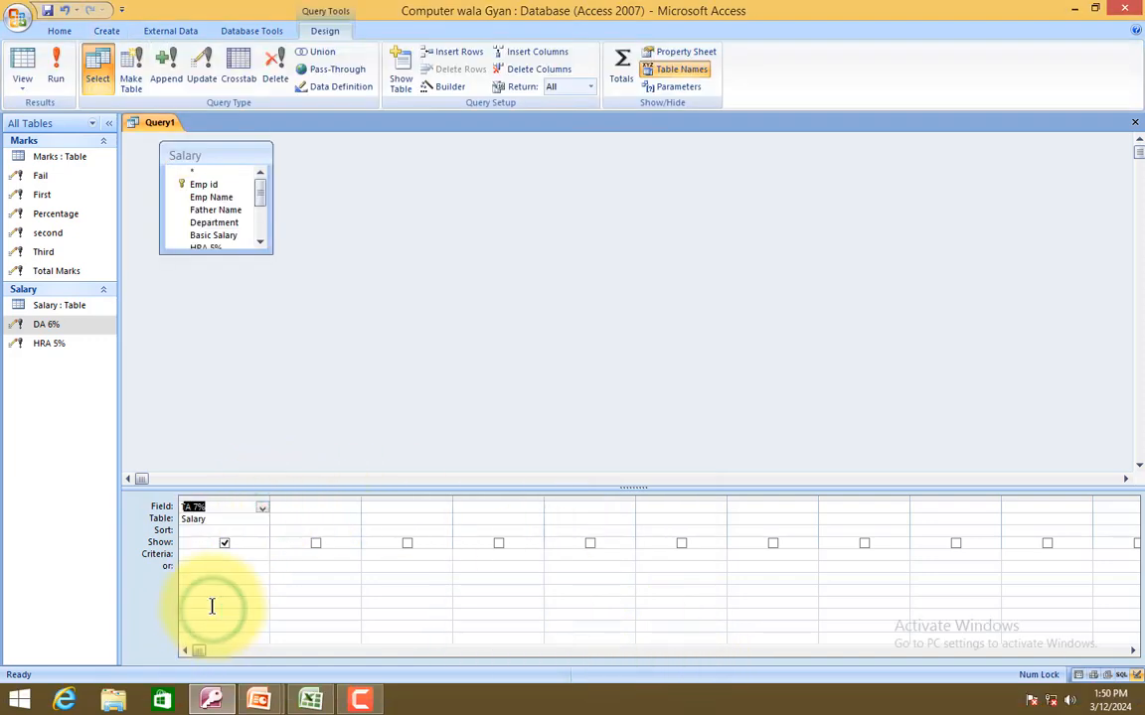
pyautogui.click(202, 80)
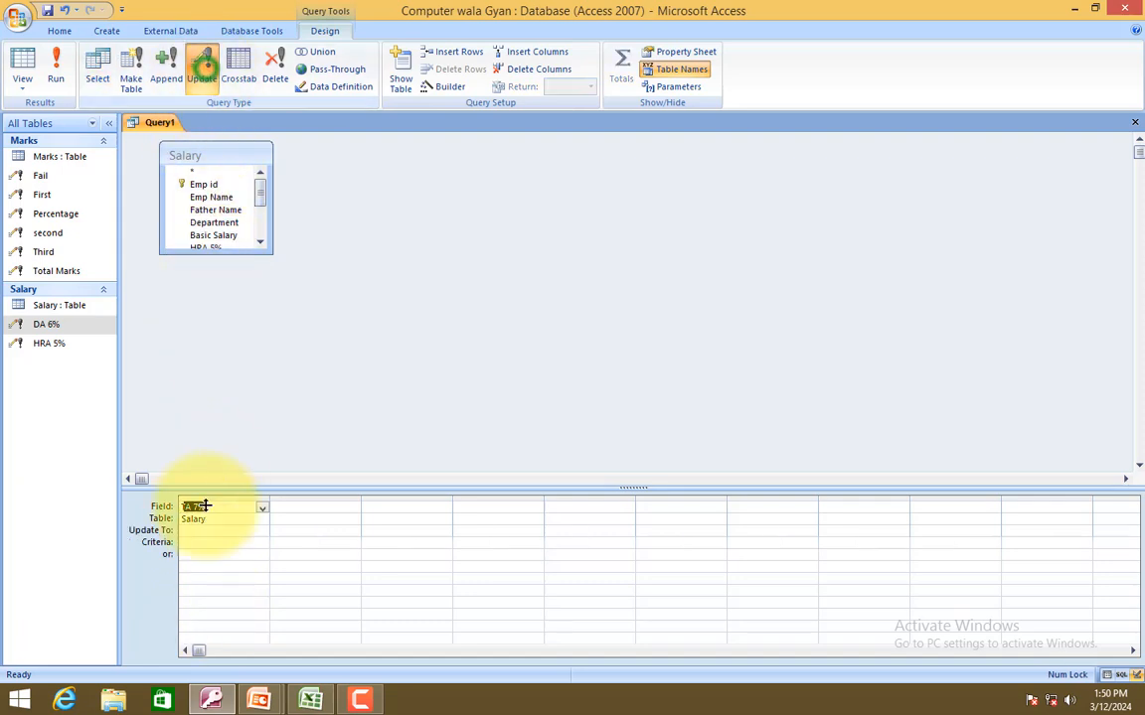
# Build the update expression [Salary]![Basic Salary]*7/100 for the TA 7% field with the Expression Builder.
pyautogui.click(204, 532)
pyautogui.rightClick(203, 533)
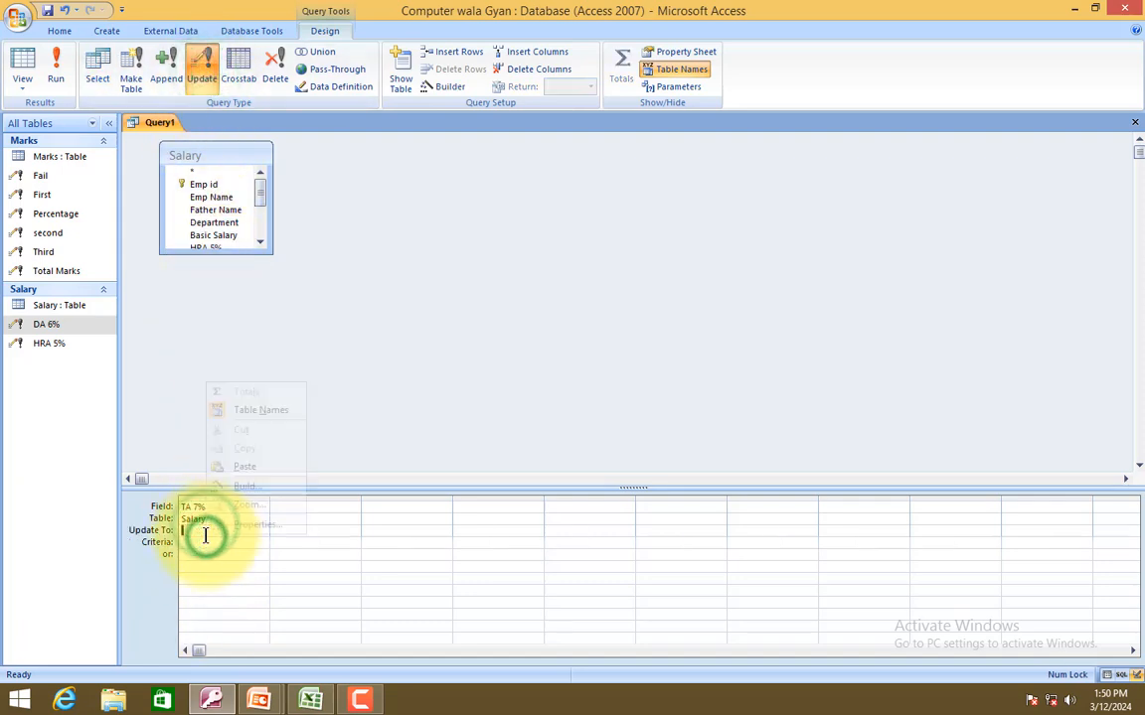
pyautogui.click(251, 485)
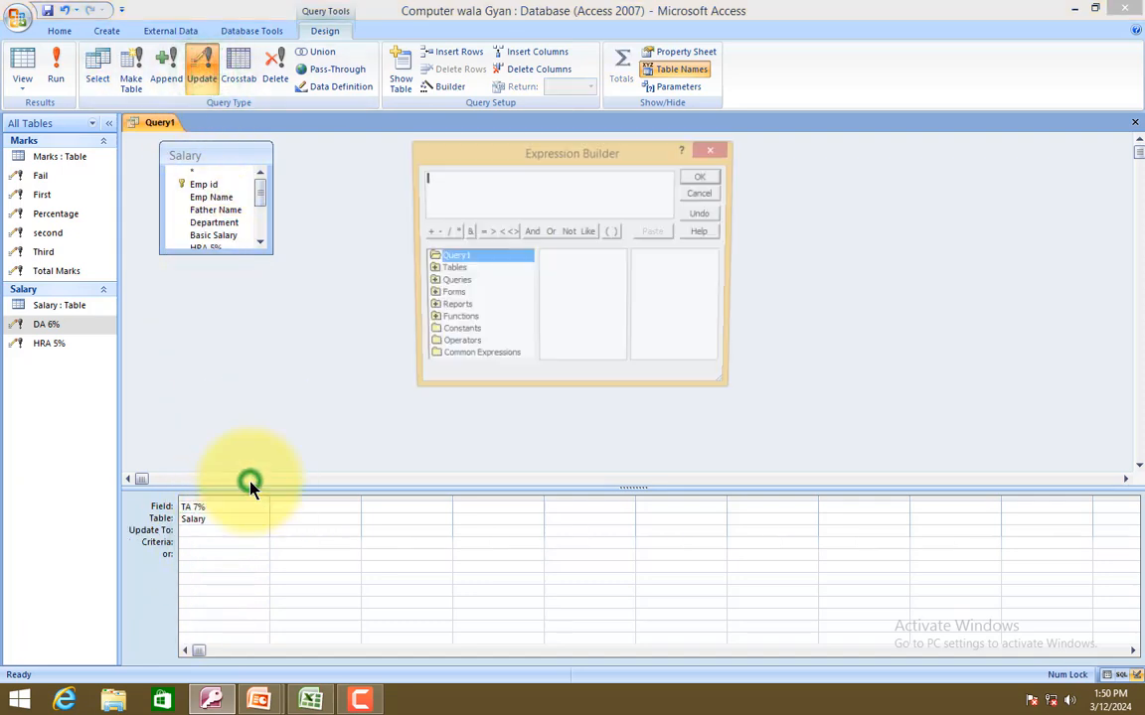
pyautogui.doubleClick(465, 268)
pyautogui.click(475, 284)
pyautogui.click(463, 295)
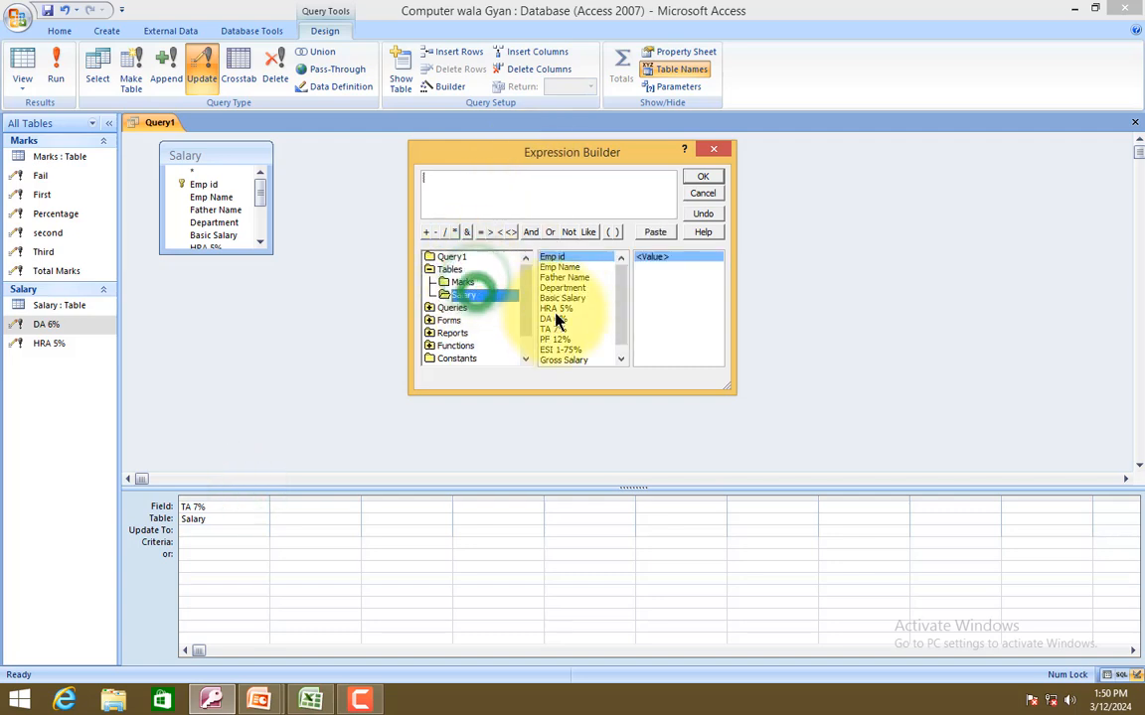
pyautogui.doubleClick(576, 297)
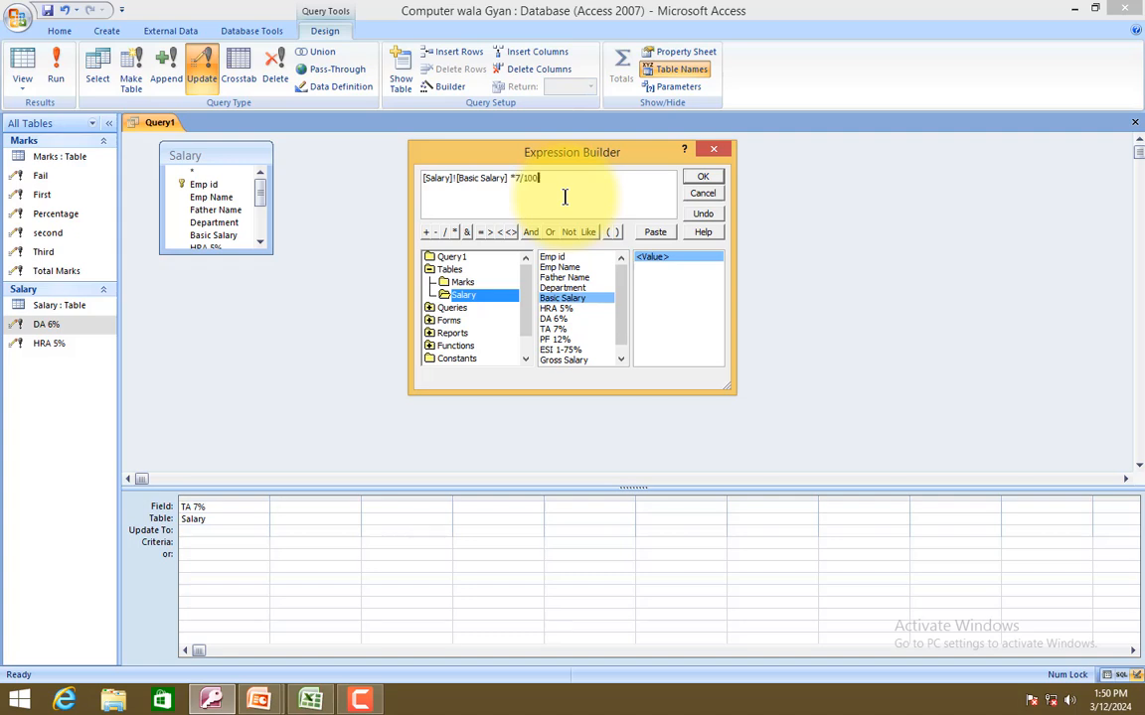
pyautogui.click(702, 177)
# Close the query, saving it as TA 7%, and open the Salary table.
pyautogui.click(1135, 122)
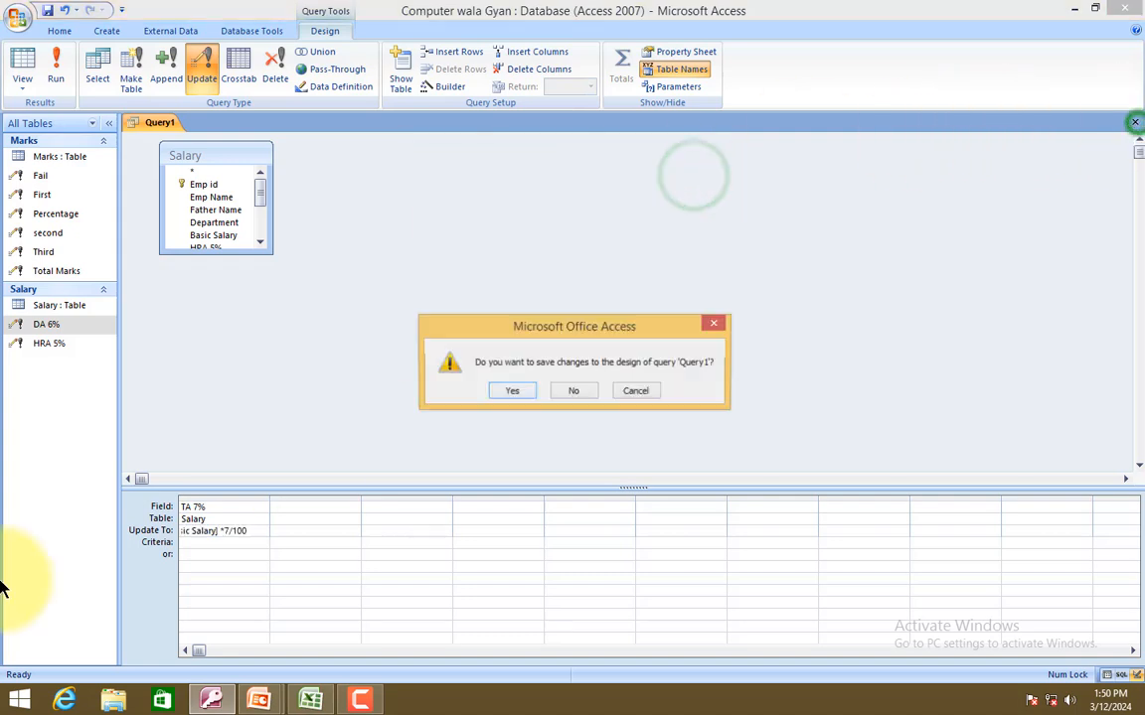
pyautogui.click(519, 390)
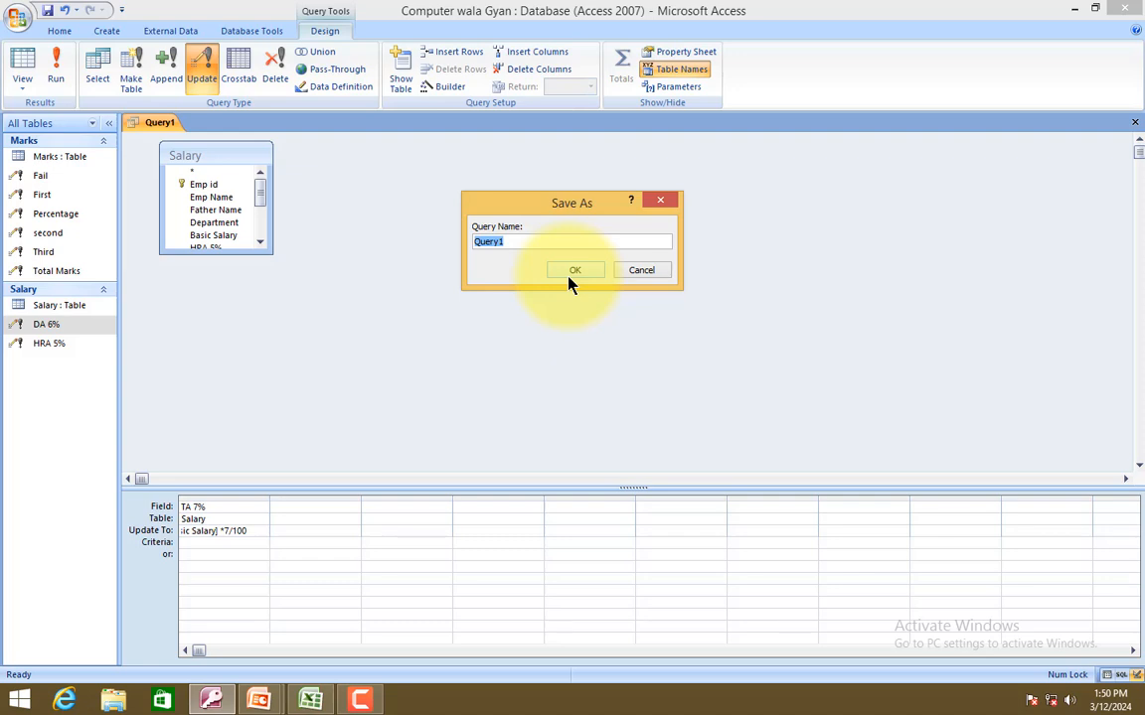
pyautogui.write('TA 7%')
pyautogui.click(569, 277)
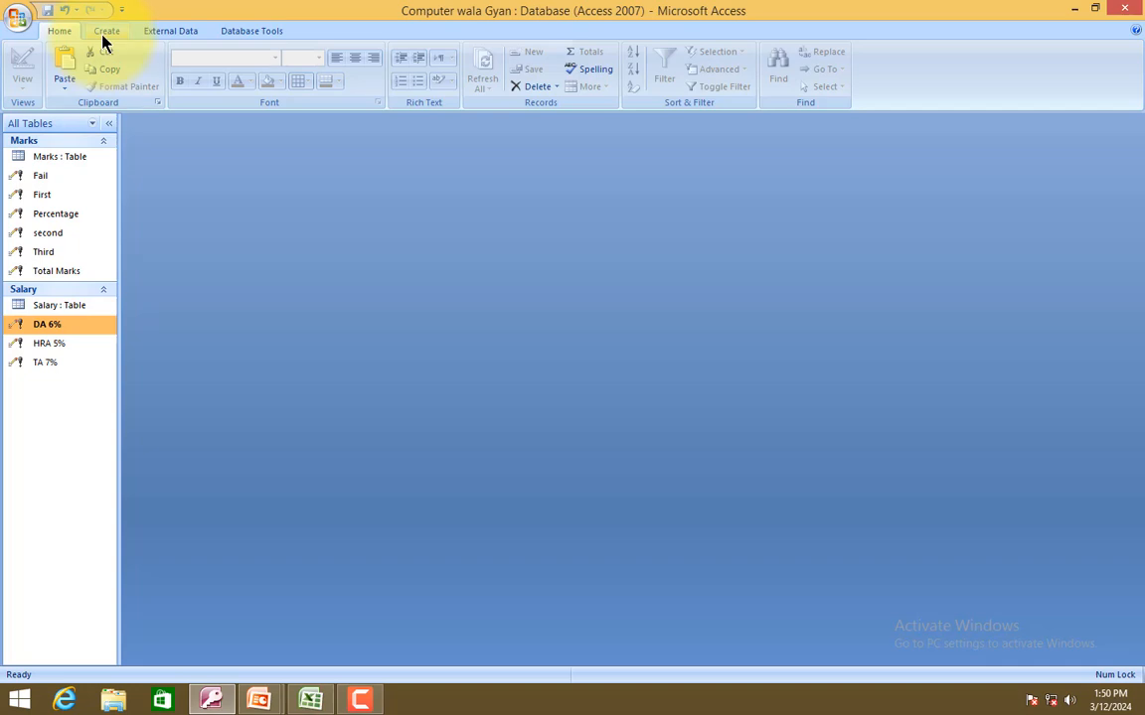
pyautogui.doubleClick(78, 306)
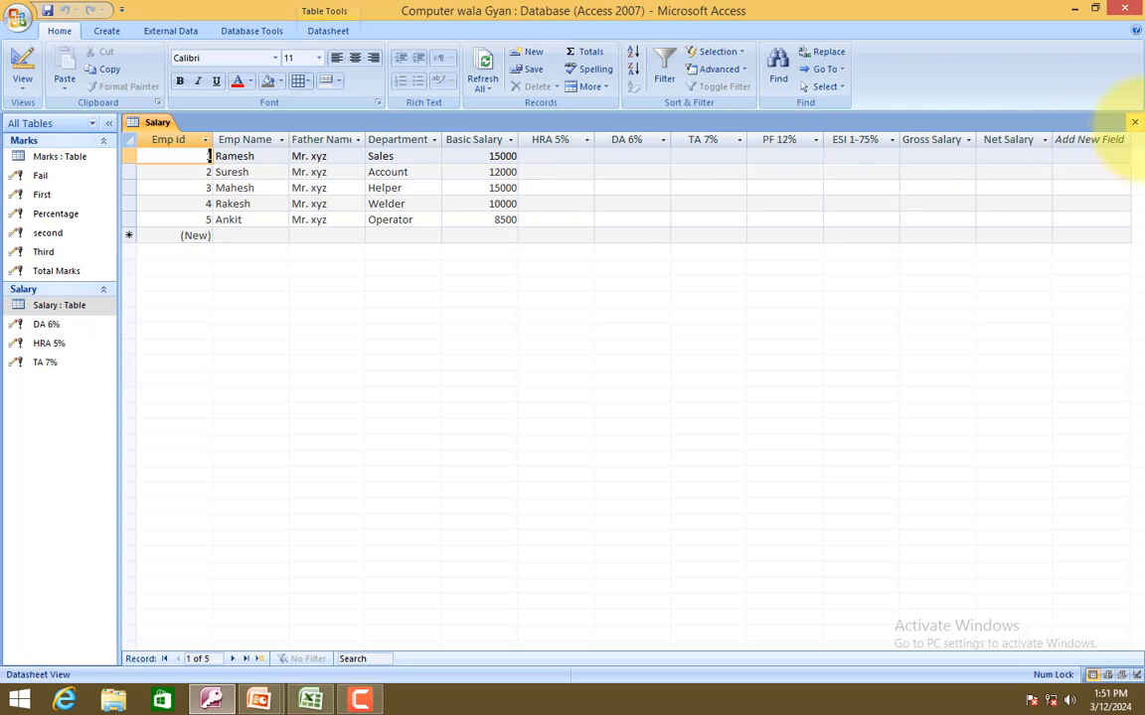
pyautogui.click(107, 31)
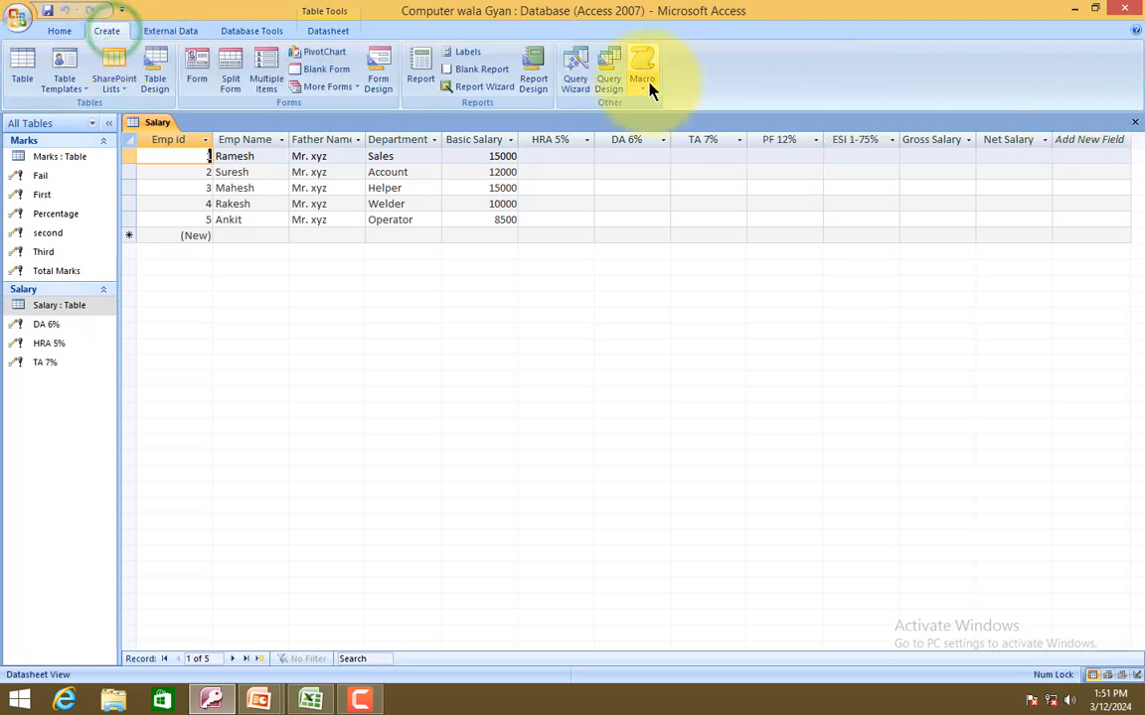
pyautogui.click(610, 84)
pyautogui.click(687, 441)
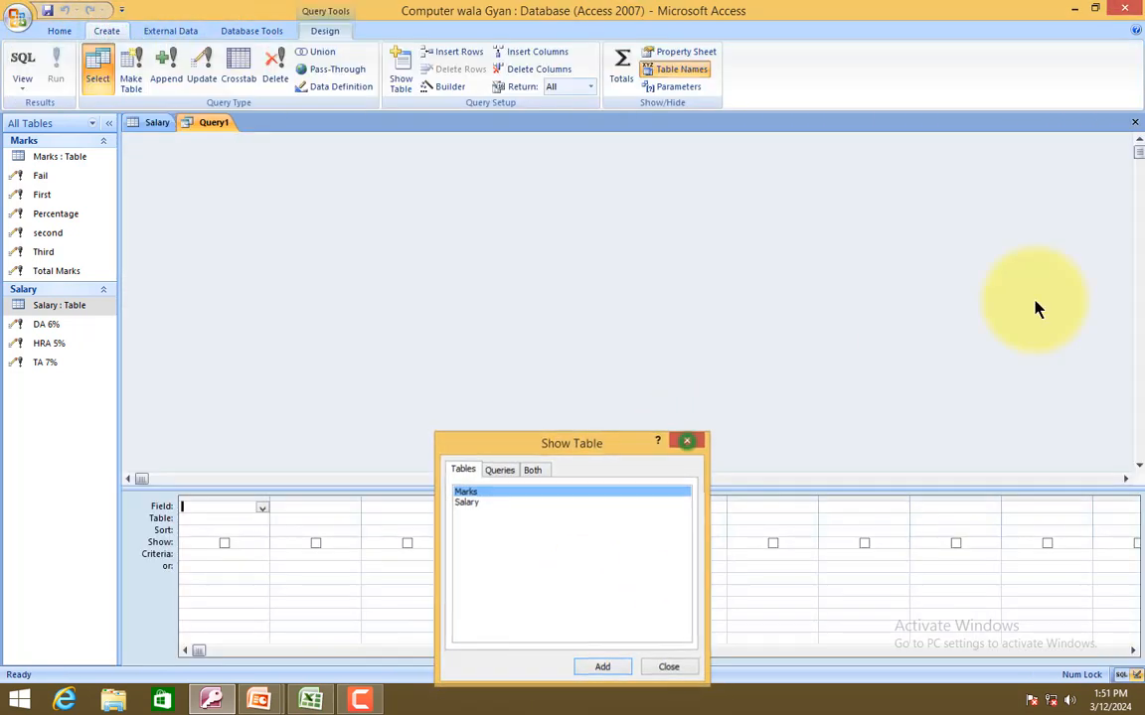
pyautogui.click(1134, 123)
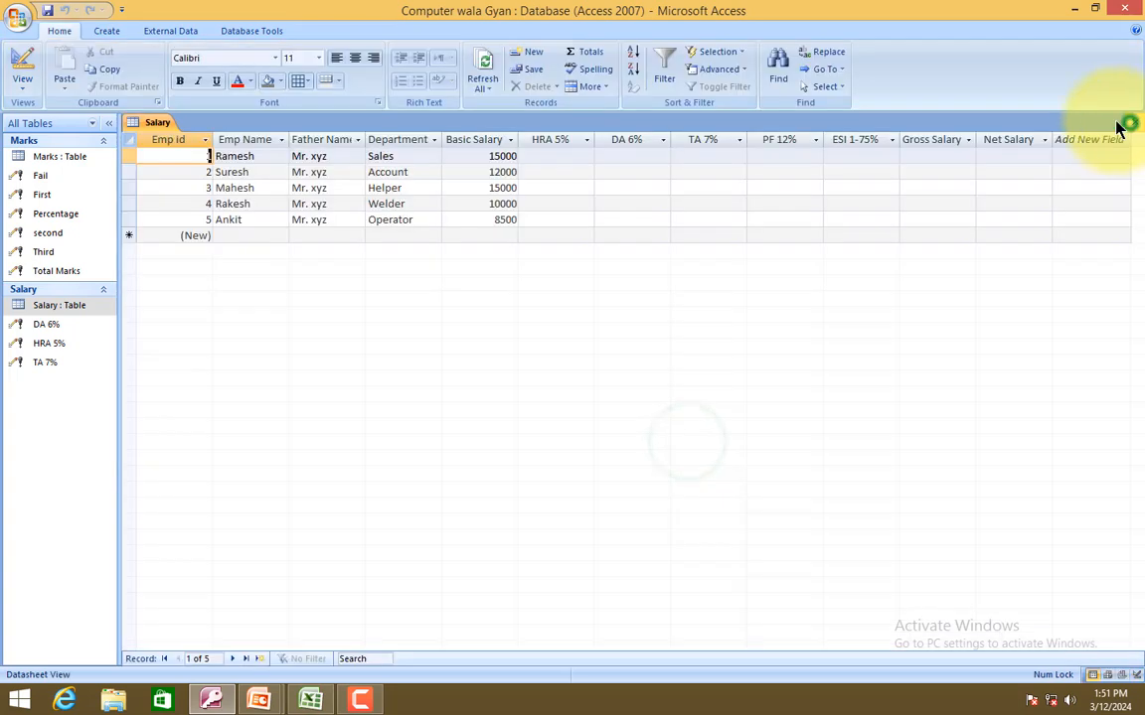
# Duplicate the TA 7% query under the name Pf 12%.
pyautogui.click(50, 362)
pyautogui.hotkey('ctrl', 'c')
pyautogui.hotkey('ctrl', 'v')
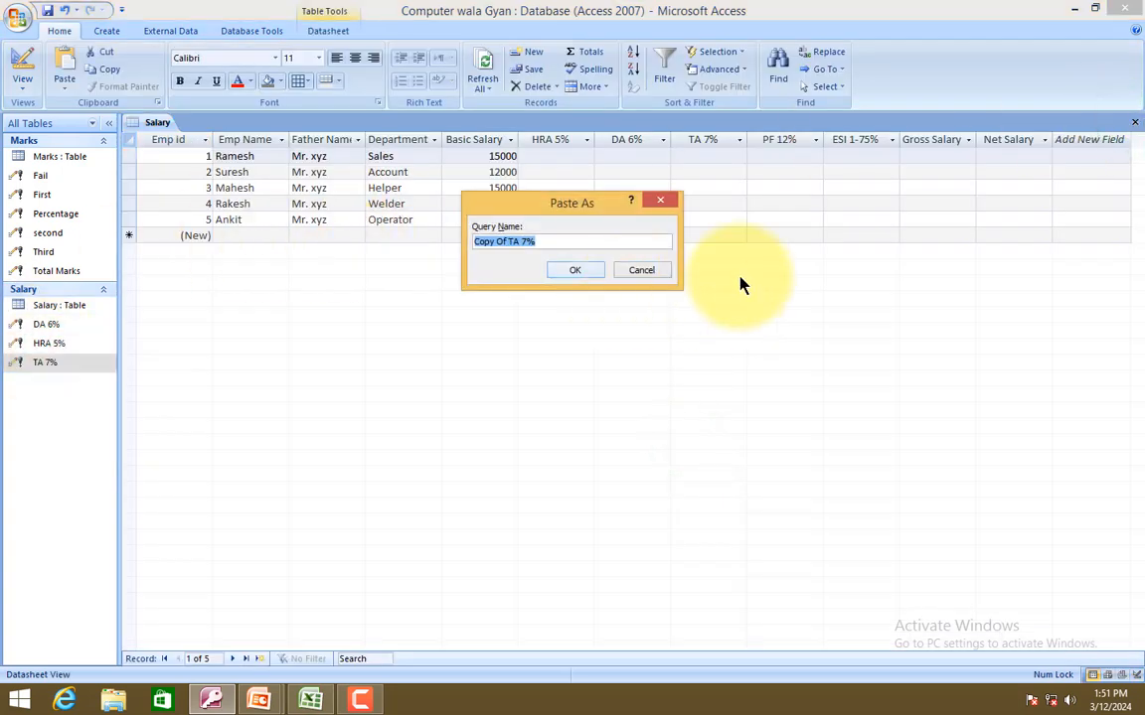
pyautogui.write('Pf 12')
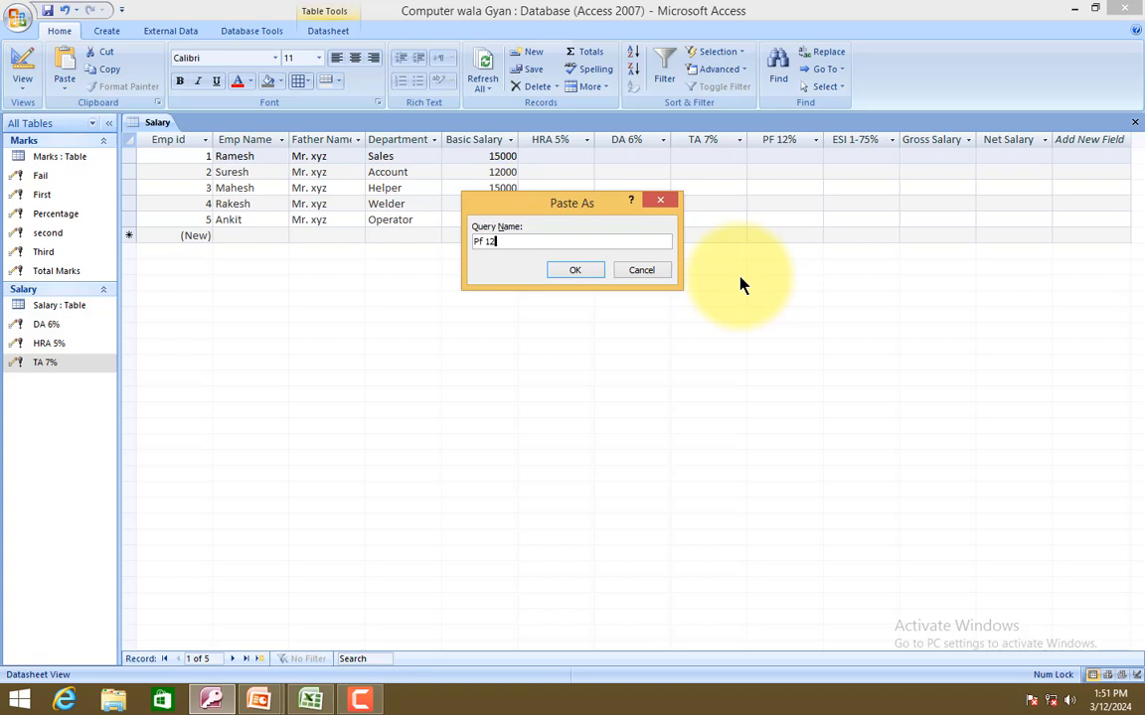
pyautogui.write('%')
pyautogui.press('Return')
# Open the Pf 12% query in Design View and change its field to PF 12%.
pyautogui.rightClick(23, 364)
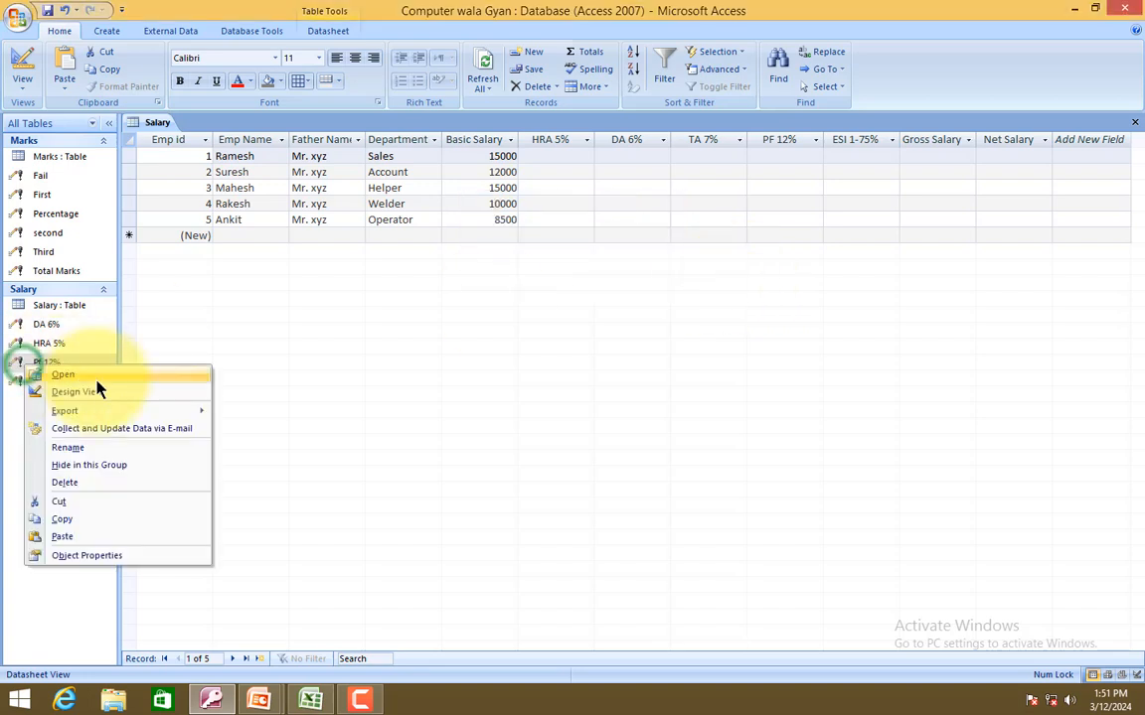
pyautogui.click(98, 391)
pyautogui.click(262, 481)
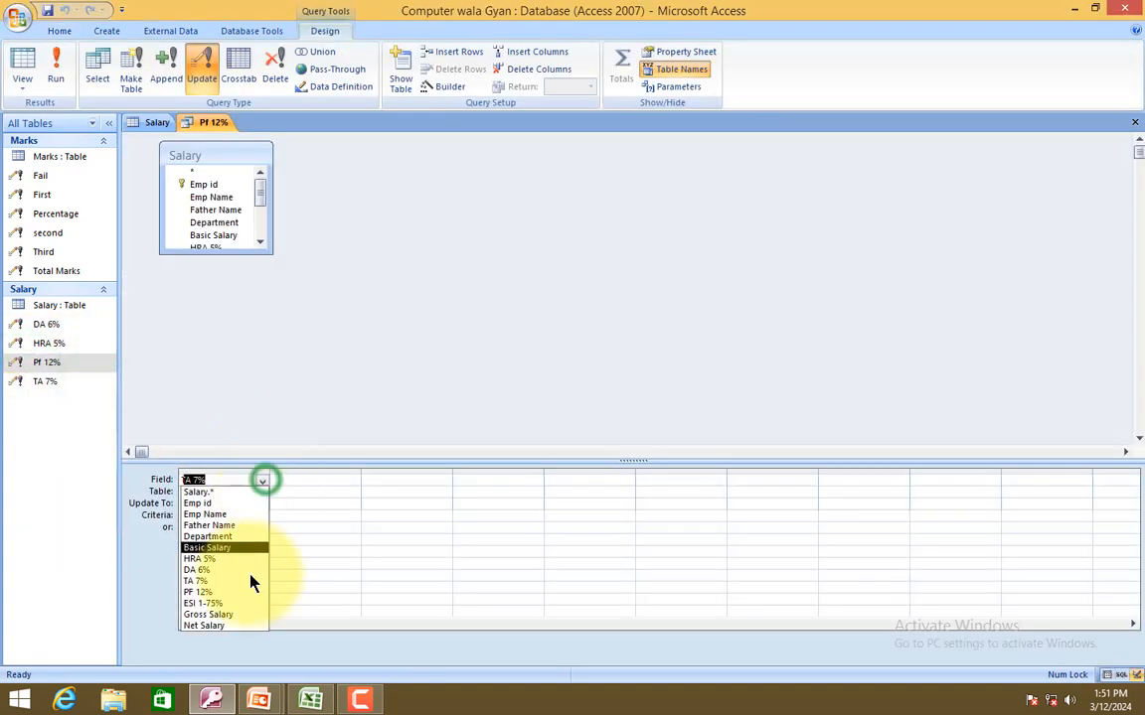
pyautogui.click(235, 593)
# Change the update expression to [Salary]![Basic Salary]*12/100 in the Expression Builder, and close the Pf 12% query with its changes saved.
pyautogui.rightClick(242, 507)
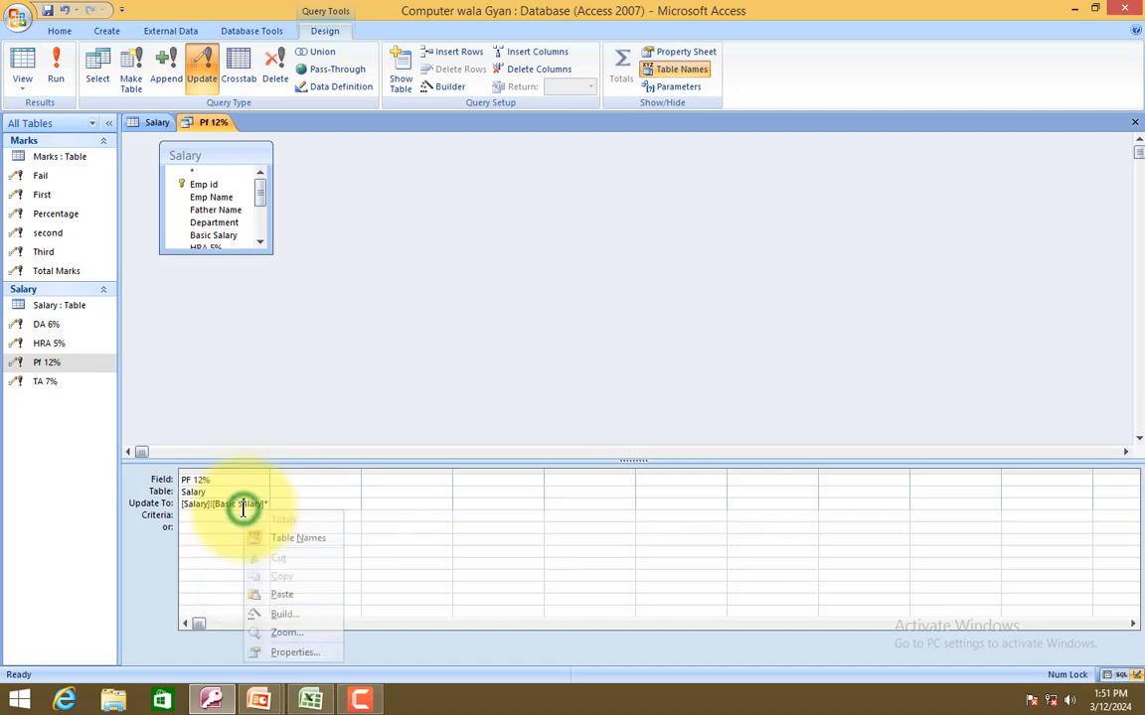
pyautogui.click(270, 613)
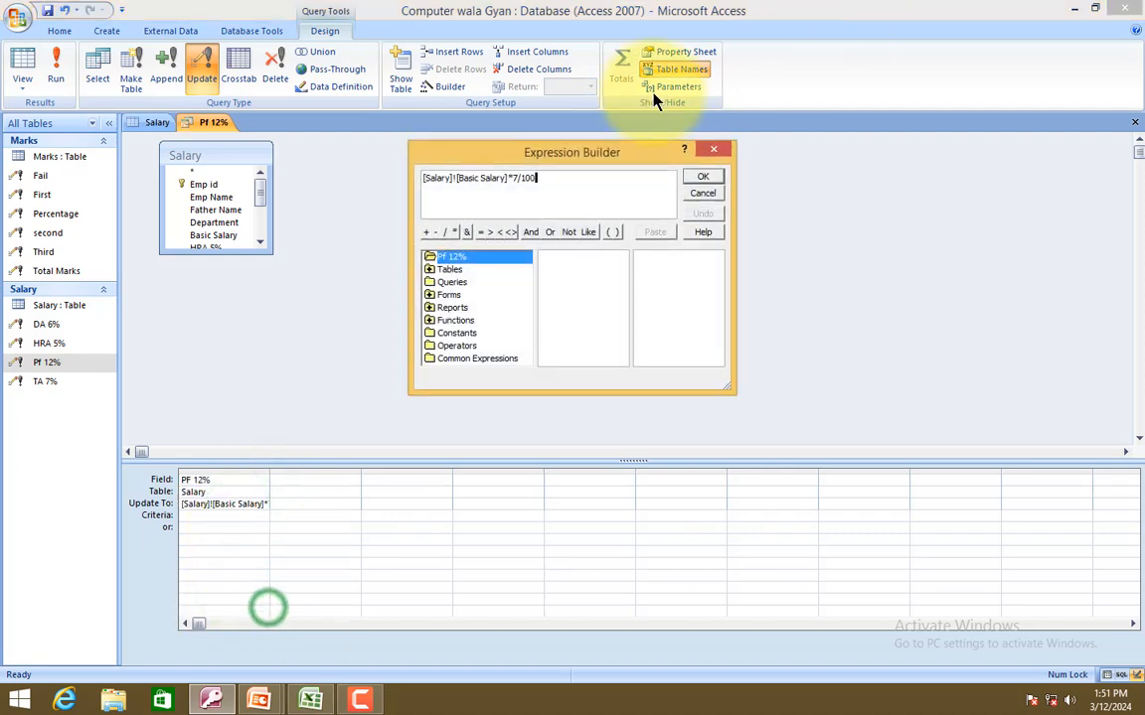
pyautogui.click(514, 174)
pyautogui.press('Delete')
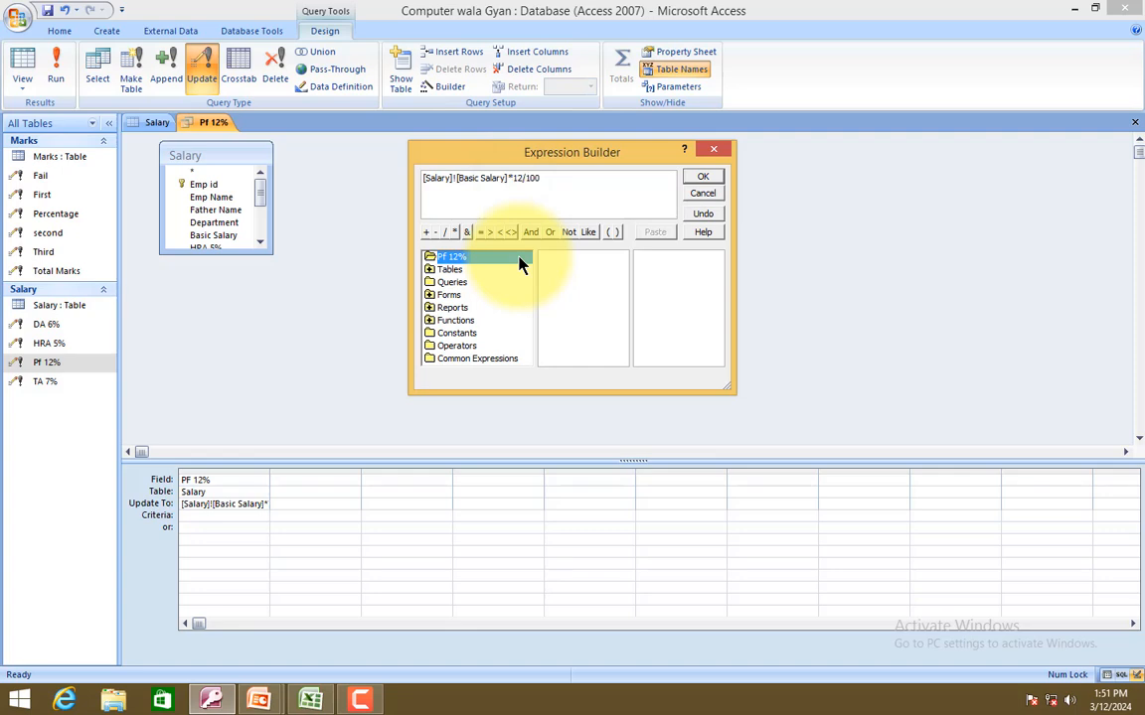
pyautogui.click(699, 178)
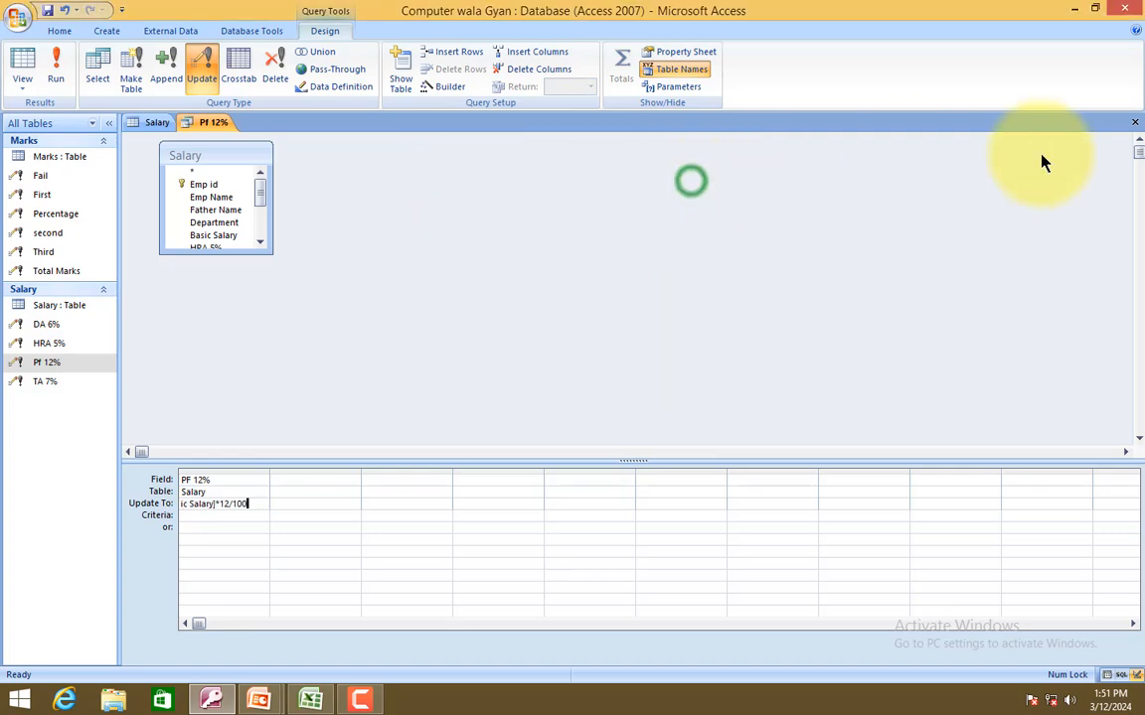
pyautogui.click(1135, 122)
pyautogui.press('Return')
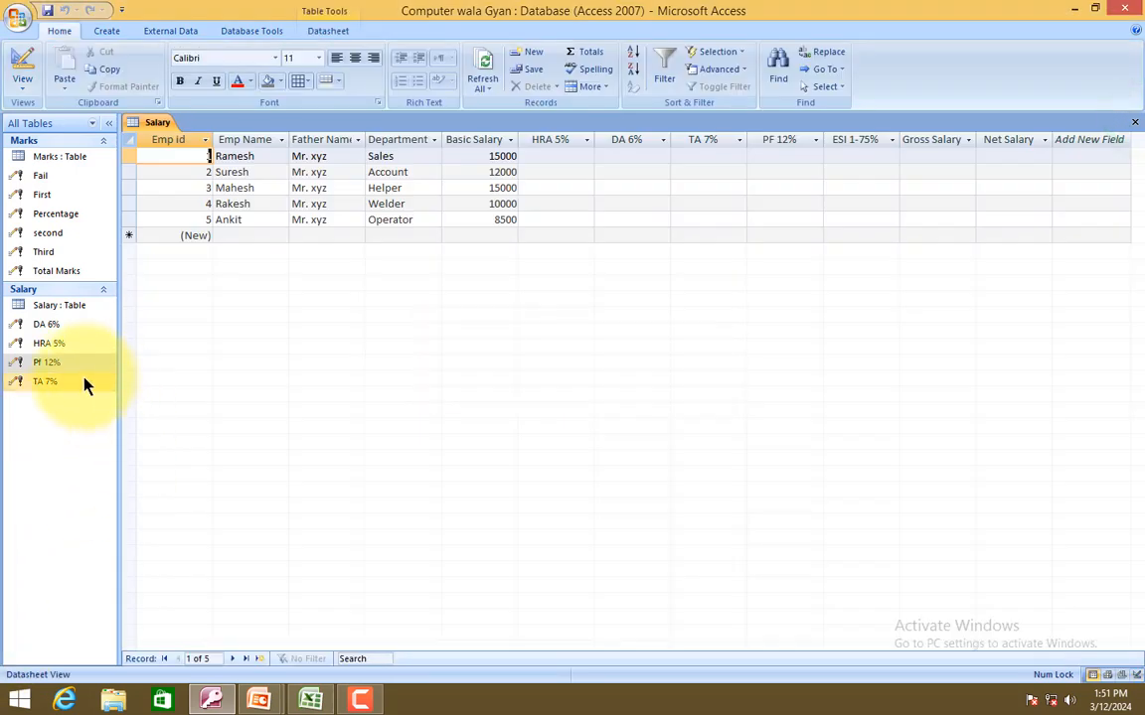
# Duplicate the Pf 12% query under the name ESi 1-75%.
pyautogui.click(68, 364)
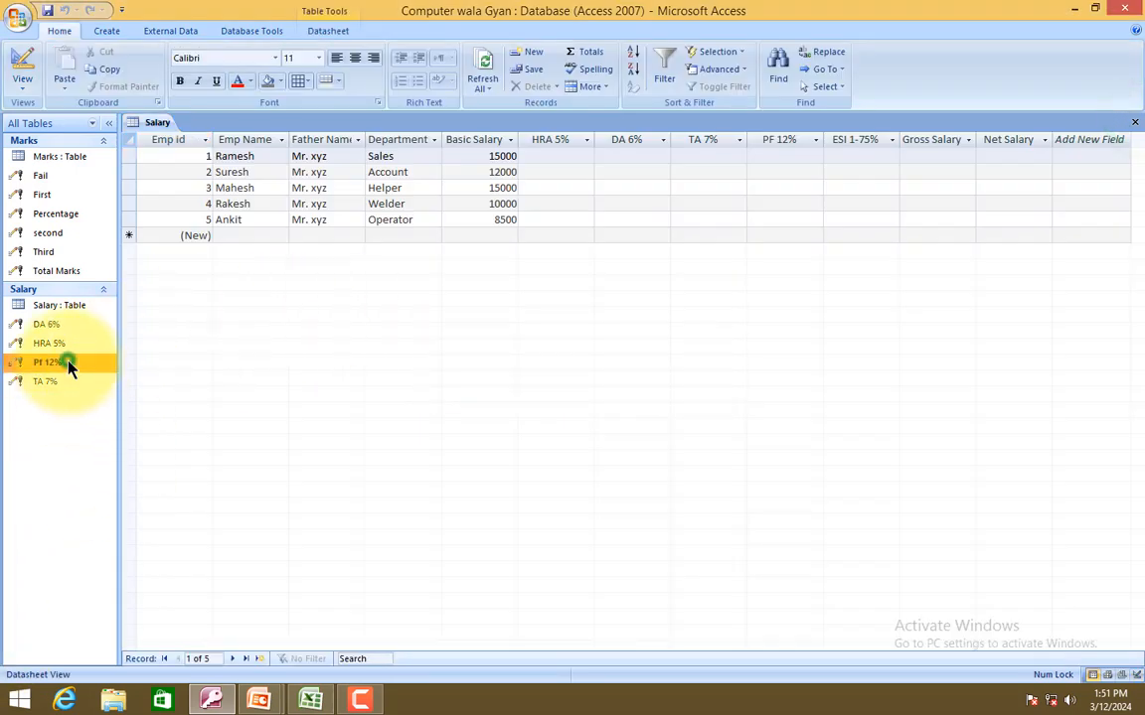
pyautogui.hotkey('ctrl', 'c')
pyautogui.hotkey('ctrl', 'v')
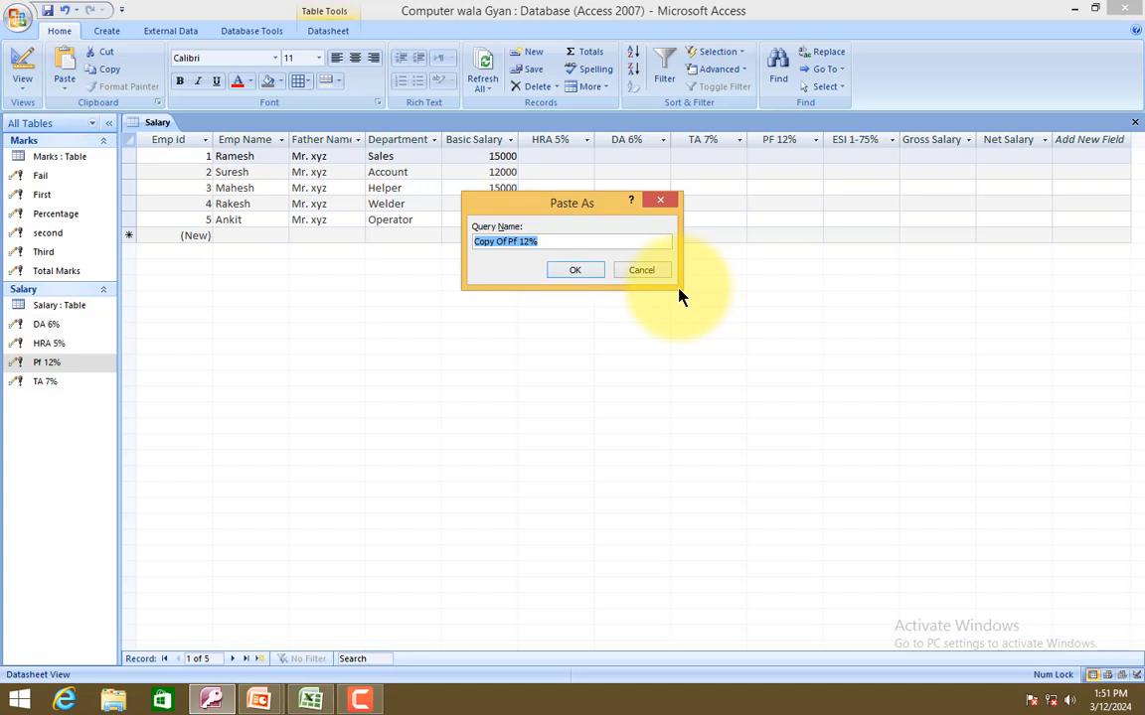
pyautogui.write('ESI 1.75%')
pyautogui.press('Return')
pyautogui.press('Return')
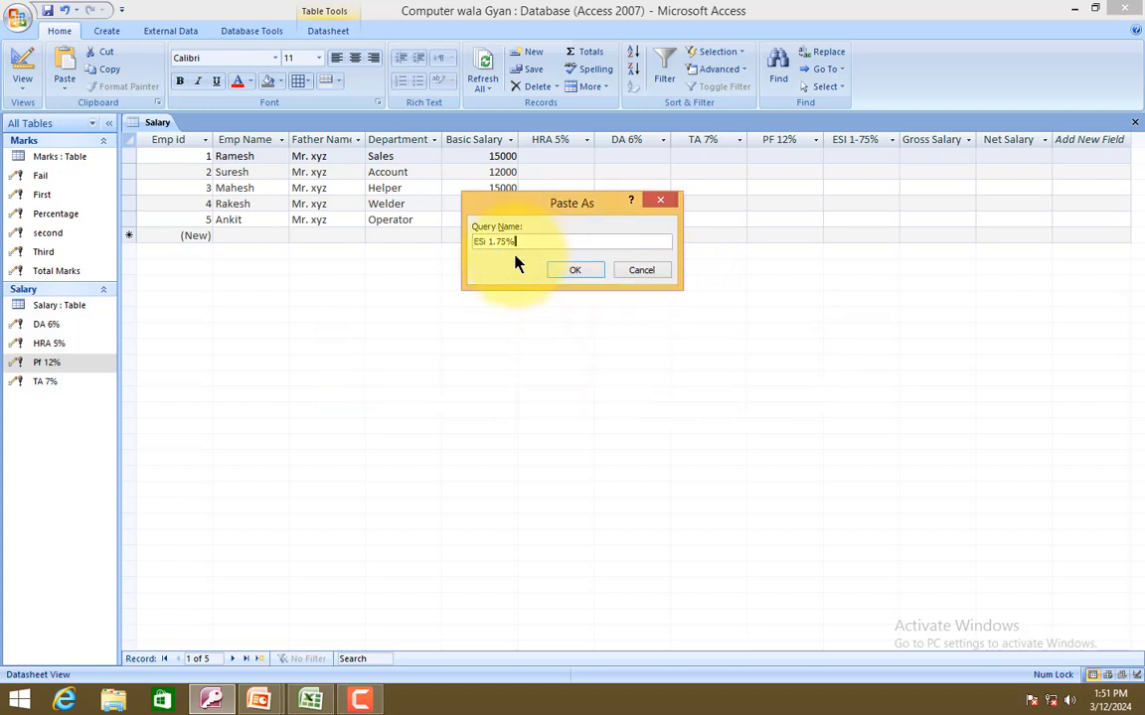
pyautogui.click(501, 241)
pyautogui.click(496, 242)
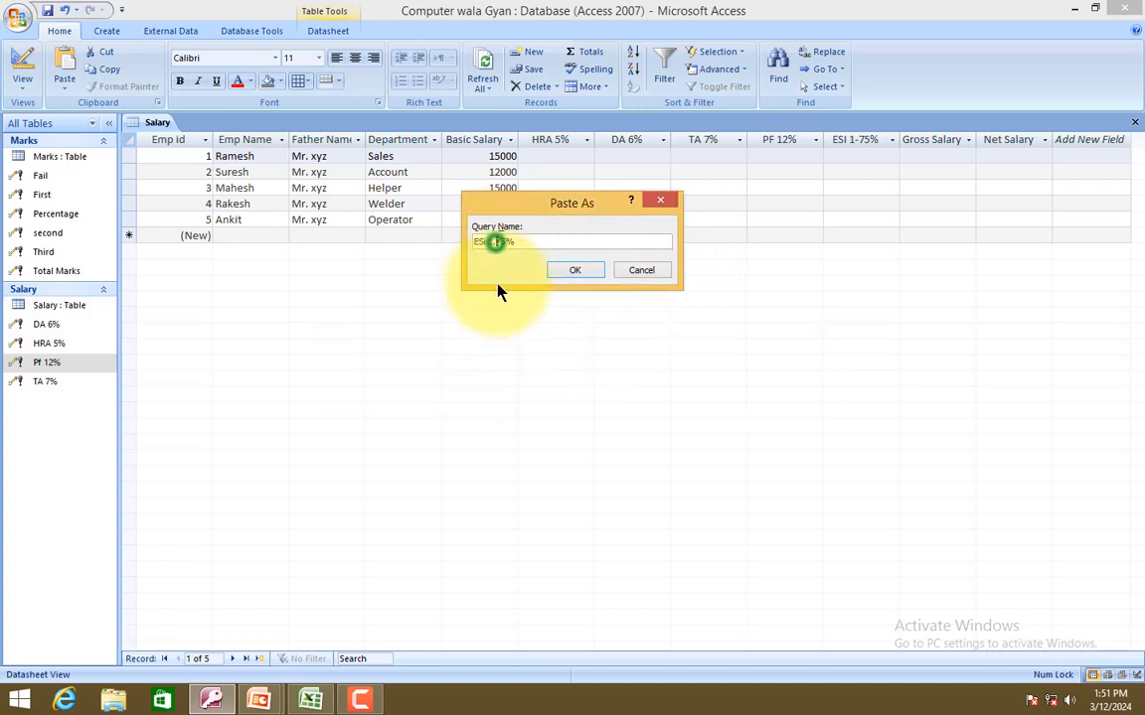
pyautogui.press('BackSpace')
pyautogui.write('-')
pyautogui.press('Return')
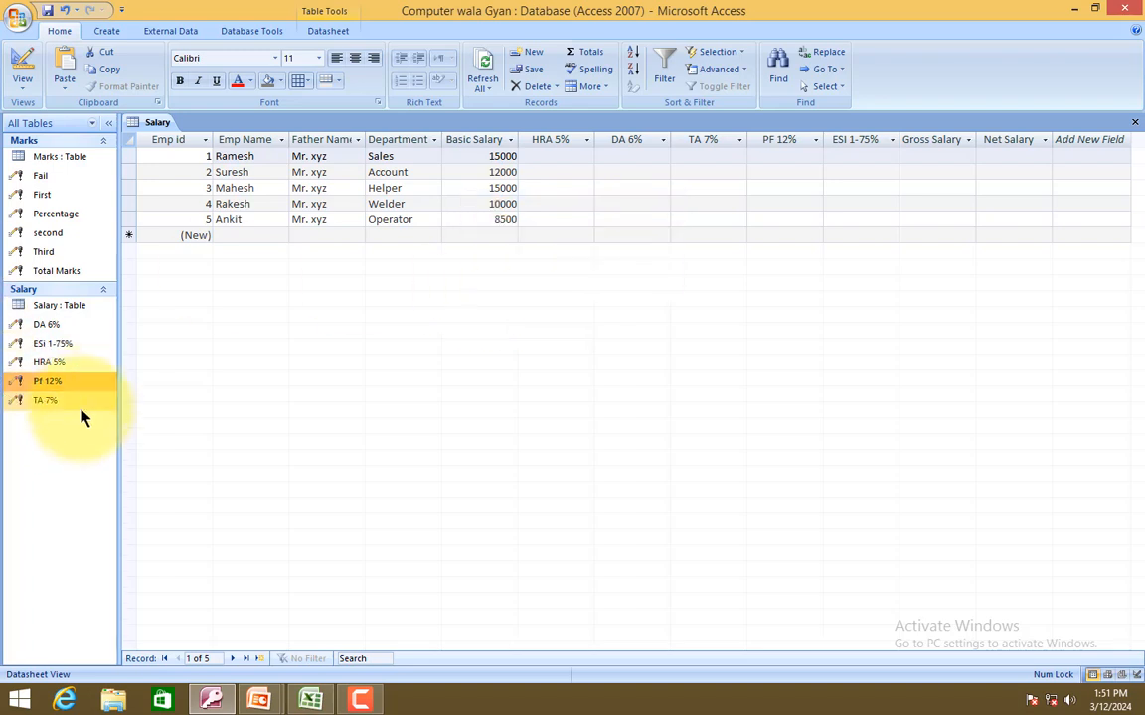
# Open the ESi 1-75% query in Design View and change its field to ESI 1-75%.
pyautogui.click(50, 399)
pyautogui.rightClick(69, 348)
pyautogui.click(97, 372)
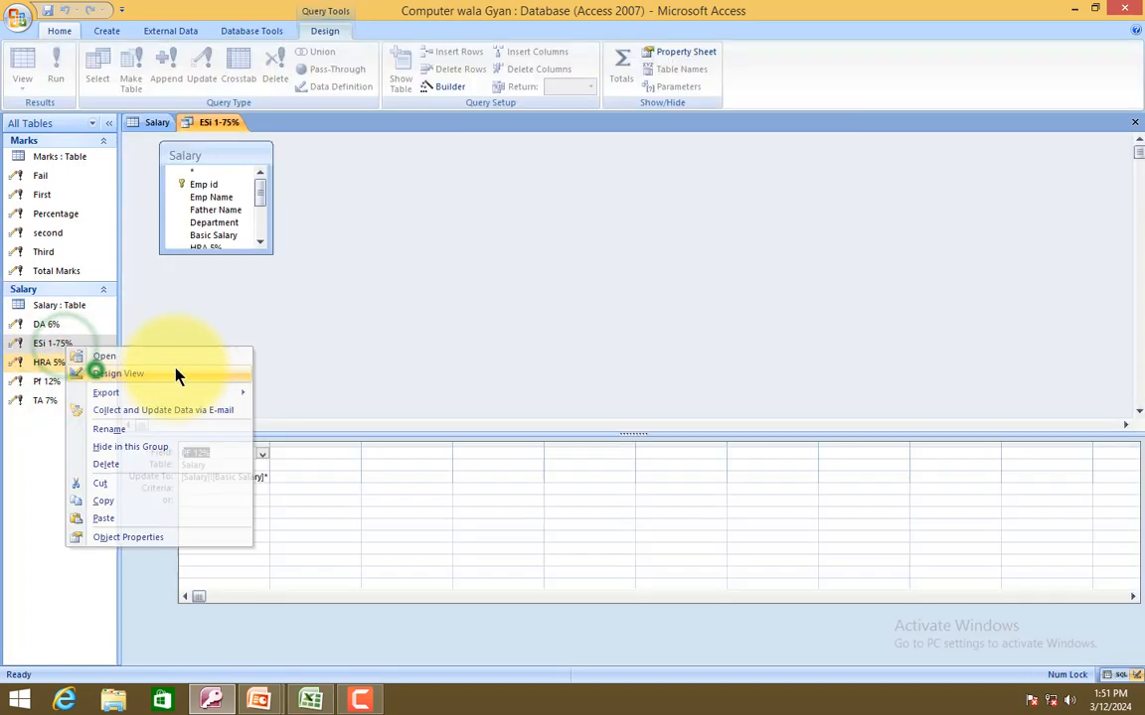
pyautogui.click(263, 453)
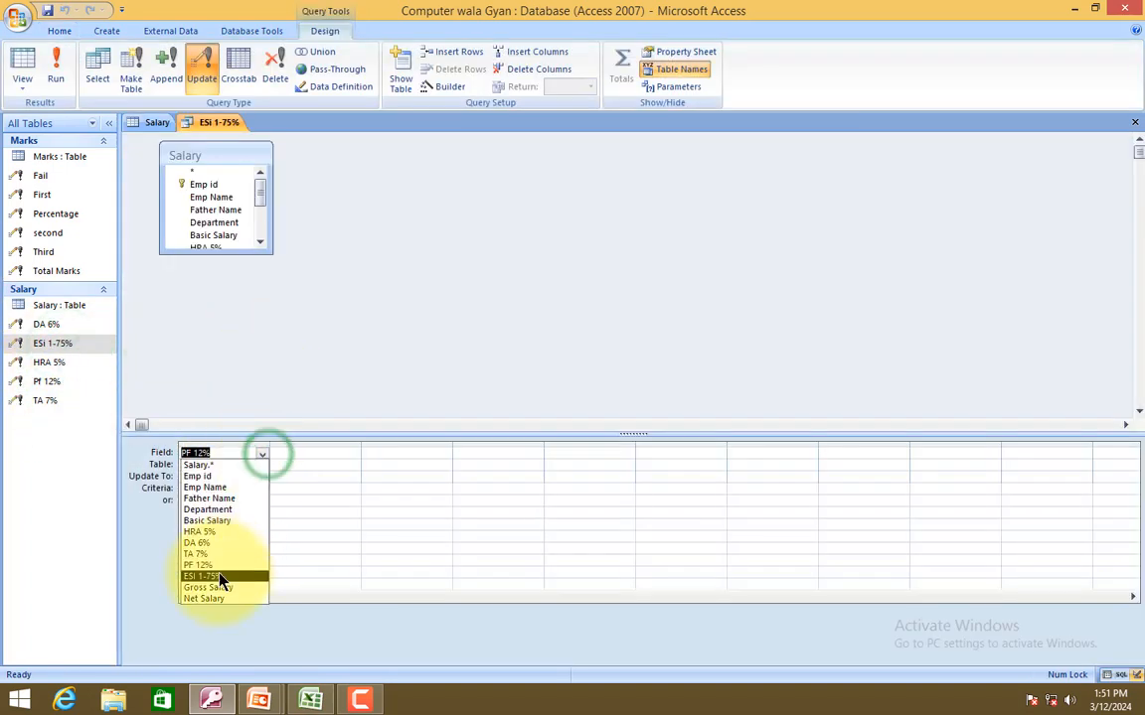
pyautogui.click(219, 578)
# Change the update expression to [Salary]![Basic Salary]*1.75/100 in the Expression Builder, and close the ESi 1-75% query with its changes saved.
pyautogui.doubleClick(238, 482)
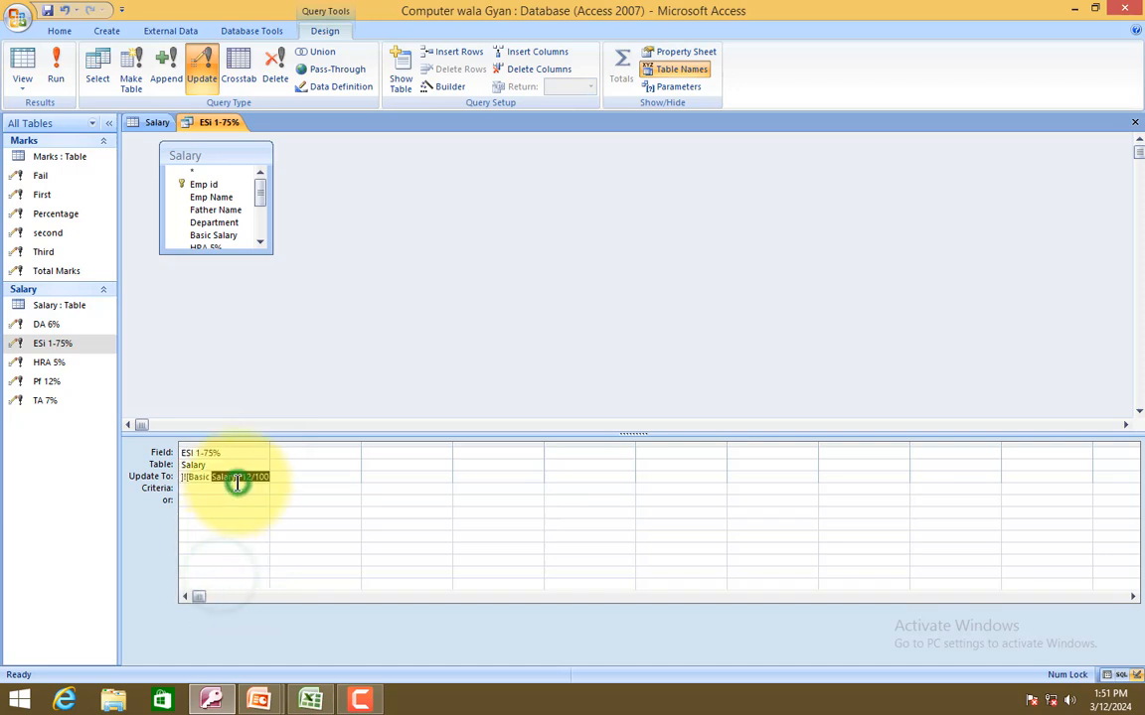
pyautogui.rightClick(237, 483)
pyautogui.click(272, 584)
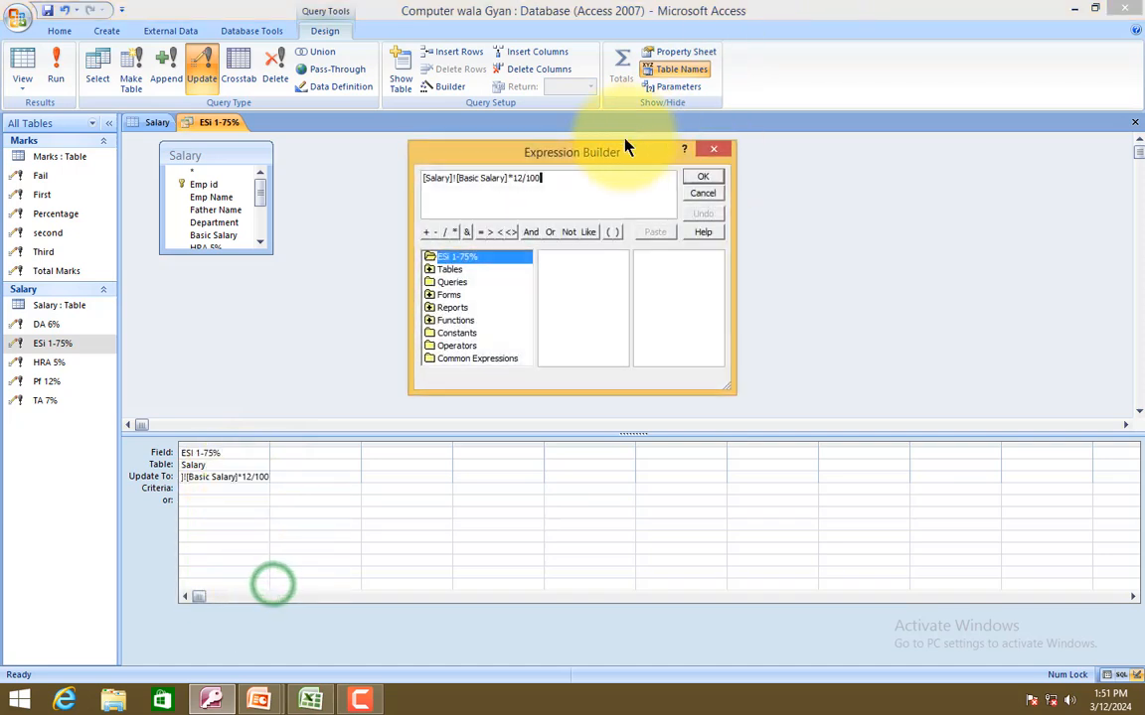
pyautogui.click(519, 178)
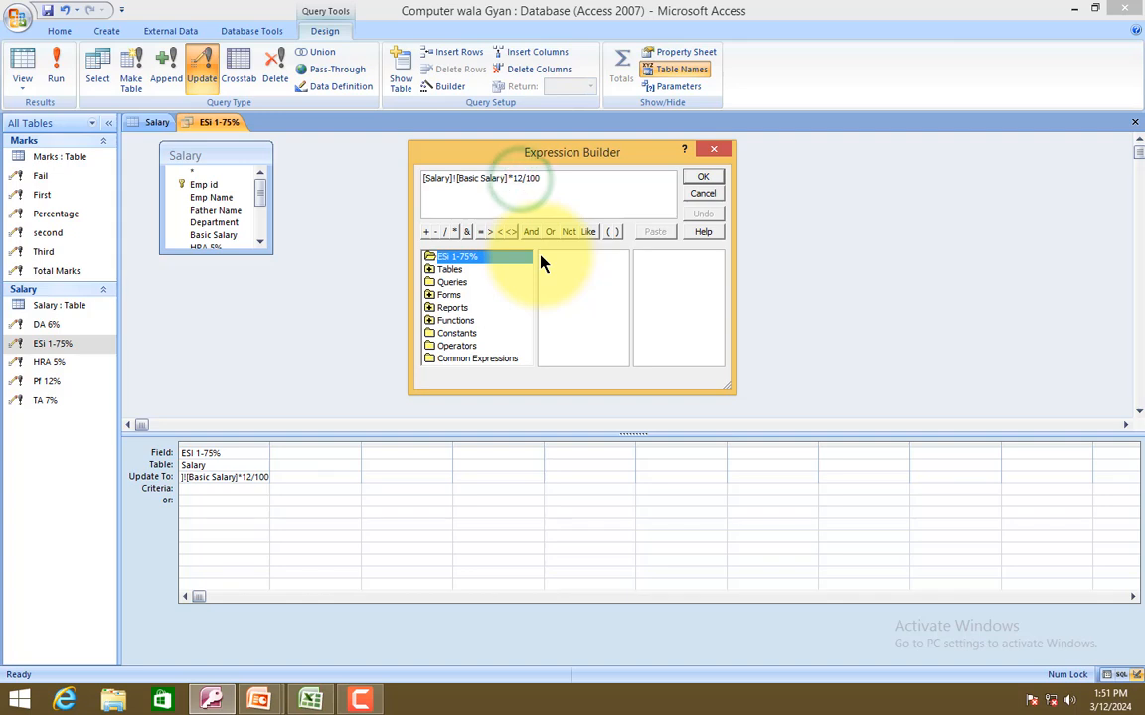
pyautogui.press('BackSpace')
pyautogui.press('BackSpace')
pyautogui.write('1.75')
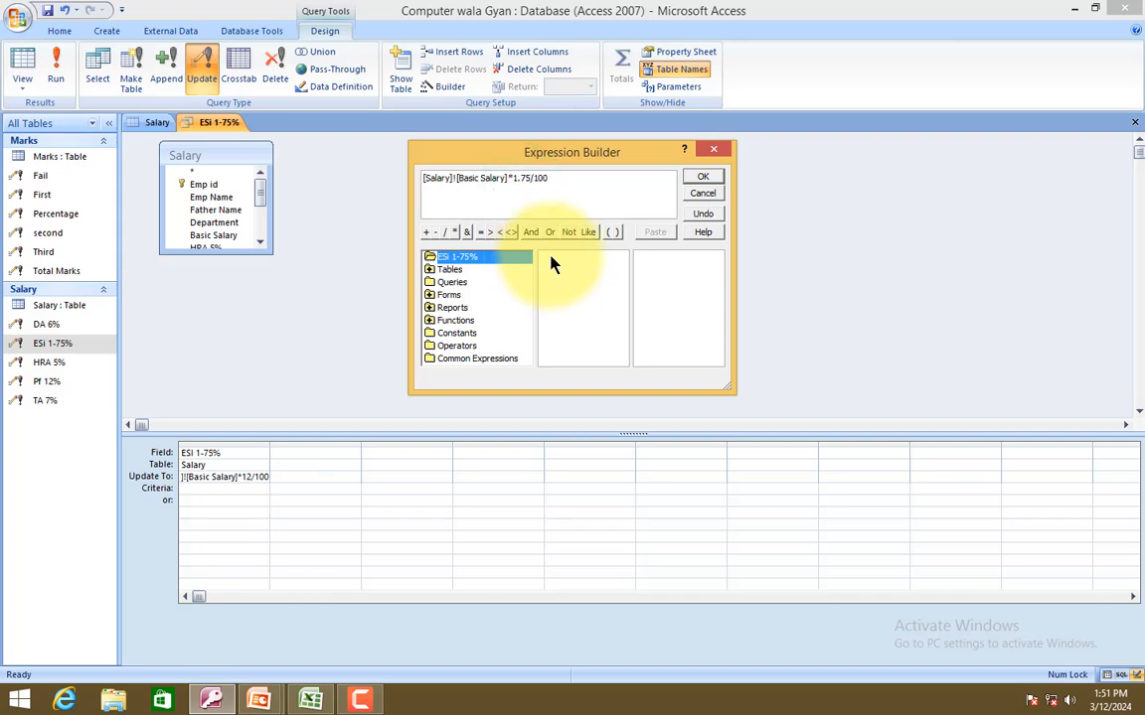
pyautogui.click(693, 178)
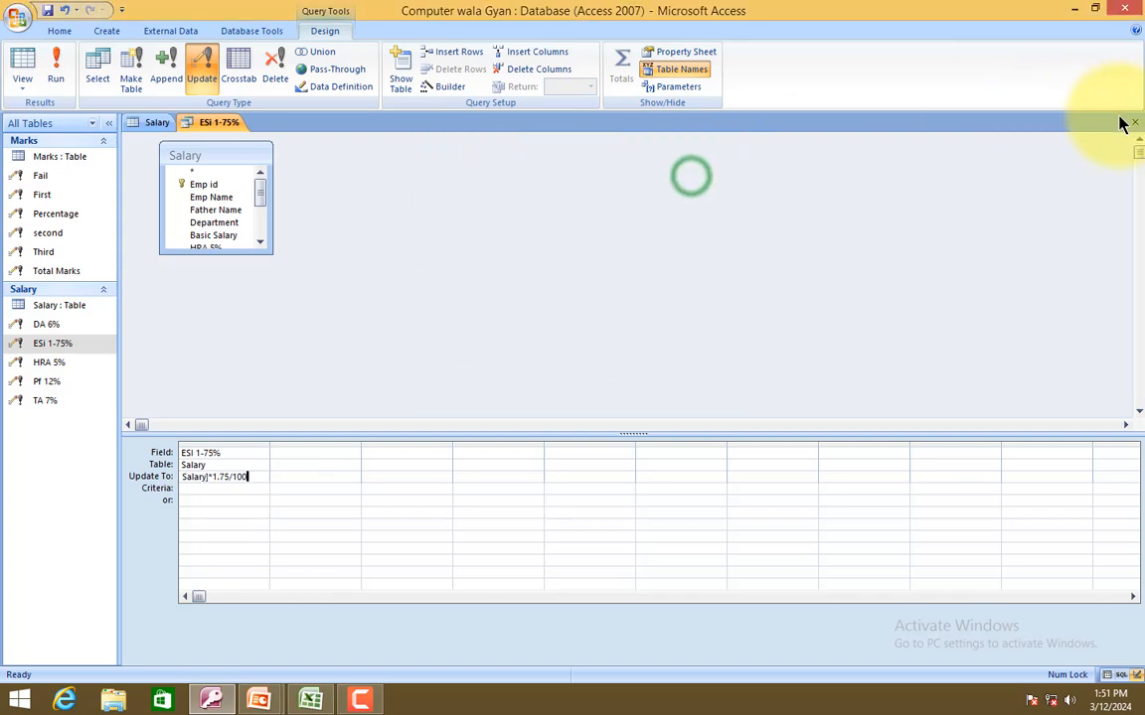
pyautogui.click(1135, 122)
pyautogui.click(511, 390)
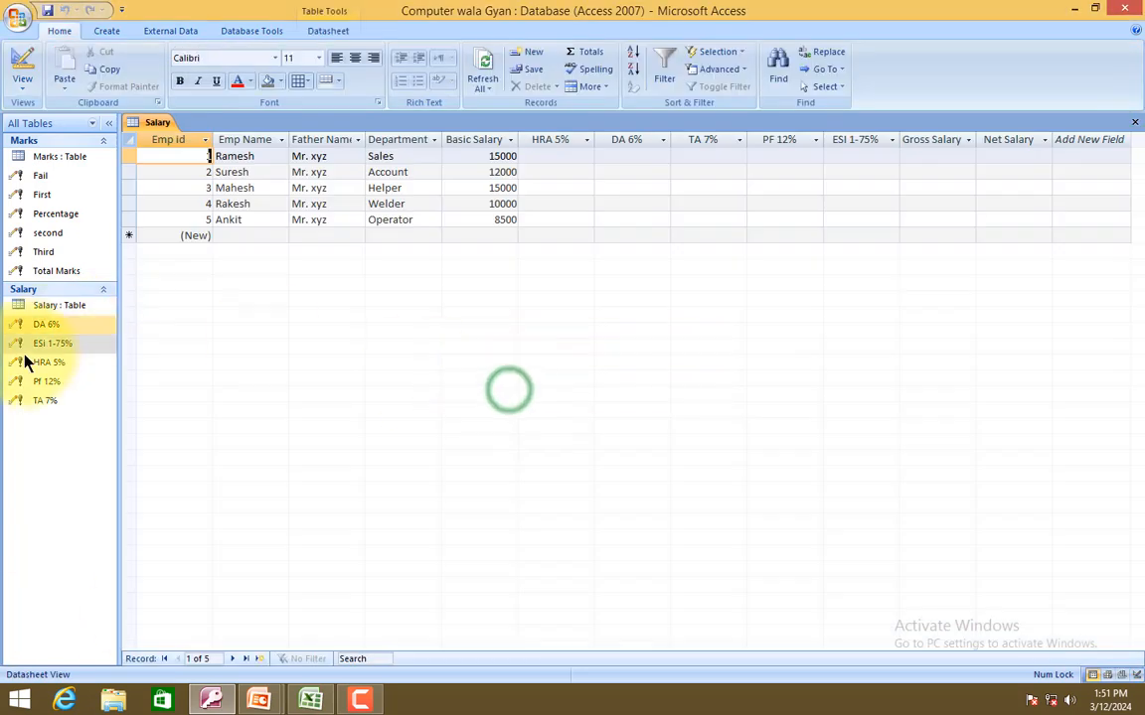
# Create a new query in Design View with the Salary table as its source.
pyautogui.click(106, 30)
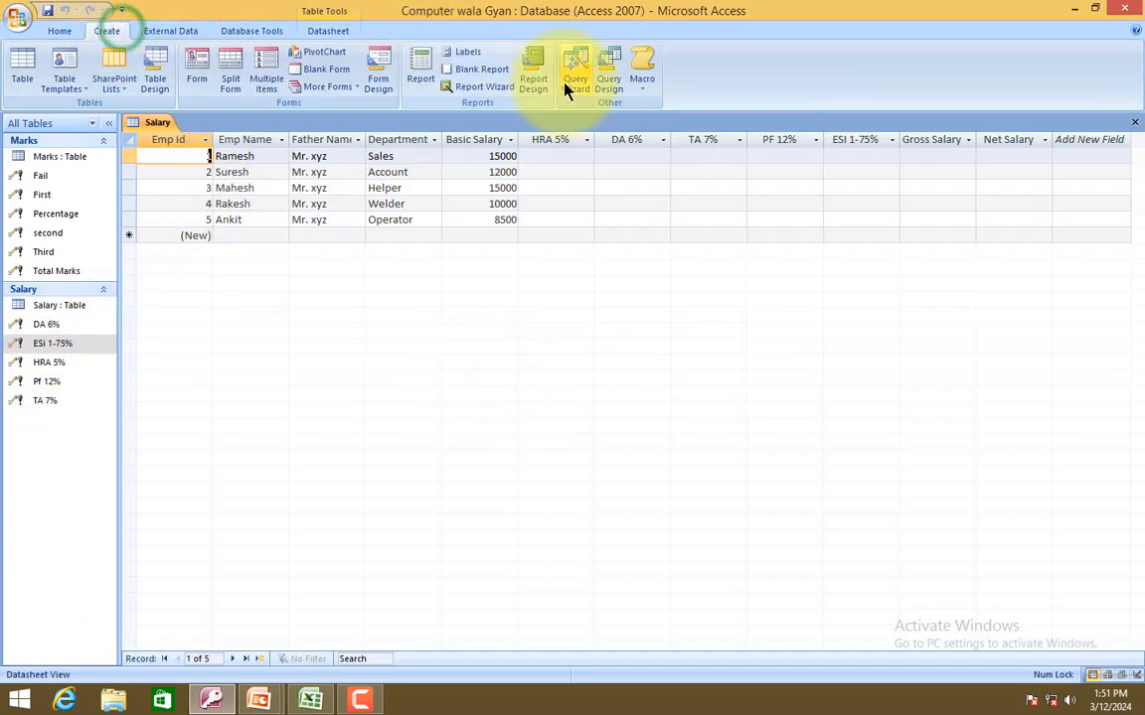
pyautogui.click(608, 80)
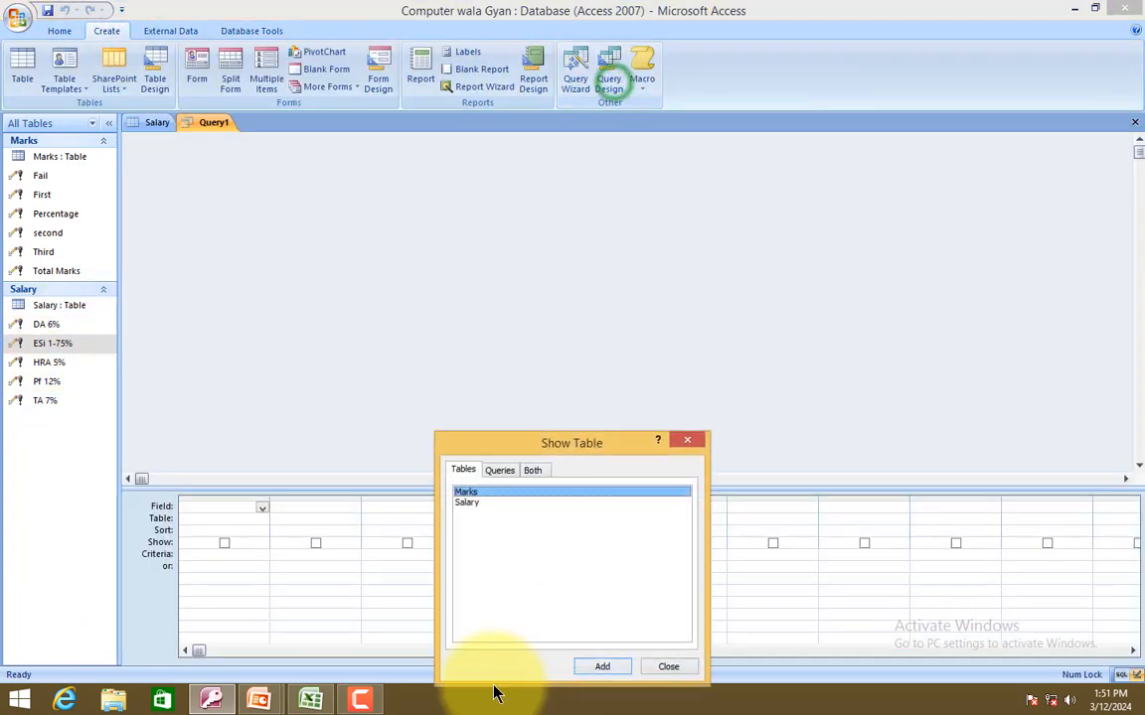
pyautogui.doubleClick(486, 504)
pyautogui.click(656, 667)
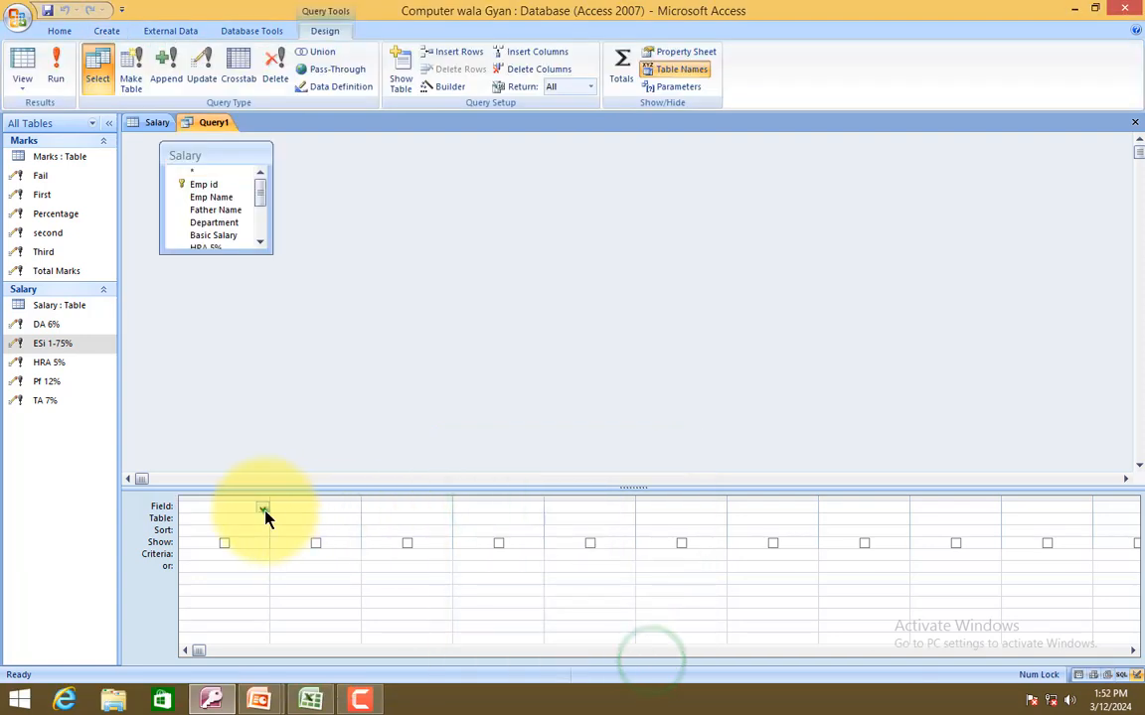
# Add the Gross Salary field to the new query and change the query type to Update.
pyautogui.click(263, 509)
pyautogui.click(223, 644)
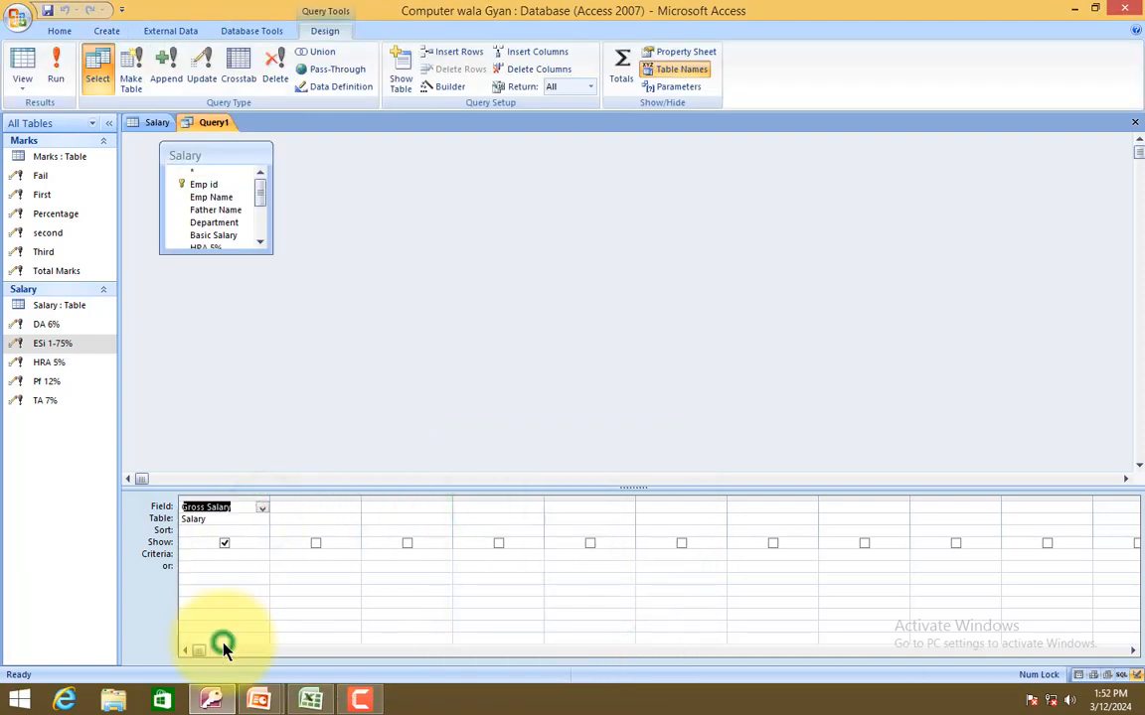
pyautogui.click(202, 70)
# Build the Gross Salary update expression in the Expression Builder as the sum of the Salary table's Basic Salary, HRA 5%, DA 6% and TA 7% fields.
pyautogui.rightClick(182, 532)
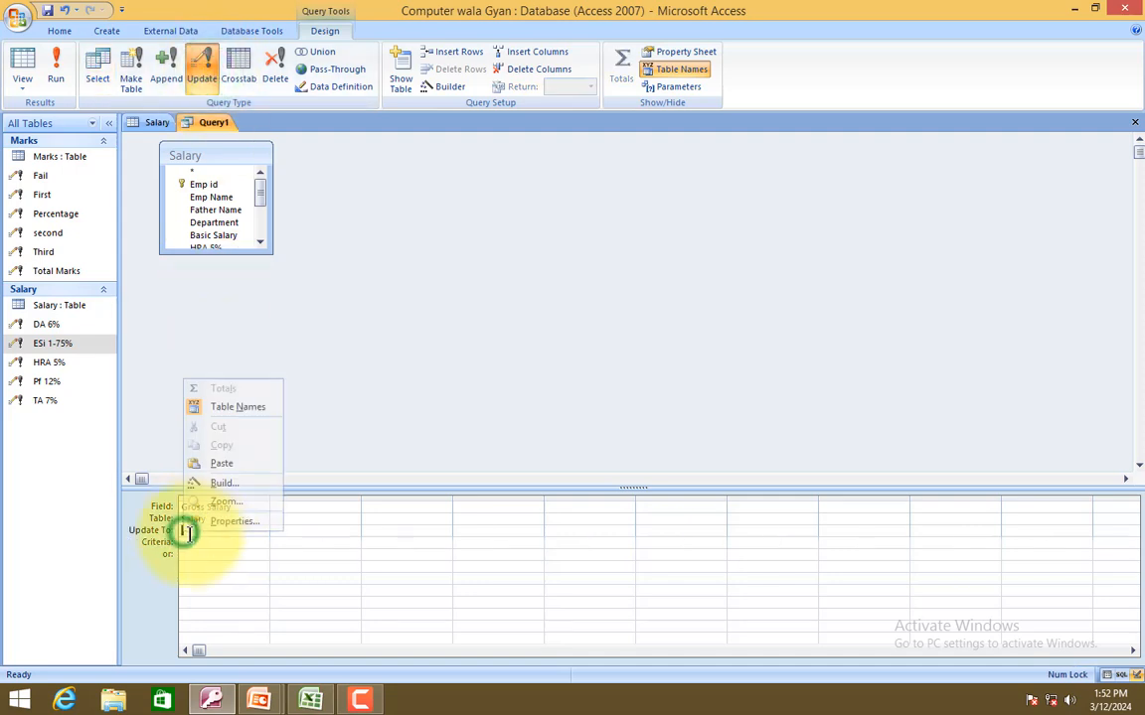
pyautogui.click(214, 483)
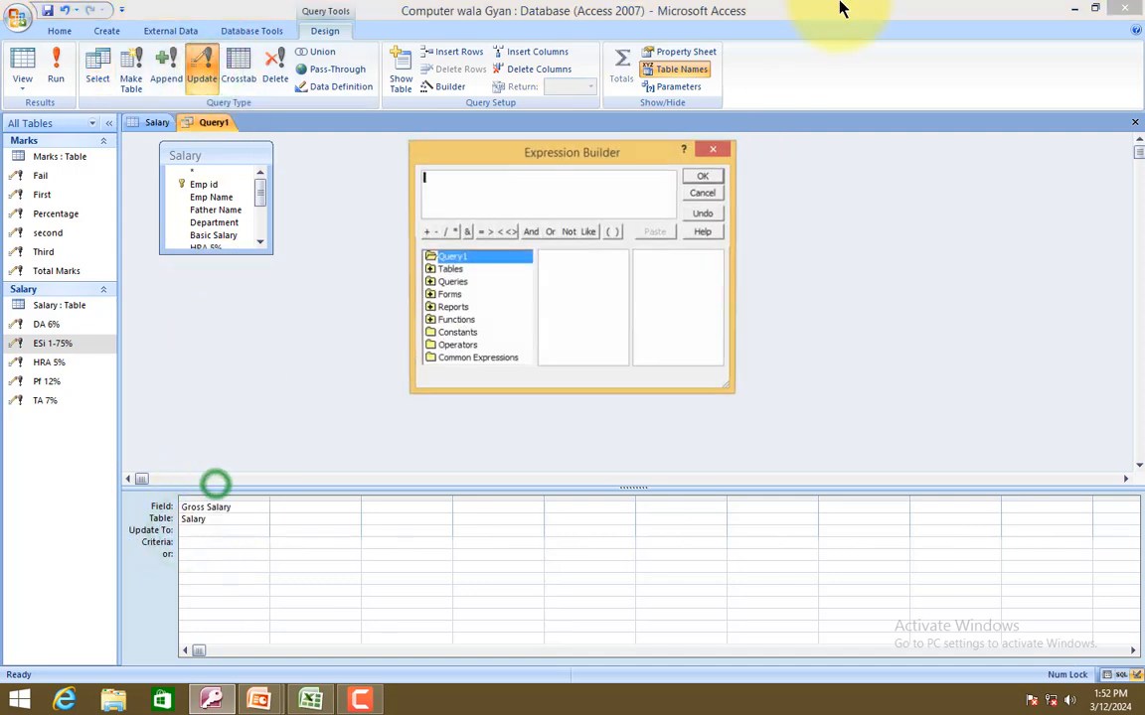
pyautogui.doubleClick(486, 269)
pyautogui.click(477, 295)
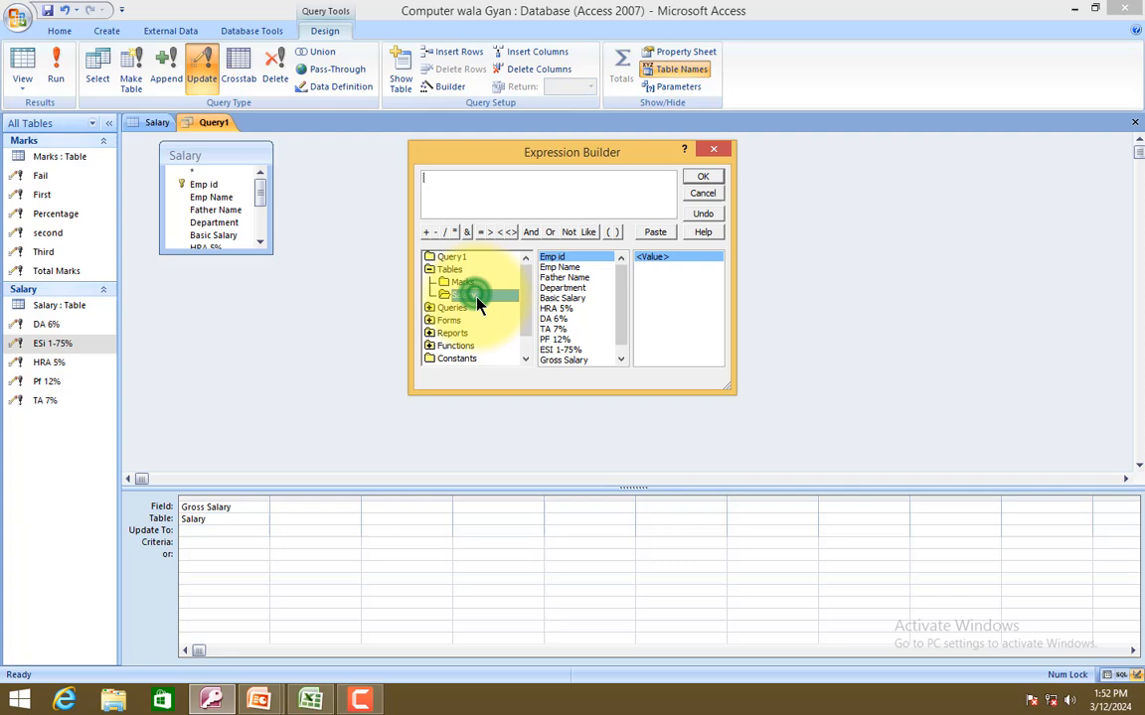
pyautogui.doubleClick(579, 301)
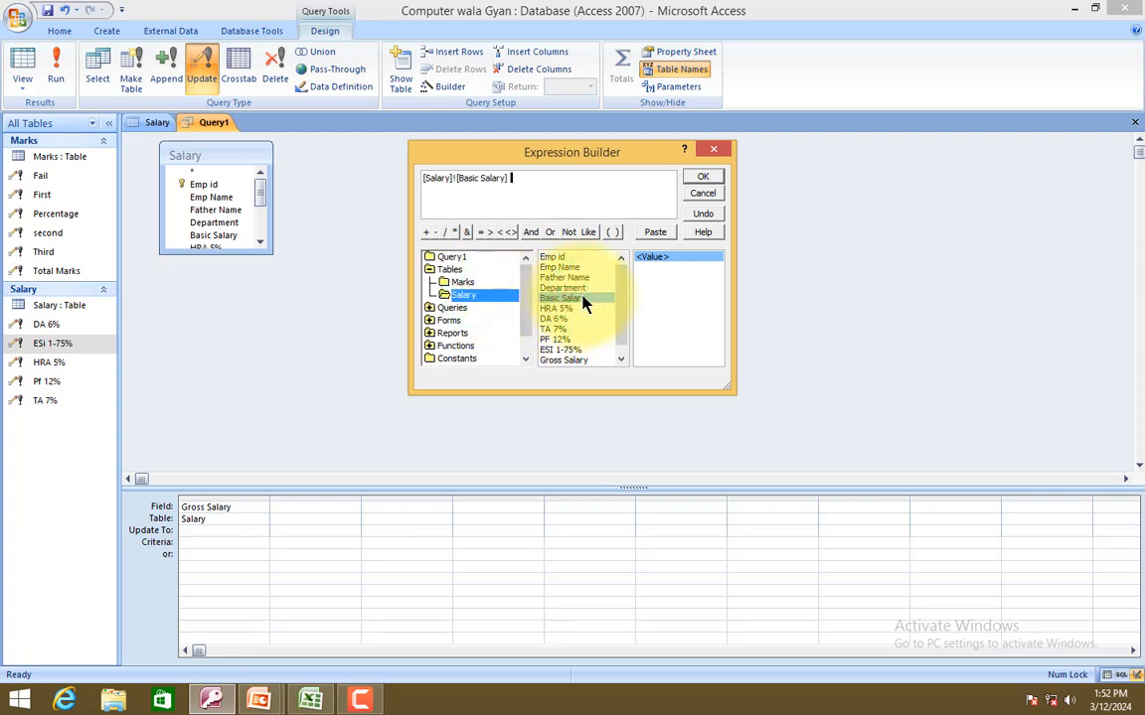
pyautogui.write('+')
pyautogui.doubleClick(561, 309)
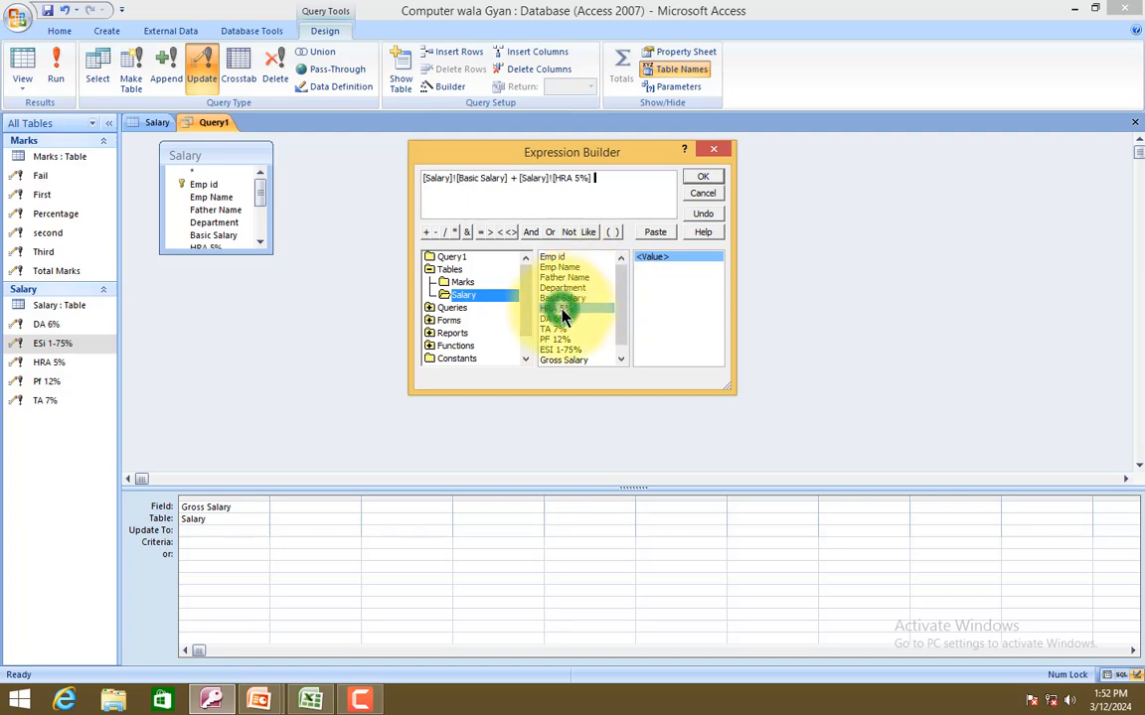
pyautogui.write('+')
pyautogui.doubleClick(563, 319)
pyautogui.write('+')
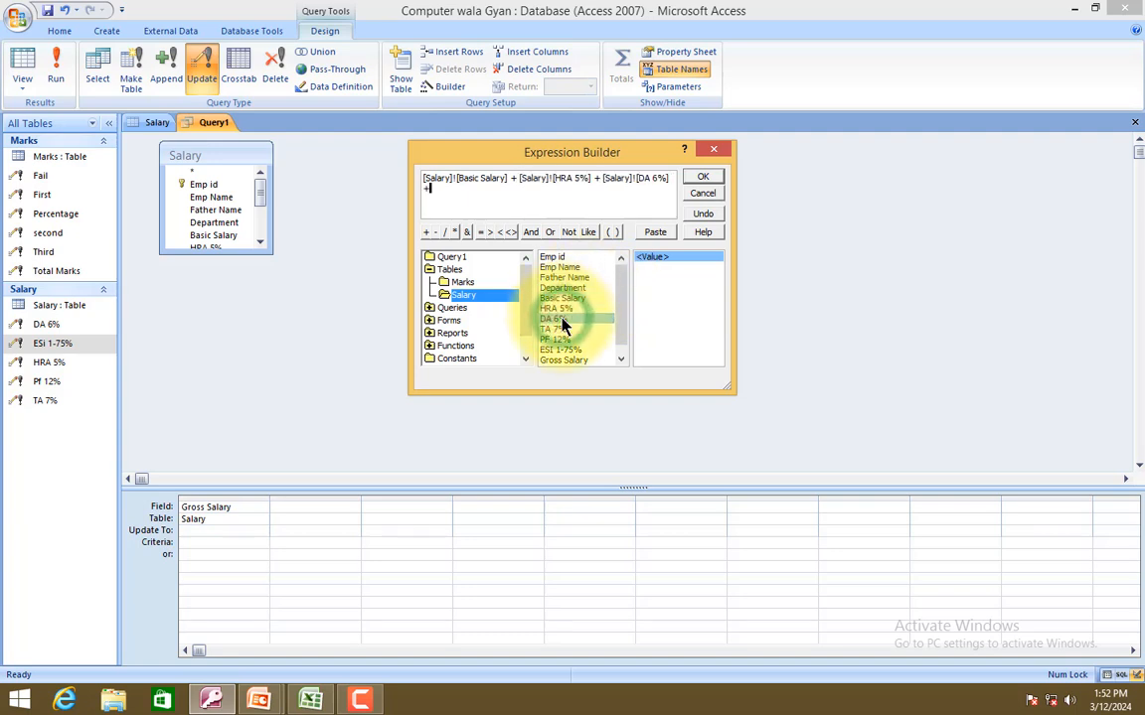
pyautogui.doubleClick(556, 328)
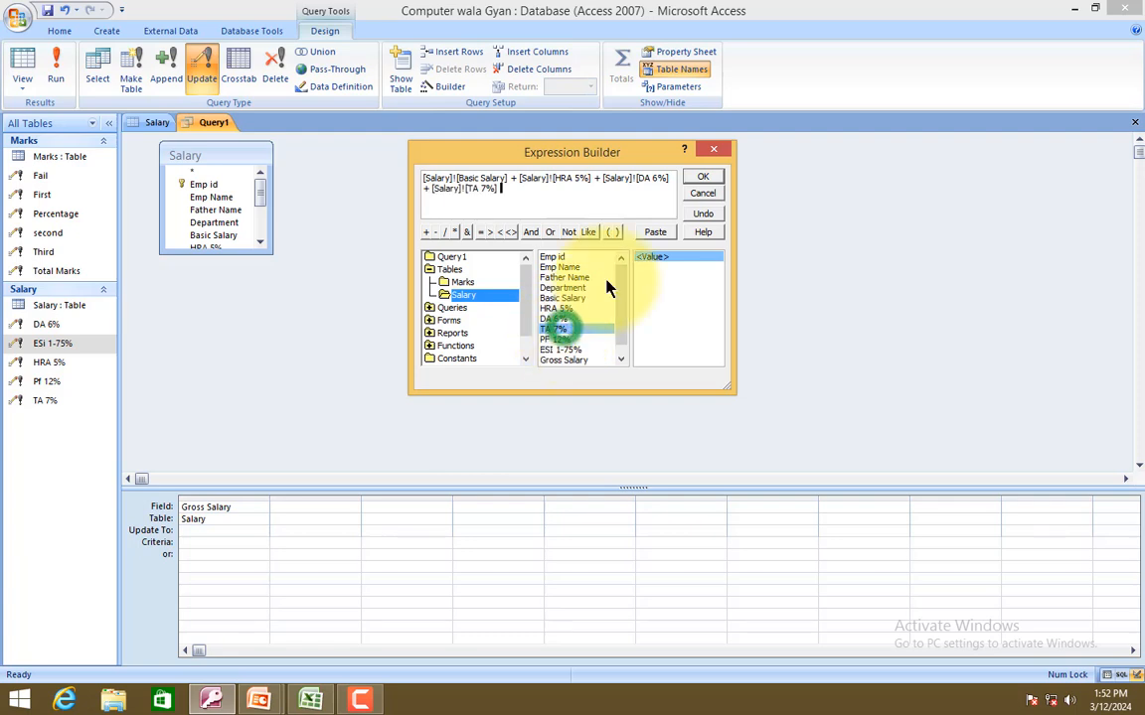
pyautogui.click(701, 181)
# Close the new update query, saving it as Gross Salary, and close the Salary table.
pyautogui.click(1135, 121)
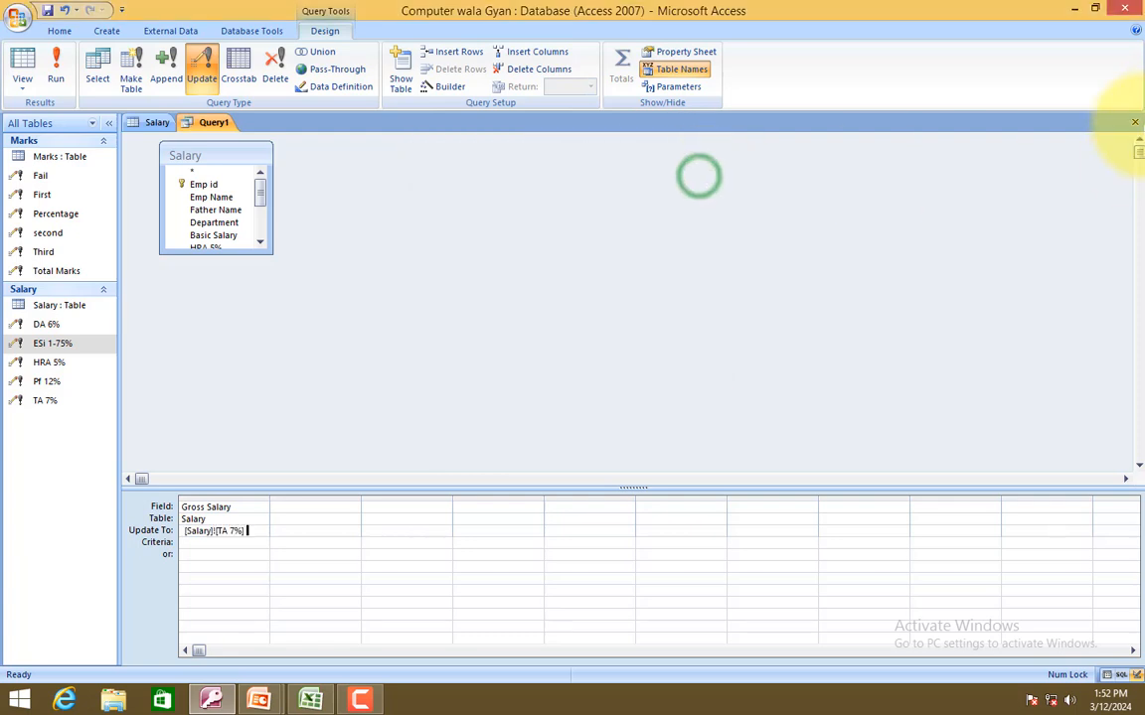
pyautogui.click(497, 388)
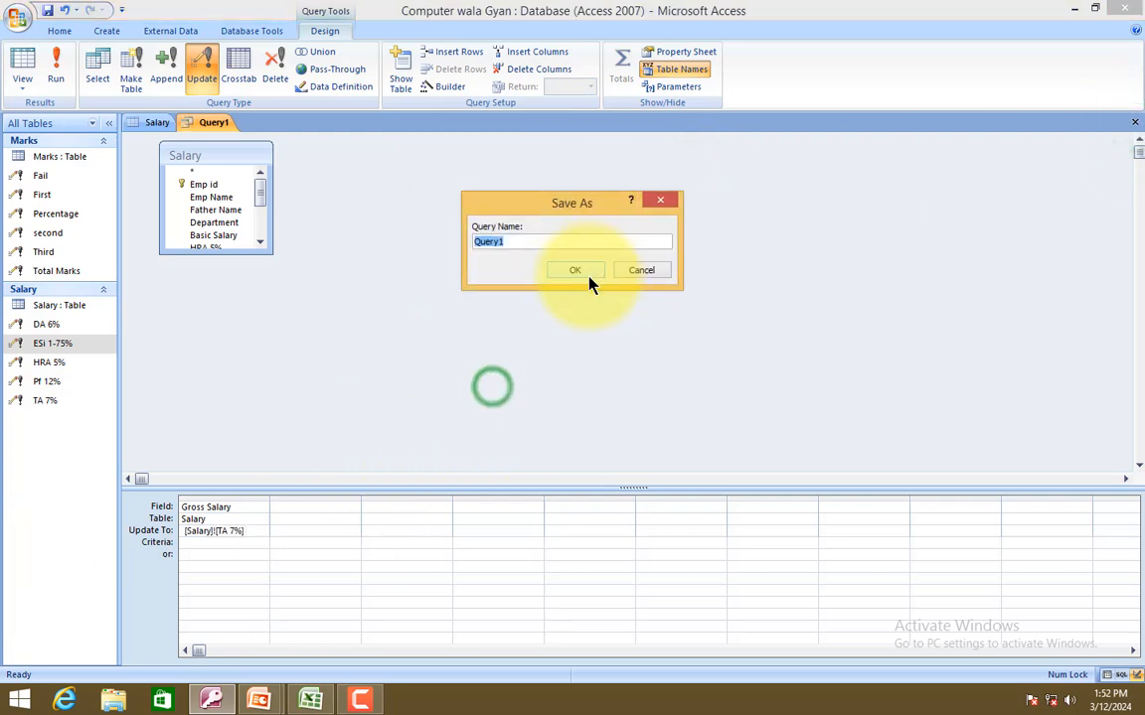
pyautogui.write('Gross S')
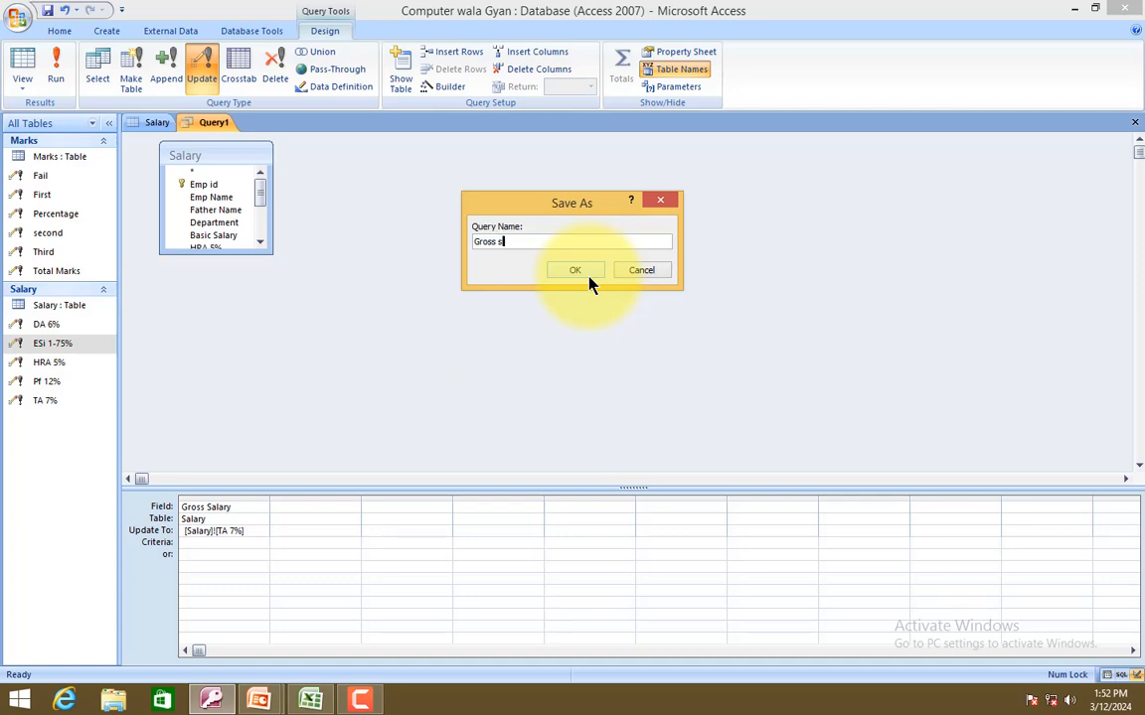
pyautogui.write('alary')
pyautogui.press('Return')
pyautogui.click(1133, 124)
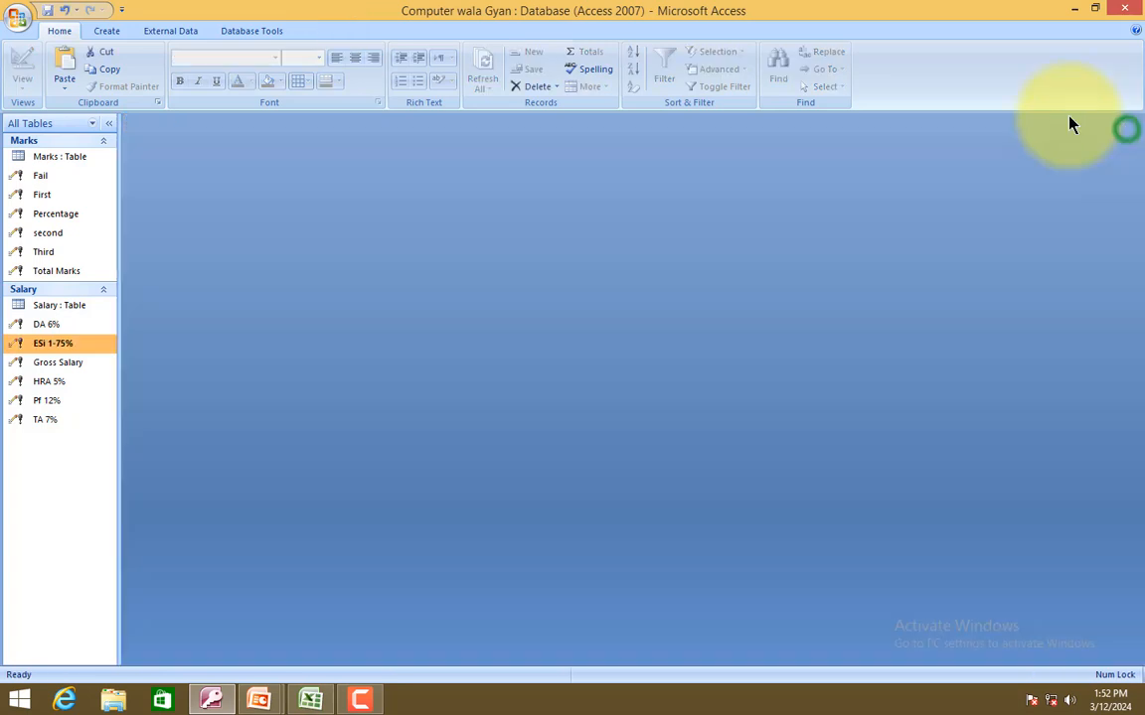
# Create another query in Design View with the Salary table as its source.
pyautogui.click(99, 31)
pyautogui.click(609, 70)
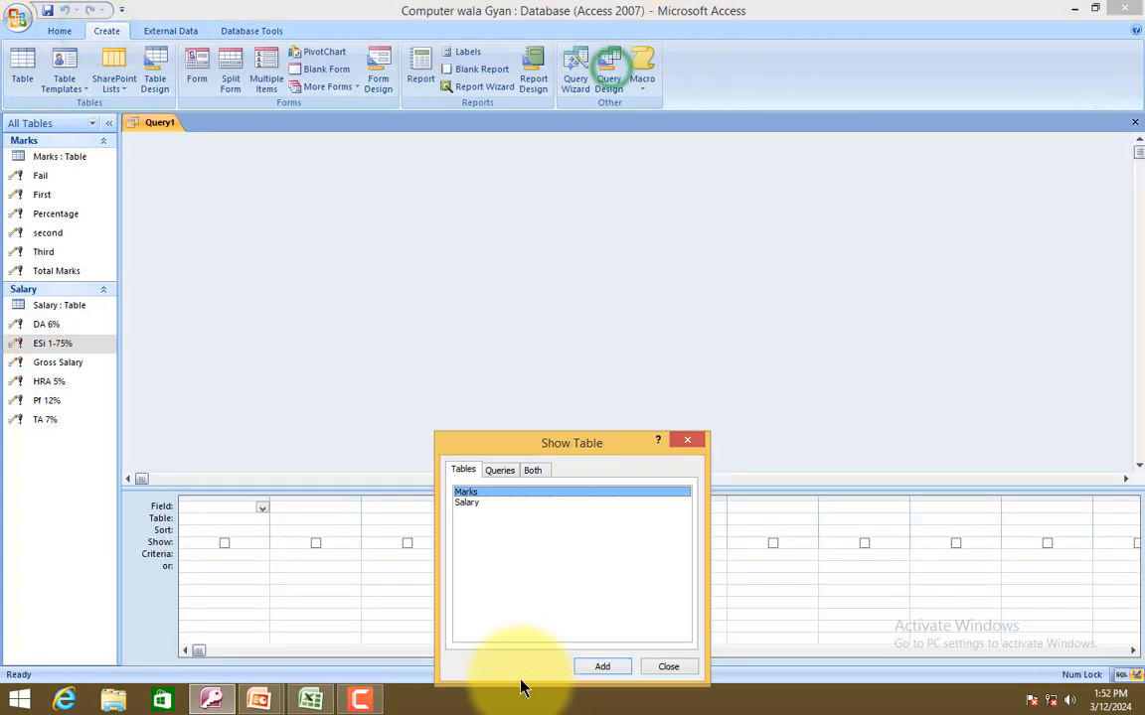
pyautogui.click(487, 504)
pyautogui.doubleClick(487, 504)
pyautogui.click(668, 667)
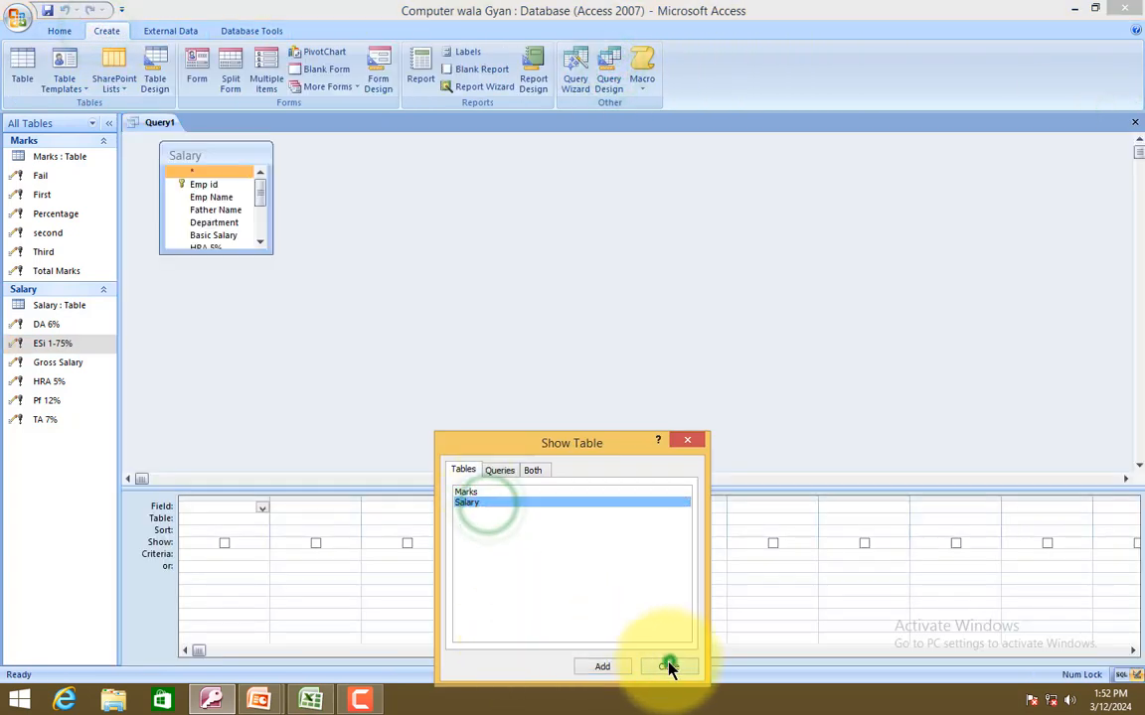
# Add the Net Salary field to the query grid and make it an Update query.
pyautogui.click(262, 507)
pyautogui.click(205, 651)
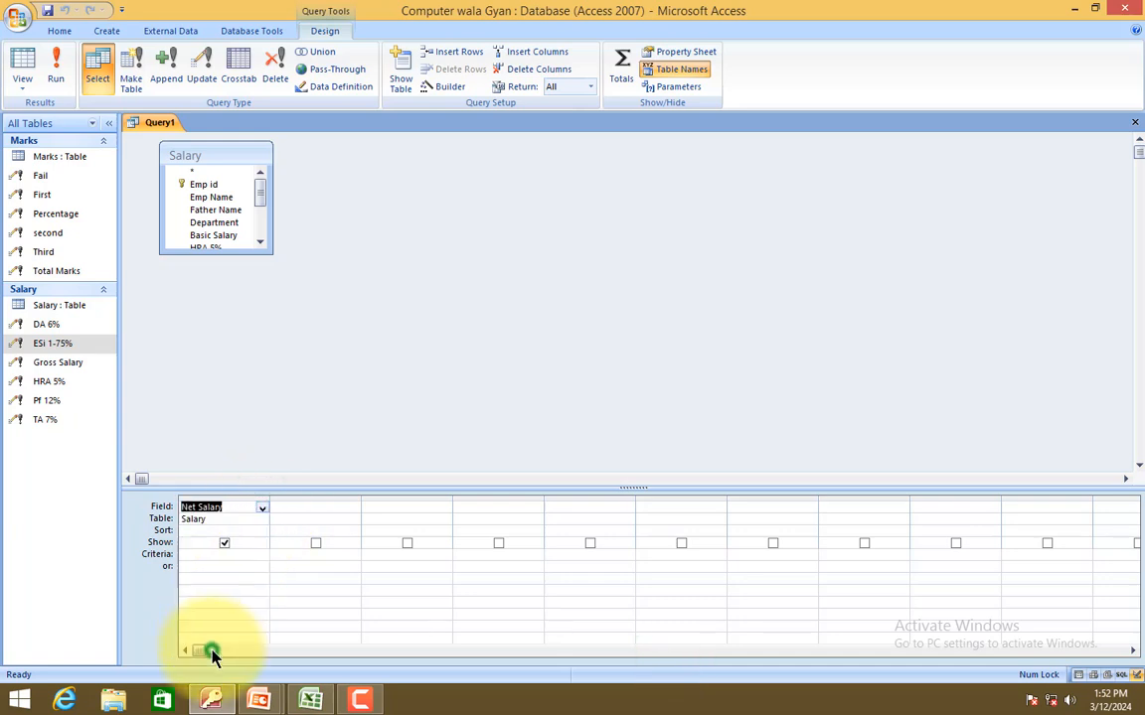
pyautogui.click(200, 78)
# Build the Net Salary update expression in the Expression Builder as the Salary table's Gross Salary minus PF 12% minus ESI 1-75%.
pyautogui.click(192, 530)
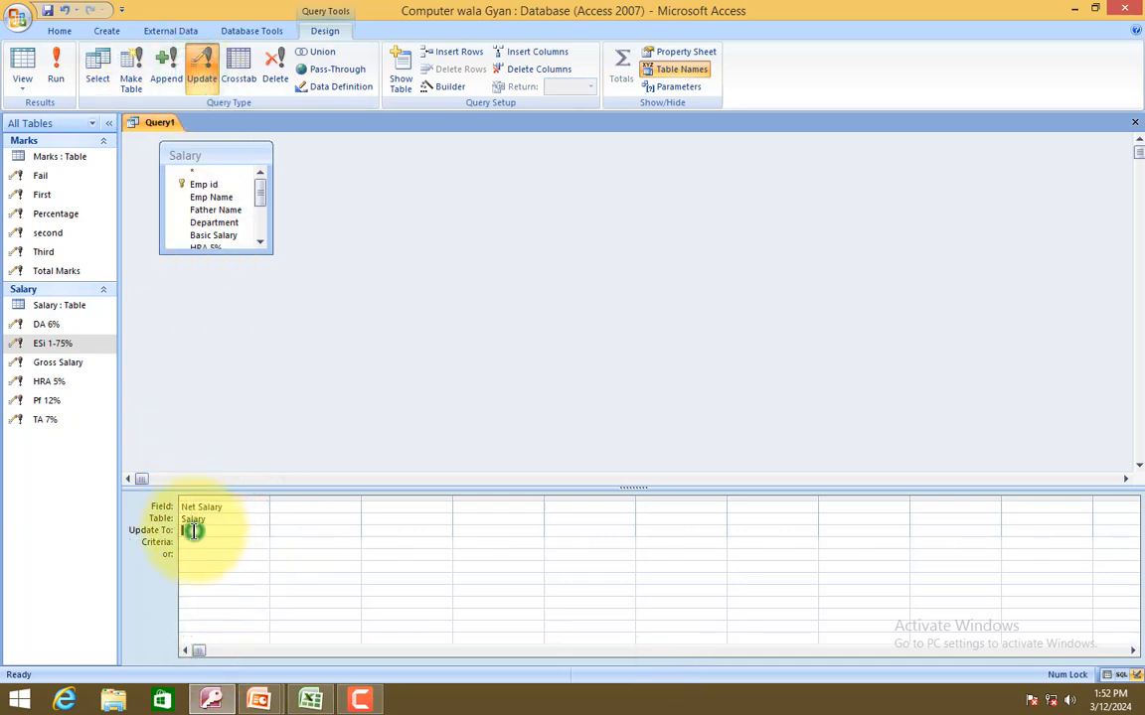
pyautogui.click(448, 86)
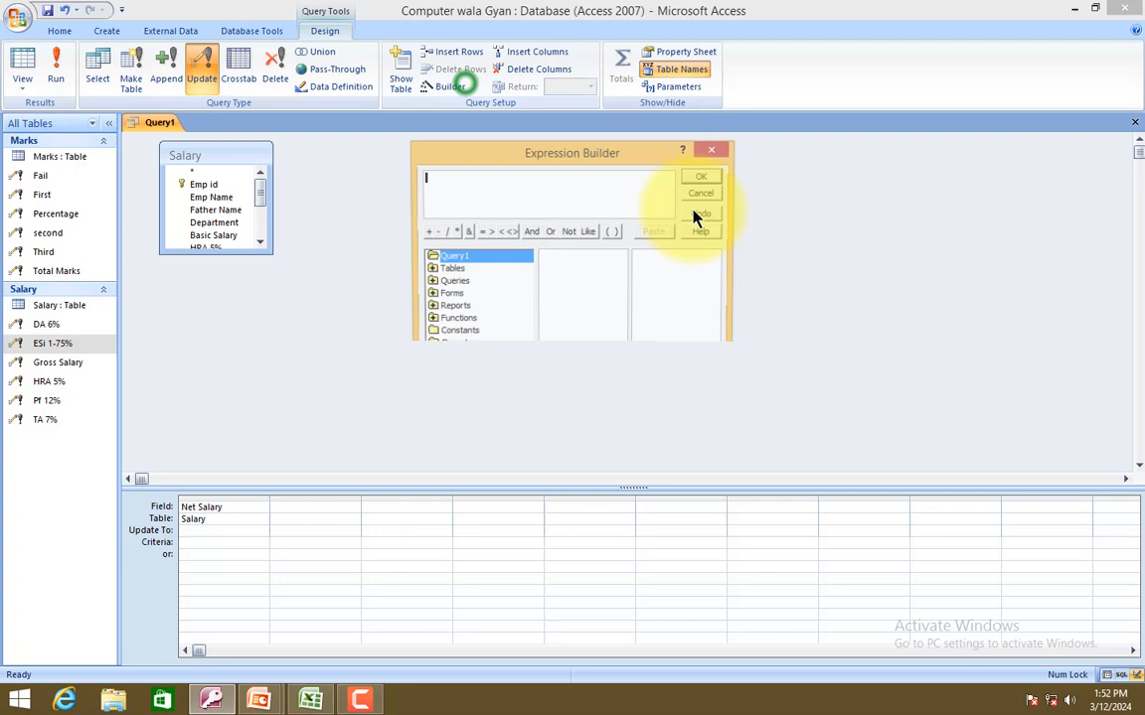
pyautogui.doubleClick(455, 270)
pyautogui.click(462, 295)
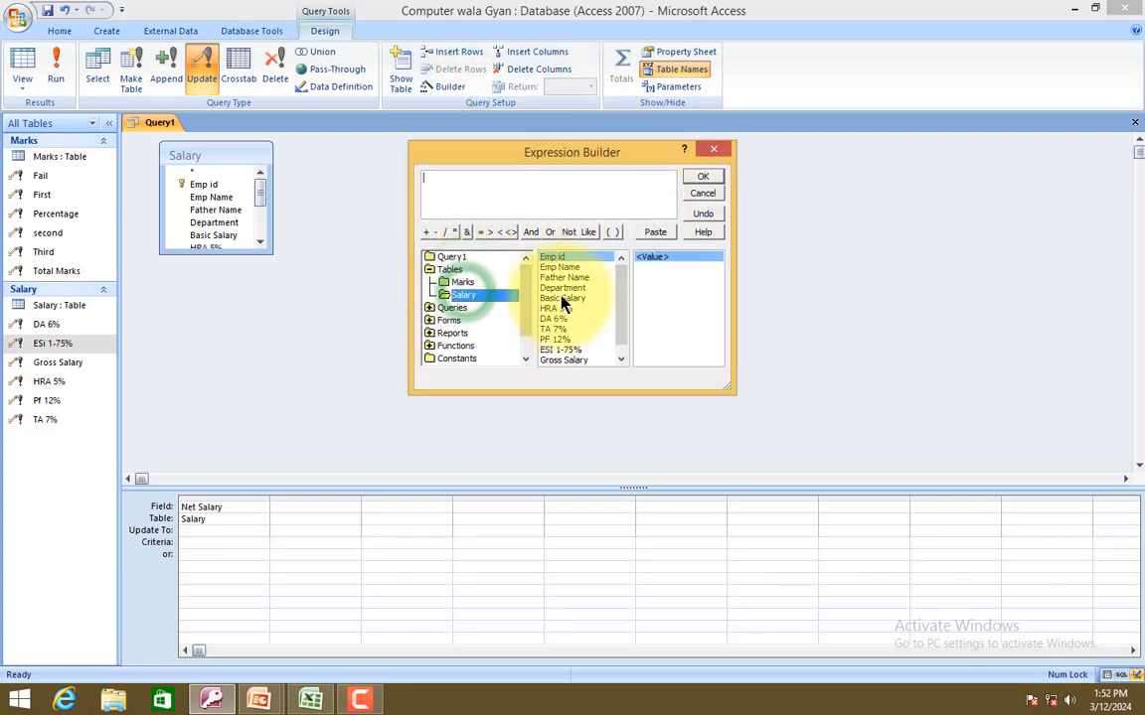
pyautogui.doubleClick(572, 362)
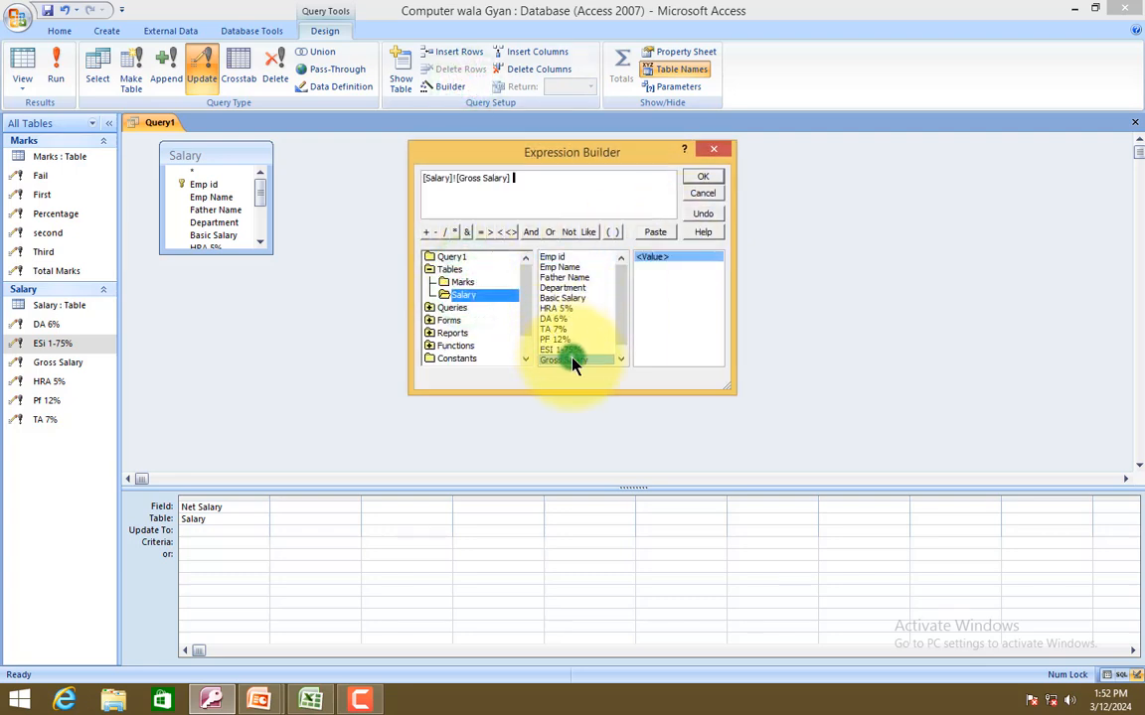
pyautogui.click(577, 192)
pyautogui.write('-')
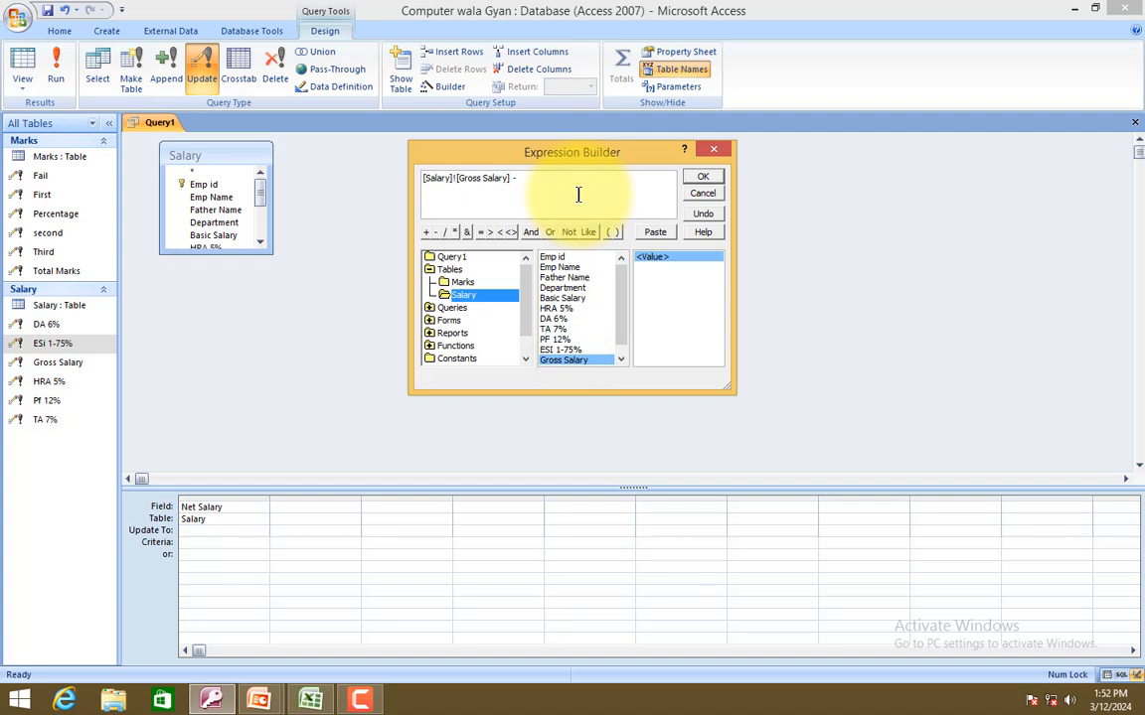
pyautogui.doubleClick(555, 340)
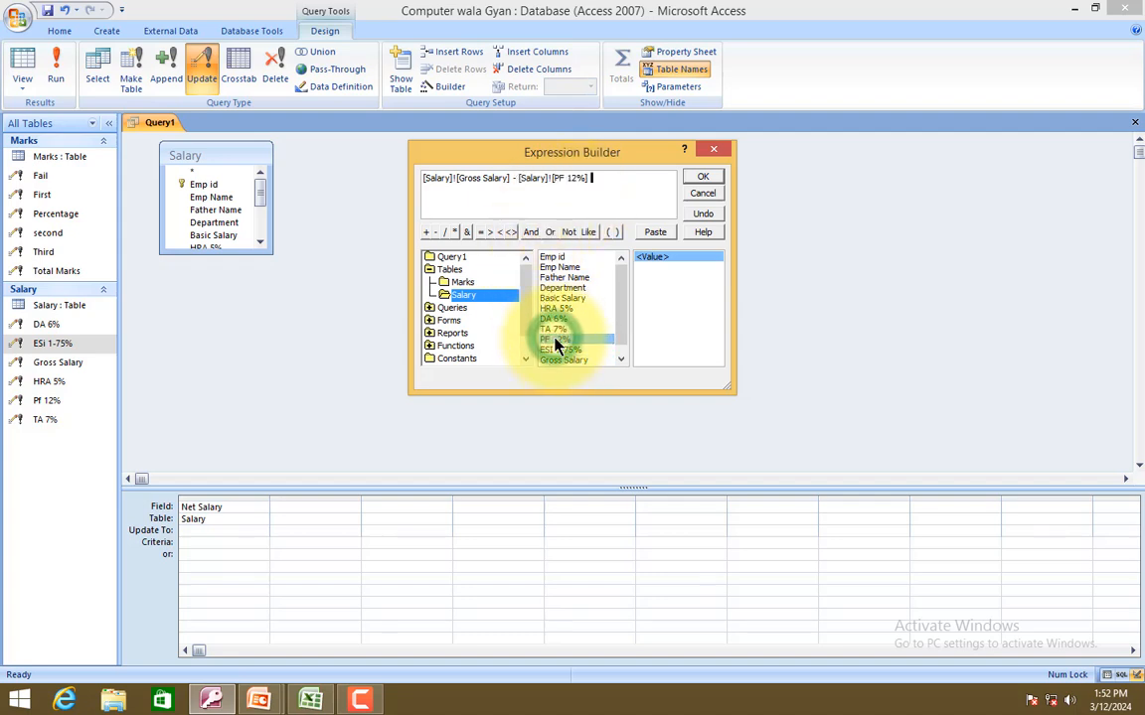
pyautogui.doubleClick(565, 349)
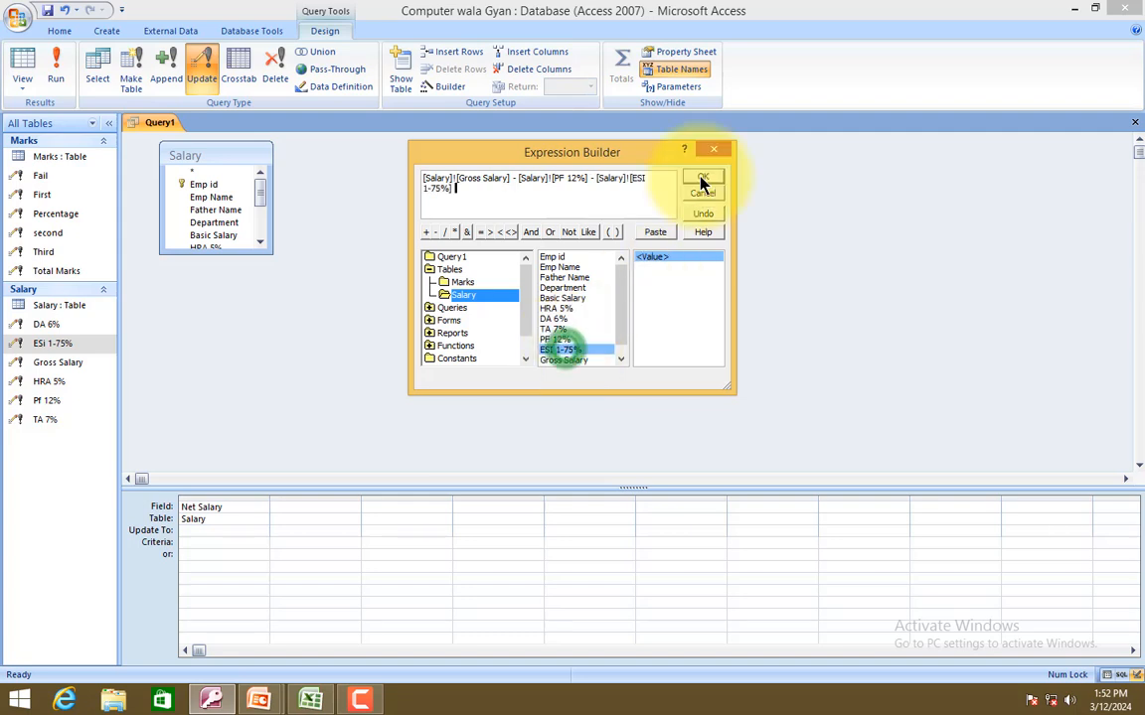
pyautogui.click(702, 177)
# Close the query and save it under the name Net Salary.
pyautogui.hotkey('ctrl', 'w')
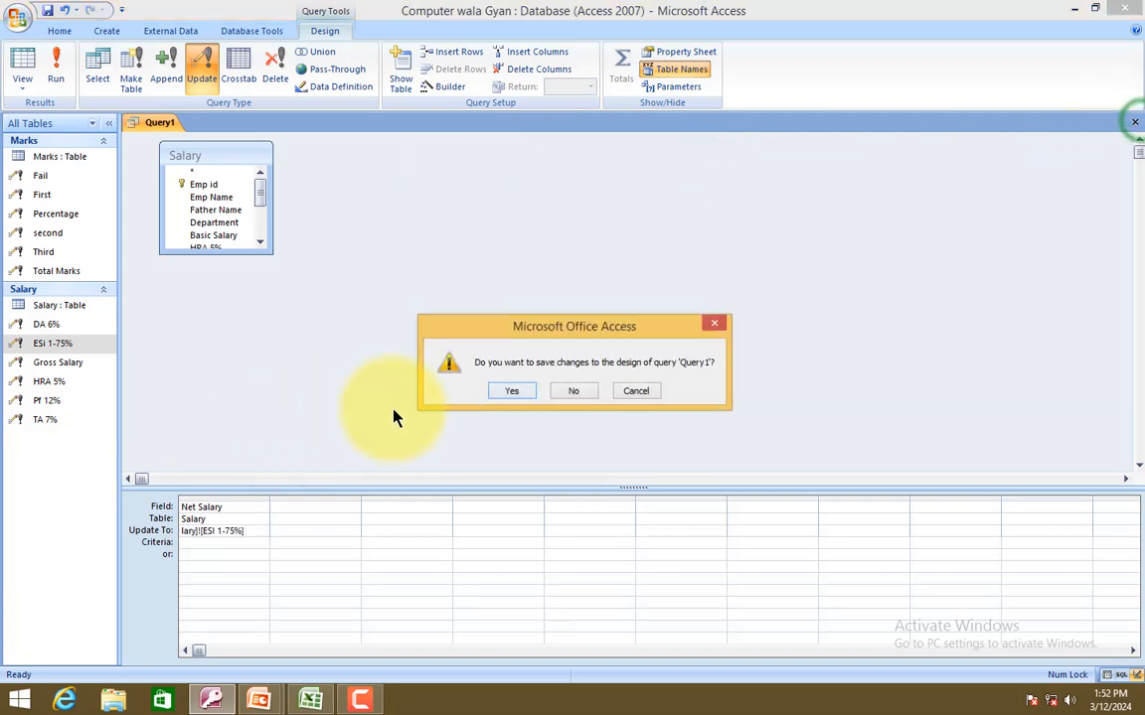
pyautogui.click(497, 385)
pyautogui.write('Net ')
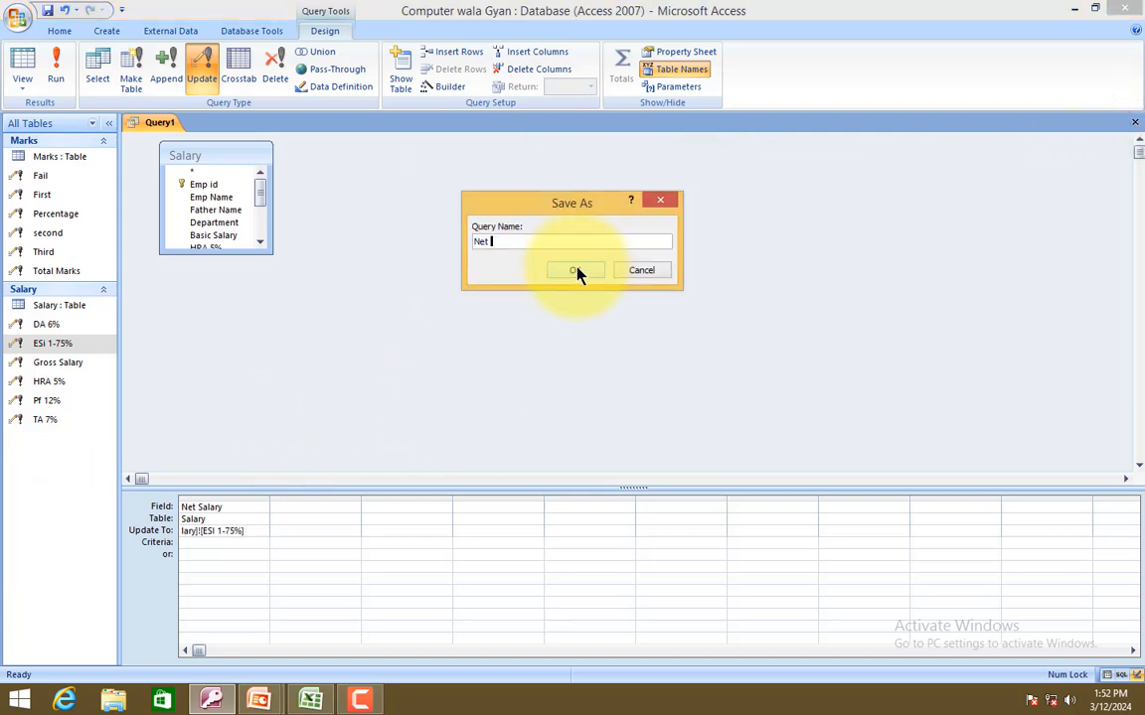
pyautogui.write('Salary')
pyautogui.click(575, 272)
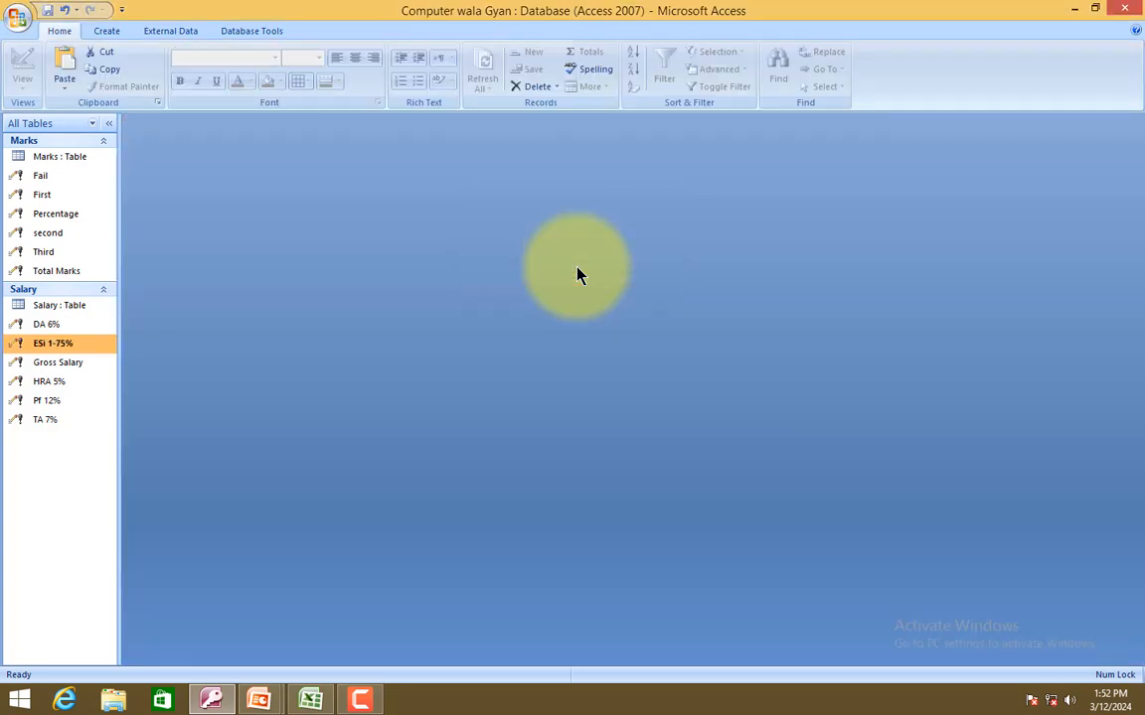
# Run the HRA 5%, TA 7% and Pf 12% update queries on the Salary table.
pyautogui.click(63, 439)
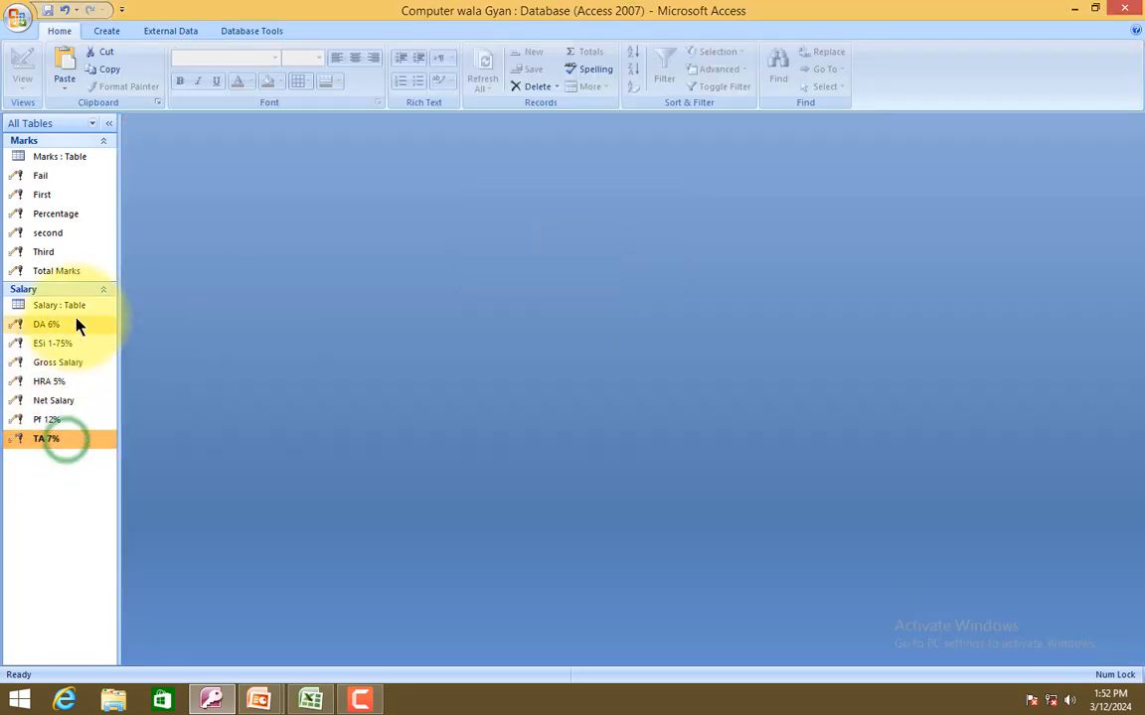
pyautogui.click(75, 326)
pyautogui.click(59, 382)
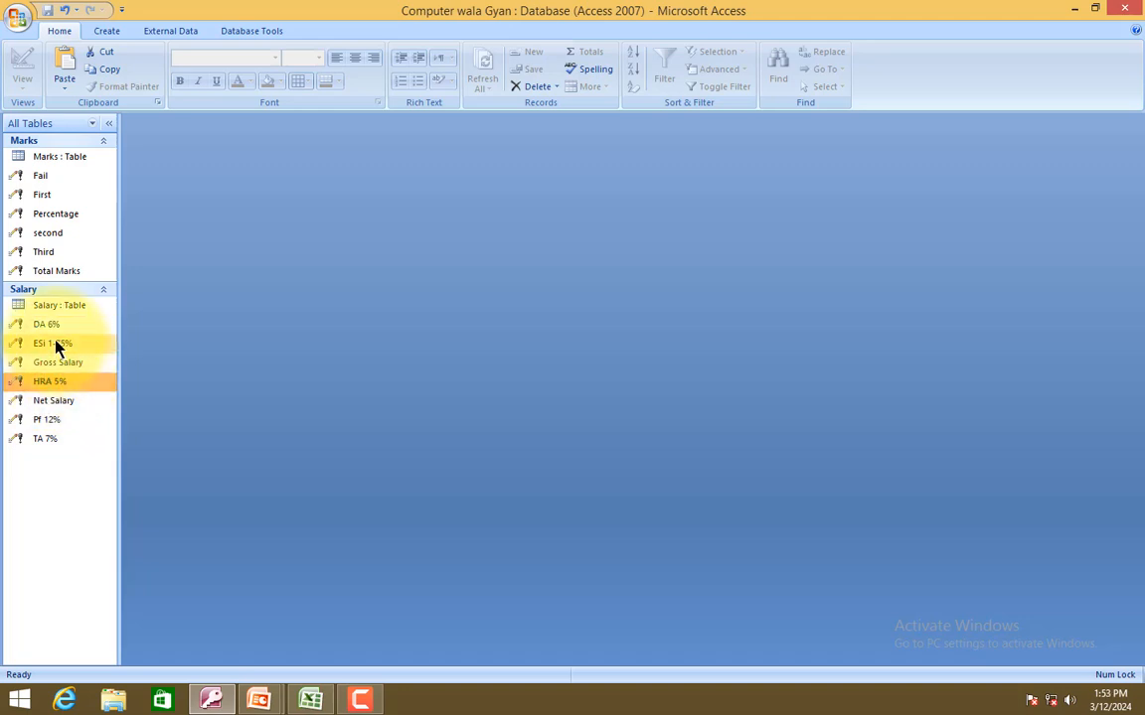
pyautogui.doubleClick(56, 384)
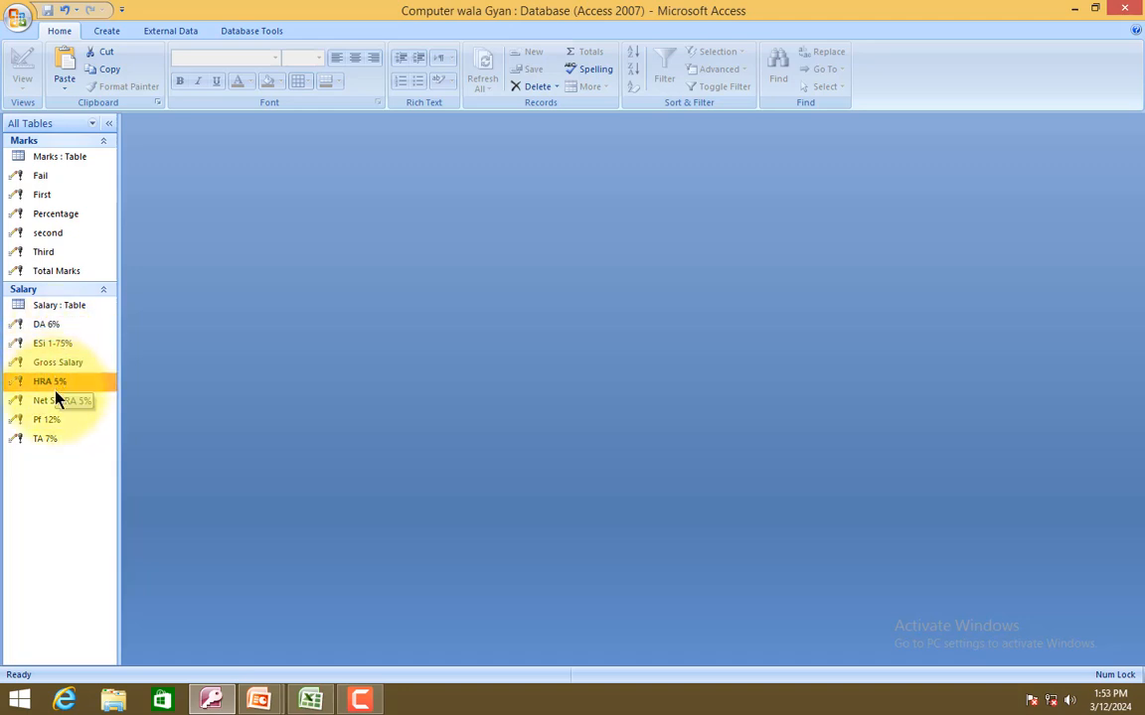
pyautogui.press('Return')
pyautogui.press('Down')
pyautogui.press('Down')
pyautogui.press('Down')
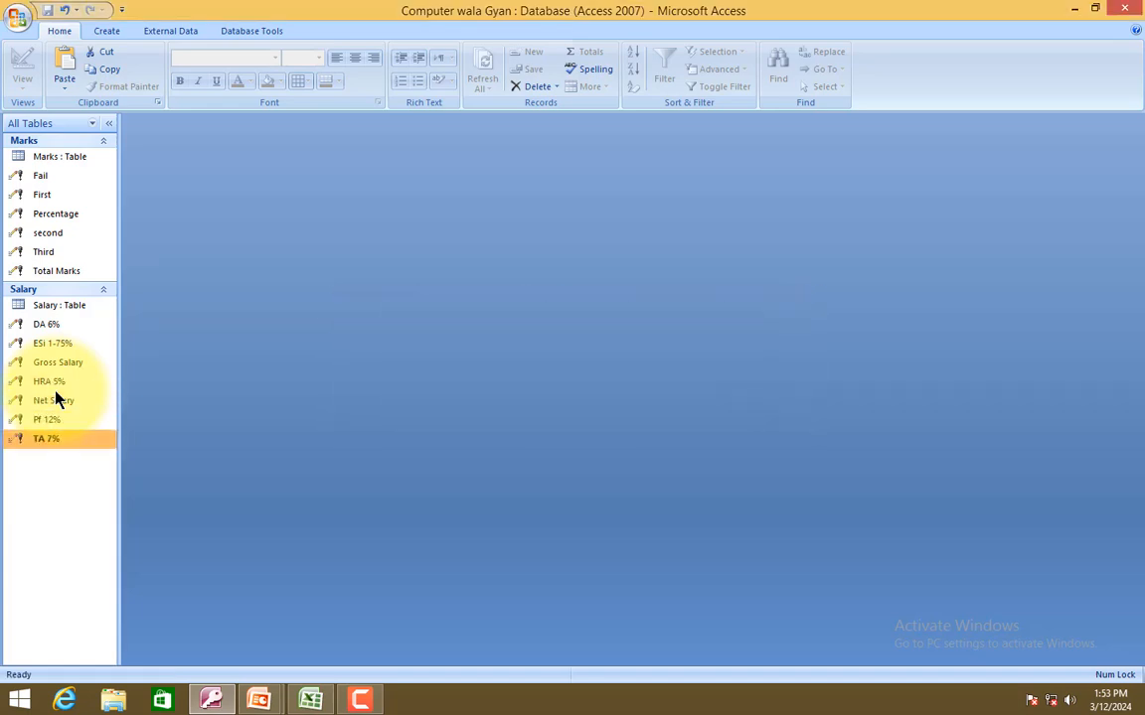
pyautogui.press('Return')
pyautogui.press('Escape')
pyautogui.press('Up')
pyautogui.press('Return')
pyautogui.press('Return')
# Run the ESi 1-75% and DA 6% update queries on the Salary table.
pyautogui.press('Up')
pyautogui.press('Up')
pyautogui.press('Up')
pyautogui.press('Up')
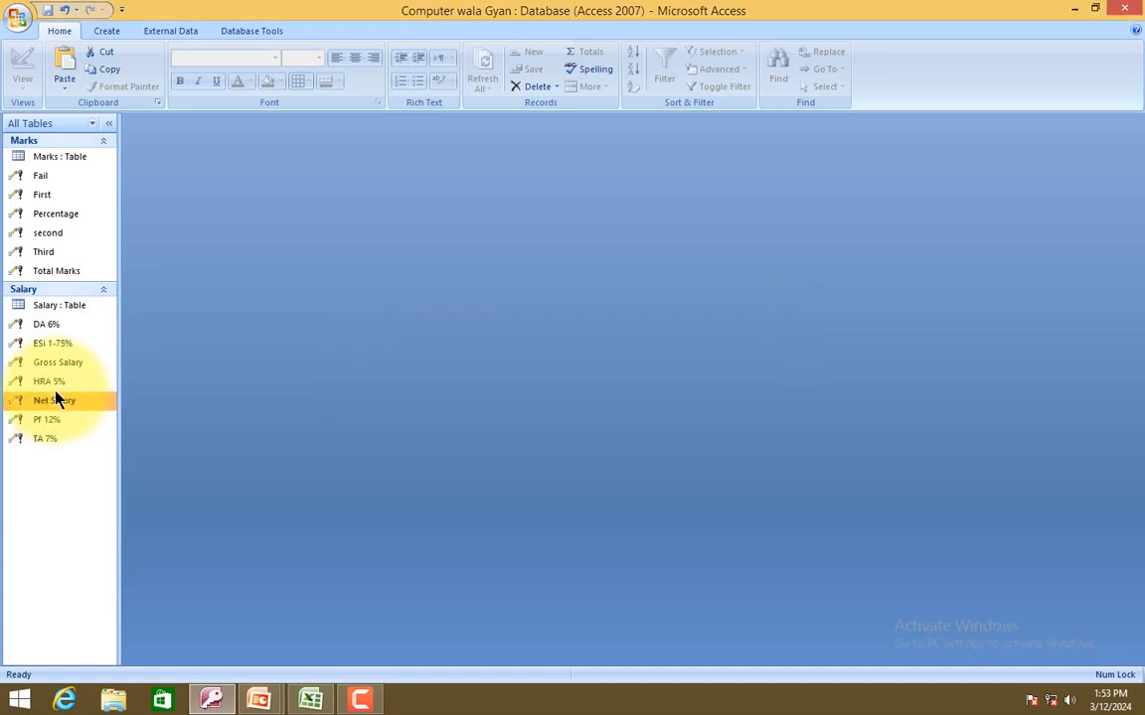
pyautogui.press('Return')
pyautogui.press('Escape')
pyautogui.press('Up')
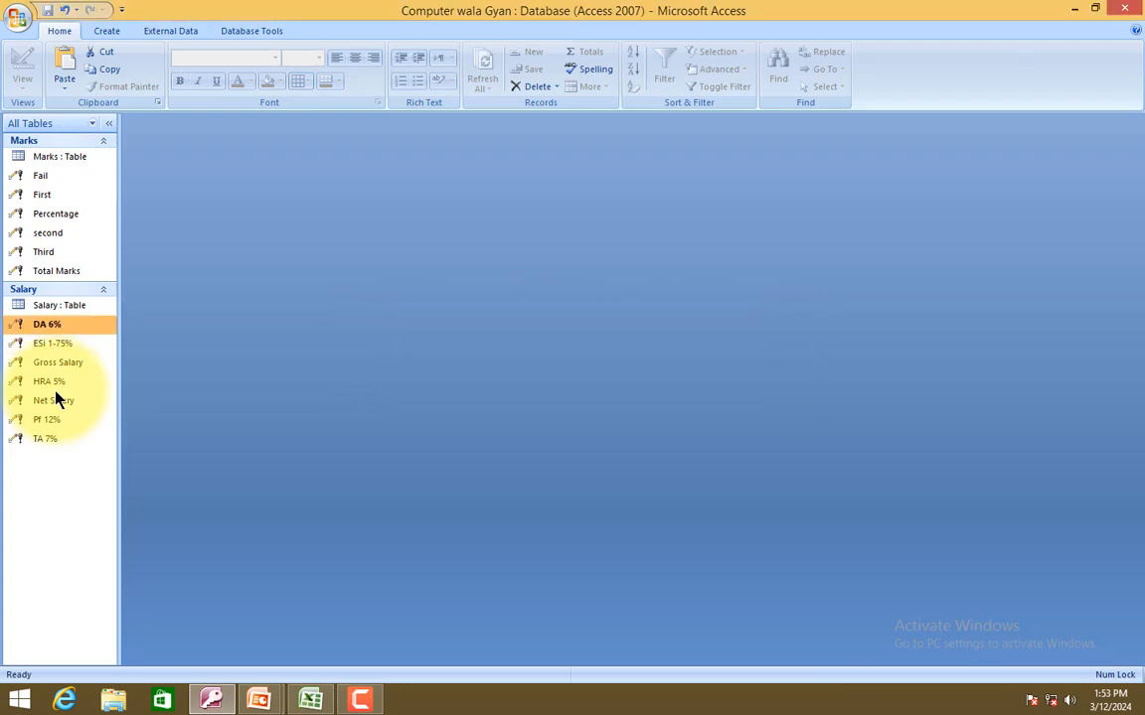
pyautogui.press('Return')
pyautogui.press('Escape')
# Run the Gross Salary update query, followed by the Net Salary update query.
pyautogui.press('Down')
pyautogui.press('Down')
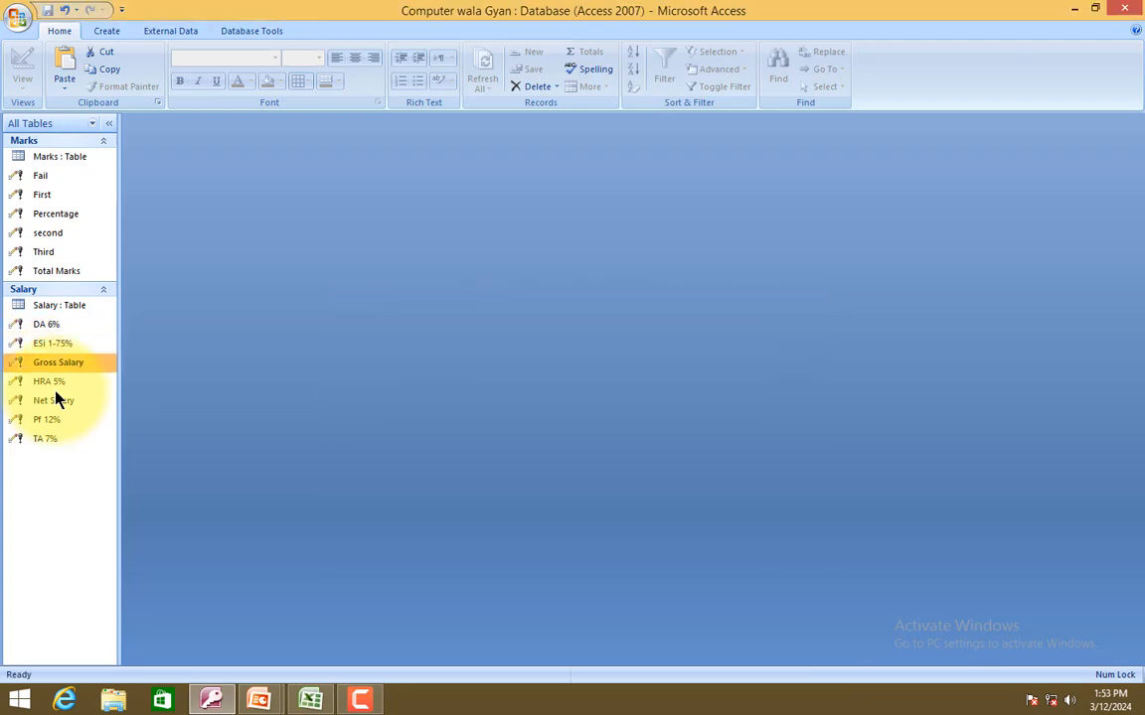
pyautogui.press('Return')
pyautogui.press('Return')
pyautogui.press('Return')
pyautogui.press('Down')
pyautogui.press('Down')
pyautogui.press('Return')
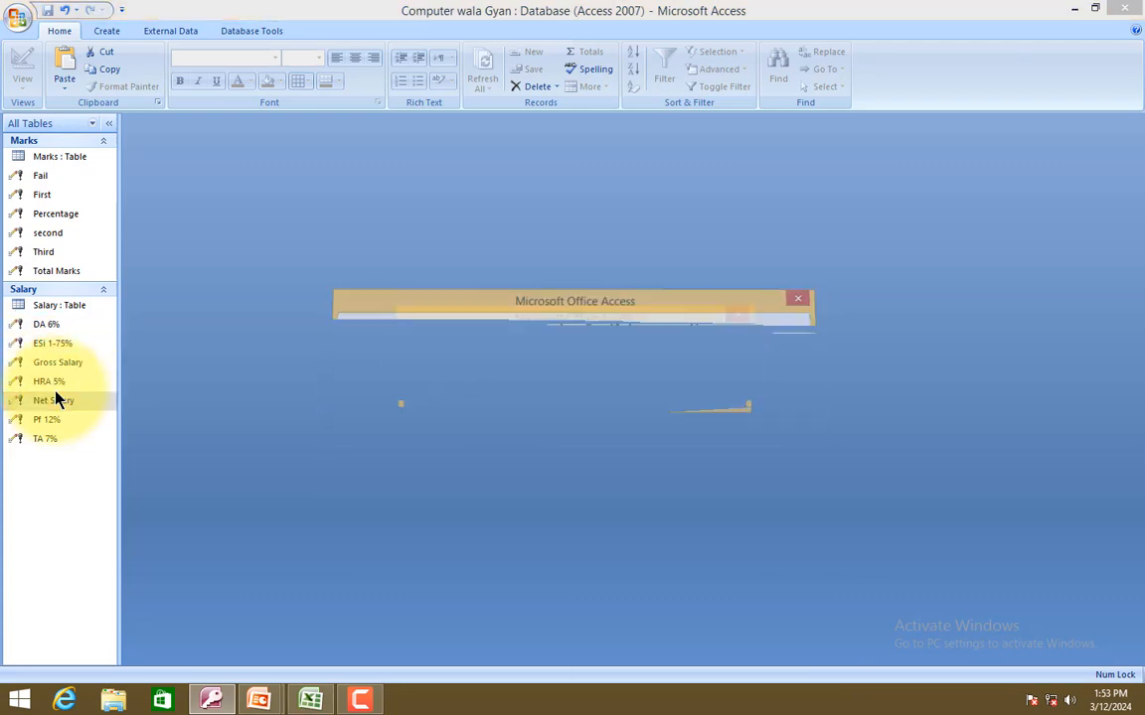
pyautogui.press('Return')
pyautogui.press('Return')
# Open the Salary table, examine the calculated columns from Net Salary back to TA 7%, and close the table.
pyautogui.press('Up')
pyautogui.press('Up')
pyautogui.press('Up')
pyautogui.press('Up')
pyautogui.press('Up')
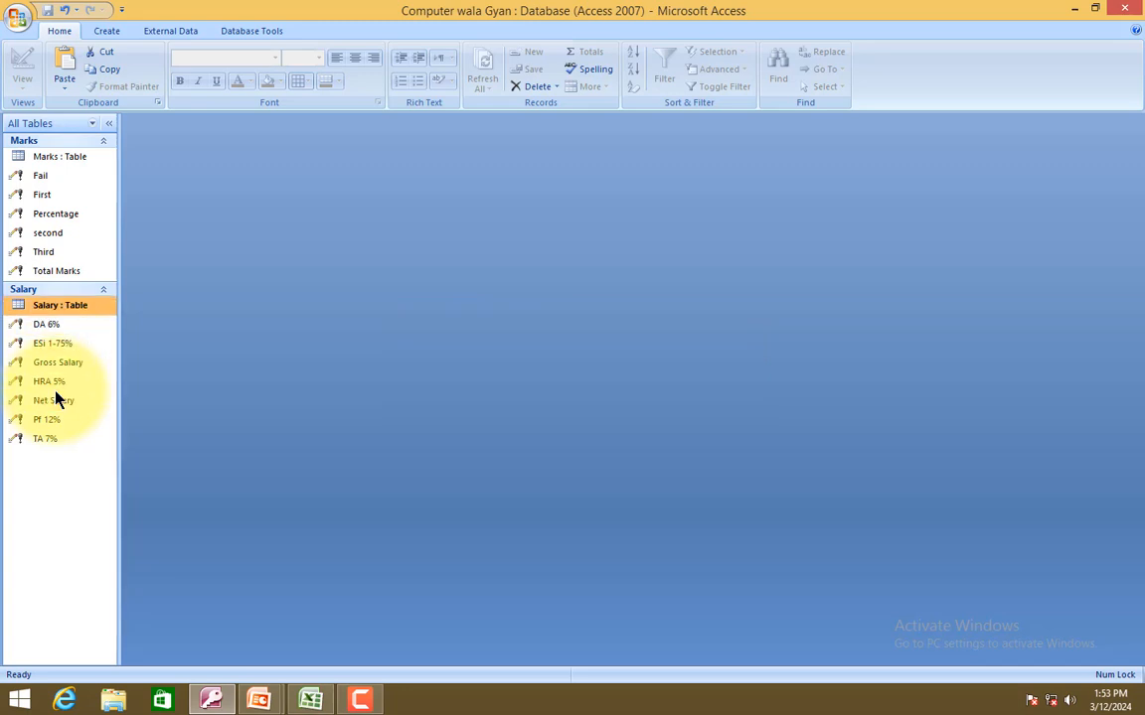
pyautogui.press('Return')
pyautogui.press('End')
pyautogui.press('Left')
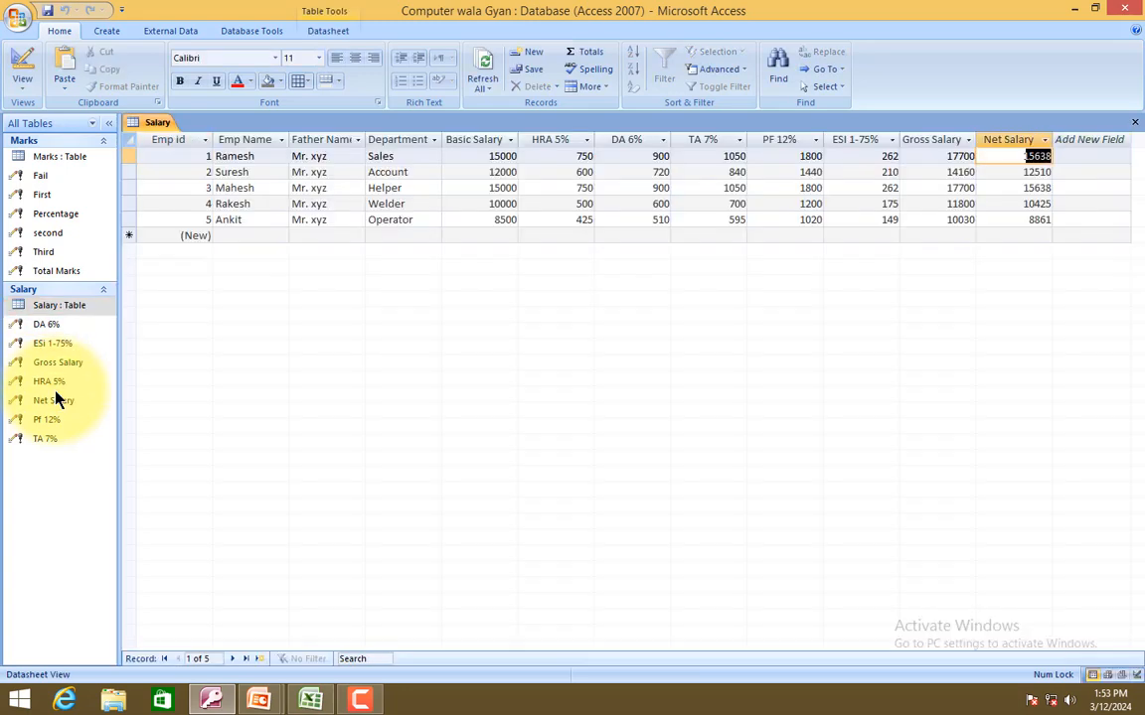
pyautogui.press('Left')
pyautogui.press('Left')
pyautogui.press('Left')
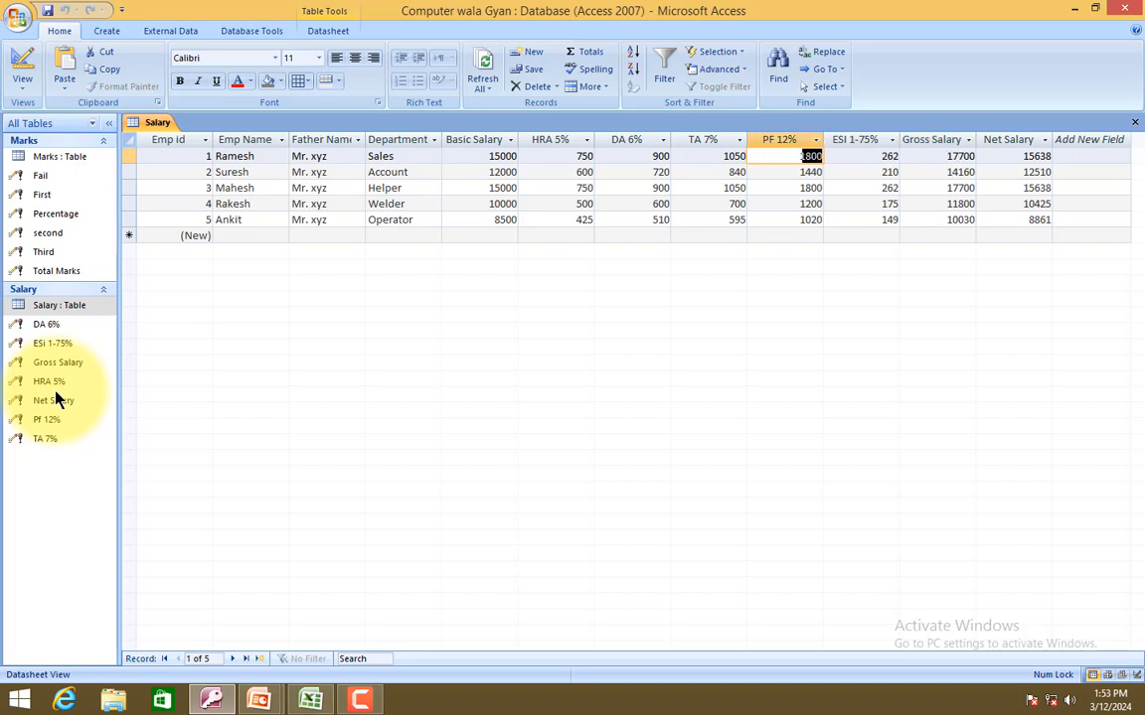
pyautogui.press('Left')
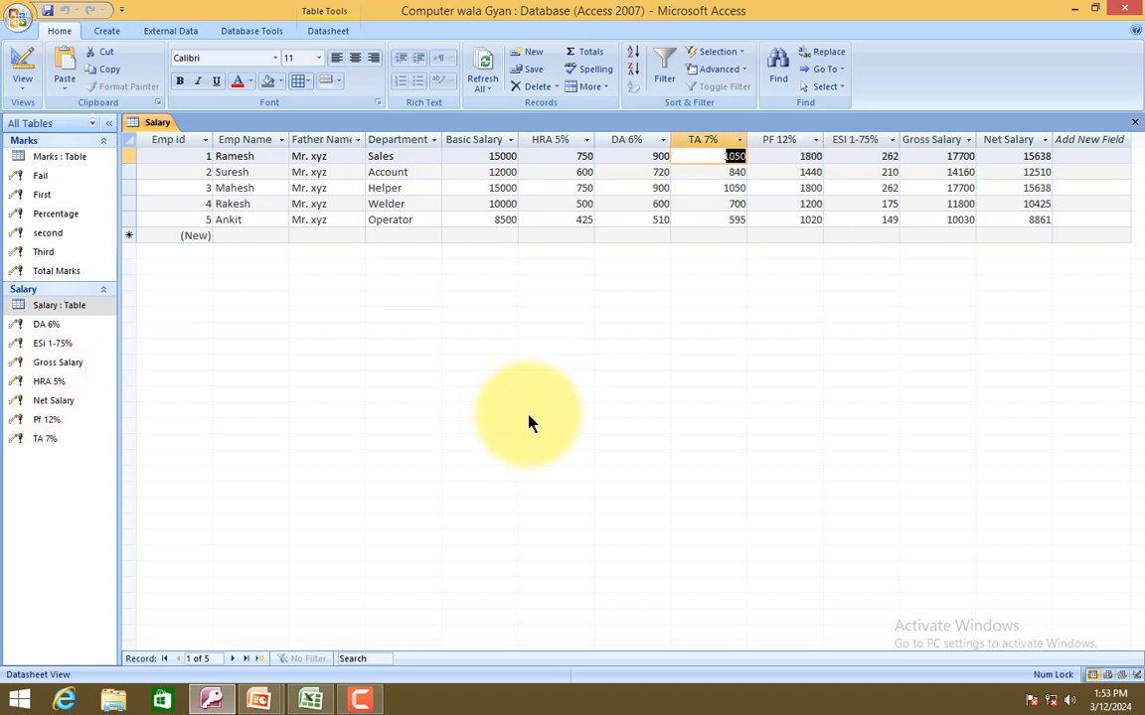
pyautogui.click(1135, 123)
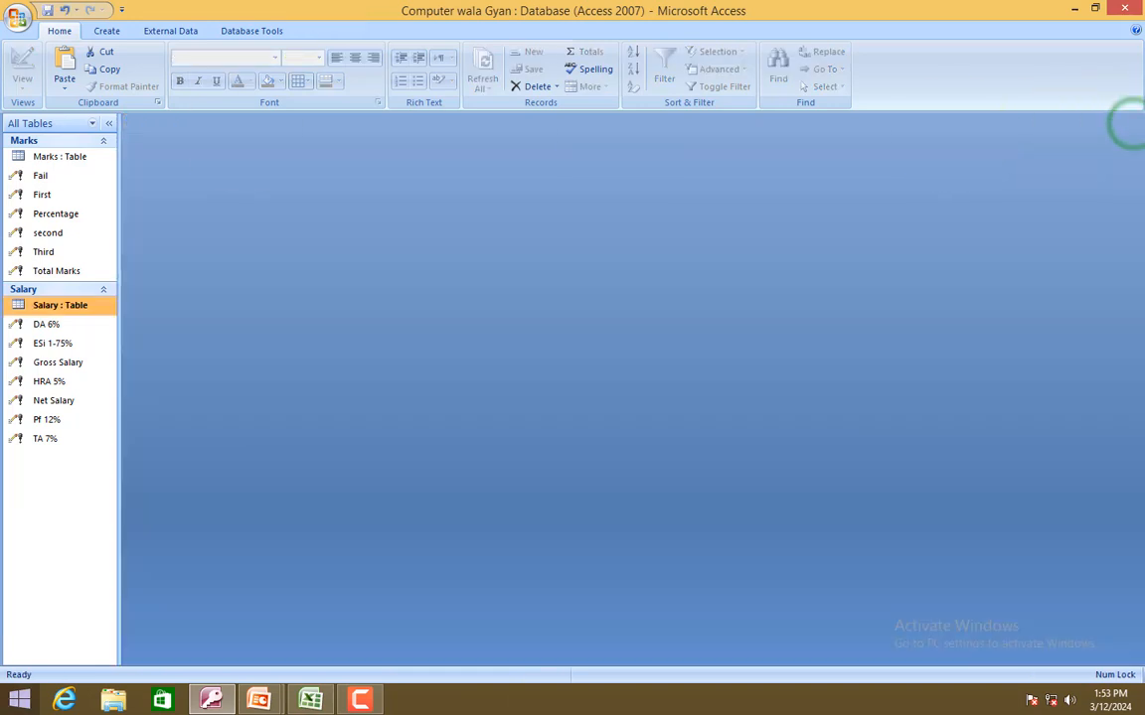
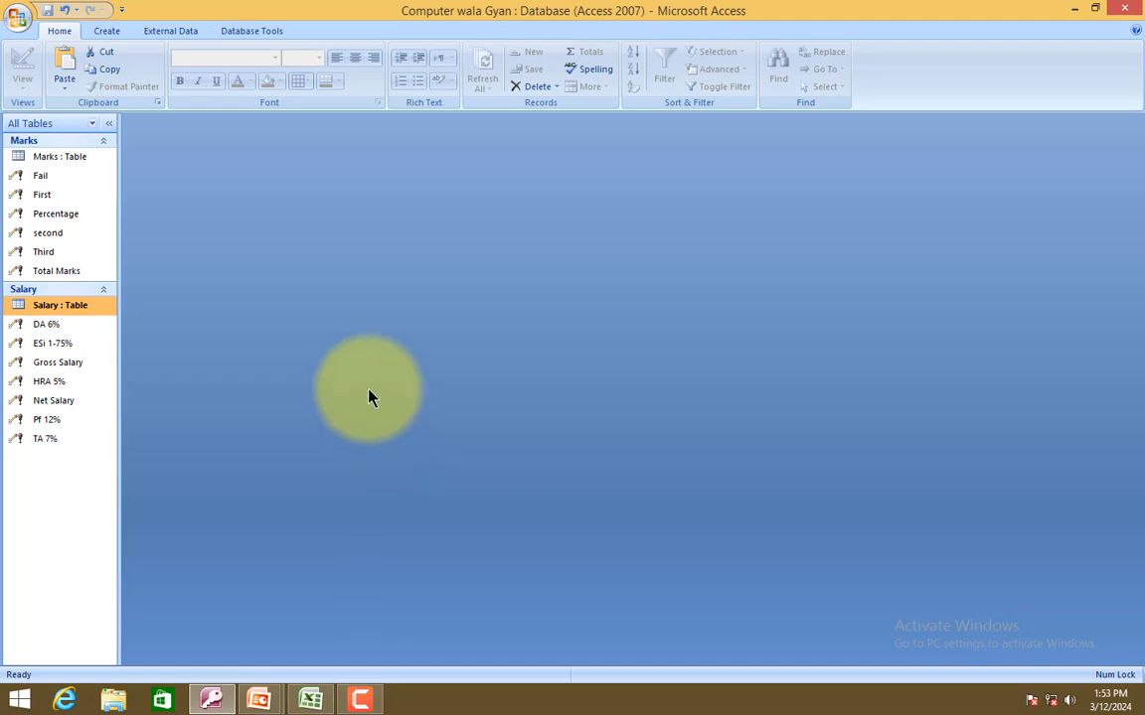
# Create a new table in Design View with an AutoNumber field named Sr no as its primary key.
pyautogui.click(107, 30)
pyautogui.click(153, 68)
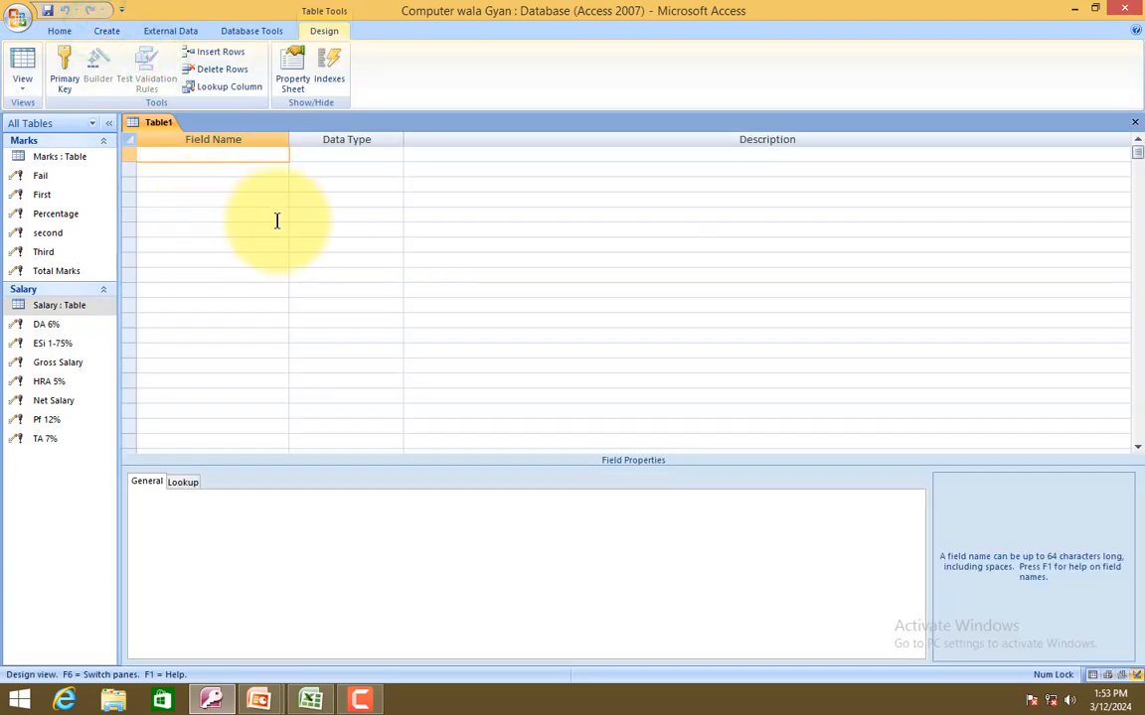
pyautogui.write('Sr no')
pyautogui.press('Tab')
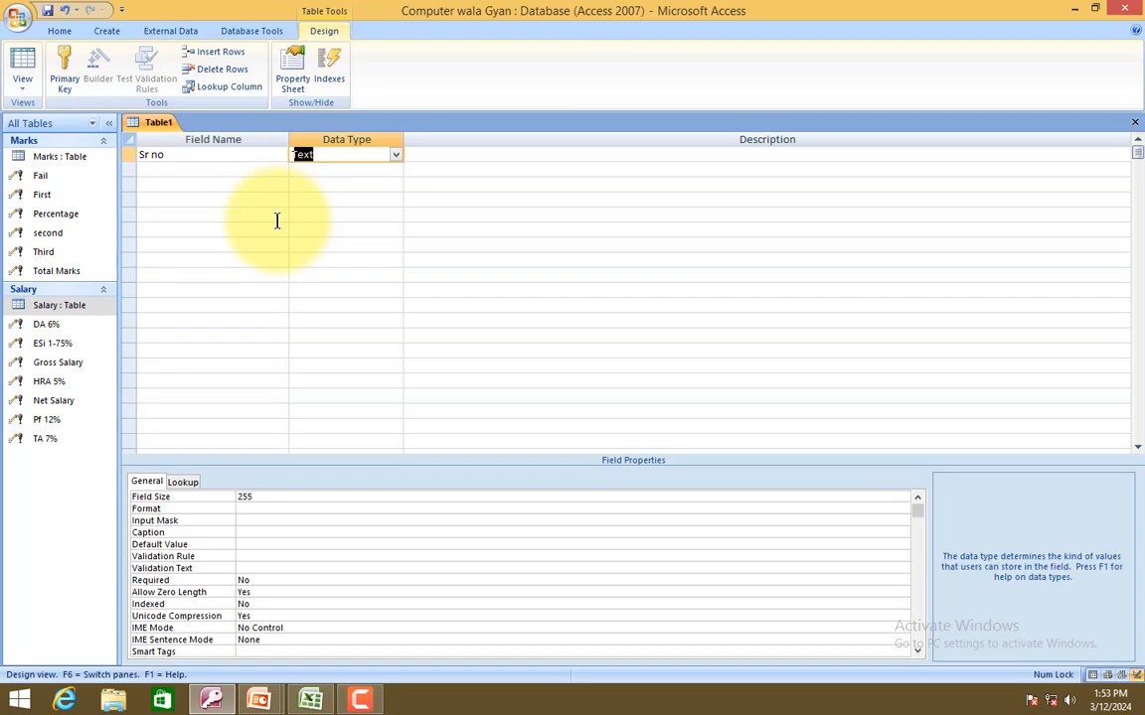
pyautogui.write('autoNumber')
pyautogui.press('Tab')
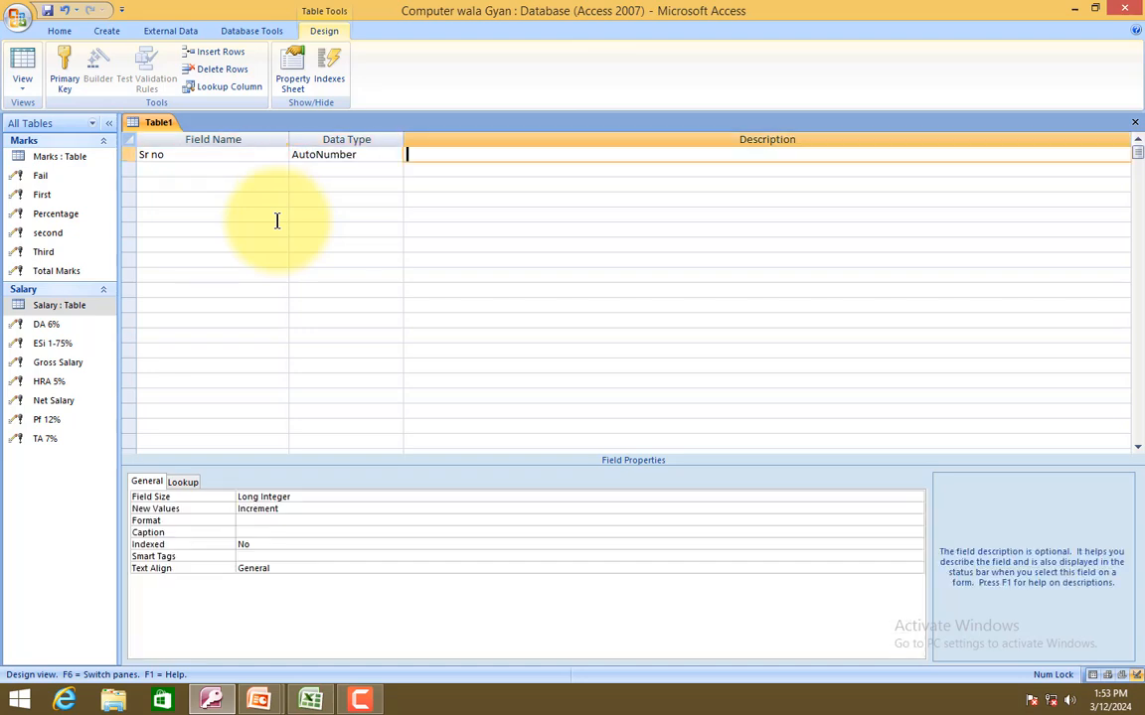
pyautogui.hotkey('shift', 'Tab')
pyautogui.click(64, 72)
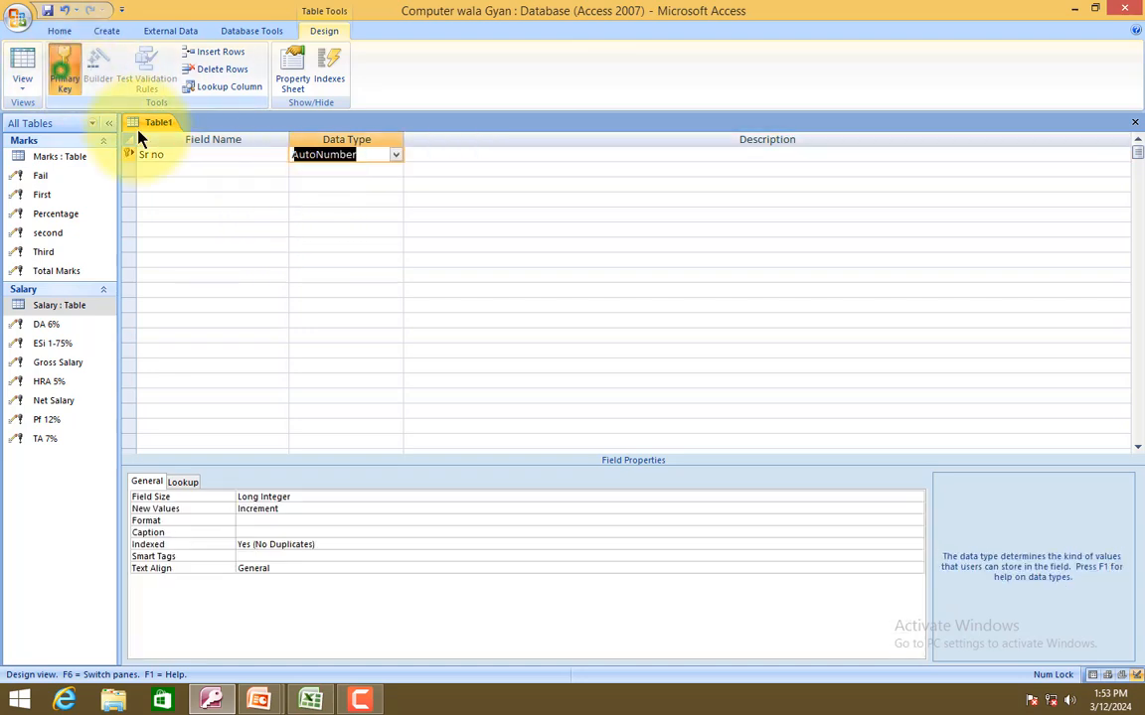
# Add a Date field with the Date/Time data type below Sr no in the table design.
pyautogui.click(155, 174)
pyautogui.write('Da')
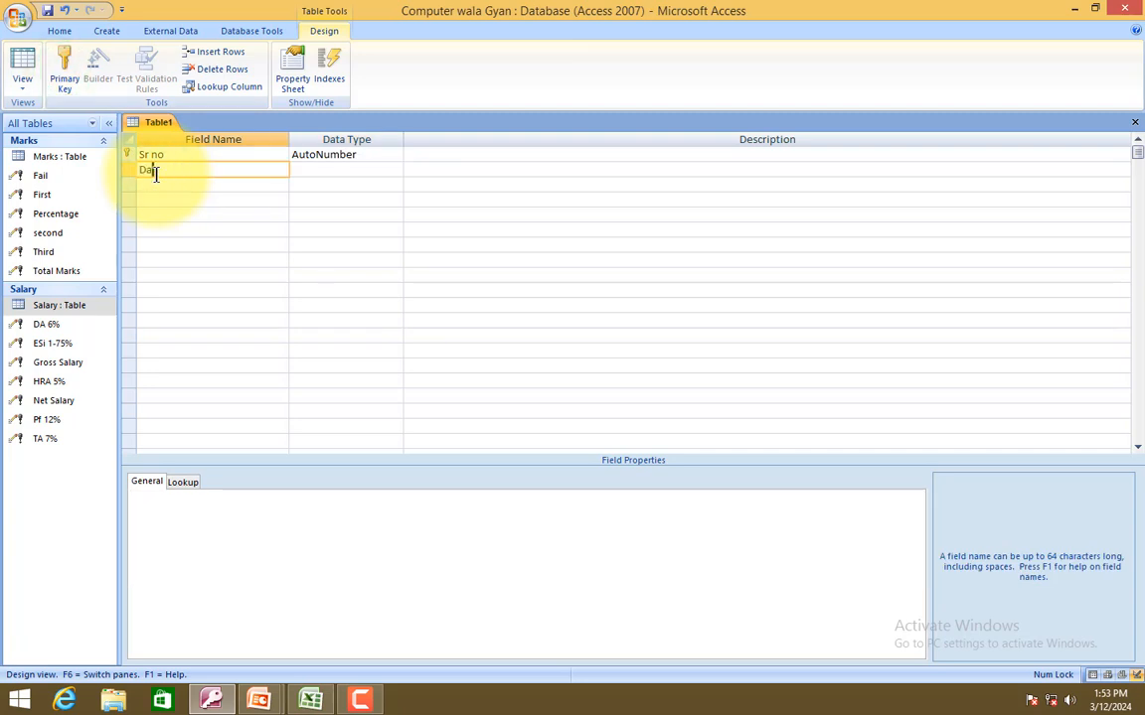
pyautogui.write('te')
pyautogui.press('Tab')
pyautogui.press('Return')
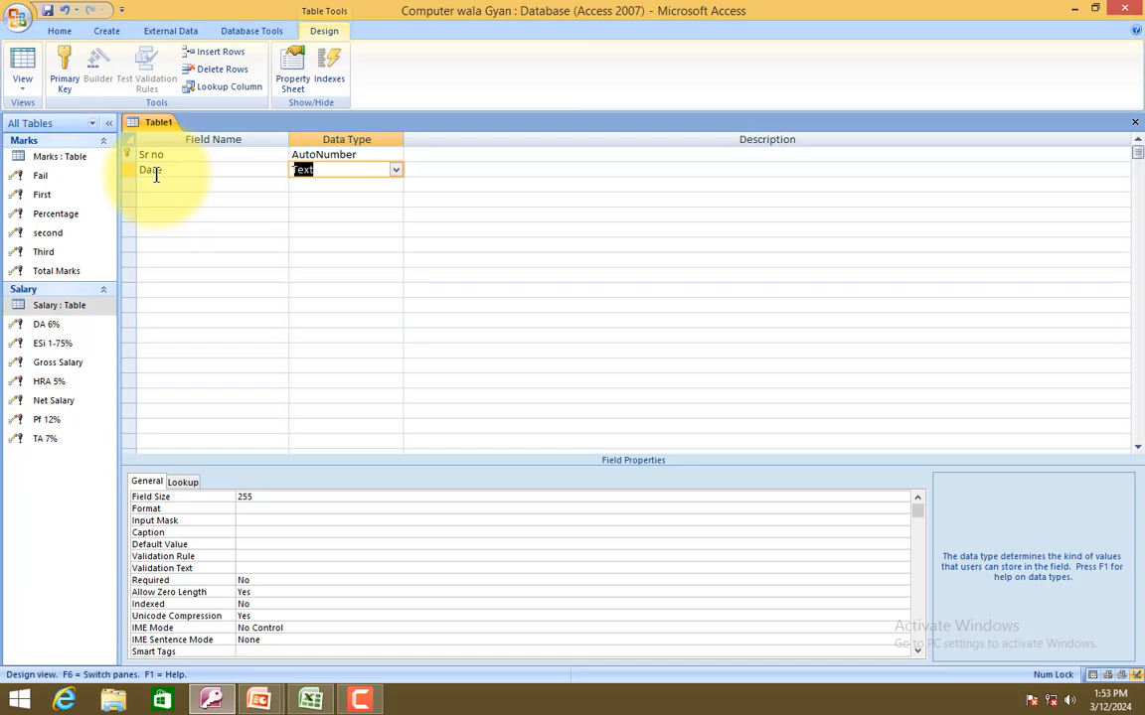
pyautogui.write('date/Tim')
pyautogui.click(156, 177)
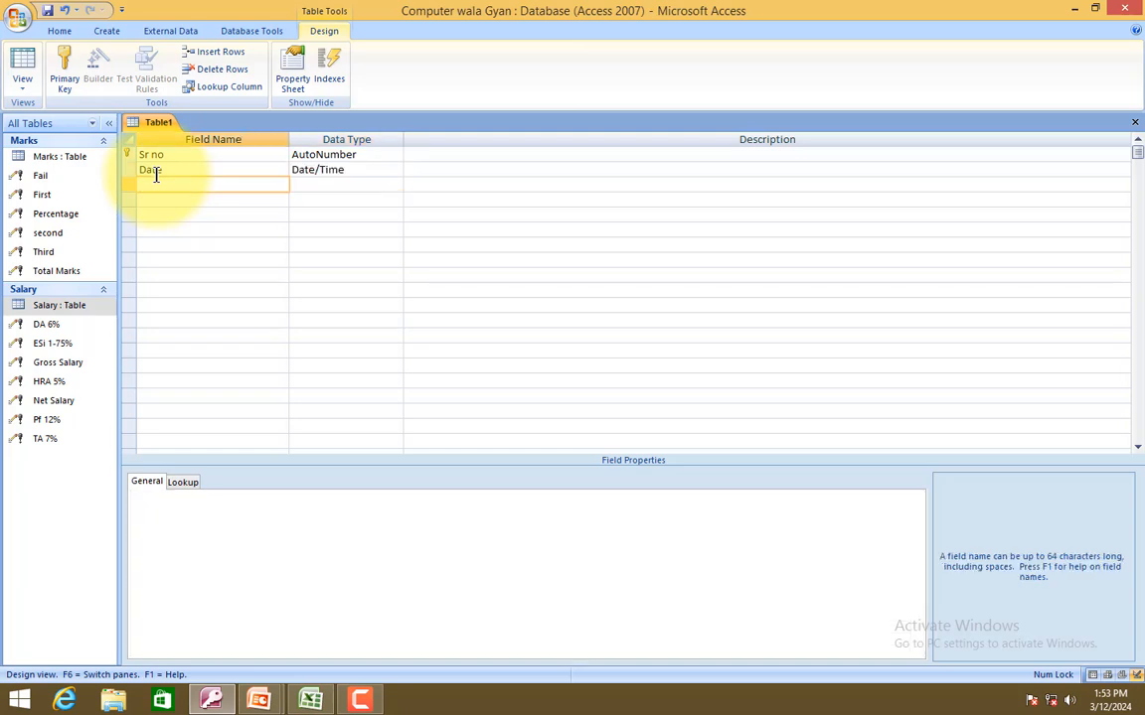
# Add the fields Product id and Product Name, both with the Text data type.
pyautogui.write('Product Id')
pyautogui.press('Tab')
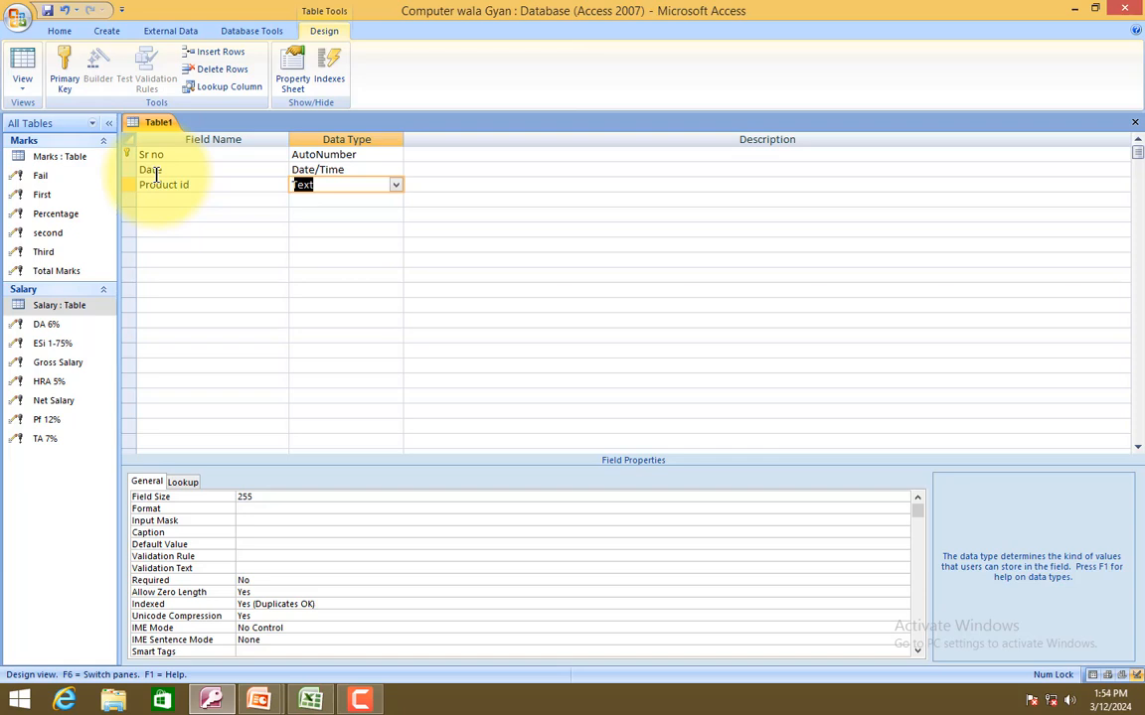
pyautogui.press('Down')
pyautogui.press('Left')
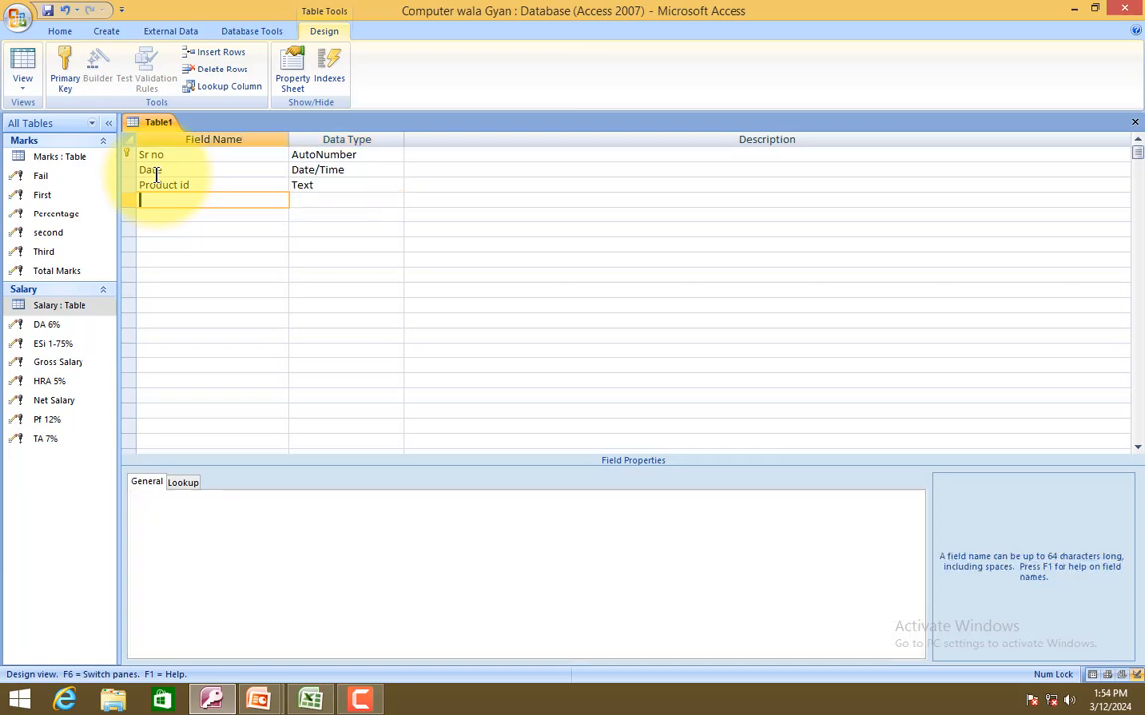
pyautogui.write('Product Name')
pyautogui.press('Tab')
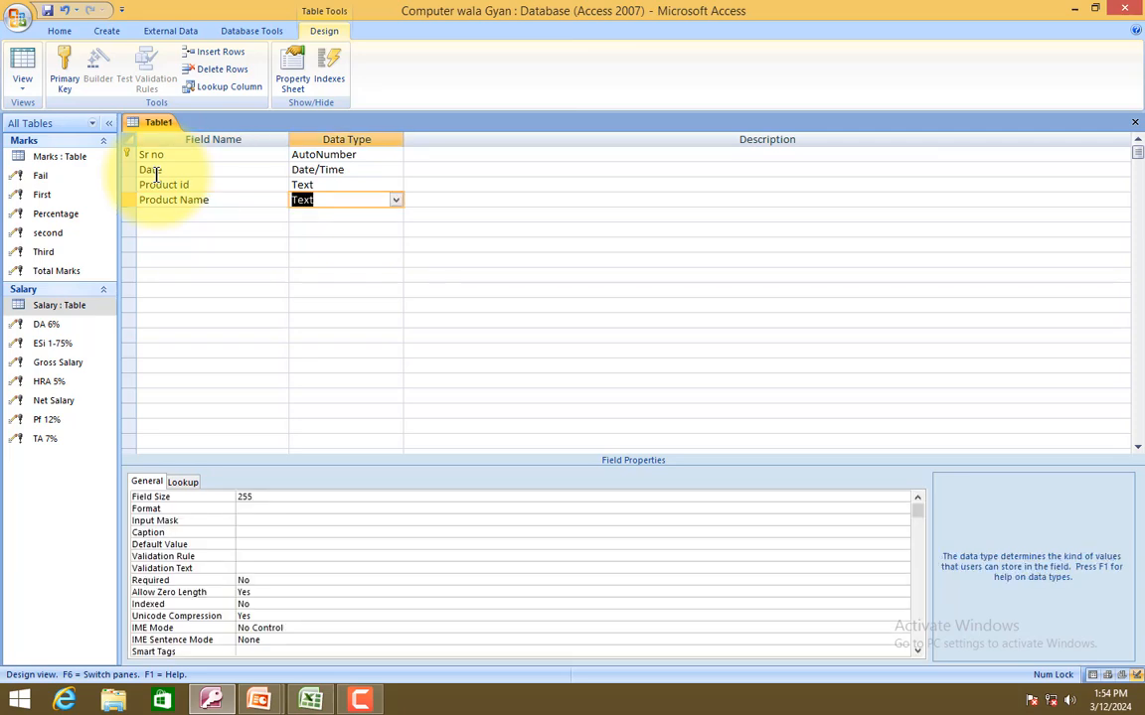
pyautogui.press('Tab')
pyautogui.press('Tab')
# Add a Quantity field with the Number data type below Product Name.
pyautogui.write('Q')
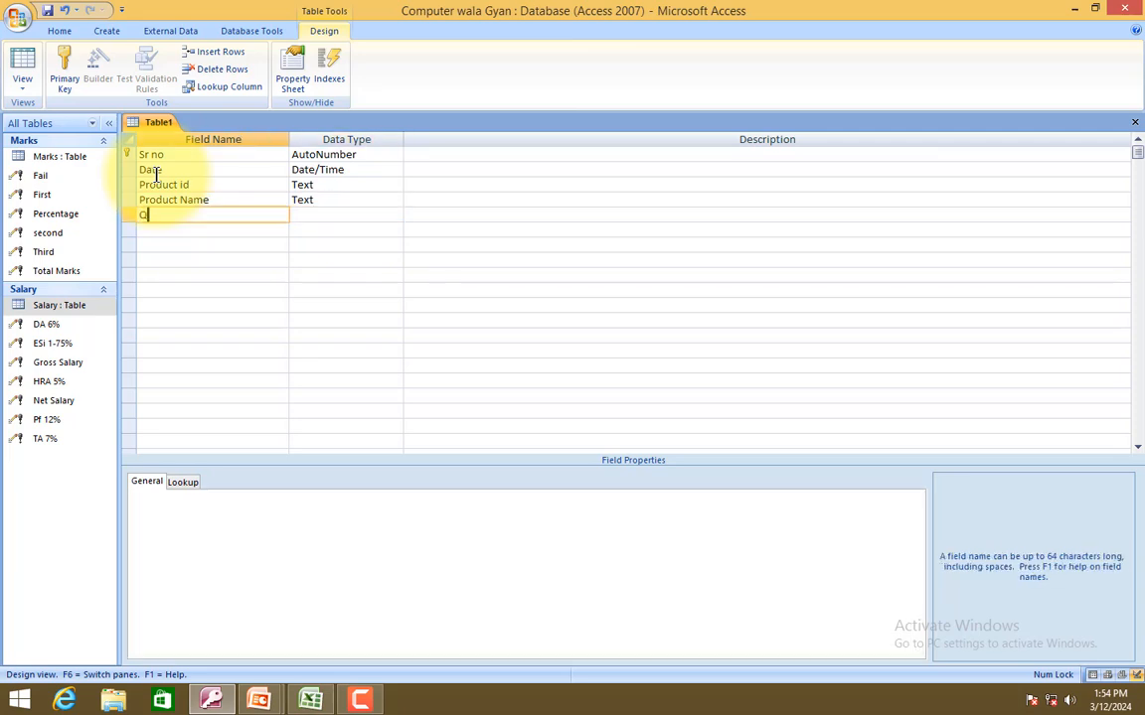
pyautogui.write('uantity')
pyautogui.press('Tab')
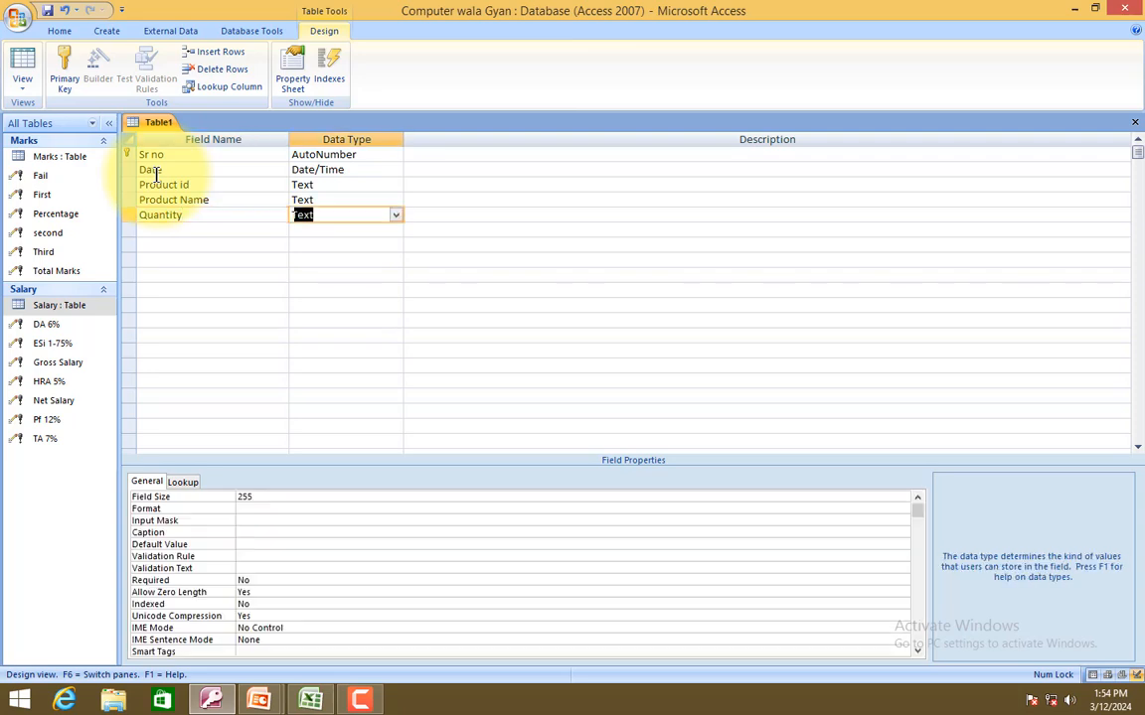
pyautogui.write('n')
pyautogui.press('Tab')
pyautogui.press('Tab')
# Add a Price field with the Number data type and start another field below it.
pyautogui.write('Pri')
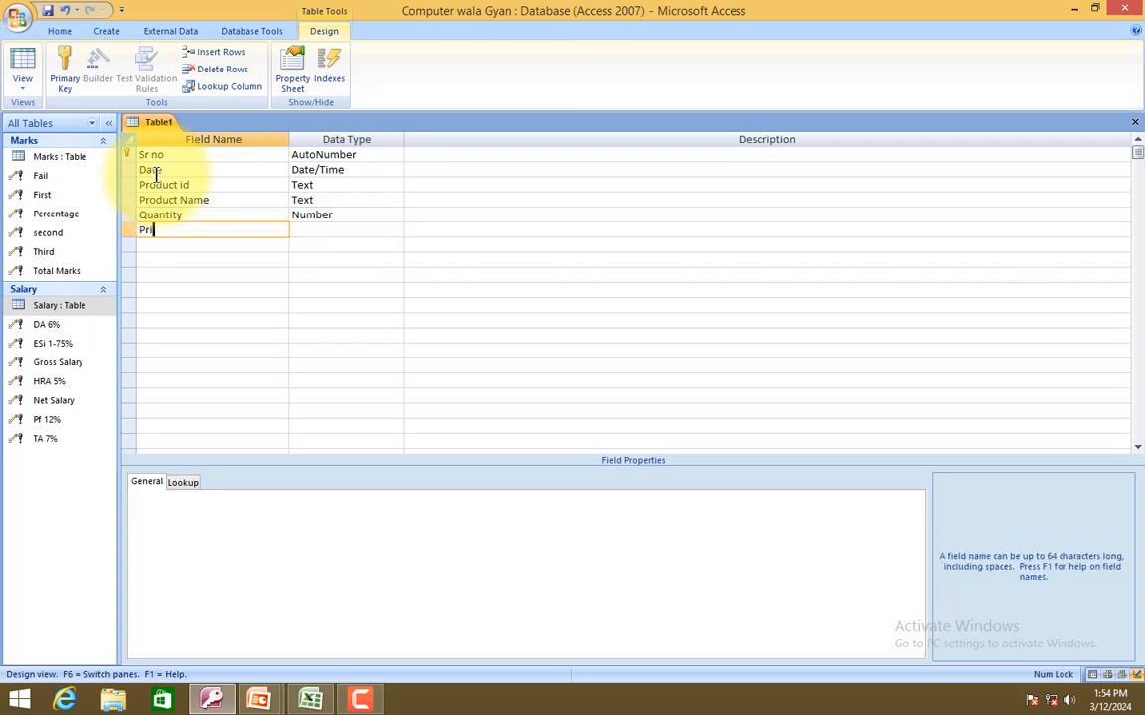
pyautogui.write('ce')
pyautogui.press('Tab')
pyautogui.press('Tab')
pyautogui.press('Tab')
pyautogui.write('To')
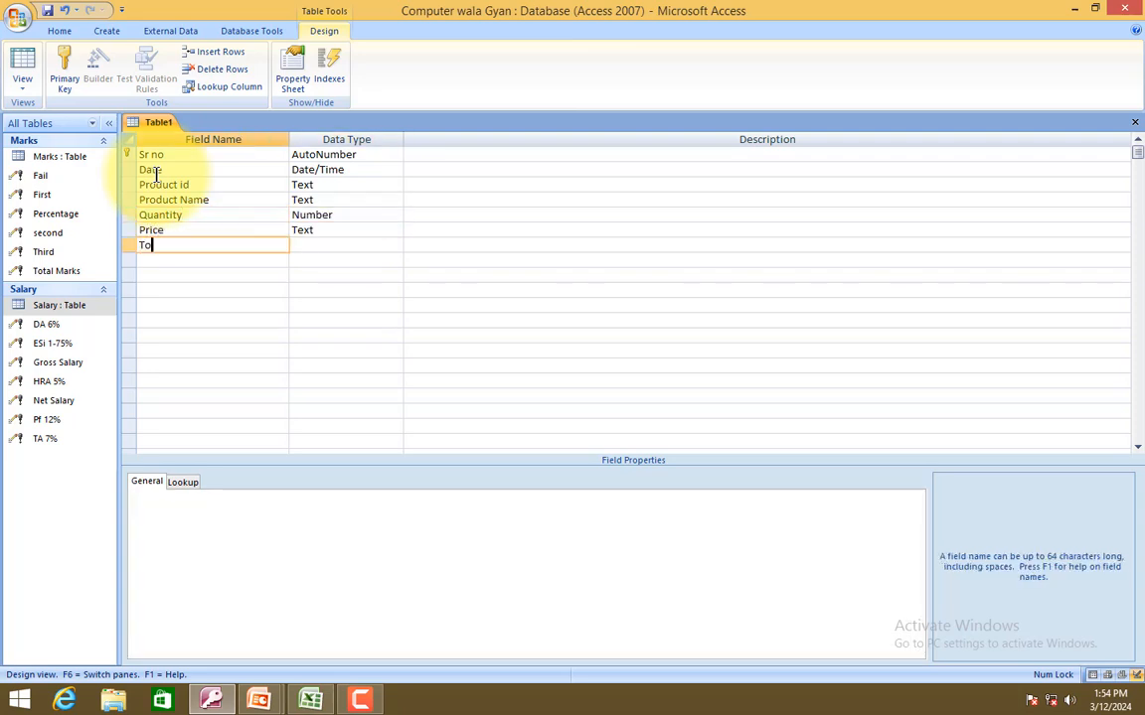
pyautogui.press('Up')
pyautogui.press('Tab')
pyautogui.write('n')
pyautogui.press('Down')
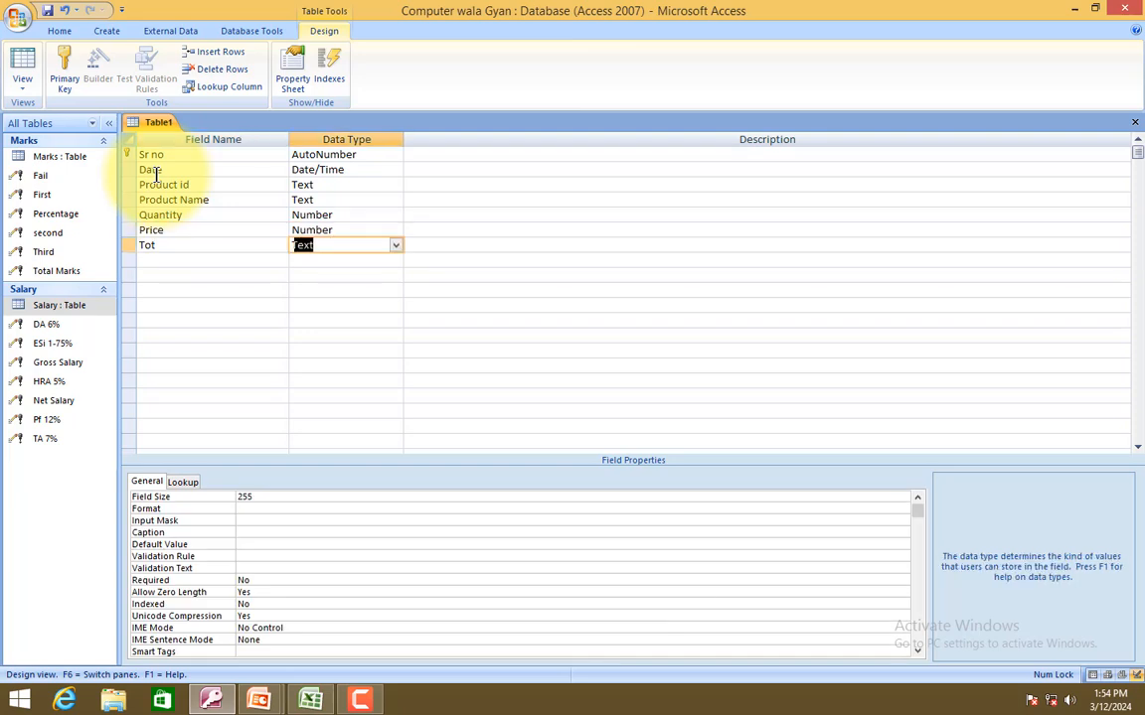
# Name the field below Price Total Cost and set its data type to Number.
pyautogui.hotkey('shift', 'Tab')
pyautogui.write('Total')
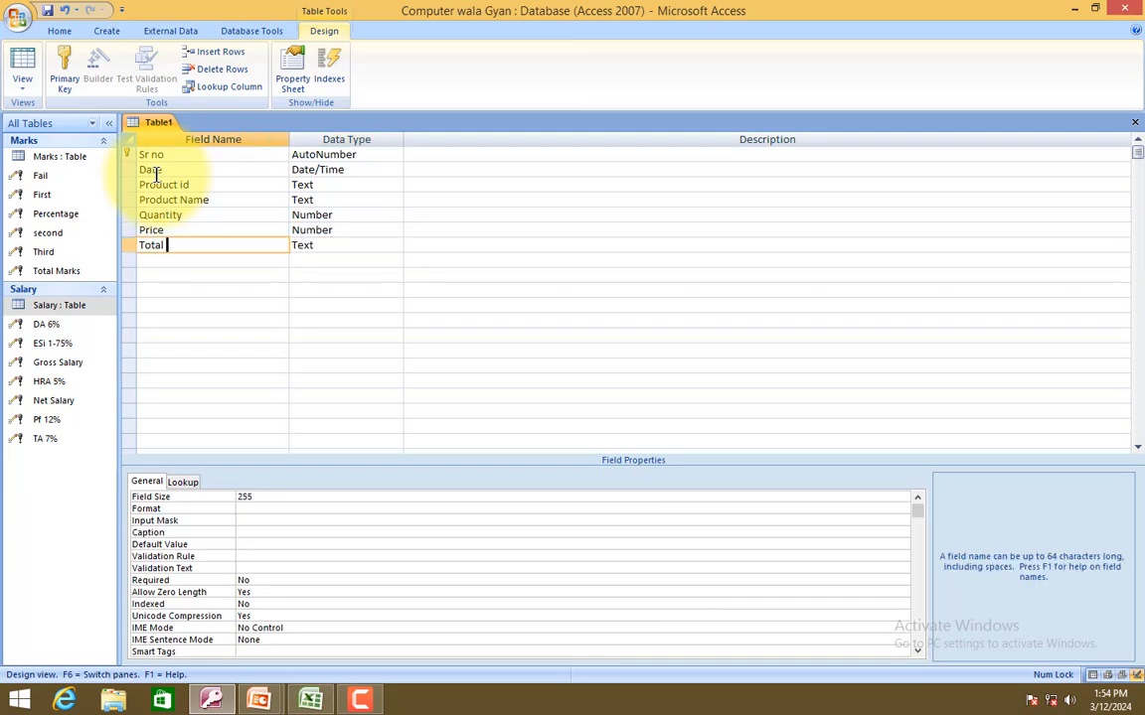
pyautogui.write(' COs')
pyautogui.press('BackSpace')
pyautogui.press('BackSpace')
pyautogui.write('ost')
pyautogui.press('Tab')
pyautogui.write('n')
pyautogui.press('Tab')
pyautogui.press('Tab')
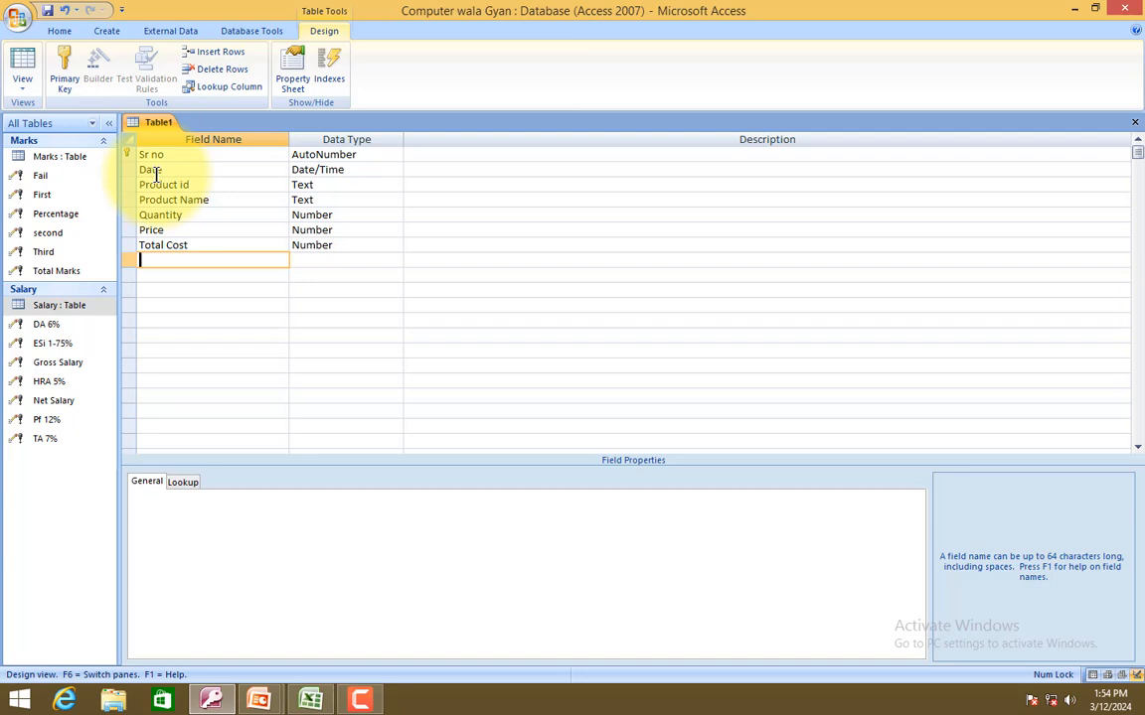
# Add a Rejection Qnty field with the Number data type below Total Cost.
pyautogui.write('Rejection Qnty')
pyautogui.press('Tab')
pyautogui.write('n')
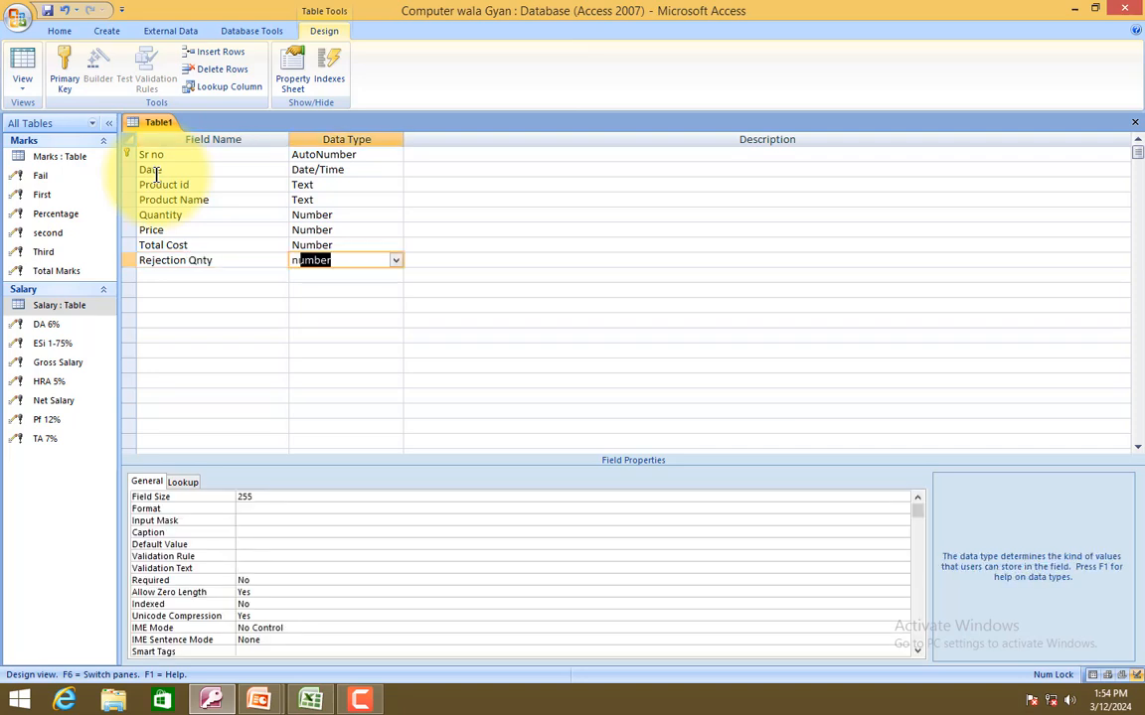
pyautogui.press('Tab')
pyautogui.press('Tab')
# Add a Total After Rejection field with the Number data type.
pyautogui.write('Tot')
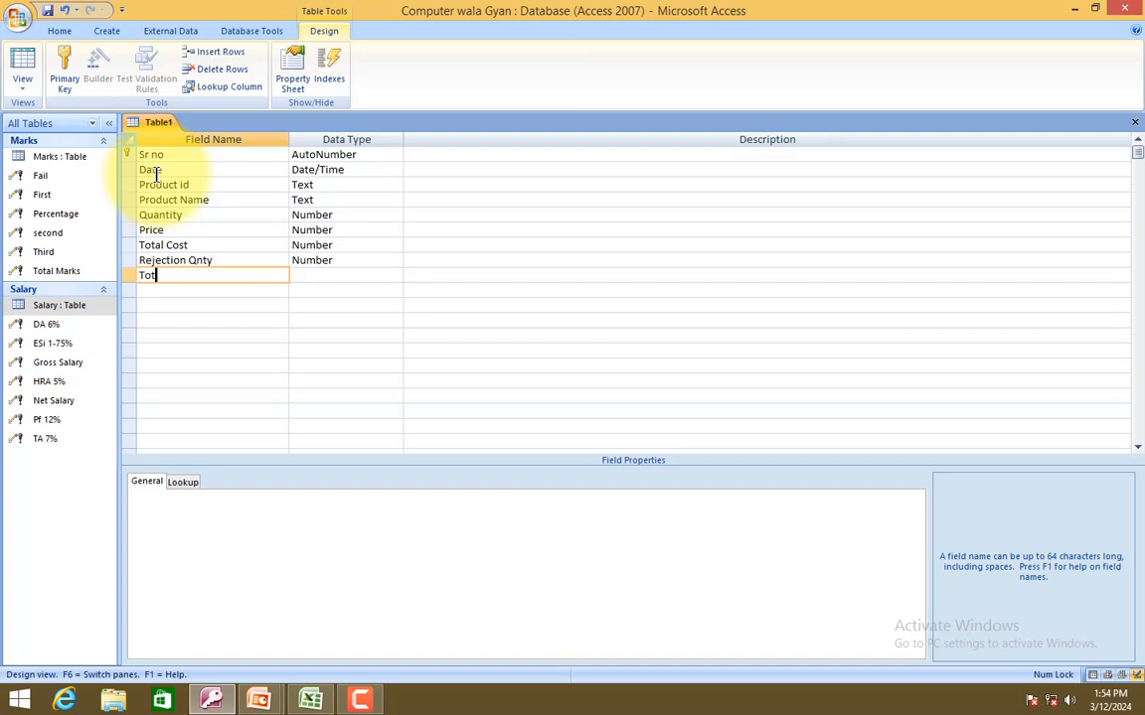
pyautogui.write('al After Rejection')
pyautogui.press('Tab')
pyautogui.write('Number')
pyautogui.press('Tab')
pyautogui.press('Tab')
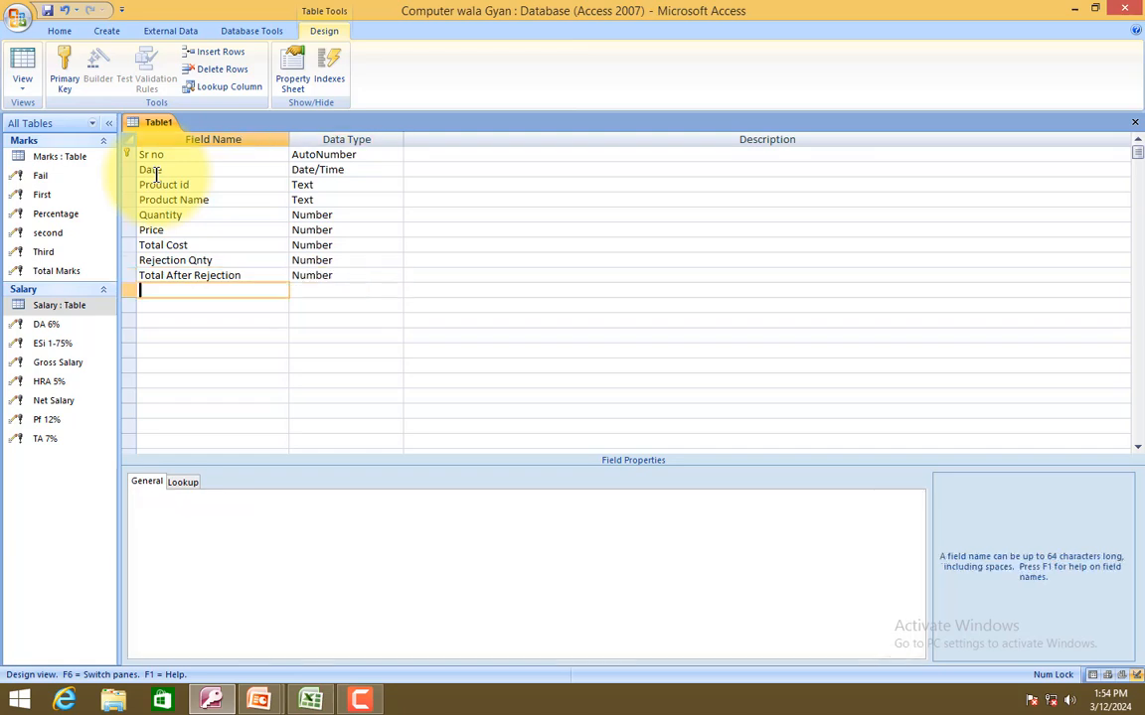
pyautogui.write('Discount')
pyautogui.write('nt')
pyautogui.write(' 10')
pyautogui.hotkey('shift', 'Home')
pyautogui.write('%')
pyautogui.hotkey('ctrl', 'z')
pyautogui.write('%')
pyautogui.hotkey('ctrl', 'z')
pyautogui.press('Left')
pyautogui.press('Right')
pyautogui.press('Left')
pyautogui.press('Return')
pyautogui.press('Return')
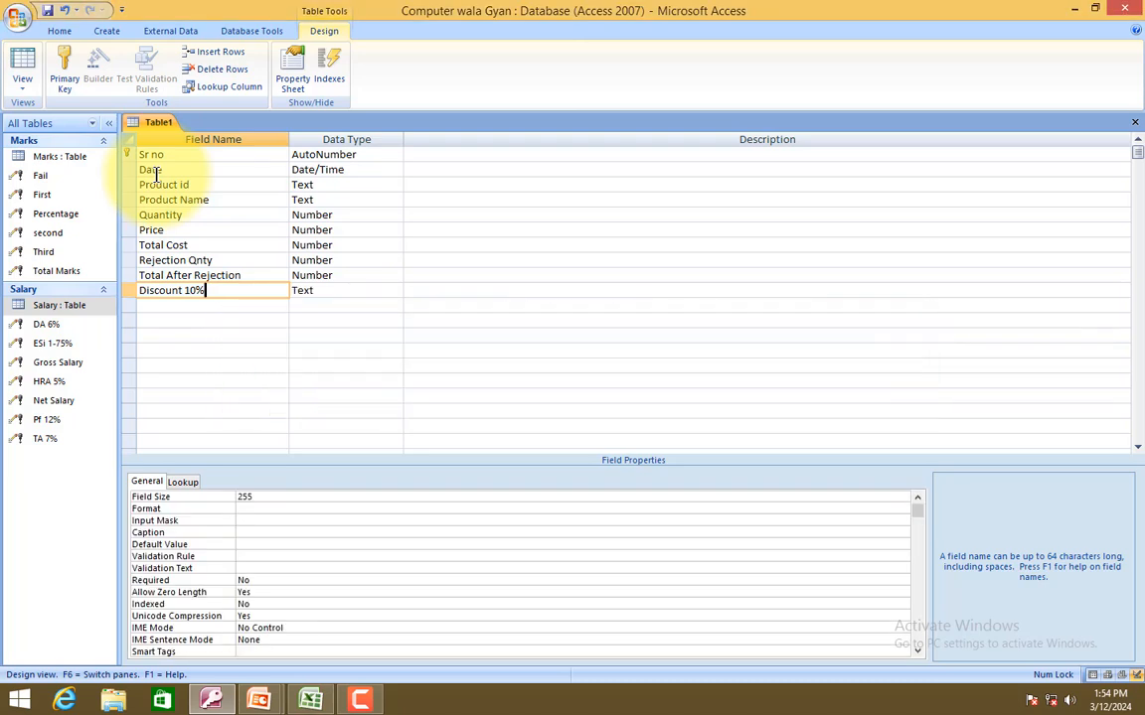
pyautogui.press('Right')
pyautogui.press('BackSpace')
pyautogui.press('BackSpace')
pyautogui.press('BackSpace')
pyautogui.press('BackSpace')
pyautogui.press('BackSpace')
pyautogui.press('BackSpace')
pyautogui.press('BackSpace')
pyautogui.press('BackSpace')
pyautogui.press('BackSpace')
pyautogui.press('BackSpace')
pyautogui.press('BackSpace')
pyautogui.press('BackSpace')
pyautogui.press('BackSpace')
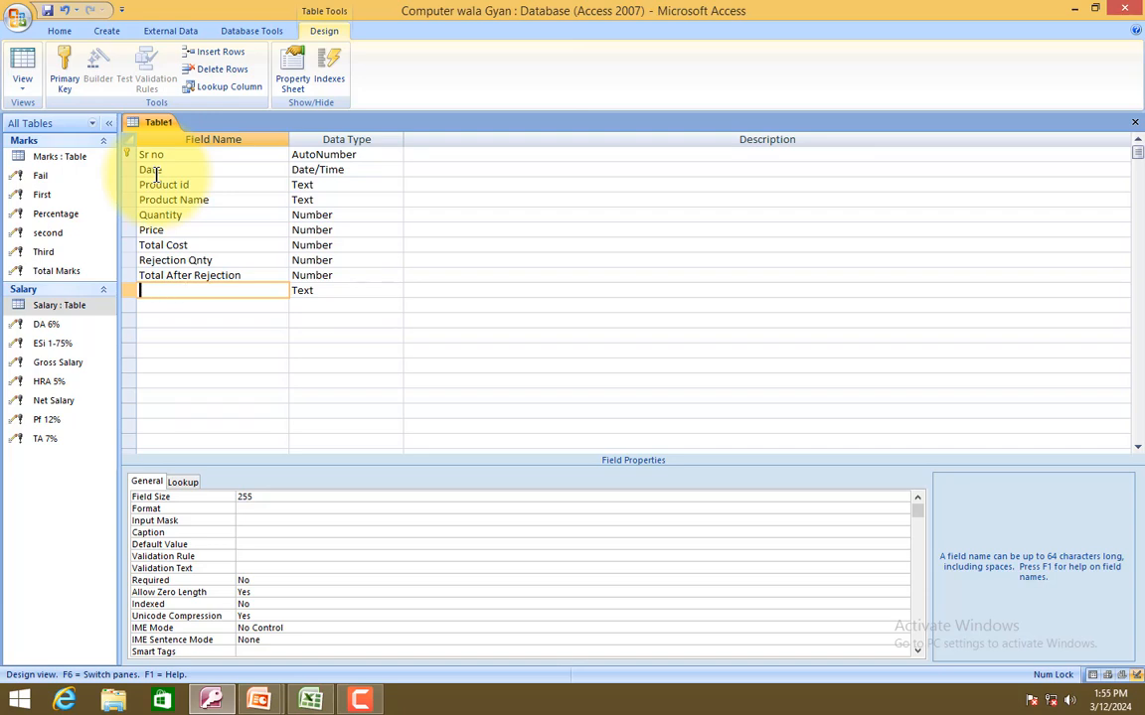
# Add a Discount 10% field with the Number data type below Total After Rejection.
pyautogui.write('Dicoun')
pyautogui.press('BackSpace')
pyautogui.press('BackSpace')
pyautogui.press('BackSpace')
pyautogui.write('ount 10a')
pyautogui.press('Tab')
pyautogui.write('n')
pyautogui.press('Tab')
pyautogui.press('Tab')
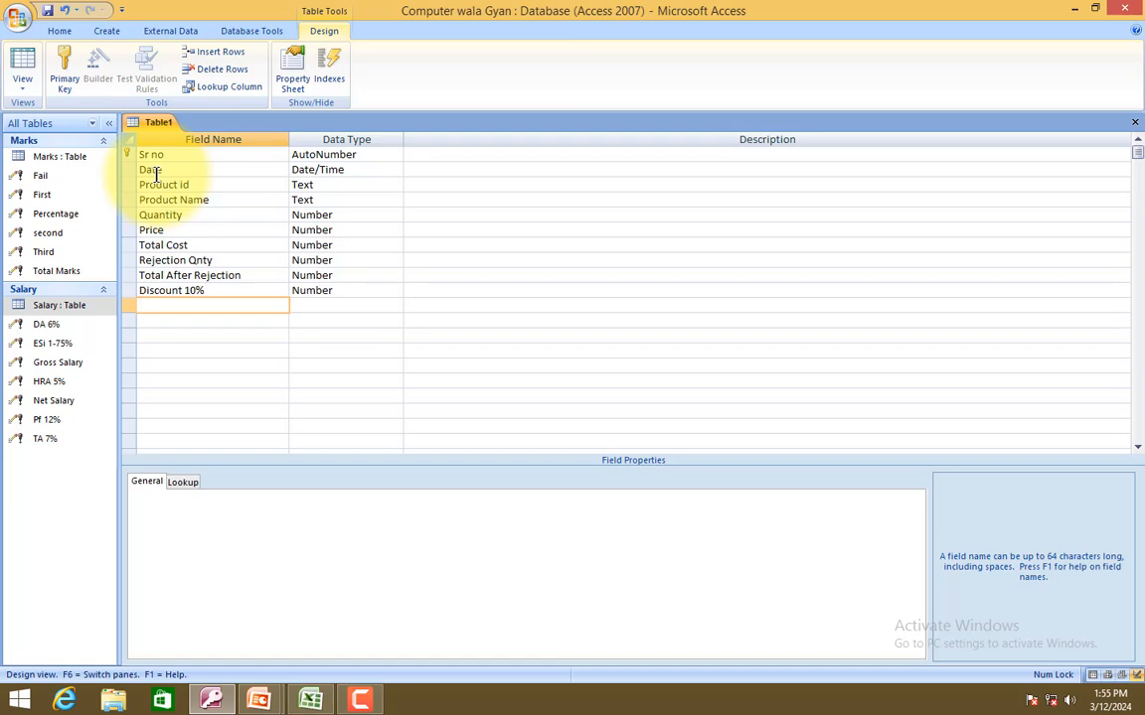
# Add a GST 18% field with the Number data type below Discount 10%.
pyautogui.write('S')
pyautogui.write('GST')
pyautogui.write(' 18%')
pyautogui.press('Tab')
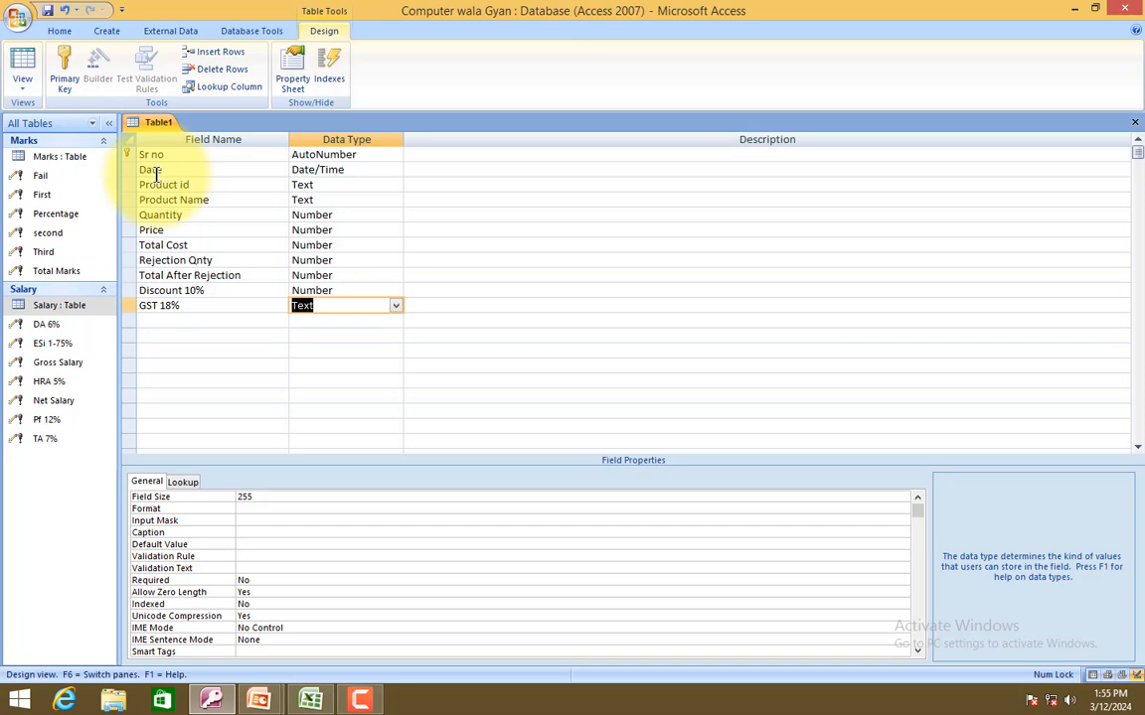
pyautogui.write('n')
pyautogui.press('Return')
pyautogui.press('Return')
# Add a field named Carriege charge 10/pcs with the Number data type below GST 18%.
pyautogui.write('CArrige C')
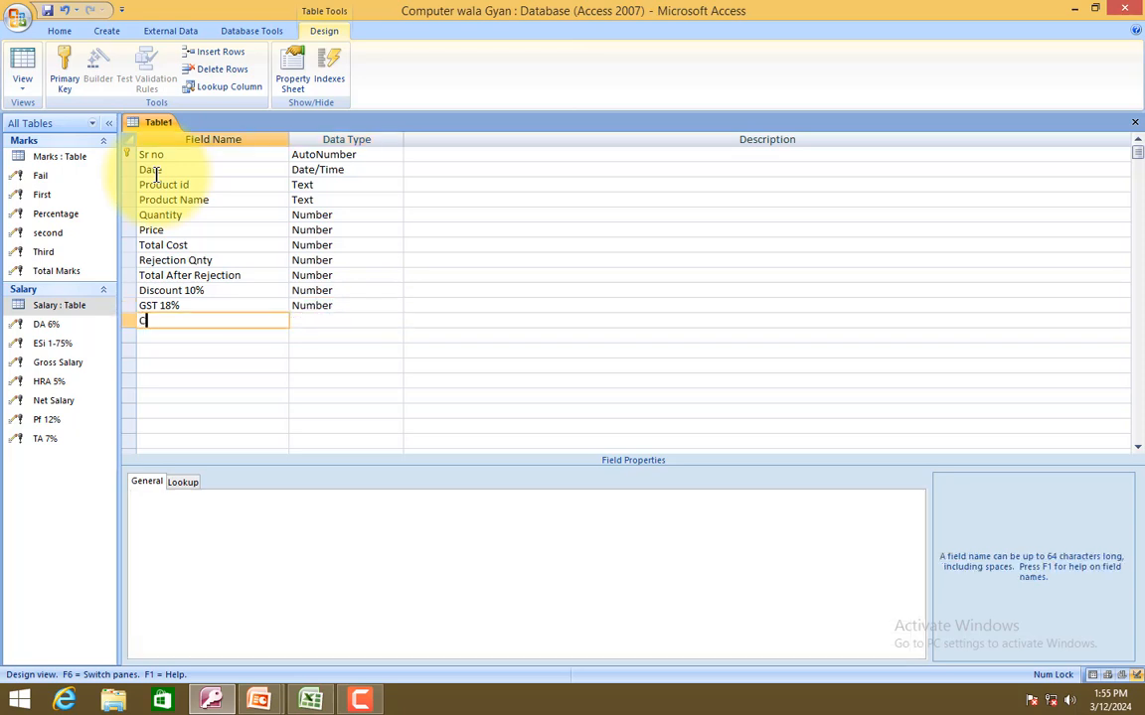
pyautogui.press('BackSpace')
pyautogui.press('BackSpace')
pyautogui.press('BackSpace')
pyautogui.press('BackSpace')
pyautogui.press('BackSpace')
pyautogui.press('BackSpace')
pyautogui.press('BackSpace')
pyautogui.write('arriege charge 10/pcs')
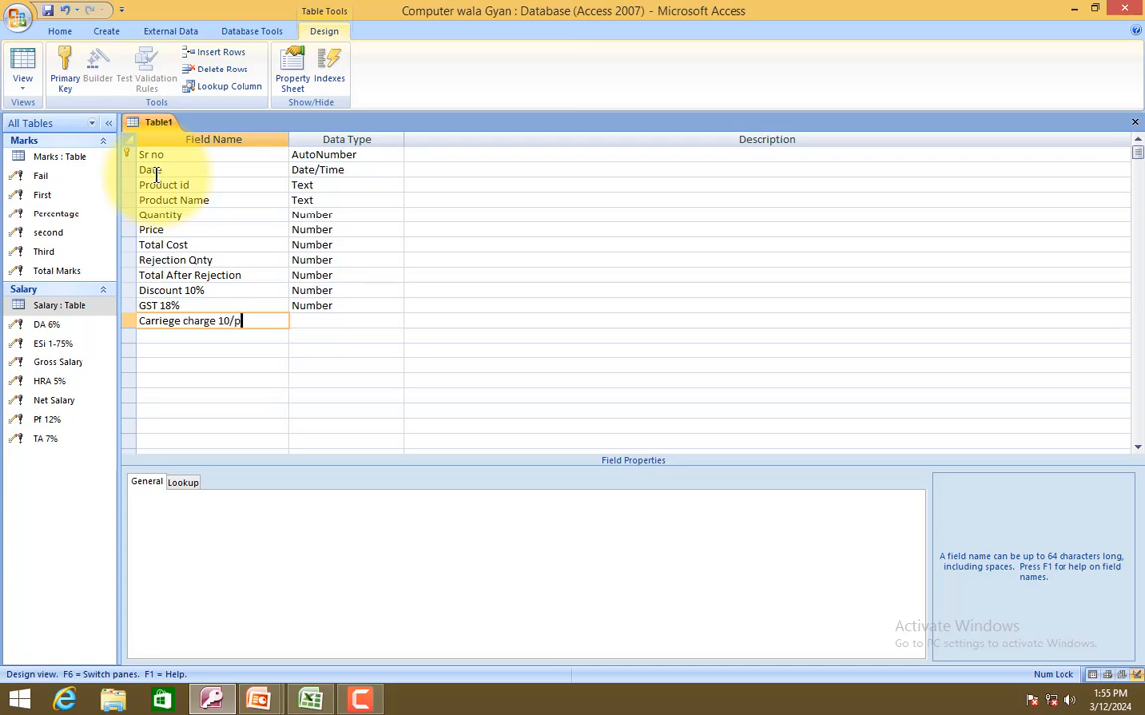
pyautogui.press('Tab')
pyautogui.write('Number')
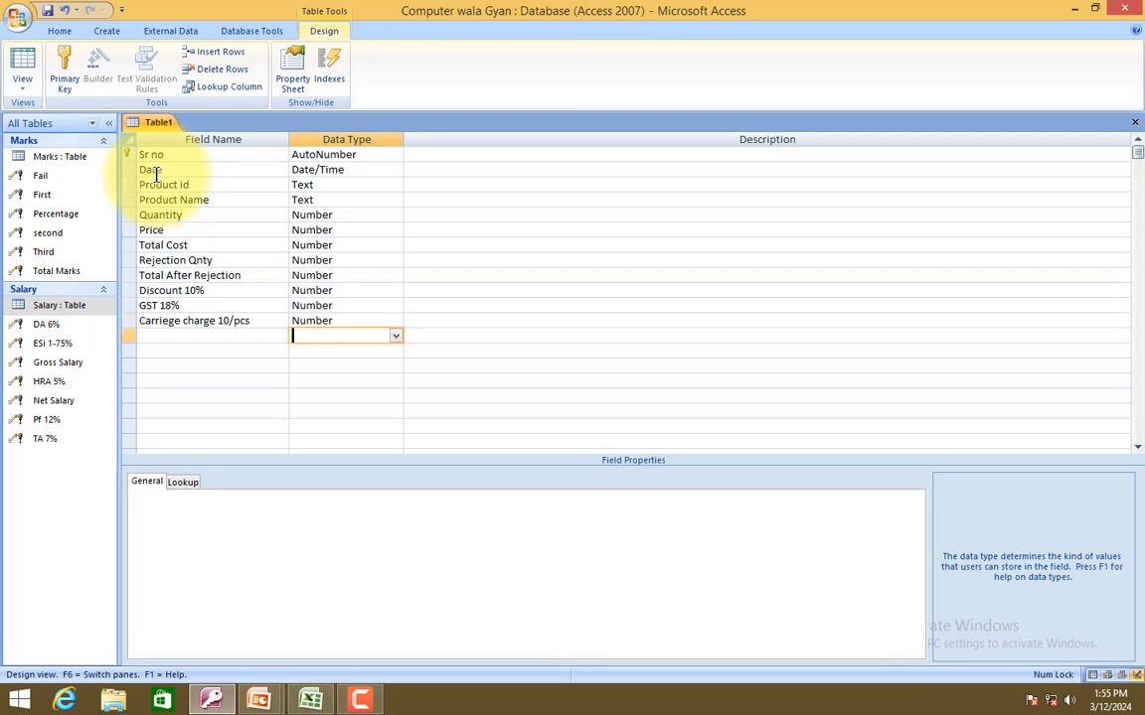
pyautogui.press('Tab')
pyautogui.press('Tab')
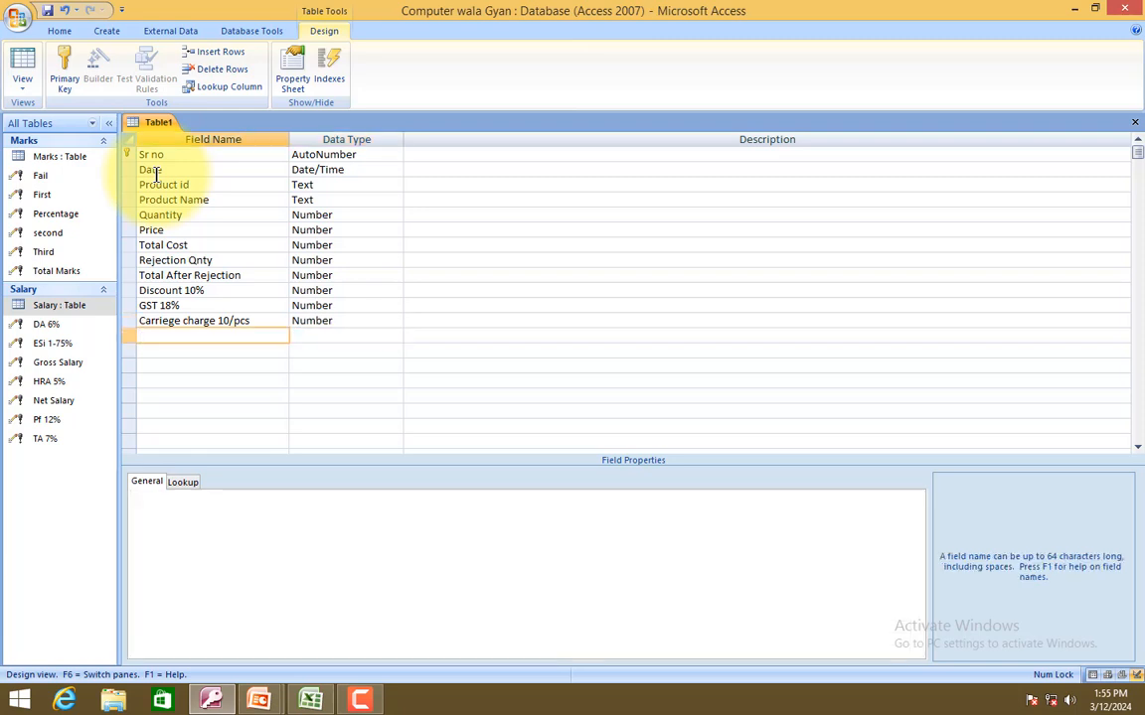
# Add a Total Pay/Receive Amount field with the Number data type, then save the table as Table1 and close it.
pyautogui.write('Total')
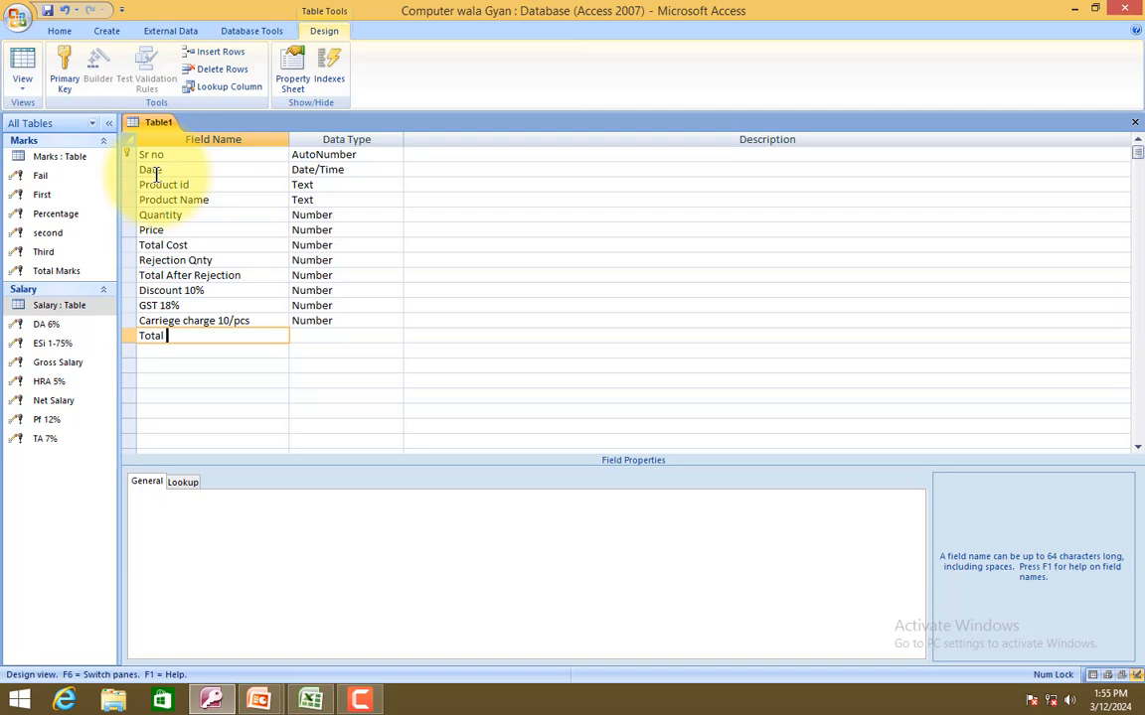
pyautogui.write(' Pay/Receive Amount')
pyautogui.press('Tab')
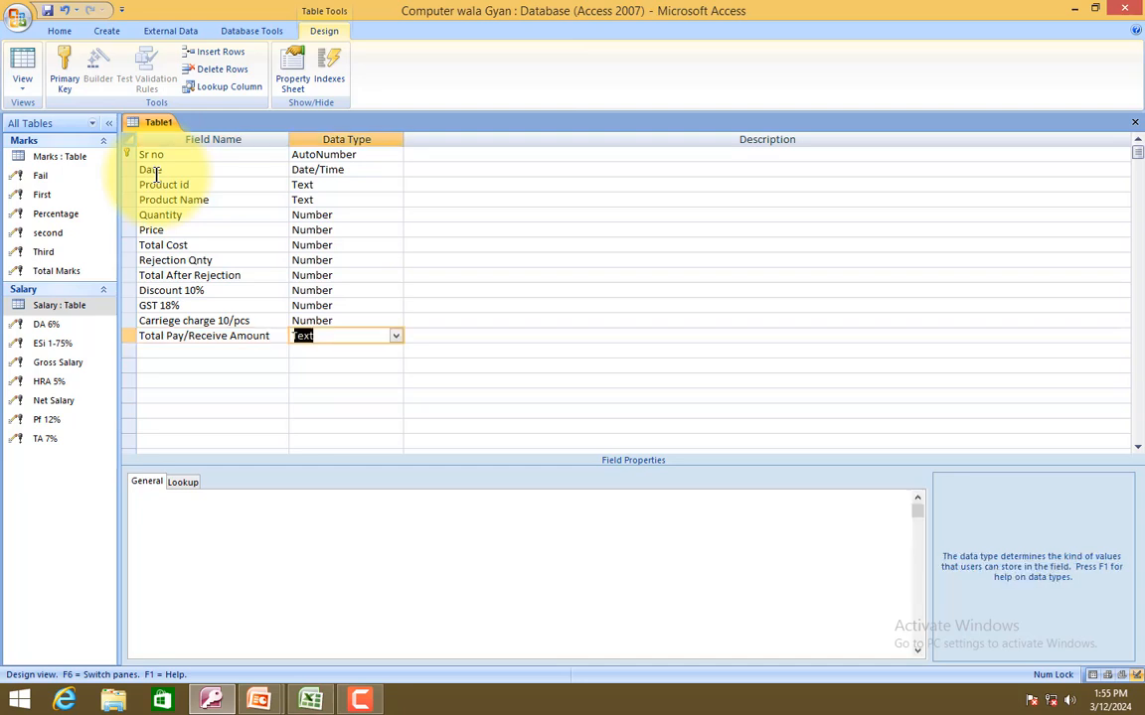
pyautogui.write('number')
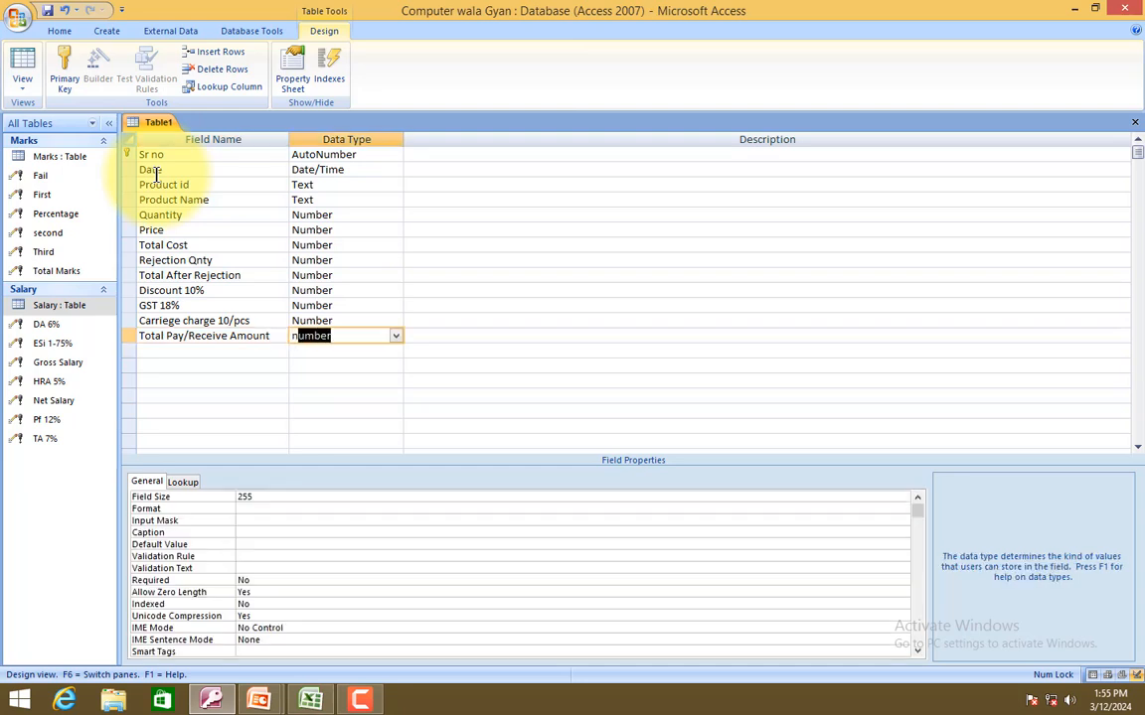
pyautogui.click(1135, 122)
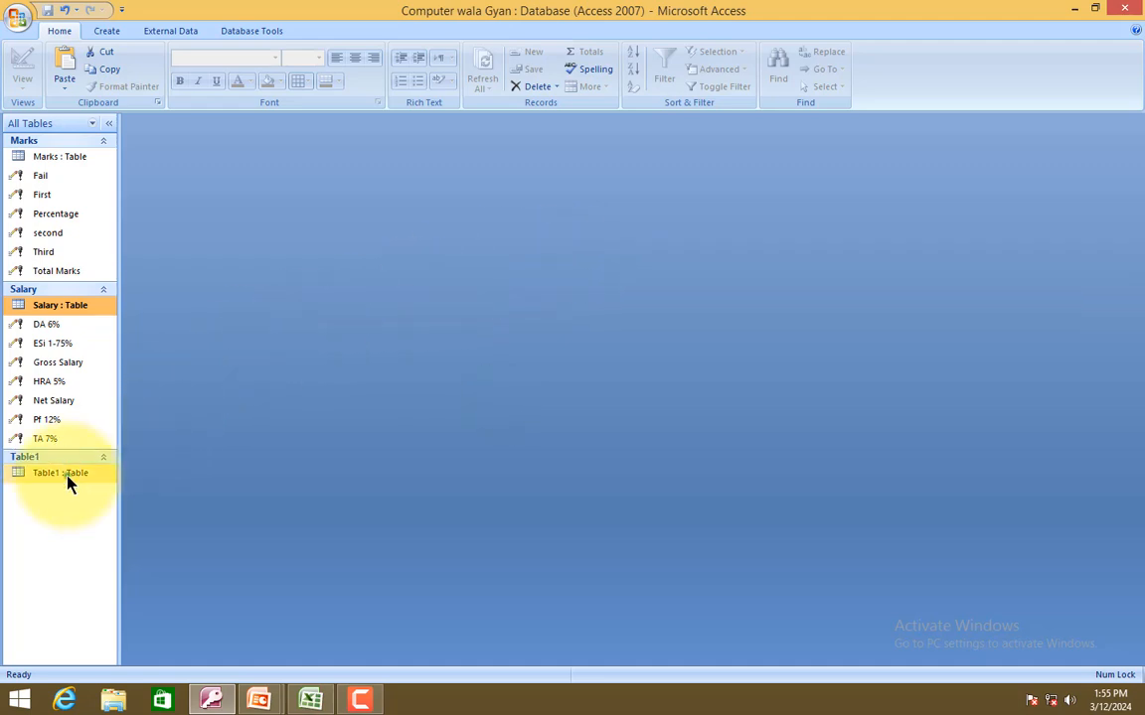
# Rename Table1 as Sales/Purchase Bill.
pyautogui.rightClick(65, 474)
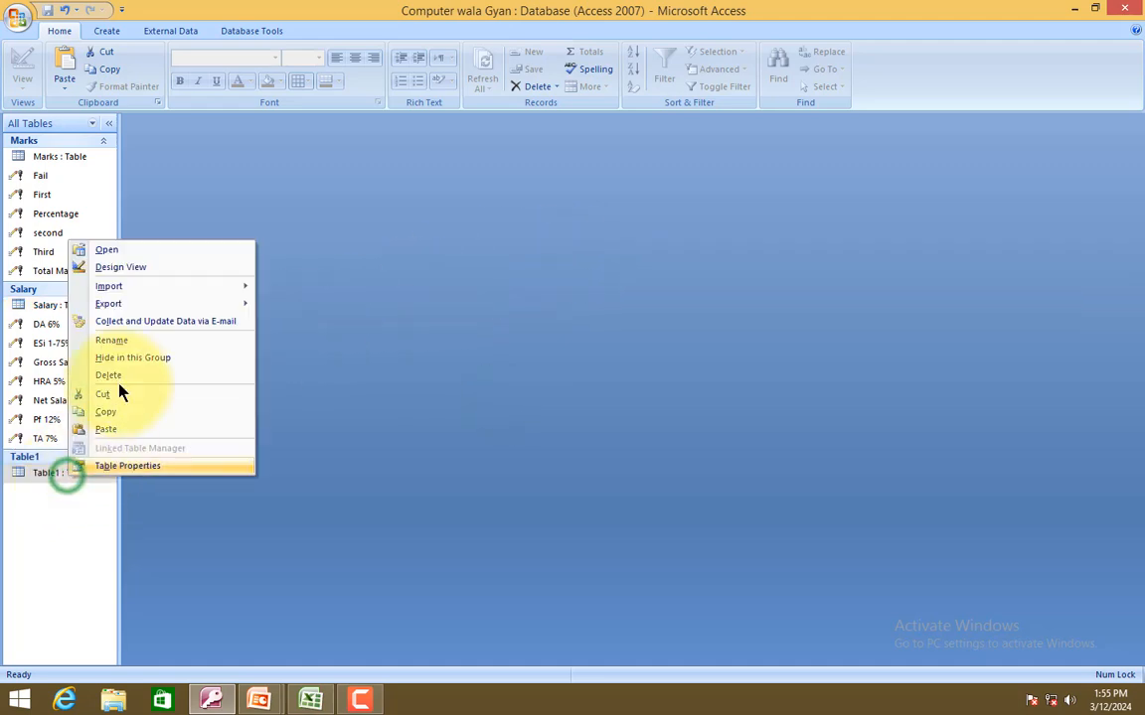
pyautogui.click(120, 340)
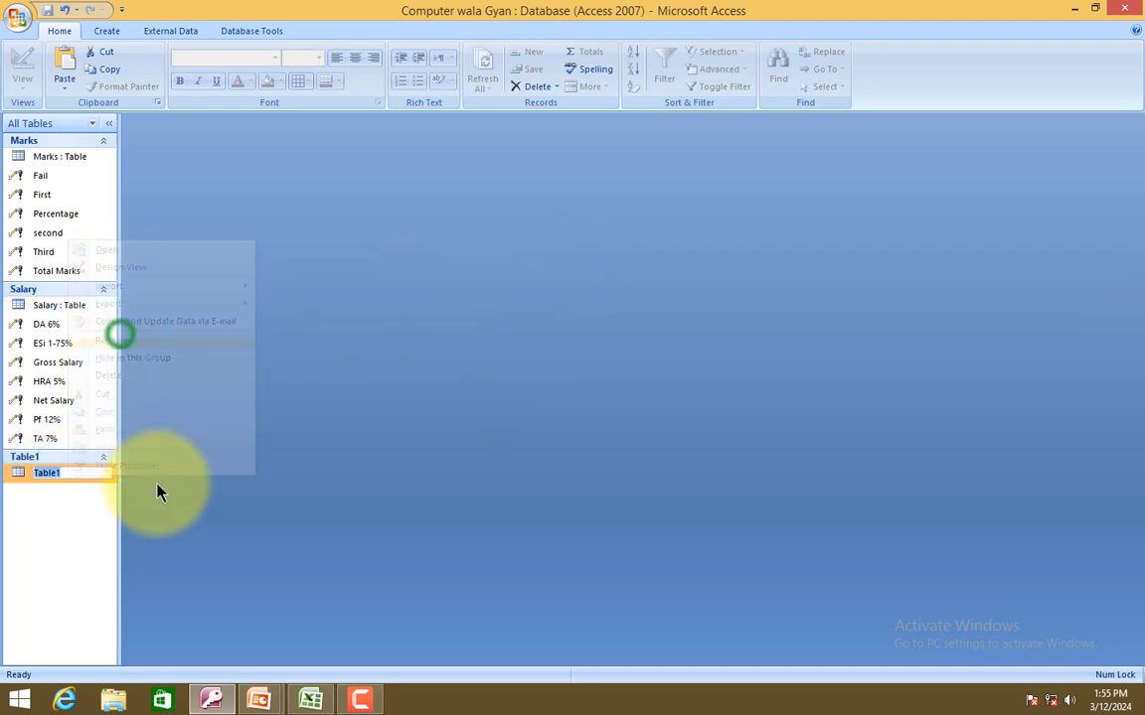
pyautogui.write('Sale')
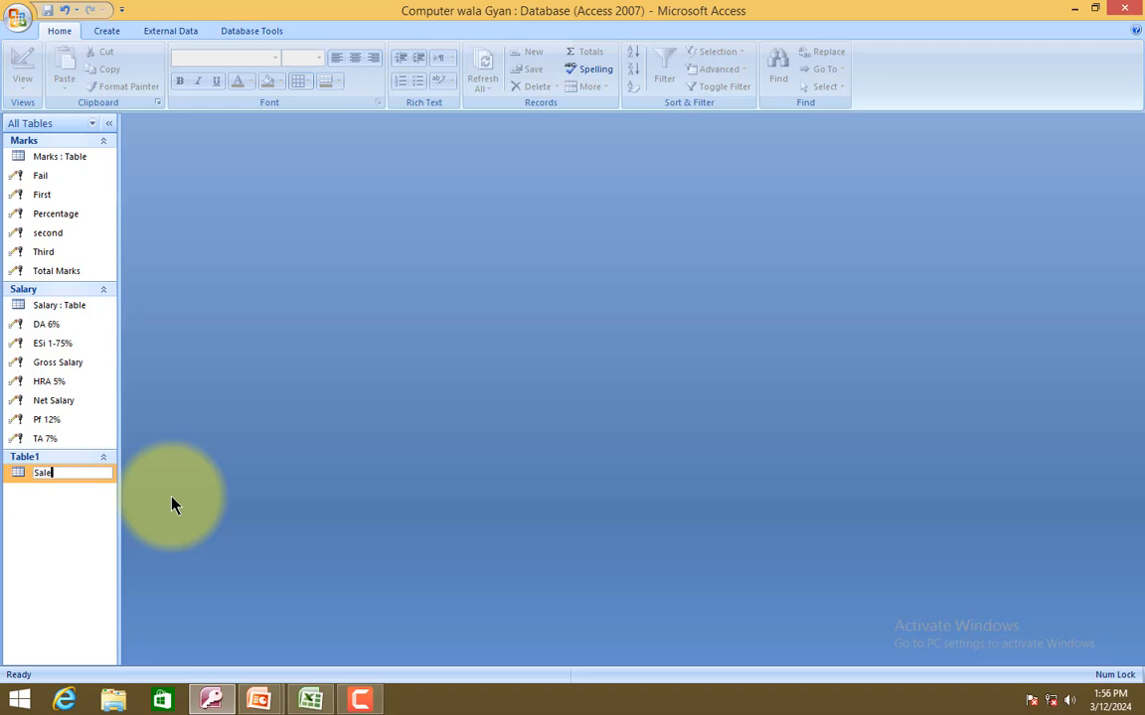
pyautogui.write('s/')
pyautogui.write('Purcahse')
pyautogui.press('BackSpace')
pyautogui.press('BackSpace')
pyautogui.press('BackSpace')
pyautogui.press('BackSpace')
pyautogui.press('BackSpace')
pyautogui.press('BackSpace')
pyautogui.press('BackSpace')
pyautogui.write('urchase Bill')
pyautogui.press('Return')
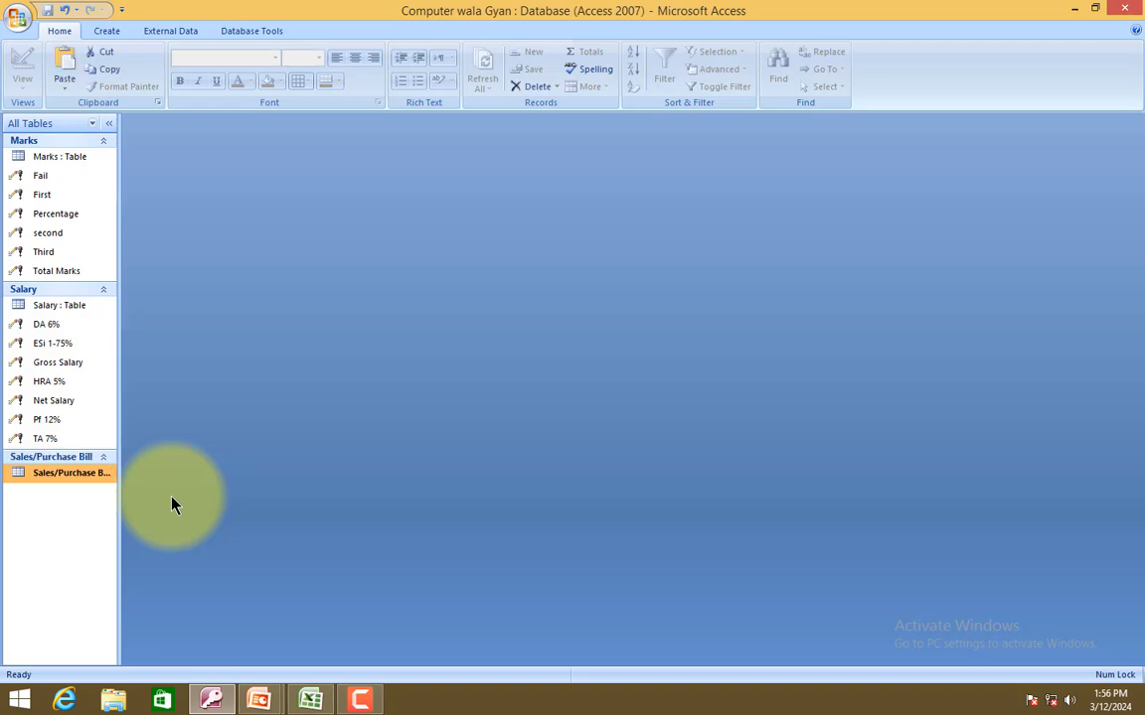
# Open the Sales/Purchase Bill table and enter the dates 3/8/2024 and 3/18/2024 for the first two records.
pyautogui.doubleClick(91, 473)
pyautogui.click(248, 156)
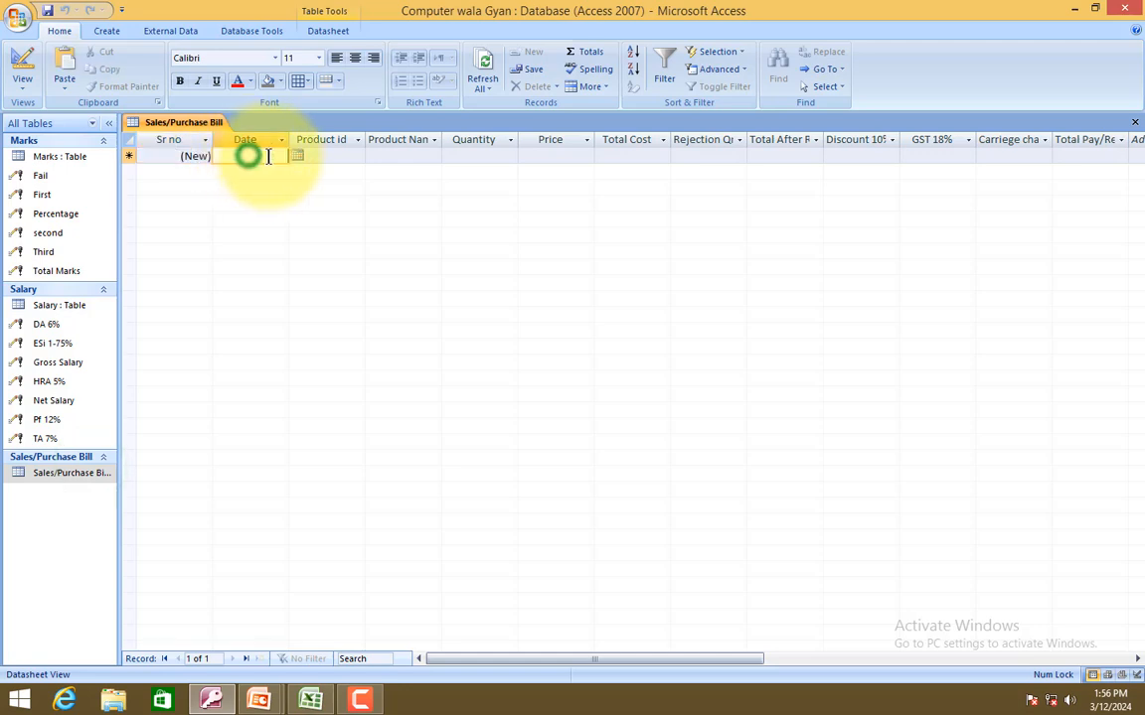
pyautogui.click(296, 156)
pyautogui.click(262, 217)
pyautogui.click(292, 174)
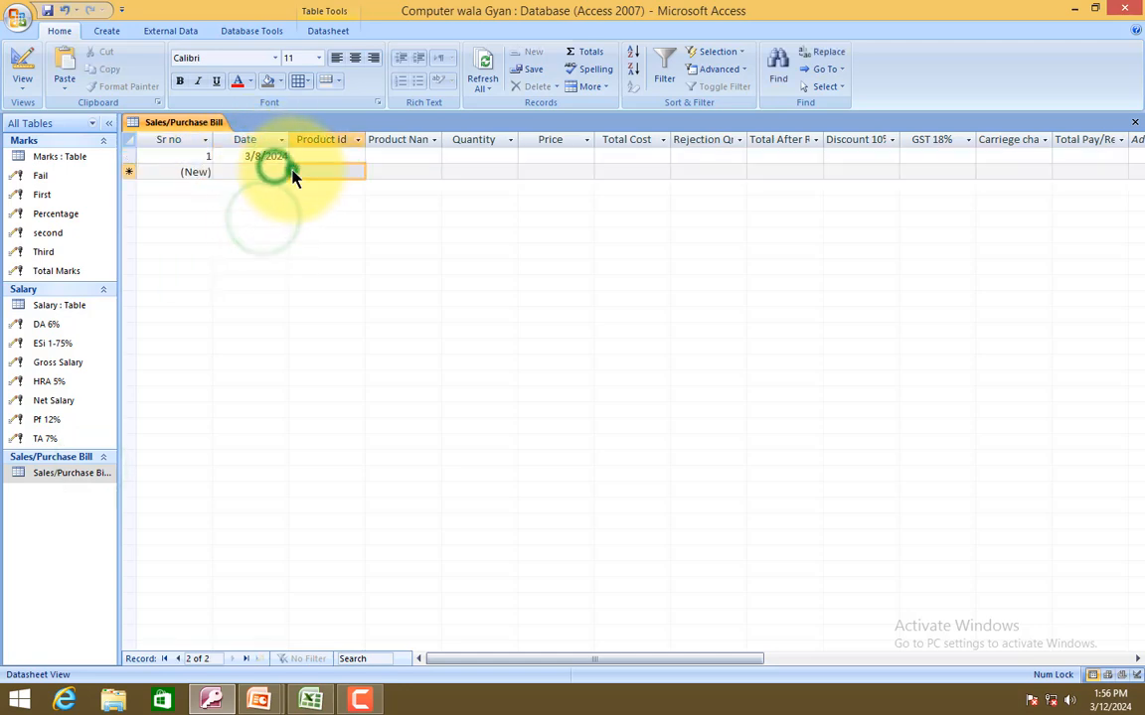
pyautogui.click(284, 171)
pyautogui.click(296, 172)
pyautogui.click(193, 257)
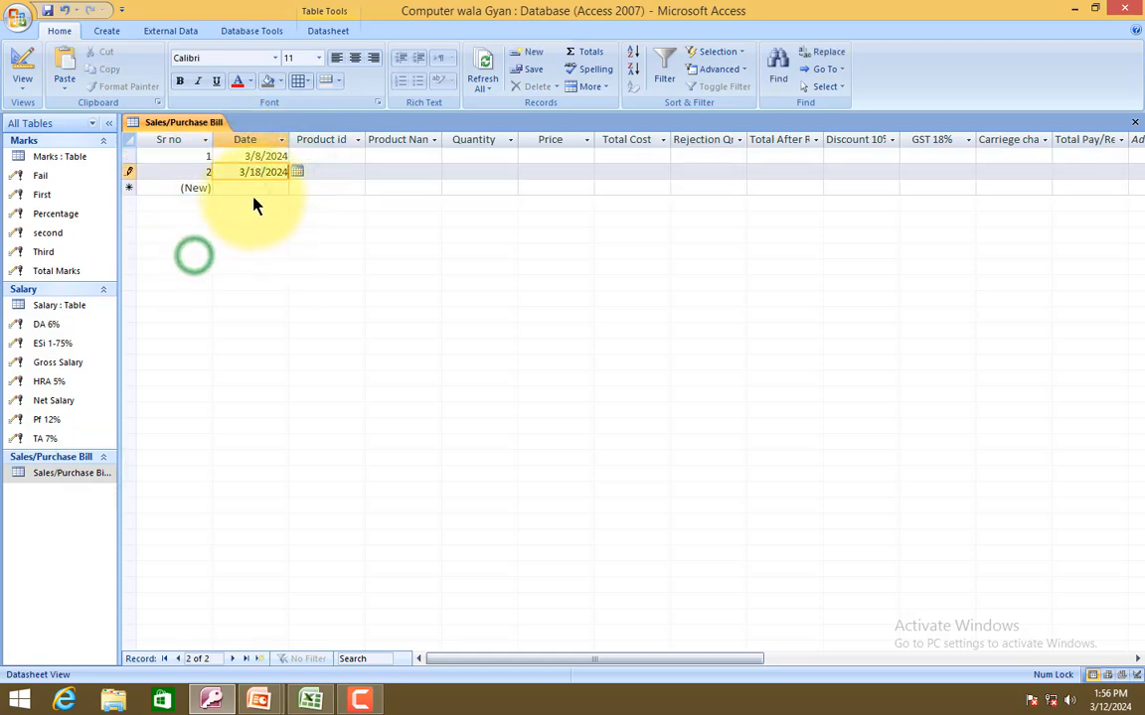
# Enter the dates 3/23/2024, 3/19/2024 and 3/23/2024 for records 3, 4 and 5.
pyautogui.click(271, 184)
pyautogui.click(296, 186)
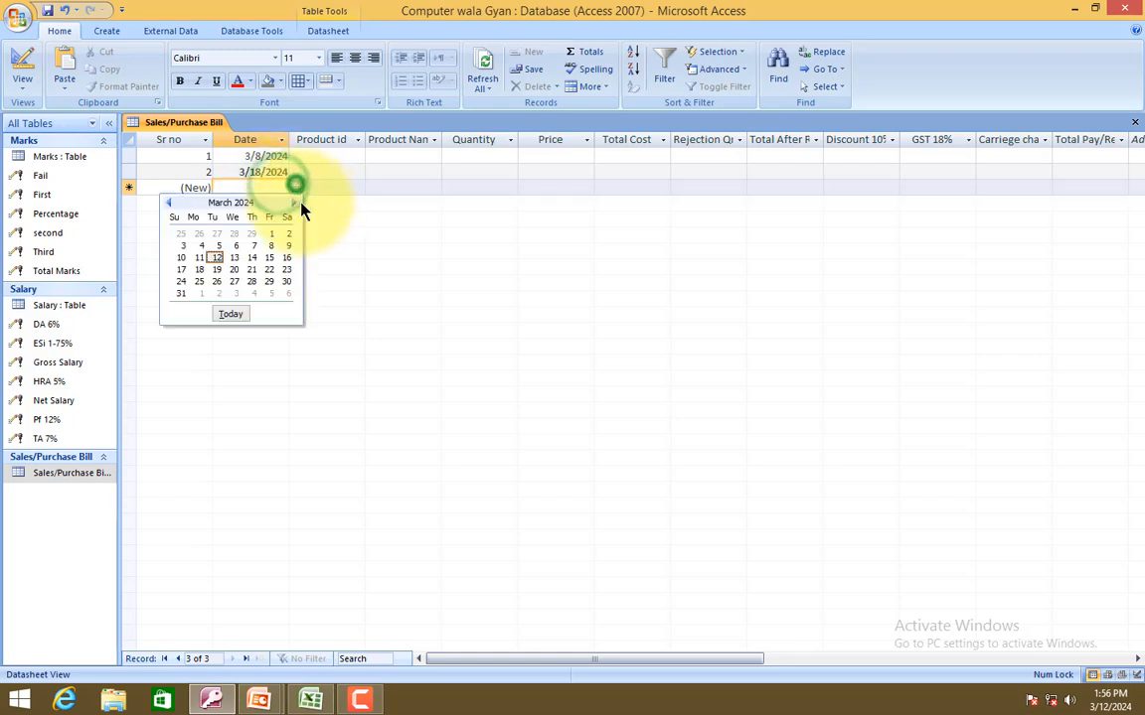
pyautogui.click(286, 269)
pyautogui.click(266, 204)
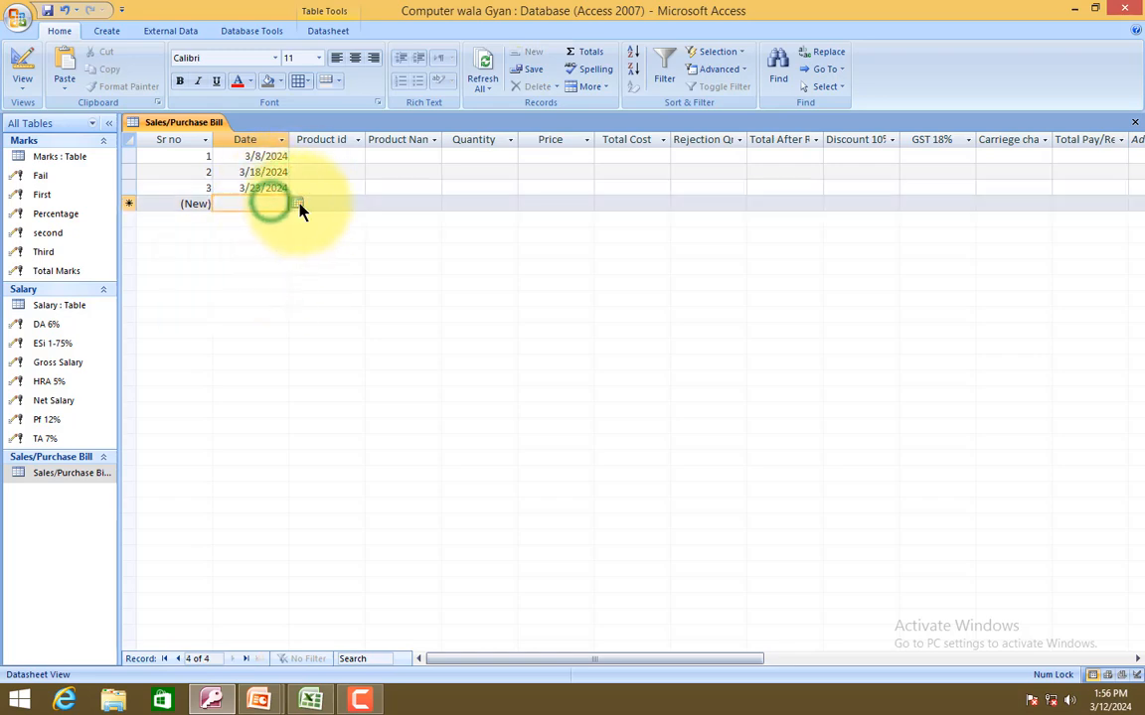
pyautogui.click(298, 204)
pyautogui.click(217, 286)
pyautogui.click(265, 220)
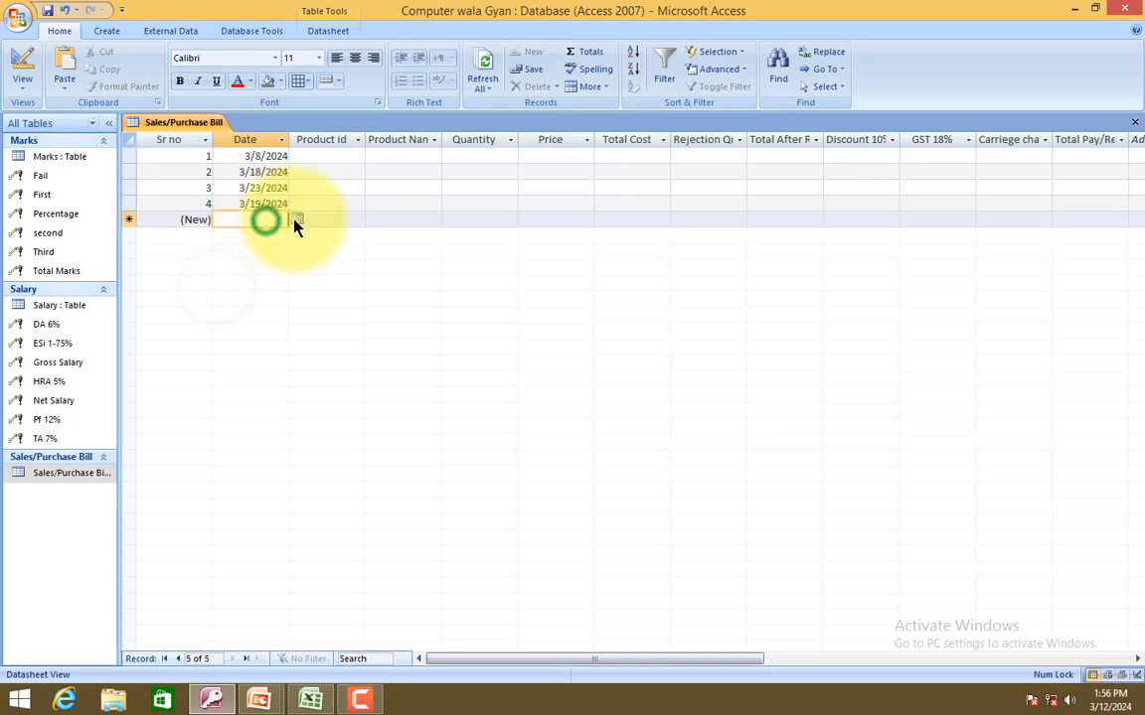
pyautogui.click(297, 219)
pyautogui.click(287, 303)
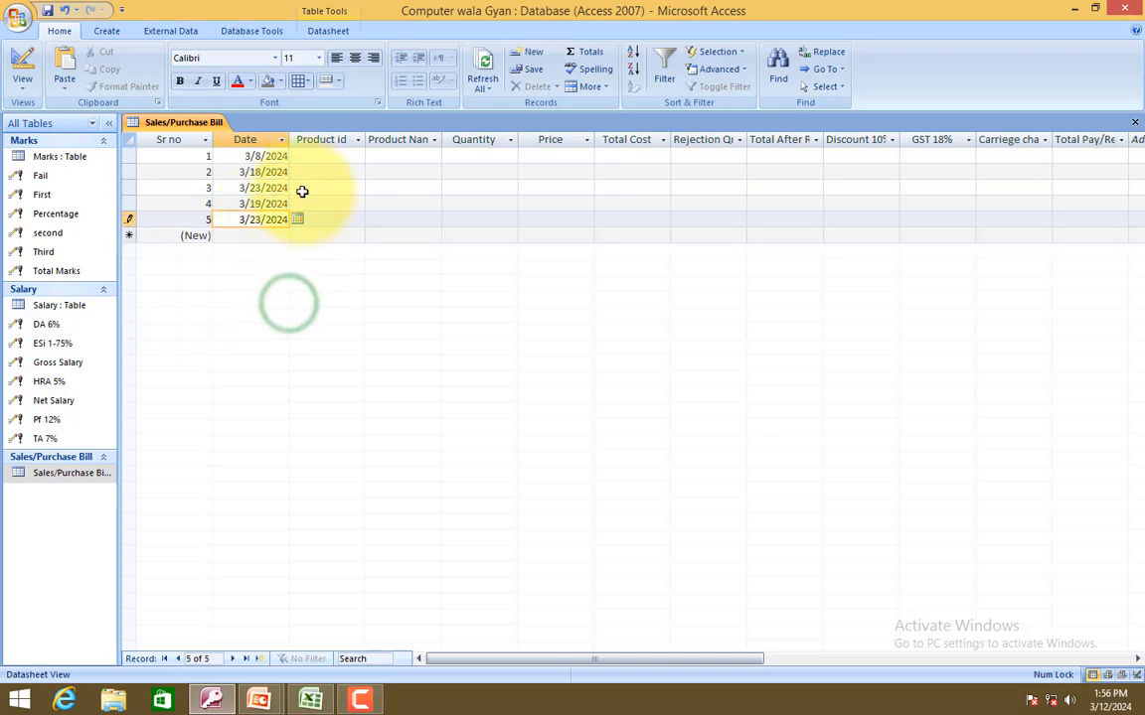
# Fill the Product id column with Pro-01, Pro-02, Pro-03, Pro-04 and Pro-05 for the five records.
pyautogui.click(331, 160)
pyautogui.write('Pr')
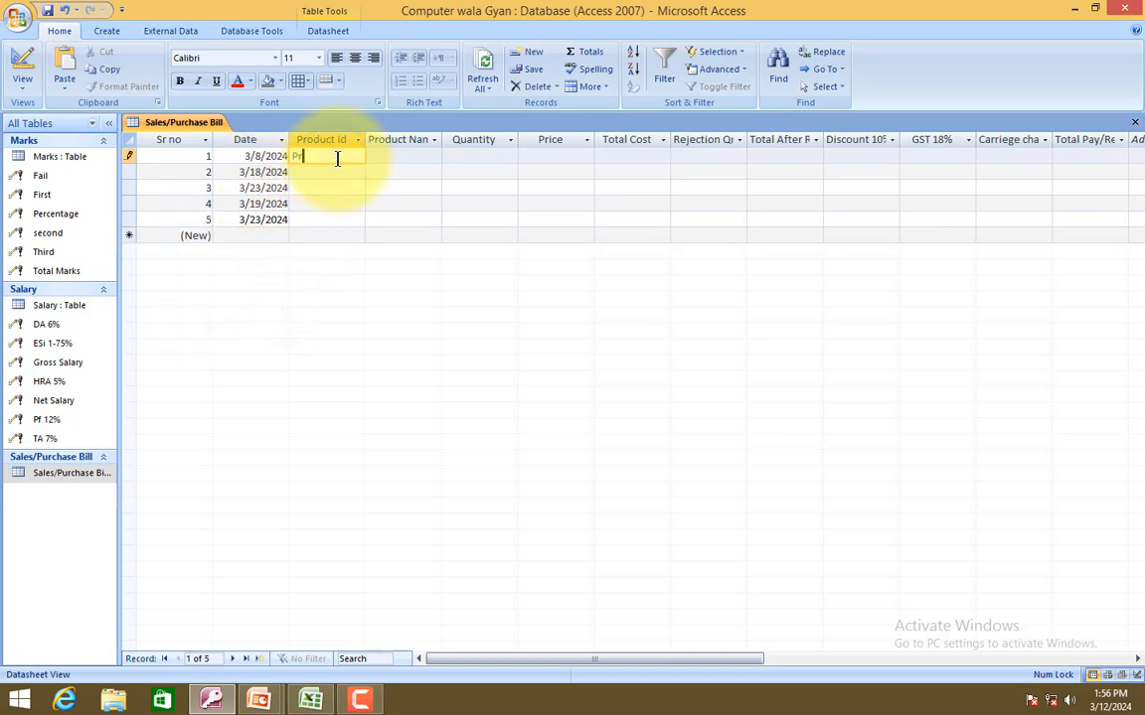
pyautogui.write('o-01')
pyautogui.press('Down')
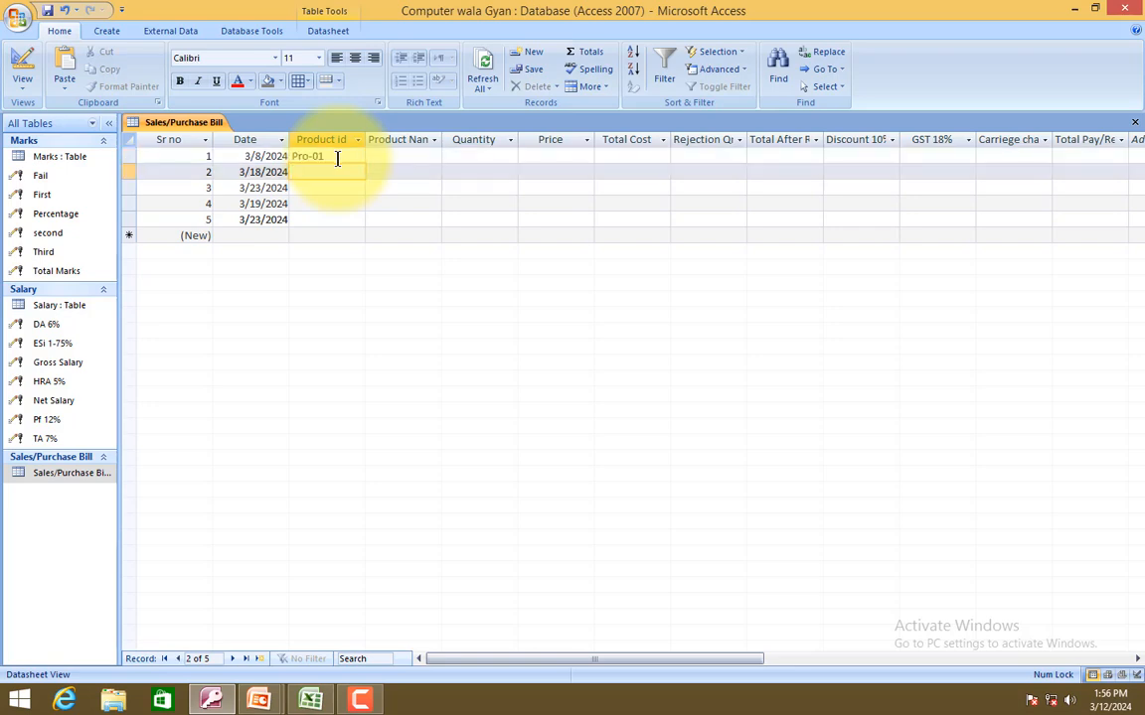
pyautogui.write('PO')
pyautogui.press('BackSpace')
pyautogui.write('ro-02')
pyautogui.press('Down')
pyautogui.write('Pro0')
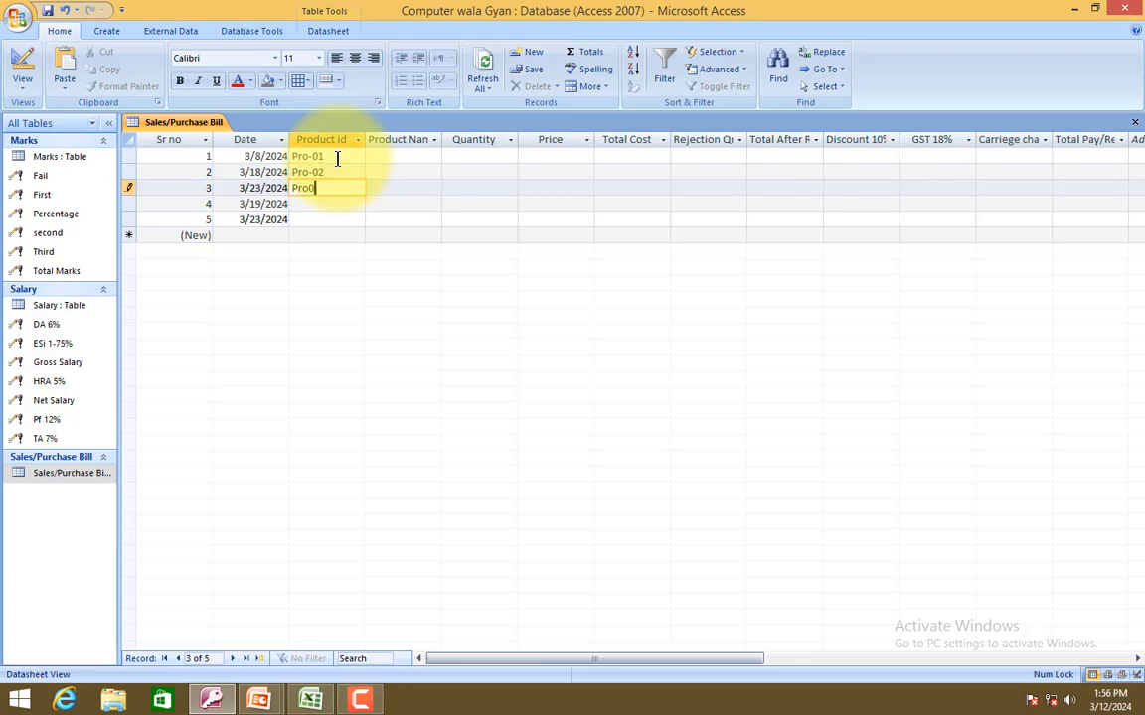
pyautogui.press('BackSpace')
pyautogui.write('-03')
pyautogui.press('Down')
pyautogui.write('Pro-04')
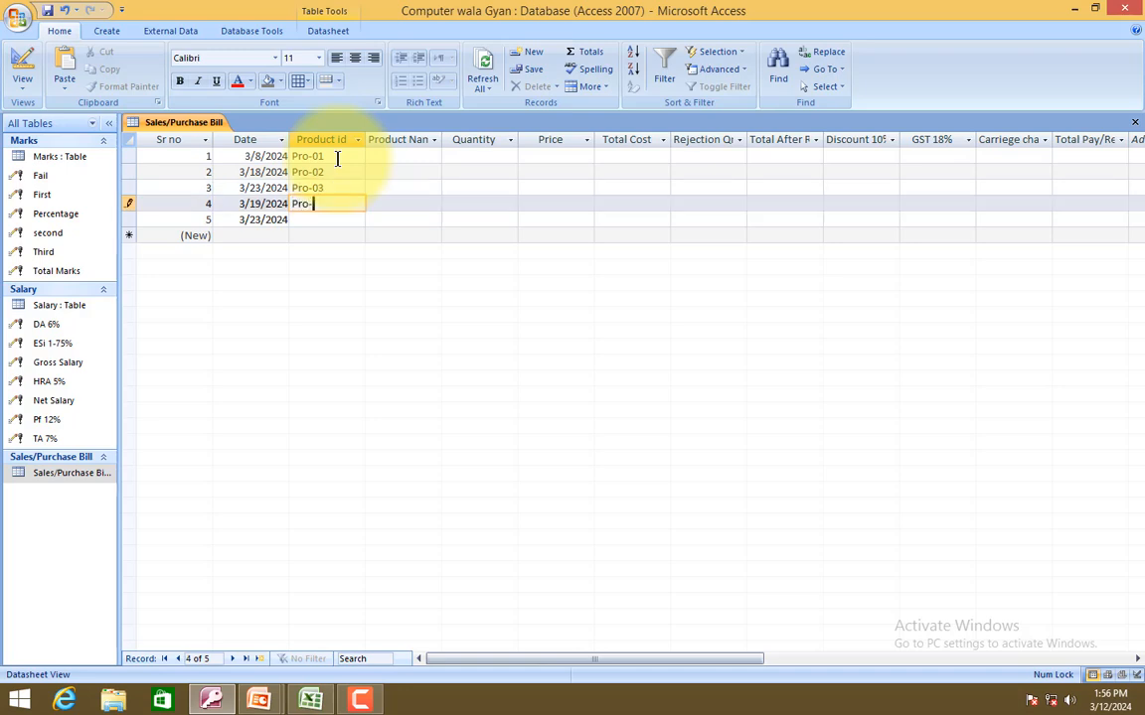
pyautogui.press('Down')
pyautogui.write('Pro-05')
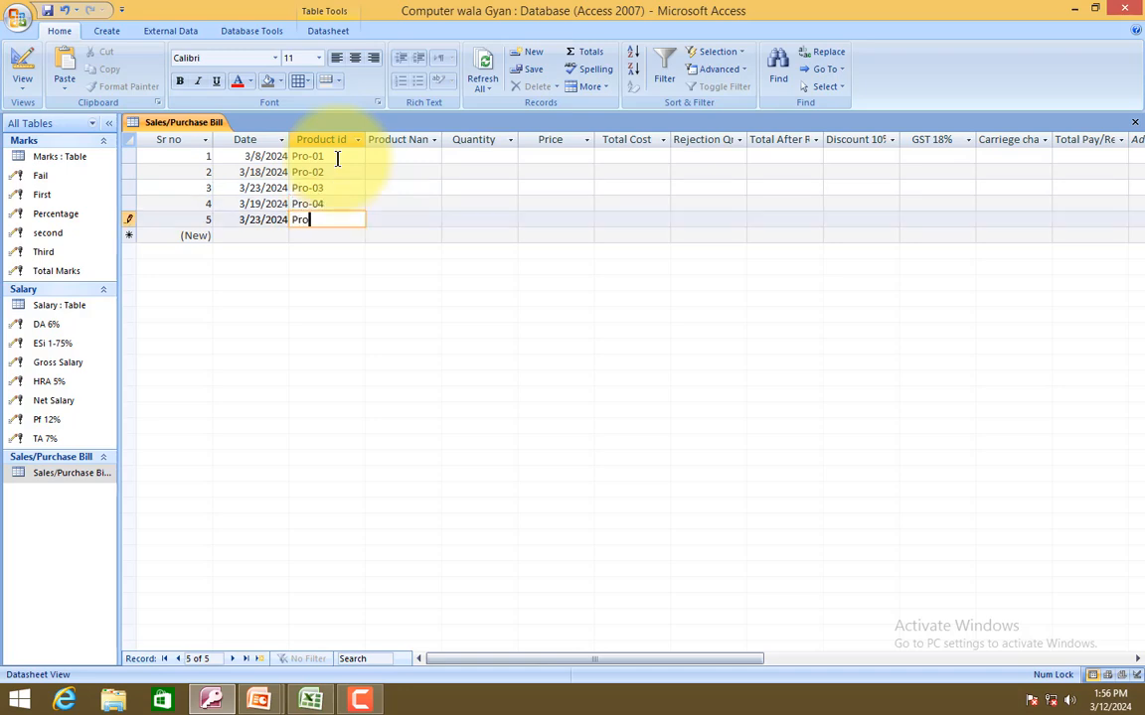
# Go to the first record's Product Name and widen that column to fit its full heading.
pyautogui.press('Tab')
pyautogui.press('Up')
pyautogui.press('Up')
pyautogui.press('Up')
pyautogui.press('Up')
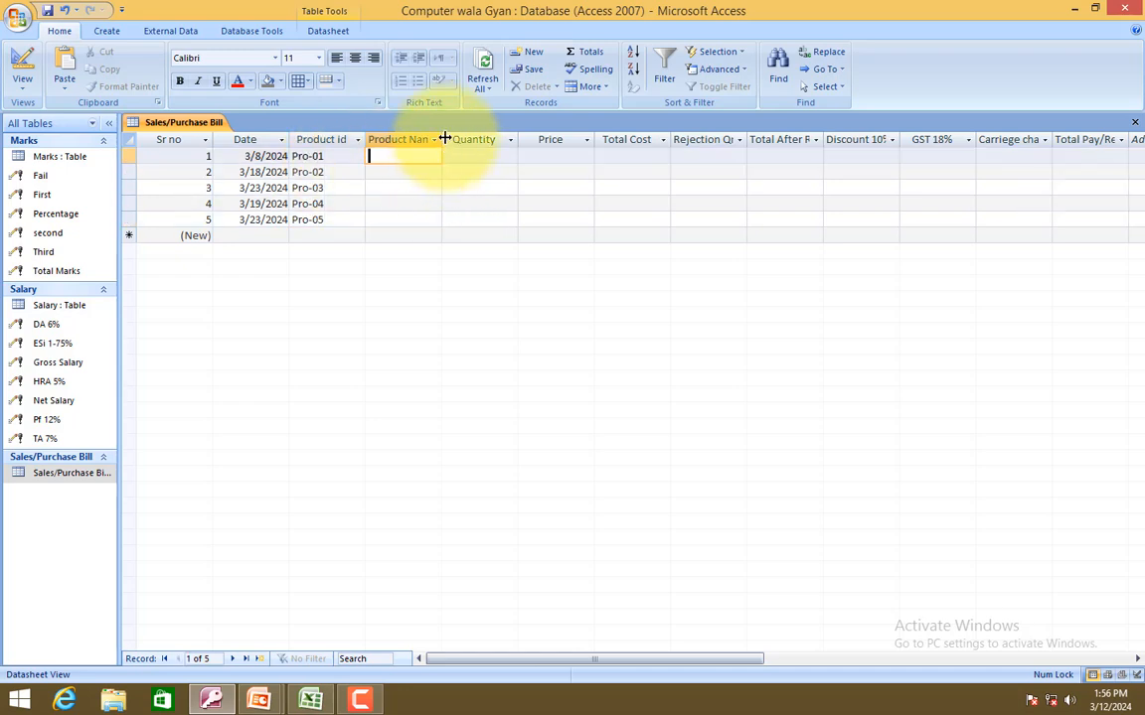
pyautogui.moveTo(442, 140); pyautogui.dragTo(460, 140)
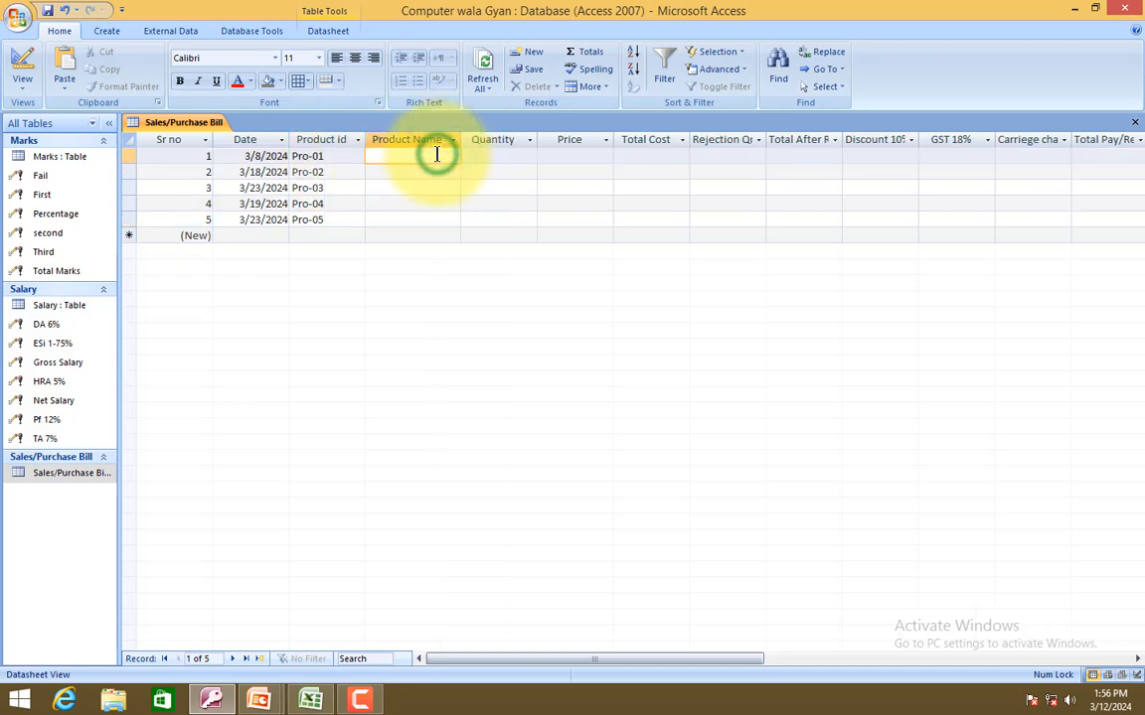
# Fill the Product Name column with Keyboard, Mouse, Printer, Speaker and Pan Drive for the five records.
pyautogui.write('Keyboard')
pyautogui.press('Down')
pyautogui.write('Mou')
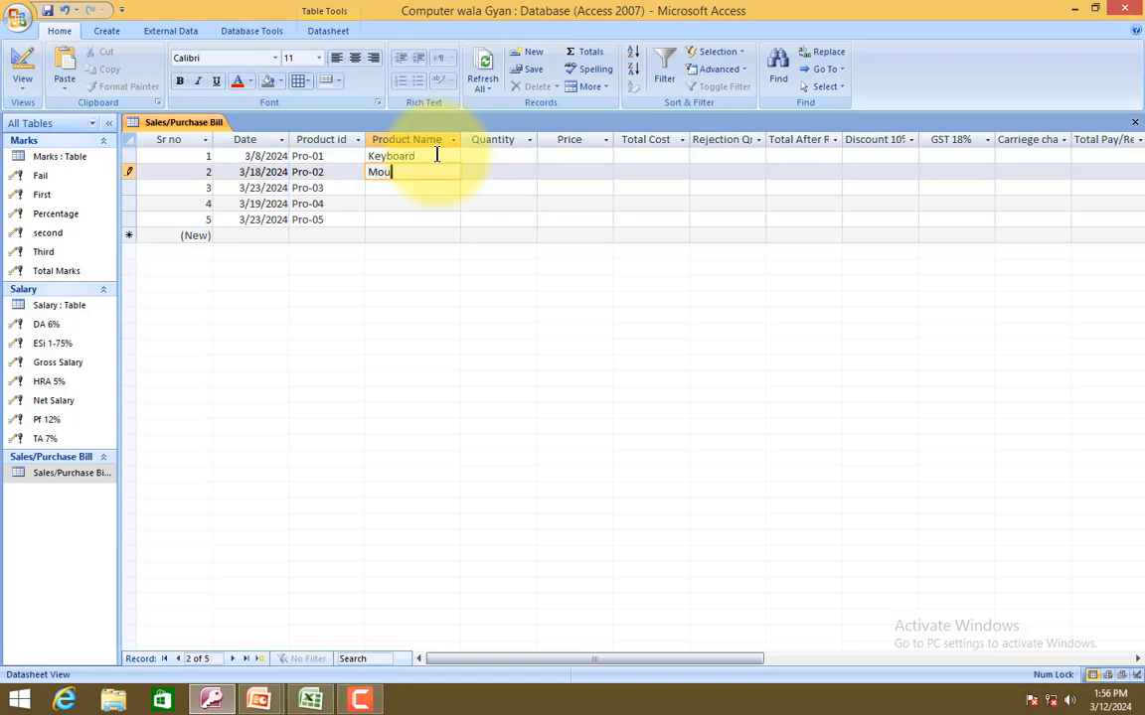
pyautogui.write('se')
pyautogui.press('Down')
pyautogui.write('Printe')
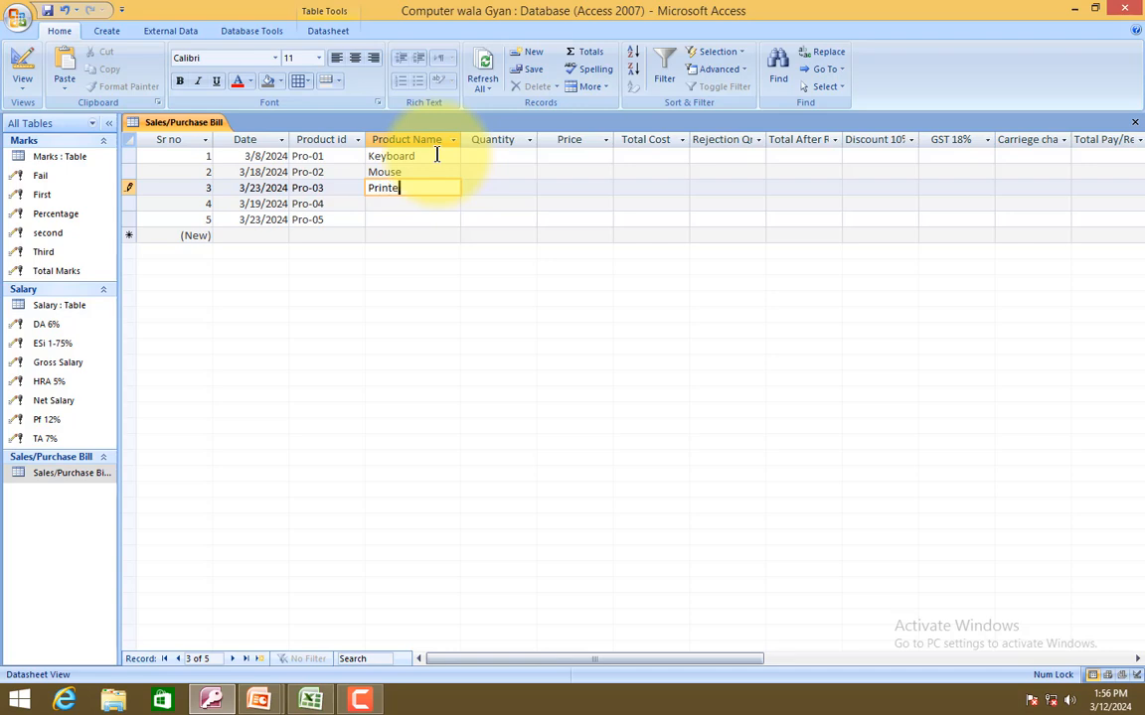
pyautogui.write('r')
pyautogui.press('Down')
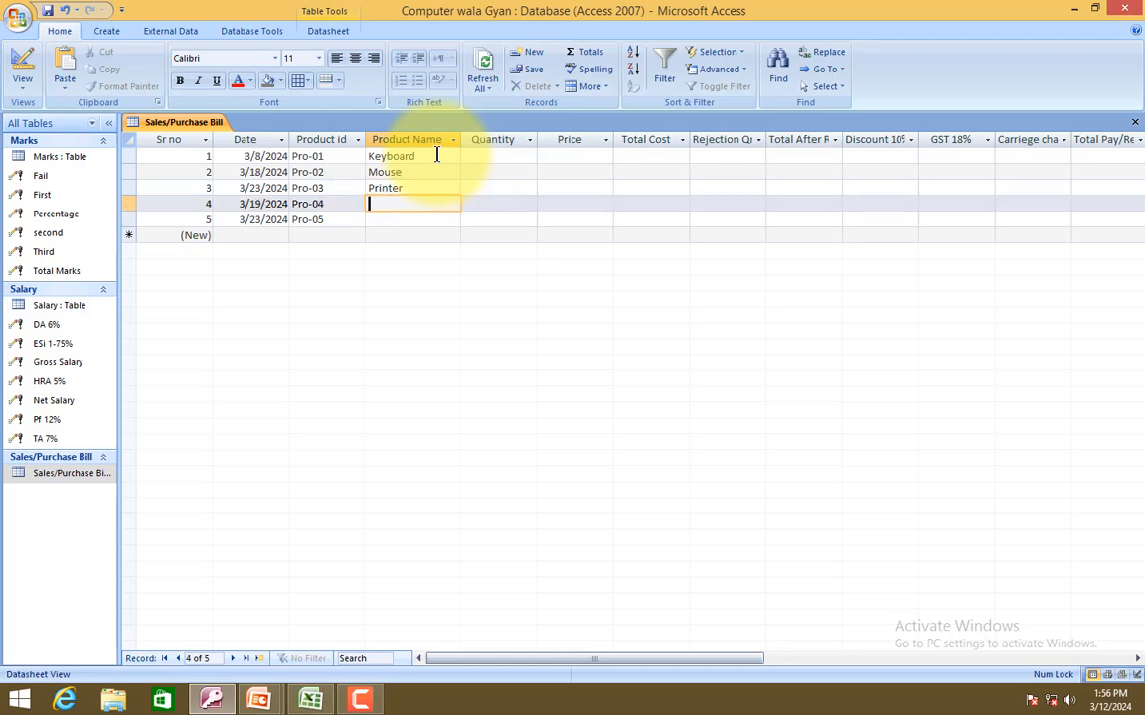
pyautogui.write('Speaker')
pyautogui.press('Down')
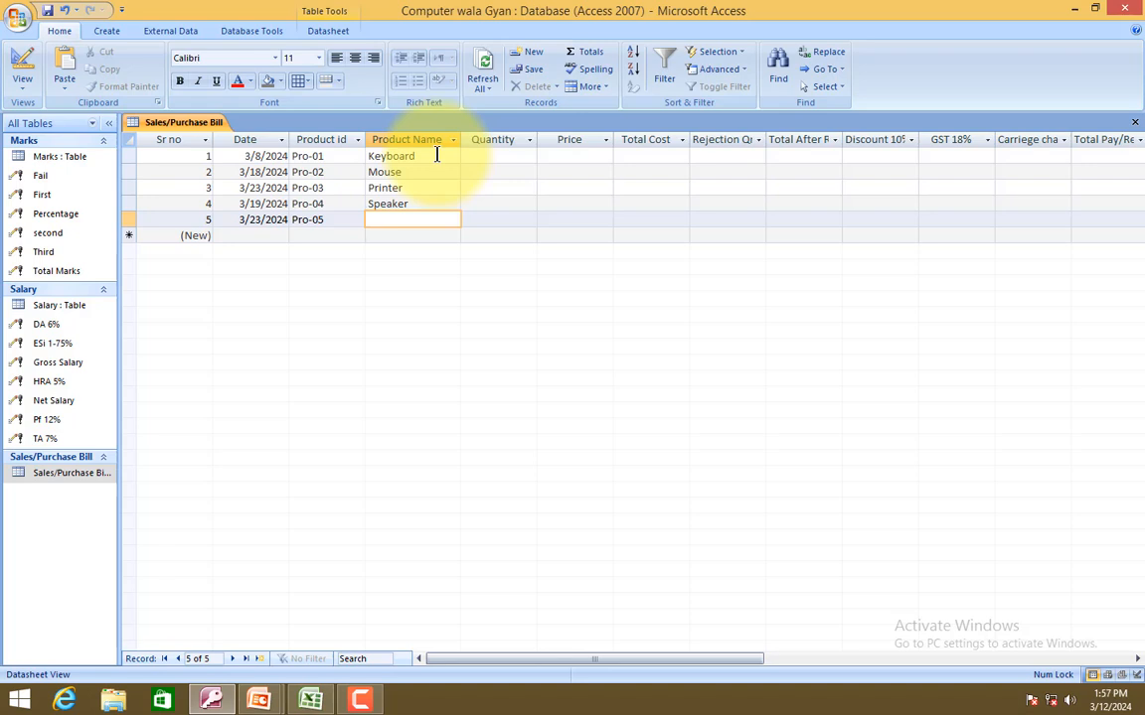
pyautogui.write('Pan Drive')
pyautogui.click(421, 157)
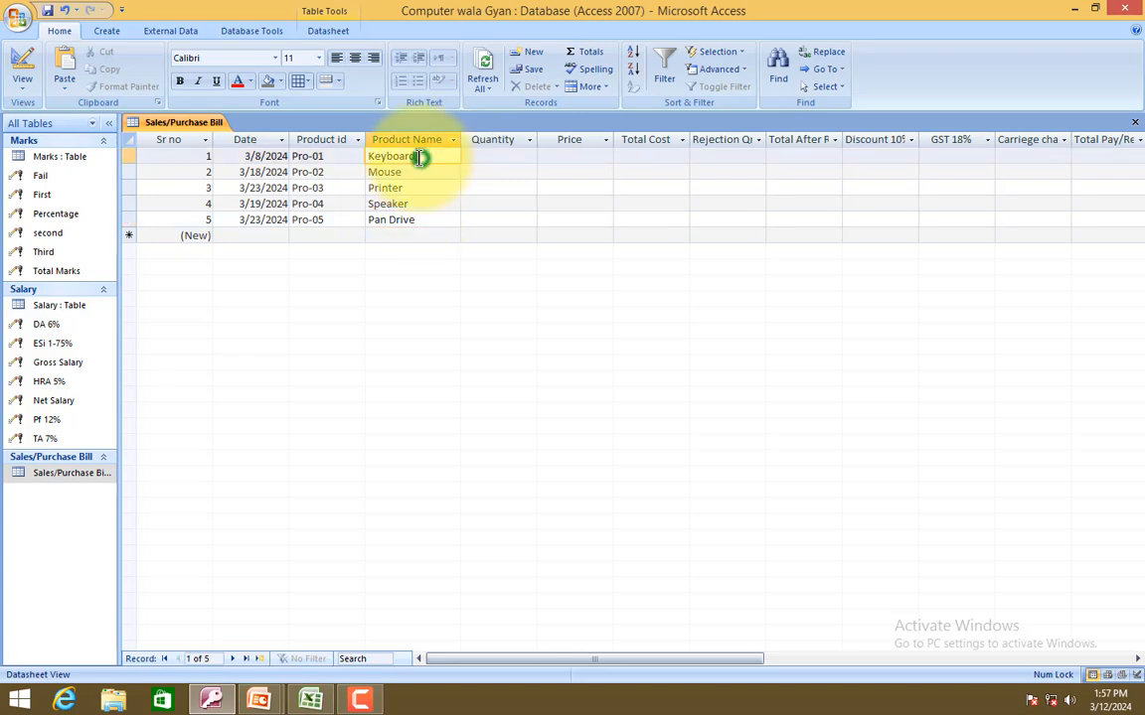
# In the table's design, insert a Party Name field with the Text data type above Product id, then save and close the table.
pyautogui.rightClick(197, 126)
pyautogui.click(244, 186)
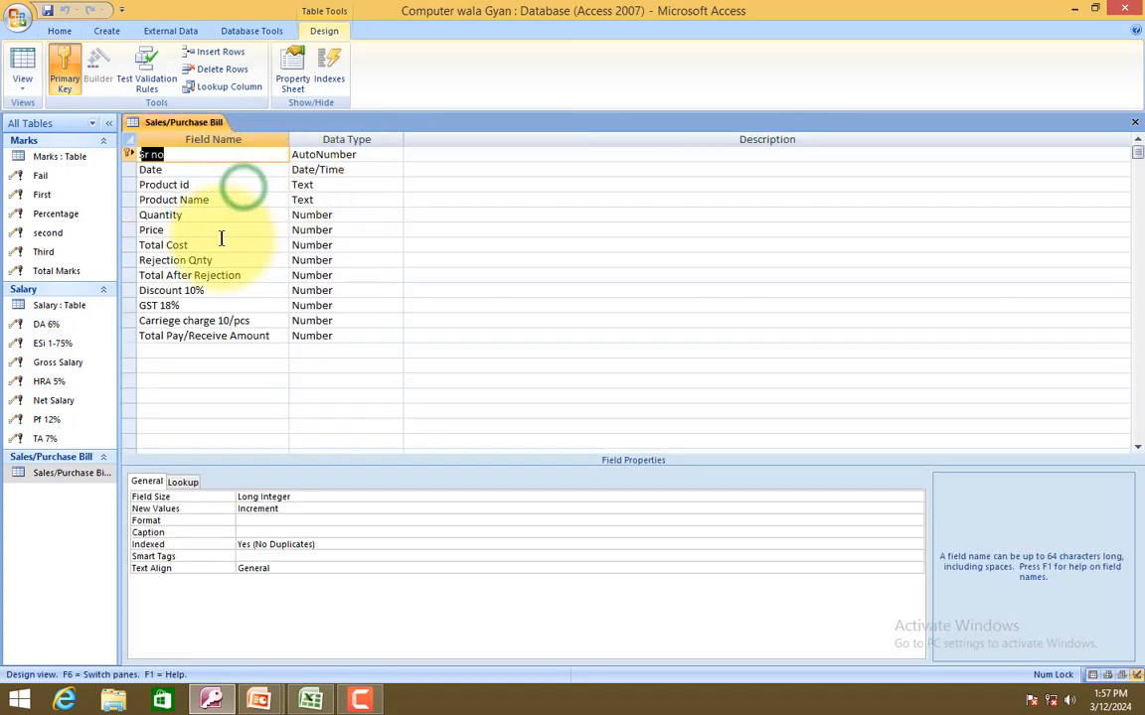
pyautogui.click(130, 185)
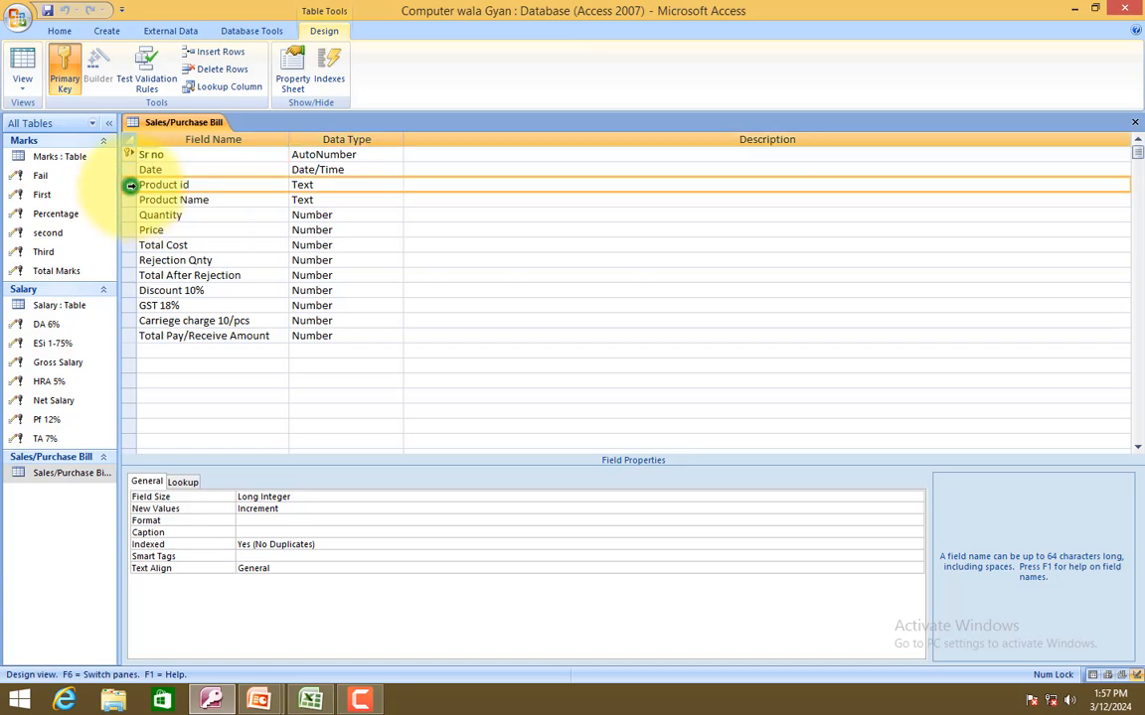
pyautogui.rightClick(130, 187)
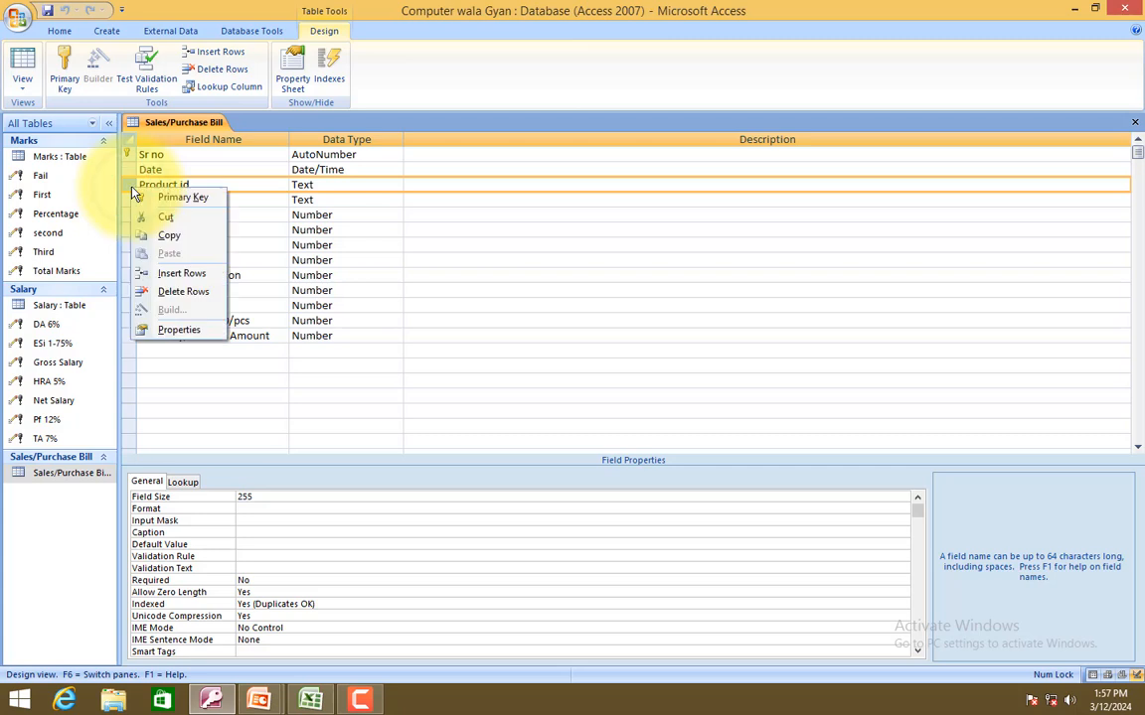
pyautogui.click(171, 274)
pyautogui.write('Par')
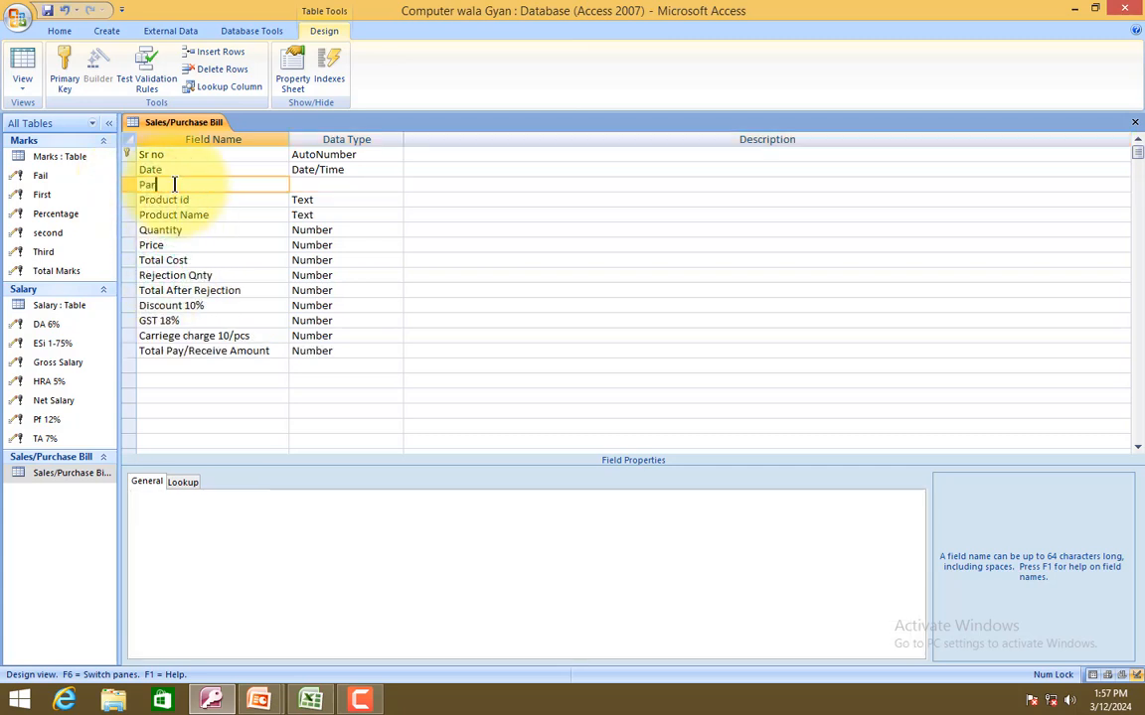
pyautogui.write('ty Name')
pyautogui.press('Tab')
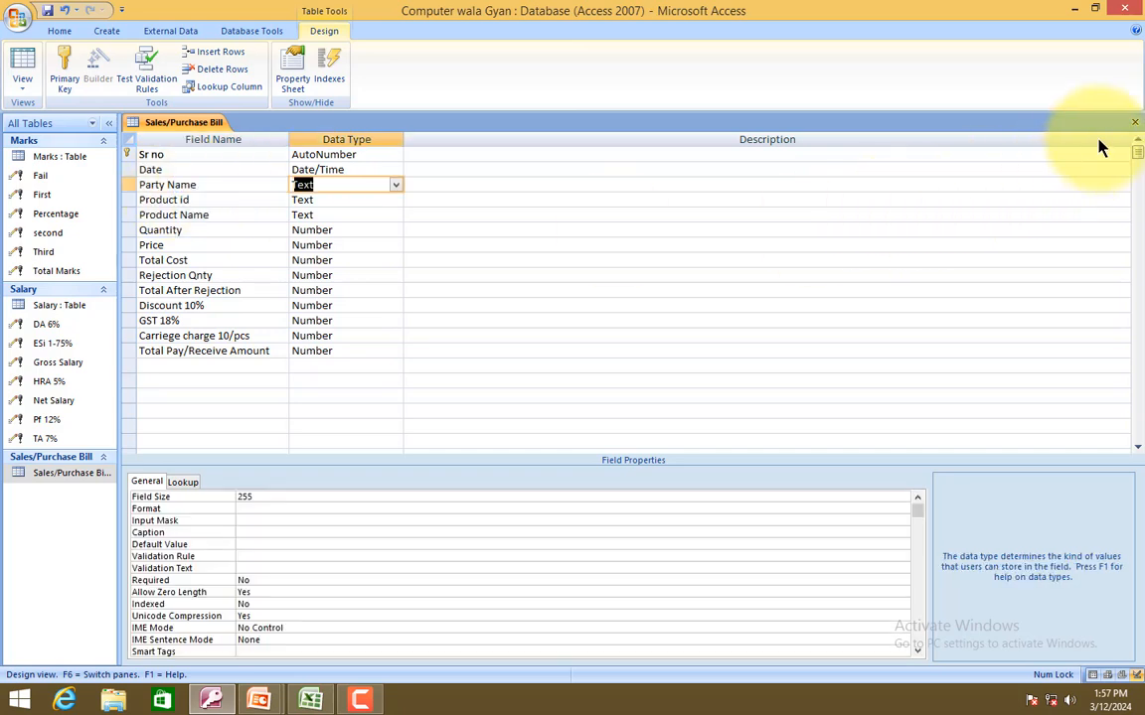
pyautogui.click(1135, 122)
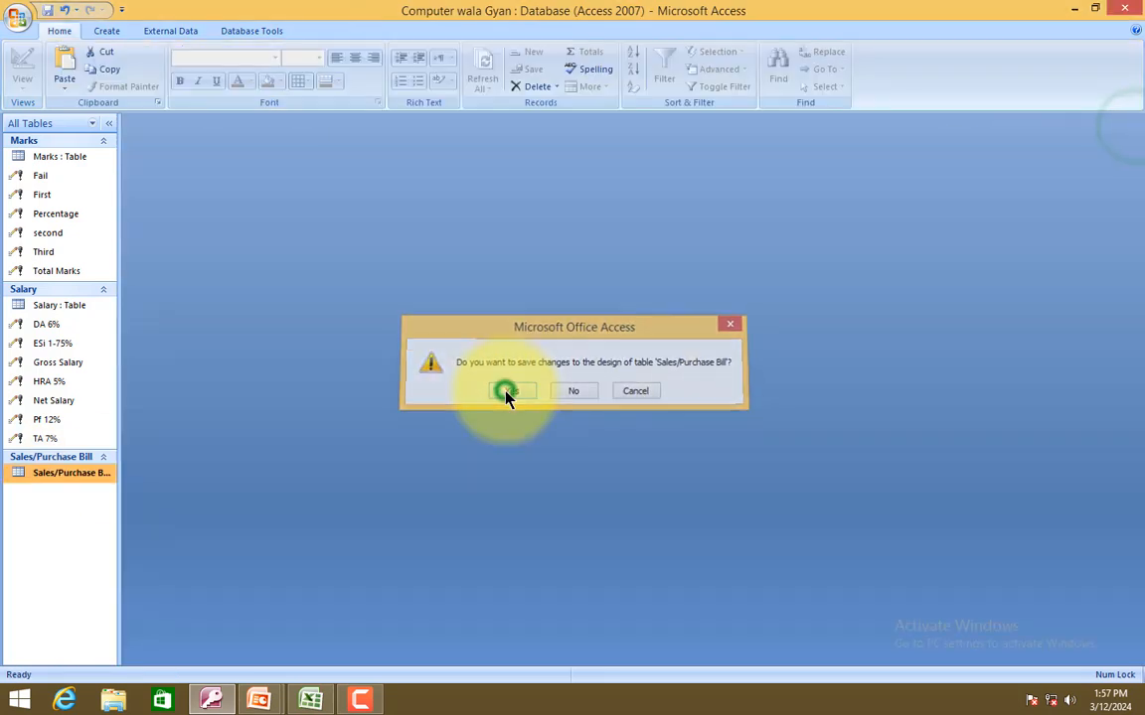
pyautogui.click(505, 390)
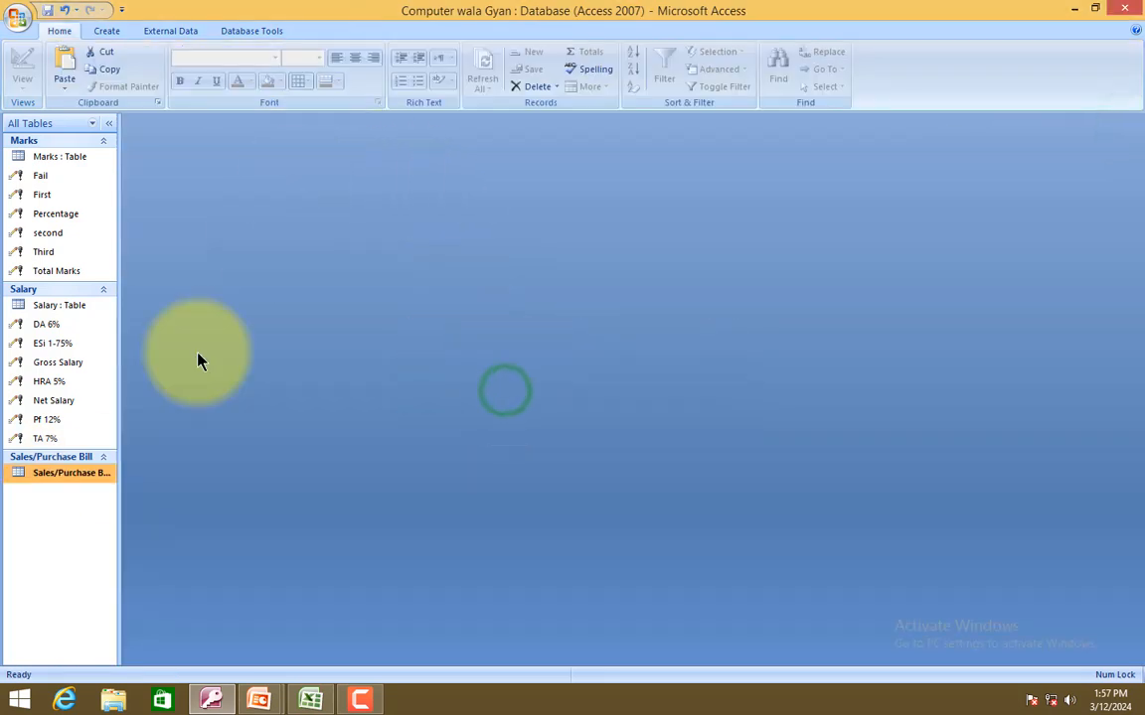
# Reopen the Sales/Purchase Bill table and widen the Party Name column.
pyautogui.doubleClick(64, 474)
pyautogui.click(340, 158)
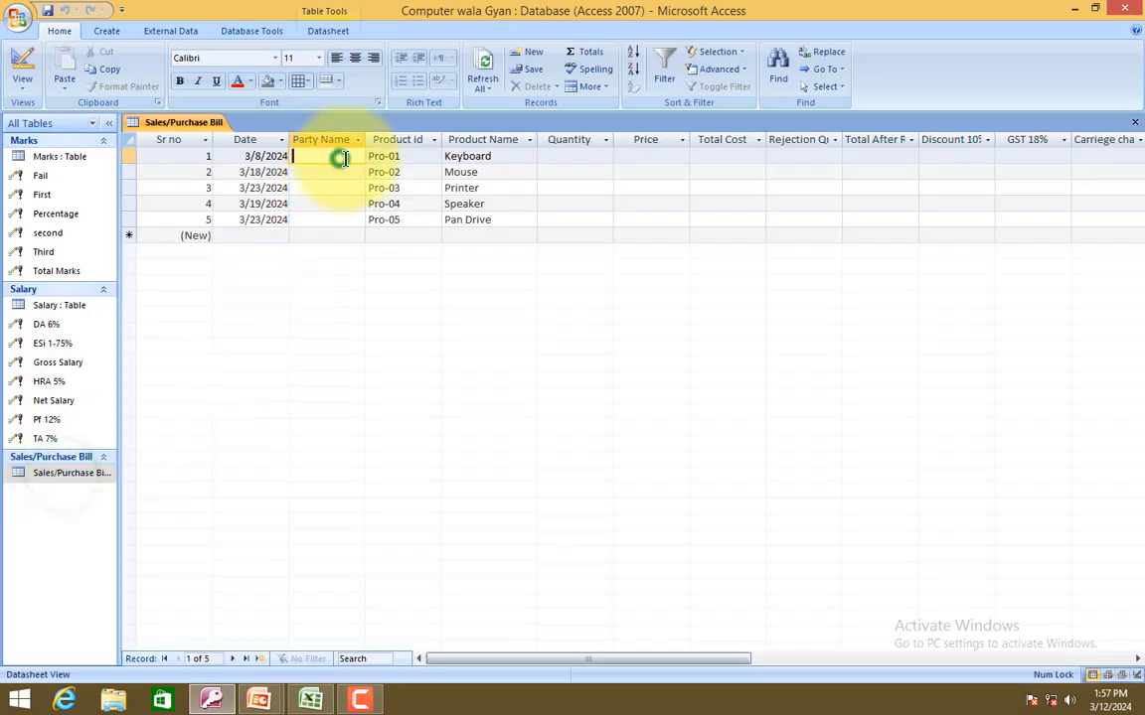
pyautogui.moveTo(366, 137); pyautogui.dragTo(413, 149)
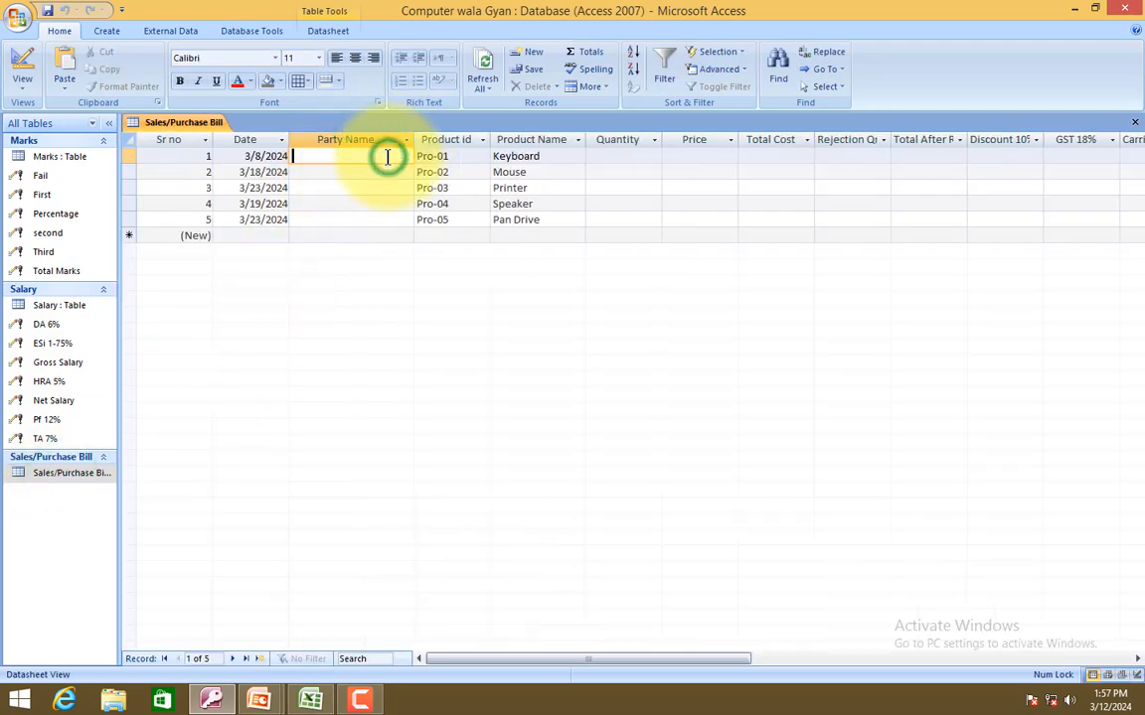
# Enter Singh Electronics as the Party Name of the first record and copy it to the other four records.
pyautogui.write('Singh Electronics')
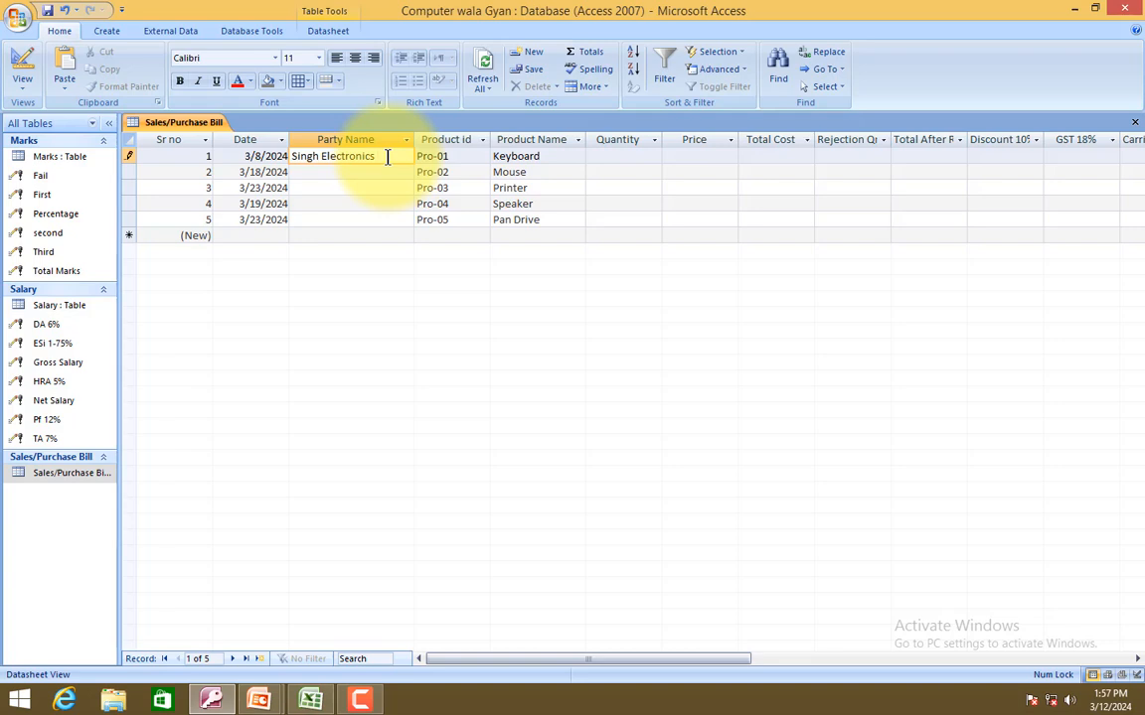
pyautogui.press('Down')
pyautogui.press('Up')
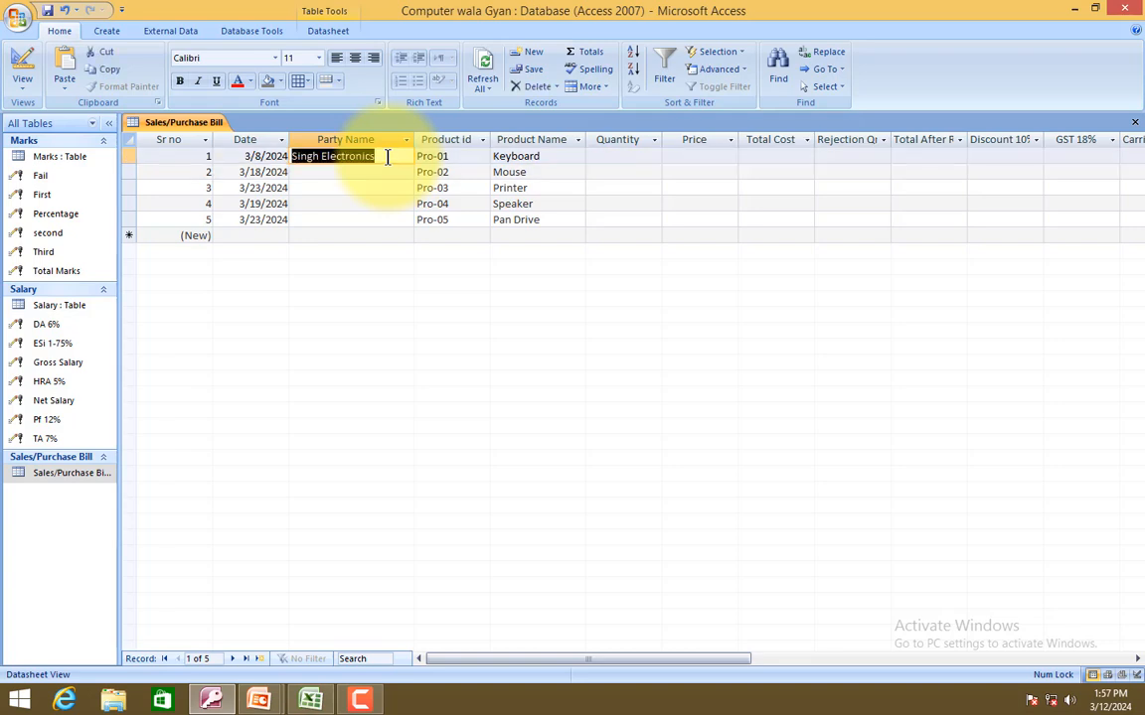
pyautogui.hotkey('ctrl', 'c')
pyautogui.click(402, 171)
pyautogui.hotkey('ctrl', 'v')
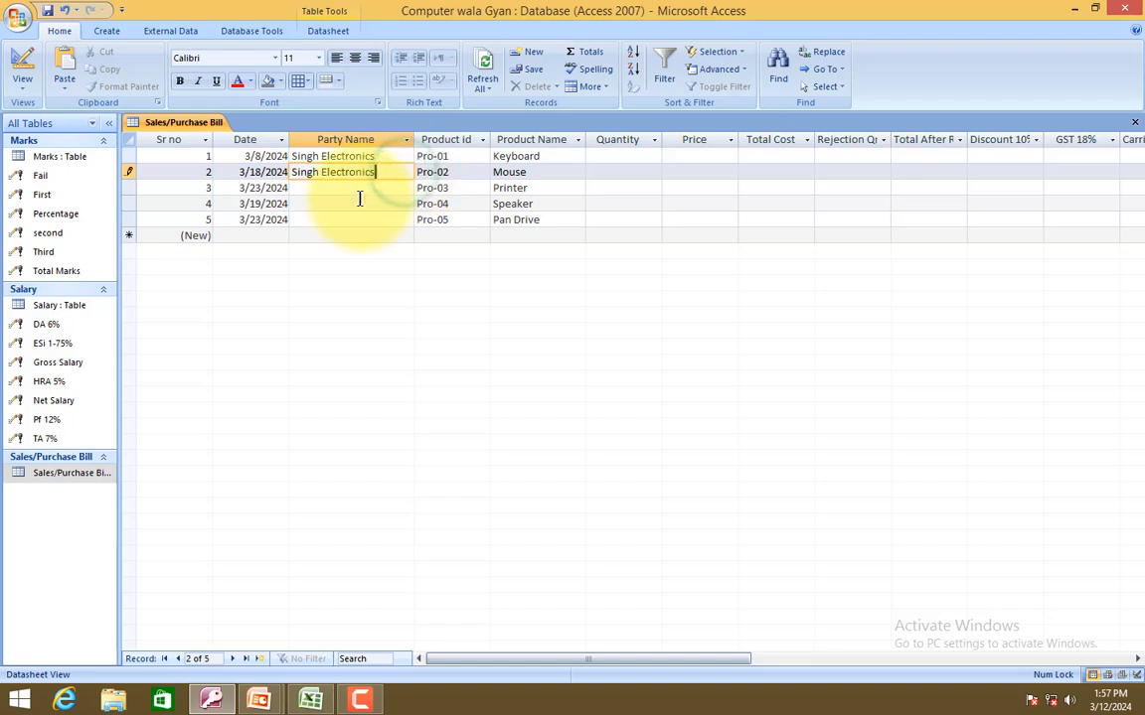
pyautogui.click(363, 188)
pyautogui.hotkey('ctrl', 'v')
pyautogui.click(361, 205)
pyautogui.hotkey('ctrl', 'v')
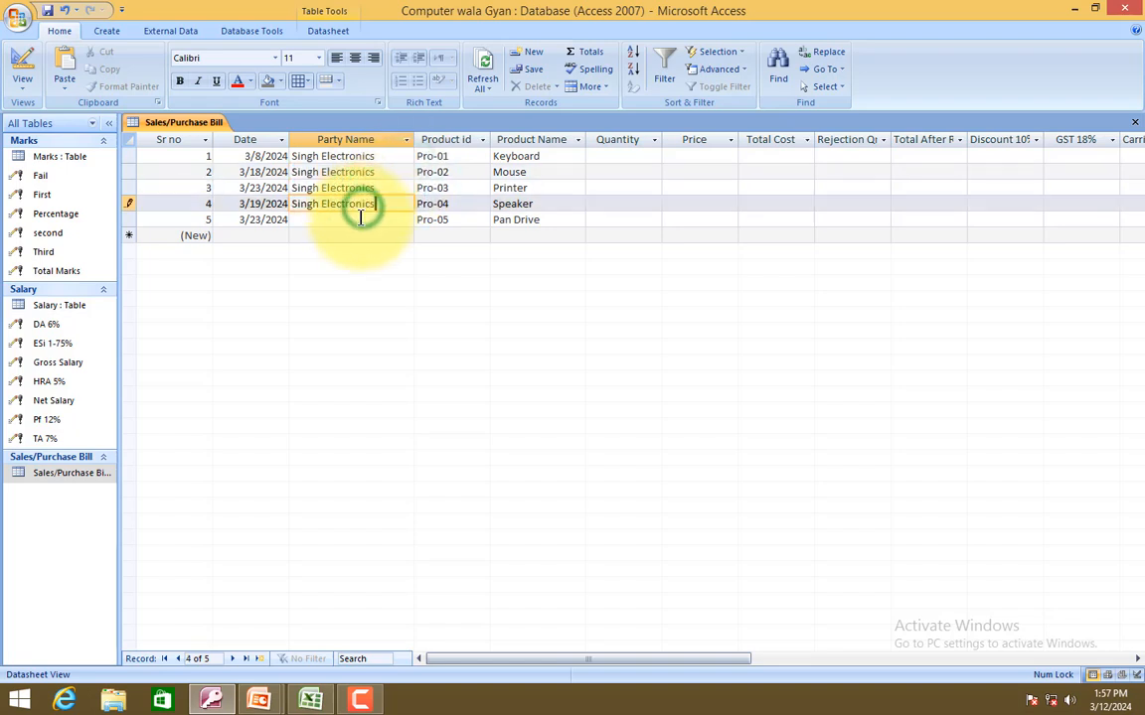
pyautogui.click(361, 218)
pyautogui.hotkey('ctrl', 'v')
# Enter quantity 5 and price 750 for the Keyboard record.
pyautogui.click(609, 156)
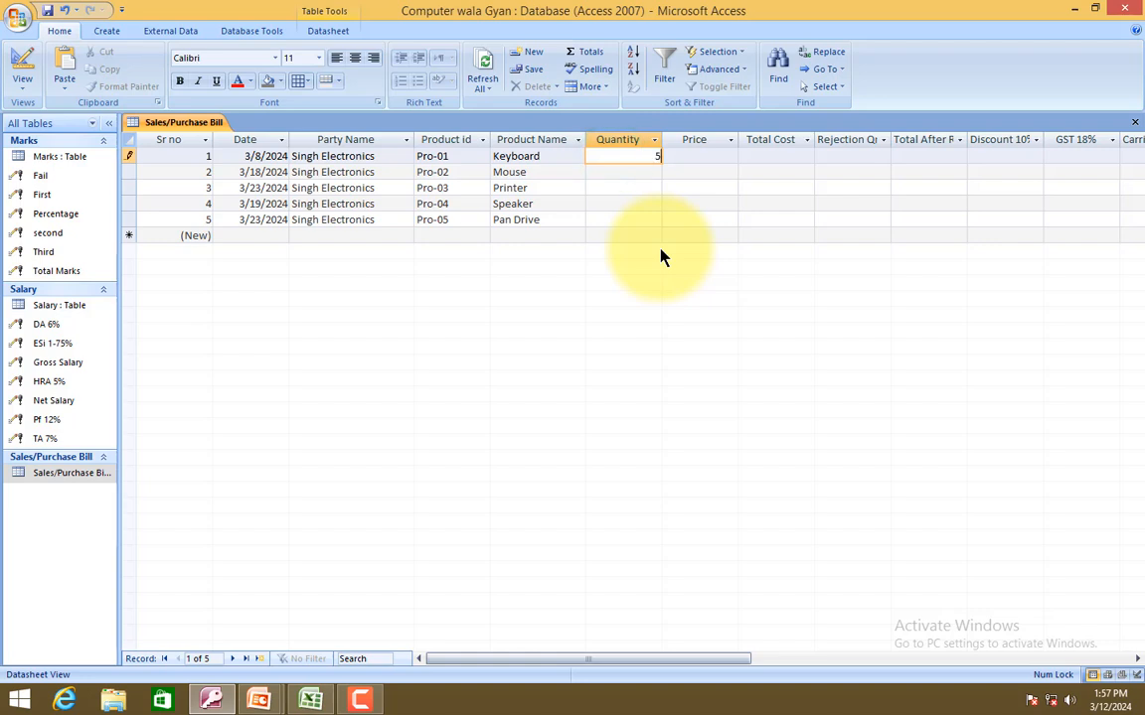
pyautogui.write('5')
pyautogui.press('Down')
pyautogui.press('Up')
pyautogui.press('Tab')
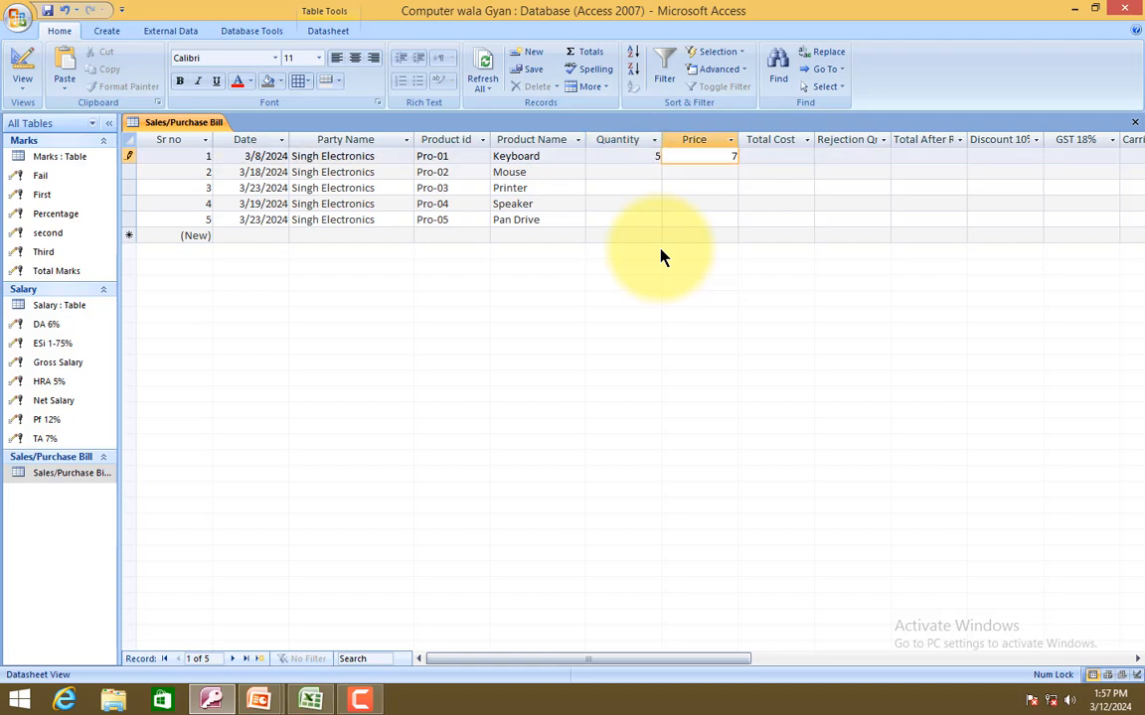
pyautogui.write('750')
# Enter quantity 2 and price 260 for the Mouse record.
pyautogui.press('Down')
pyautogui.press('Left')
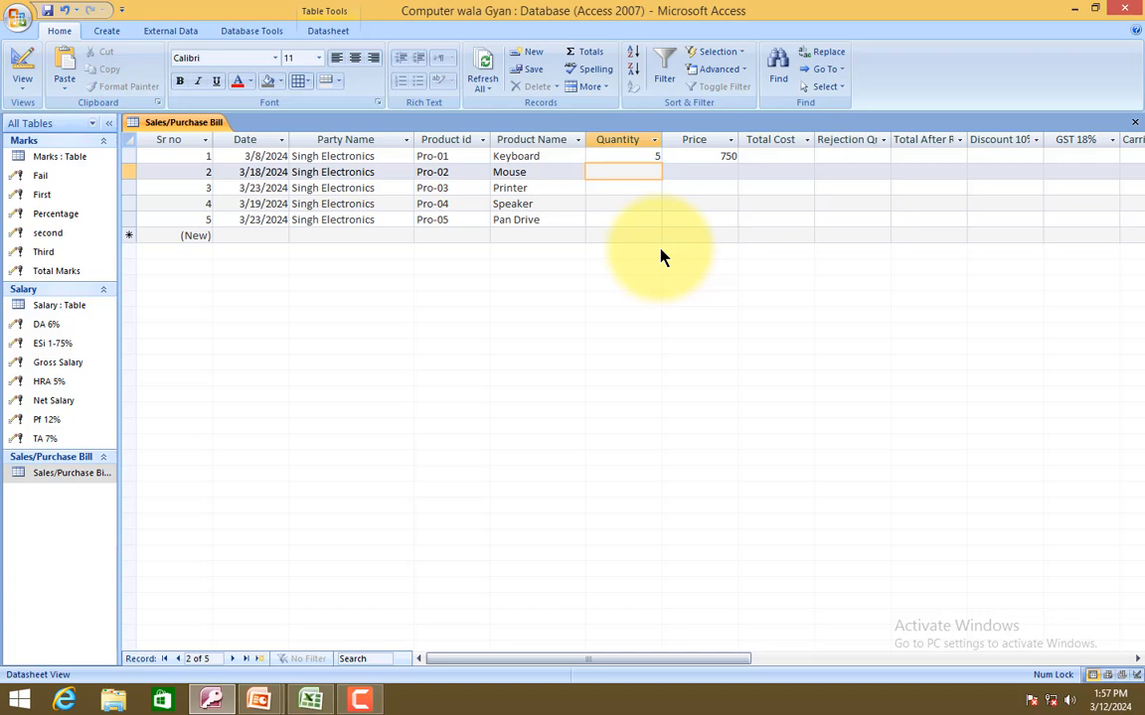
pyautogui.write('2')
pyautogui.press('Tab')
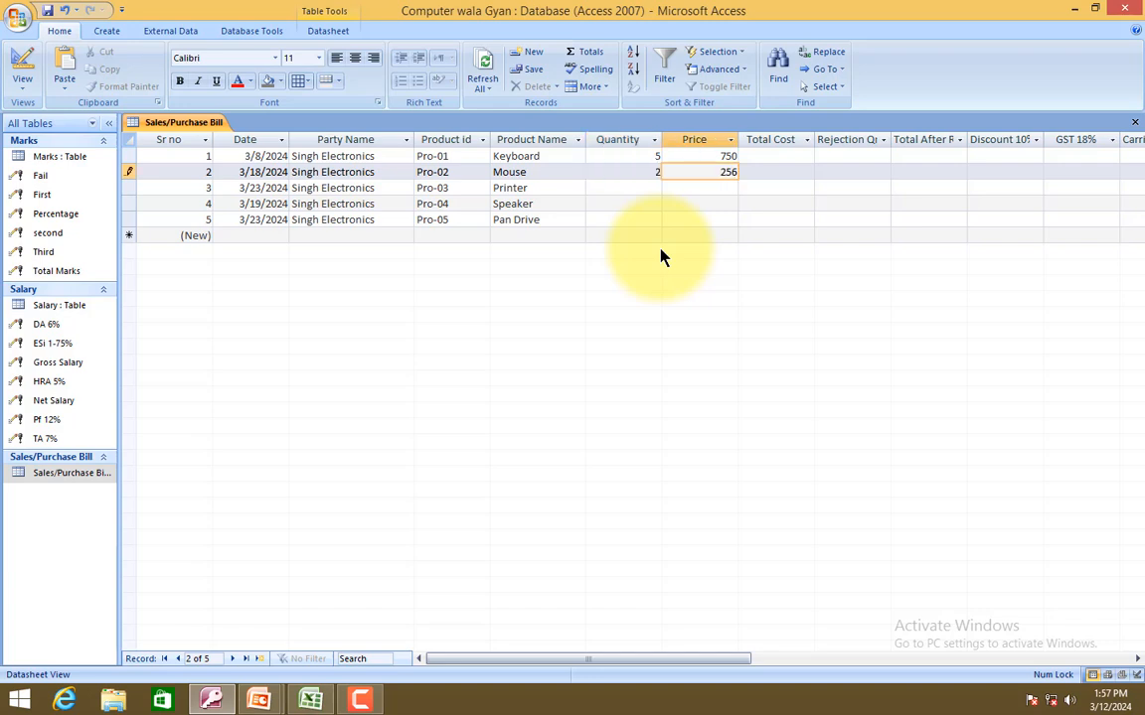
pyautogui.press('BackSpace')
pyautogui.press('BackSpace')
pyautogui.write('6')
# Enter quantity 1 and price 12500 for the Printer record.
pyautogui.press('Down')
pyautogui.press('Left')
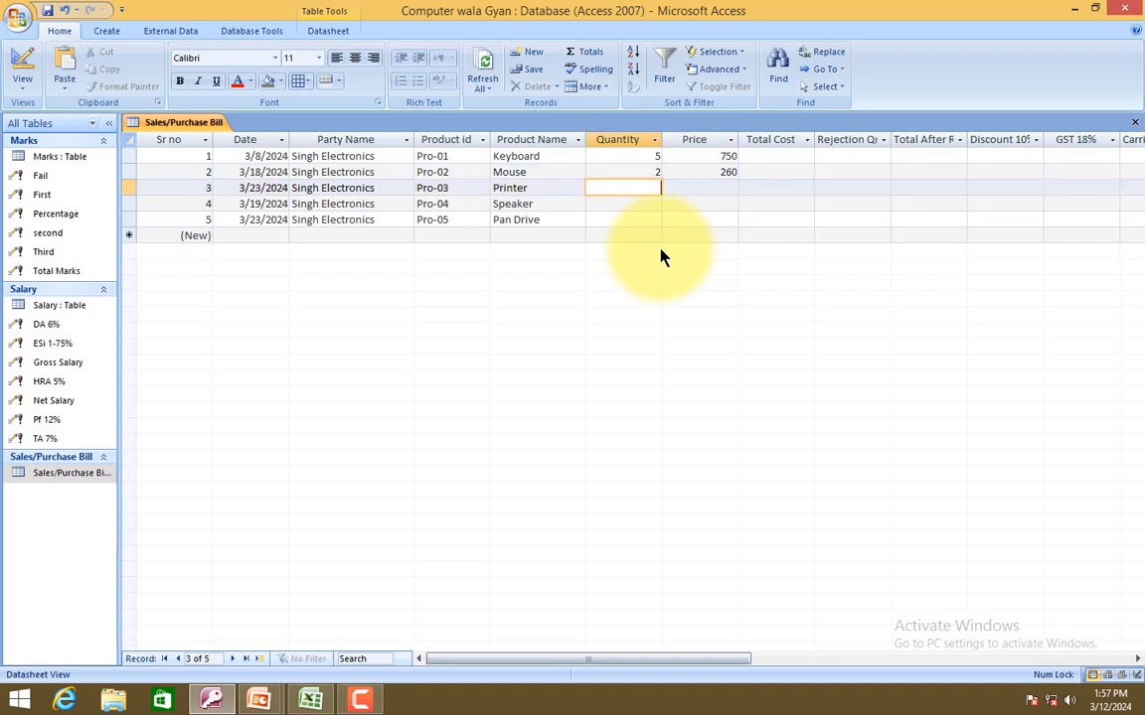
pyautogui.press('Tab')
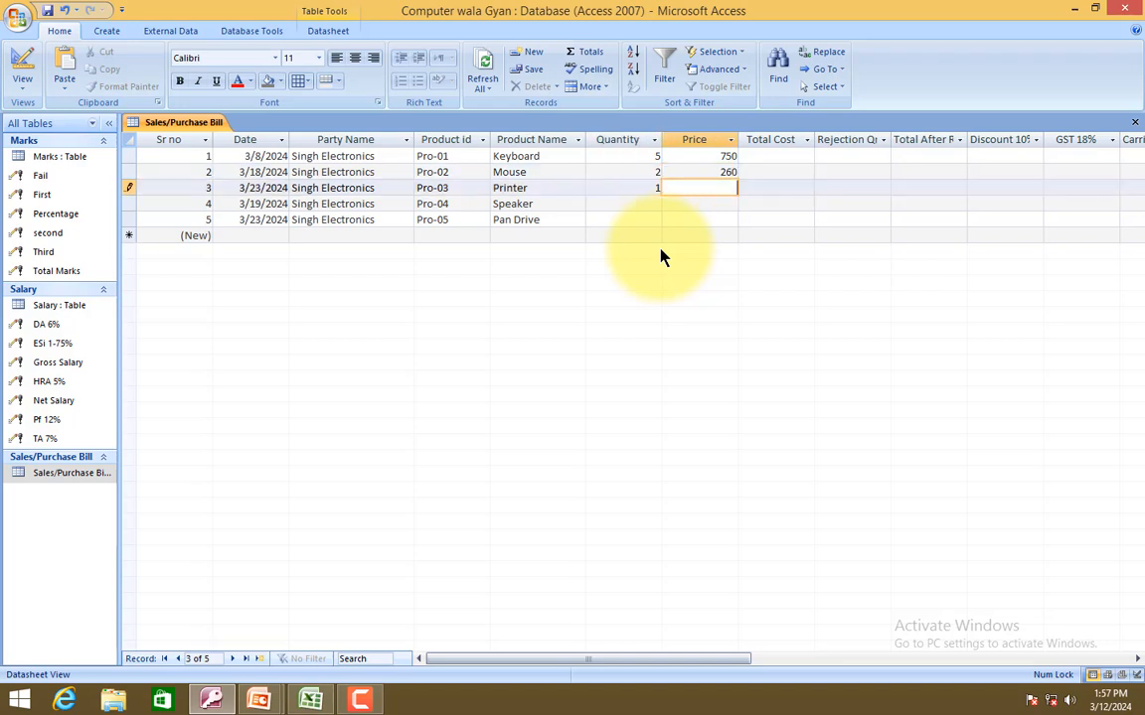
pyautogui.write('12500')
# Enter quantity 4 and price 1250 for the Speaker record.
pyautogui.press('Down')
pyautogui.press('Left')
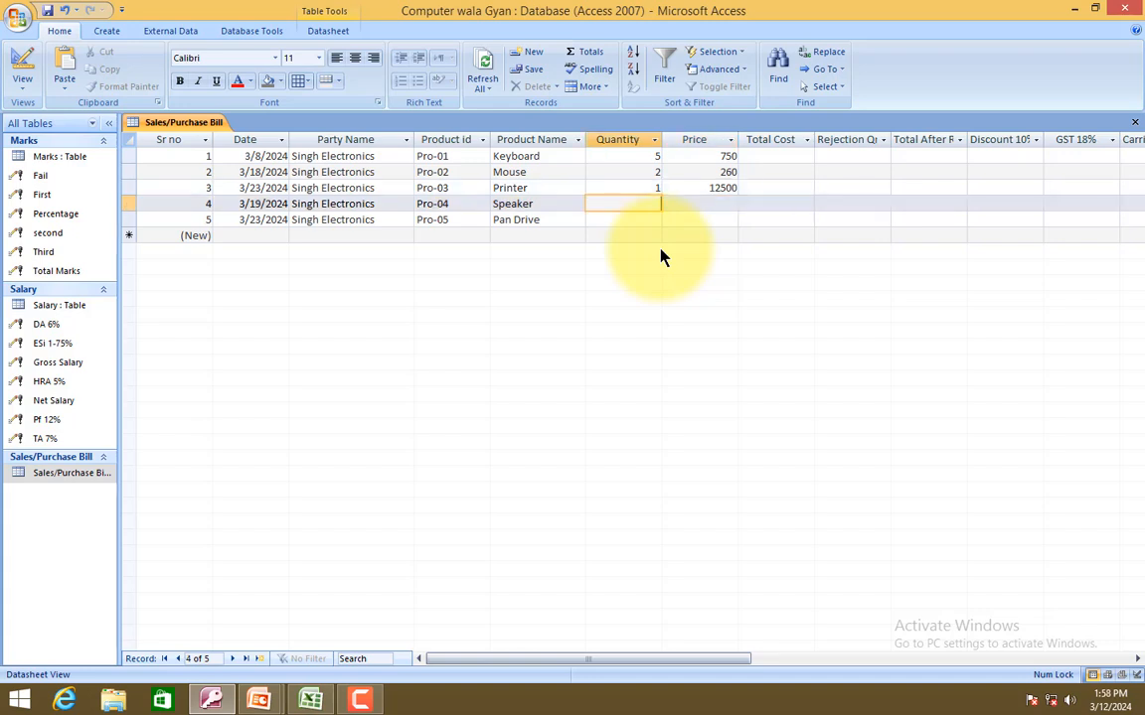
pyautogui.press('Tab')
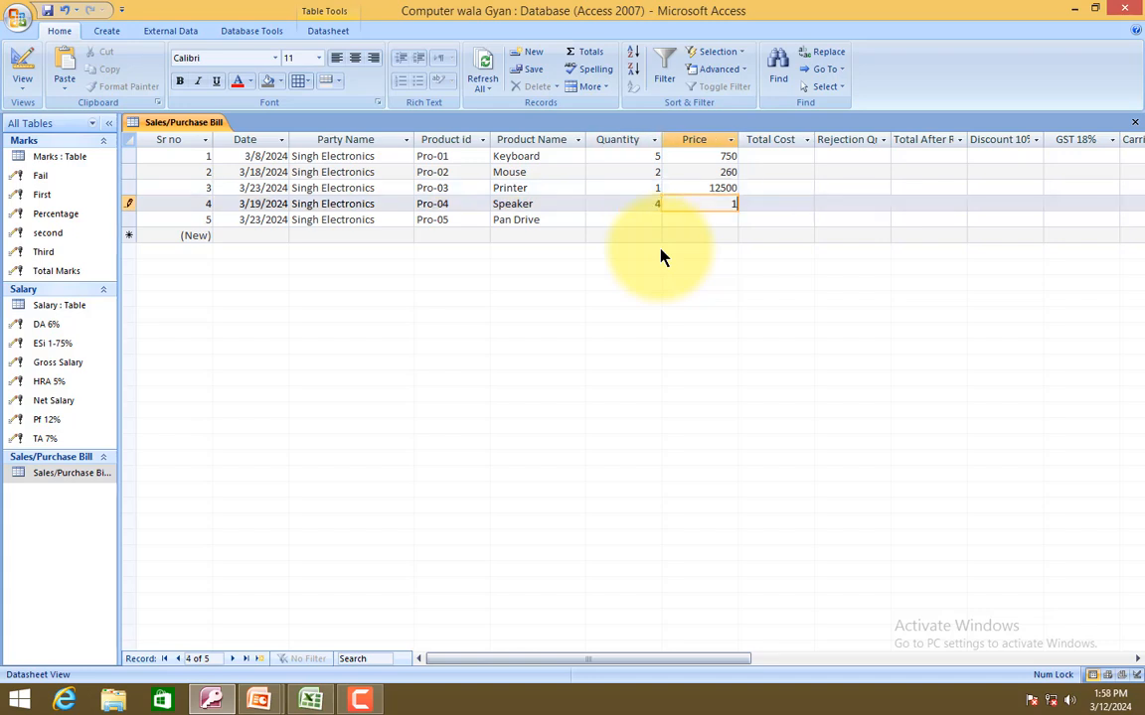
pyautogui.write('1250')
pyautogui.press('Tab')
# Enter quantity 4 and price 350 for the Pan Drive record, and return to the first record's Total Cost cell.
pyautogui.press('Down')
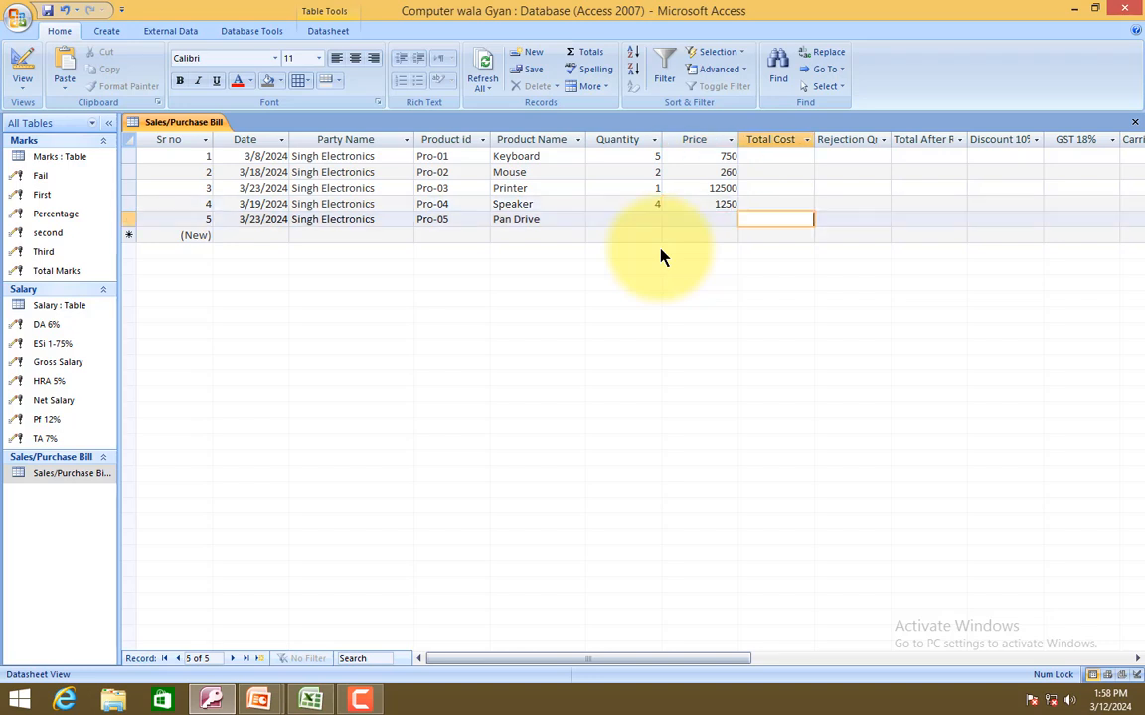
pyautogui.press('Left')
pyautogui.press('Left')
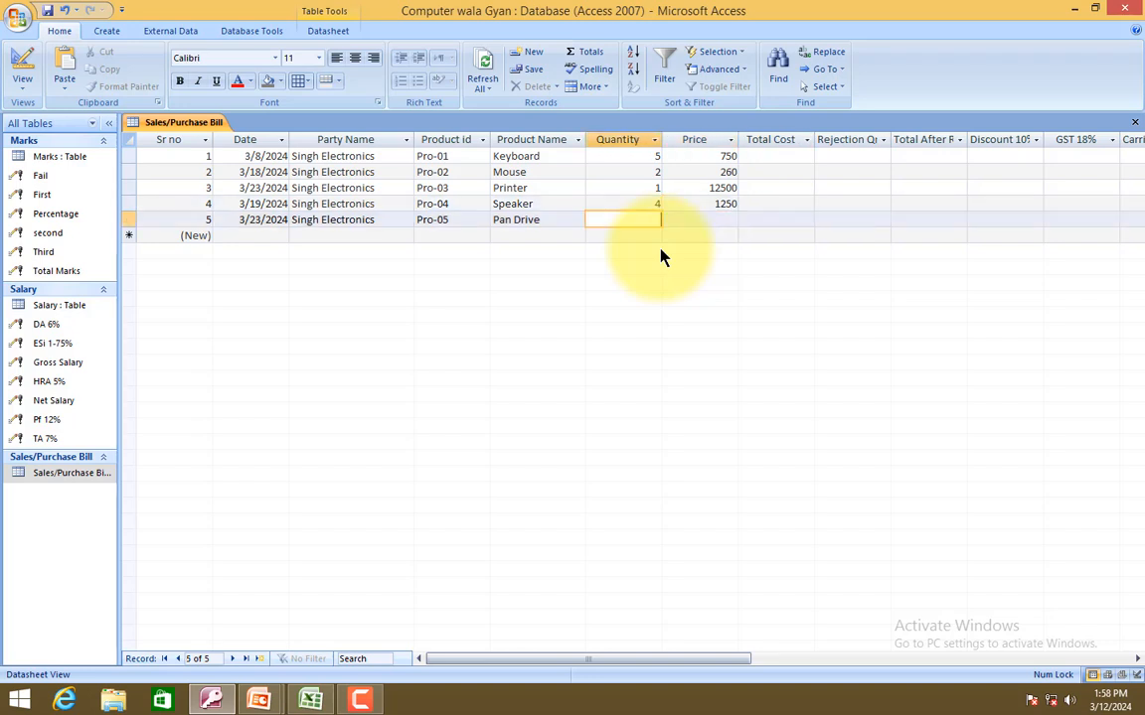
pyautogui.press('Tab')
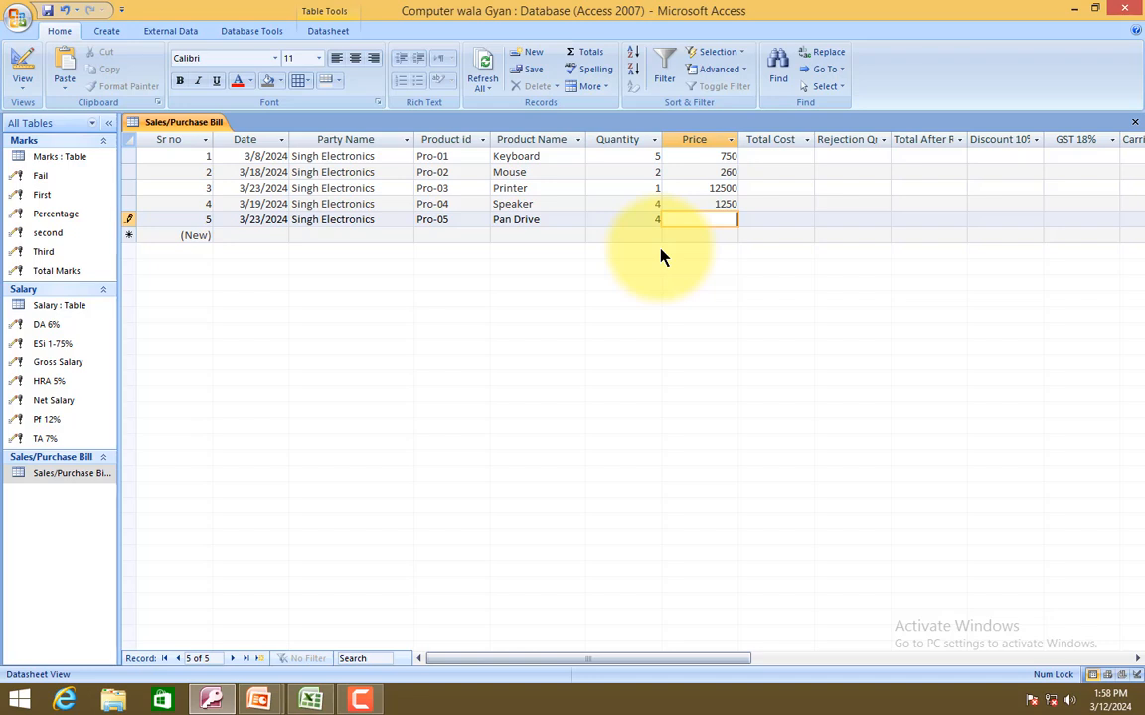
pyautogui.write('350')
pyautogui.press('Tab')
pyautogui.press('Up')
pyautogui.press('Up')
pyautogui.press('Up')
pyautogui.press('Up')
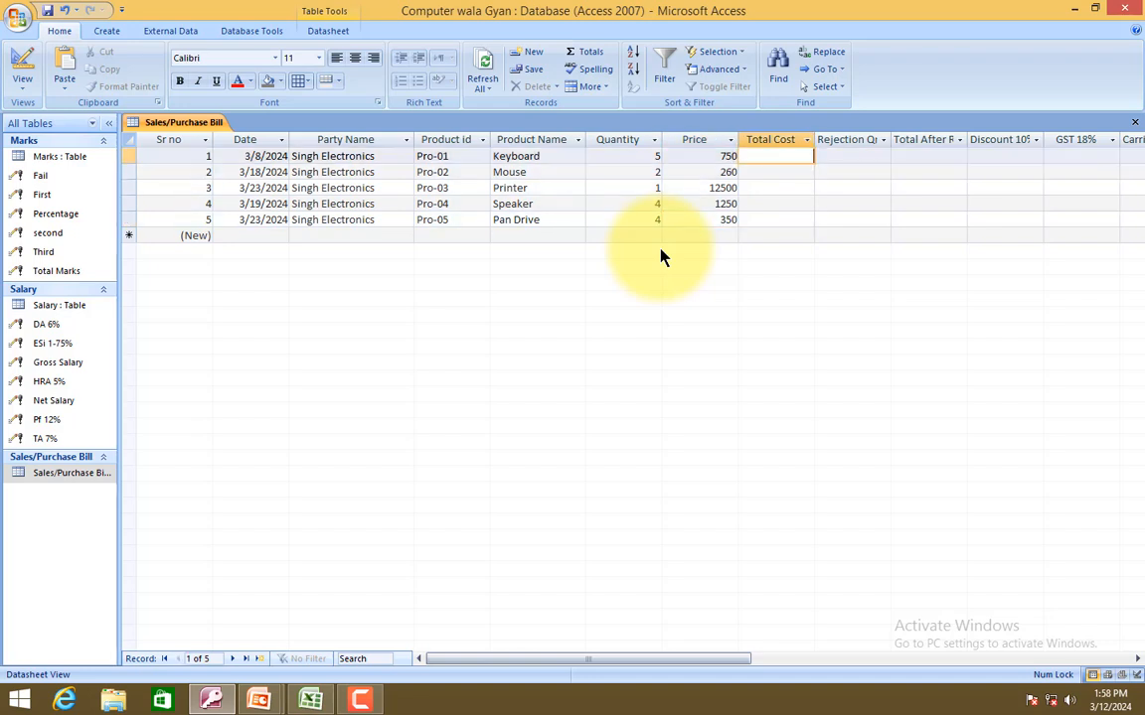
# Widen the Rejection Qnty, Total After Rejection and Discount 10% columns of the Sales/Purchase Bill table.
pyautogui.moveTo(890, 139); pyautogui.dragTo(911, 186)
pyautogui.moveTo(702, 659); pyautogui.dragTo(729, 659)
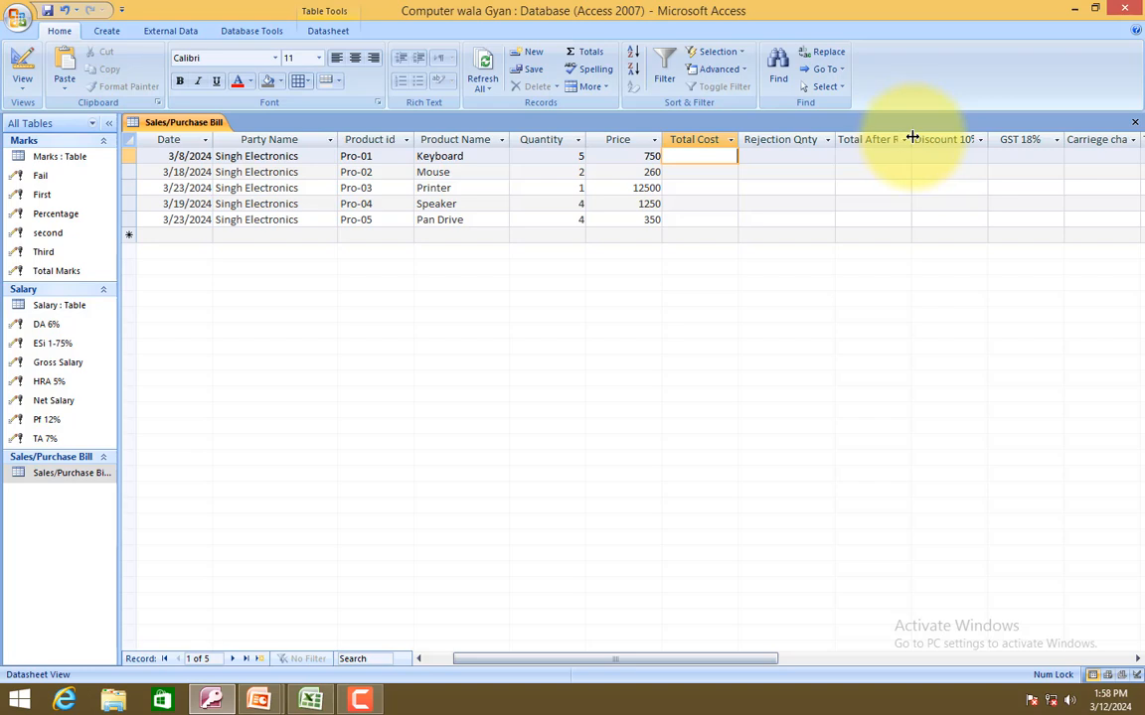
pyautogui.moveTo(912, 139)
pyautogui.mouseDown()
pyautogui.moveTo(924, 141)
pyautogui.moveTo(926, 164)
pyautogui.moveTo(929, 135)
pyautogui.mouseUp()
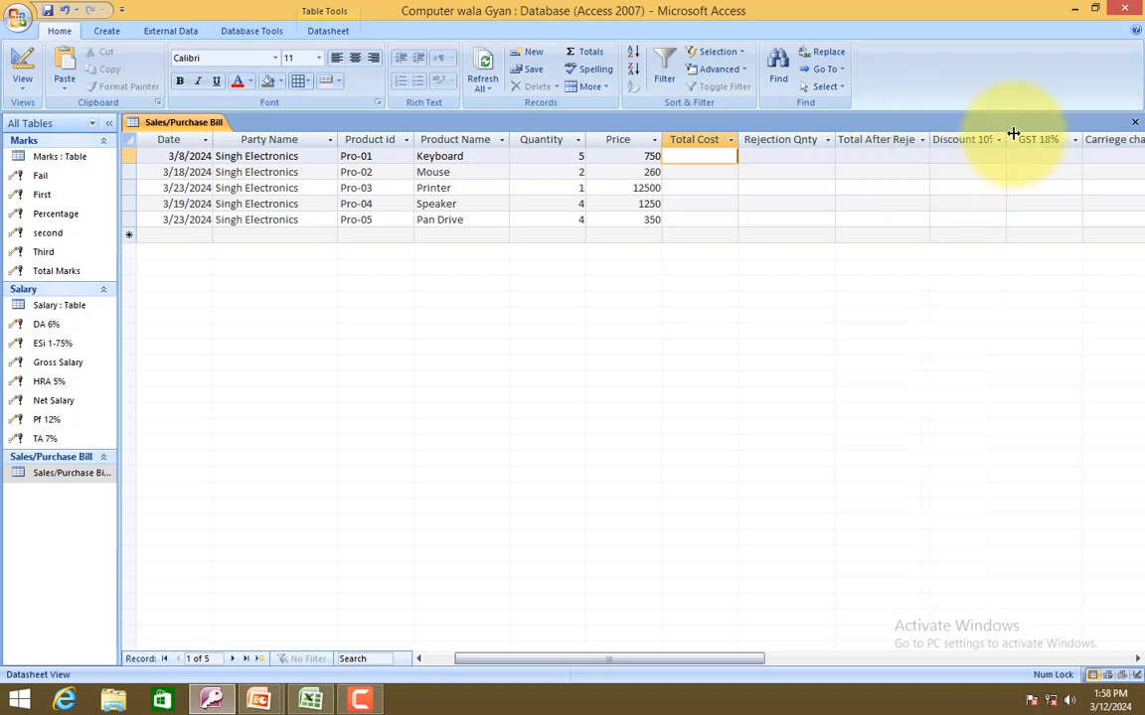
pyautogui.moveTo(1009, 136); pyautogui.dragTo(1011, 136)
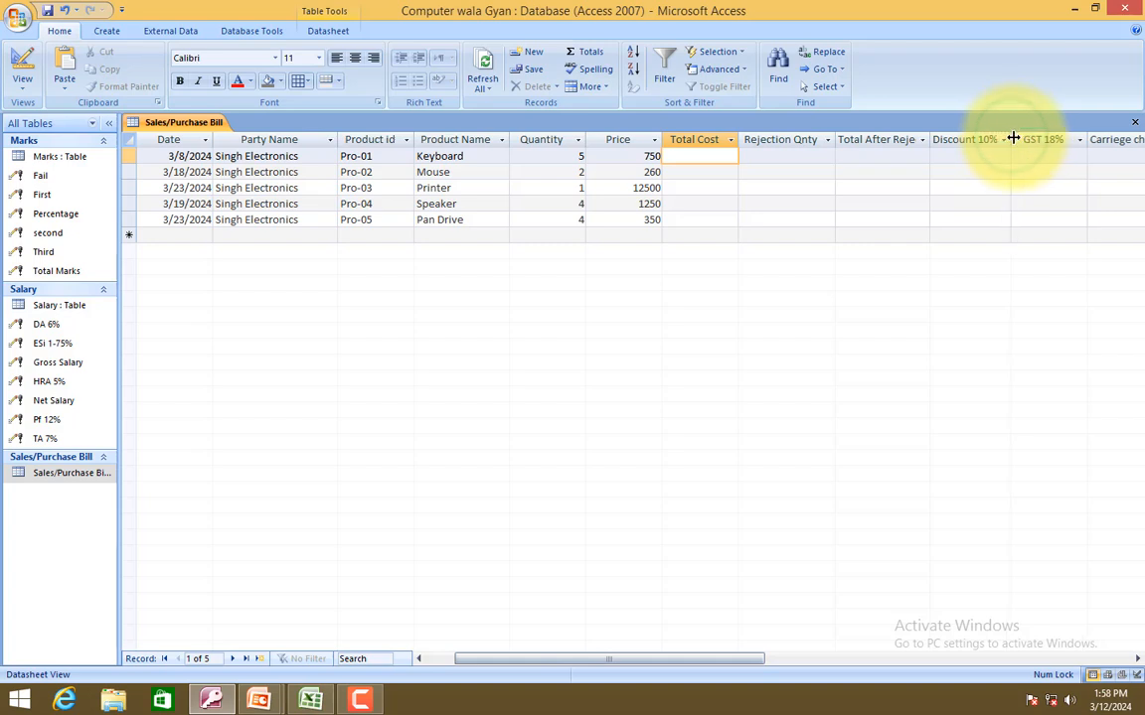
# Fill the Rejection Qnty column with 1, 0, 0, 1 and 2 for the five records from Keyboard to Pan Drive.
pyautogui.click(777, 155)
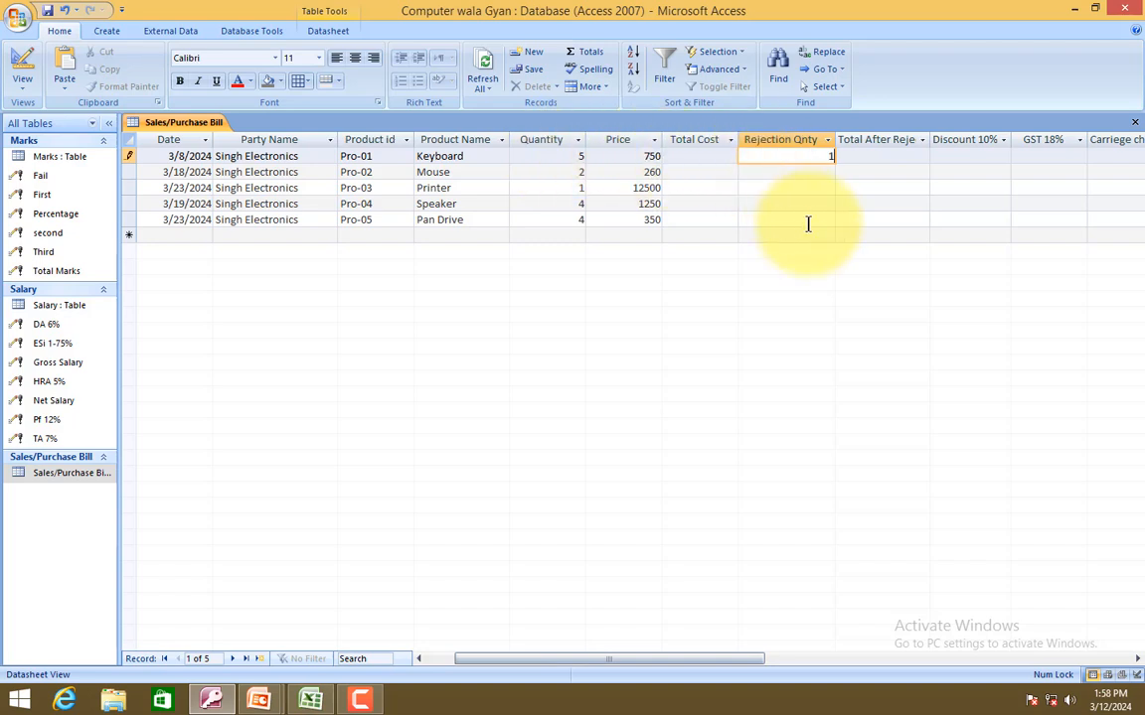
pyautogui.write('1')
pyautogui.press('Down')
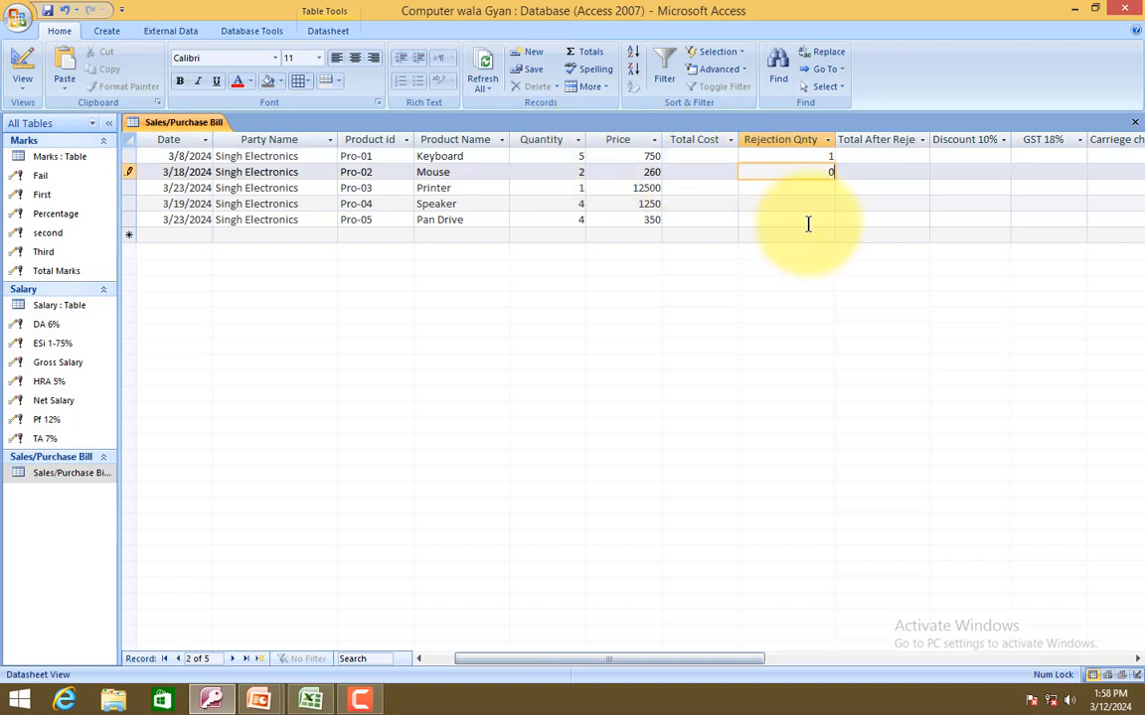
pyautogui.write('0')
pyautogui.press('Down')
pyautogui.write('0')
pyautogui.press('Down')
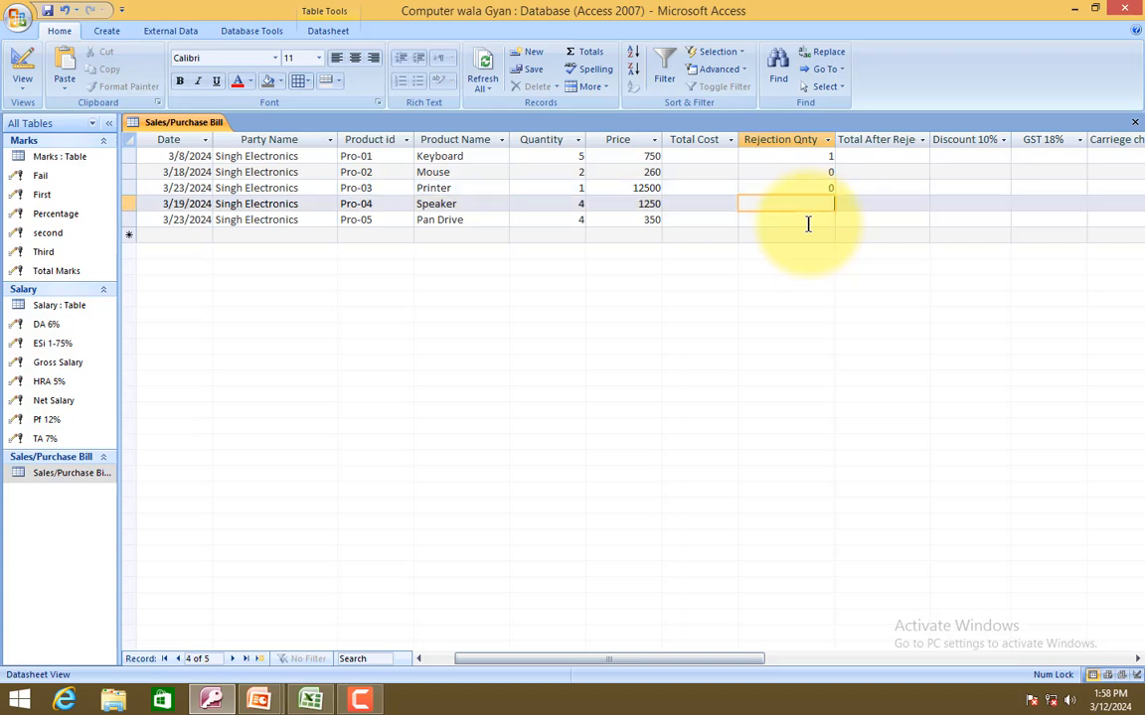
pyautogui.press('Down')
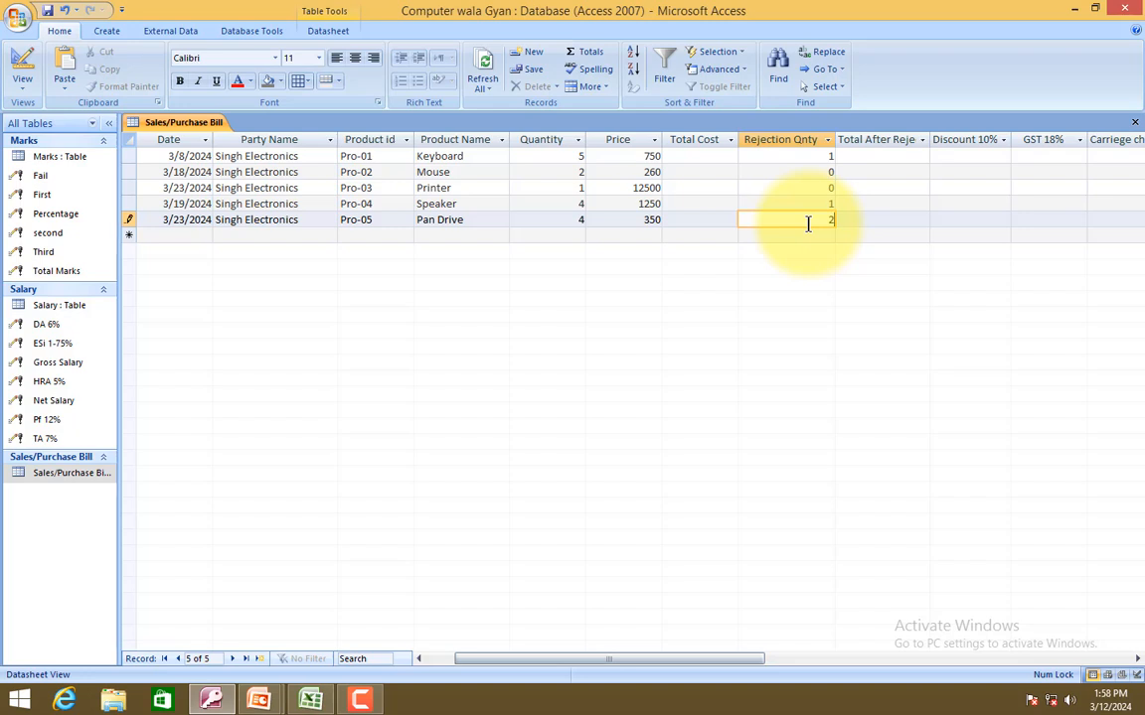
pyautogui.click(711, 159)
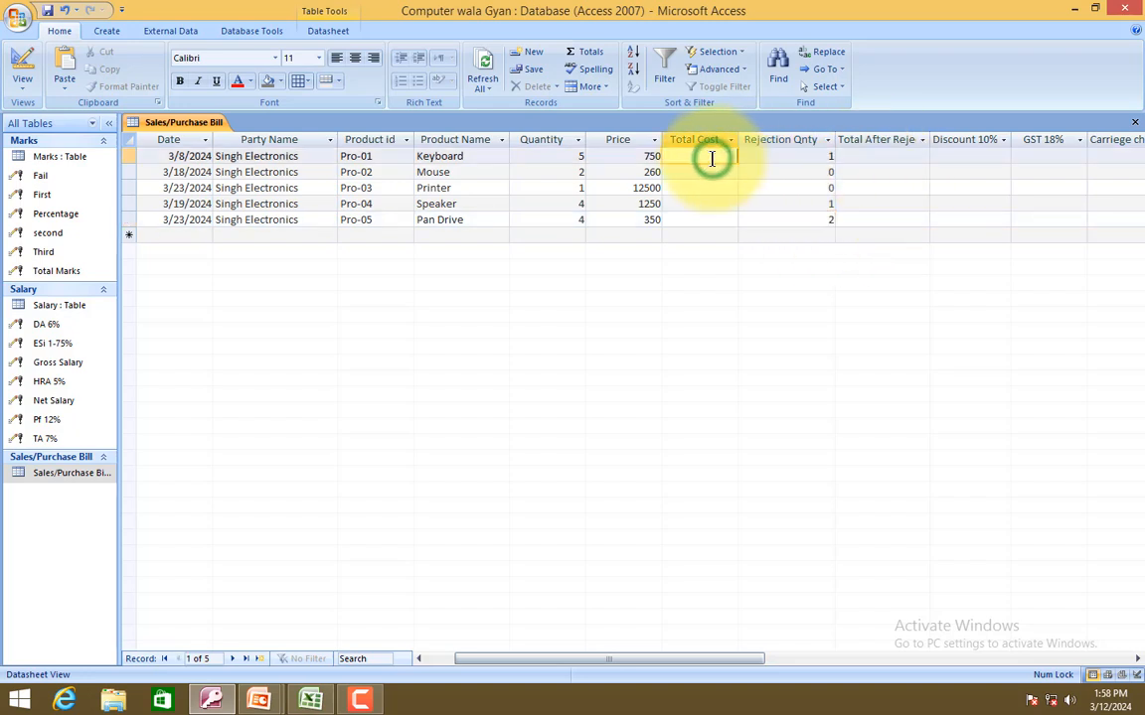
# Widen the Total After Rejection, GST 18%, Carriege charge and Total Pay/Receive columns, and close the table with its layout saved.
pyautogui.click(904, 156)
pyautogui.moveTo(931, 140); pyautogui.dragTo(946, 140)
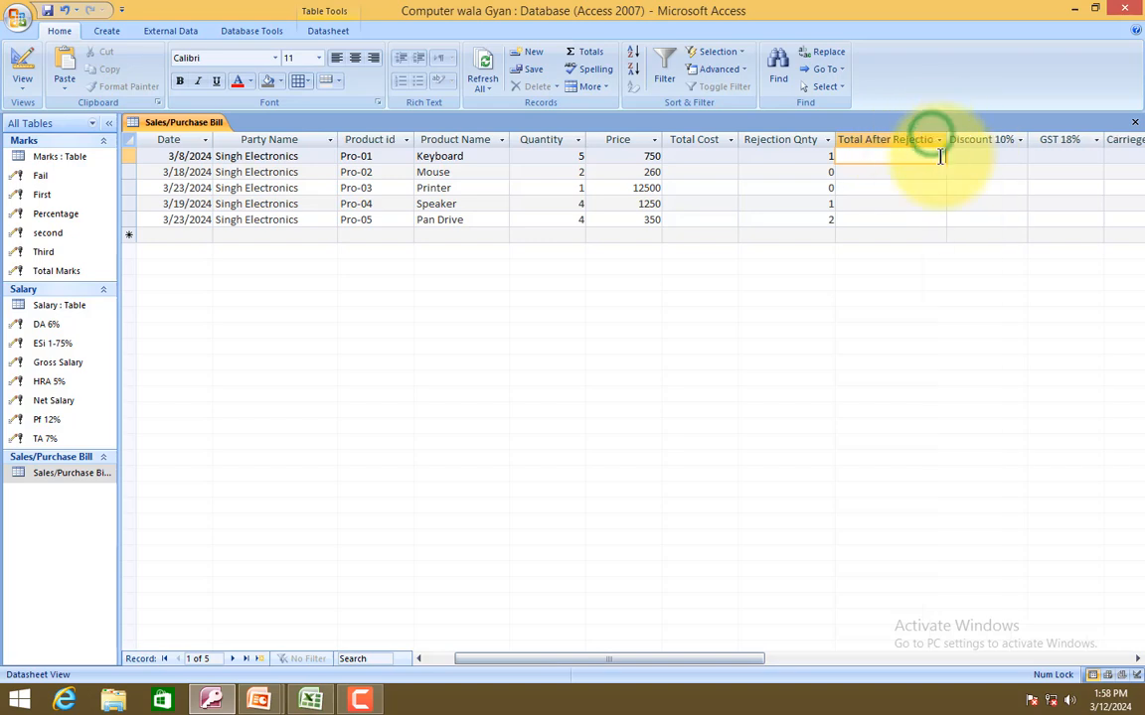
pyautogui.moveTo(713, 666); pyautogui.dragTo(774, 669)
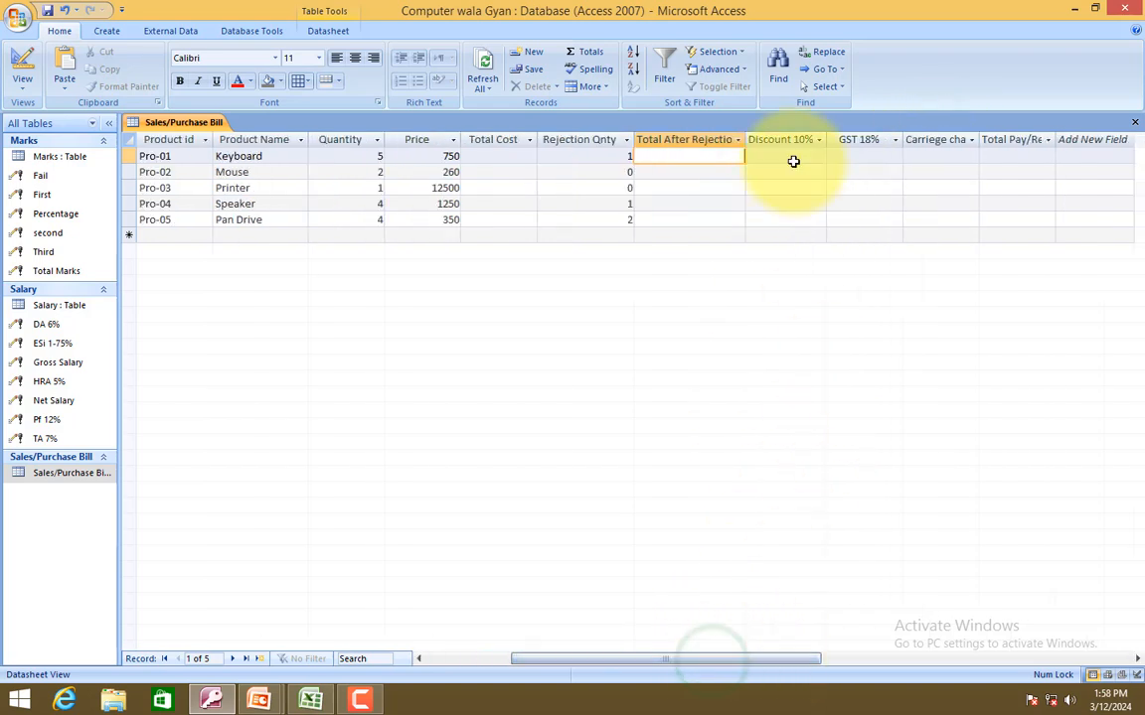
pyautogui.moveTo(755, 136); pyautogui.dragTo(756, 136)
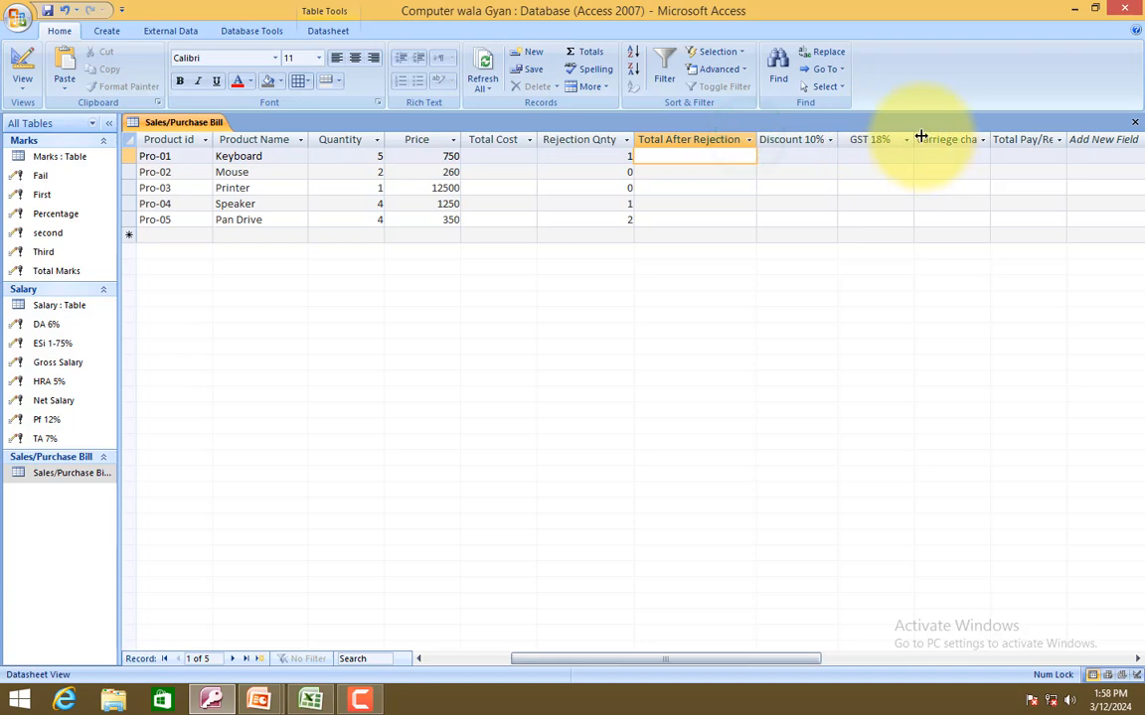
pyautogui.moveTo(919, 133); pyautogui.dragTo(917, 137)
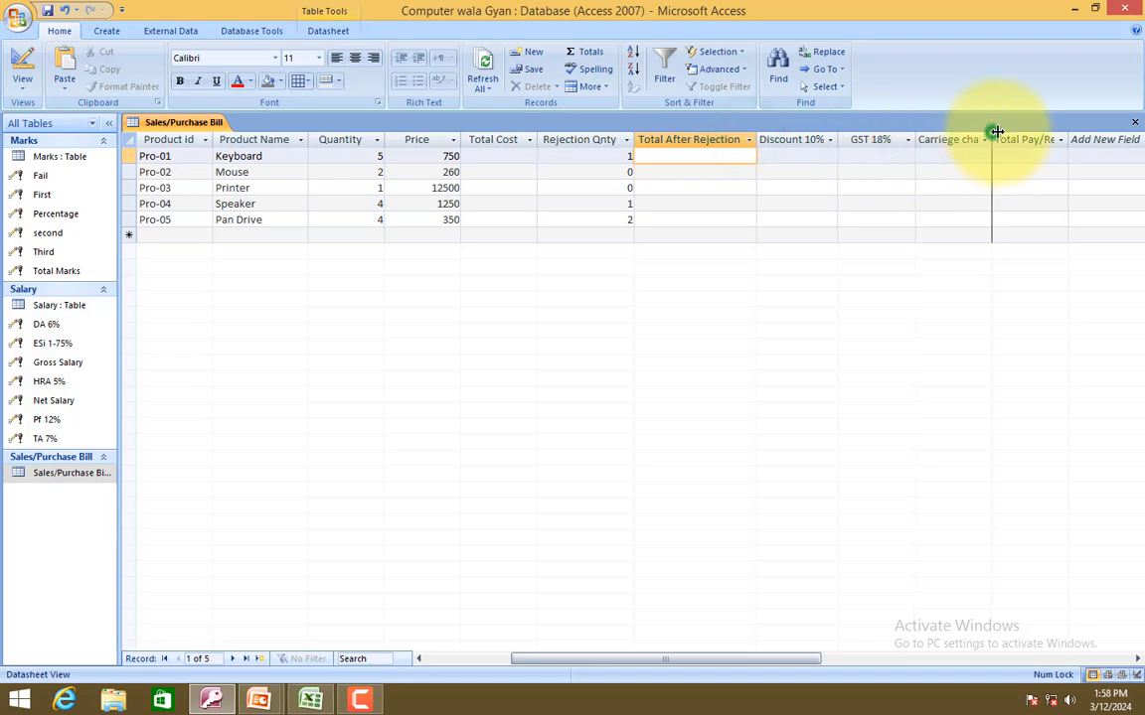
pyautogui.moveTo(996, 132); pyautogui.dragTo(1015, 132)
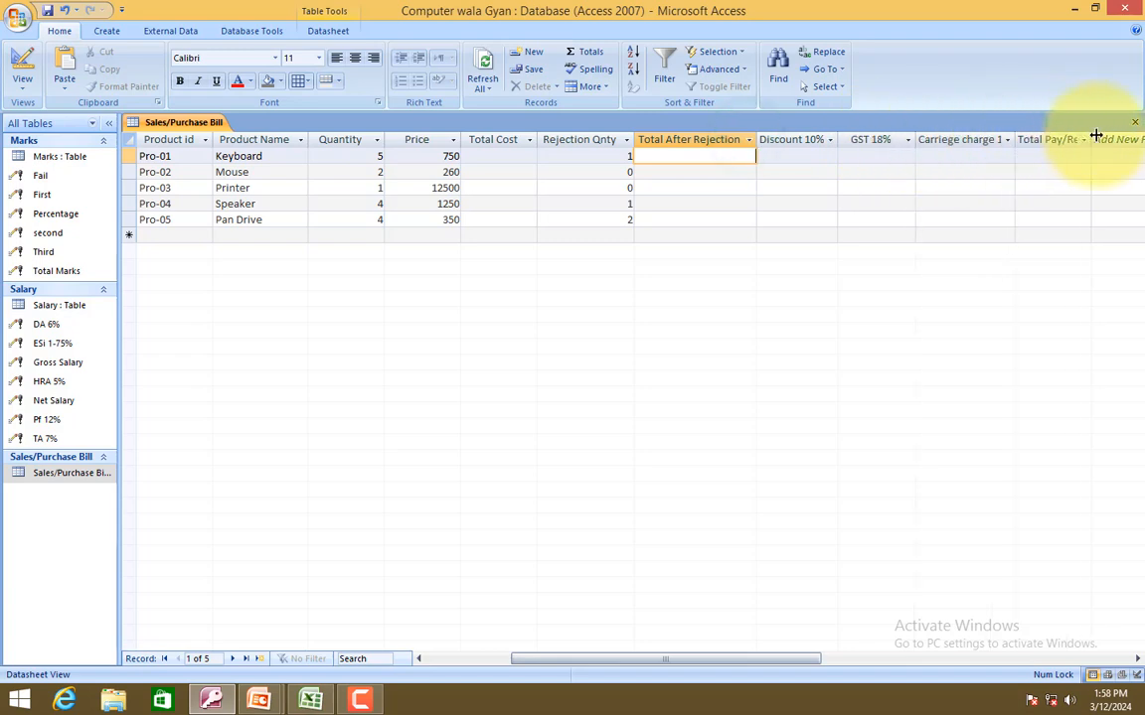
pyautogui.moveTo(1095, 135); pyautogui.dragTo(1117, 136)
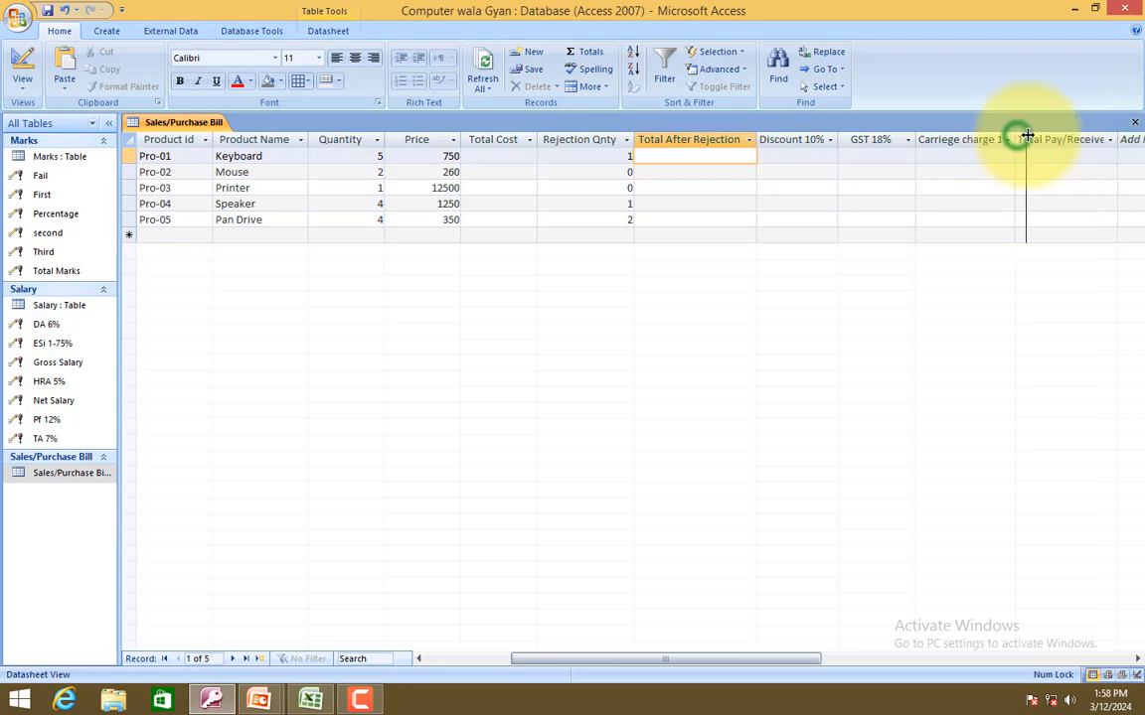
pyautogui.moveTo(1026, 134); pyautogui.dragTo(1027, 134)
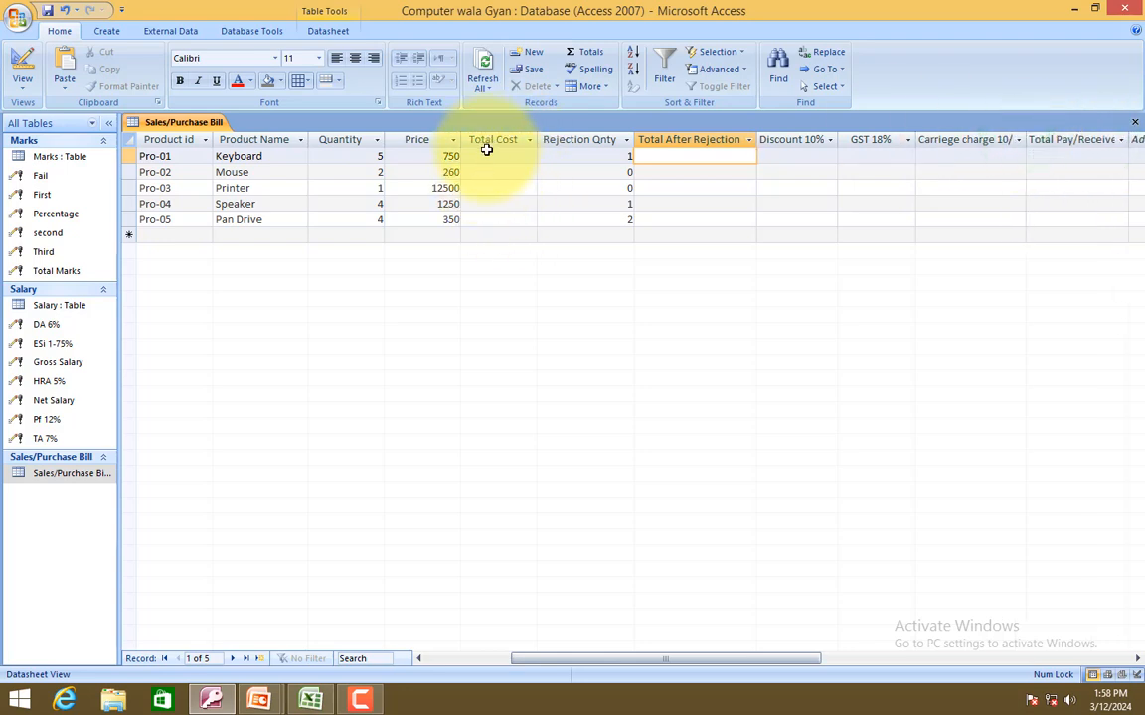
pyautogui.click(1134, 122)
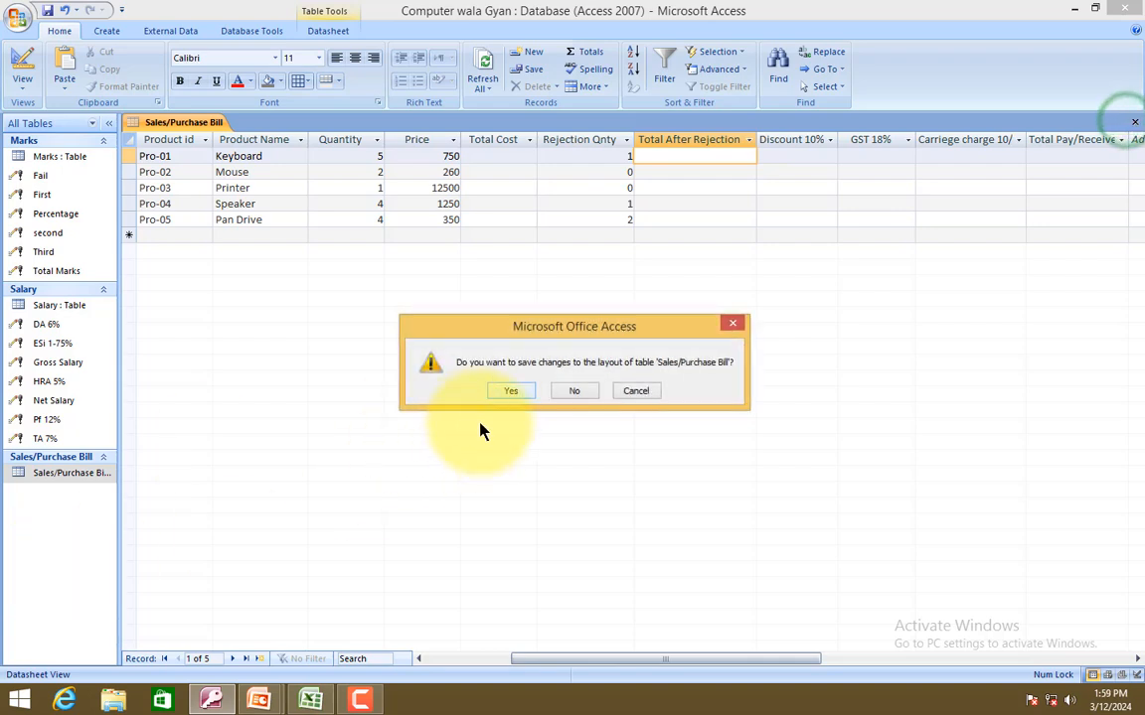
pyautogui.click(514, 393)
# Create a new query in design view and add the Sales/Purchase Bill table to it.
pyautogui.click(103, 32)
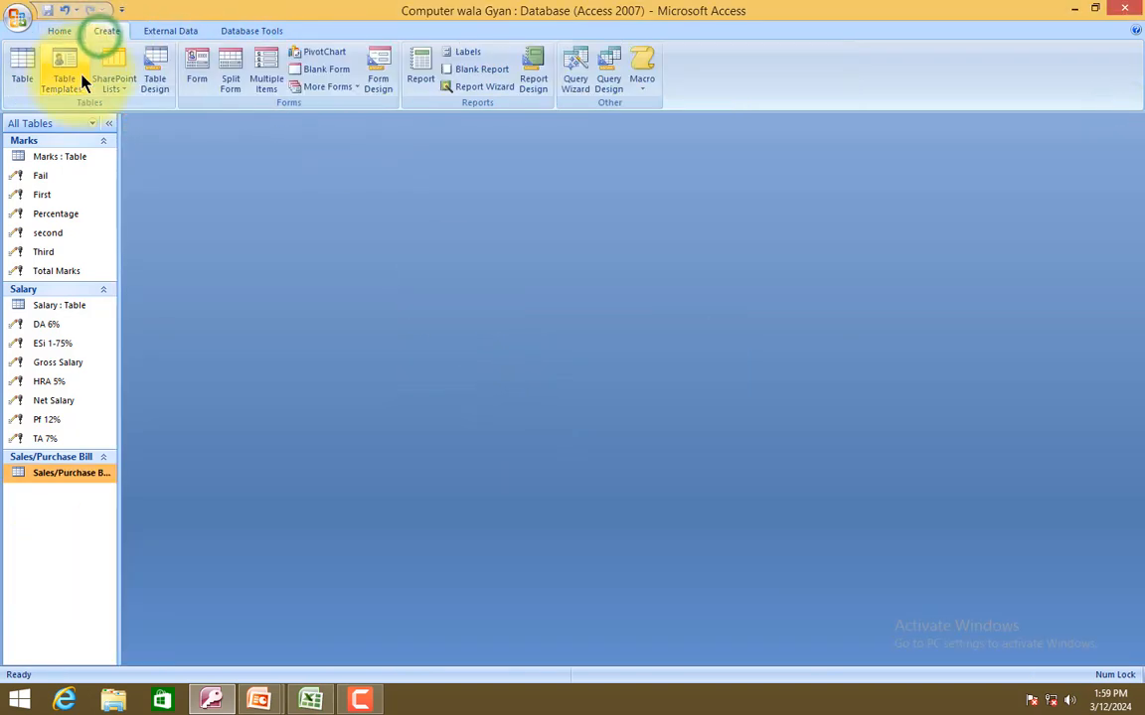
pyautogui.click(624, 79)
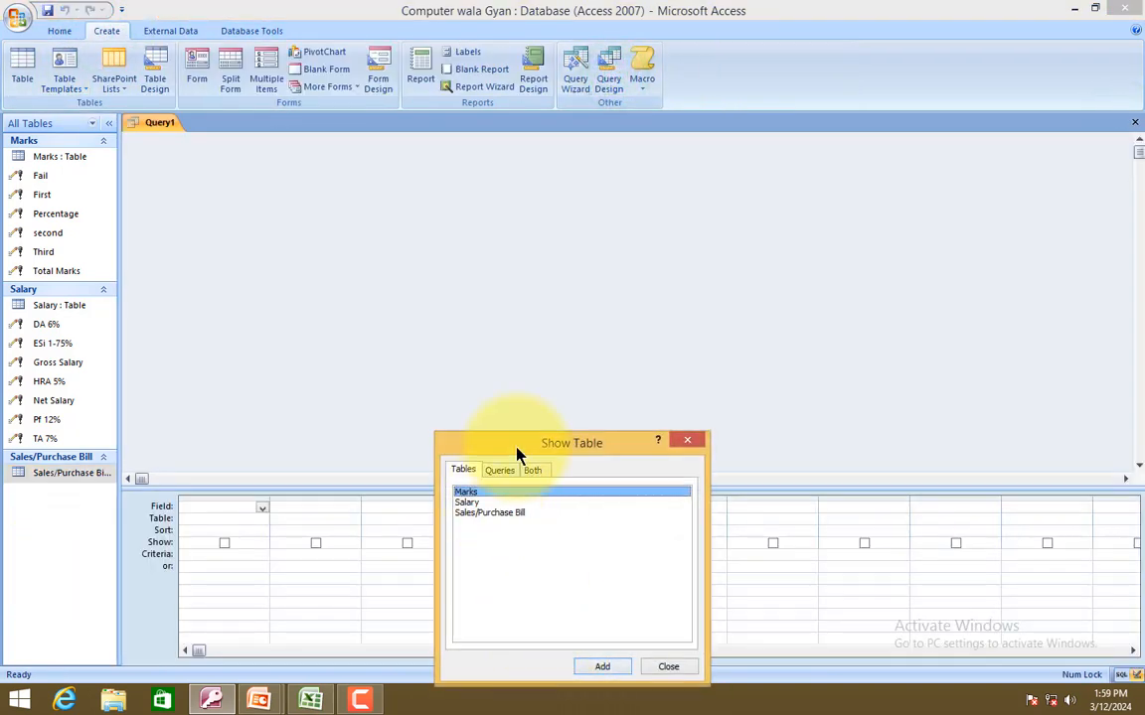
pyautogui.moveTo(516, 445); pyautogui.dragTo(502, 202)
pyautogui.click(485, 270)
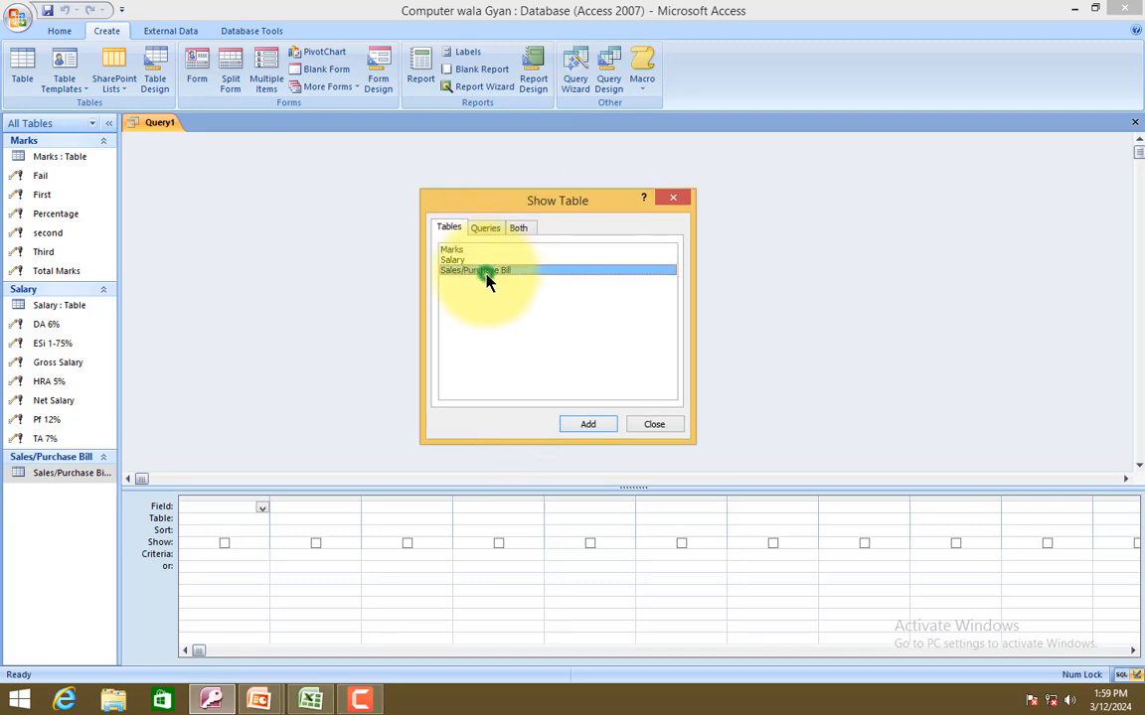
pyautogui.click(585, 426)
pyautogui.click(656, 429)
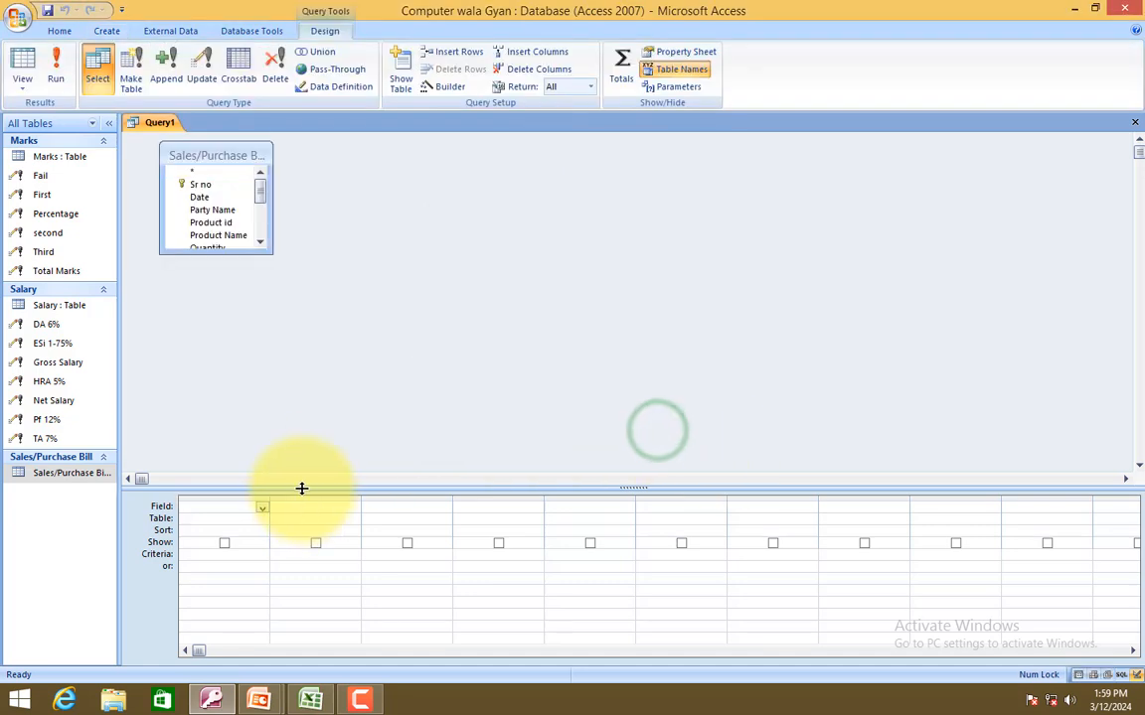
# Enlarge the query design grid, choose Total Cost as the field and convert the query to an update query.
pyautogui.moveTo(302, 488); pyautogui.dragTo(303, 310)
pyautogui.click(261, 328)
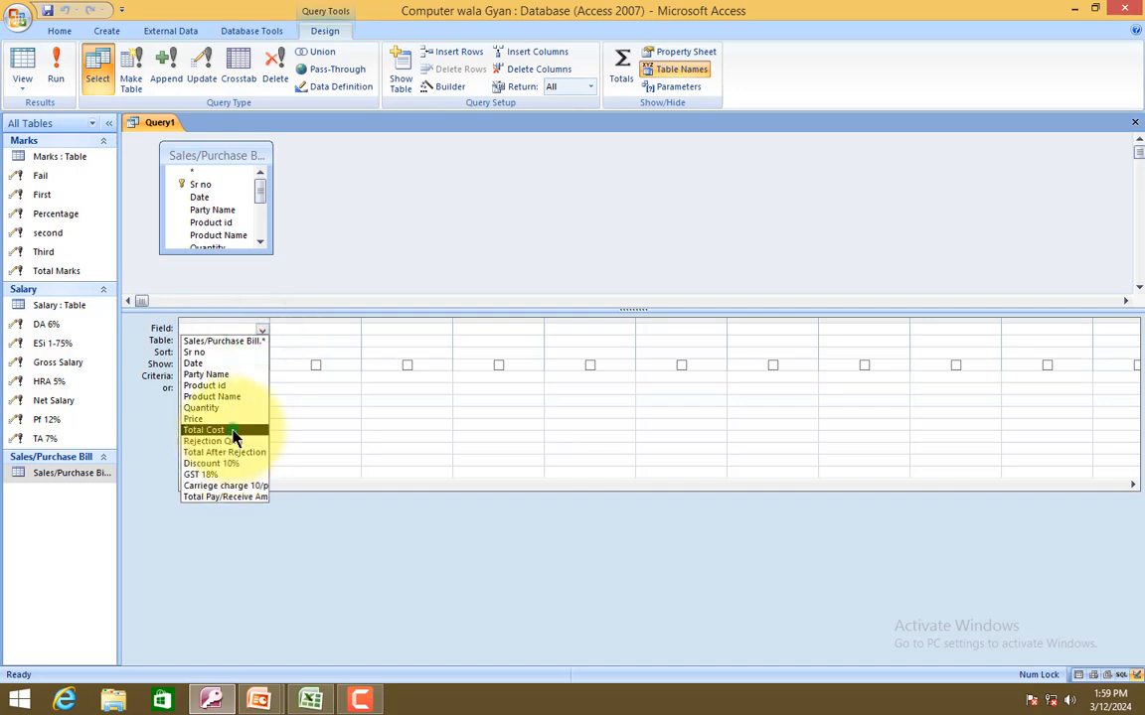
pyautogui.click(233, 430)
pyautogui.click(201, 71)
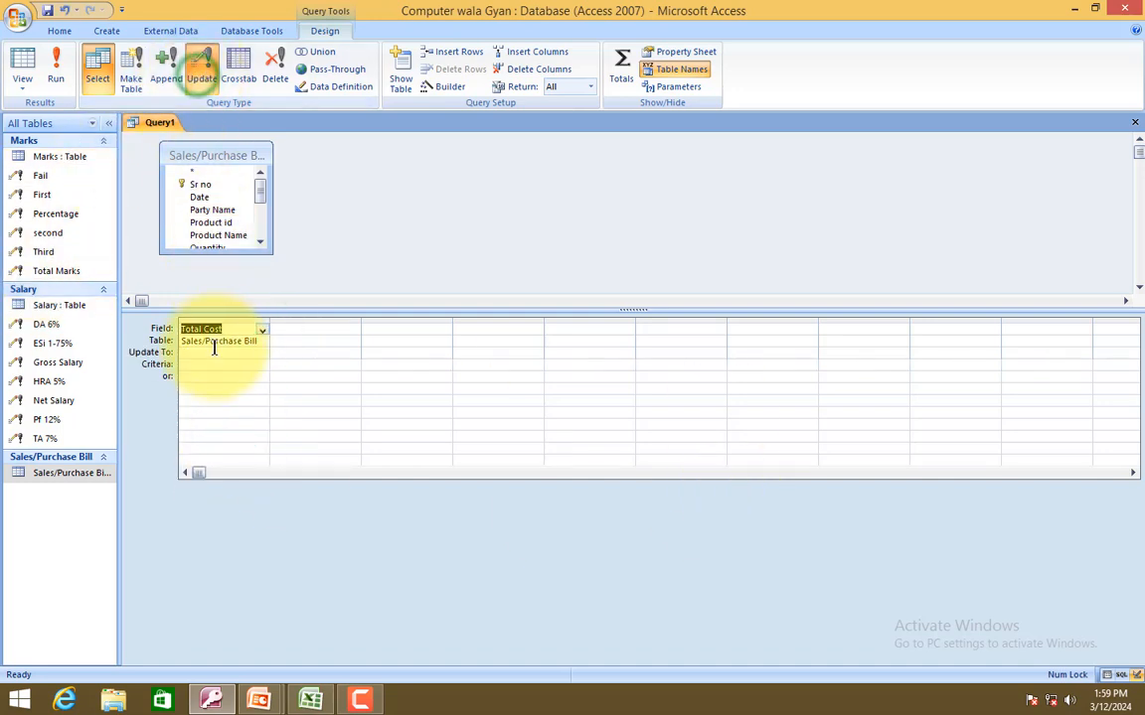
# Build the Update To expression for Total Cost that multiplies the Sales/Purchase Bill table's Quantity by its Price.
pyautogui.click(212, 354)
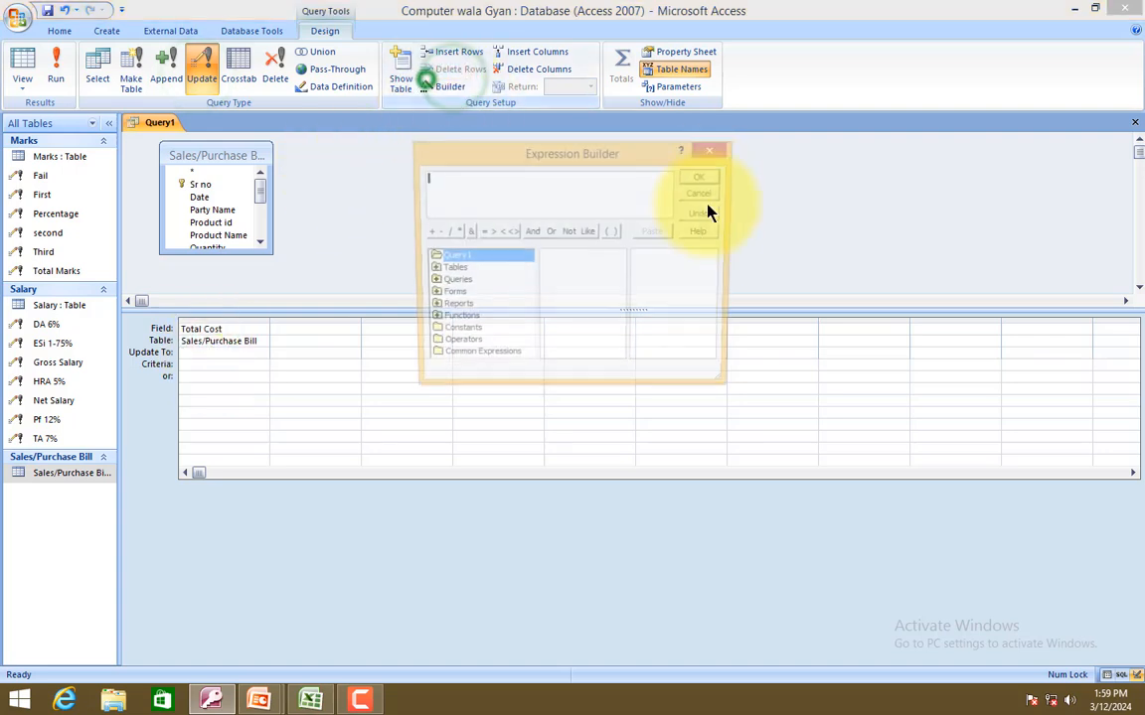
pyautogui.doubleClick(467, 271)
pyautogui.click(477, 307)
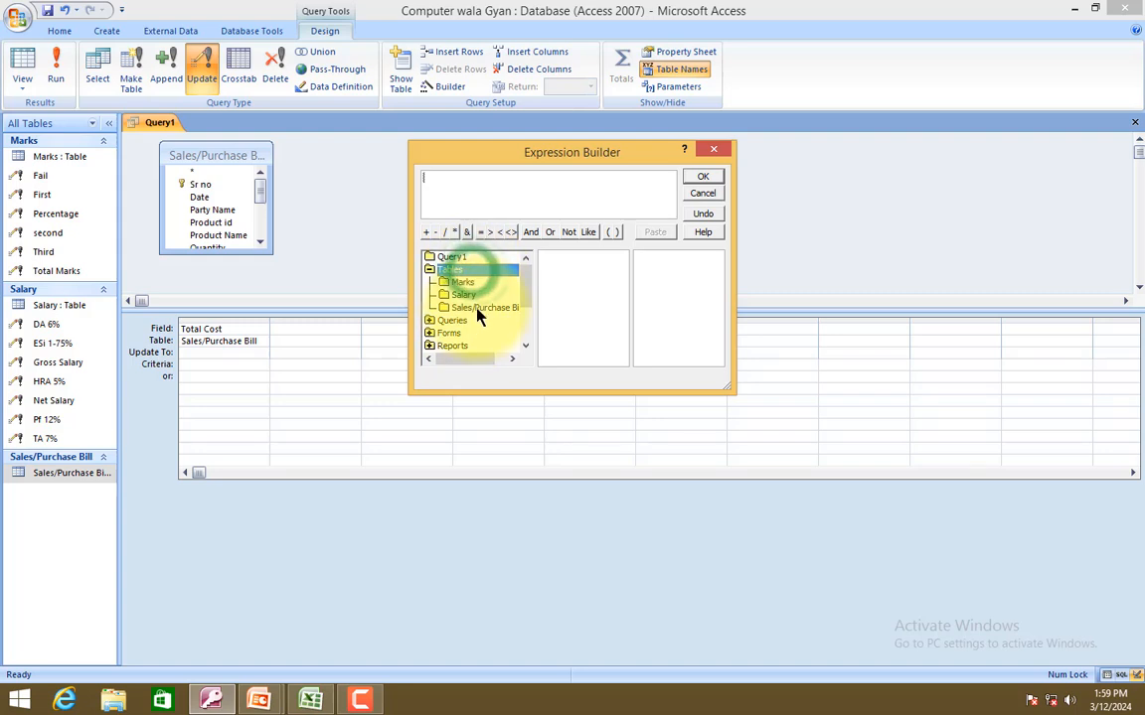
pyautogui.click(557, 309)
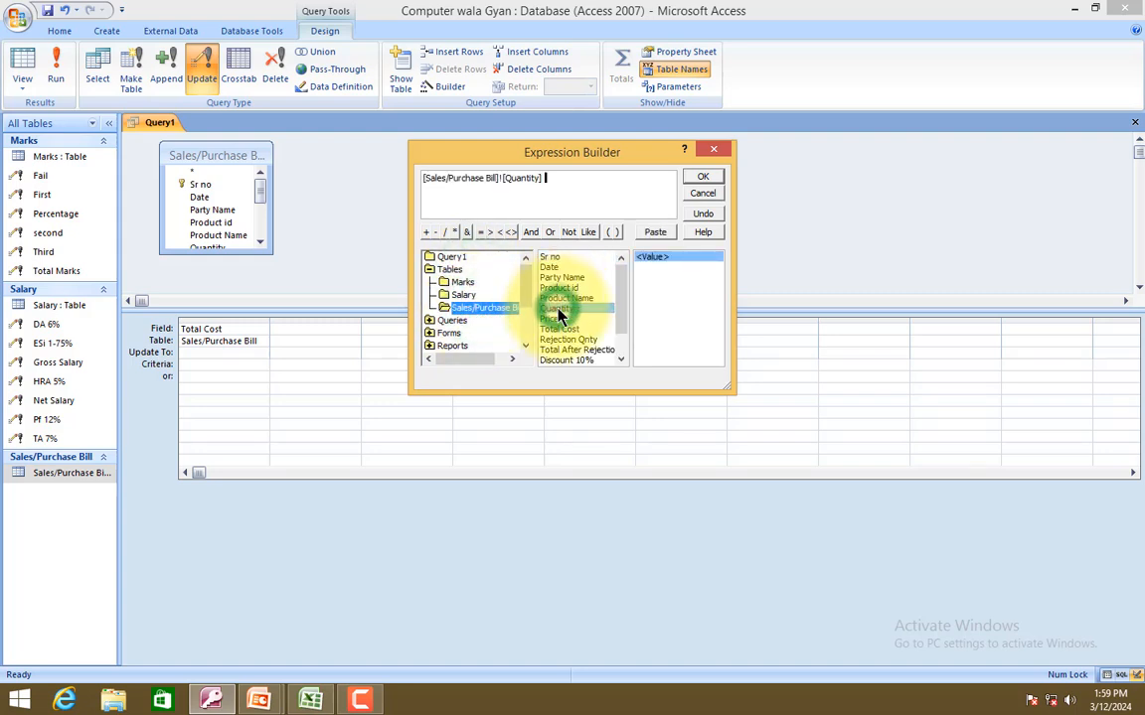
pyautogui.write('*')
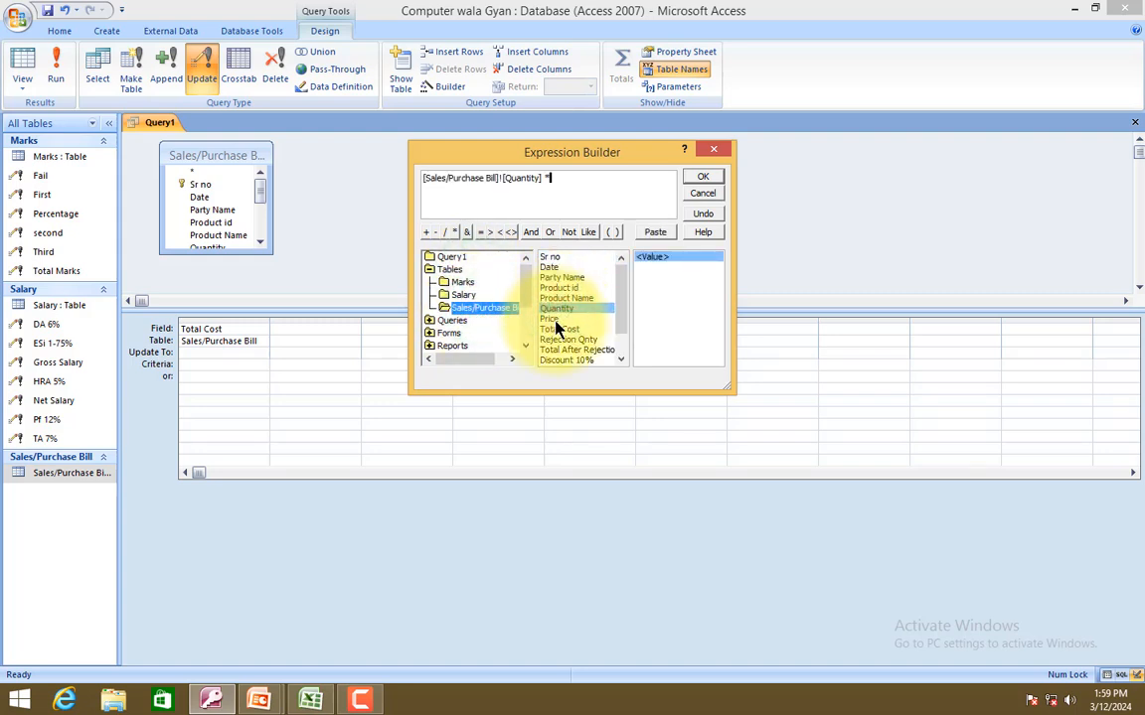
pyautogui.doubleClick(553, 320)
pyautogui.click(699, 176)
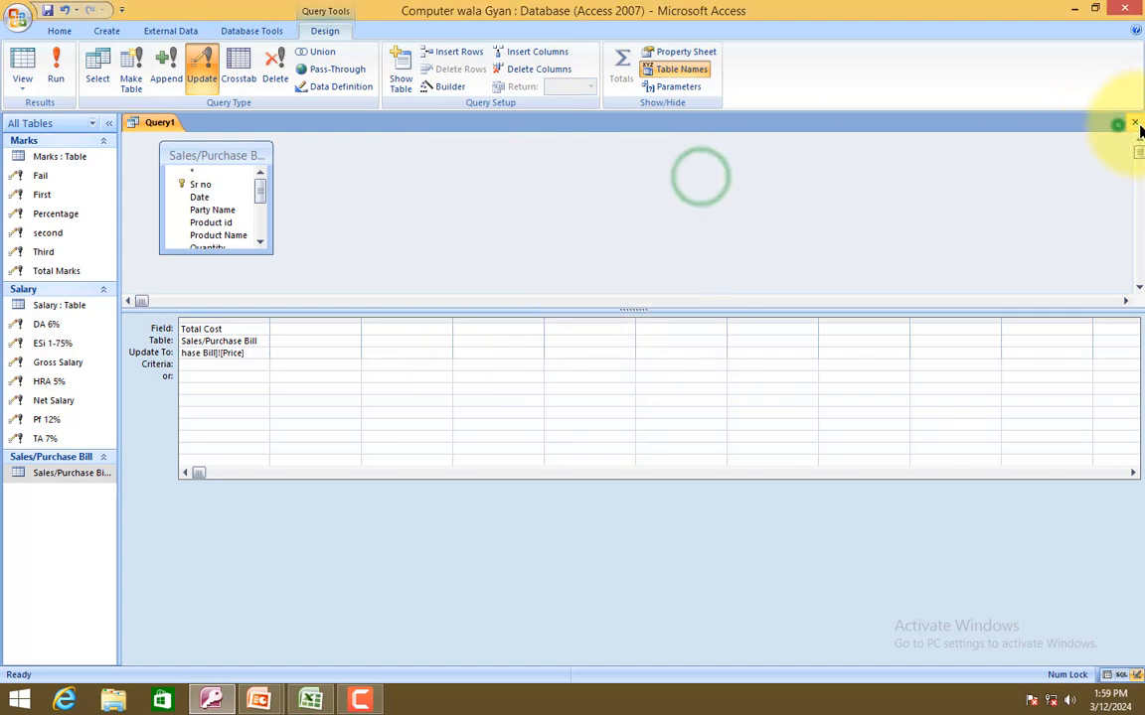
# Close the Total Cost update query and save it under the name "Total Sales/purchase".
pyautogui.click(1135, 123)
pyautogui.click(524, 391)
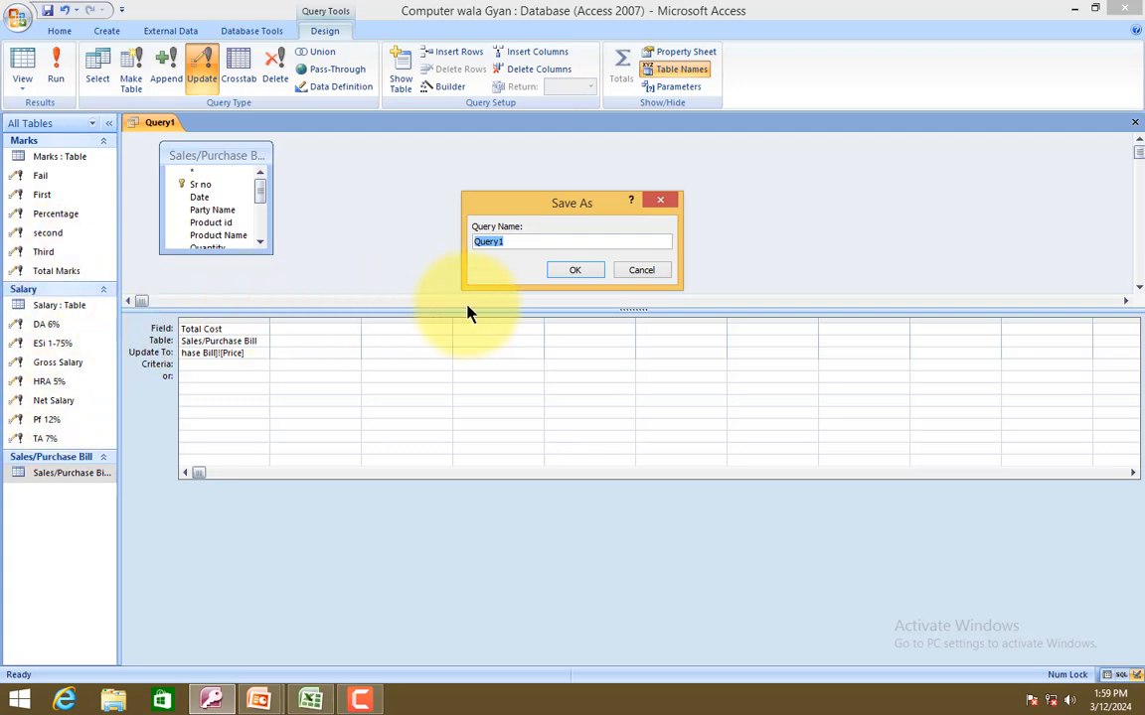
pyautogui.write('Total Sales/purchse')
pyautogui.press('BackSpace')
pyautogui.press('BackSpace')
pyautogui.write('ase')
pyautogui.press('Return')
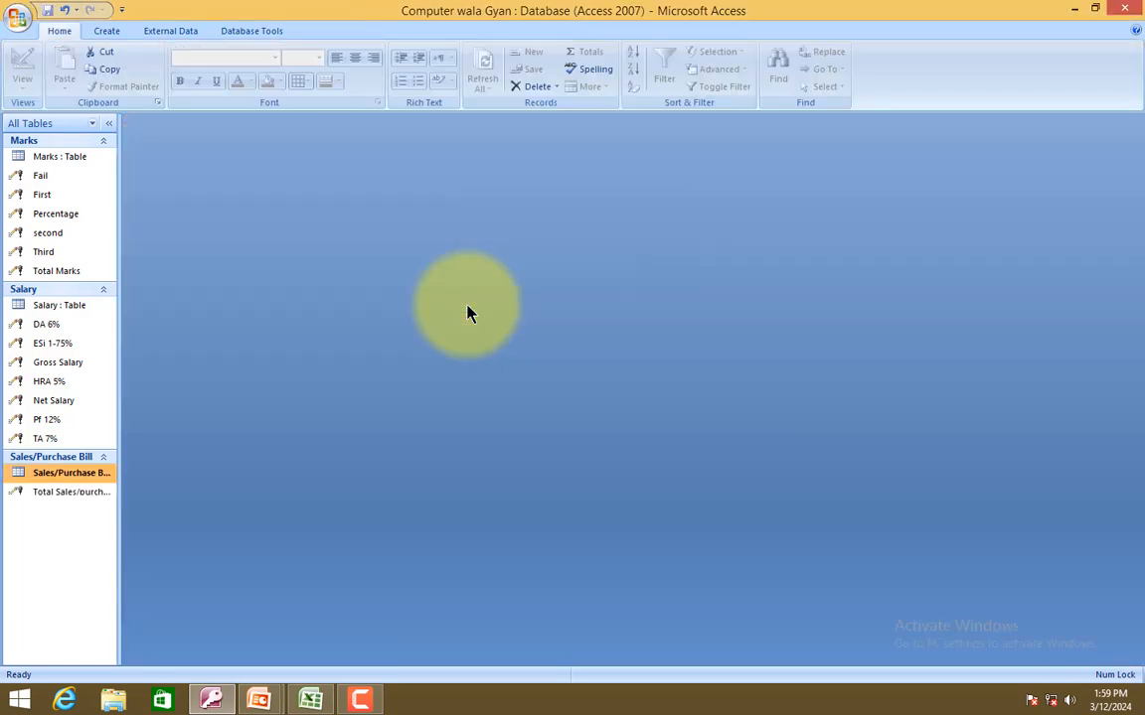
# Run the Total Sales/purchase update query and check the Total Cost column in the Sales/Purchase Bill table.
pyautogui.click(98, 492)
pyautogui.doubleClick(99, 492)
pyautogui.press('Return')
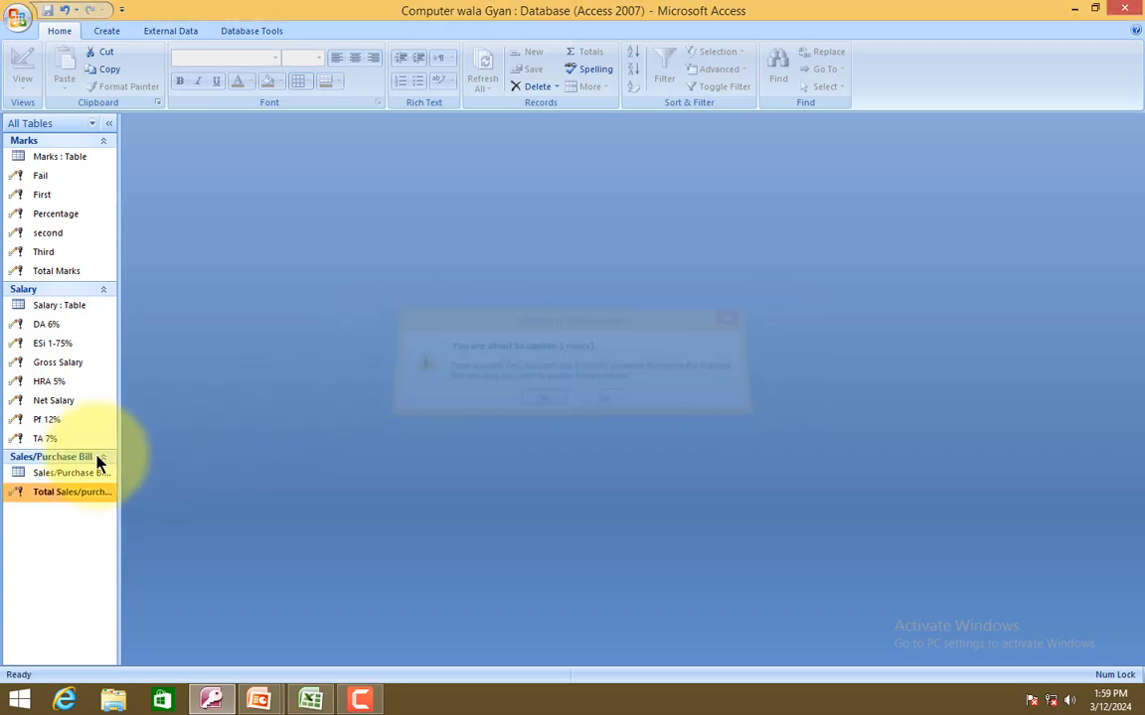
pyautogui.doubleClick(88, 473)
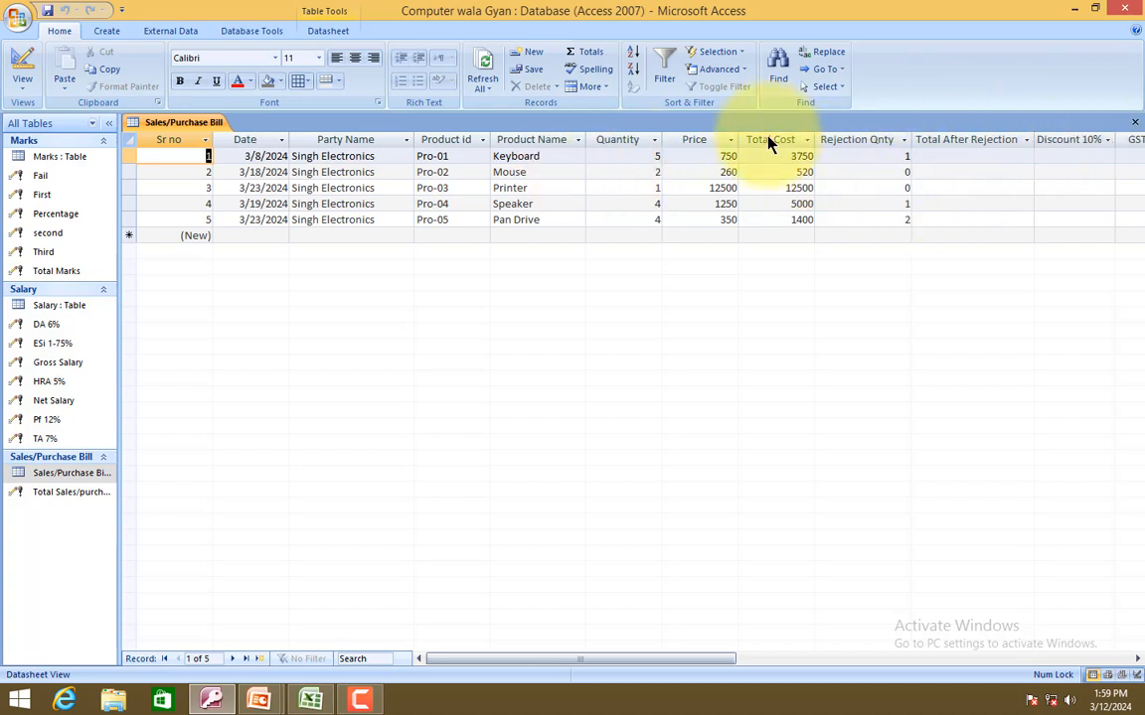
pyautogui.click(785, 157)
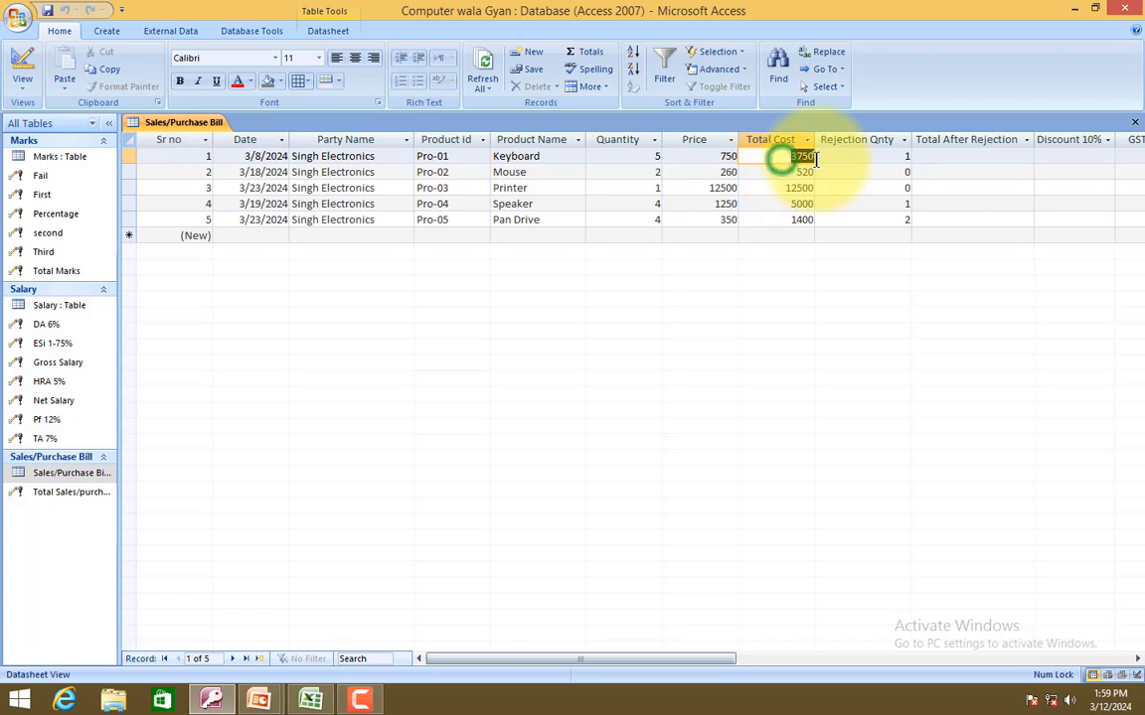
pyautogui.click(1134, 122)
# Start another query in design view, move the Show Table dialog clear of the query grid and pick a source table.
pyautogui.click(88, 492)
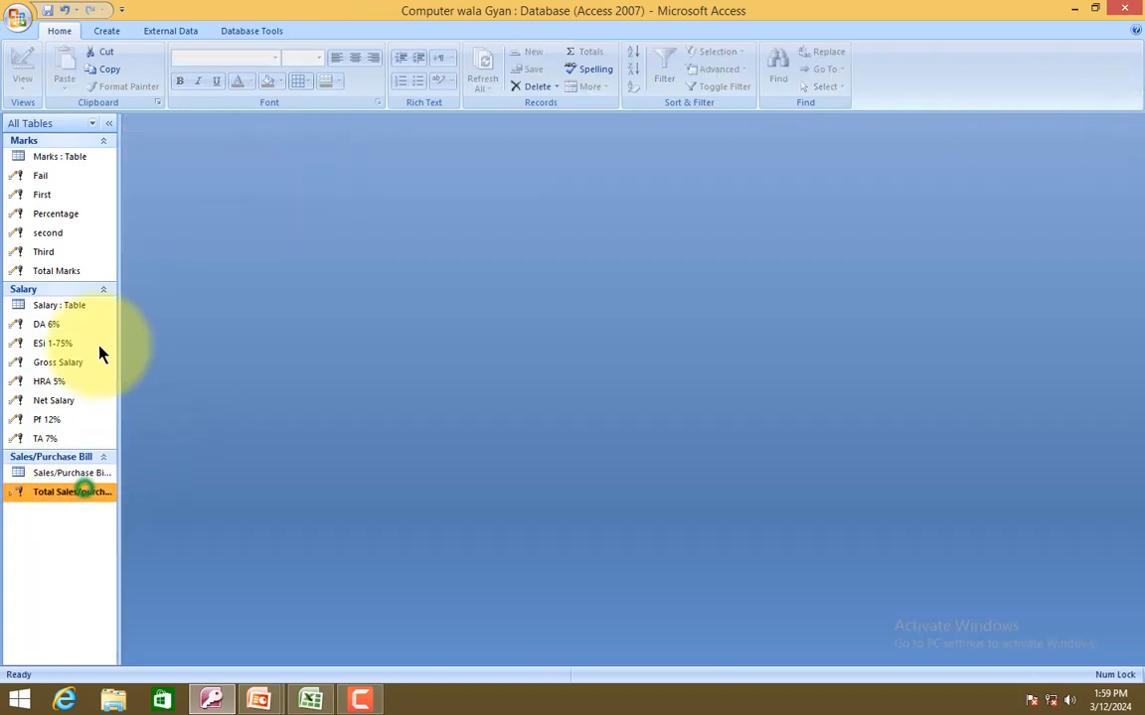
pyautogui.click(107, 31)
pyautogui.click(613, 82)
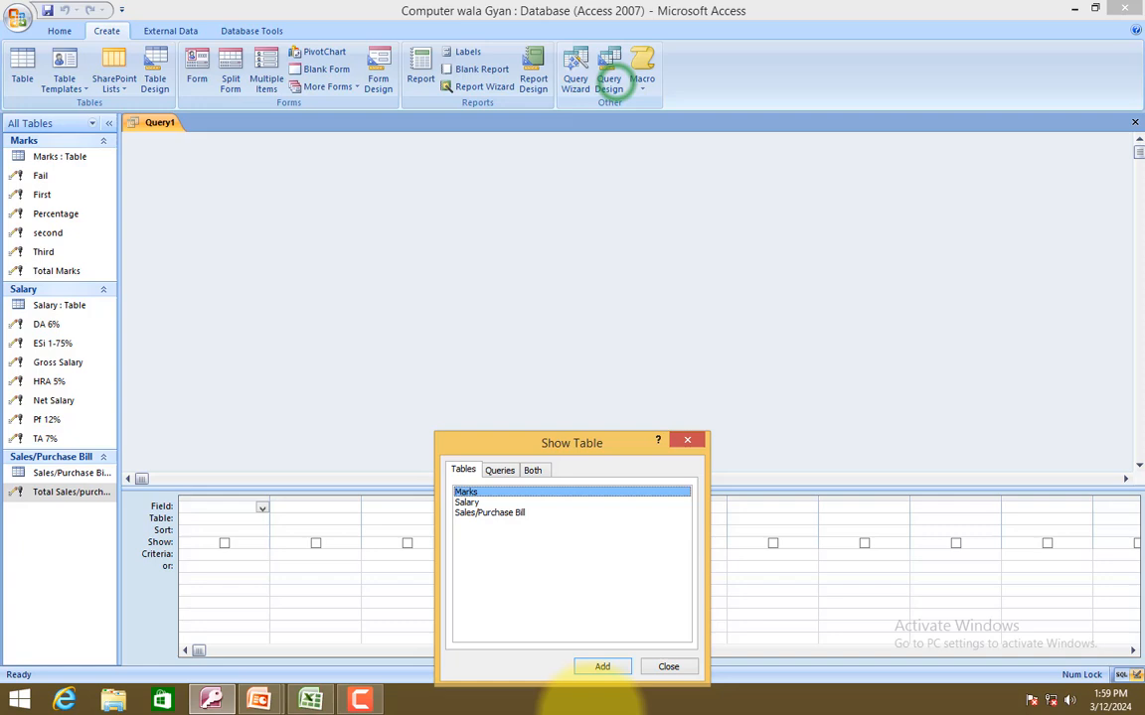
pyautogui.click(540, 447)
pyautogui.moveTo(549, 305); pyautogui.dragTo(549, 299)
pyautogui.click(493, 355)
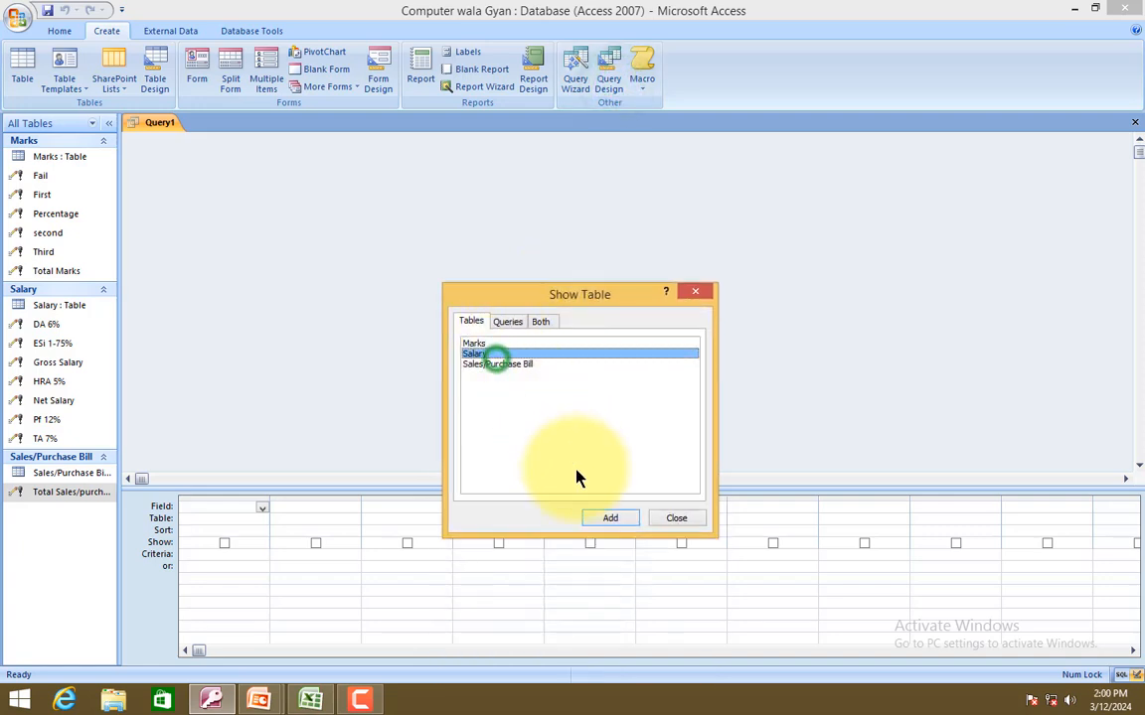
# Add the Sales/Purchase Bill table to the new query and choose Total After Rejection as its first field.
pyautogui.click(536, 358)
pyautogui.click(537, 365)
pyautogui.click(610, 518)
pyautogui.click(675, 517)
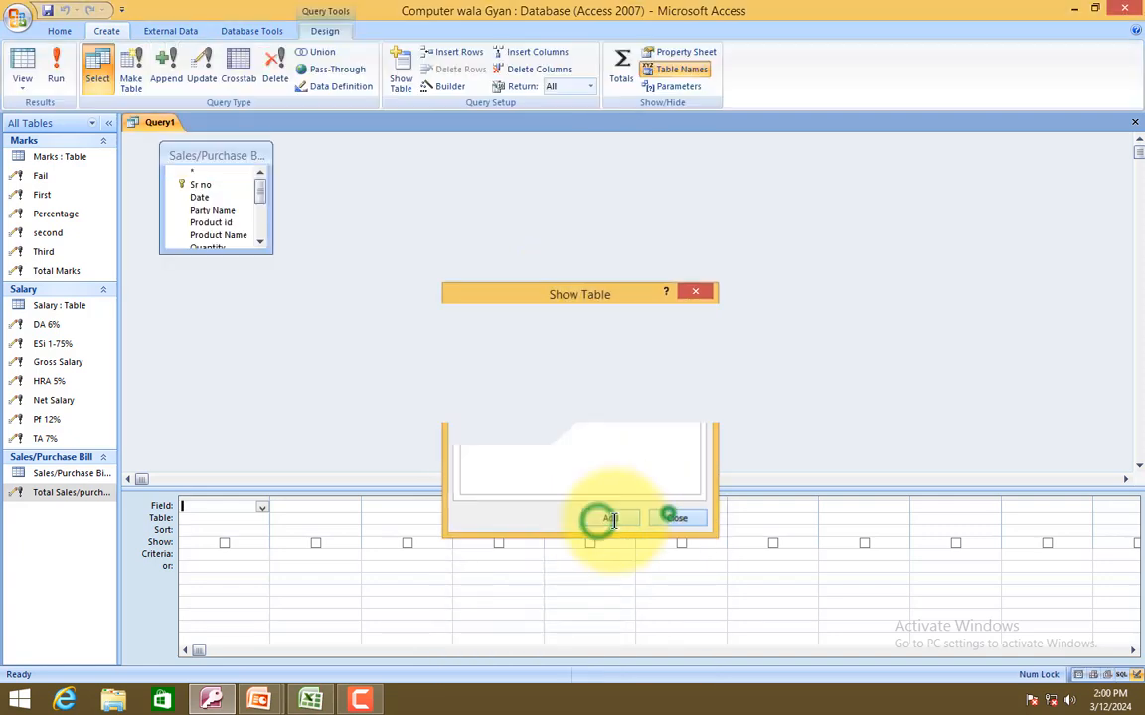
pyautogui.click(262, 507)
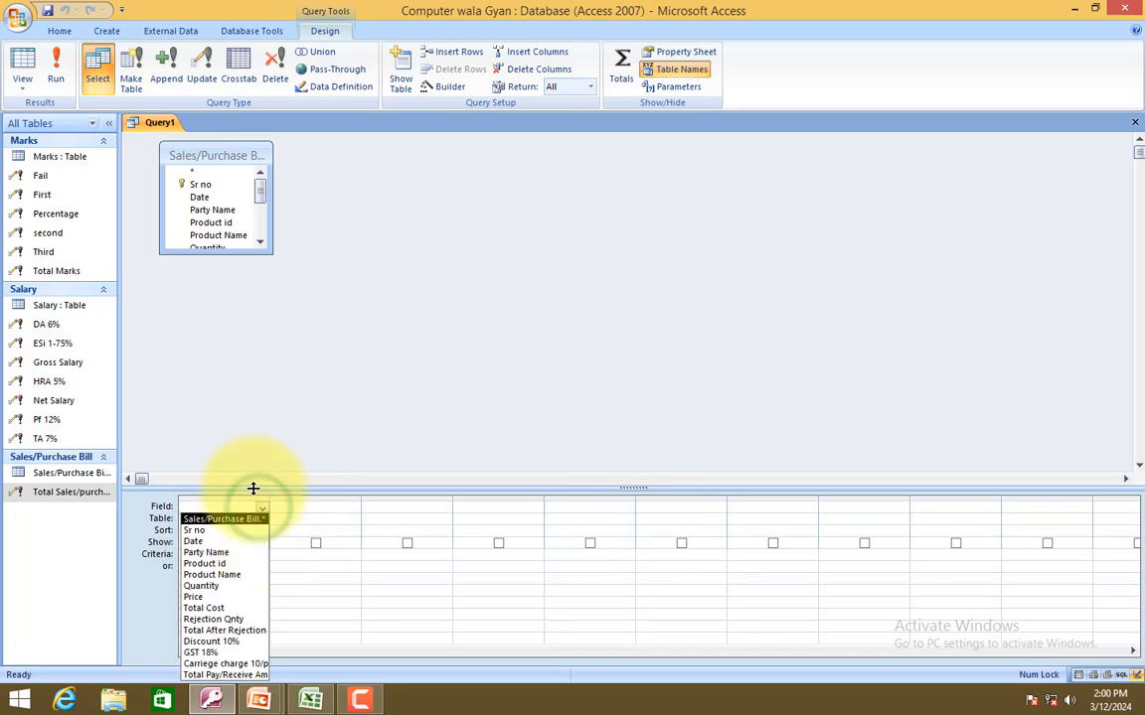
pyautogui.click(245, 632)
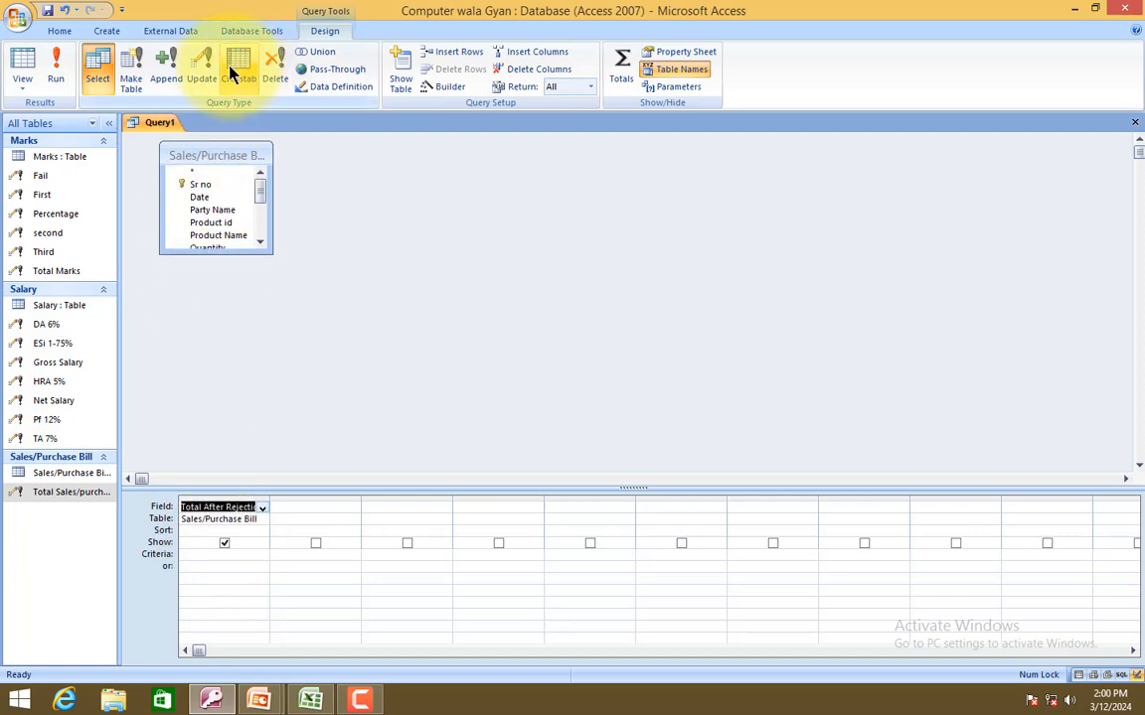
# Make it an update query that sets Total After Rejection to [Total Cost] - [Rejection Qnty] * [Price] from the Sales/Purchase Bill table.
pyautogui.click(201, 74)
pyautogui.rightClick(214, 530)
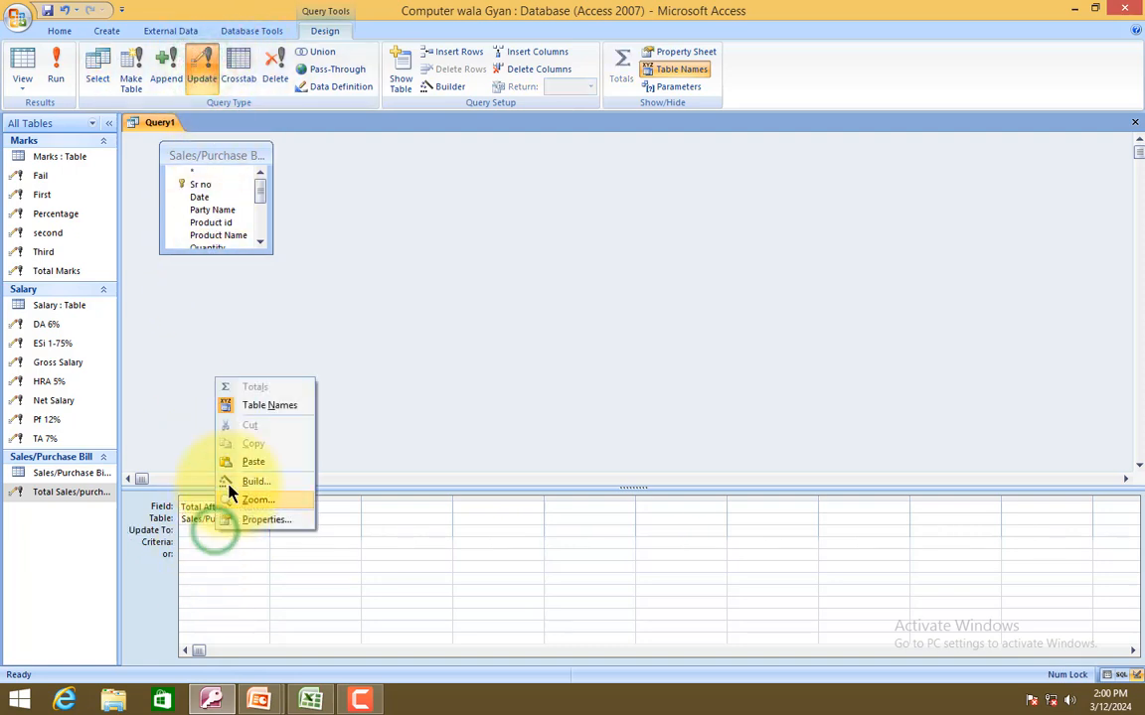
pyautogui.click(238, 478)
pyautogui.doubleClick(449, 270)
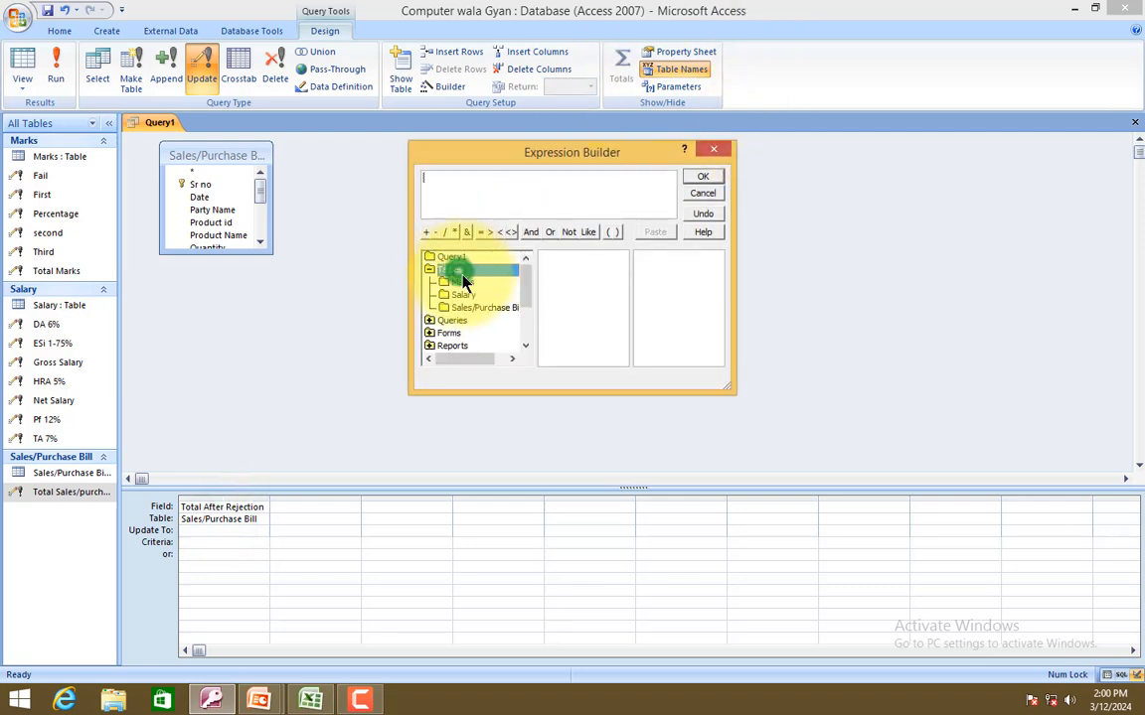
pyautogui.click(480, 308)
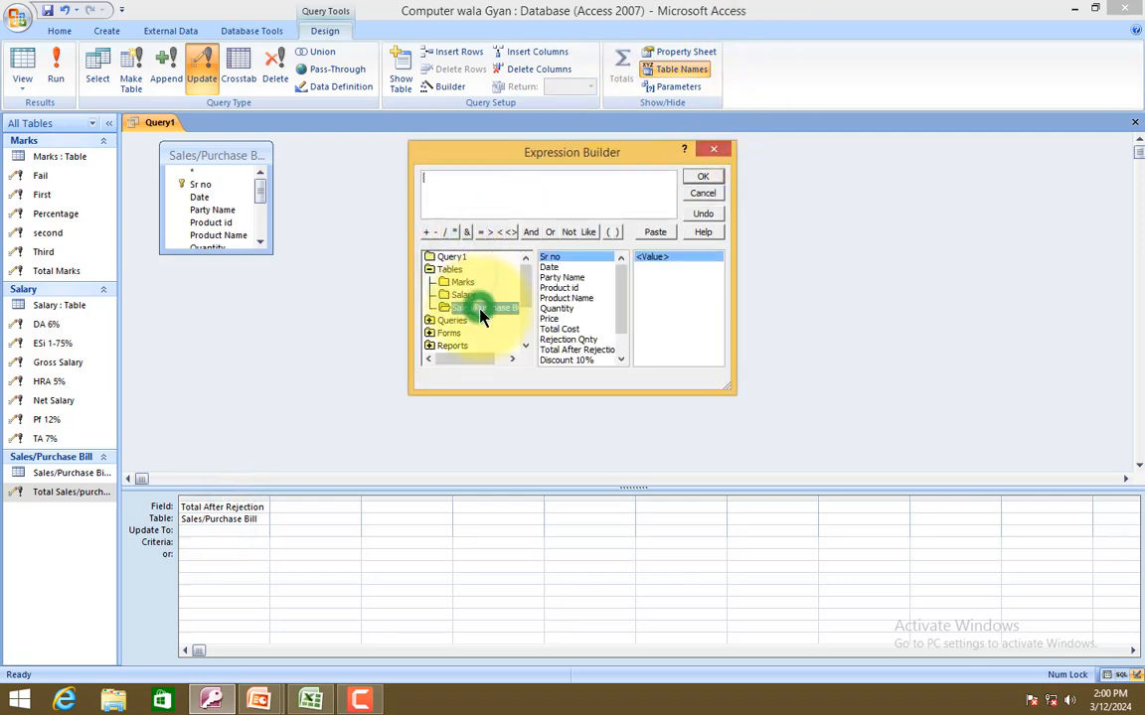
pyautogui.doubleClick(574, 329)
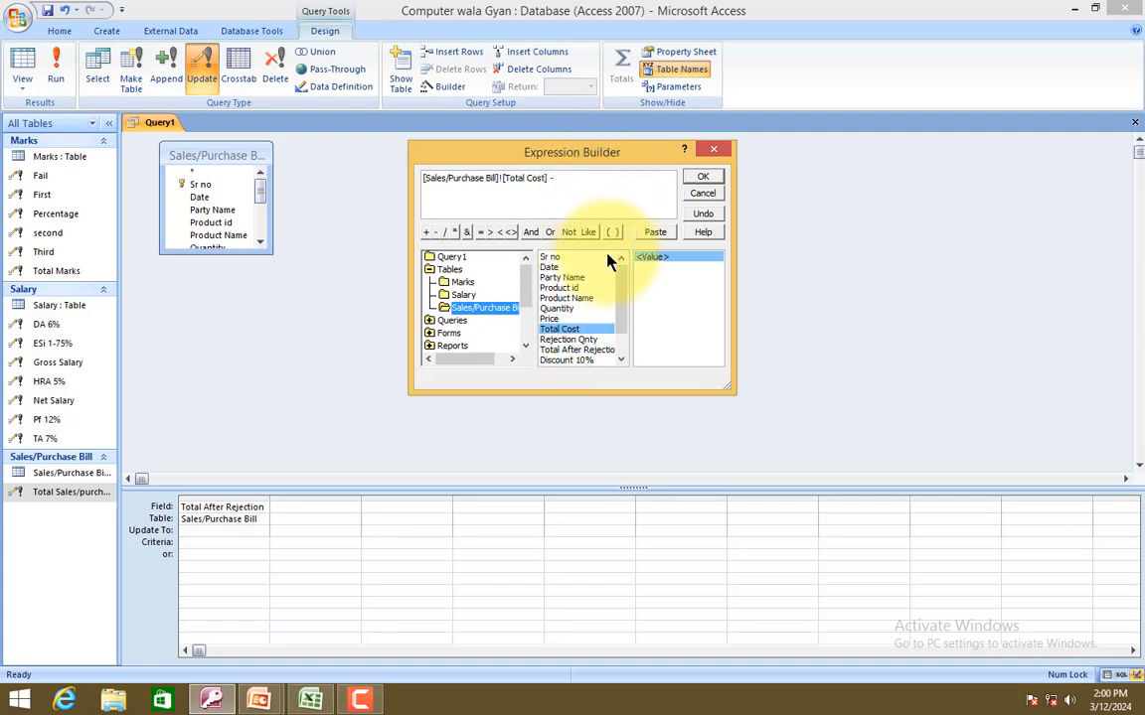
pyautogui.doubleClick(595, 341)
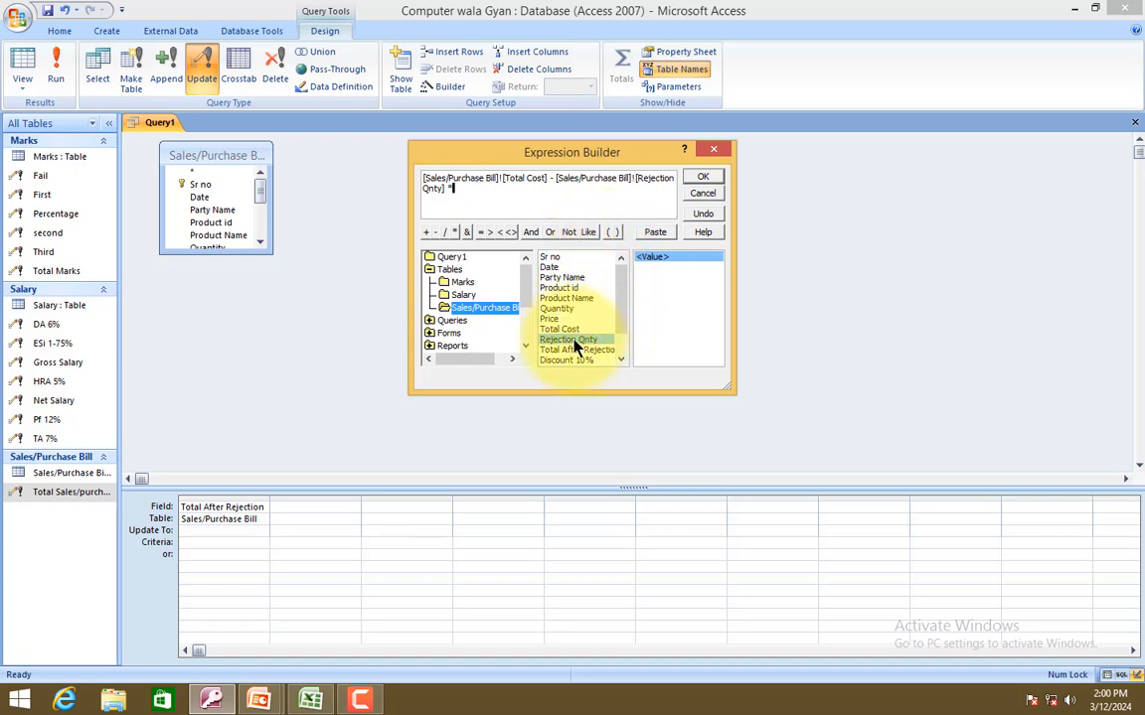
pyautogui.doubleClick(552, 319)
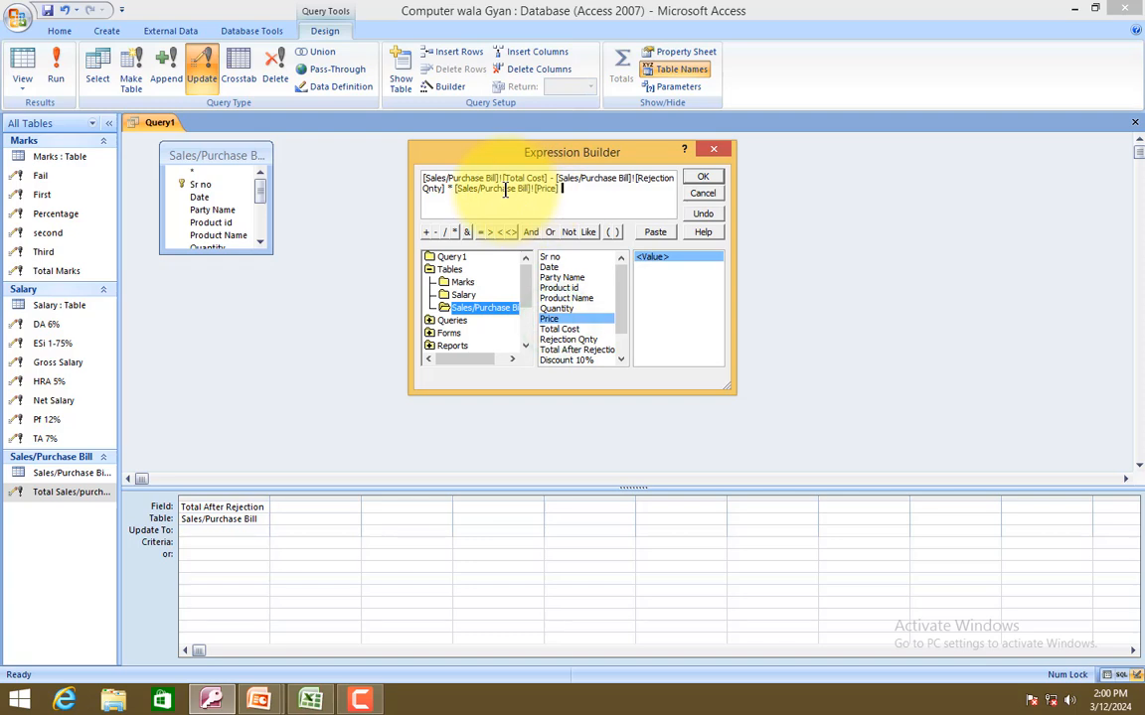
pyautogui.click(701, 176)
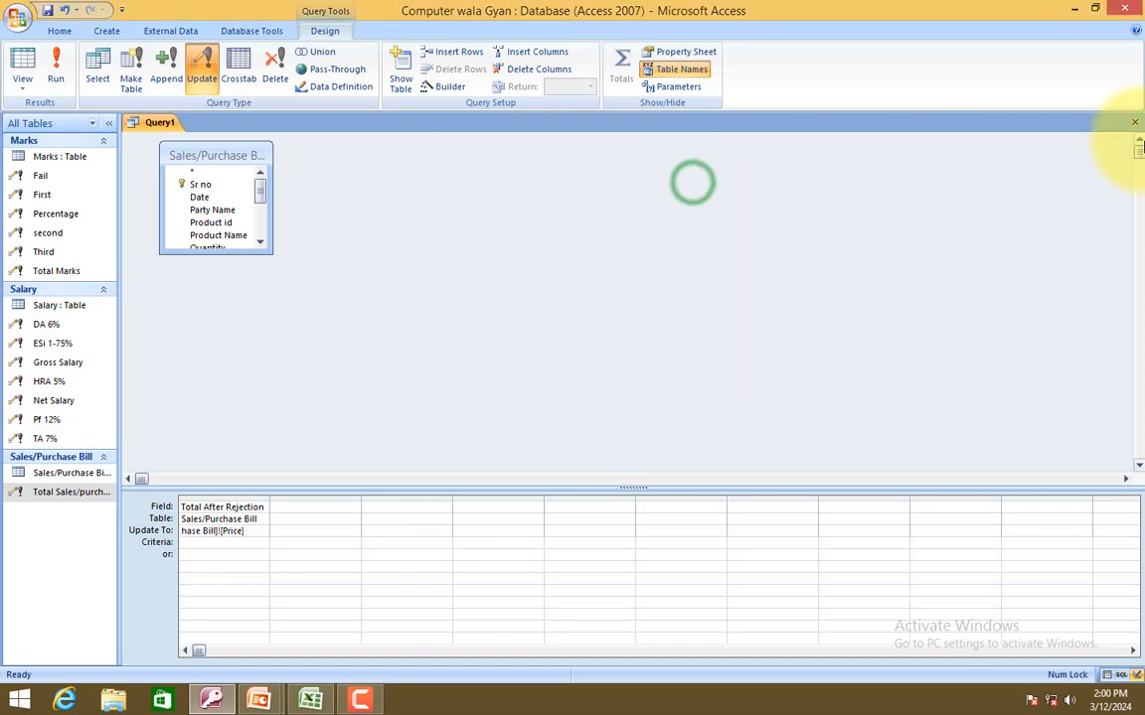
# Close the query and save it under the name Total After Rejection.
pyautogui.click(1136, 123)
pyautogui.press('Return')
pyautogui.write('Total After Rejection')
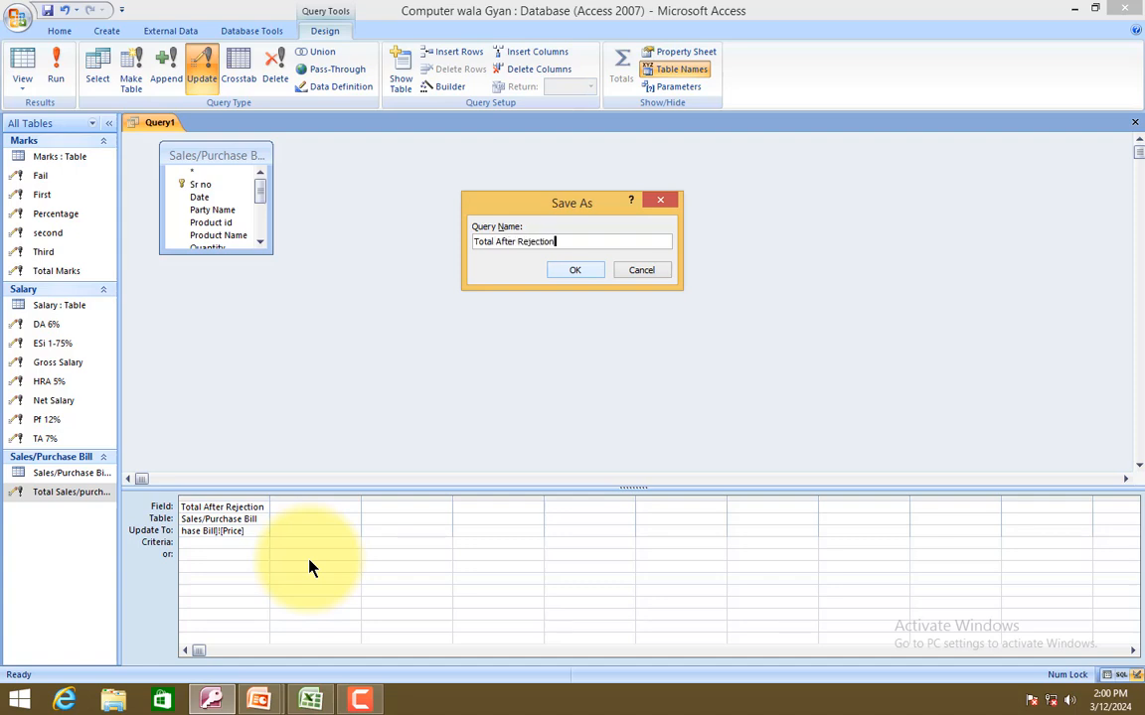
pyautogui.press('Return')
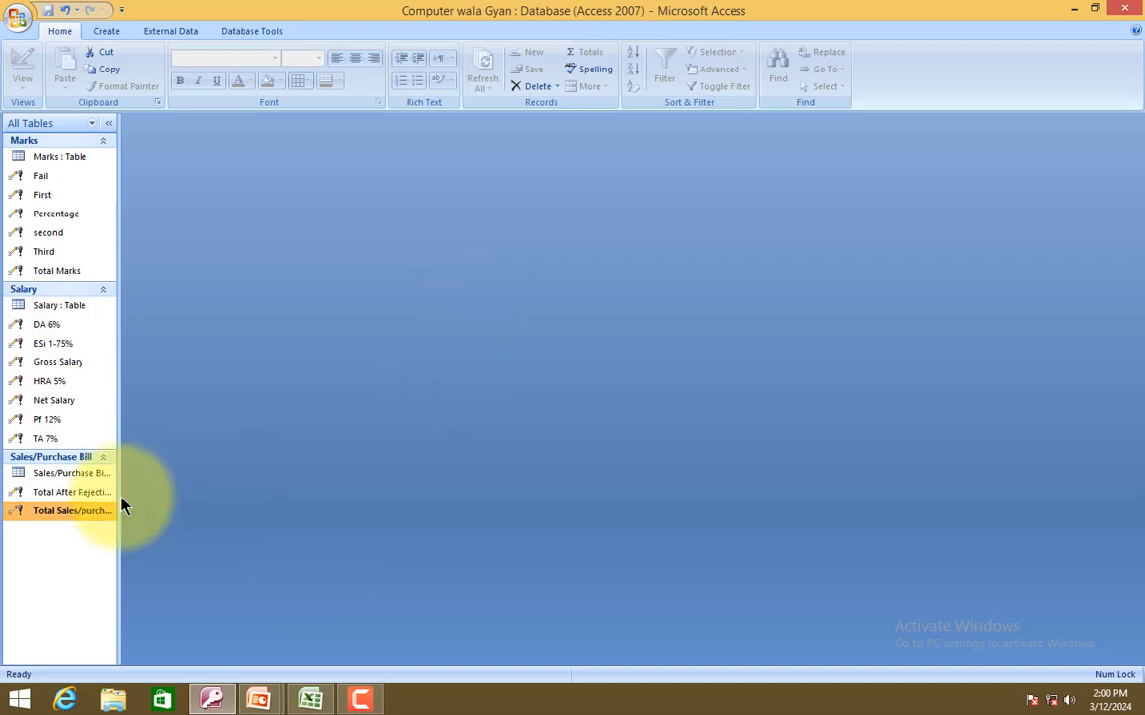
# Run the Total After Rejection query, accepting the update of the records, and widen the object list to fit the full names.
pyautogui.click(88, 493)
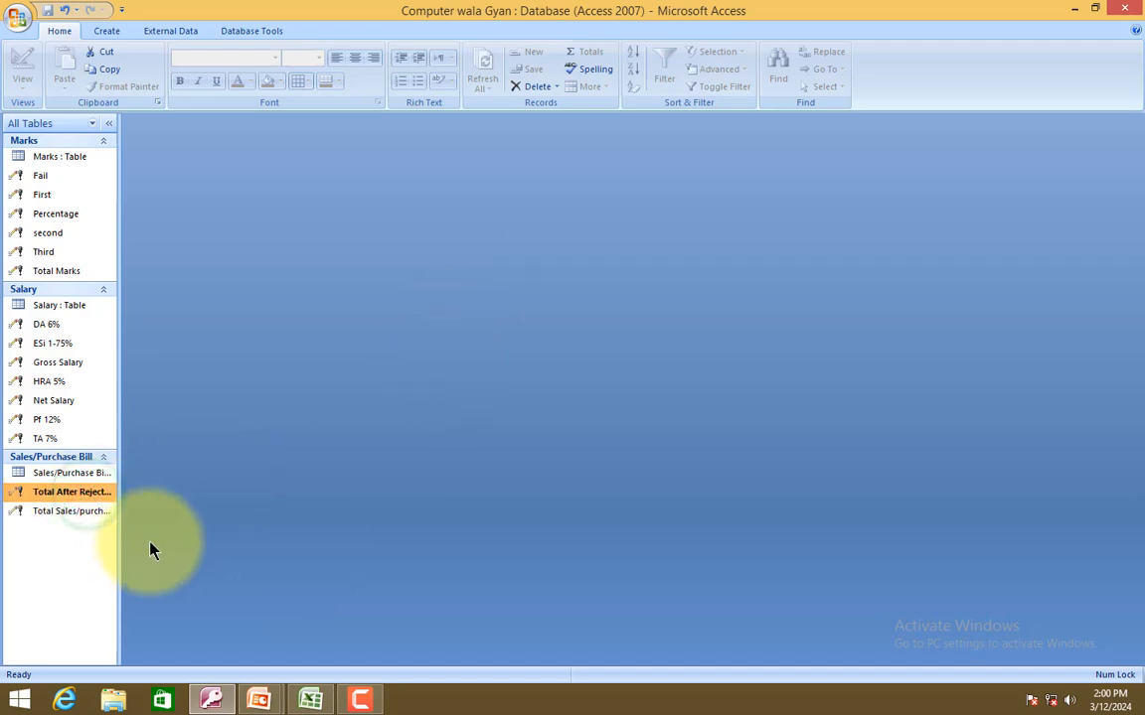
pyautogui.doubleClick(97, 497)
pyautogui.press('Return')
pyautogui.press('Return')
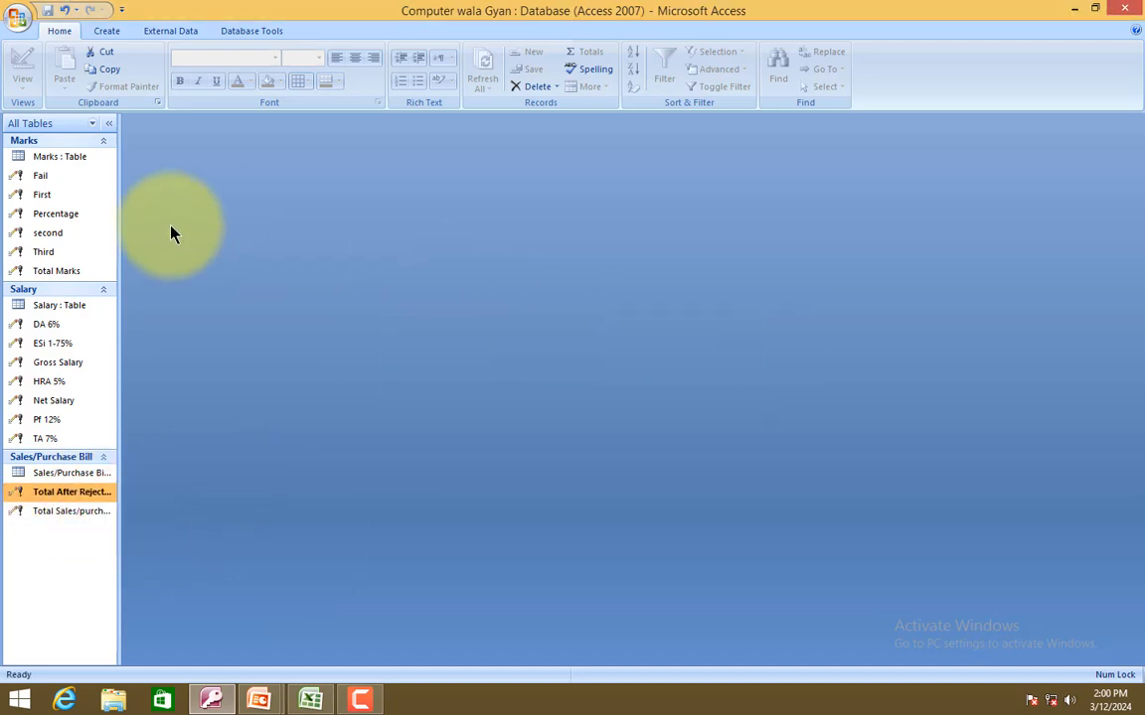
pyautogui.moveTo(117, 220); pyautogui.dragTo(169, 225)
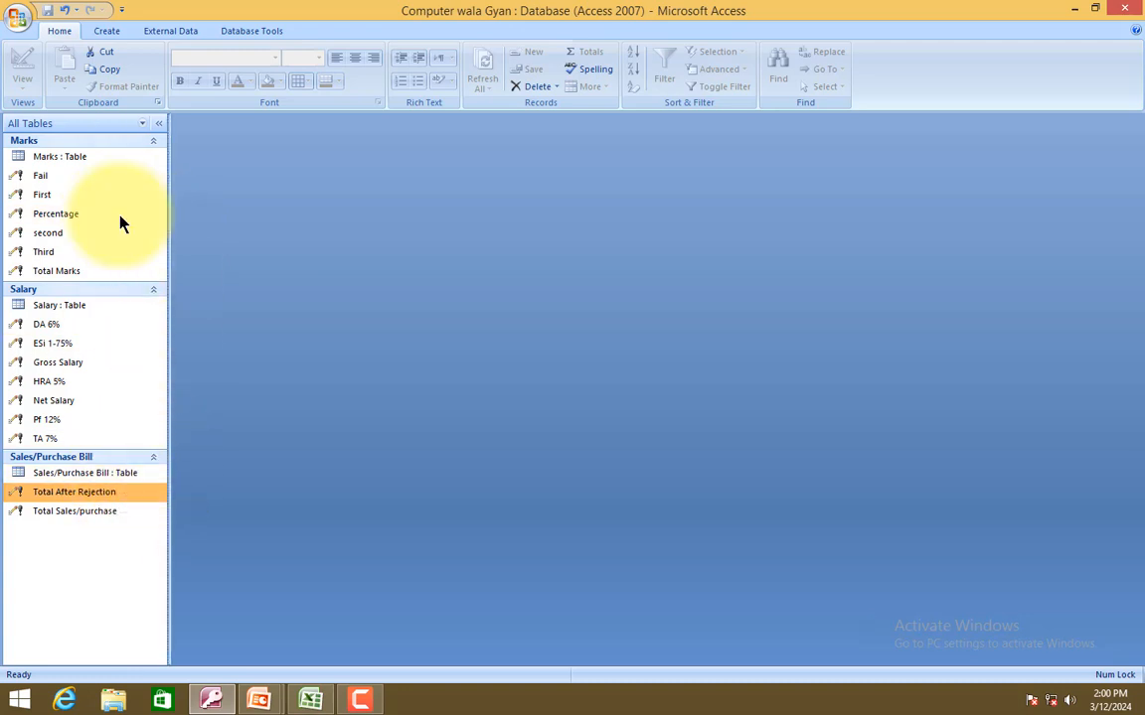
# Create a query design on the Sales/Purchase Bill table with Discount 10% as its first field.
pyautogui.click(106, 31)
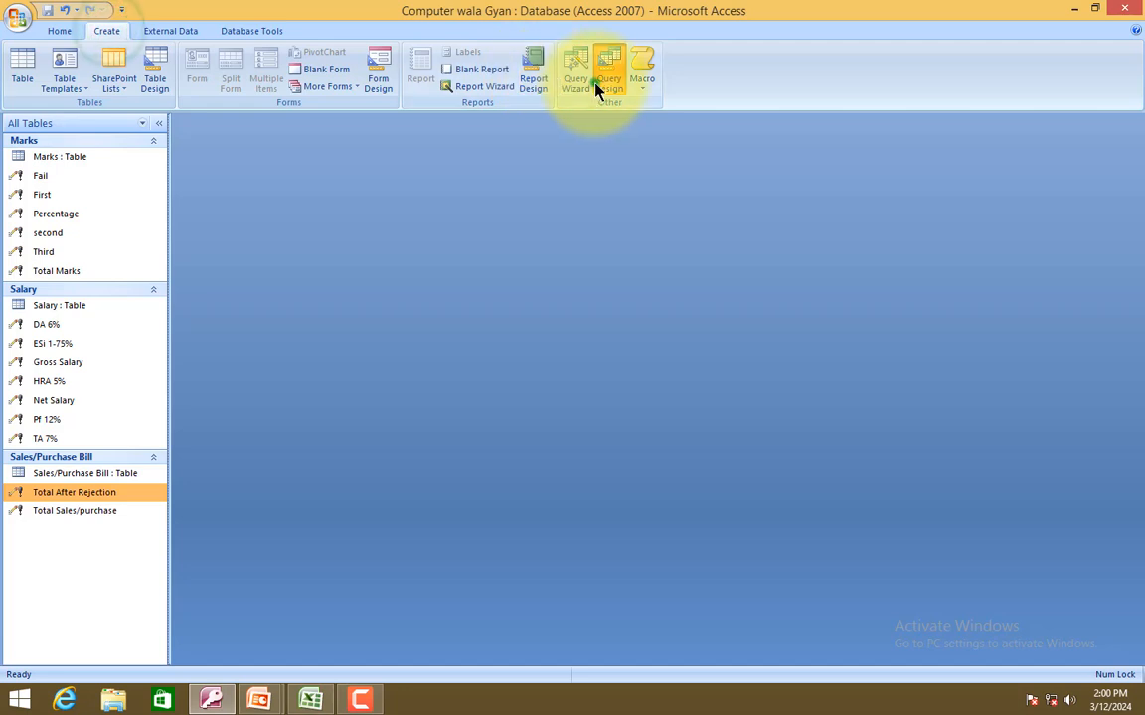
pyautogui.click(606, 80)
pyautogui.doubleClick(537, 512)
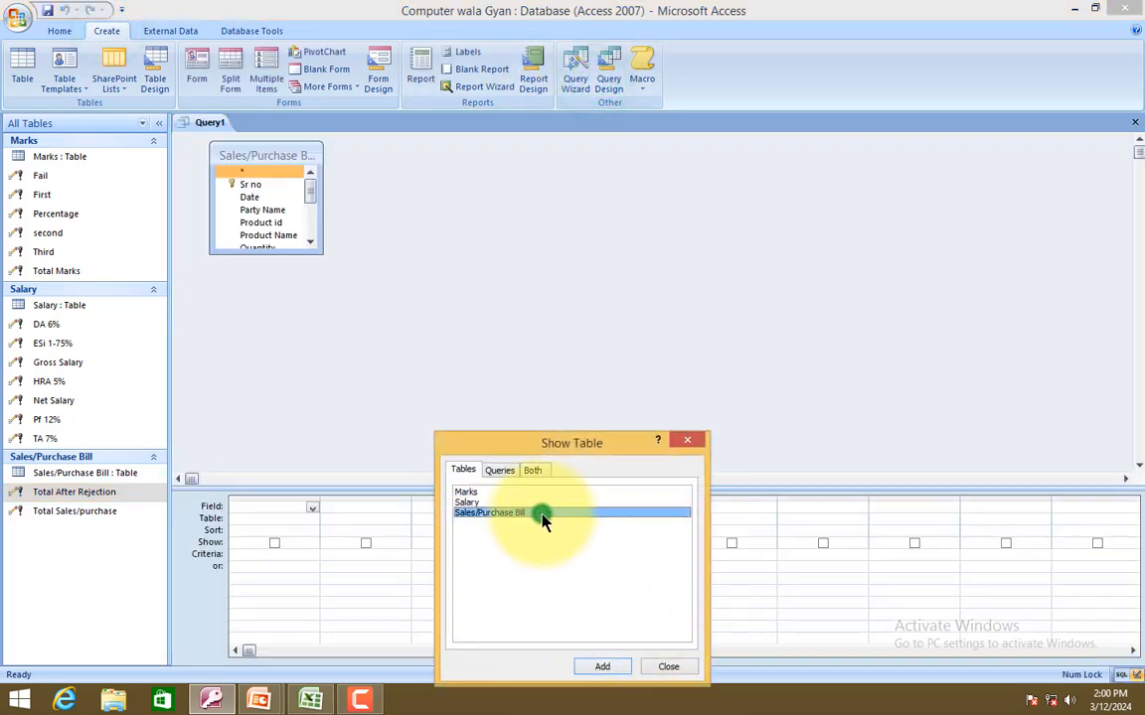
pyautogui.click(653, 667)
pyautogui.click(311, 509)
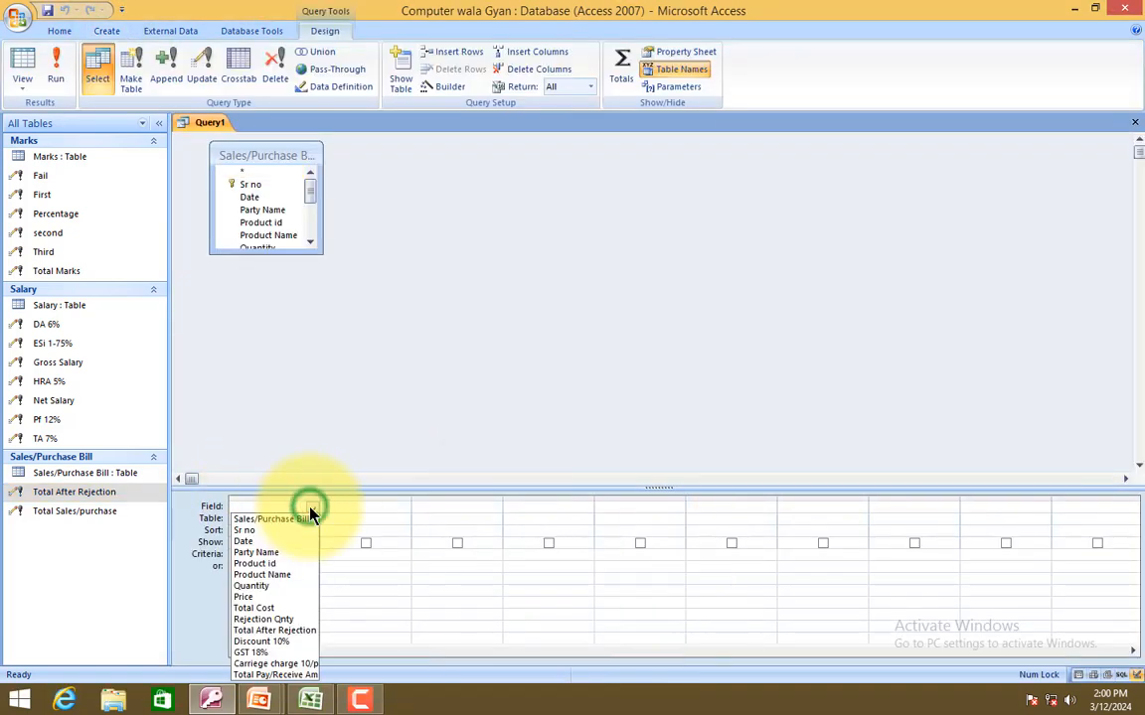
pyautogui.click(294, 642)
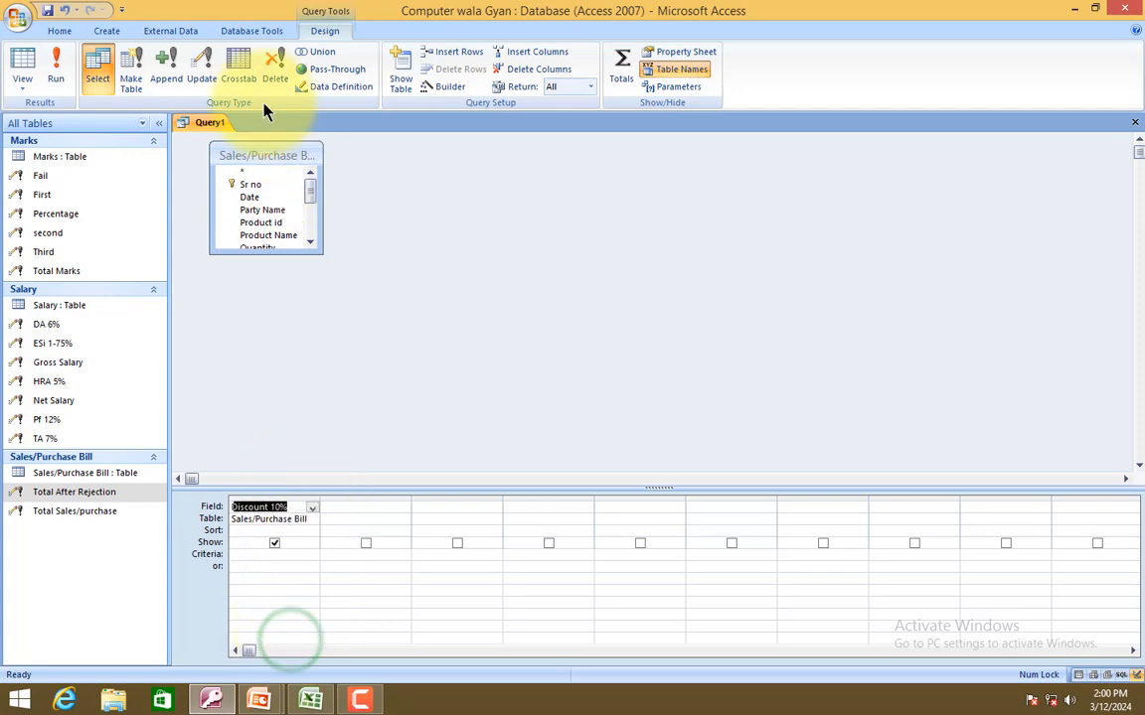
# Make it an update query that sets Discount 10% to [Sales/Purchase Bill]![Total After Rejection] *10/100.
pyautogui.click(202, 65)
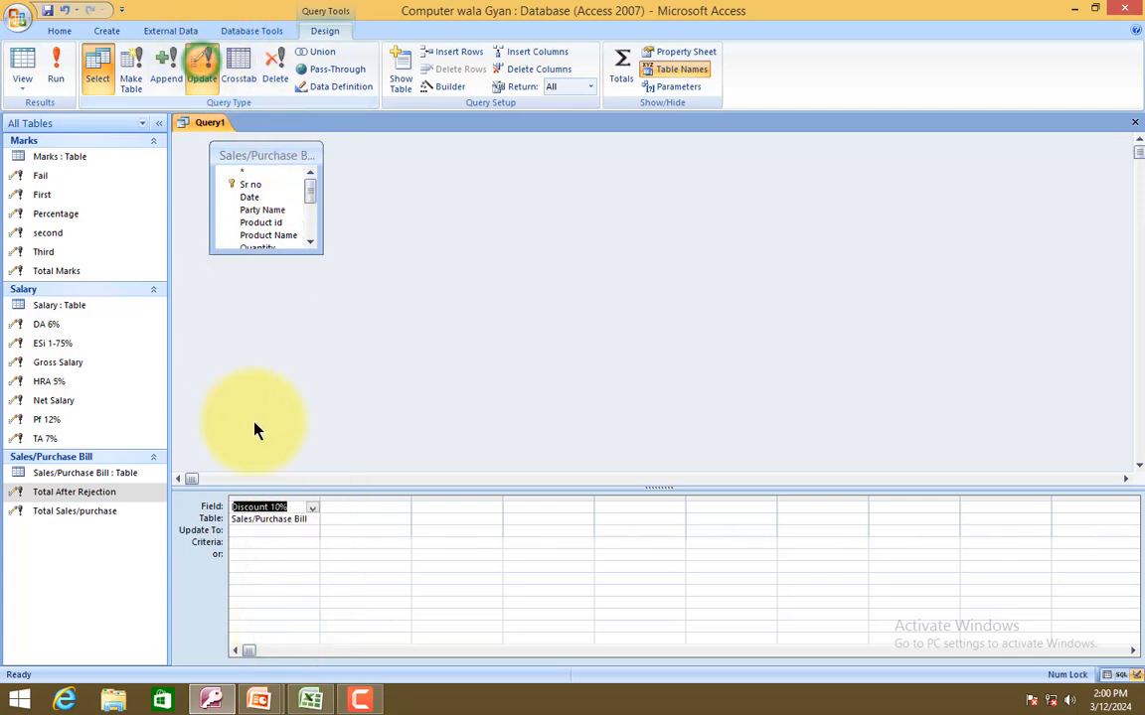
pyautogui.rightClick(254, 535)
pyautogui.click(296, 486)
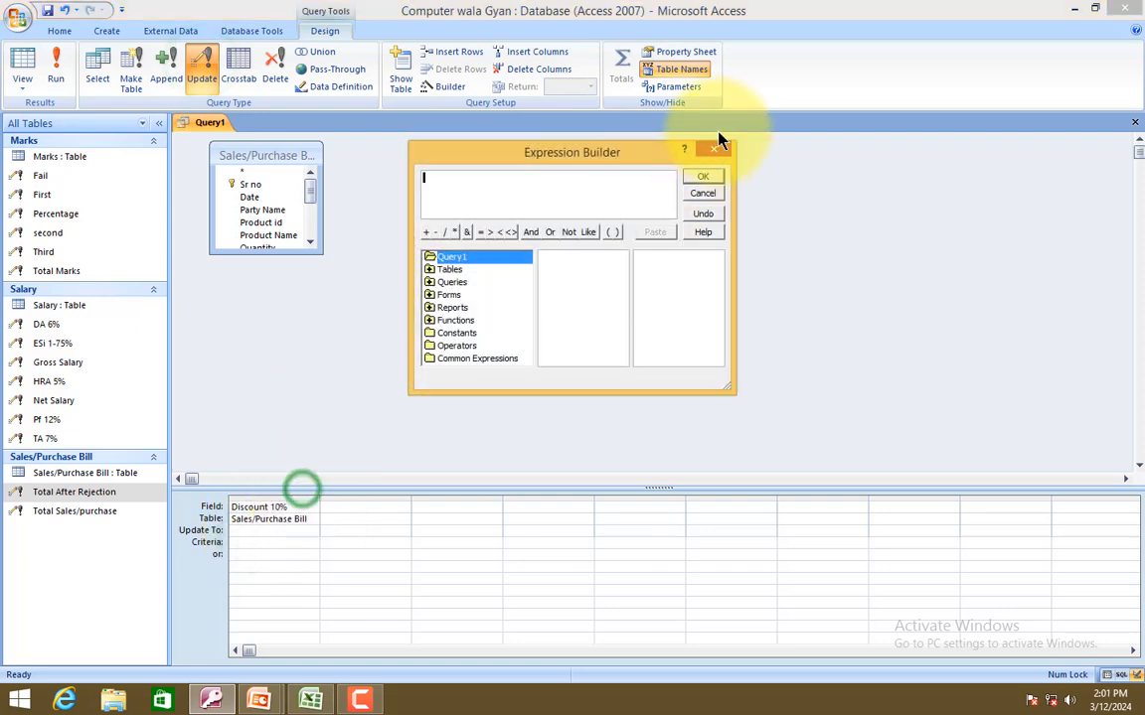
pyautogui.doubleClick(445, 270)
pyautogui.click(483, 309)
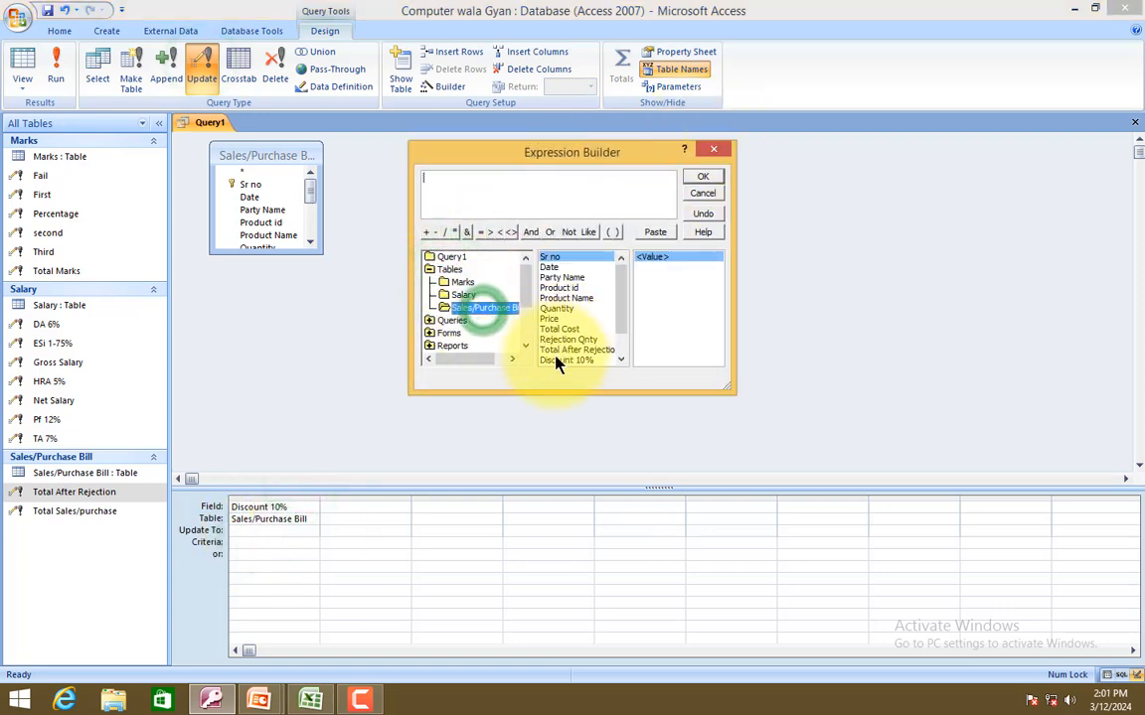
pyautogui.doubleClick(581, 350)
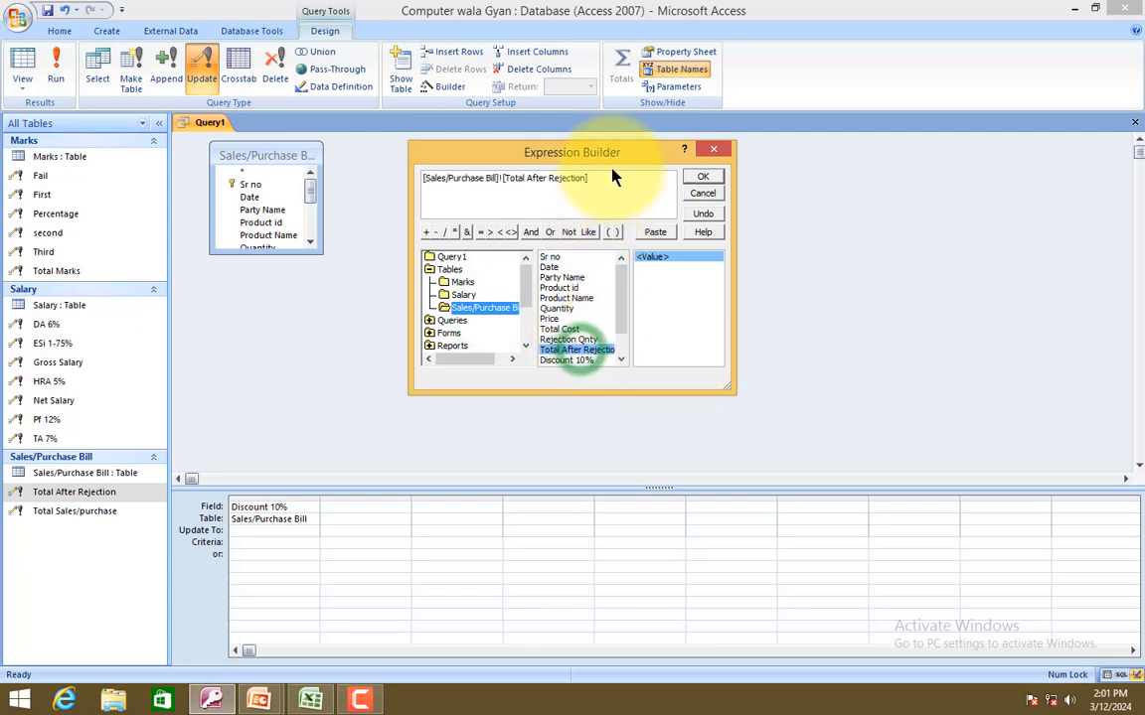
pyautogui.write('*')
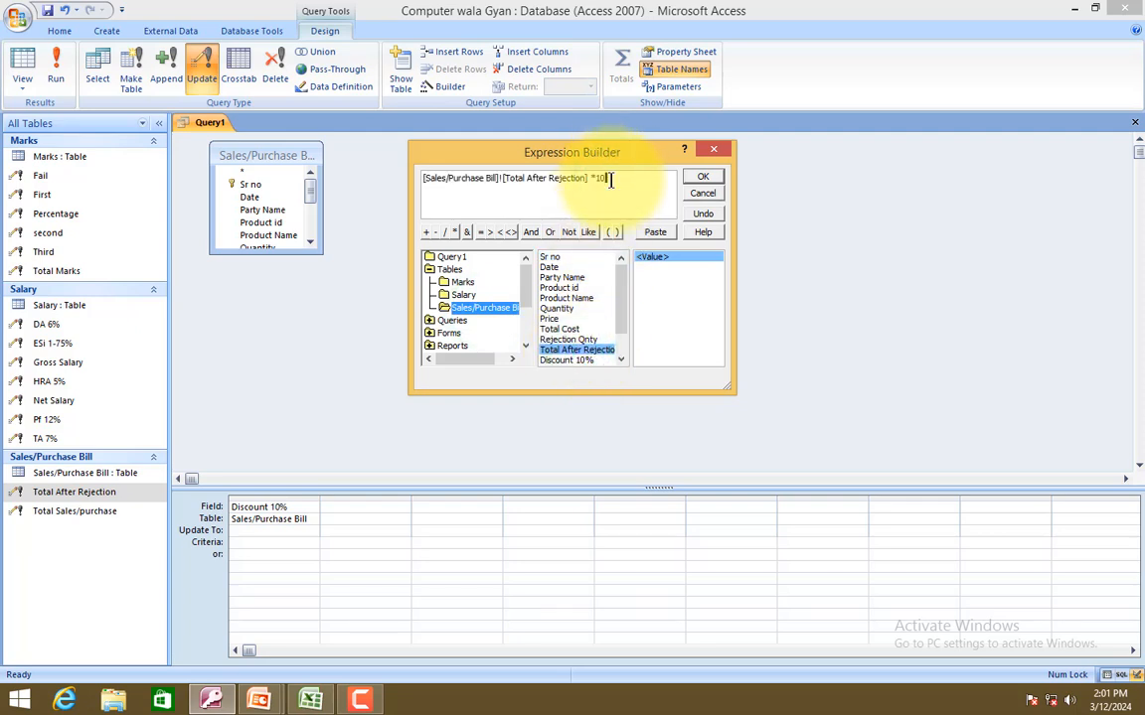
pyautogui.write('10/100')
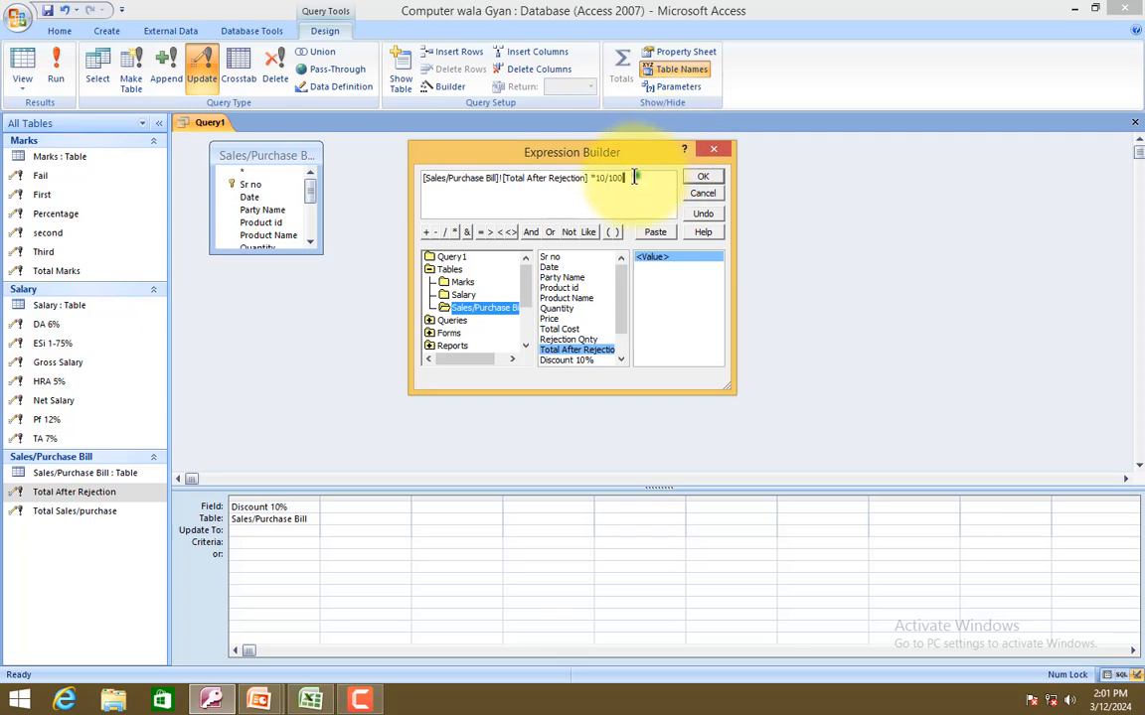
pyautogui.moveTo(670, 179); pyautogui.dragTo(376, 182)
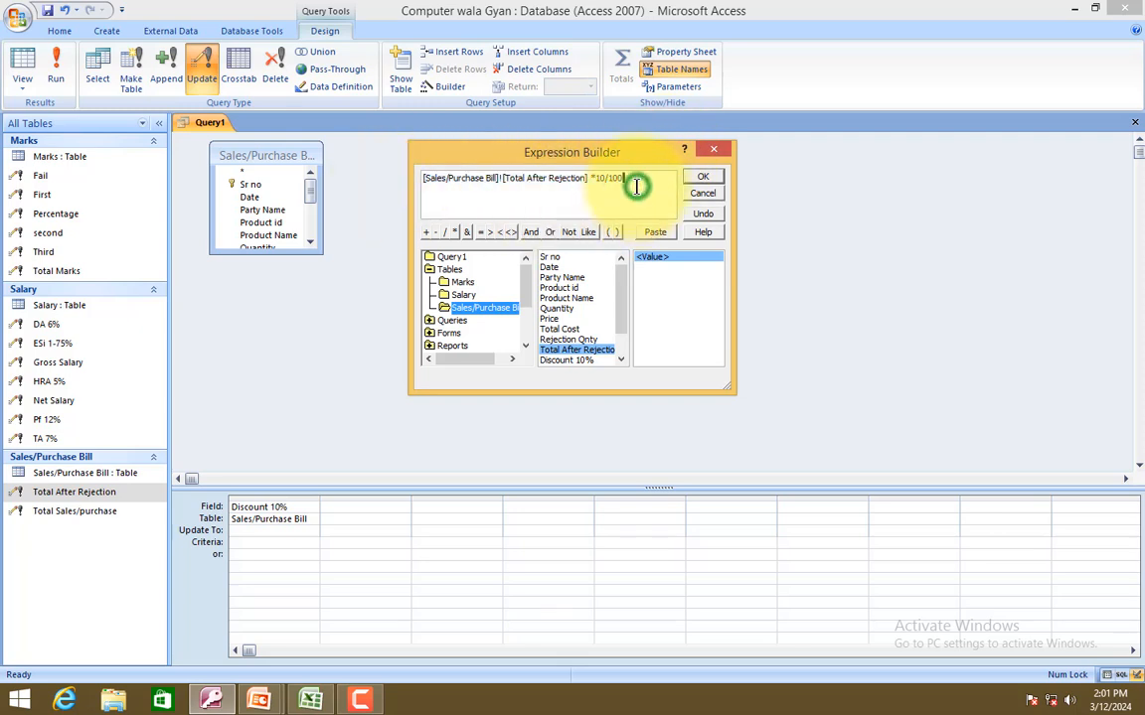
pyautogui.click(703, 176)
# Close the discount query and save it under the name Dis 10%.
pyautogui.click(1134, 123)
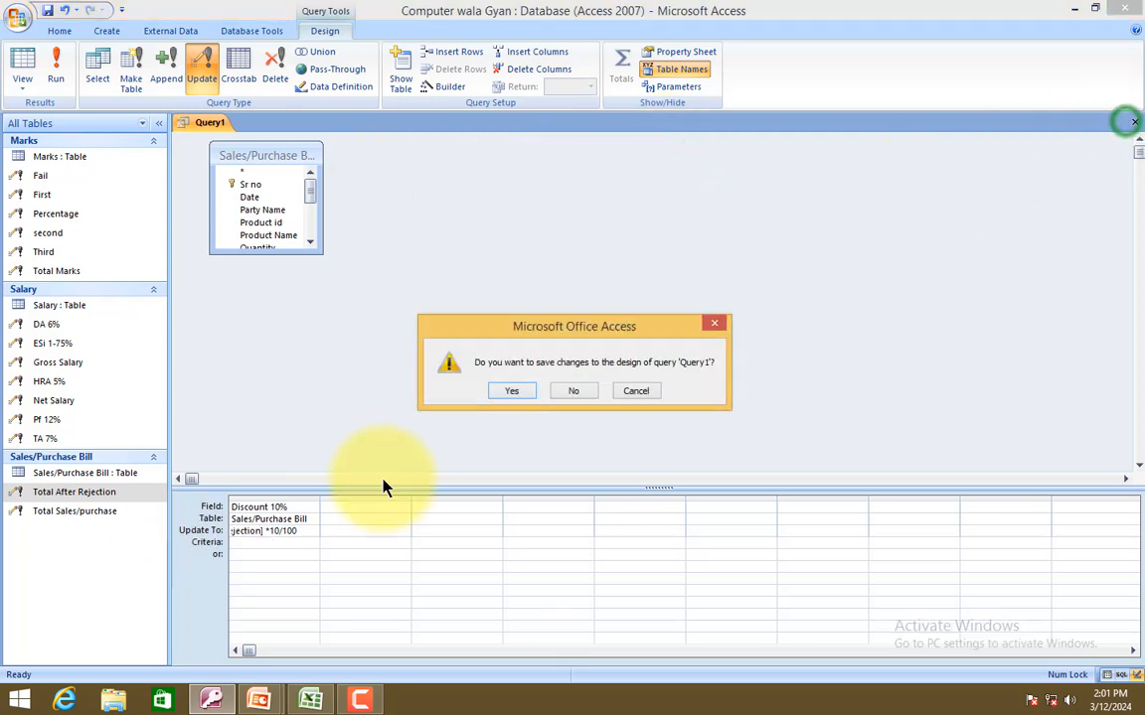
pyautogui.click(510, 391)
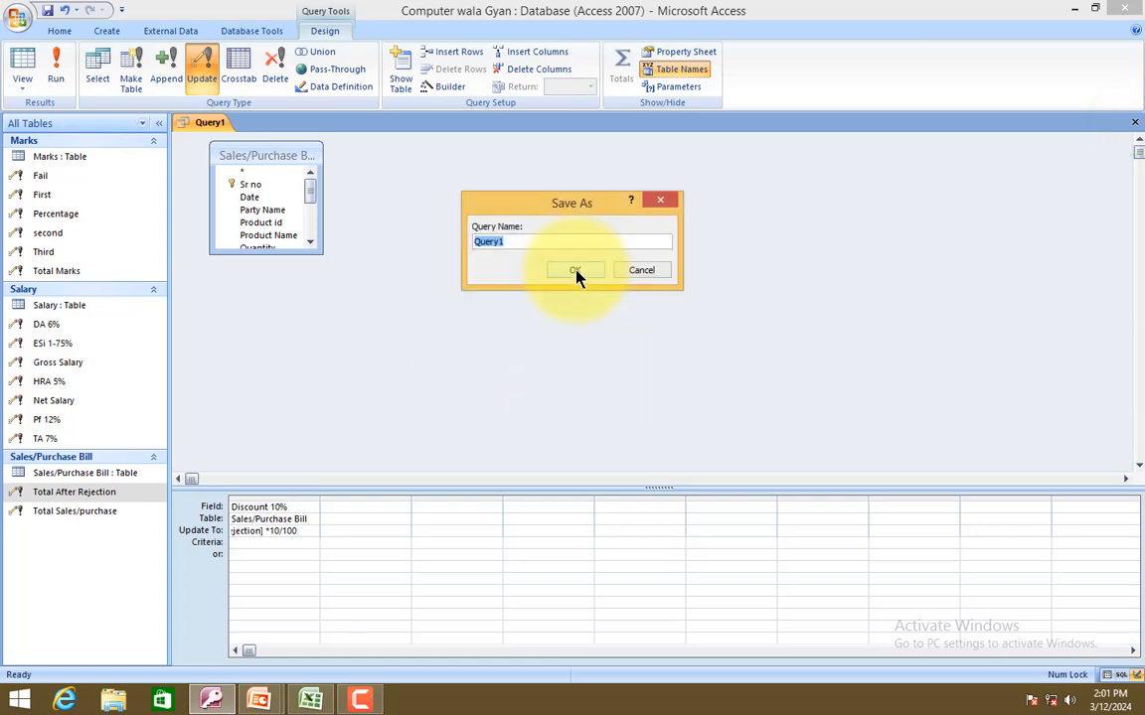
pyautogui.write('Dis 10%')
pyautogui.click(577, 272)
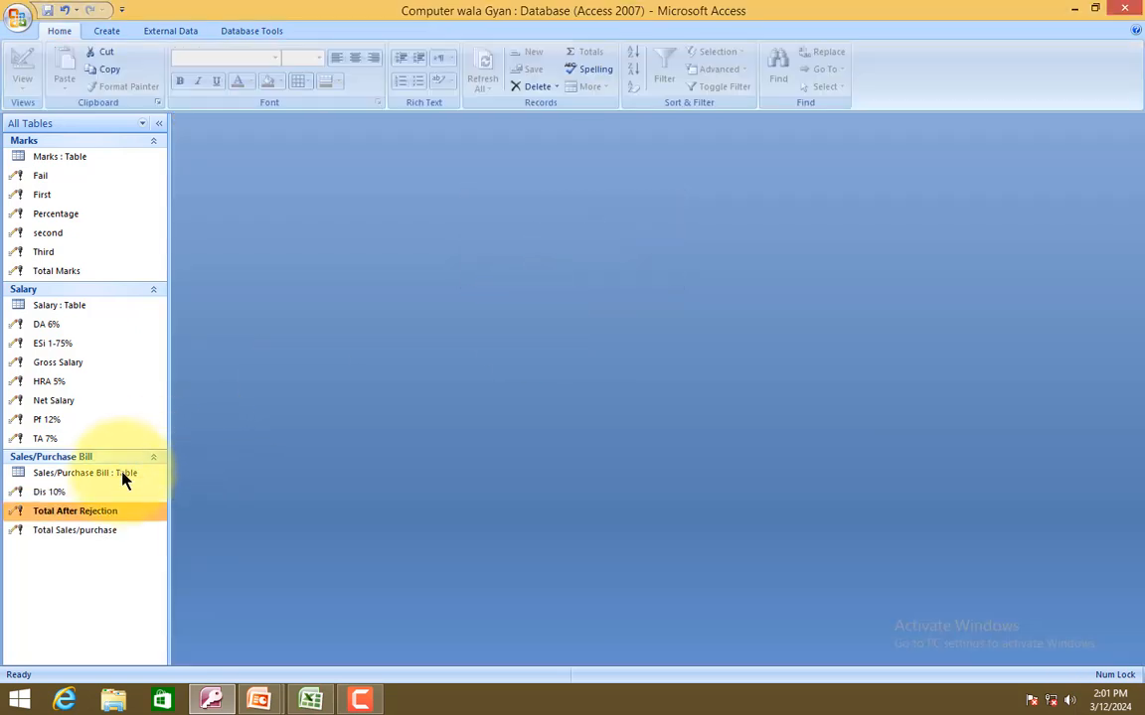
# Run the Dis 10% update query and accept the update of the records.
pyautogui.click(119, 492)
pyautogui.doubleClick(119, 492)
pyautogui.press('Return')
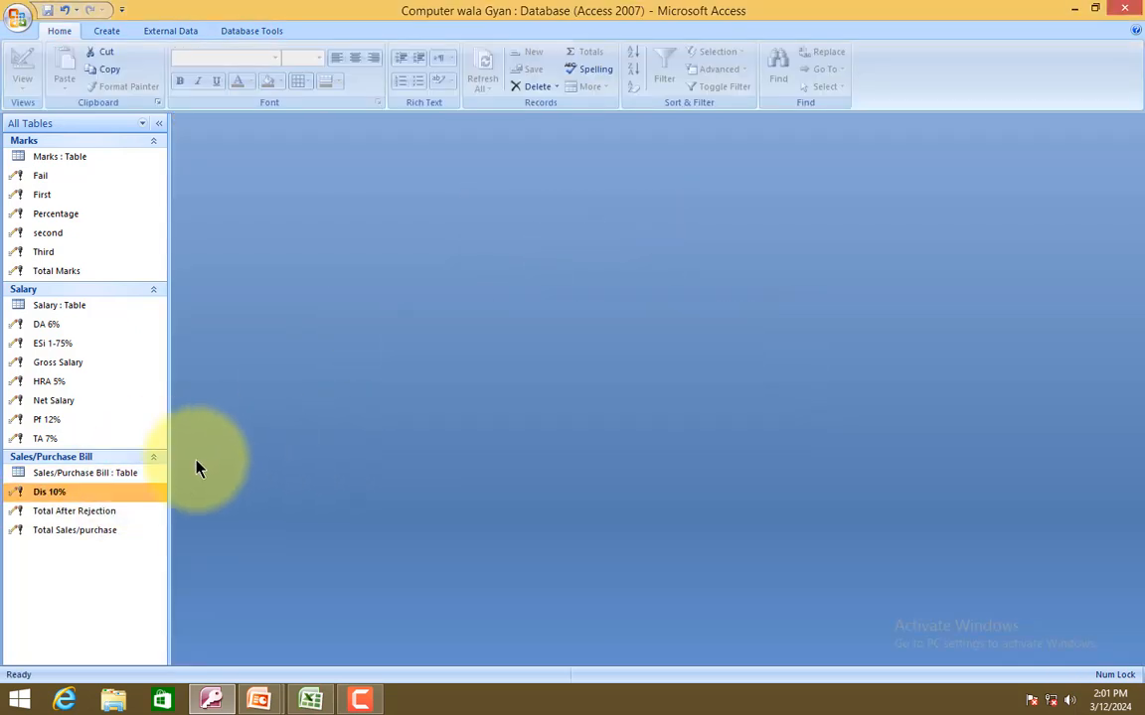
# Open the Sales/Purchase Bill table and check the Total After Rejection and Discount 10% columns.
pyautogui.click(122, 475)
pyautogui.doubleClick(123, 474)
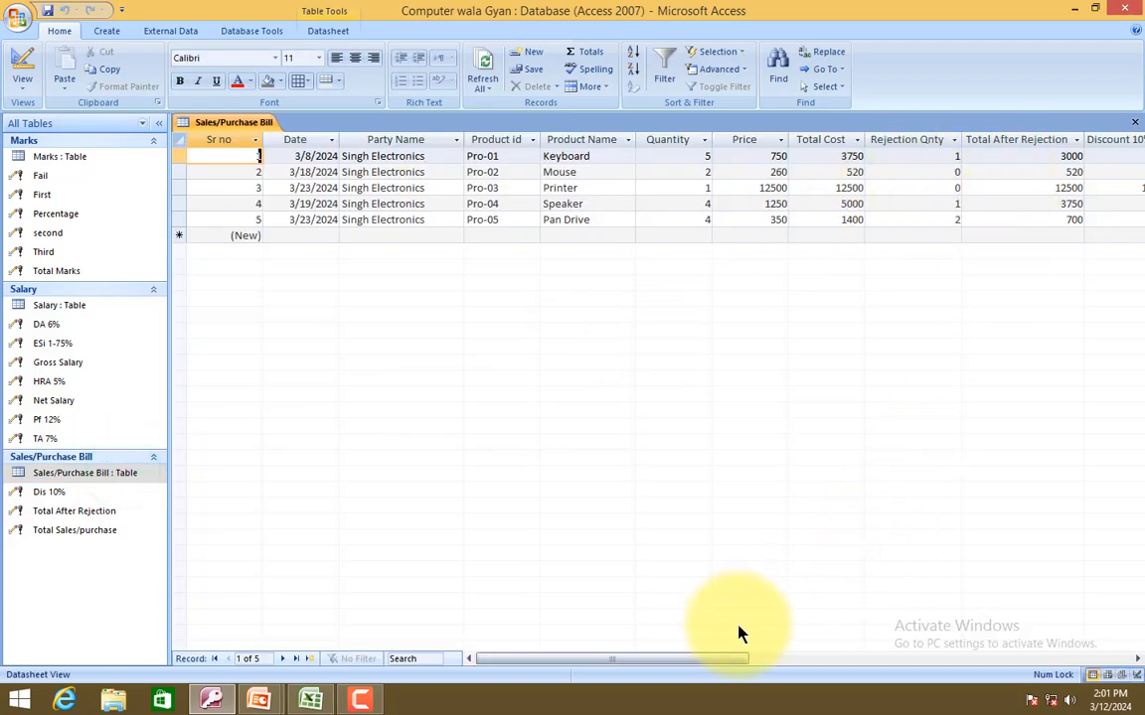
pyautogui.moveTo(715, 661); pyautogui.dragTo(792, 665)
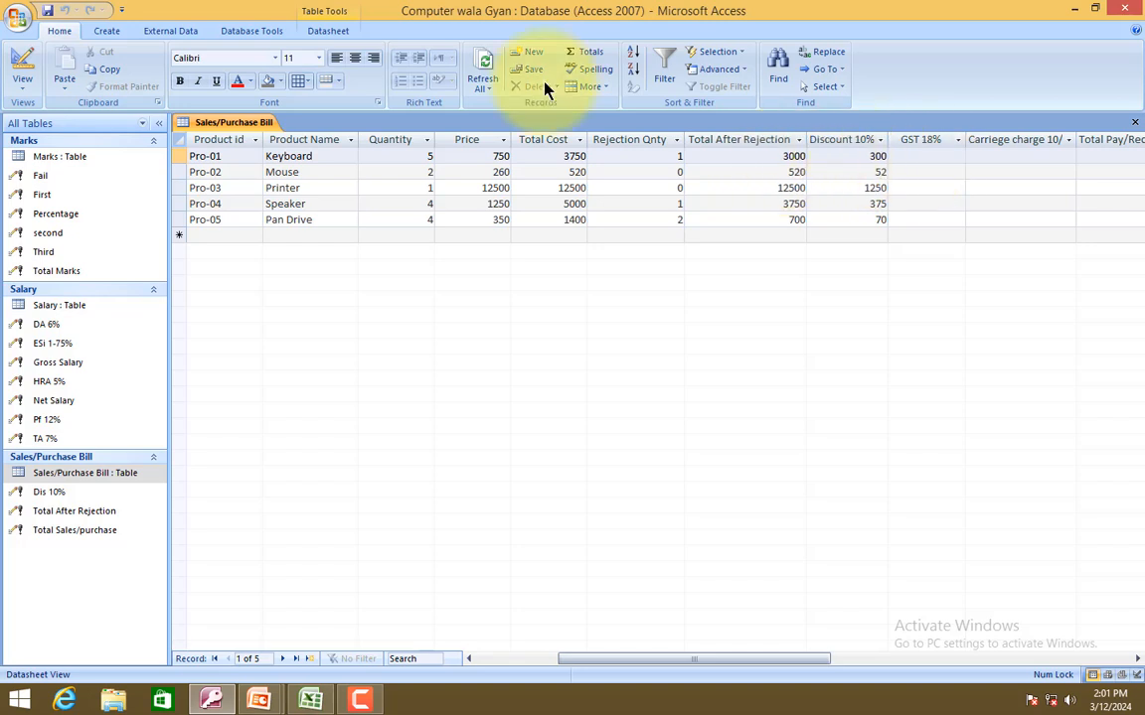
# Create a new design-view query on the Sales/Purchase Bill table with GST 18% as its field.
pyautogui.click(118, 28)
pyautogui.click(608, 75)
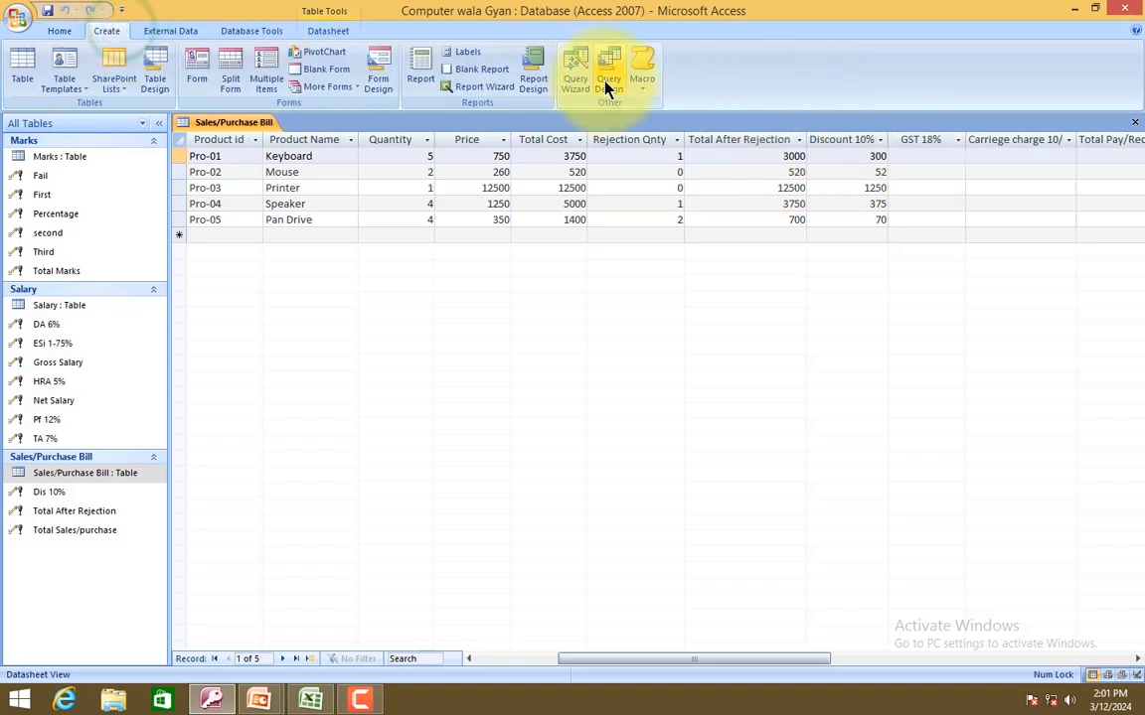
pyautogui.doubleClick(525, 512)
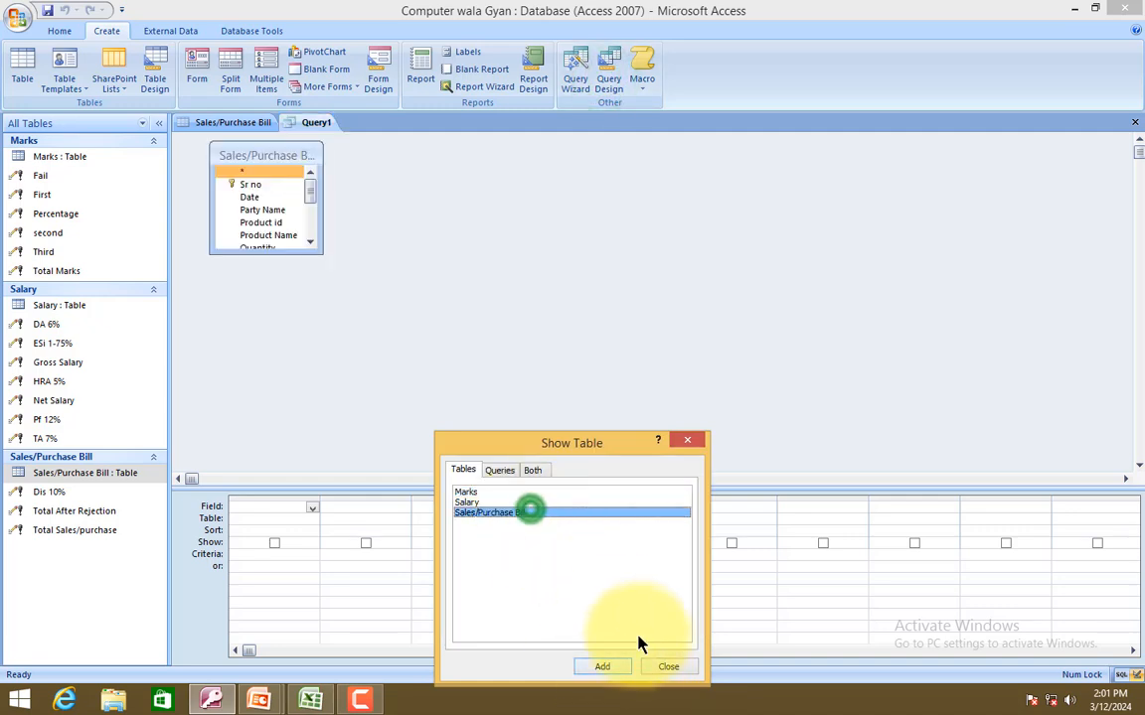
pyautogui.click(657, 668)
pyautogui.click(312, 508)
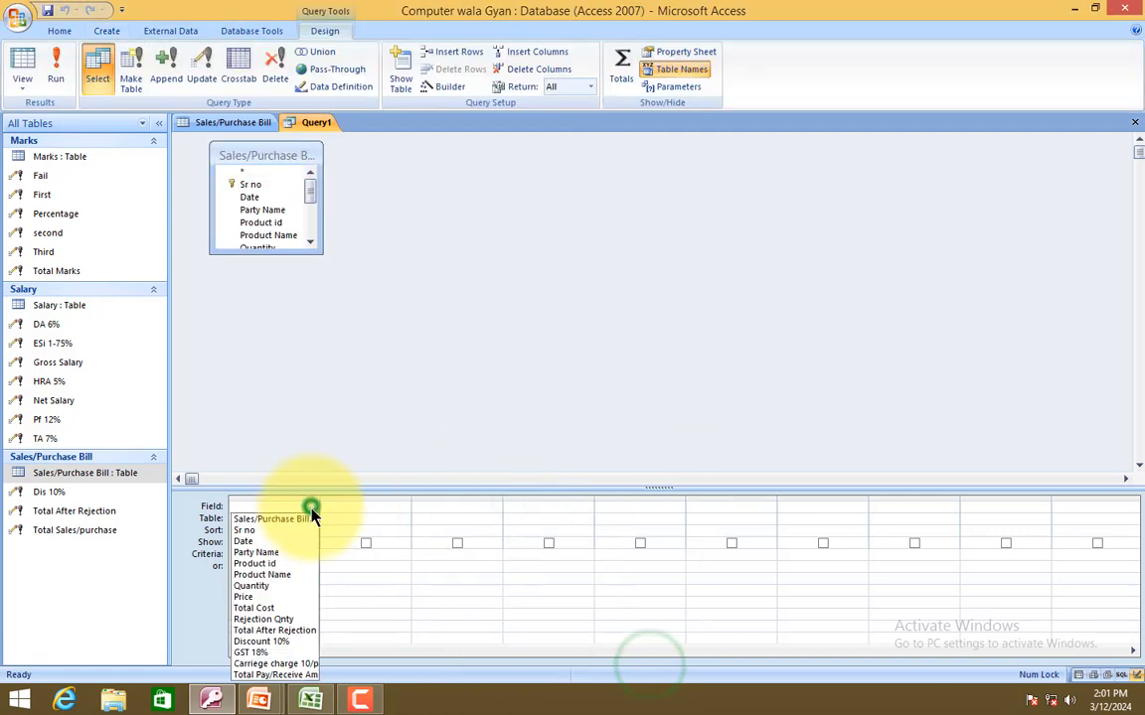
pyautogui.click(279, 651)
# Make it an update query that sets GST 18% to [Sales/Purchase Bill]![Total After Rejection] *18/100.
pyautogui.click(201, 69)
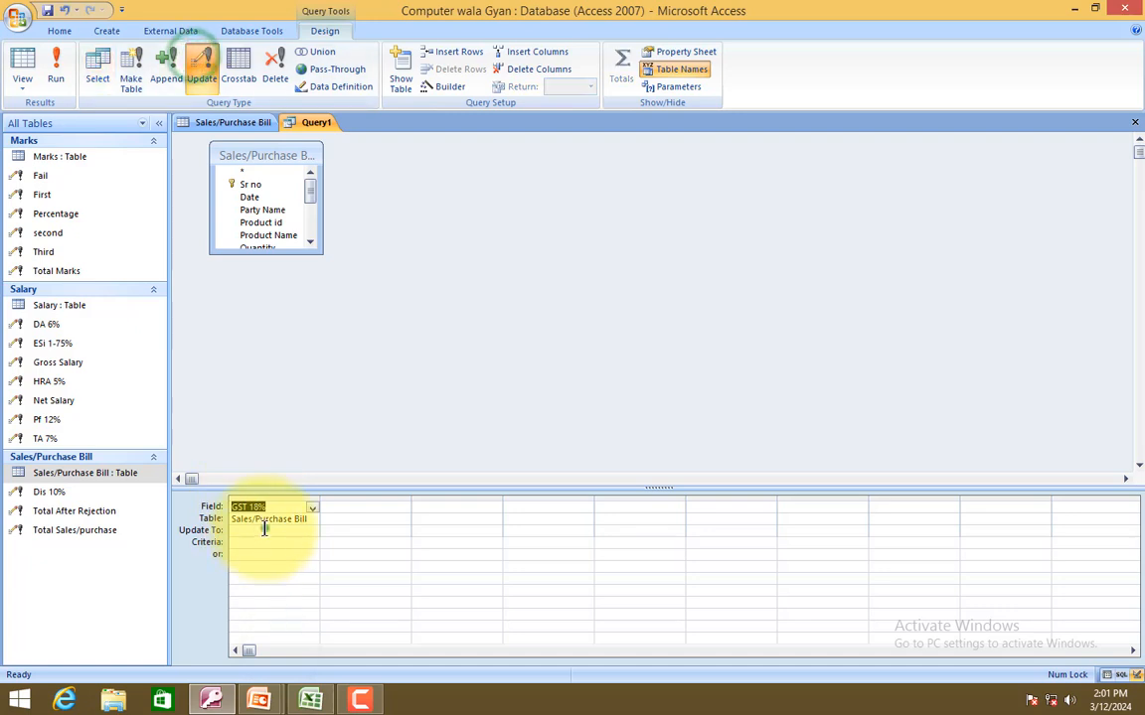
pyautogui.rightClick(268, 531)
pyautogui.click(301, 636)
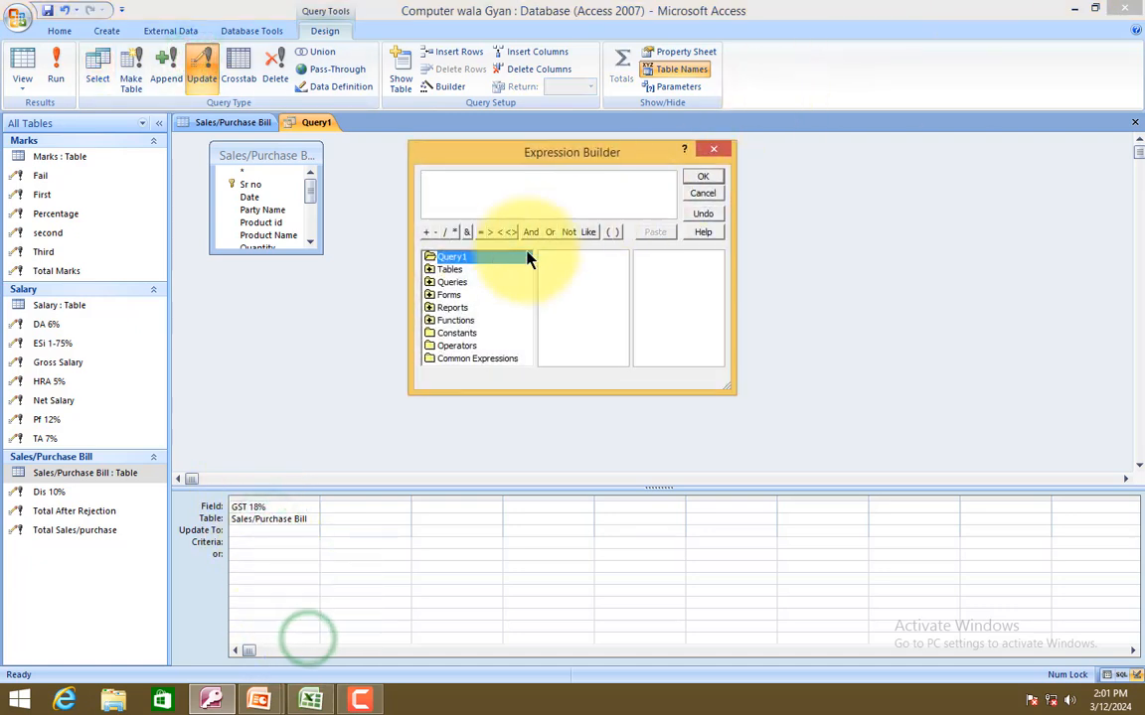
pyautogui.doubleClick(489, 269)
pyautogui.click(484, 307)
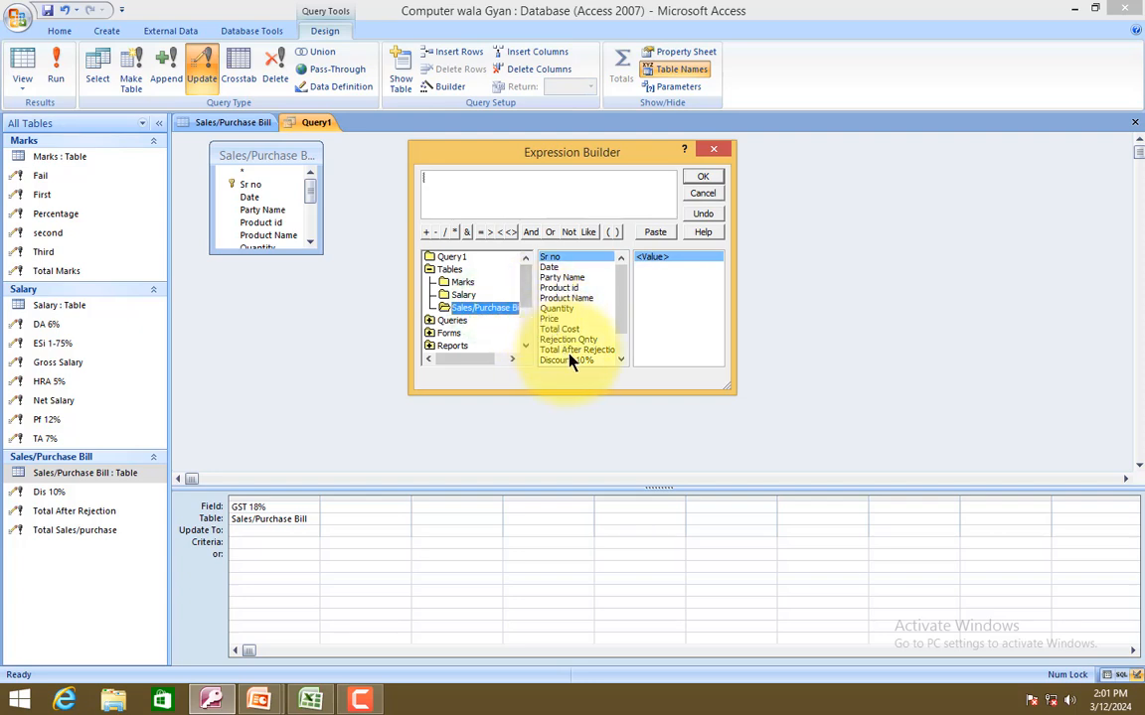
pyautogui.moveTo(619, 317); pyautogui.dragTo(622, 340)
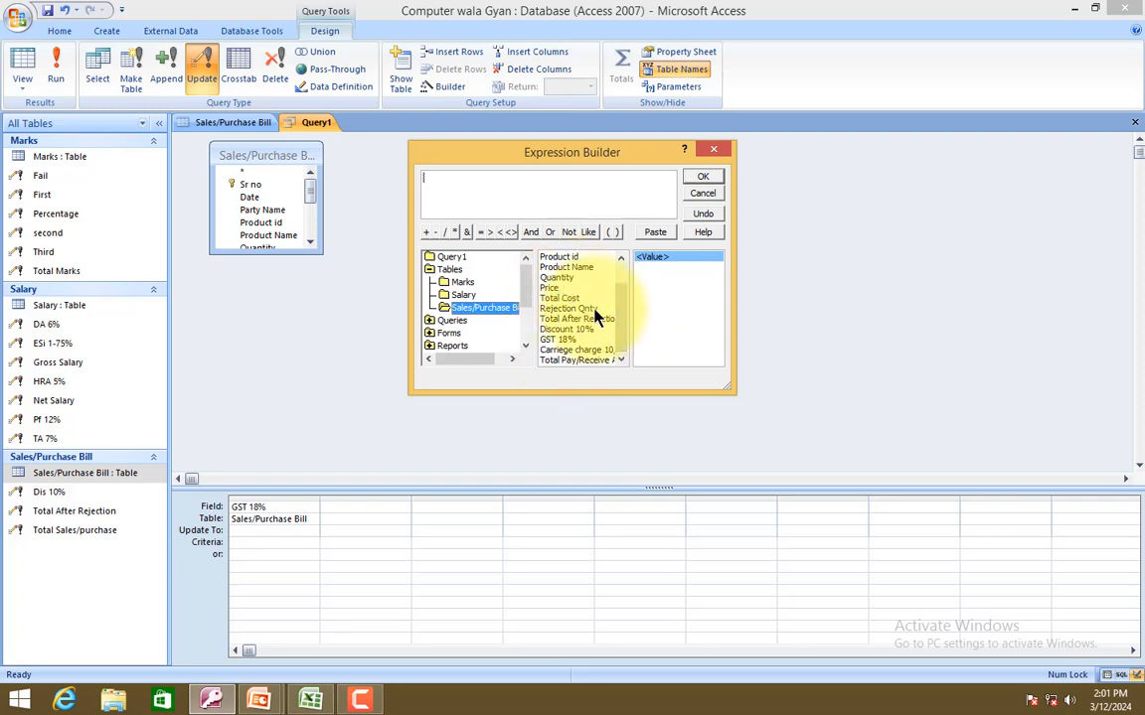
pyautogui.doubleClick(572, 320)
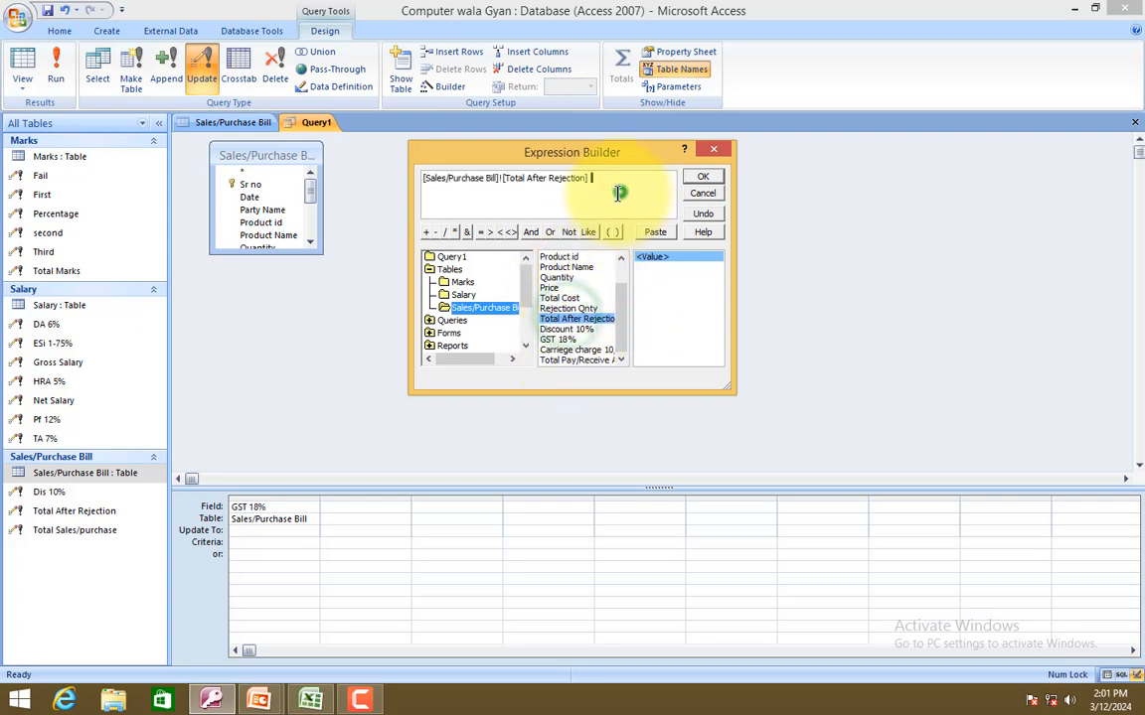
pyautogui.write('*')
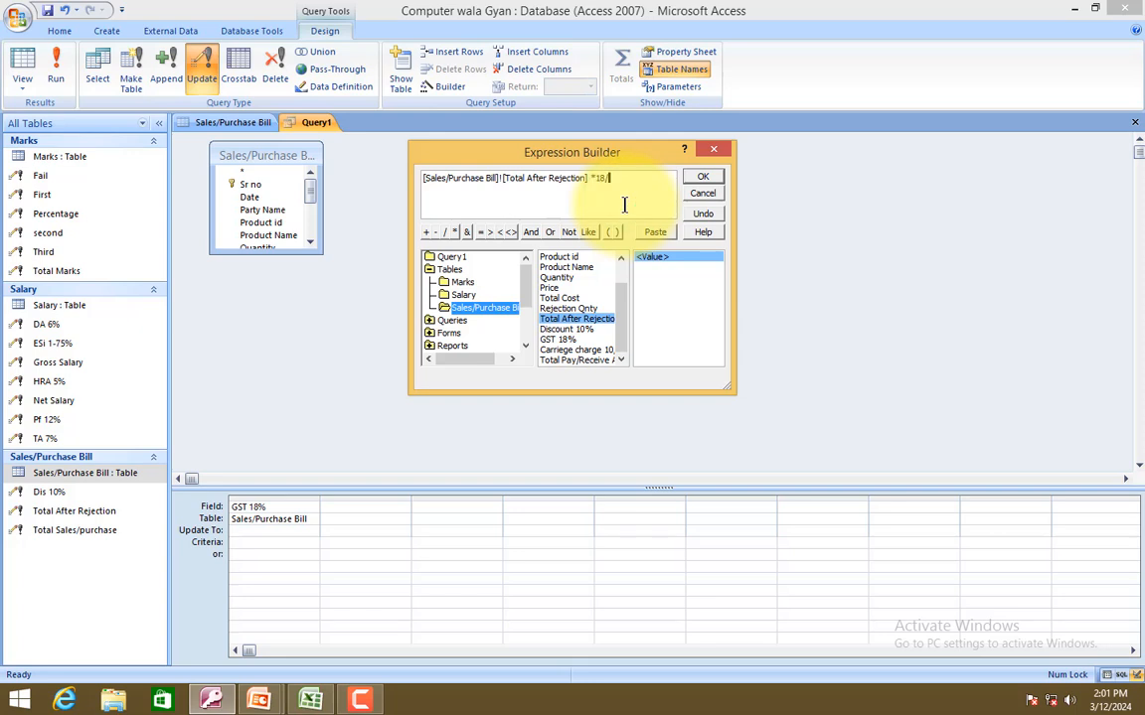
pyautogui.click(720, 181)
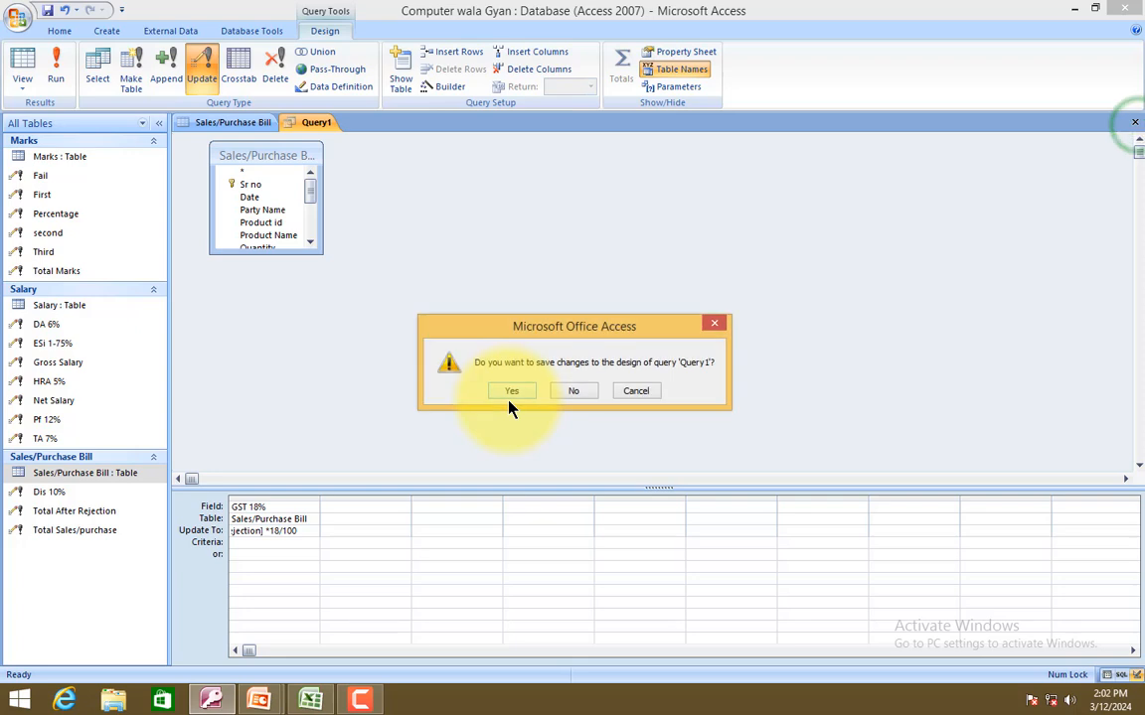
# Save the update query as GST and run it, accepting the update of the GST 18% column.
pyautogui.click(511, 390)
pyautogui.write('GST')
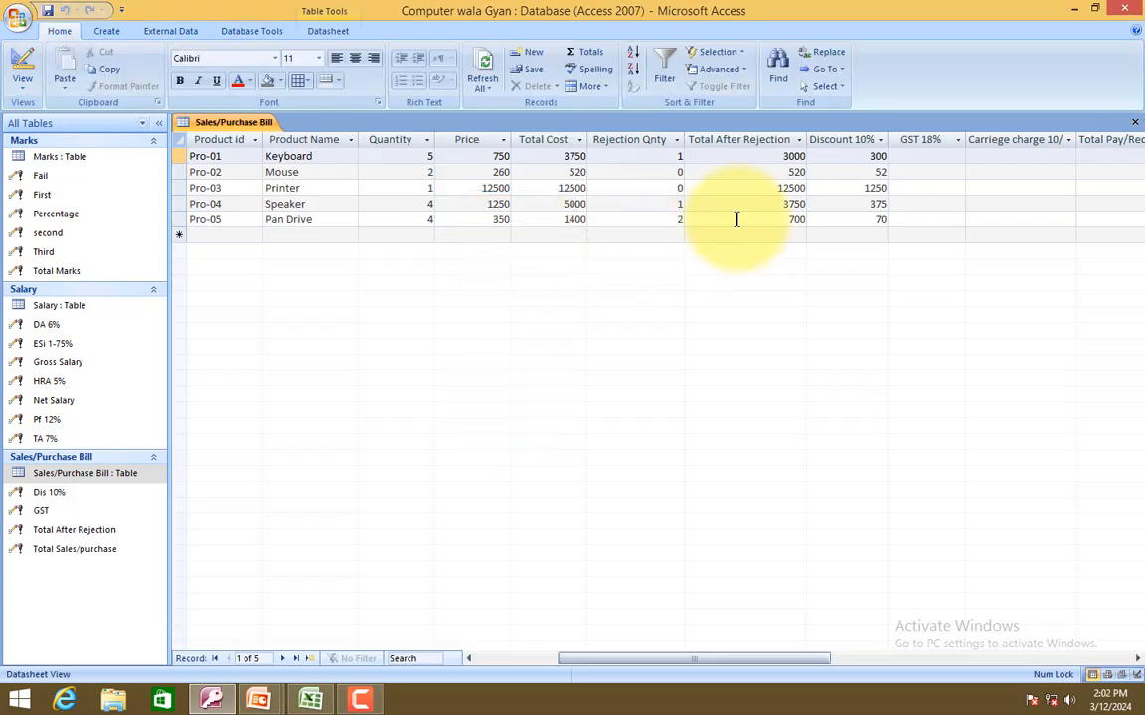
pyautogui.doubleClick(82, 513)
pyautogui.click(517, 415)
pyautogui.click(544, 400)
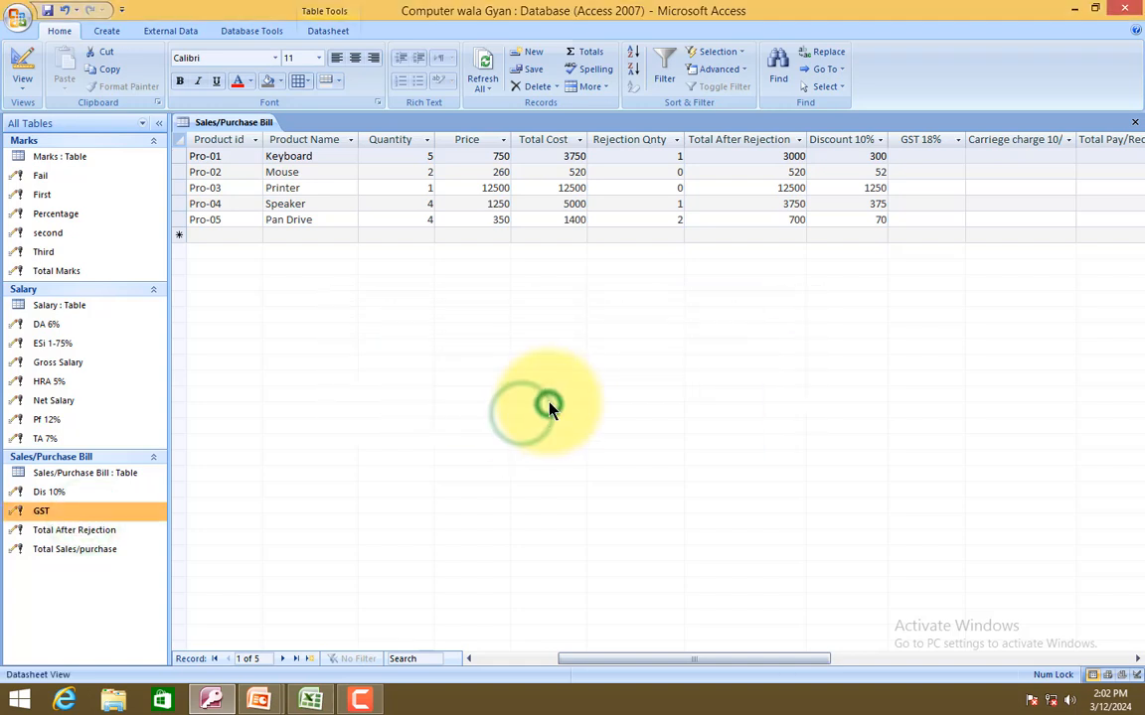
pyautogui.click(920, 144)
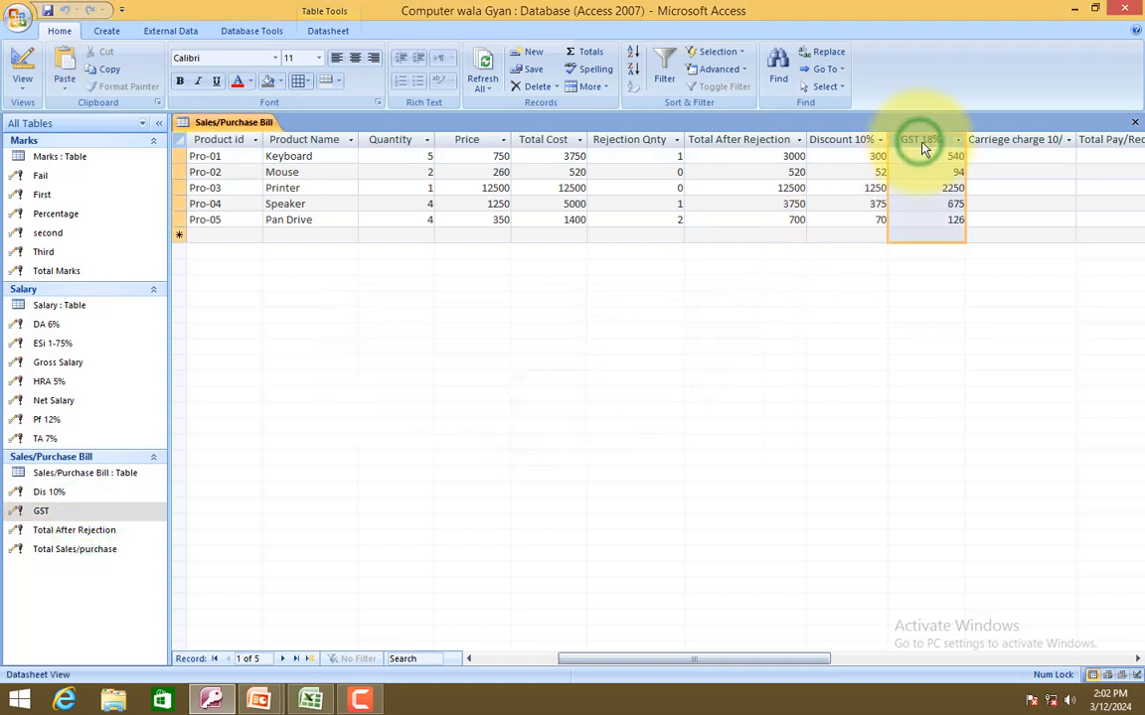
# Create a new design-view query on the Sales/Purchase Bill table with the Carriege charge column as its field.
pyautogui.click(107, 31)
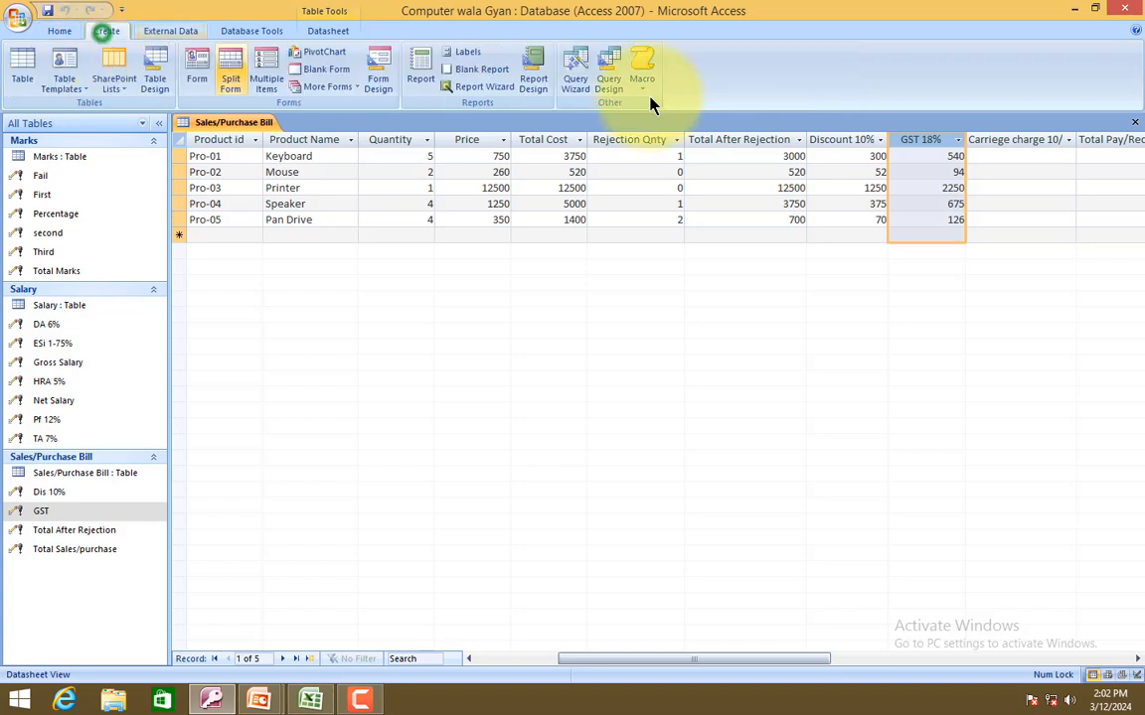
pyautogui.click(604, 88)
pyautogui.click(527, 522)
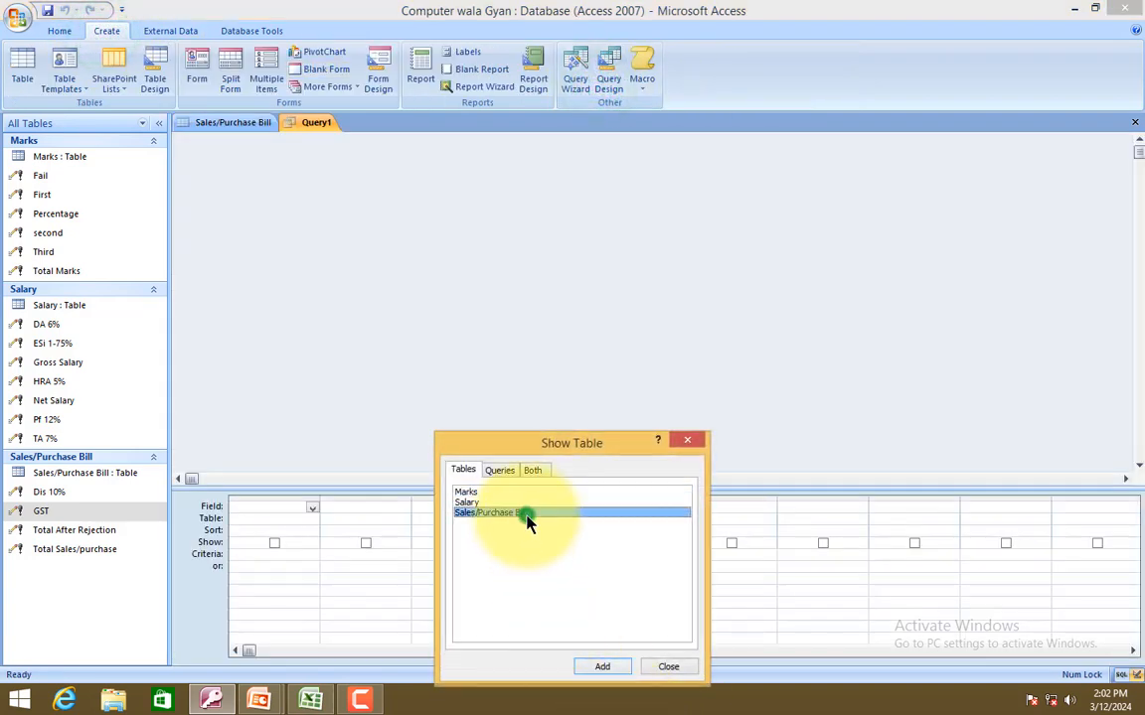
pyautogui.doubleClick(527, 521)
pyautogui.click(664, 667)
pyautogui.click(312, 507)
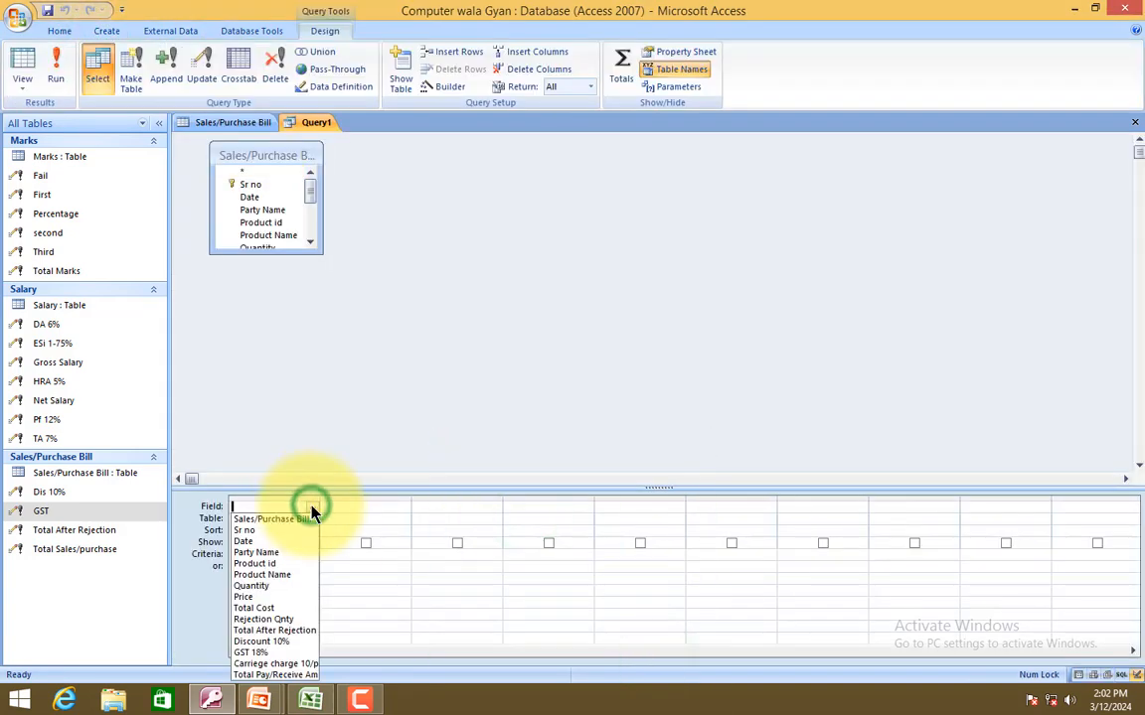
pyautogui.click(273, 664)
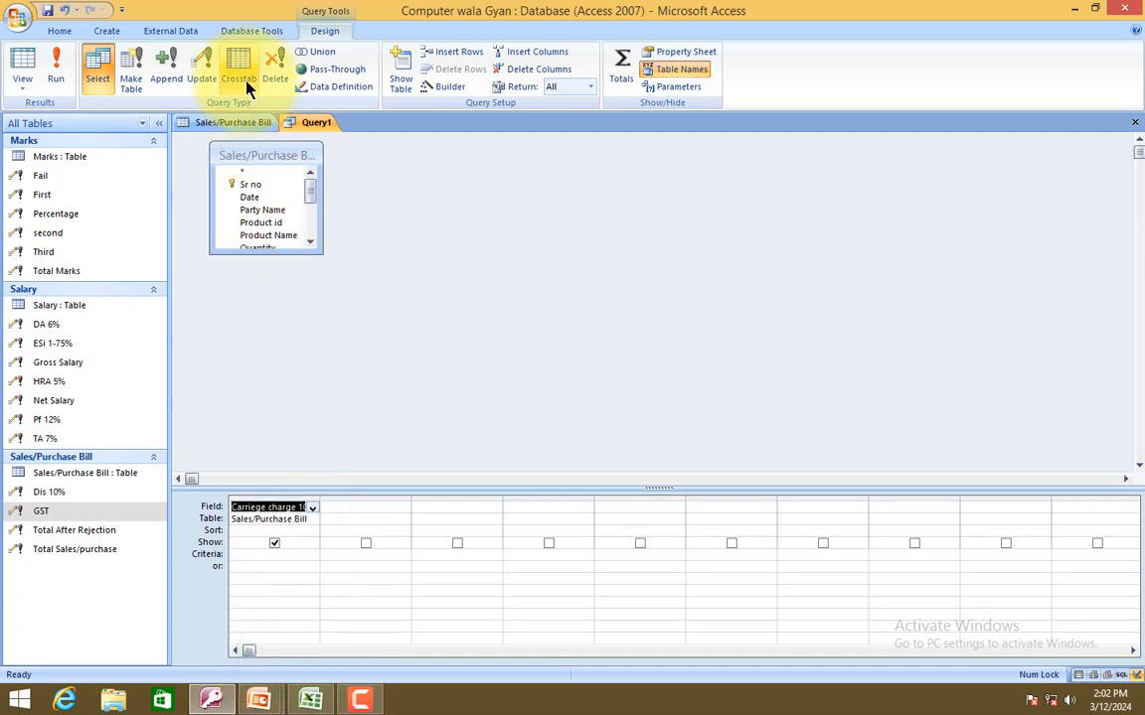
# Make it an update query that sets the carriage charge to ([Sales/Purchase Bill]![Quantity] - [Sales/Purchase Bill]![Rejection Qnty])*10.
pyautogui.click(202, 76)
pyautogui.rightClick(249, 542)
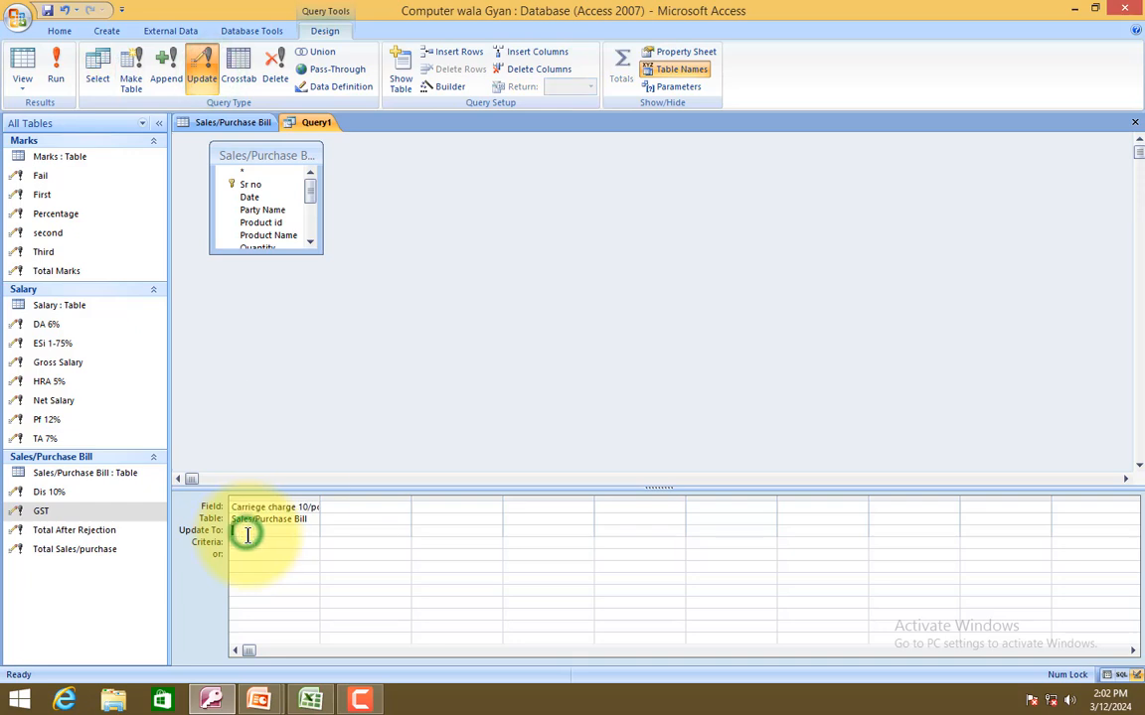
pyautogui.click(288, 486)
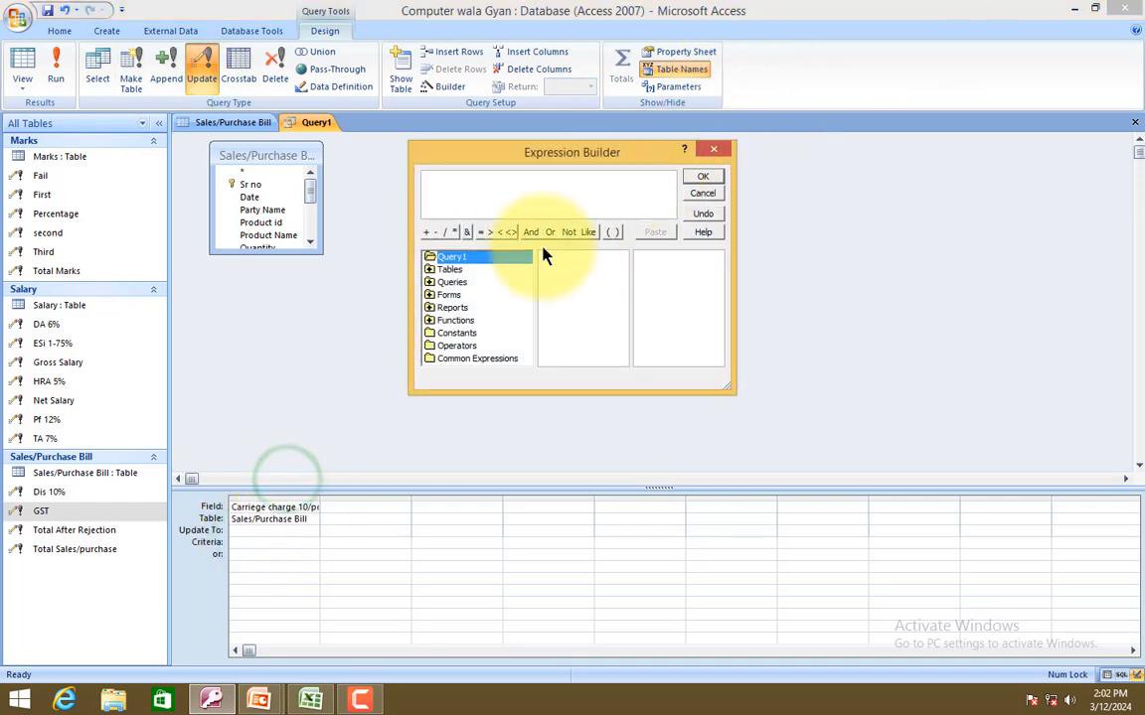
pyautogui.doubleClick(485, 266)
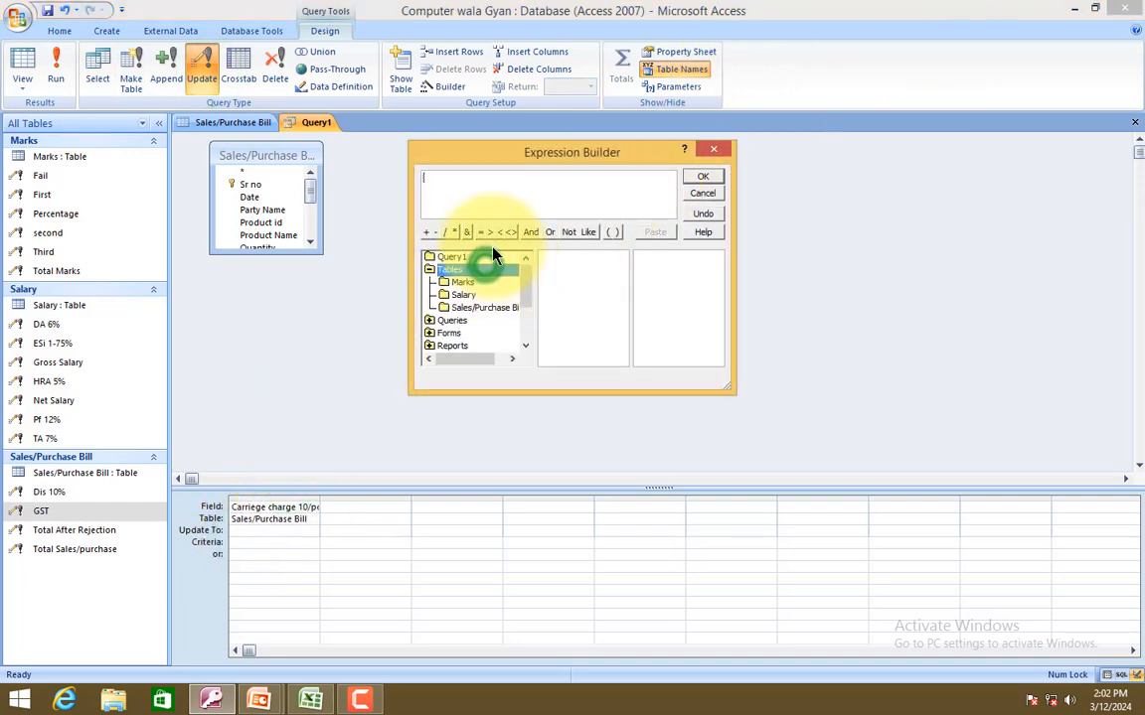
pyautogui.click(478, 309)
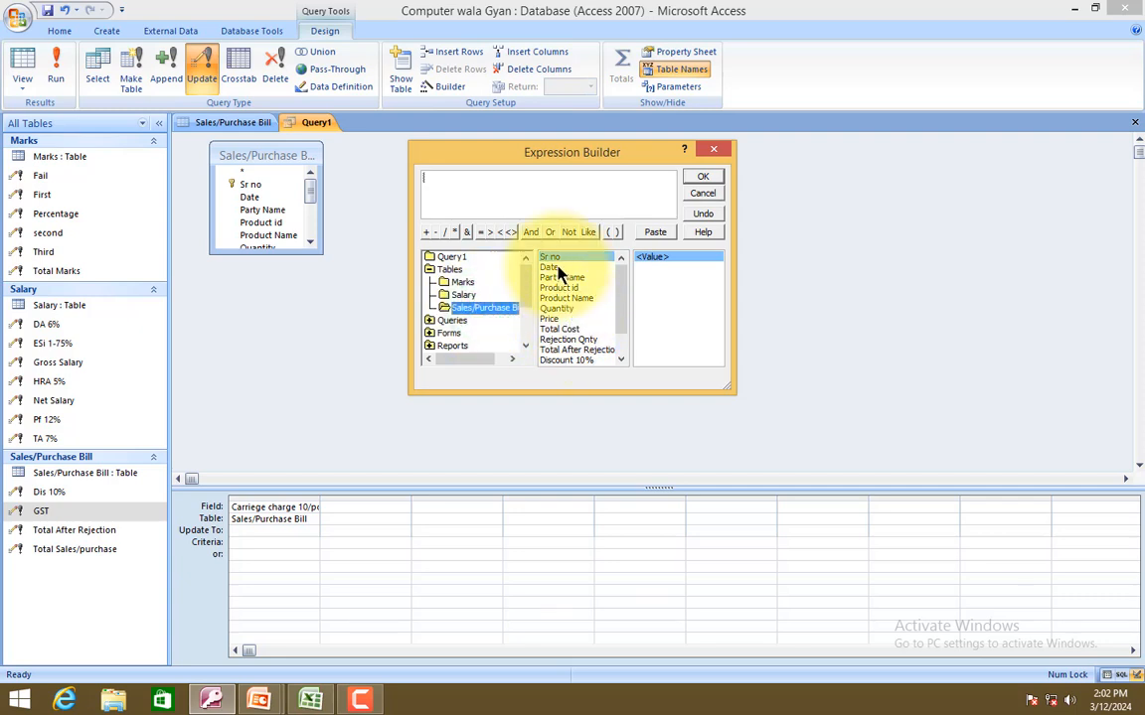
pyautogui.click(543, 201)
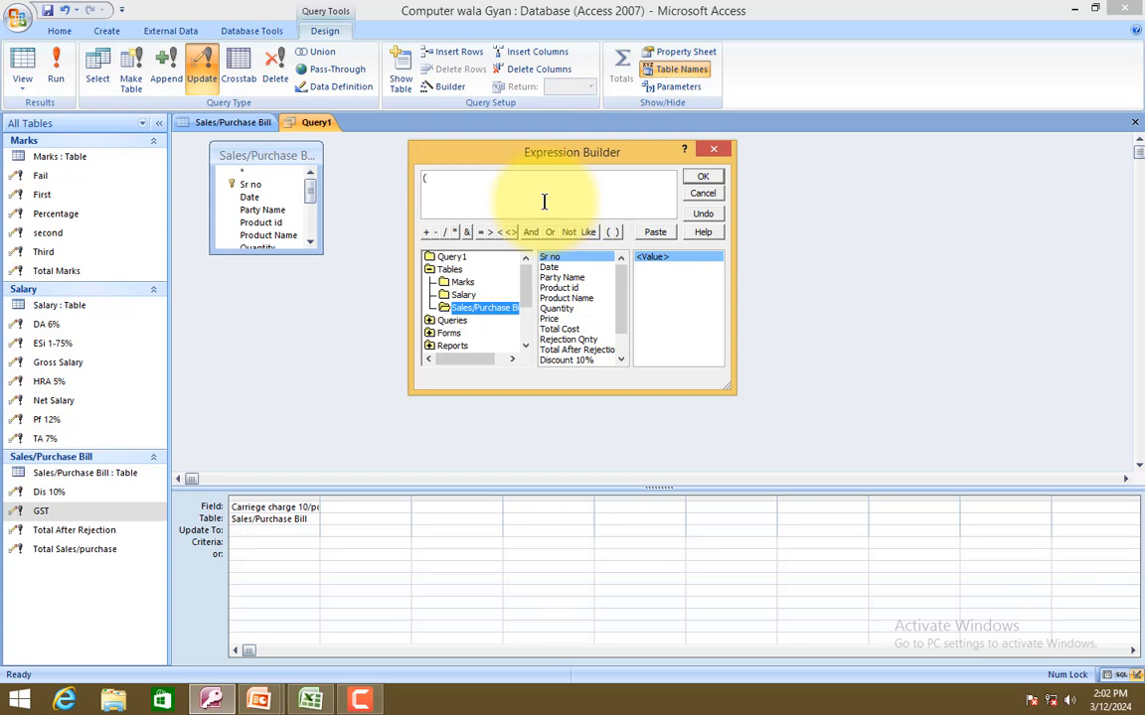
pyautogui.doubleClick(566, 298)
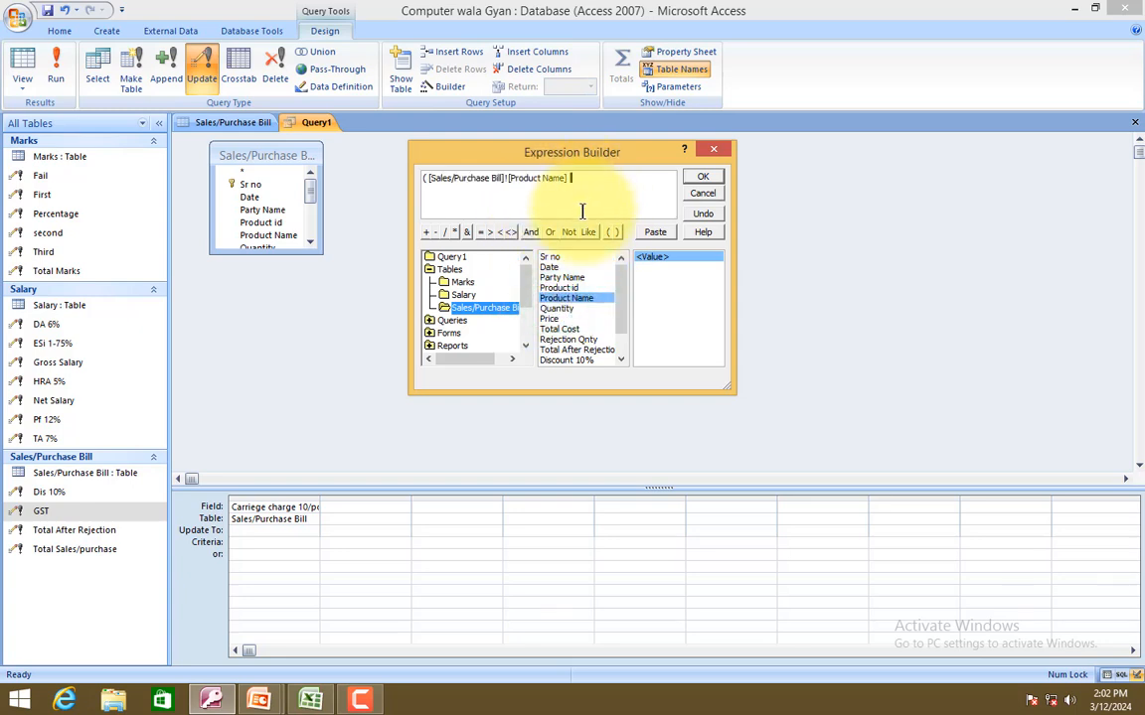
pyautogui.hotkey('ctrl', 'z')
pyautogui.write('-')
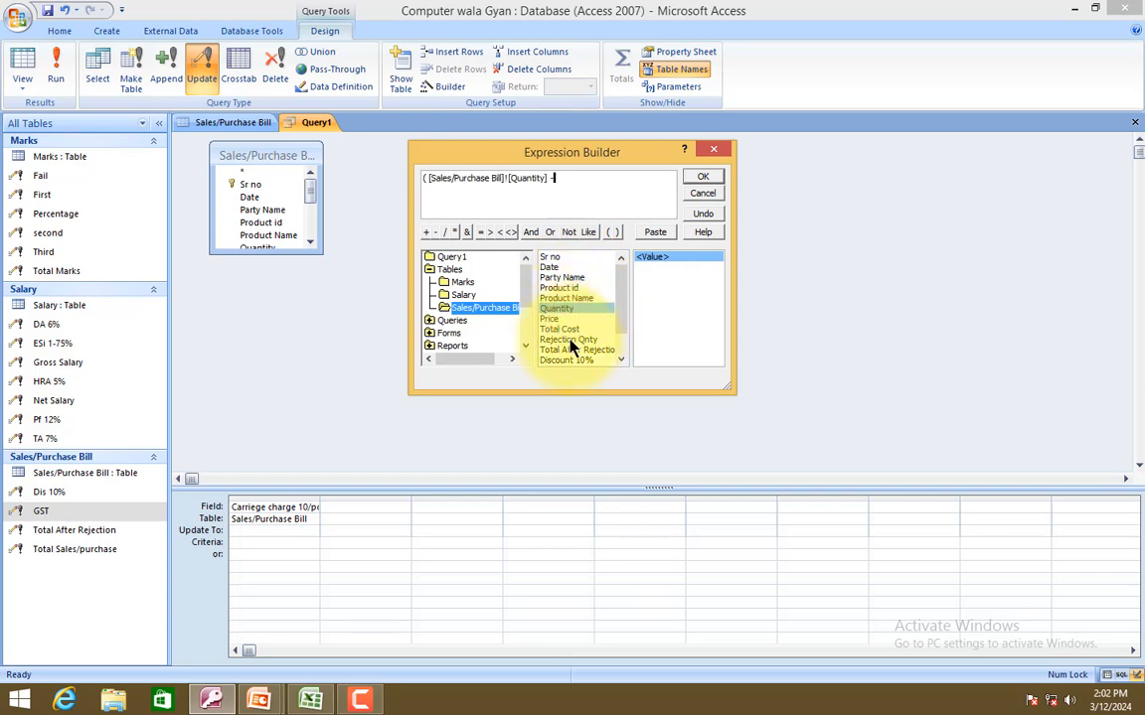
pyautogui.doubleClick(571, 340)
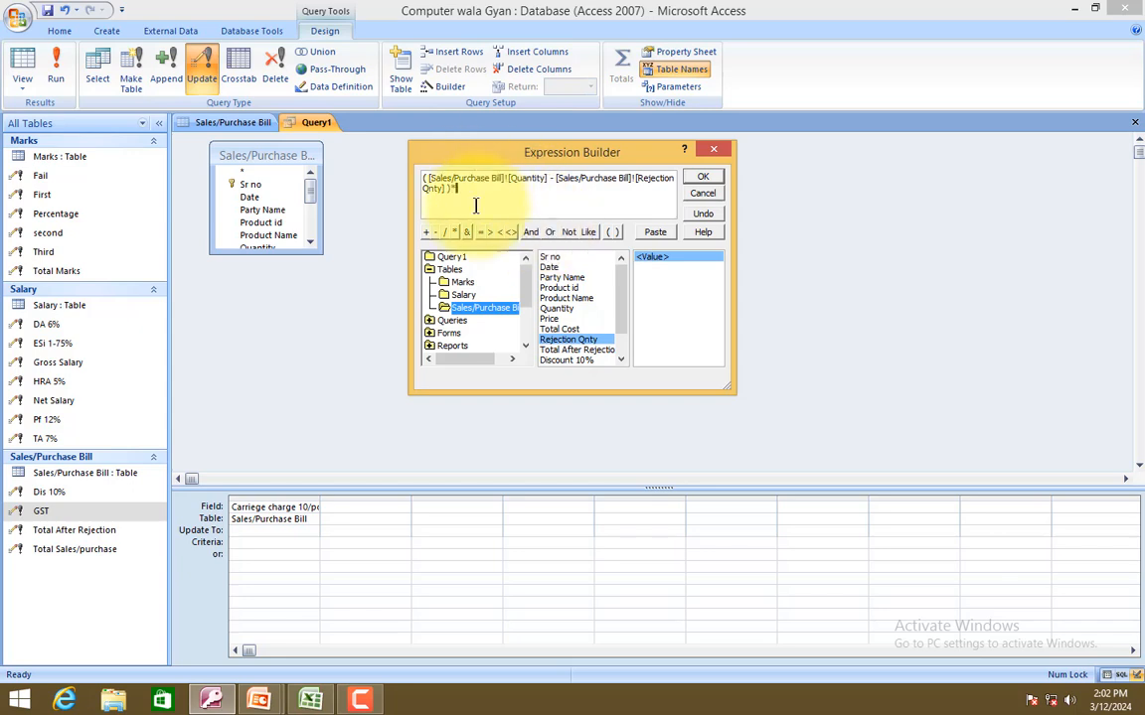
pyautogui.click(702, 176)
# Close the carriage charge query and save it under the name carriege 10 rs per pcs.
pyautogui.click(1135, 122)
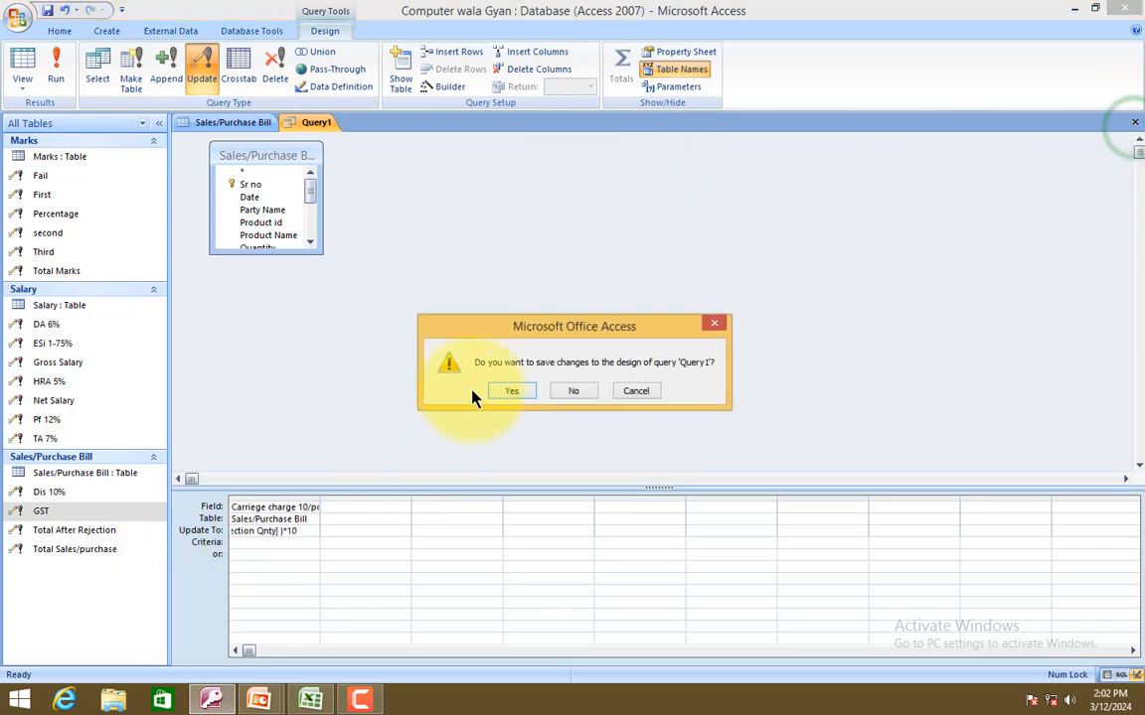
pyautogui.click(505, 390)
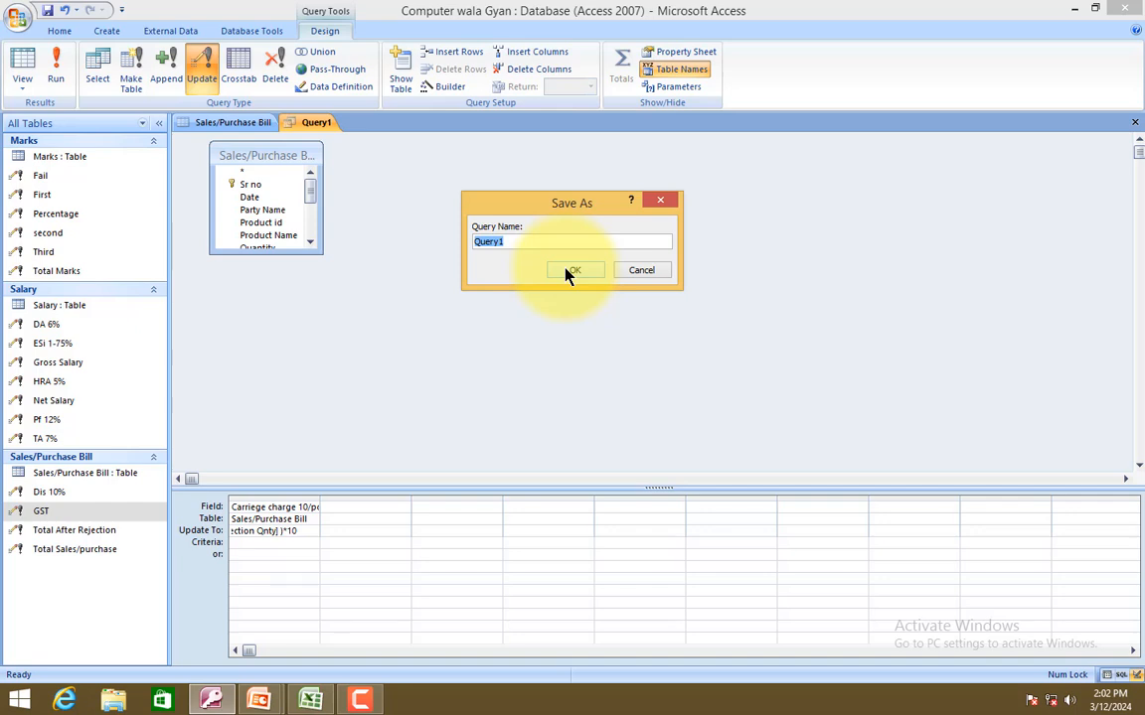
pyautogui.write('carriege 10 rs per pcs')
pyautogui.click(571, 272)
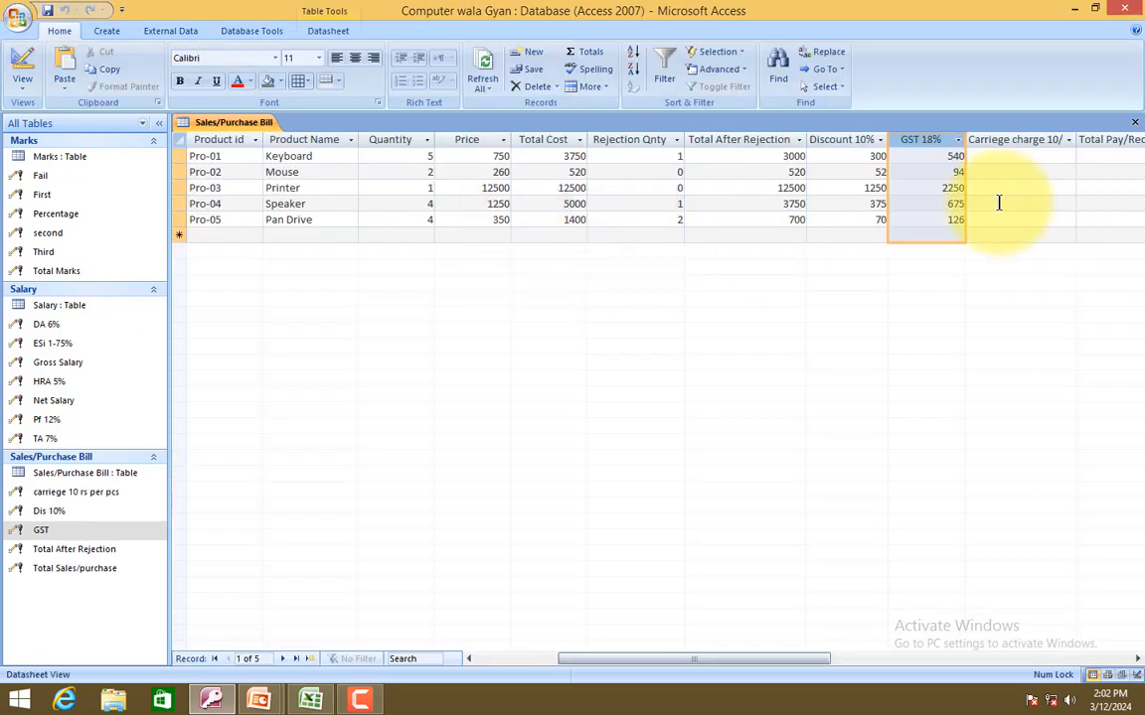
# Run the carriege 10 rs per pcs query, accept the update and check the Carriege charge column.
pyautogui.click(100, 494)
pyautogui.doubleClick(99, 496)
pyautogui.press('Return')
pyautogui.press('Return')
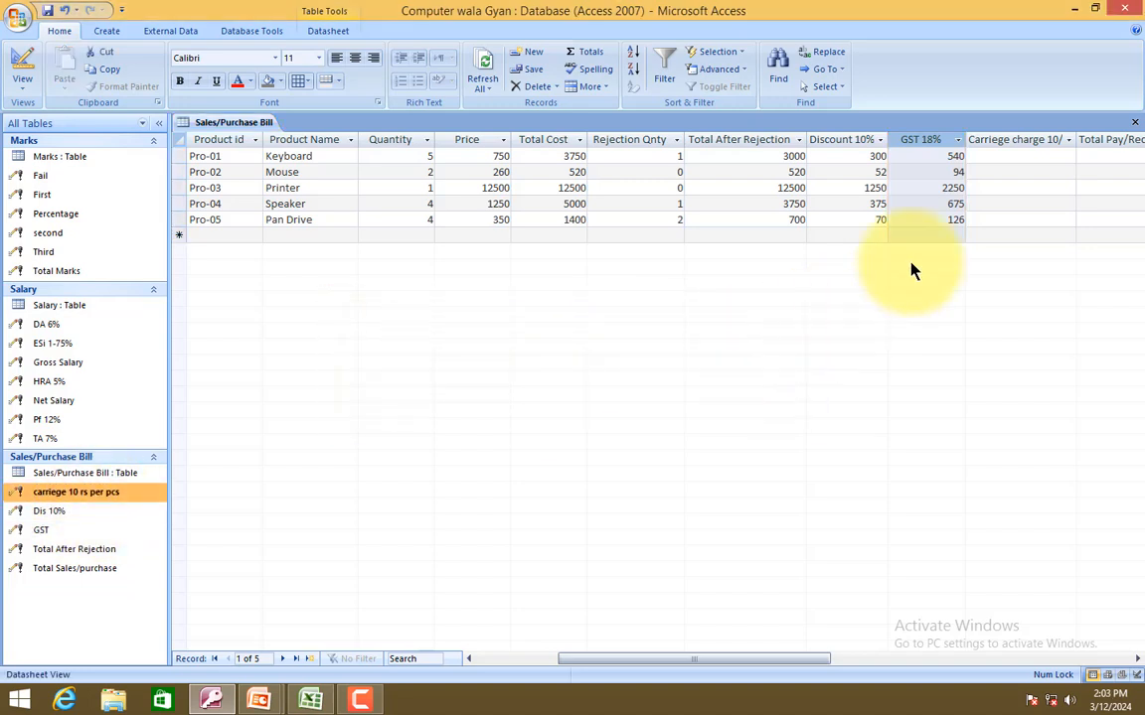
pyautogui.click(1004, 139)
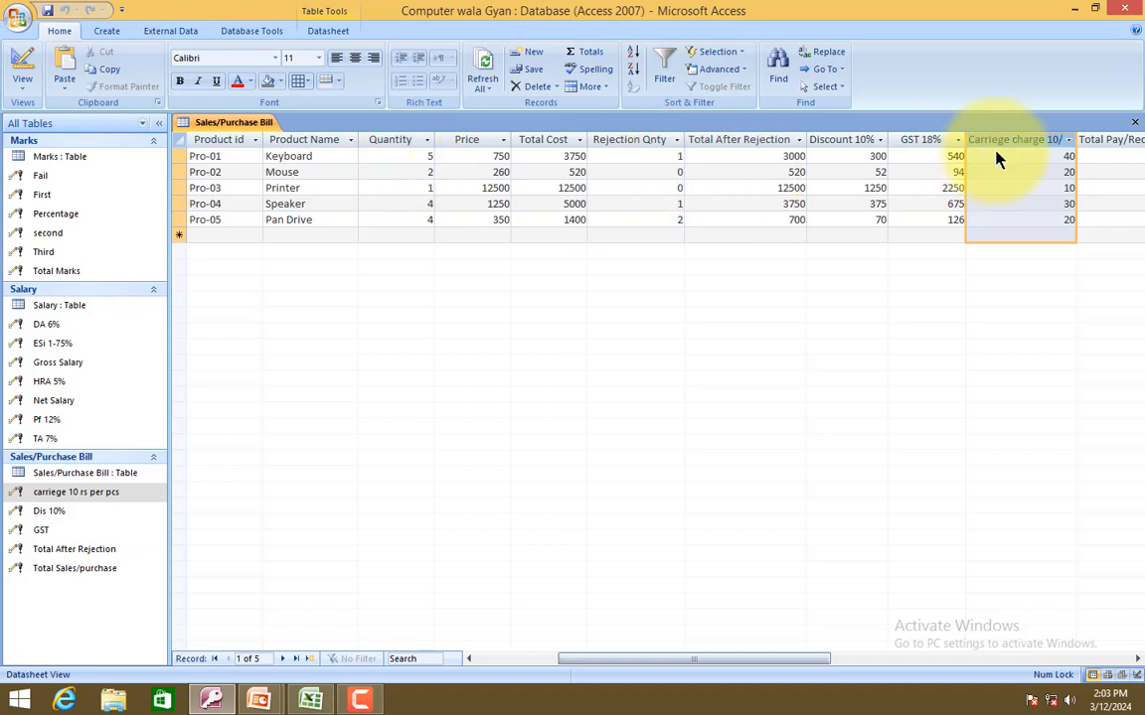
# Close the Sales/Purchase Bill table and create a design-view query on it with the Total Pay/Receive amount field.
pyautogui.click(1135, 122)
pyautogui.click(106, 31)
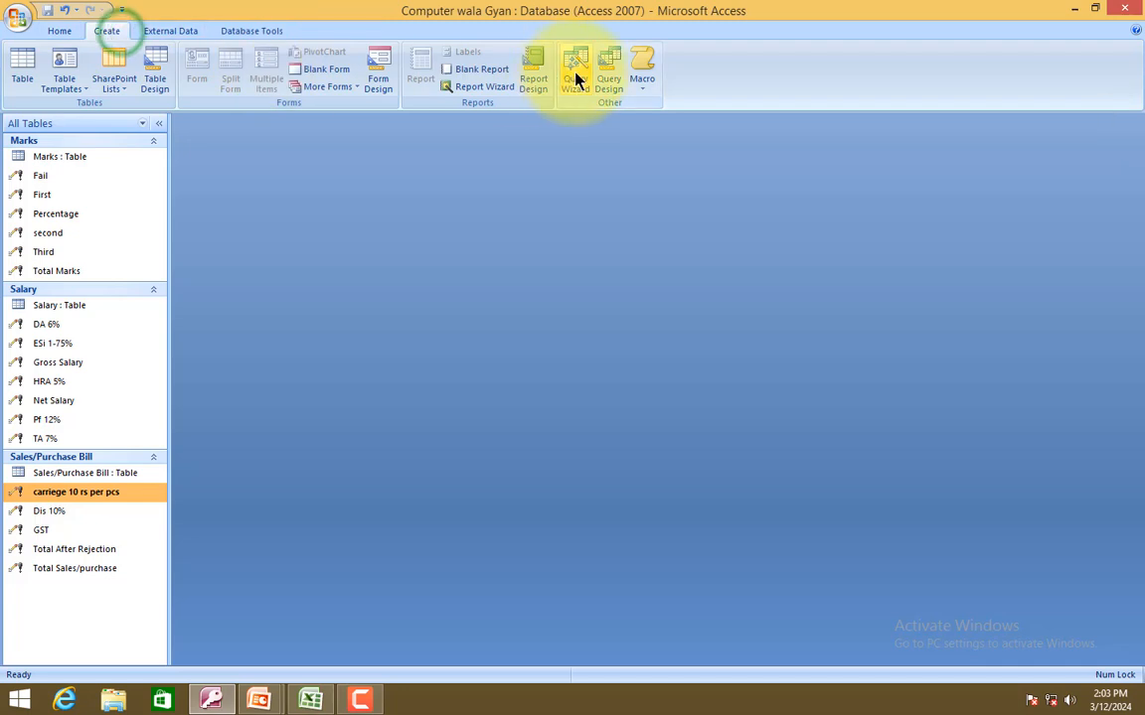
pyautogui.click(609, 80)
pyautogui.doubleClick(497, 513)
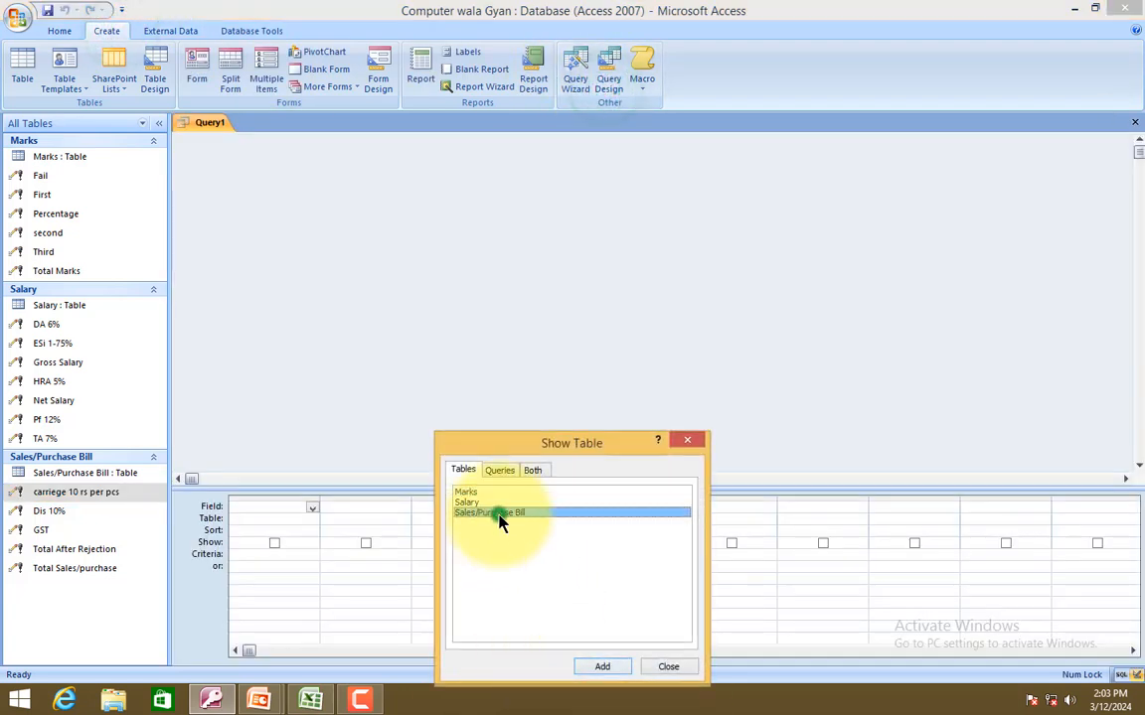
pyautogui.click(668, 667)
pyautogui.click(312, 508)
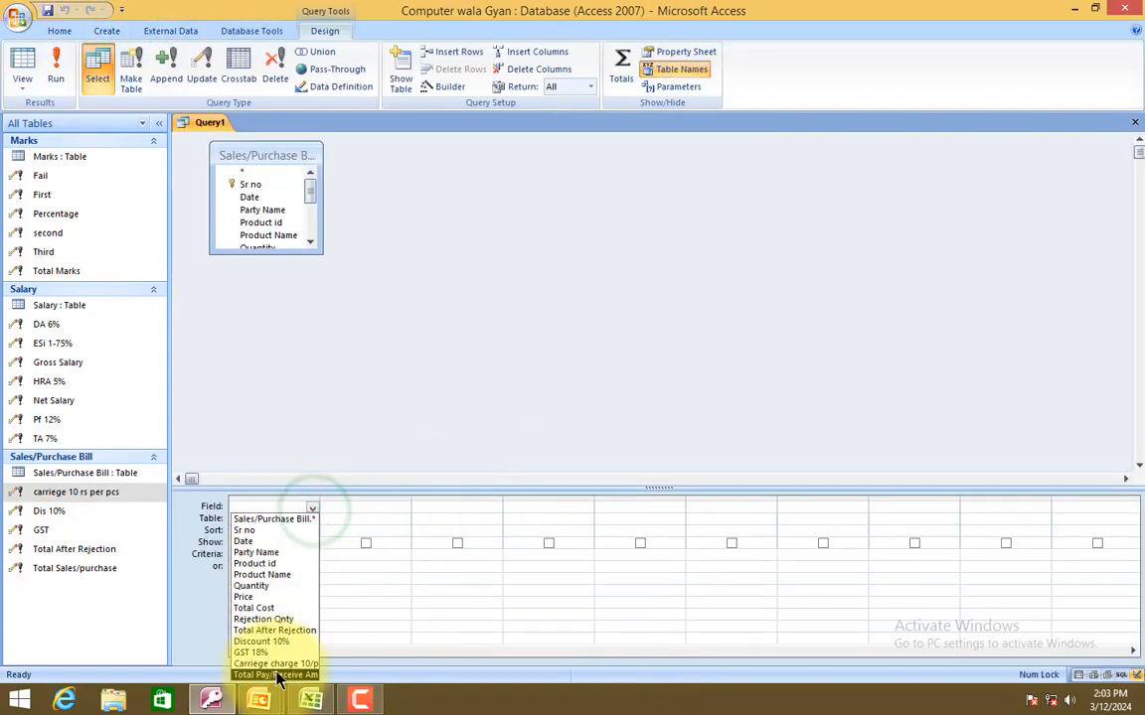
pyautogui.click(275, 674)
# Make it an update query and start the Update To expression for Total Pay/Receive amount with [Sales/Purchase Bill]![Total After Rejection].
pyautogui.click(202, 78)
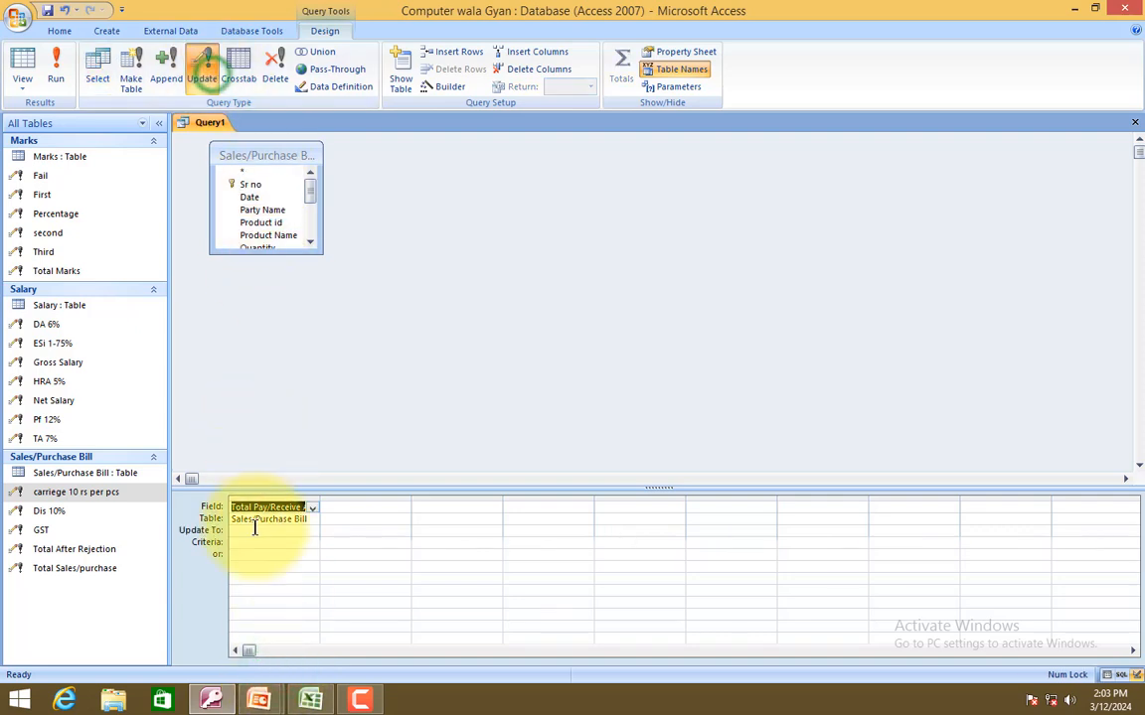
pyautogui.rightClick(255, 541)
pyautogui.click(295, 486)
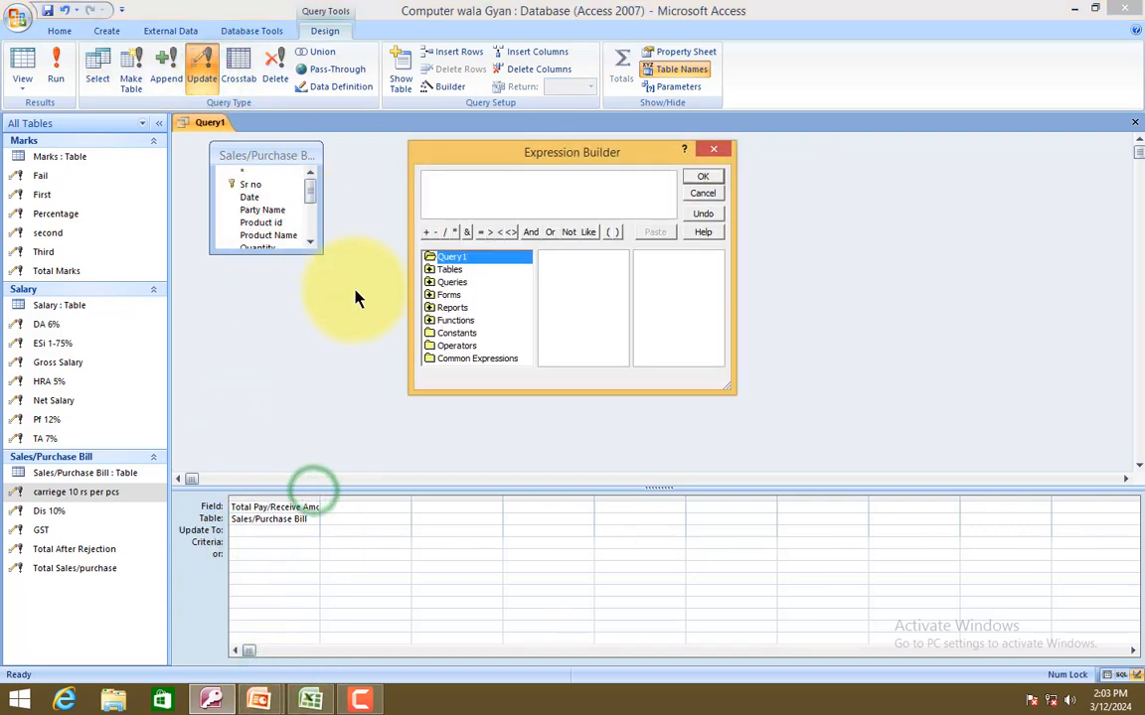
pyautogui.doubleClick(452, 270)
pyautogui.click(477, 307)
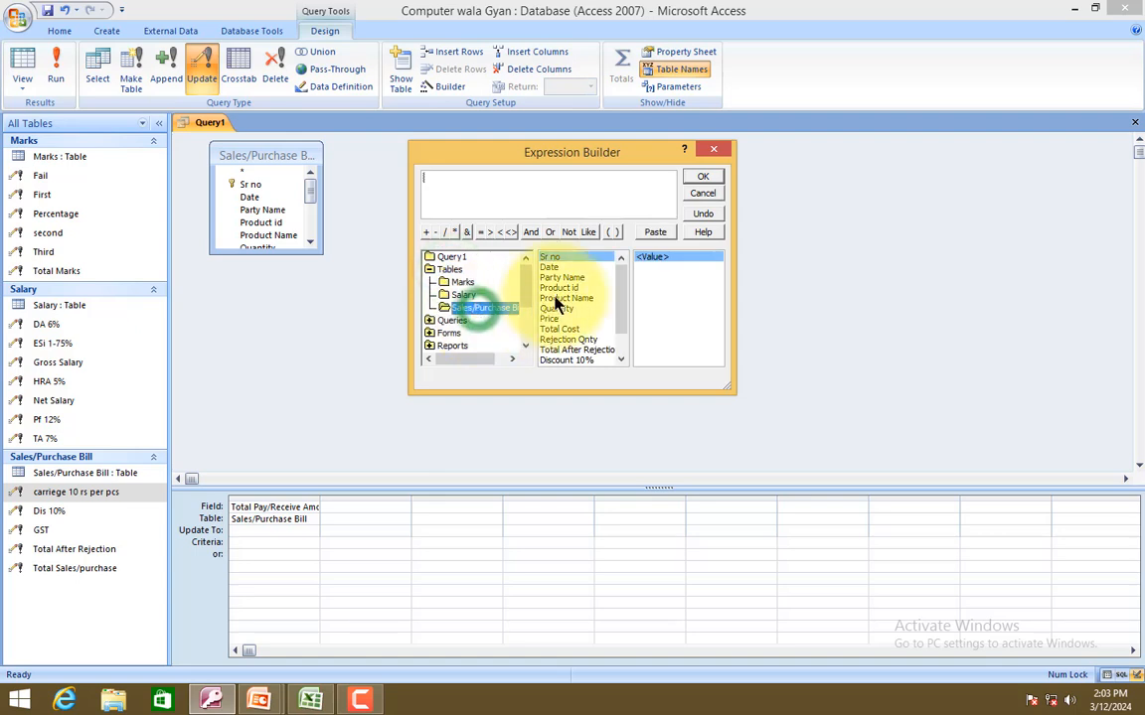
pyautogui.doubleClick(595, 339)
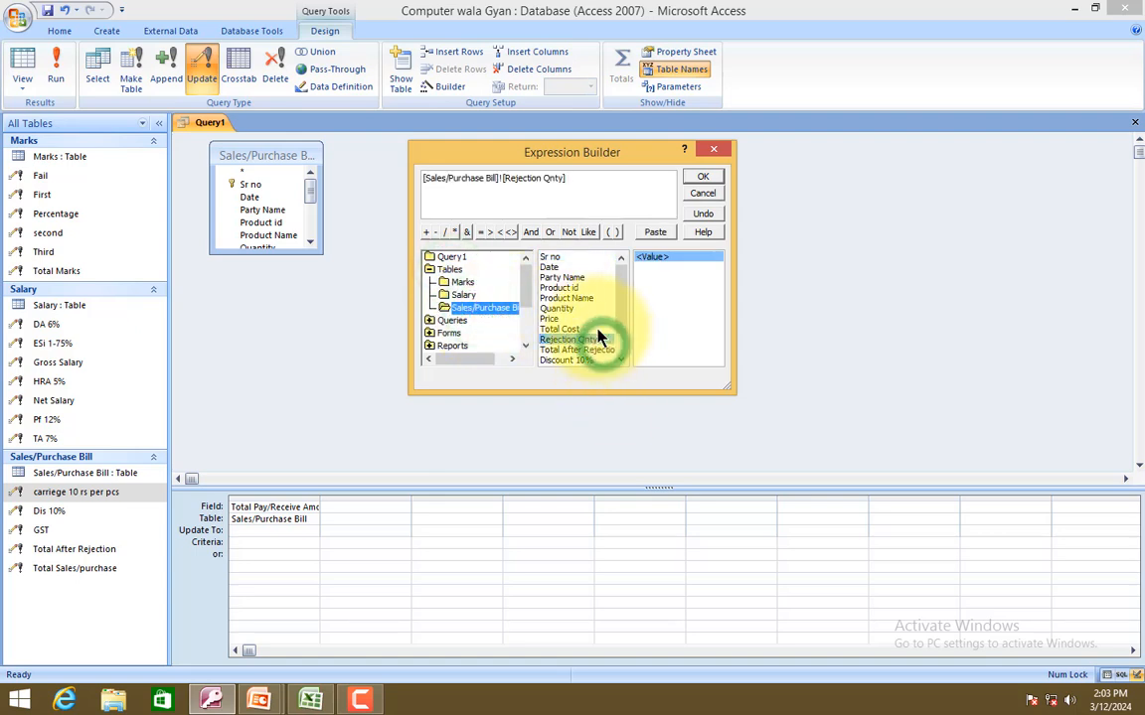
pyautogui.hotkey('ctrl', 'z')
pyautogui.doubleClick(593, 349)
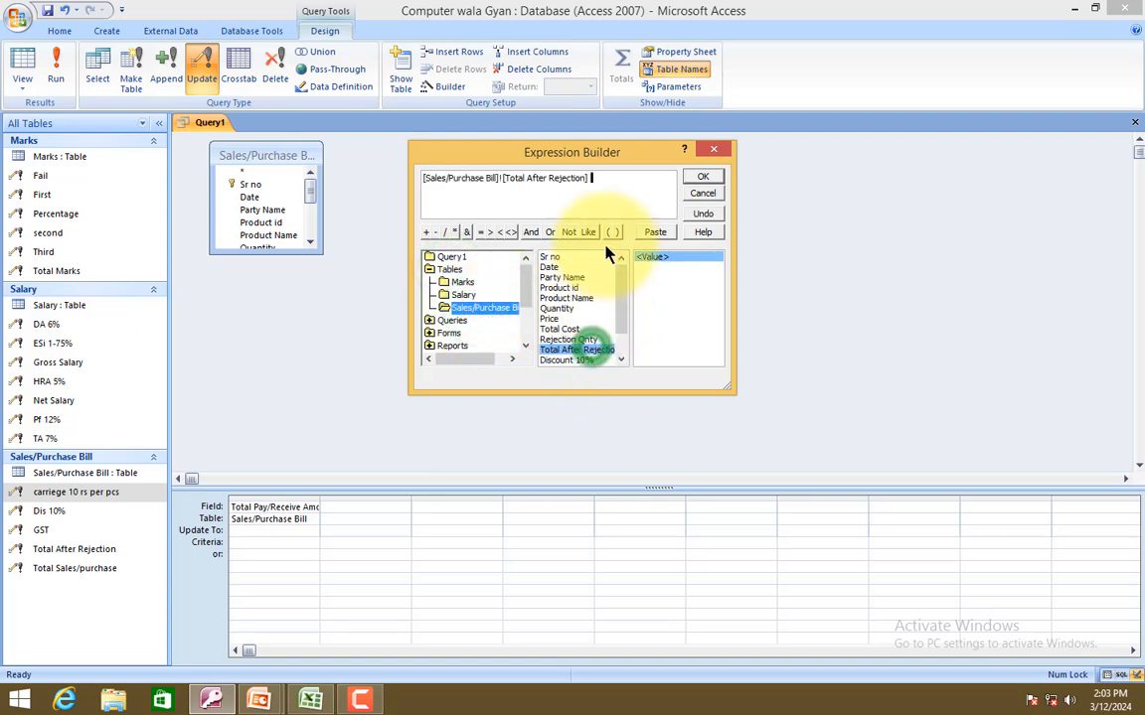
# Complete the expression by subtracting the table's [Discount 10%] and adding its [GST 18%] and [Carriege charge 10/pcs] fields, and accept it.
pyautogui.click(616, 186)
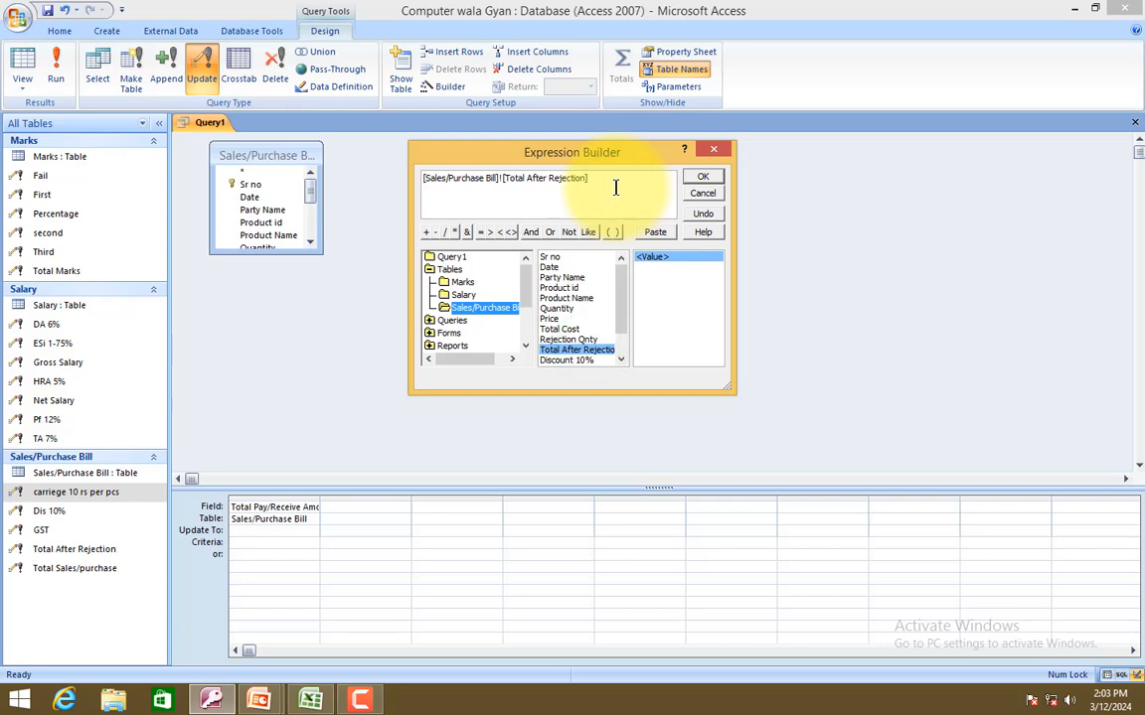
pyautogui.write('-')
pyautogui.doubleClick(583, 362)
pyautogui.moveTo(618, 309); pyautogui.dragTo(618, 338)
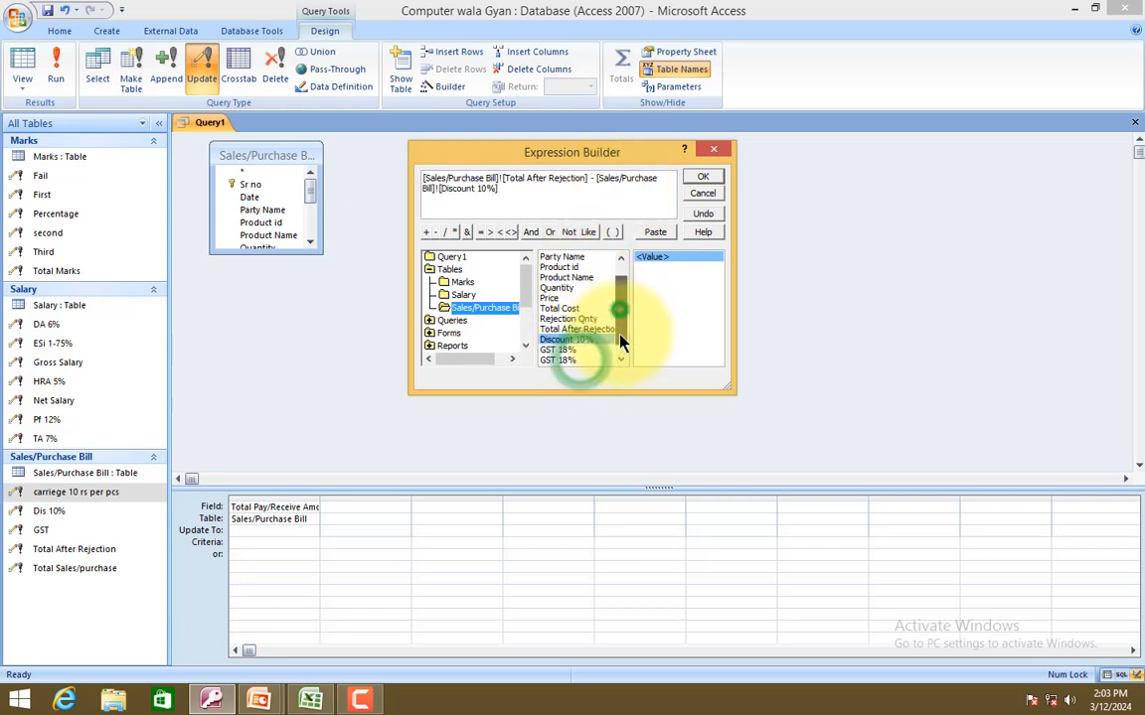
pyautogui.write('+')
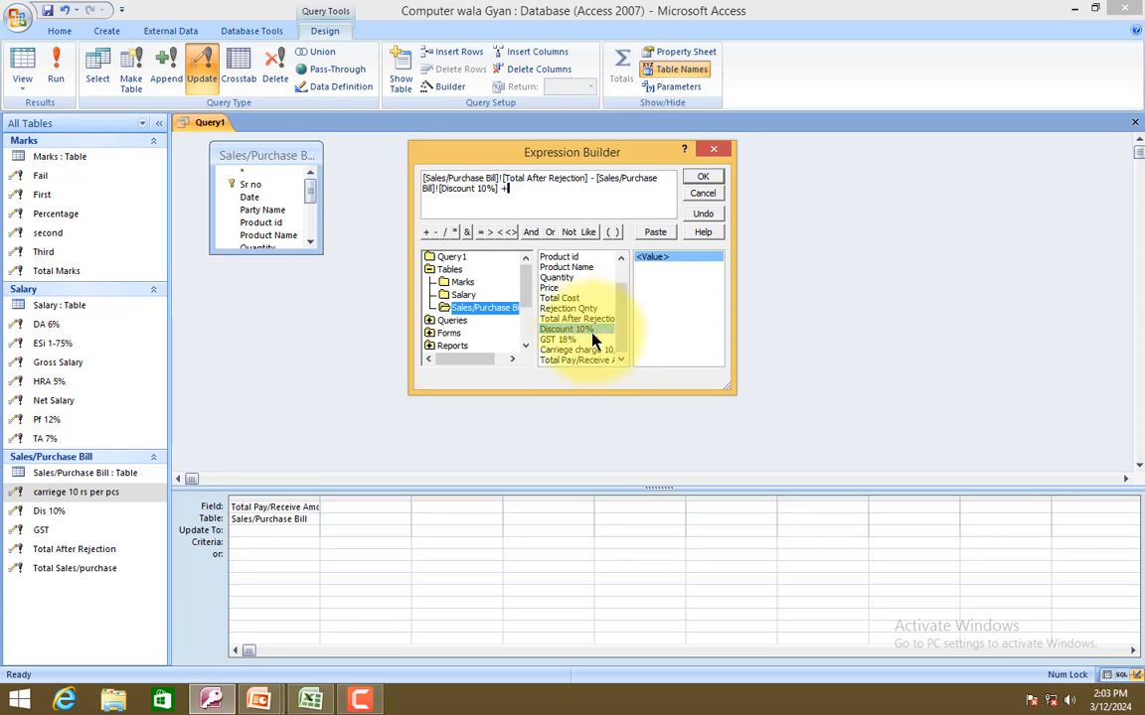
pyautogui.write(' +')
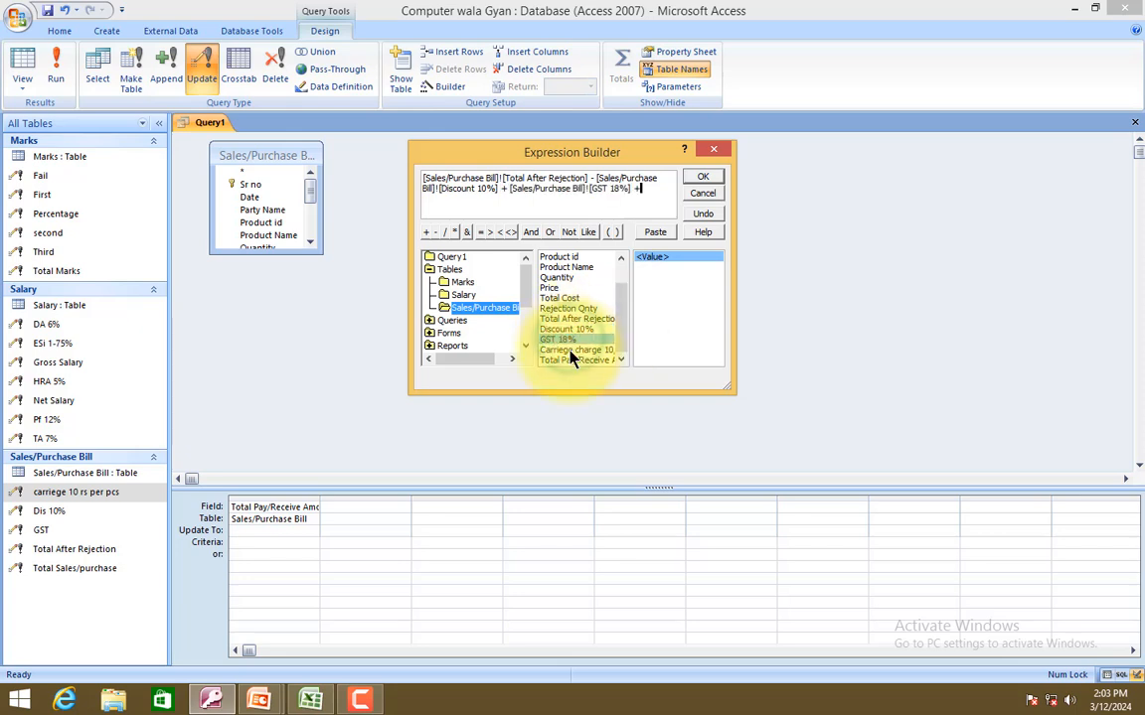
pyautogui.doubleClick(574, 350)
pyautogui.click(690, 179)
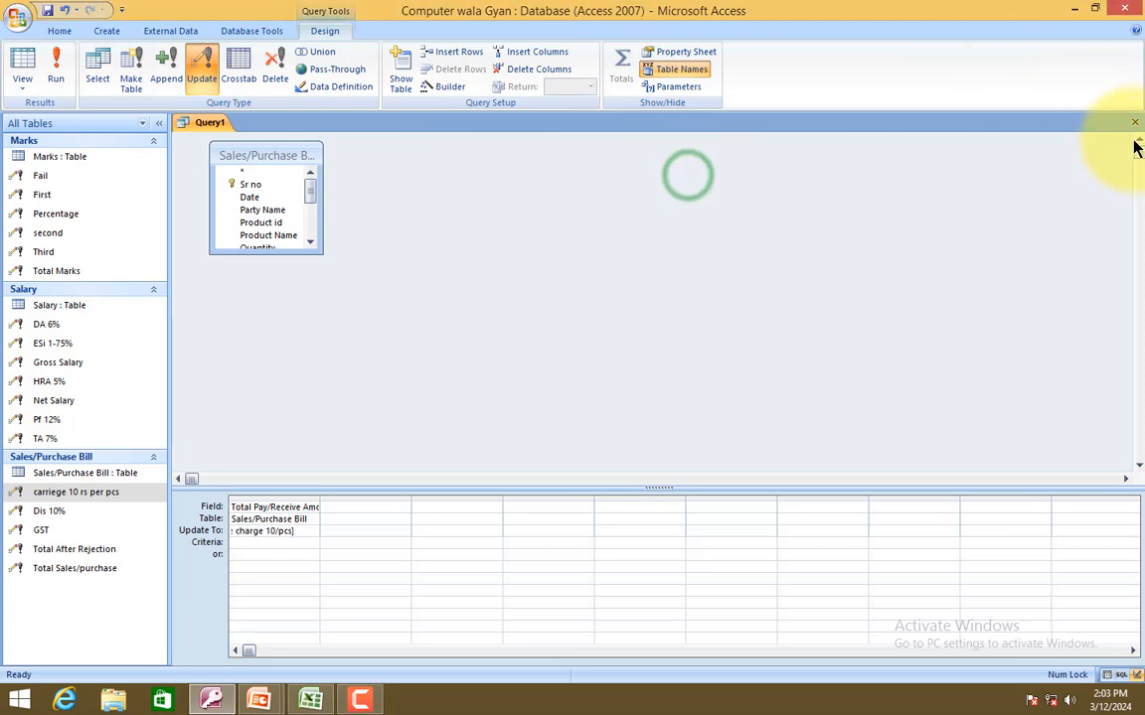
# Close the total pay/receive query and save it under the name Total Bill Payable / Receiable.
pyautogui.click(1134, 123)
pyautogui.click(509, 391)
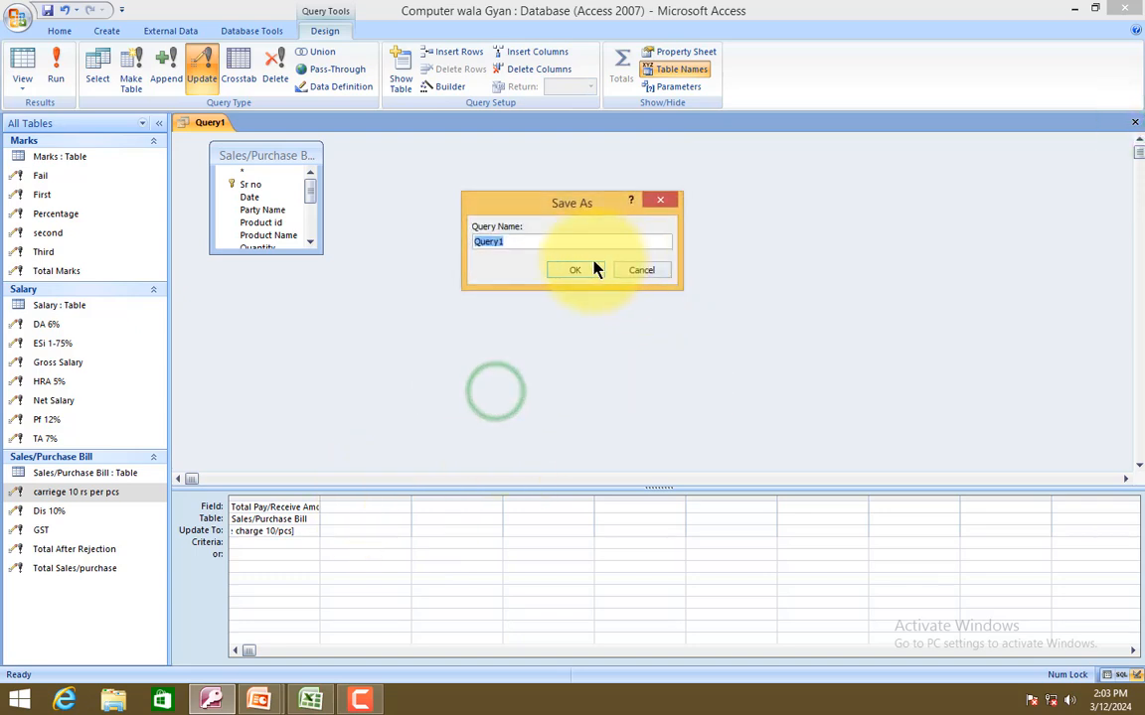
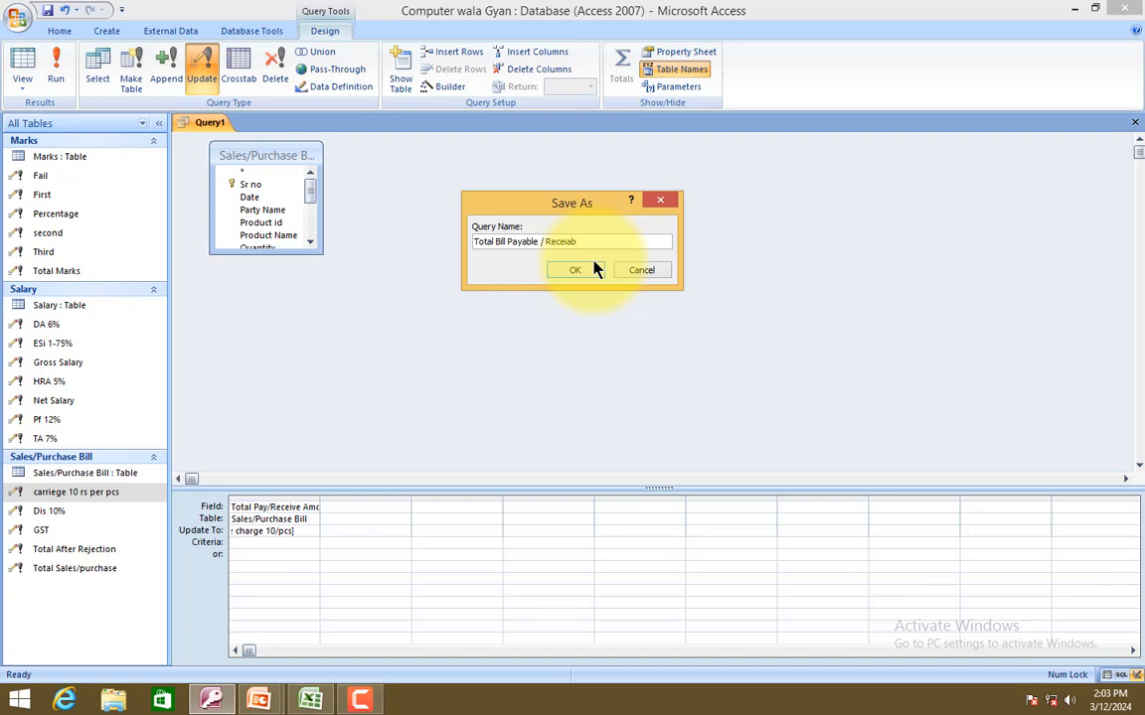
pyautogui.write('le')
pyautogui.click(594, 270)
# Run the Total Bill Payable / Receiable query and accept the row update.
pyautogui.press('Down')
pyautogui.press('Down')
pyautogui.press('Down')
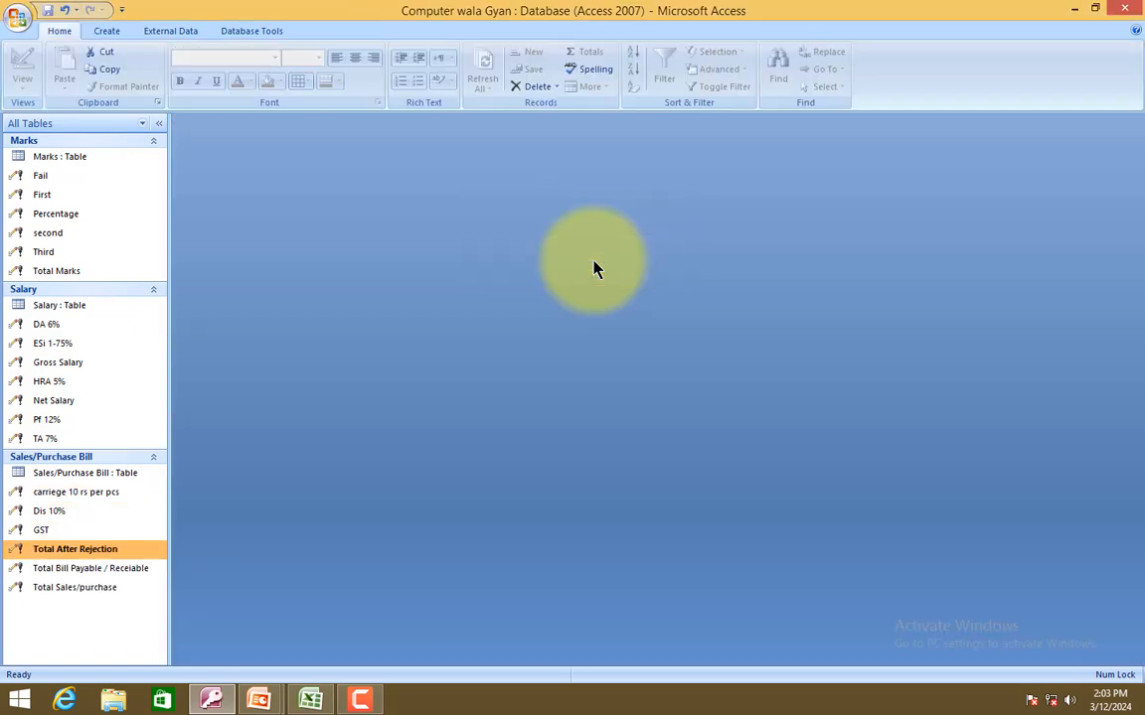
pyautogui.press('Down')
pyautogui.press('Return')
pyautogui.press('Return')
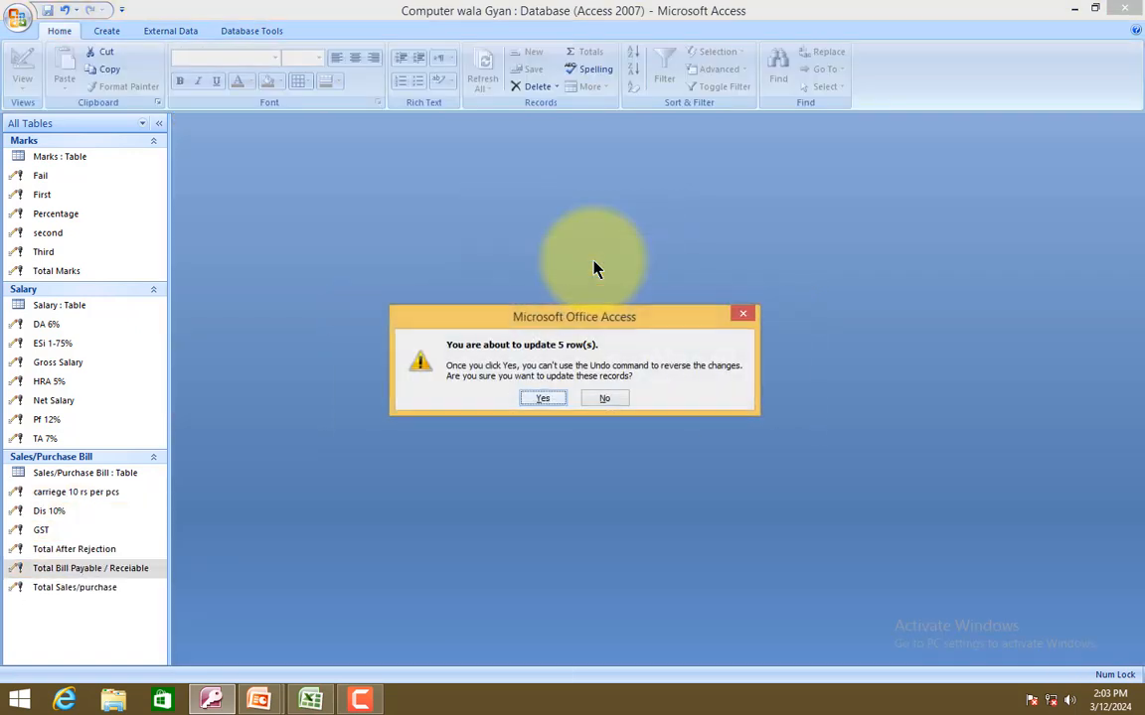
pyautogui.press('Return')
# Open the Sales/Purchase Bill table, check the Total Pay/Receive column for every record, and close the table.
pyautogui.press('Up')
pyautogui.press('Up')
pyautogui.press('Up')
pyautogui.press('Up')
pyautogui.press('Up')
pyautogui.press('Return')
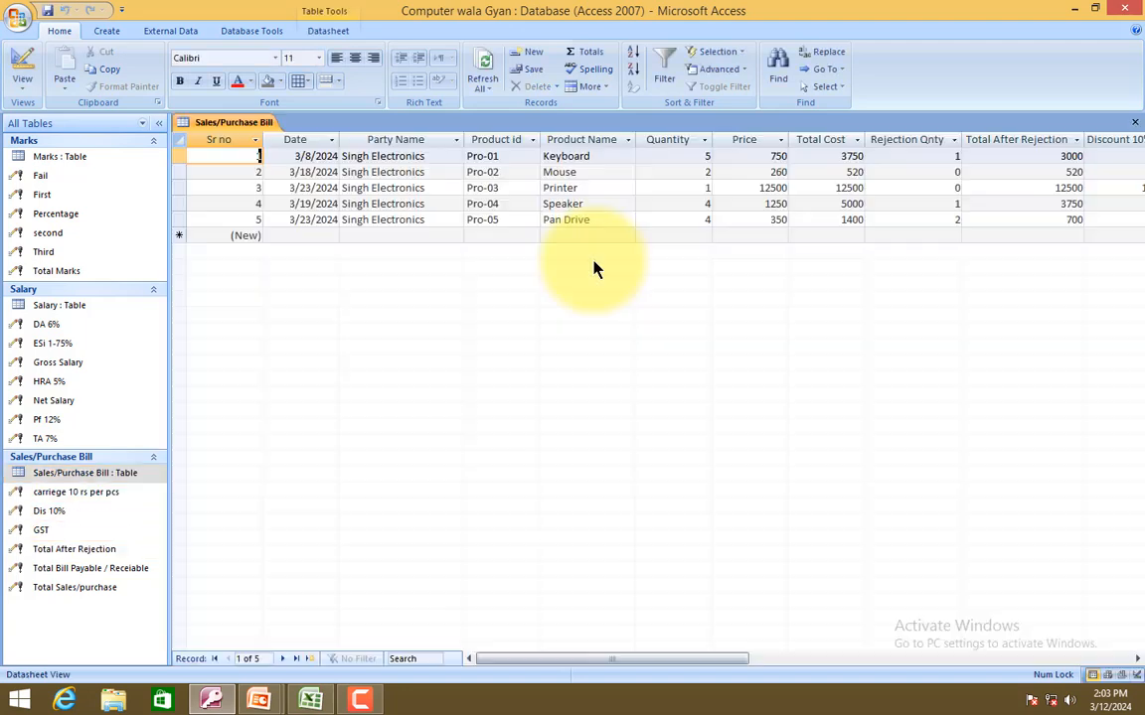
pyautogui.press('Left')
pyautogui.press('Left')
pyautogui.press('Left')
pyautogui.press('Left')
pyautogui.press('Left')
pyautogui.press('Left')
pyautogui.press('Left')
pyautogui.press('Left')
pyautogui.press('Left')
pyautogui.press('Left')
pyautogui.press('Left')
pyautogui.press('Left')
pyautogui.press('Left')
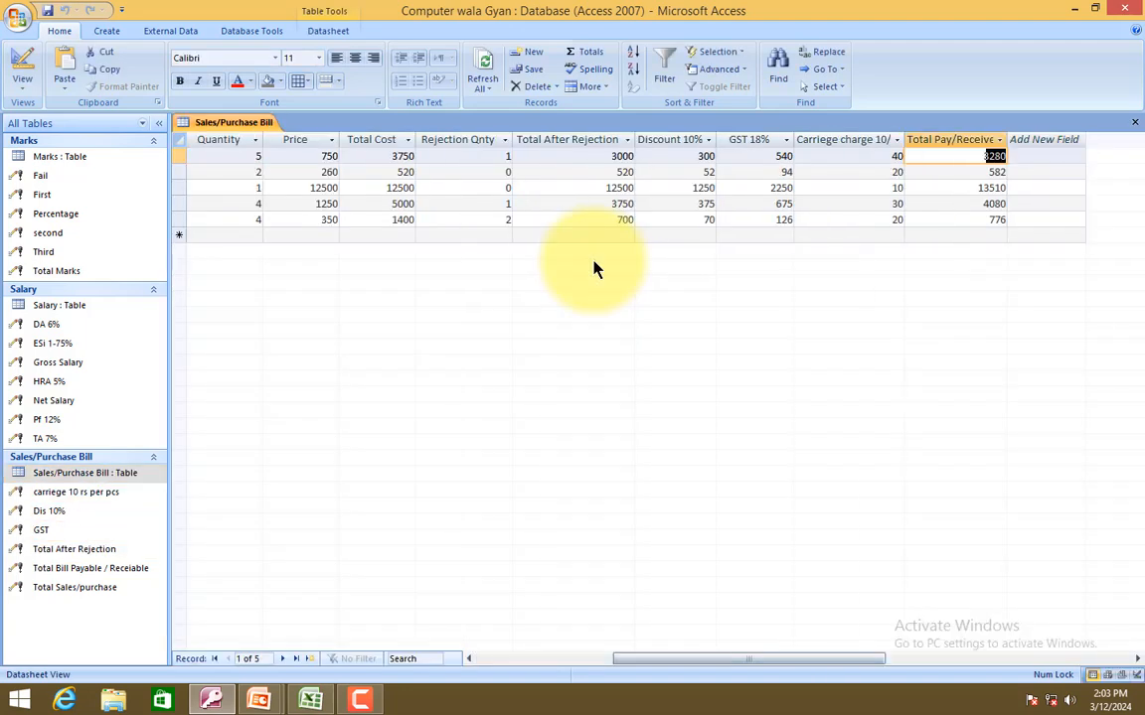
pyautogui.press('Down')
pyautogui.press('Down')
pyautogui.press('Down')
pyautogui.press('Down')
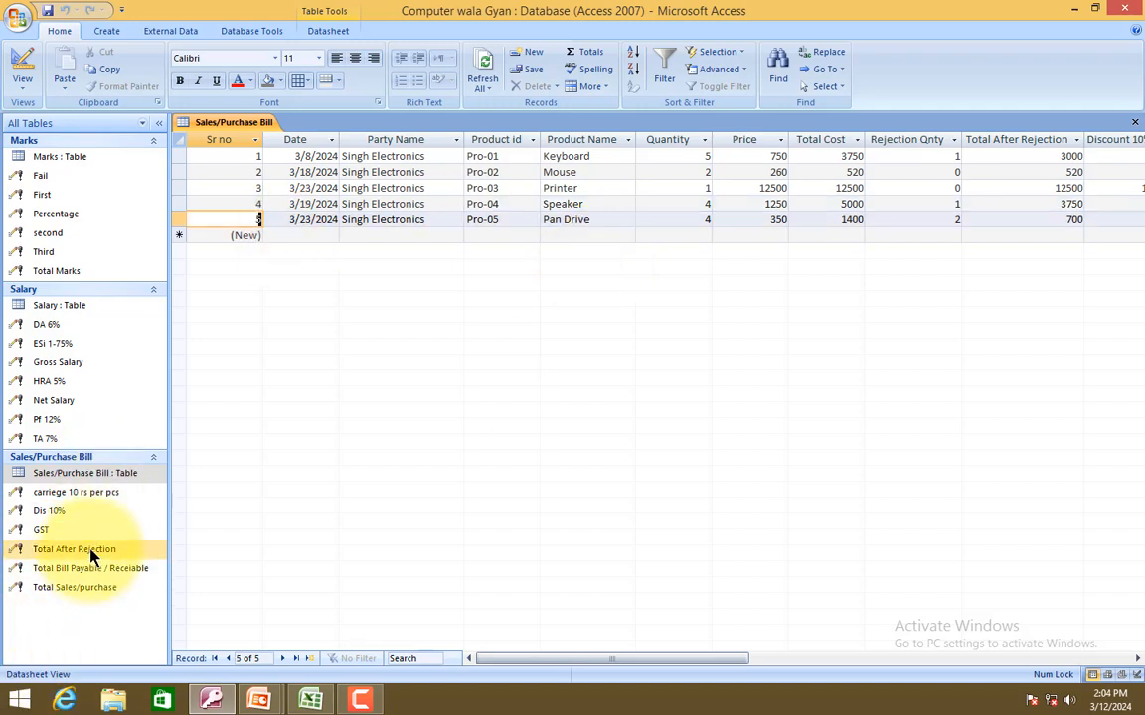
pyautogui.click(1133, 125)
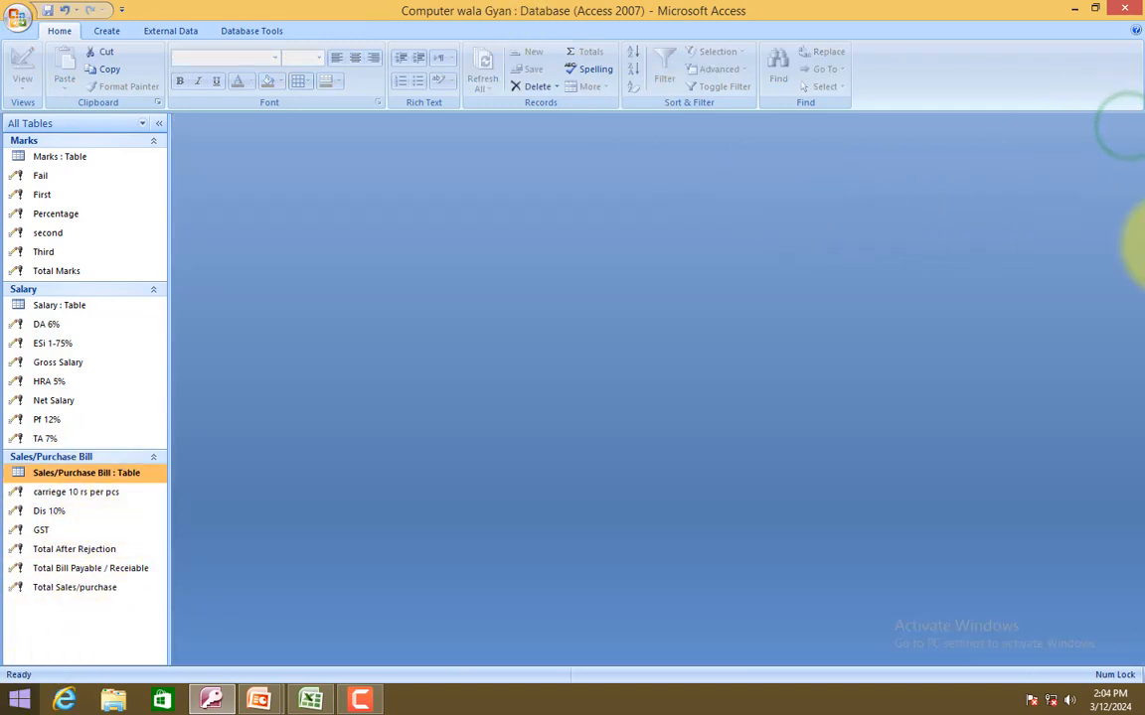
# Create a blank form in design view and enlarge its Detail area to about 12 by 6 ruler units.
pyautogui.click(121, 161)
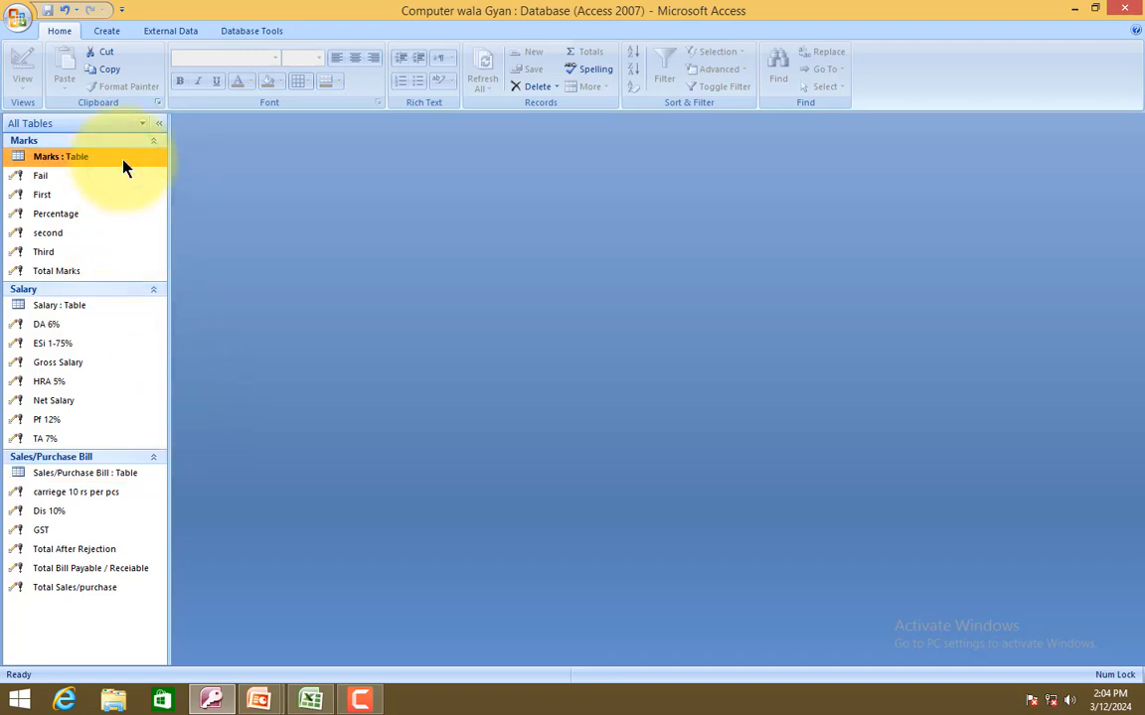
pyautogui.click(106, 31)
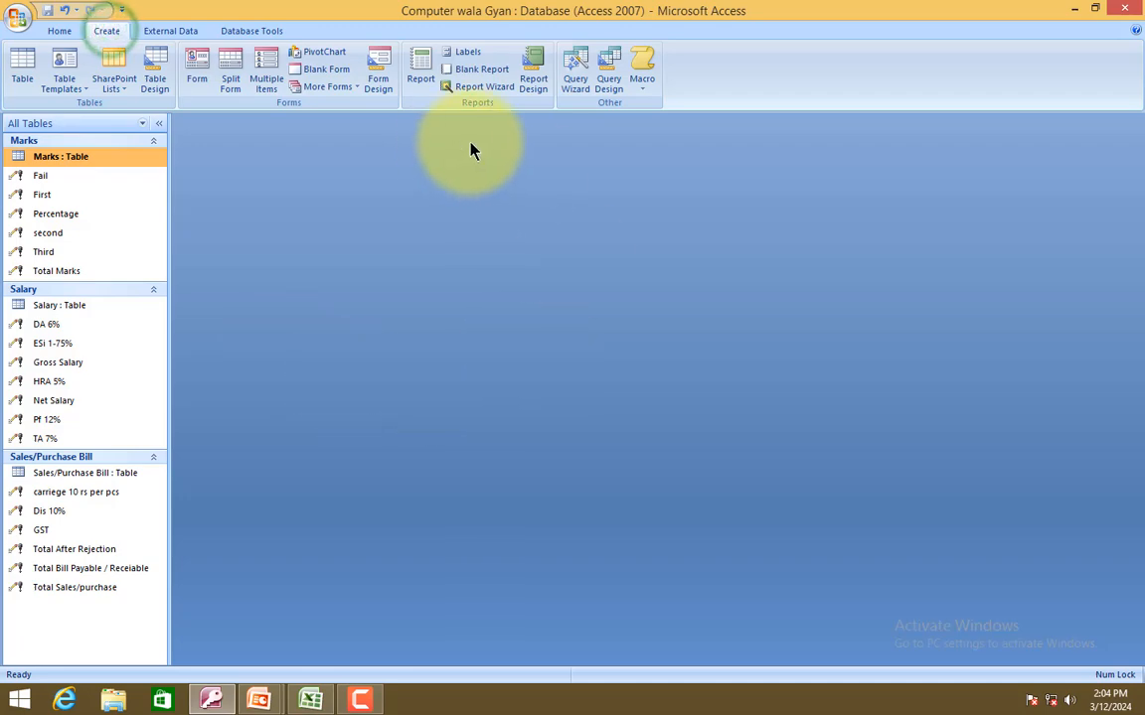
pyautogui.click(376, 78)
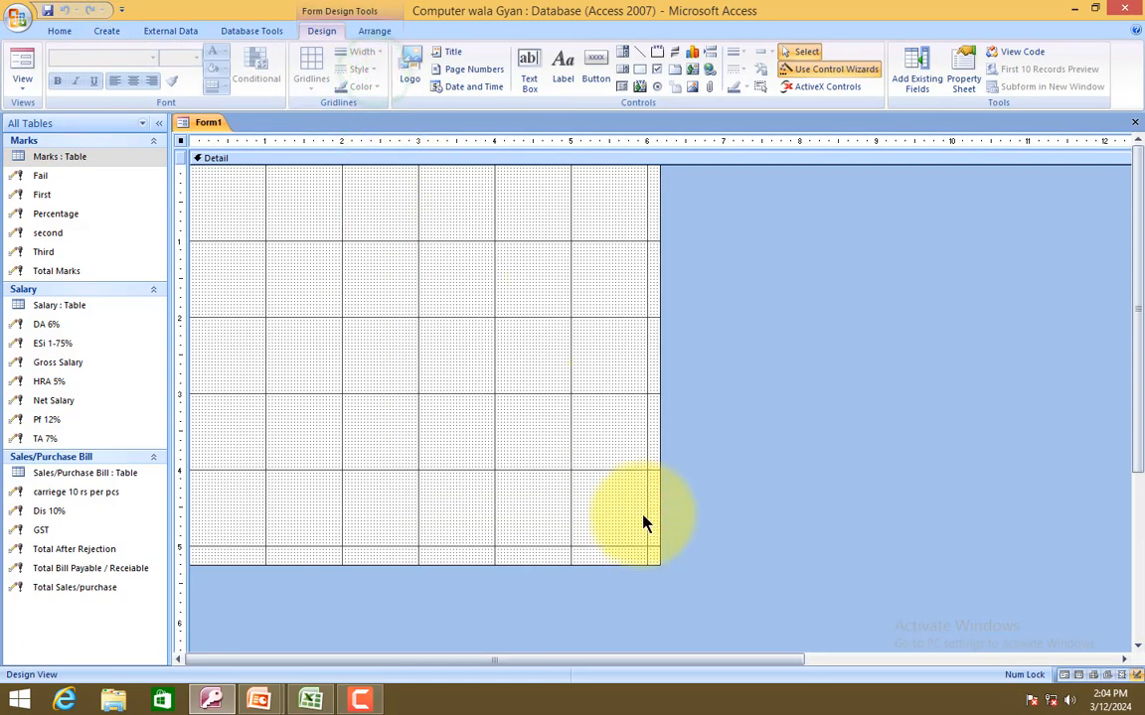
pyautogui.moveTo(660, 561); pyautogui.dragTo(1110, 641)
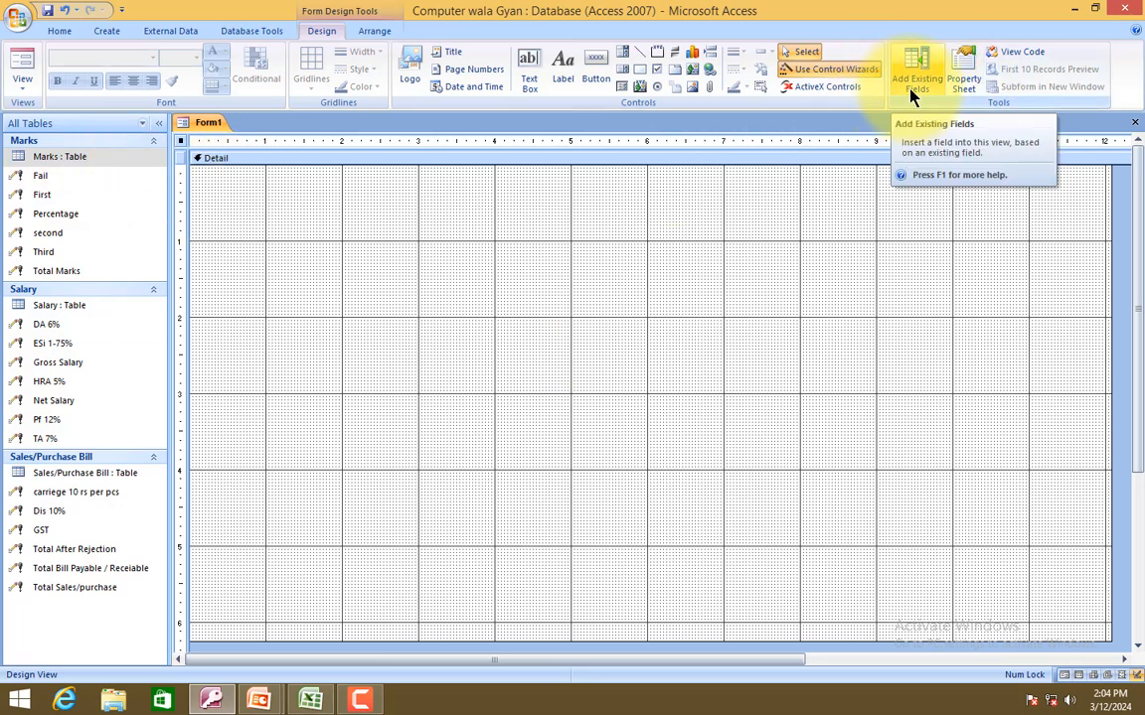
# List the Marks table's available fields and add Roll No, Student Name, Father Name, Class and Hindi to the form.
pyautogui.click(352, 32)
pyautogui.click(321, 31)
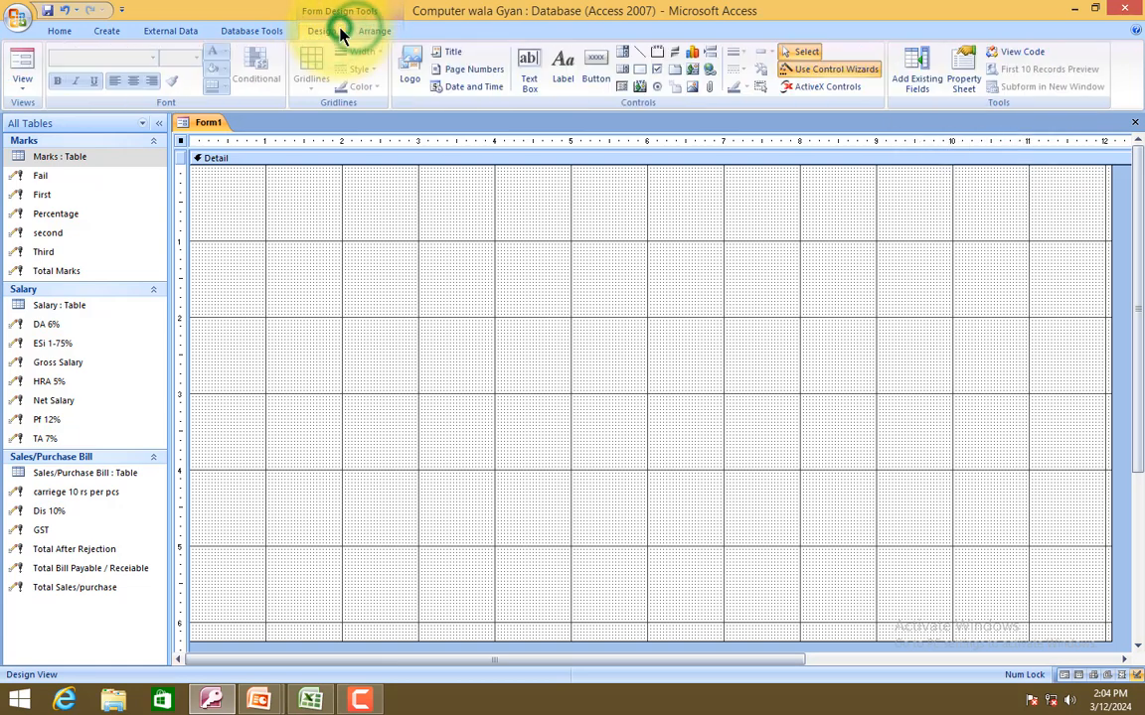
pyautogui.click(906, 80)
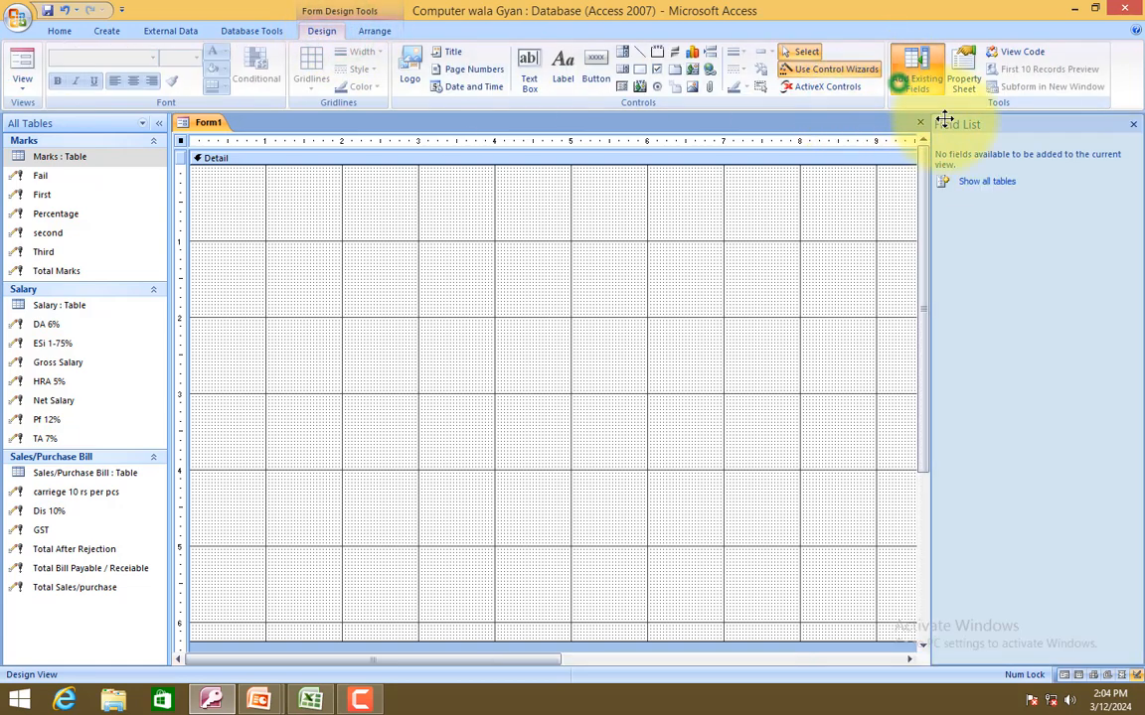
pyautogui.click(969, 180)
pyautogui.click(969, 159)
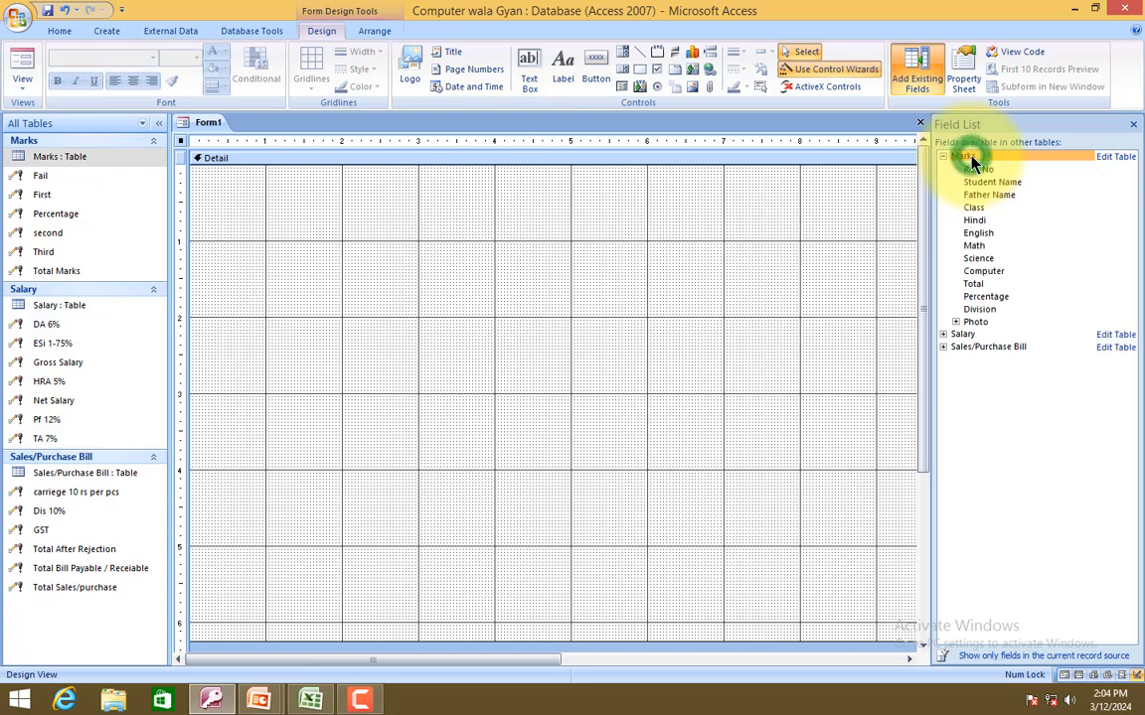
pyautogui.doubleClick(981, 170)
pyautogui.doubleClick(989, 183)
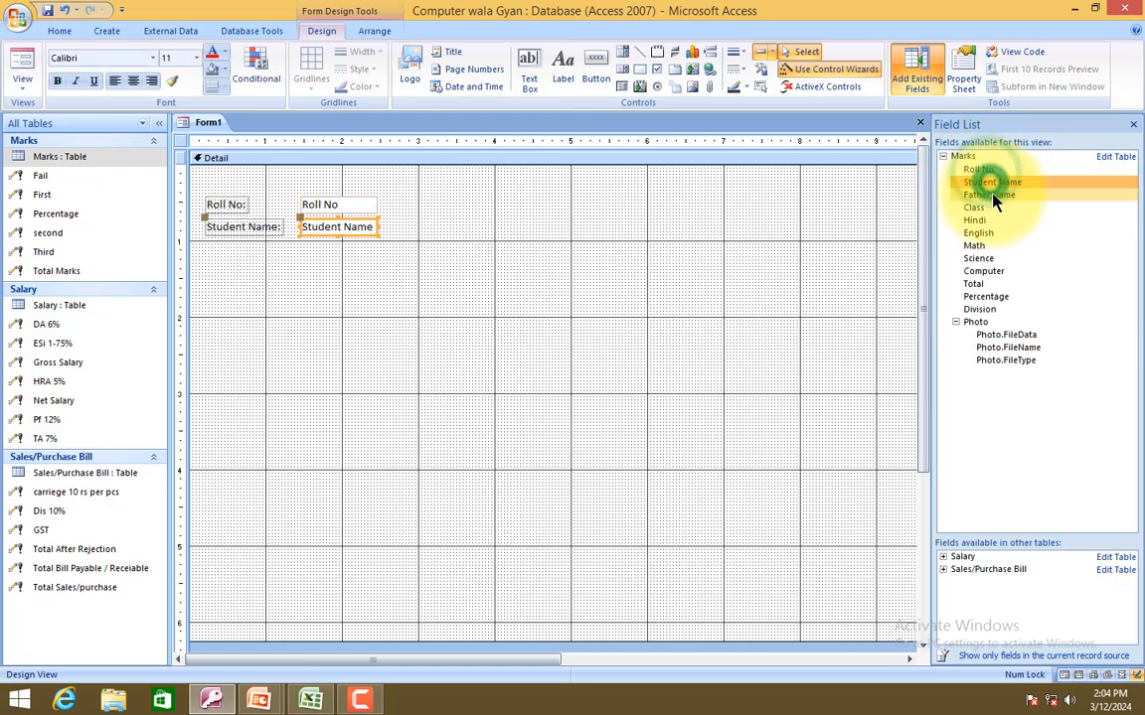
pyautogui.doubleClick(990, 196)
pyautogui.doubleClick(991, 207)
pyautogui.click(992, 221)
pyautogui.doubleClick(992, 221)
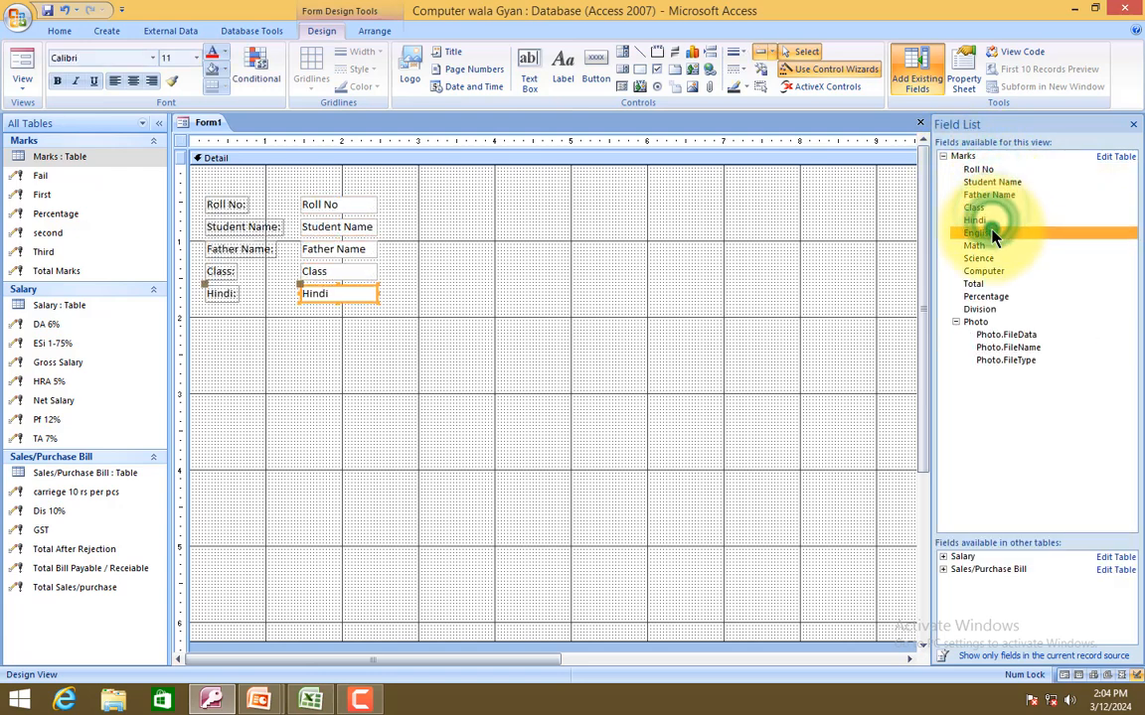
# Add the English, Math, Science, Computer, Total, Percentage and Division fields to the form.
pyautogui.doubleClick(993, 234)
pyautogui.doubleClick(993, 247)
pyautogui.doubleClick(994, 260)
pyautogui.doubleClick(994, 272)
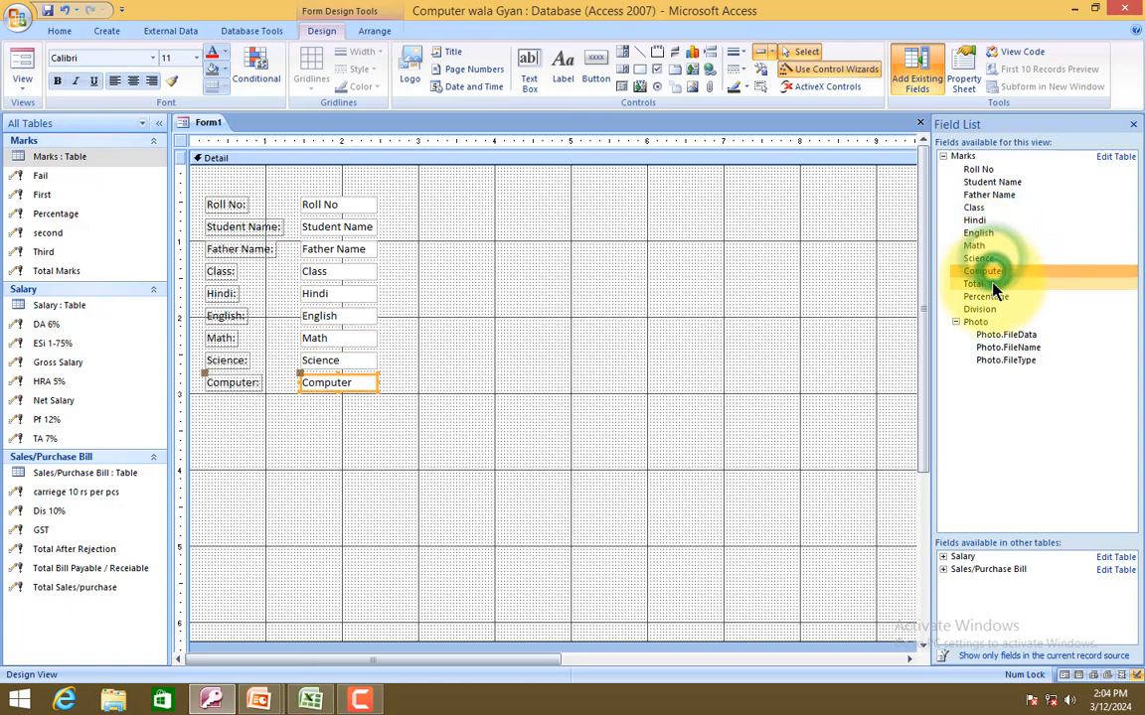
pyautogui.doubleClick(994, 284)
pyautogui.doubleClick(996, 297)
pyautogui.click(994, 310)
pyautogui.doubleClick(994, 311)
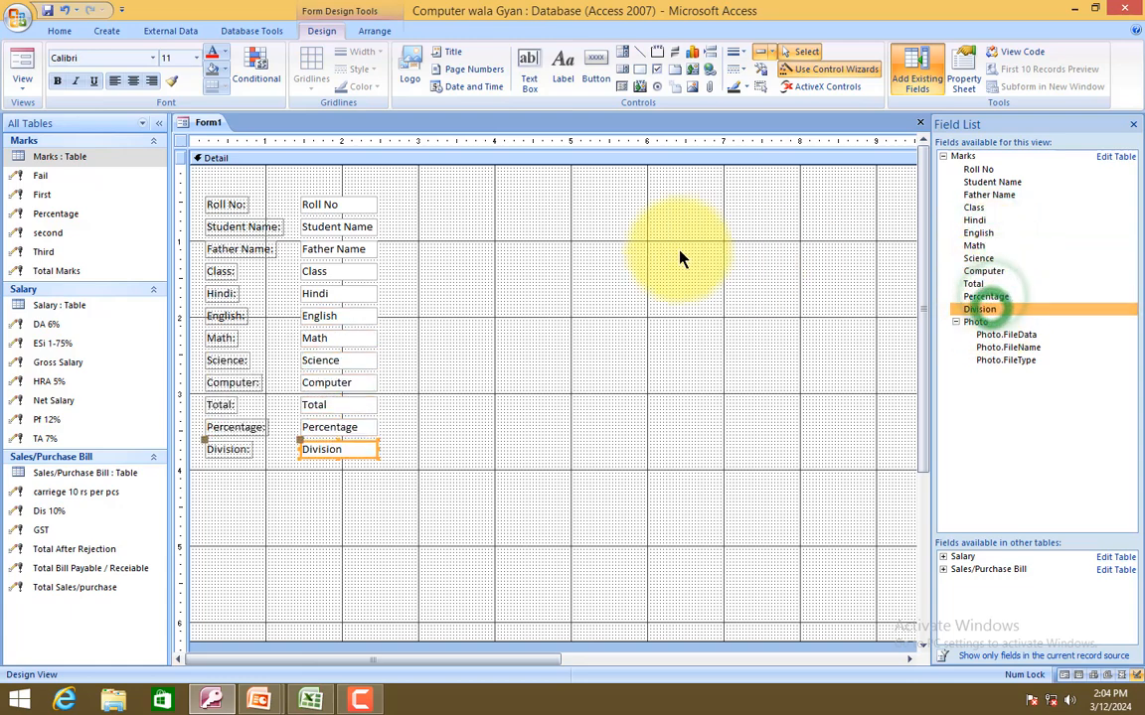
# Move all the field controls together to start about 3 units across and 1 unit down in the Detail area.
pyautogui.click(562, 231)
pyautogui.moveTo(390, 187); pyautogui.dragTo(225, 486)
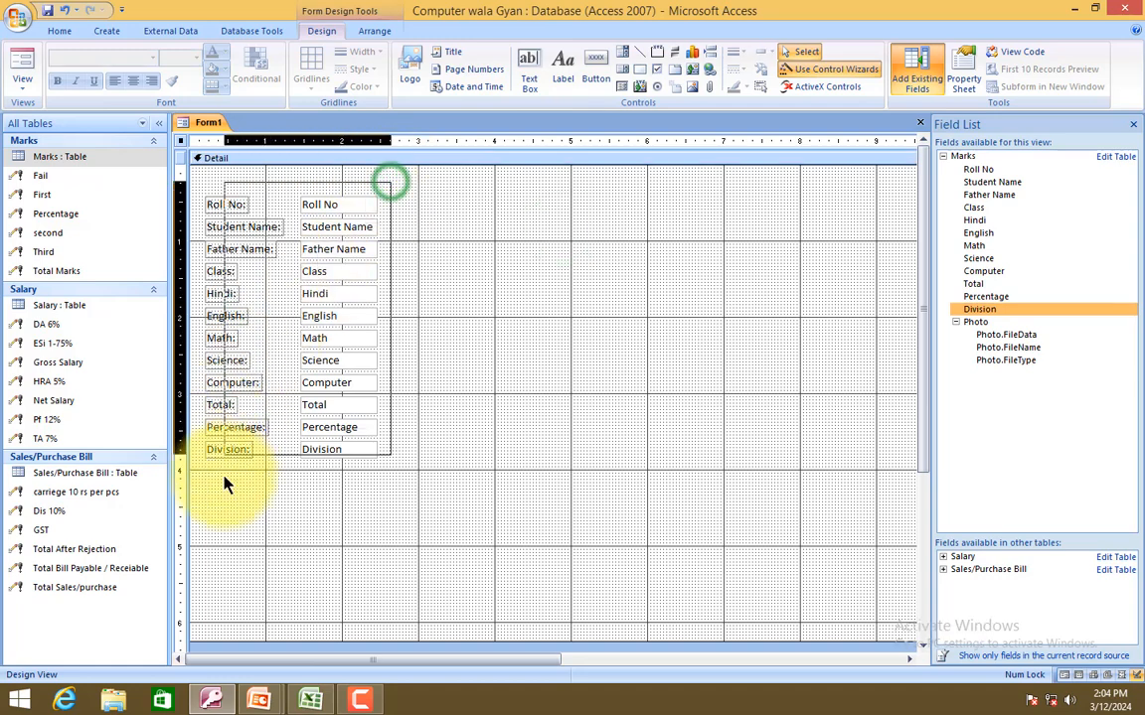
pyautogui.moveTo(237, 427); pyautogui.dragTo(448, 472)
pyautogui.click(608, 378)
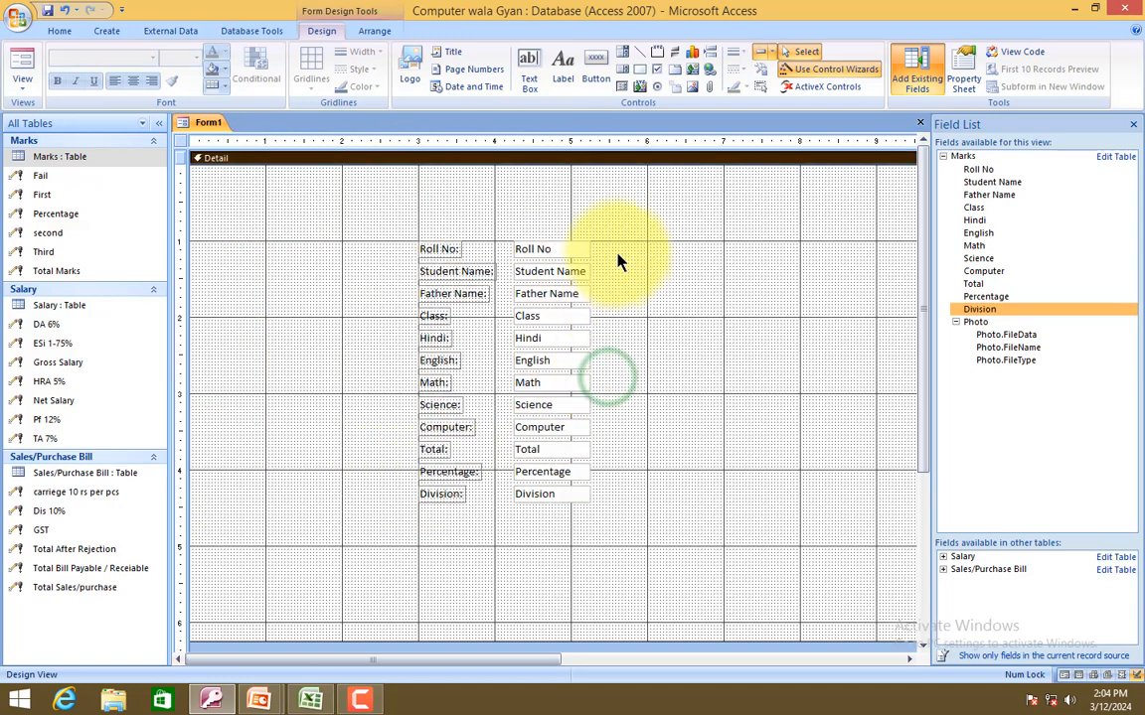
# Hide the grid and the ruler in the form's design view.
pyautogui.click(375, 31)
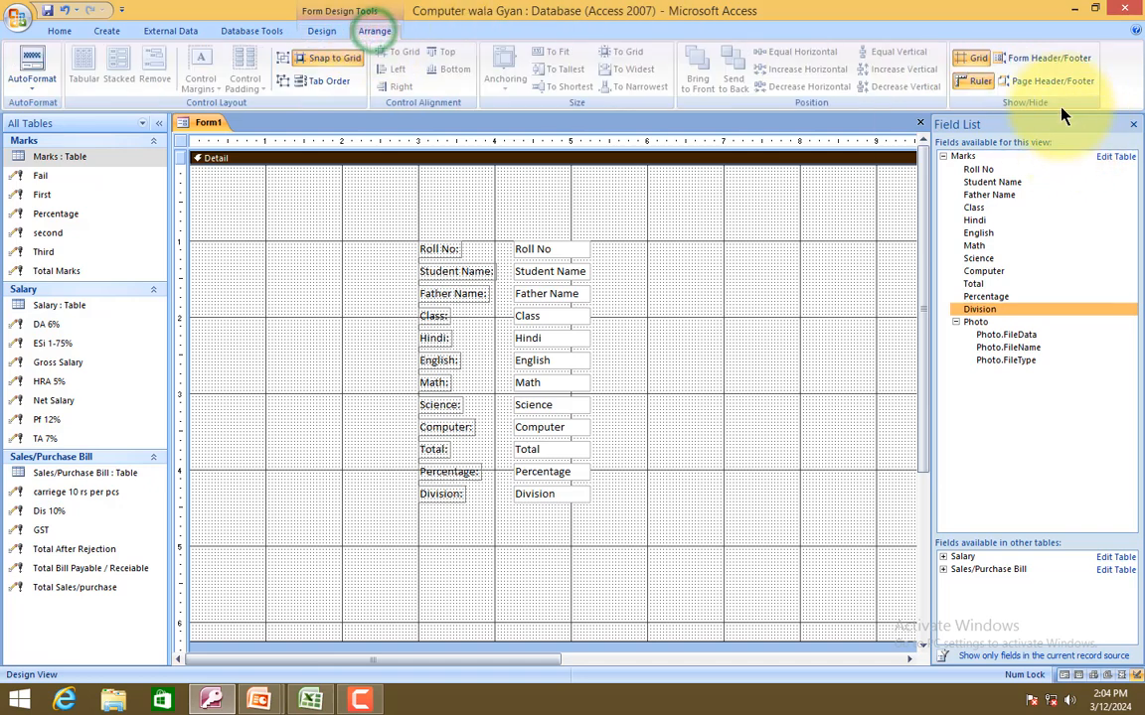
pyautogui.click(971, 58)
pyautogui.click(975, 83)
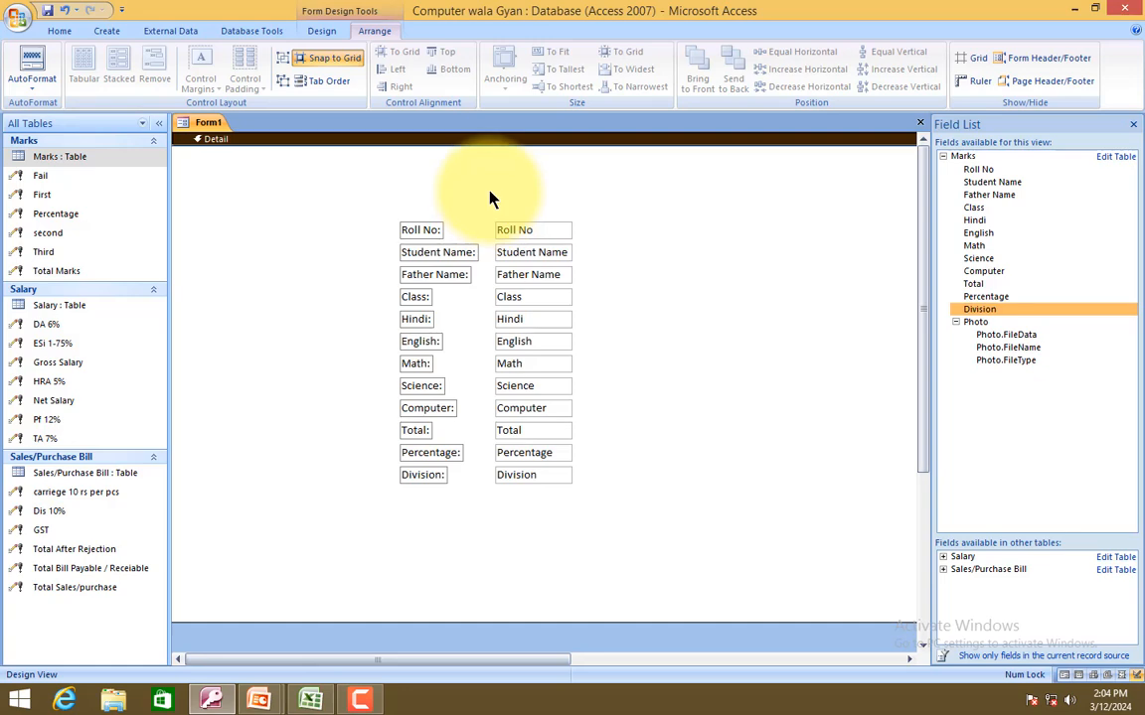
pyautogui.click(971, 57)
pyautogui.moveTo(388, 199); pyautogui.dragTo(585, 512)
pyautogui.click(641, 381)
pyautogui.click(970, 58)
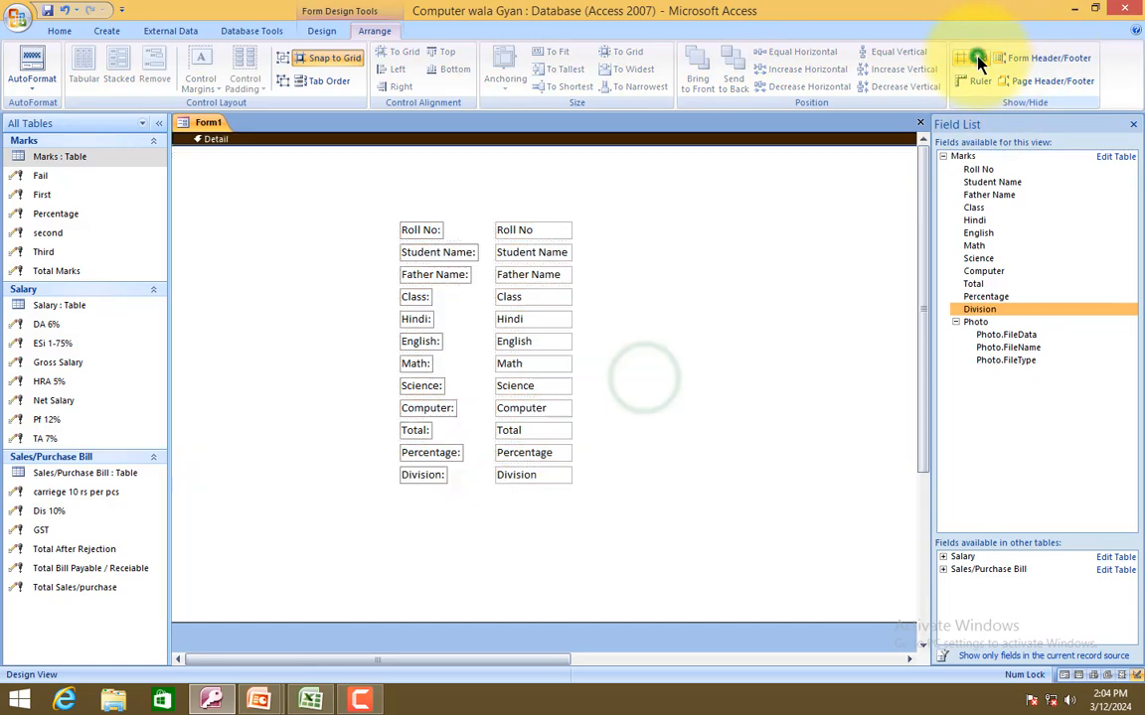
# Shift all the field controls together slightly to the right and down on the form.
pyautogui.moveTo(383, 207); pyautogui.dragTo(590, 509)
pyautogui.moveTo(545, 403)
pyautogui.mouseDown()
pyautogui.moveTo(478, 437)
pyautogui.moveTo(557, 419)
pyautogui.moveTo(551, 407)
pyautogui.mouseUp()
pyautogui.click(646, 373)
# Move the whole block of field labels and text boxes further toward the middle of the form's Detail area.
pyautogui.moveTo(588, 169); pyautogui.dragTo(547, 549)
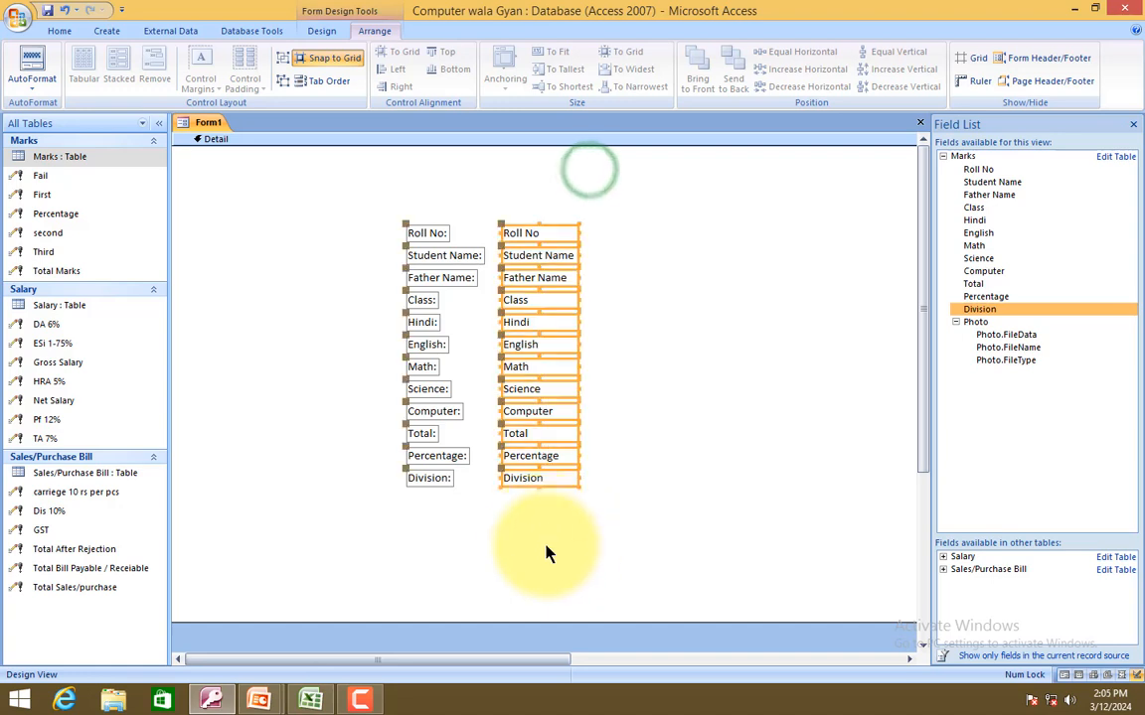
pyautogui.moveTo(539, 453); pyautogui.dragTo(586, 475)
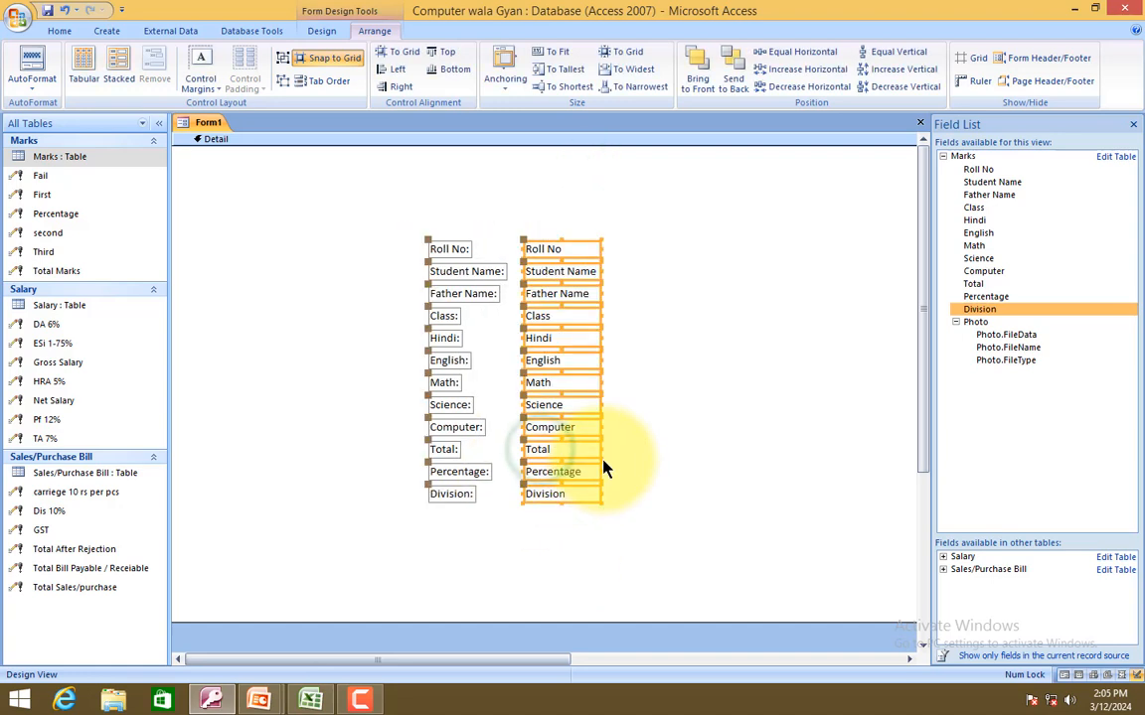
pyautogui.click(651, 412)
pyautogui.moveTo(366, 201); pyautogui.dragTo(701, 617)
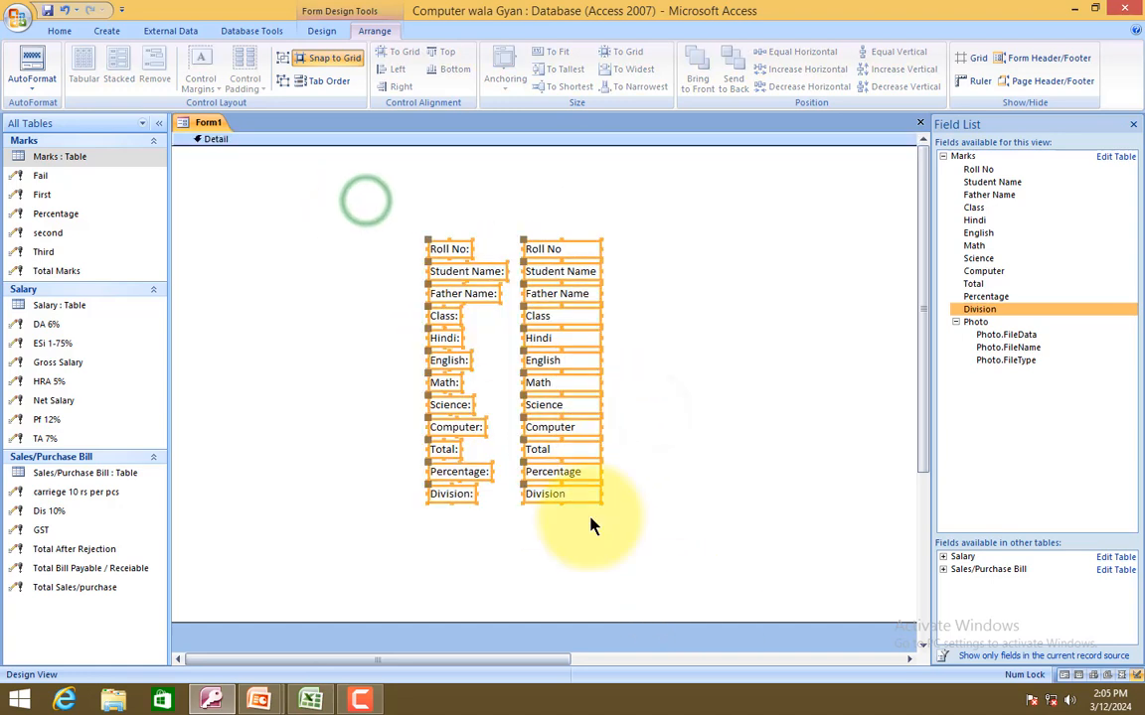
pyautogui.moveTo(544, 447)
pyautogui.mouseDown()
pyautogui.moveTo(664, 418)
pyautogui.moveTo(547, 447)
pyautogui.mouseUp()
pyautogui.click(659, 411)
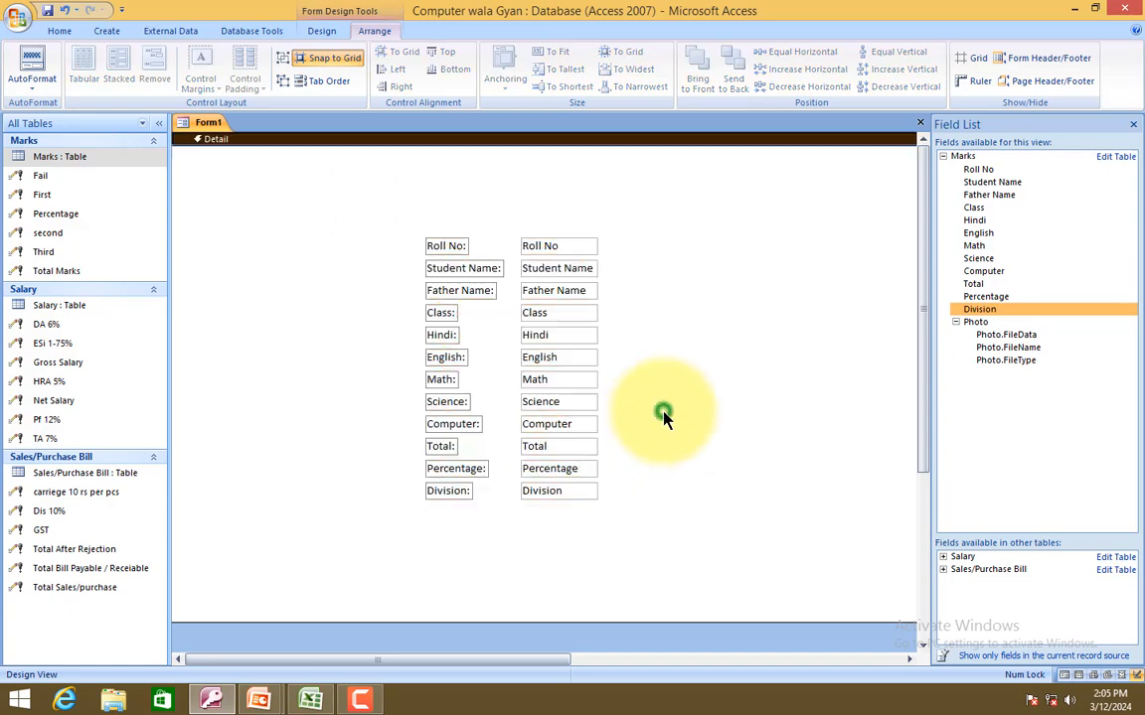
# Add the Photo field without its label and place it beside the Roll No text box.
pyautogui.click(1003, 326)
pyautogui.moveTo(1009, 328); pyautogui.dragTo(717, 350)
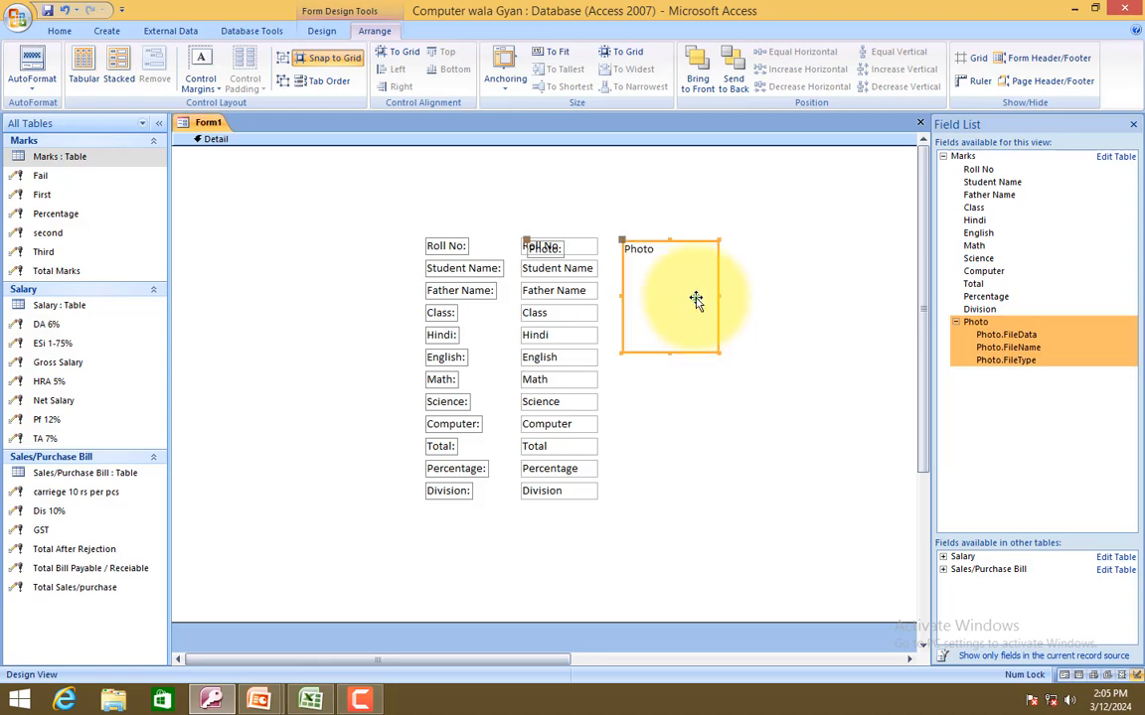
pyautogui.click(696, 297)
pyautogui.moveTo(696, 296); pyautogui.dragTo(652, 263)
pyautogui.click(568, 218)
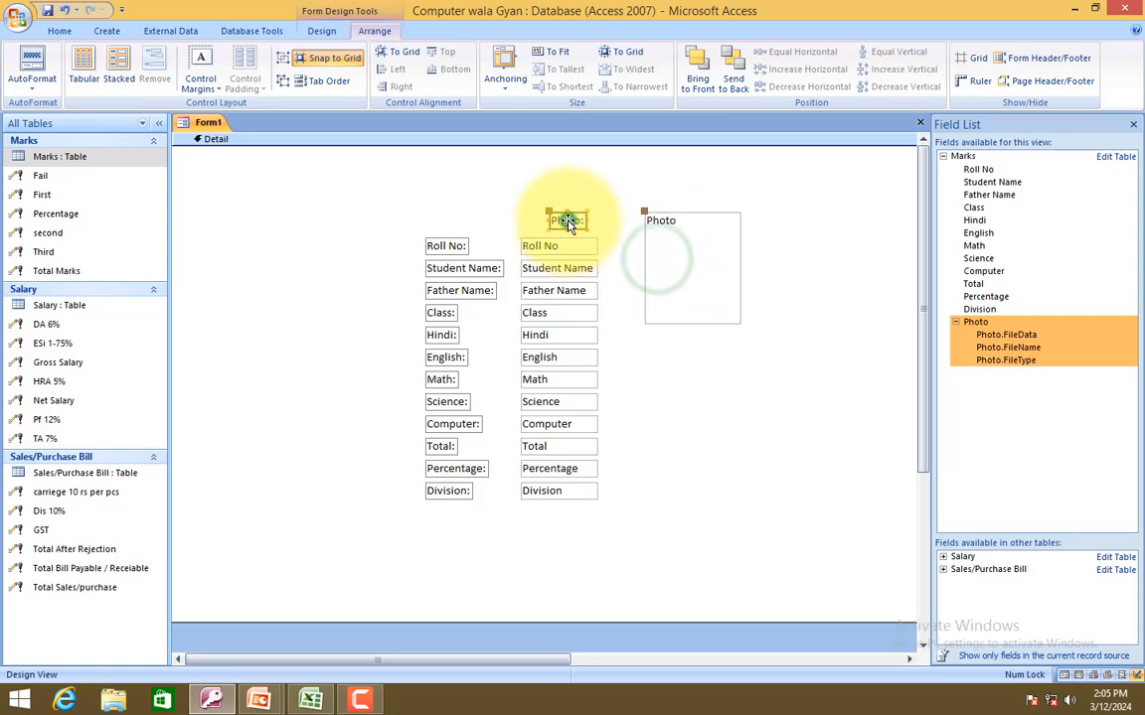
pyautogui.press('Delete')
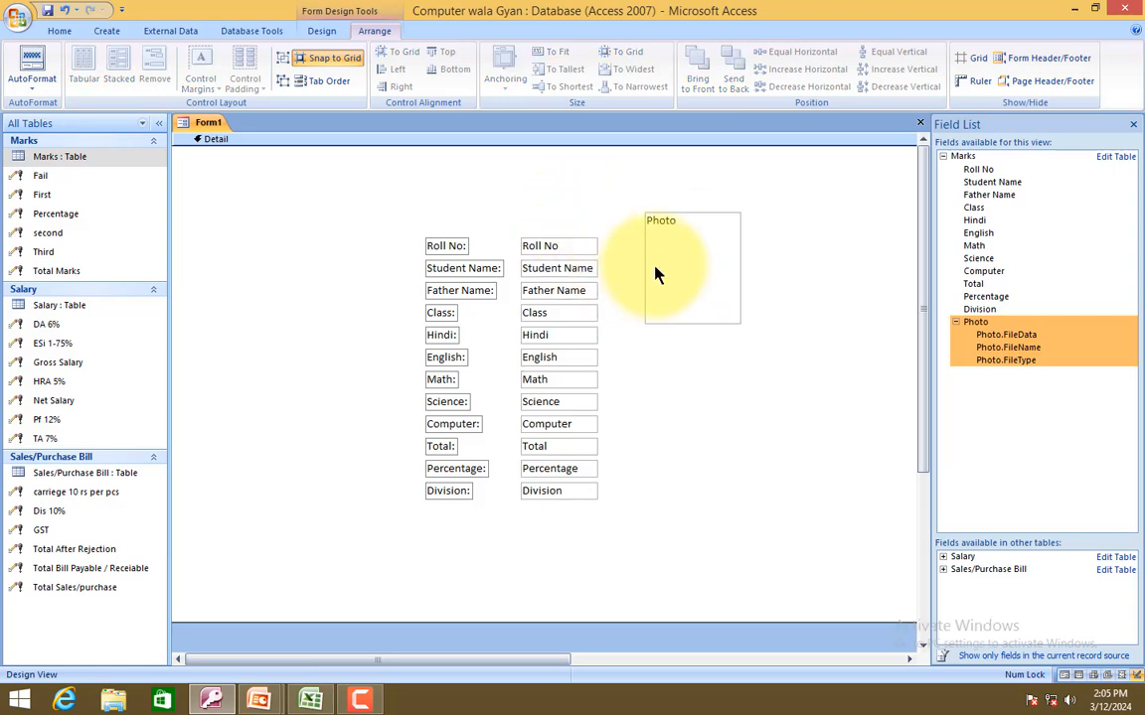
pyautogui.moveTo(673, 263); pyautogui.dragTo(656, 291)
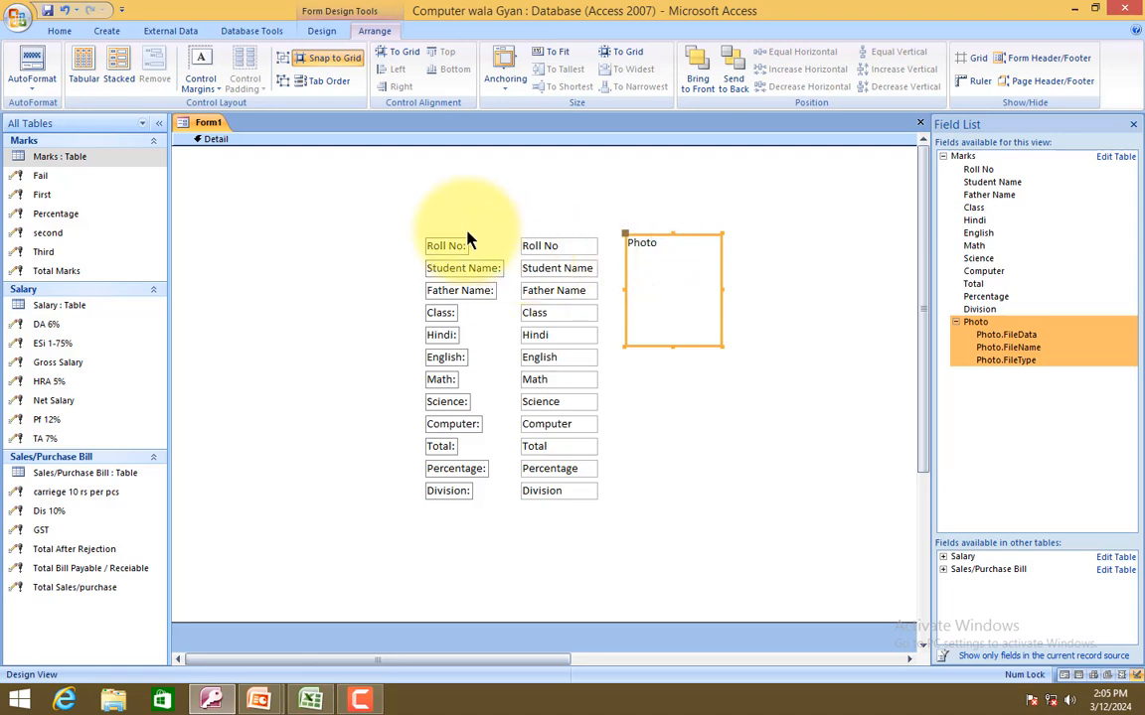
# Close the form and save it under the name "student data".
pyautogui.click(920, 122)
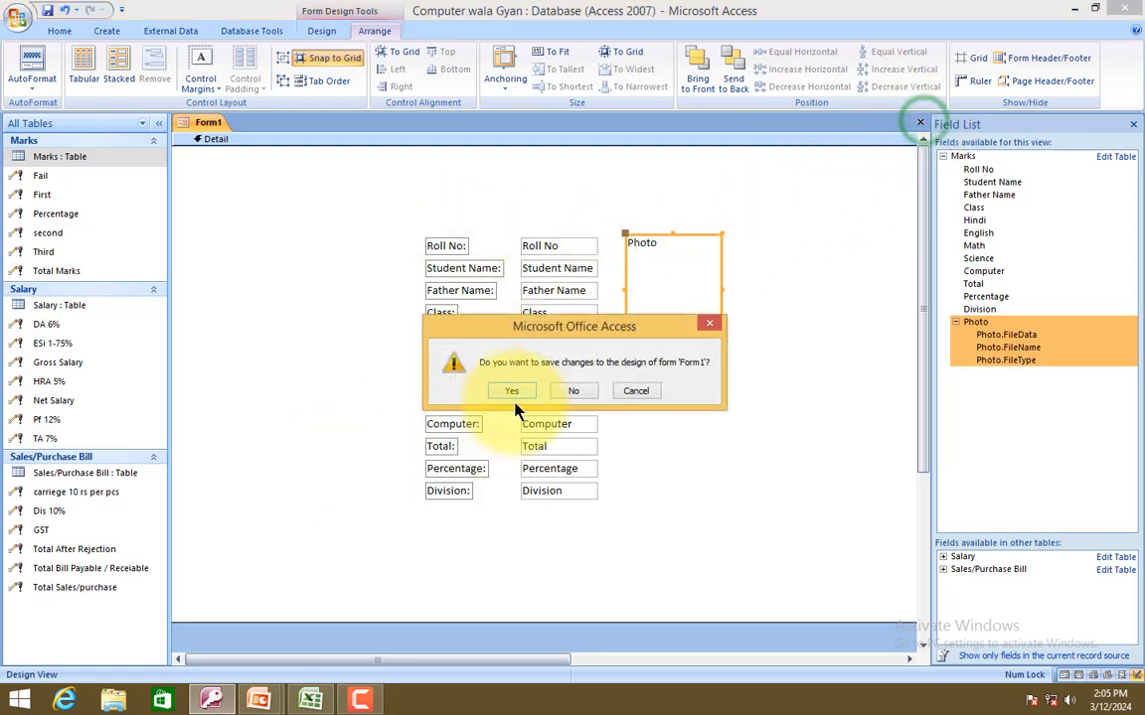
pyautogui.click(514, 389)
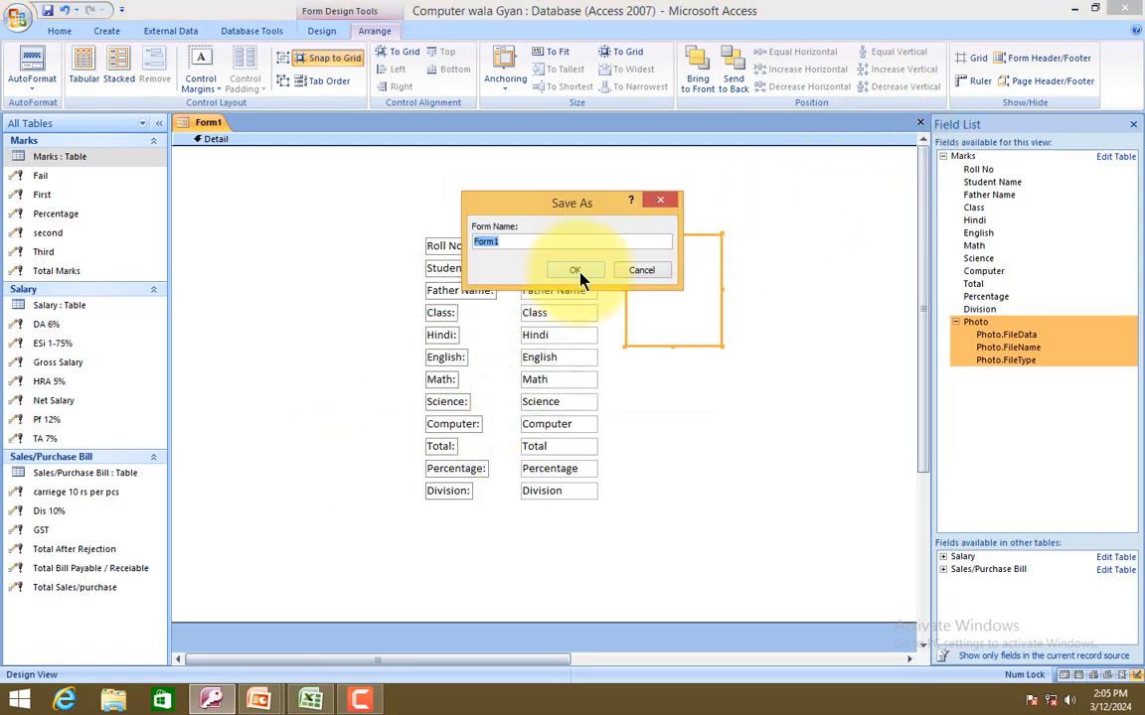
pyautogui.write('studentt')
pyautogui.press('BackSpace')
pyautogui.write('data')
pyautogui.press('Return')
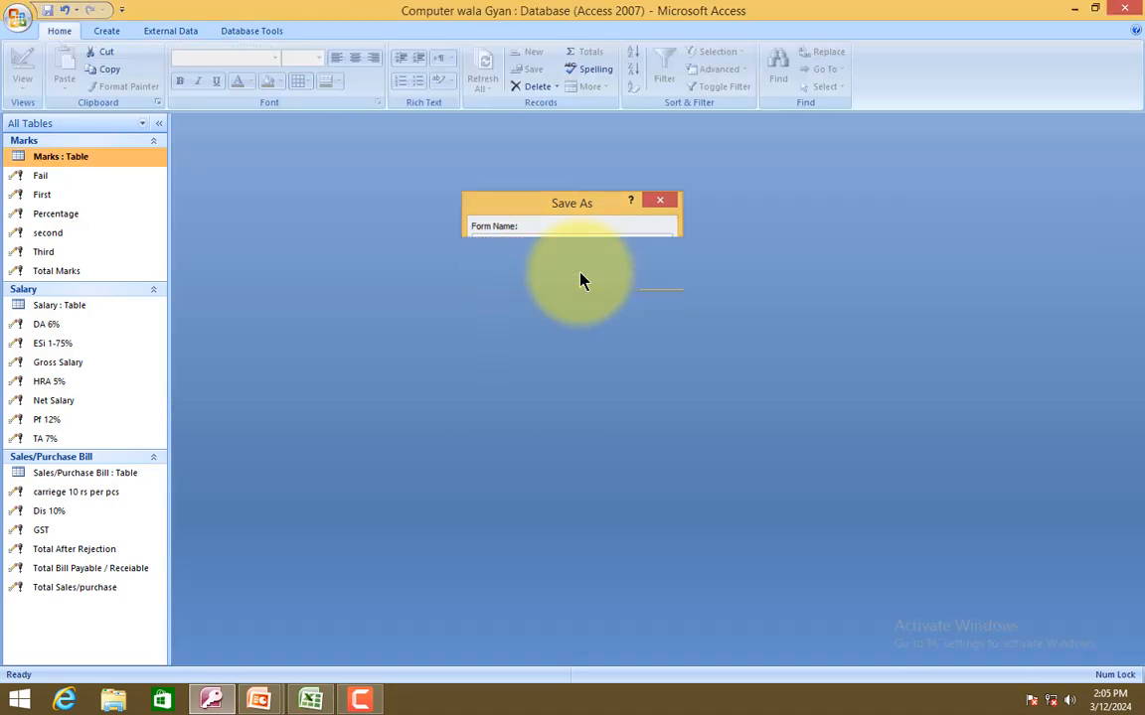
# Open the student data form, check the first record's fields and photo, and browse forward to the fourth record.
pyautogui.doubleClick(120, 289)
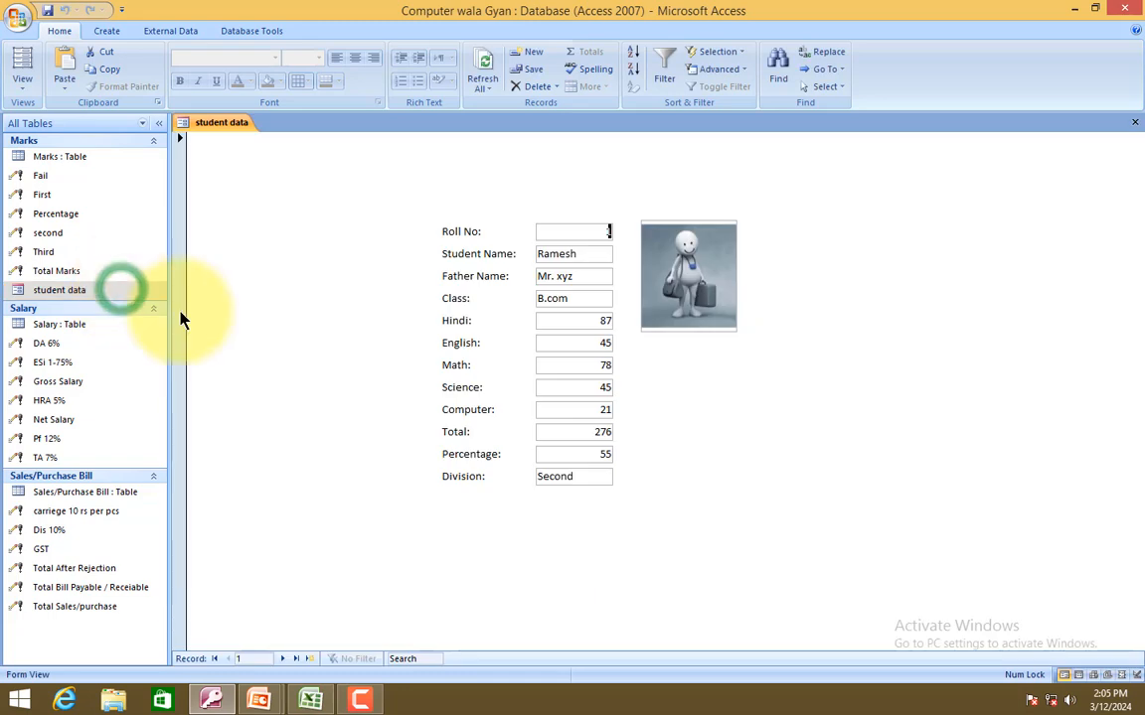
pyautogui.click(455, 231)
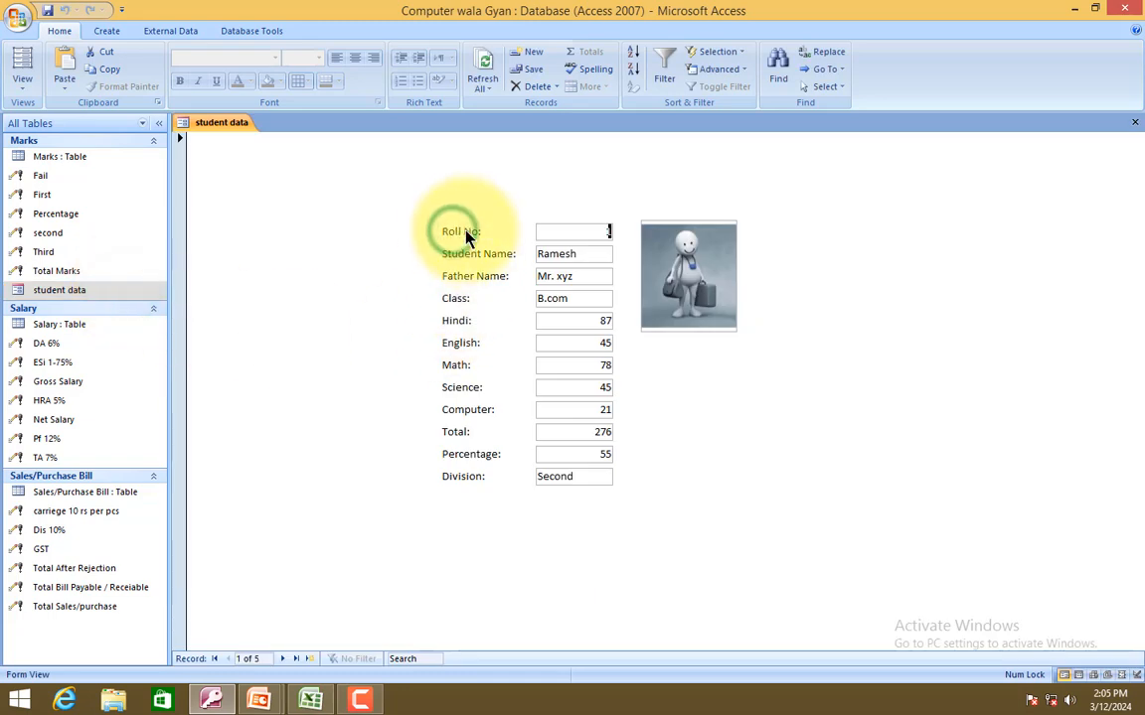
pyautogui.click(554, 229)
pyautogui.write('1')
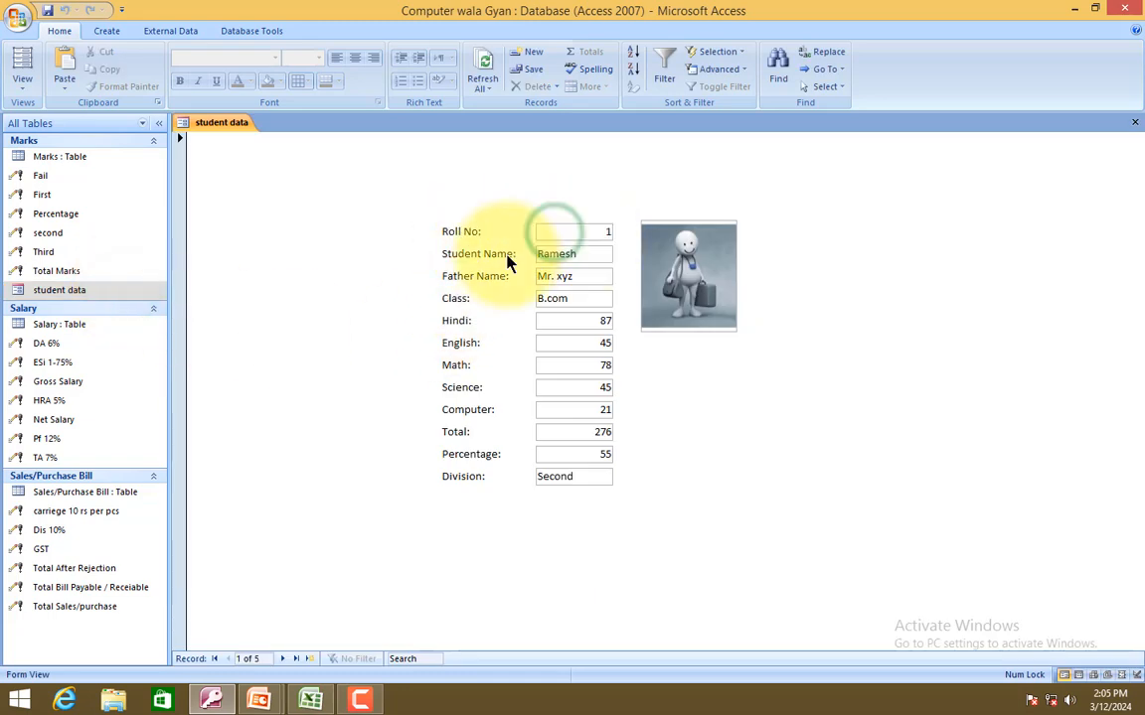
pyautogui.click(471, 260)
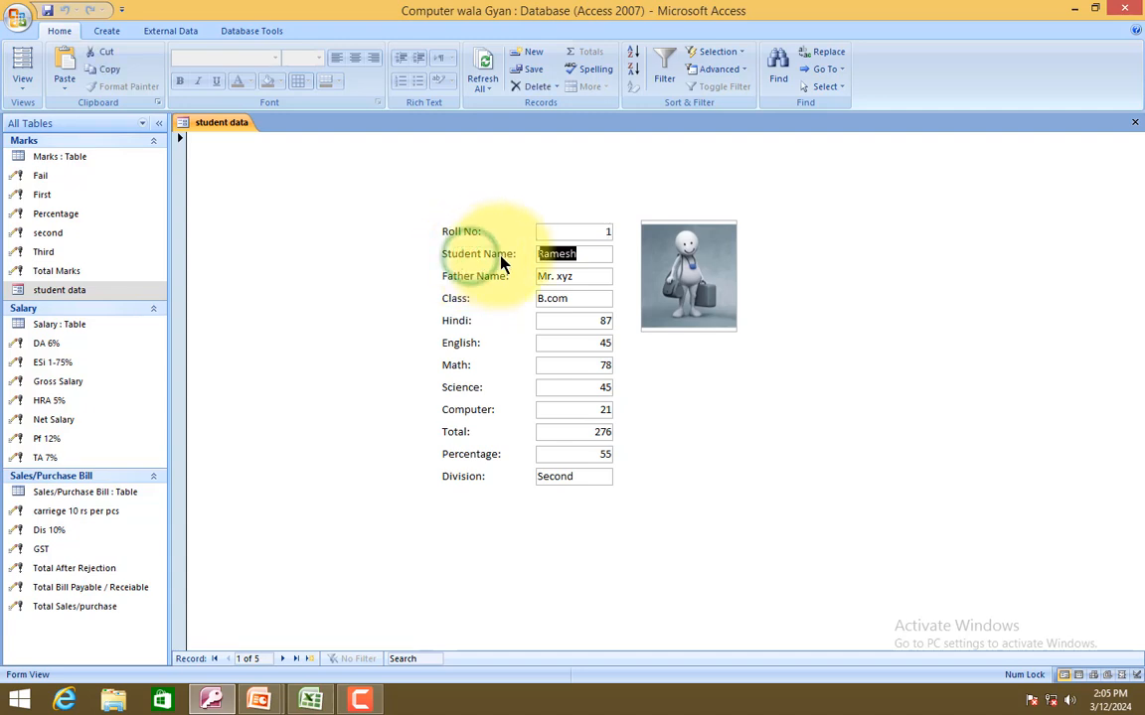
pyautogui.click(582, 255)
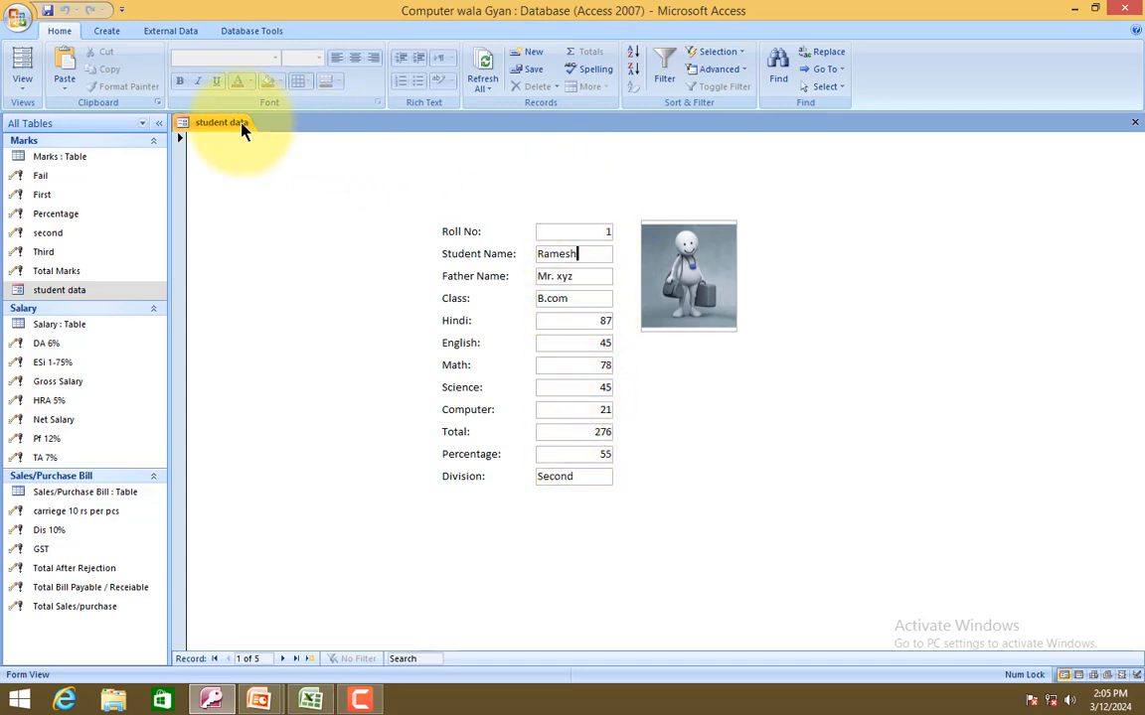
pyautogui.click(700, 261)
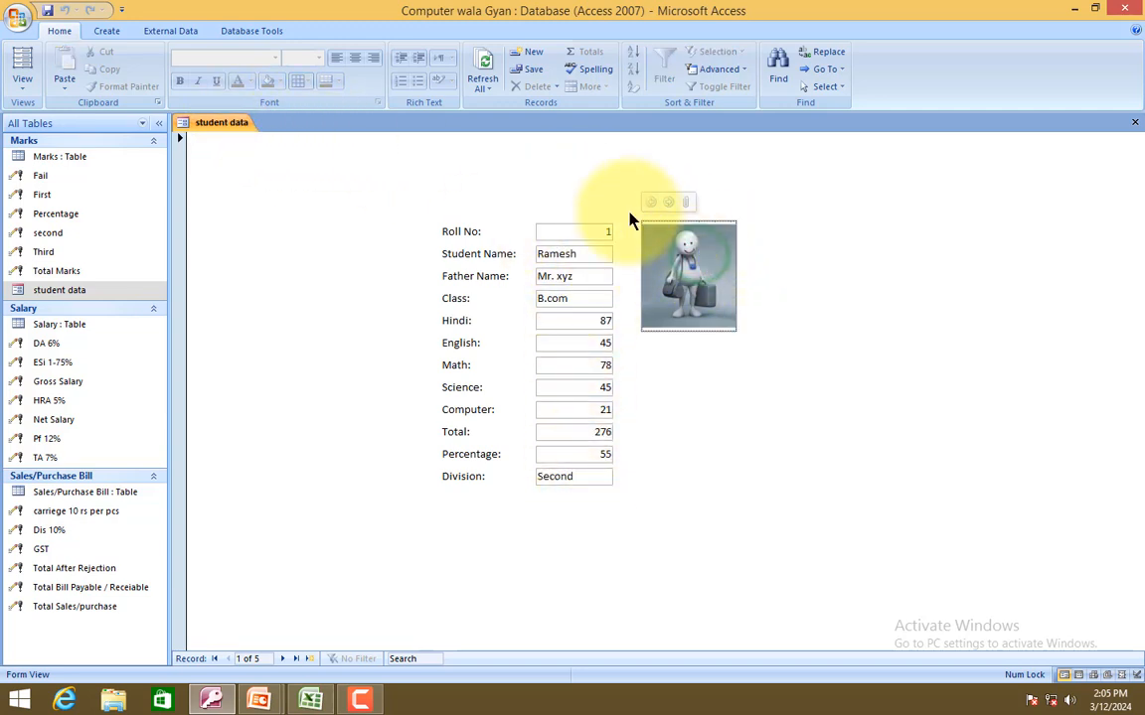
pyautogui.click(285, 659)
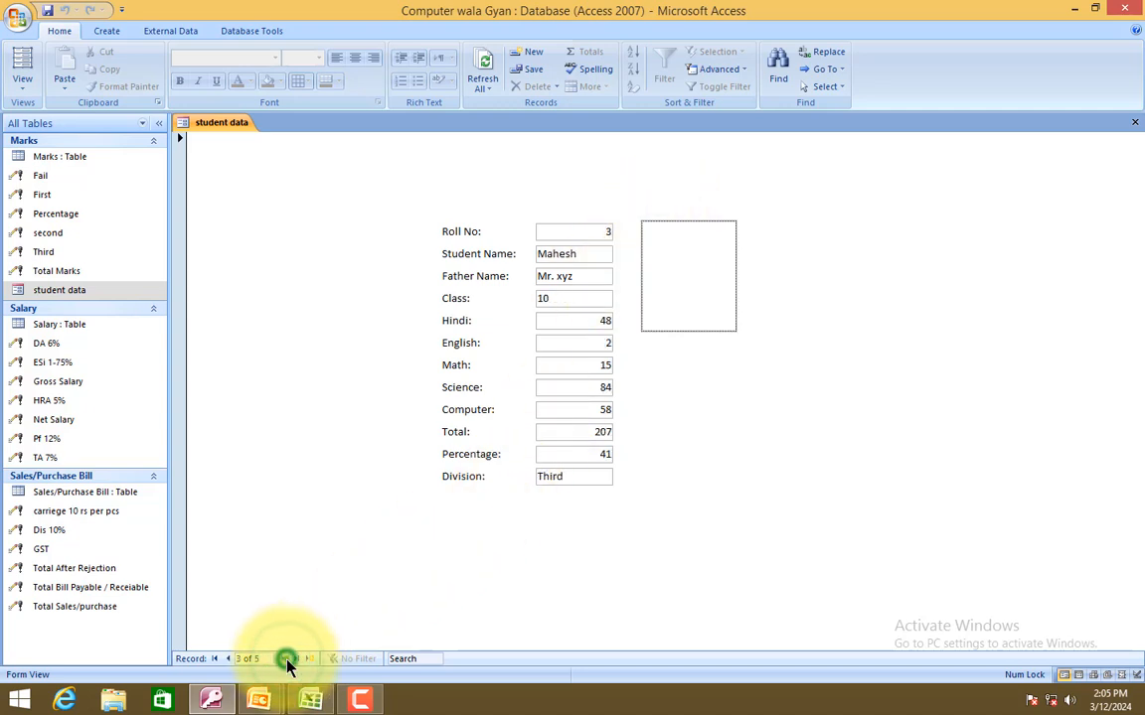
pyautogui.click(286, 659)
# Switch the student data form to Design view.
pyautogui.rightClick(231, 123)
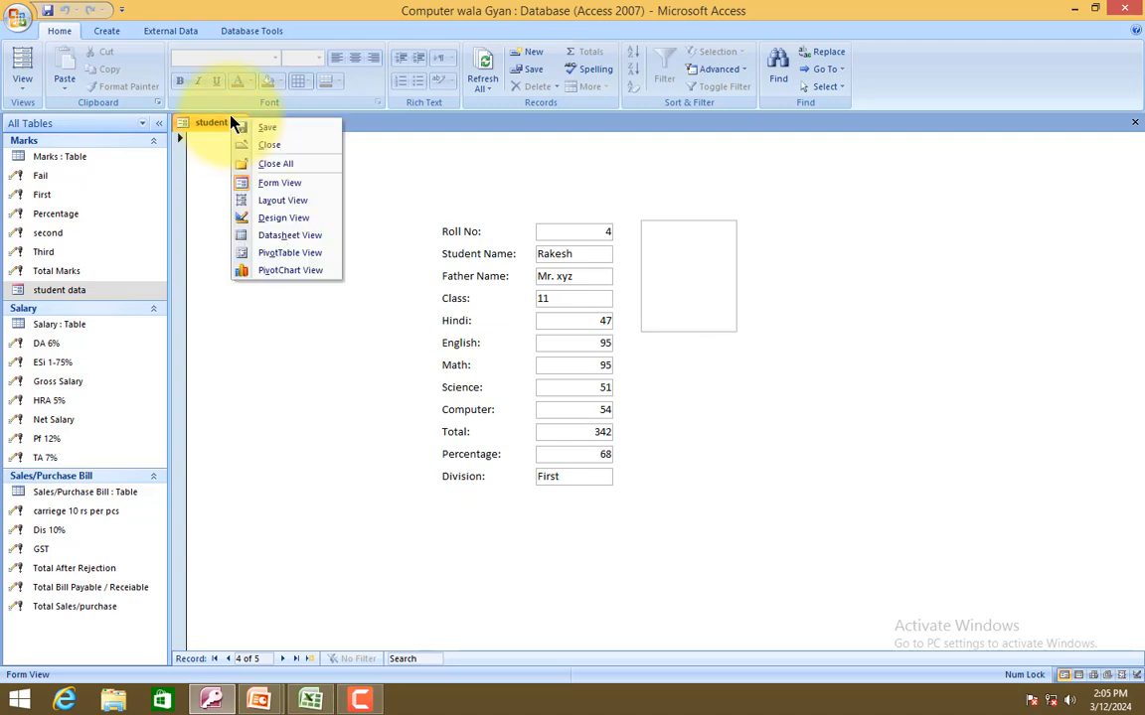
pyautogui.click(283, 218)
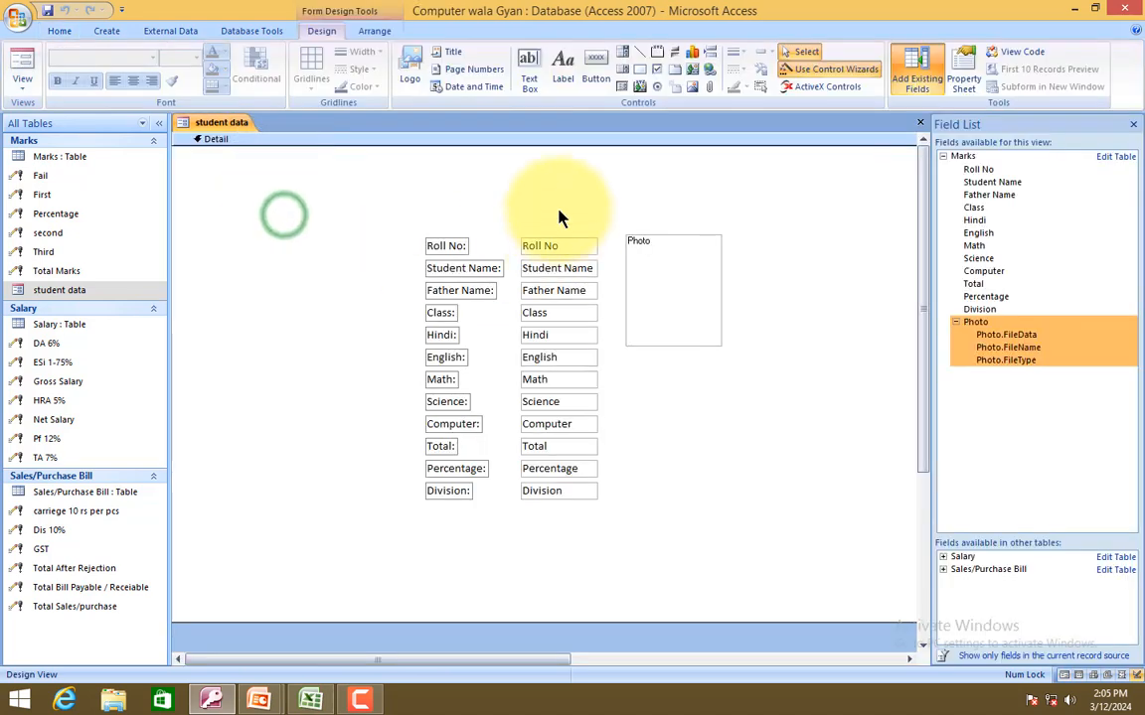
pyautogui.click(687, 210)
pyautogui.click(676, 294)
pyautogui.click(765, 298)
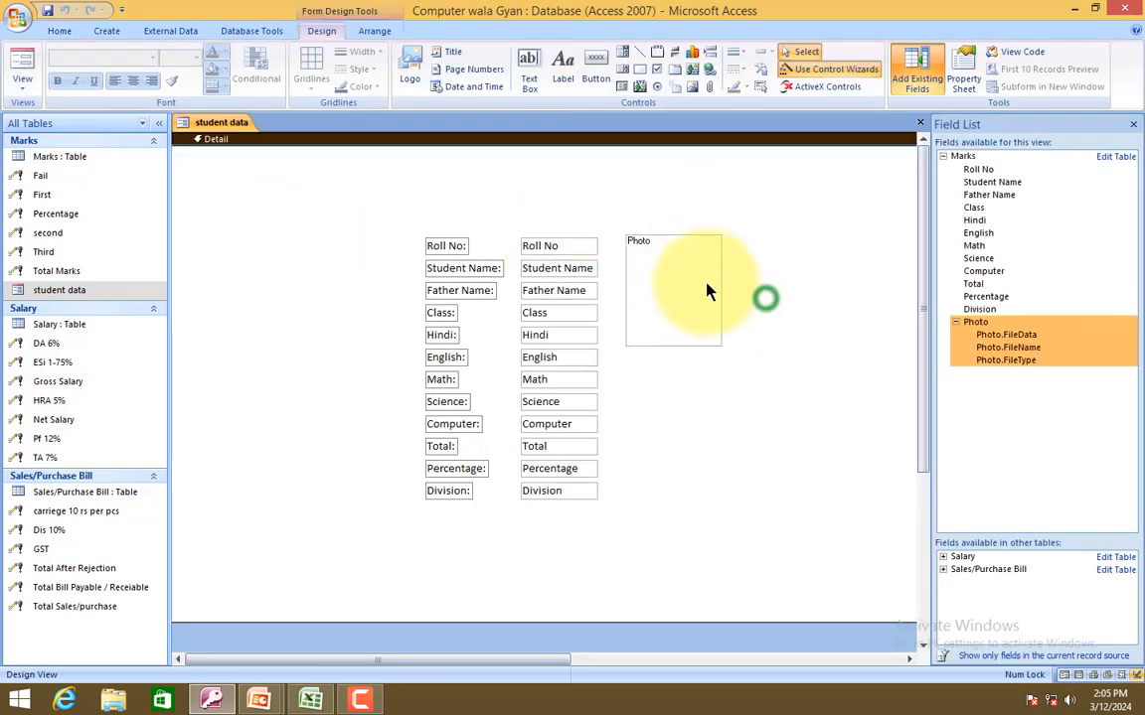
pyautogui.click(695, 273)
pyautogui.click(628, 353)
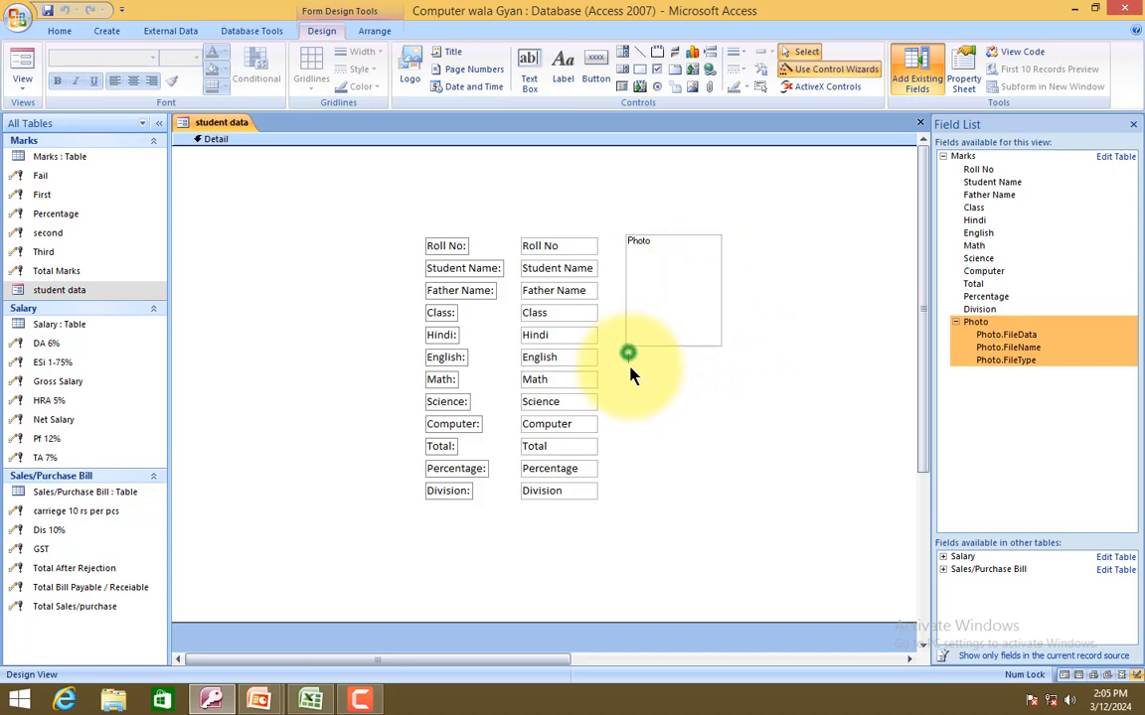
pyautogui.moveTo(630, 368); pyautogui.dragTo(722, 366)
pyautogui.click(757, 336)
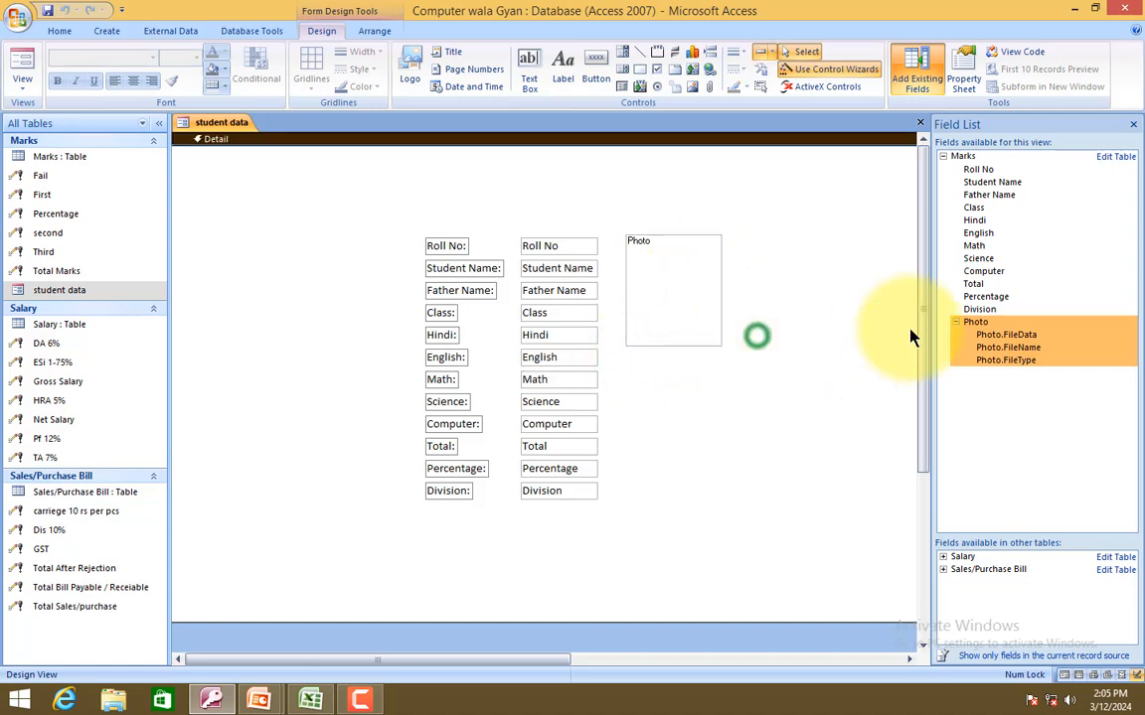
# Add a second Student Name field under the Photo box, widen it to the photo's width and delete its label.
pyautogui.click(979, 183)
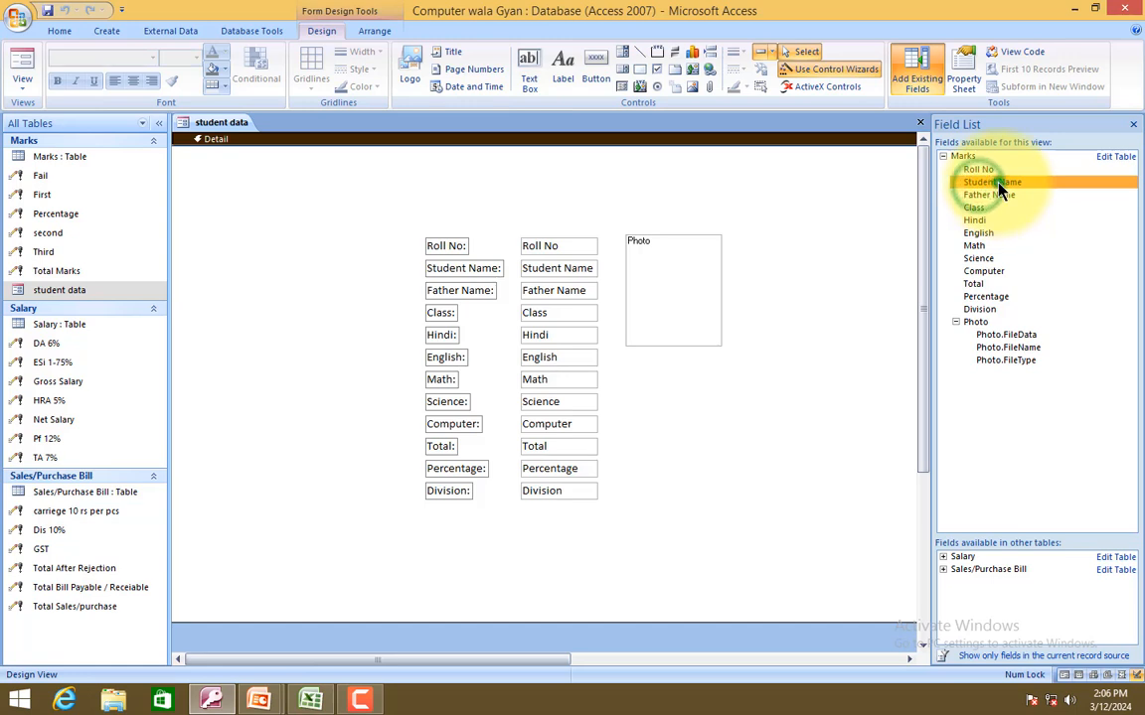
pyautogui.moveTo(1001, 191); pyautogui.dragTo(628, 361)
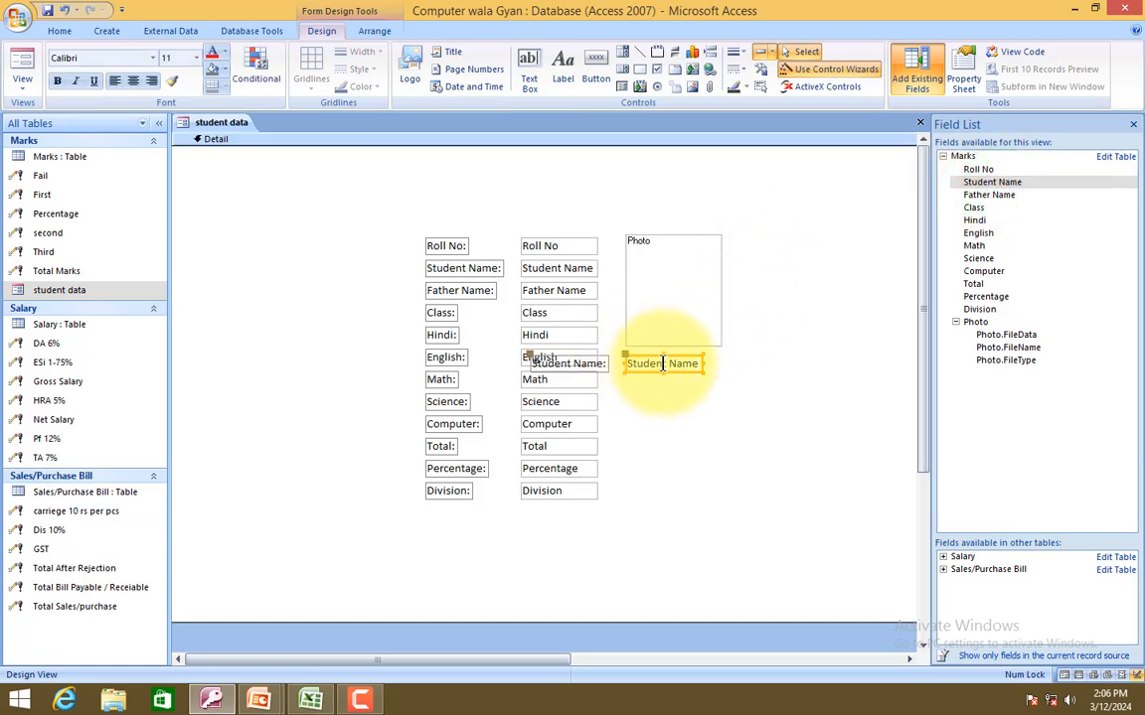
pyautogui.click(702, 363)
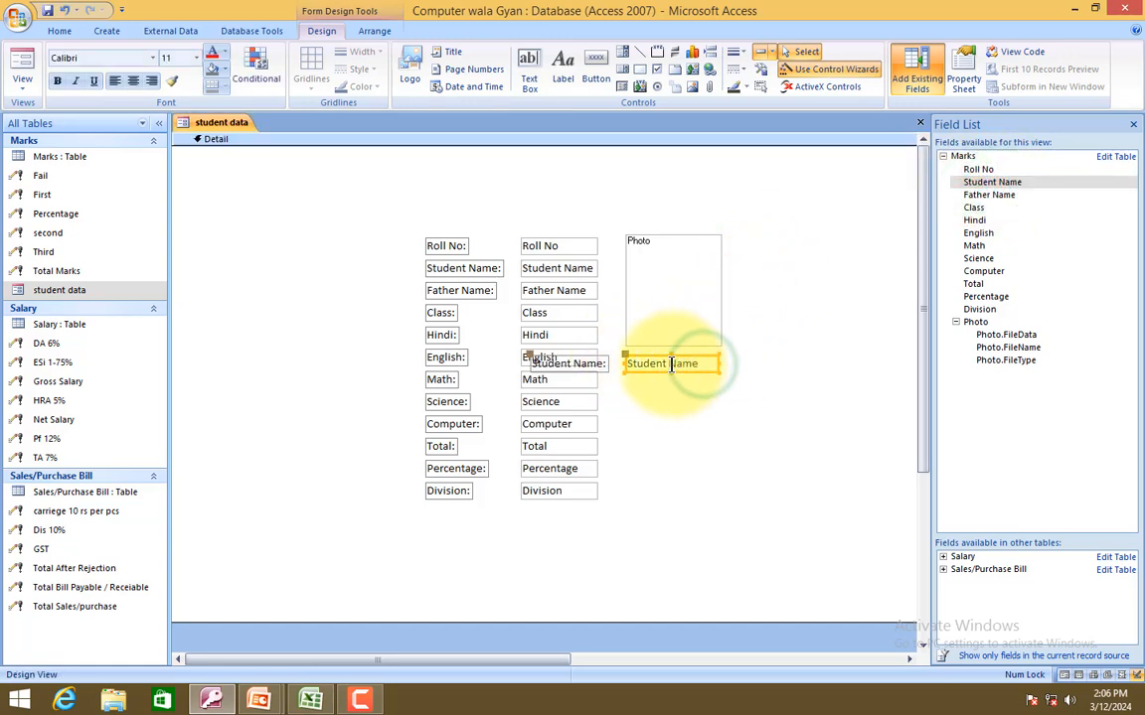
pyautogui.click(596, 364)
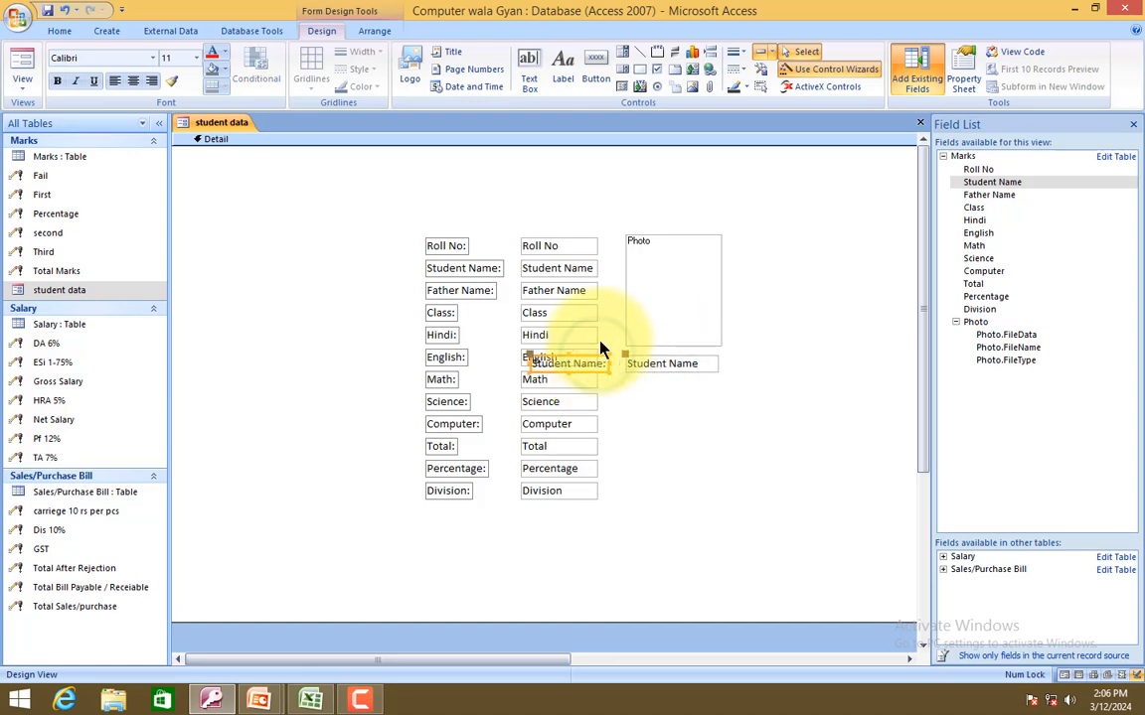
pyautogui.press('Delete')
# Format the Student Name text box under the photo with centred bold text, a black fill and a white font.
pyautogui.click(652, 362)
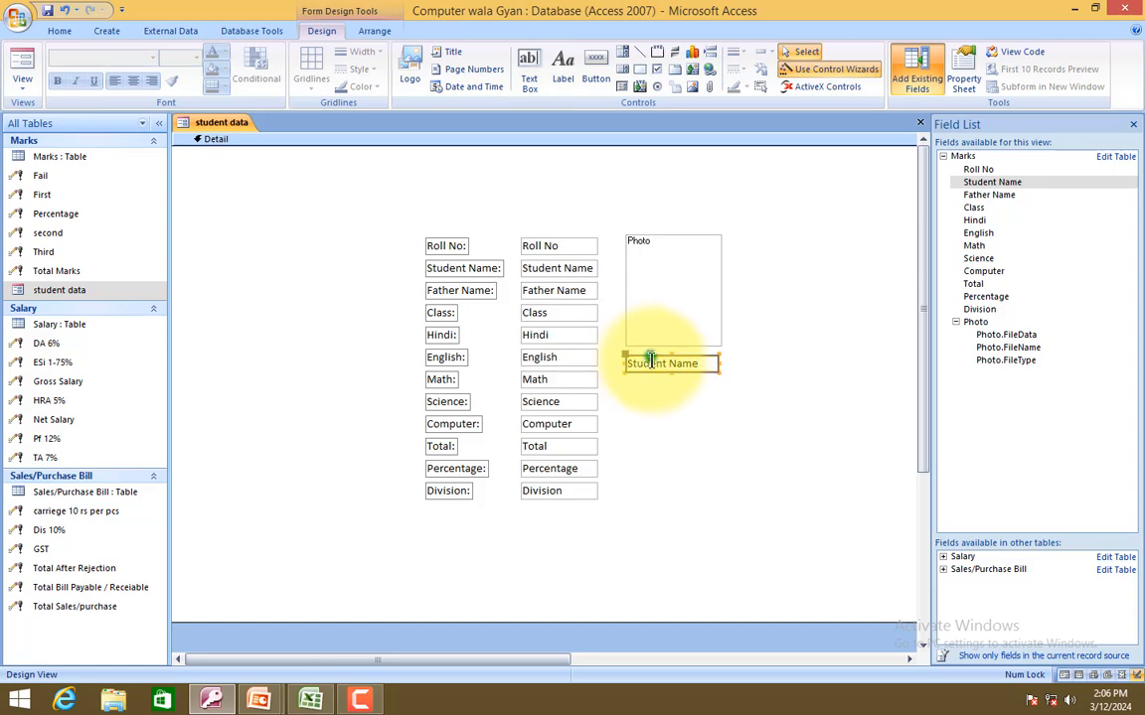
pyautogui.click(702, 364)
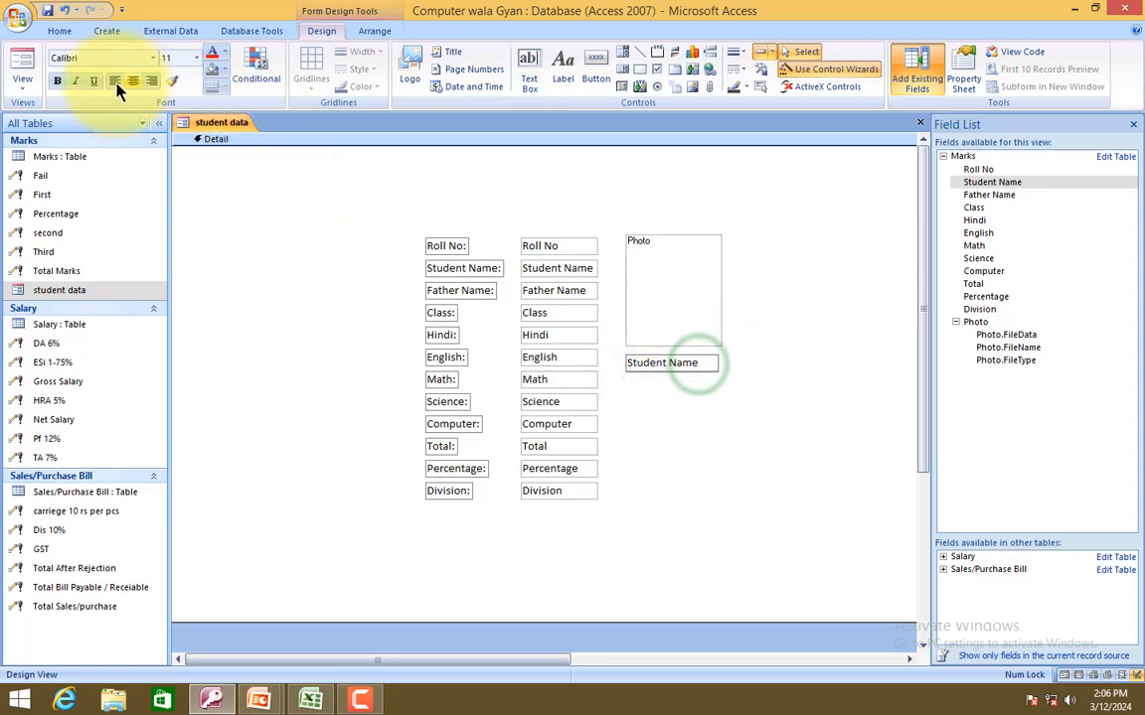
pyautogui.click(56, 79)
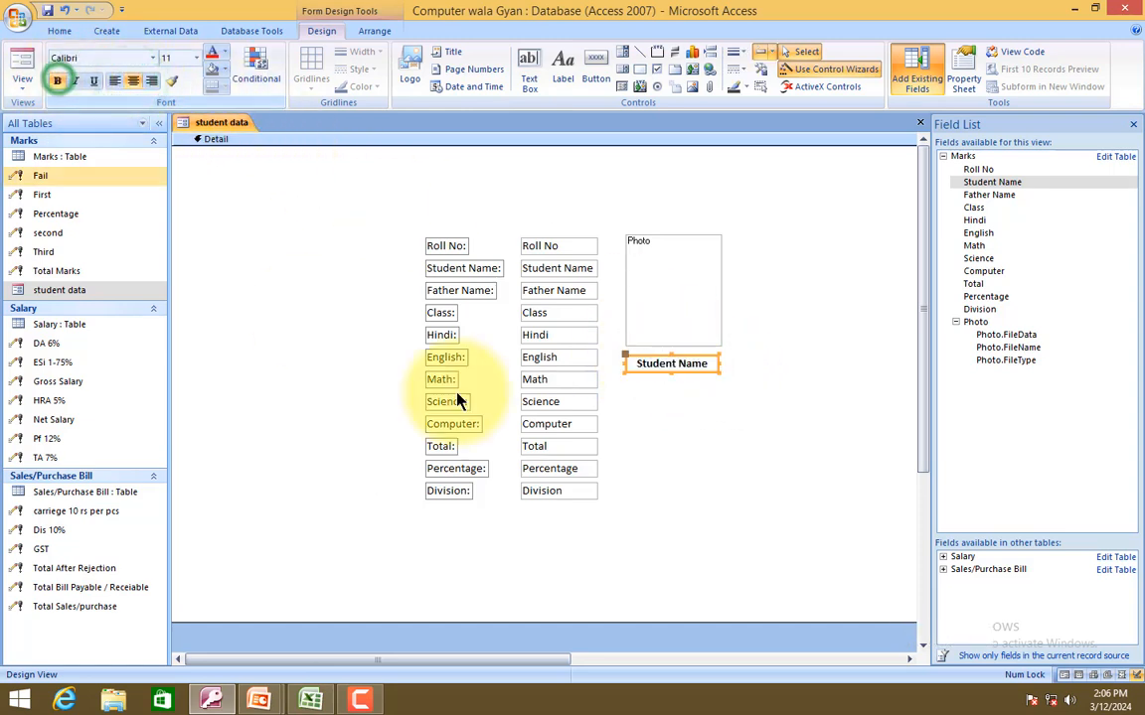
pyautogui.click(222, 69)
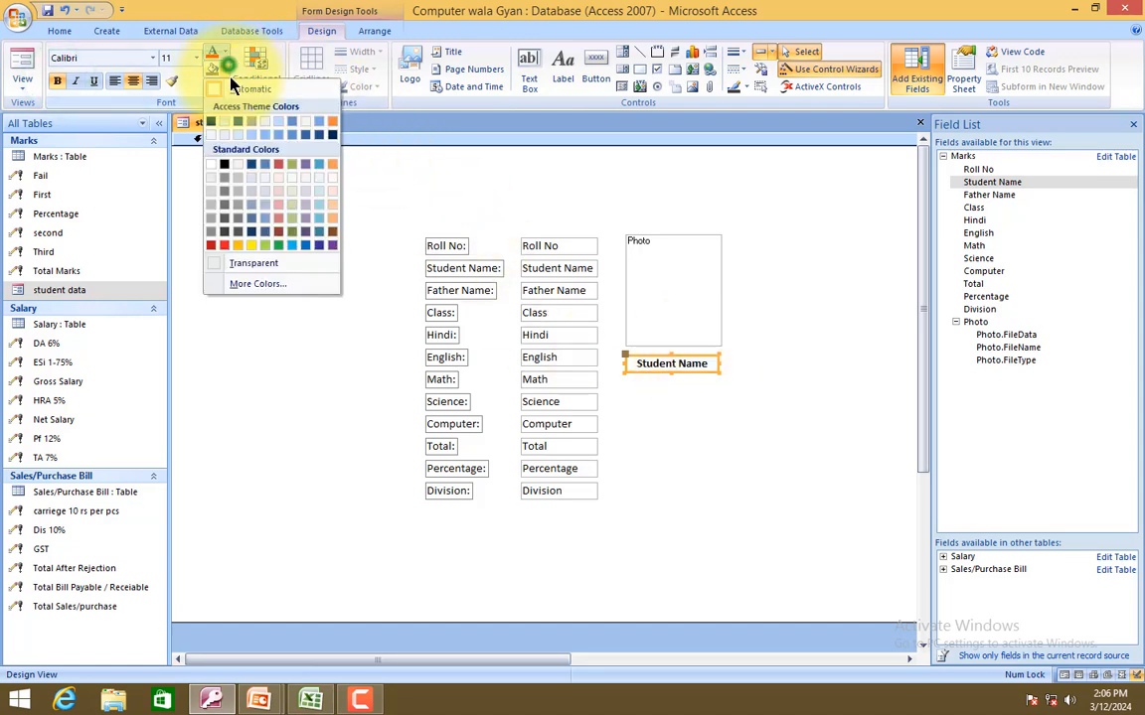
pyautogui.click(202, 147)
pyautogui.click(225, 51)
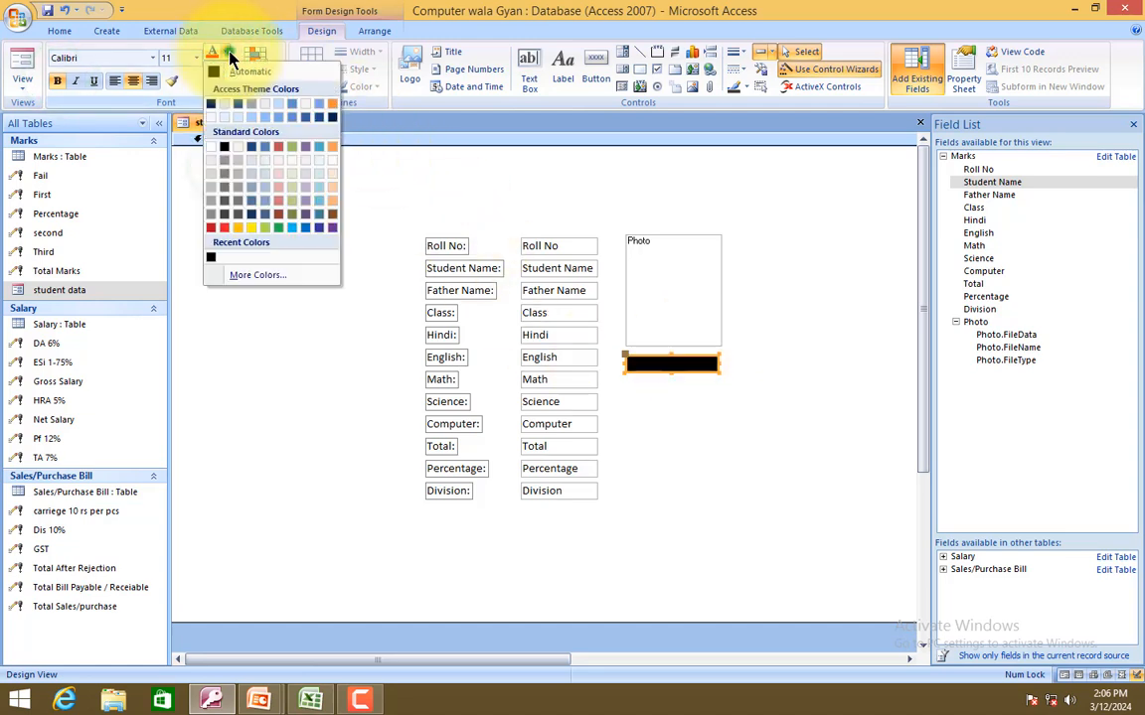
pyautogui.click(212, 96)
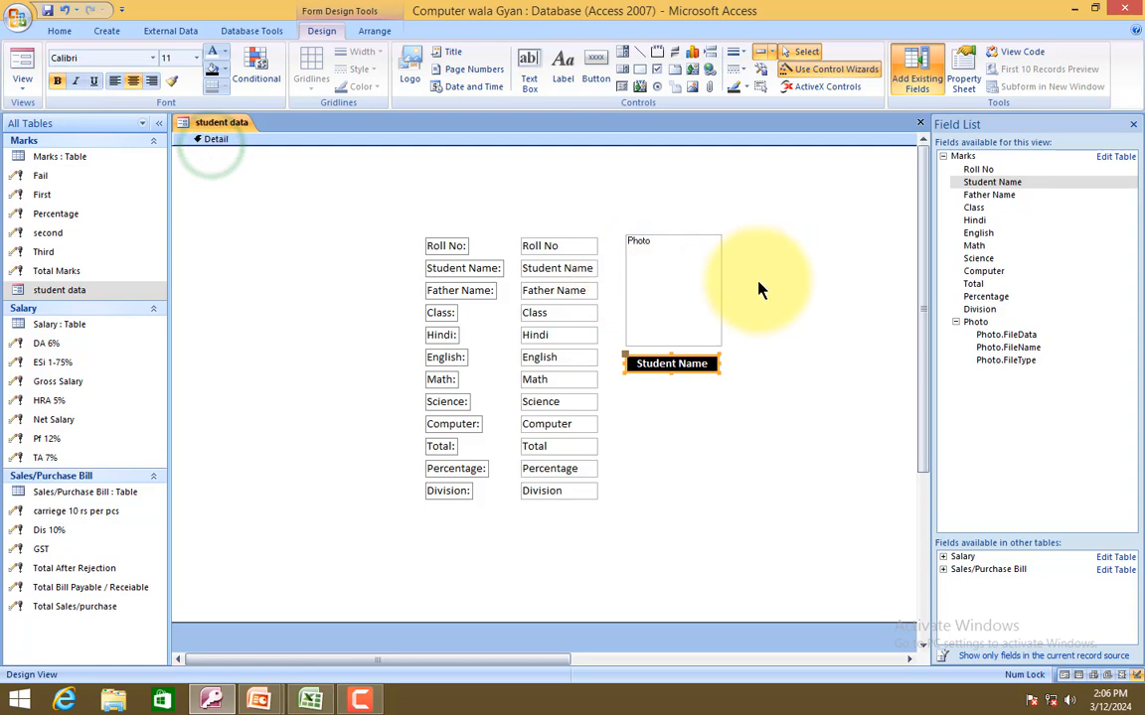
pyautogui.click(703, 273)
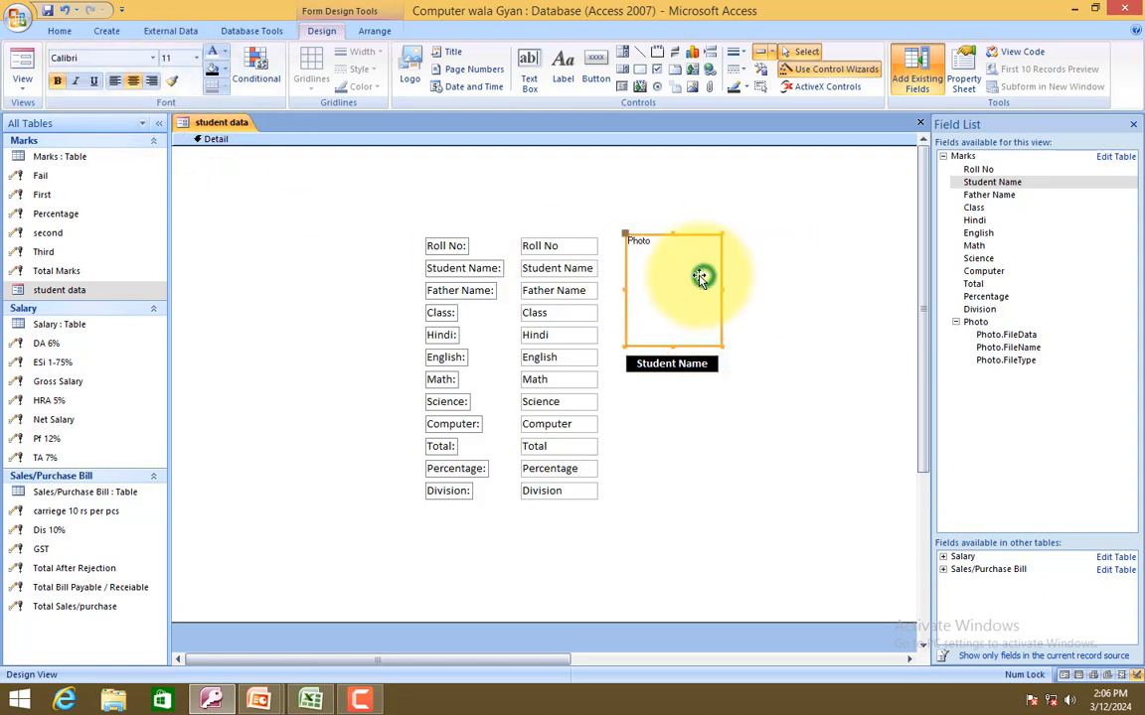
pyautogui.click(787, 308)
pyautogui.click(702, 303)
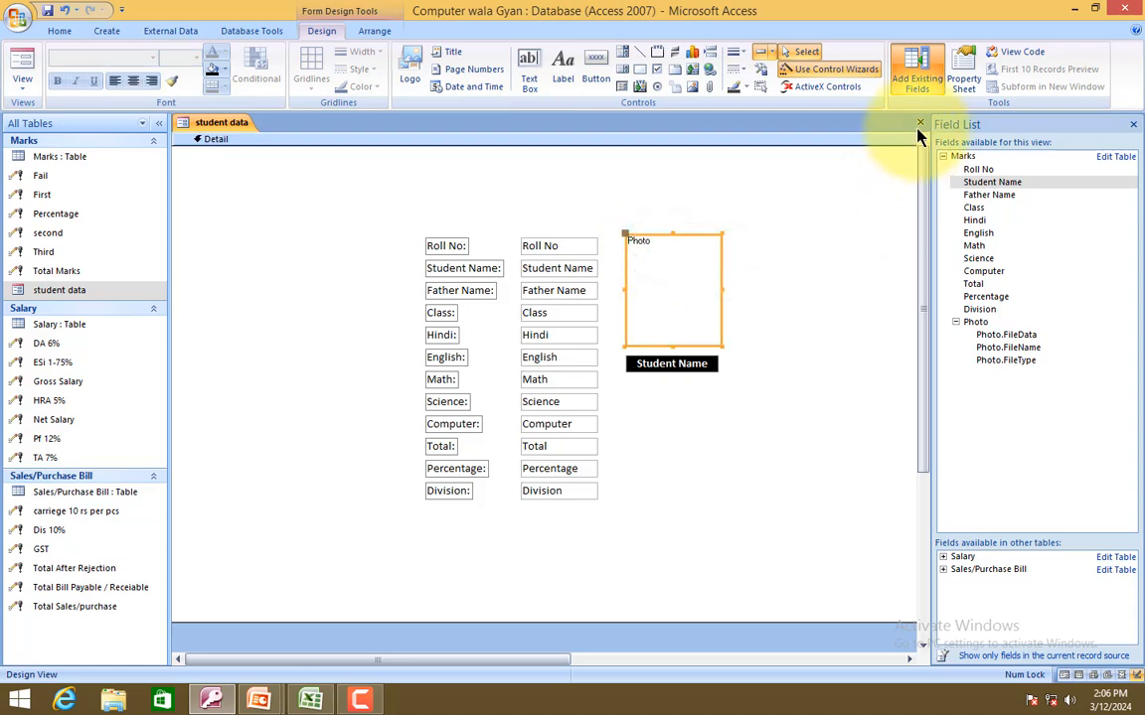
# Fill the background of the student data form's Detail section with dark navy blue.
pyautogui.click(757, 298)
pyautogui.click(706, 280)
pyautogui.click(749, 266)
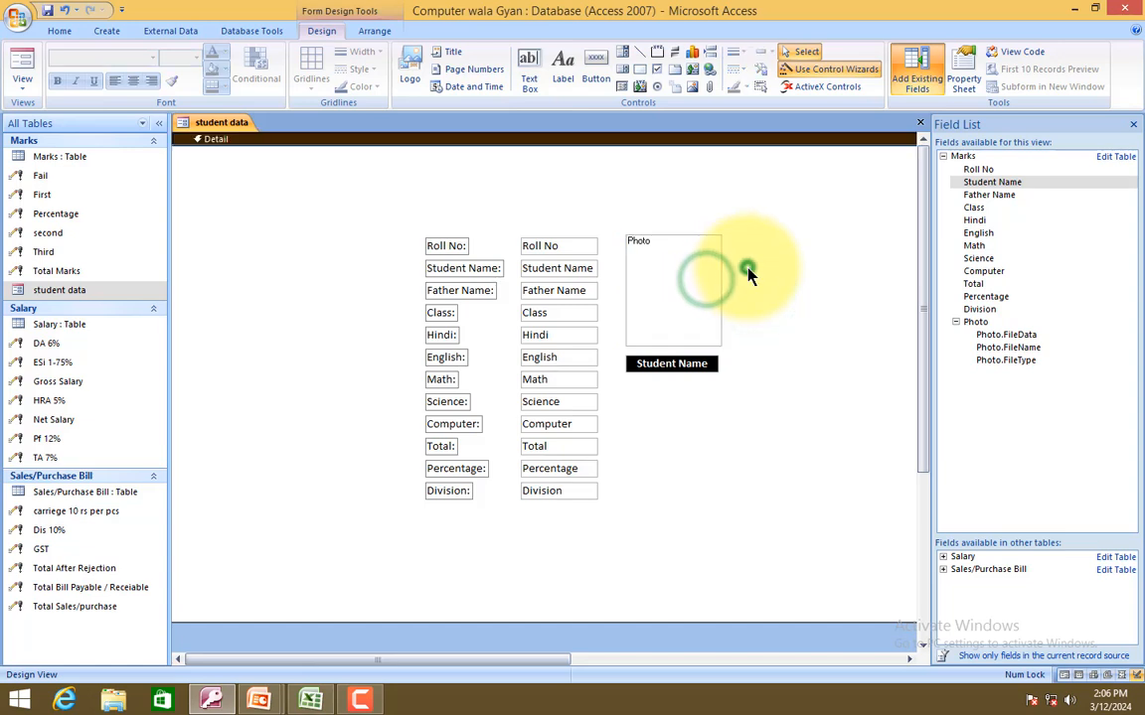
pyautogui.click(750, 265)
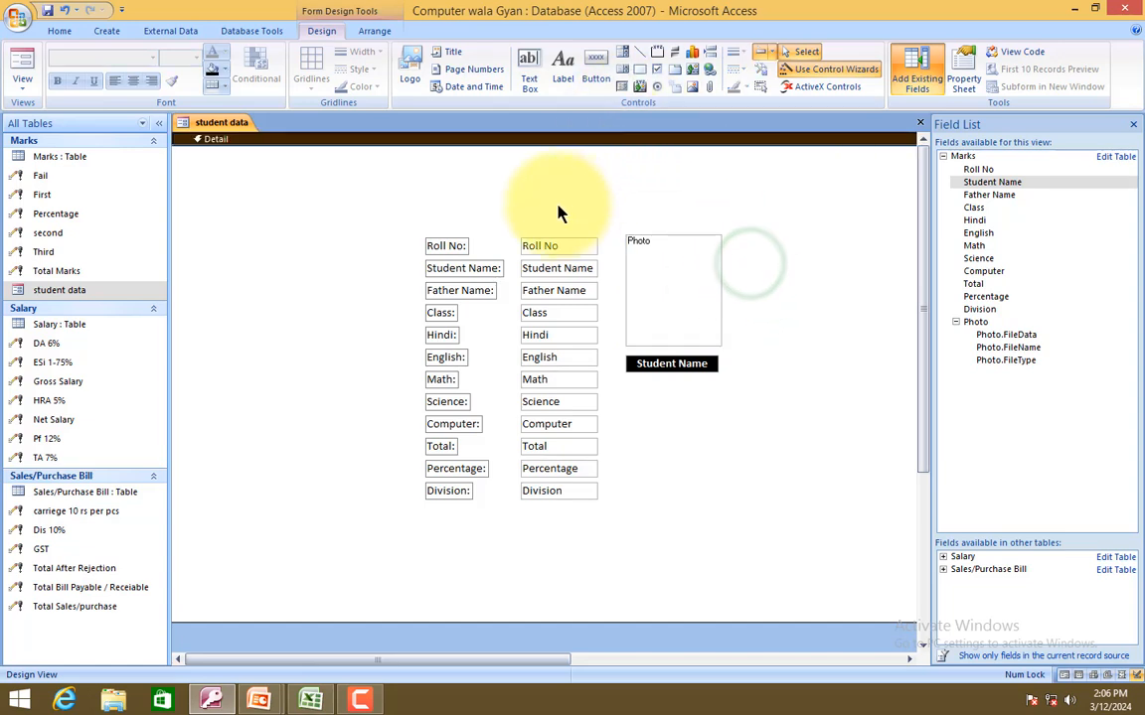
pyautogui.click(377, 193)
pyautogui.click(501, 182)
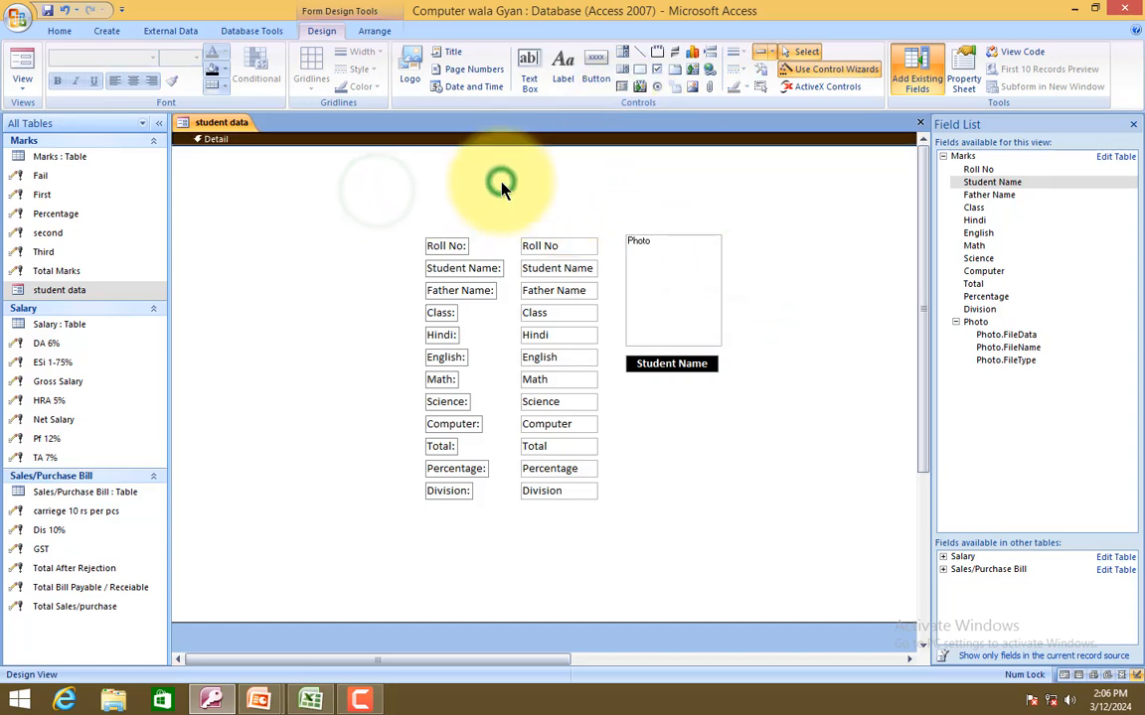
pyautogui.click(494, 181)
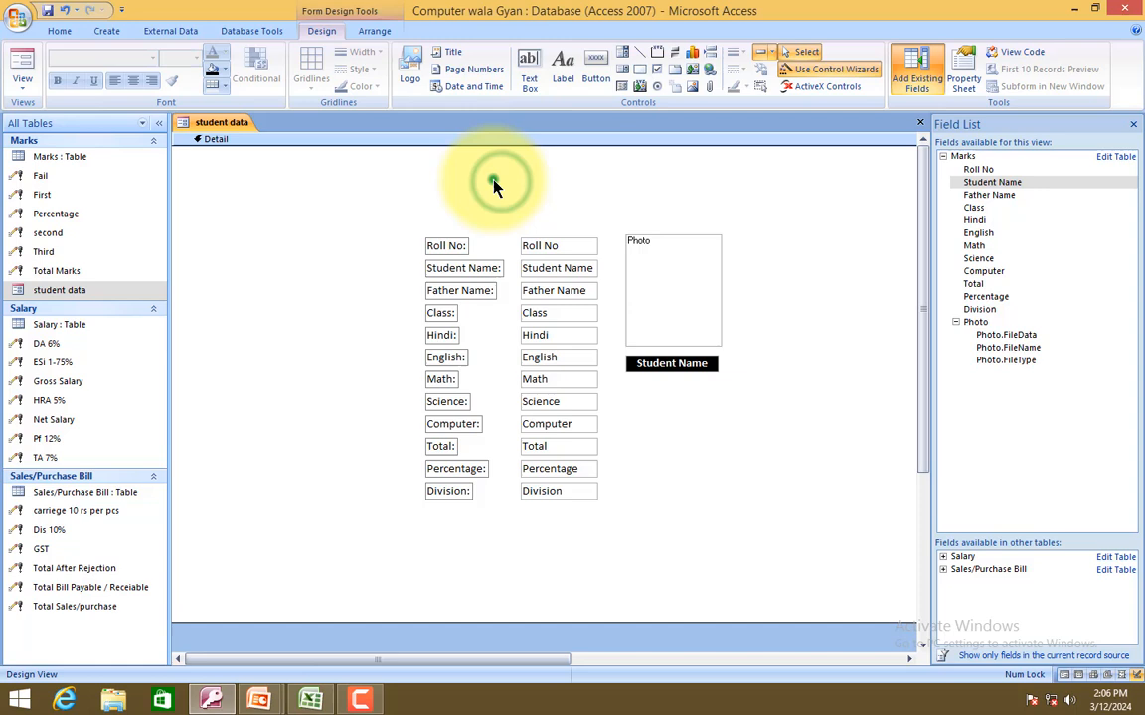
pyautogui.click(256, 173)
pyautogui.click(228, 71)
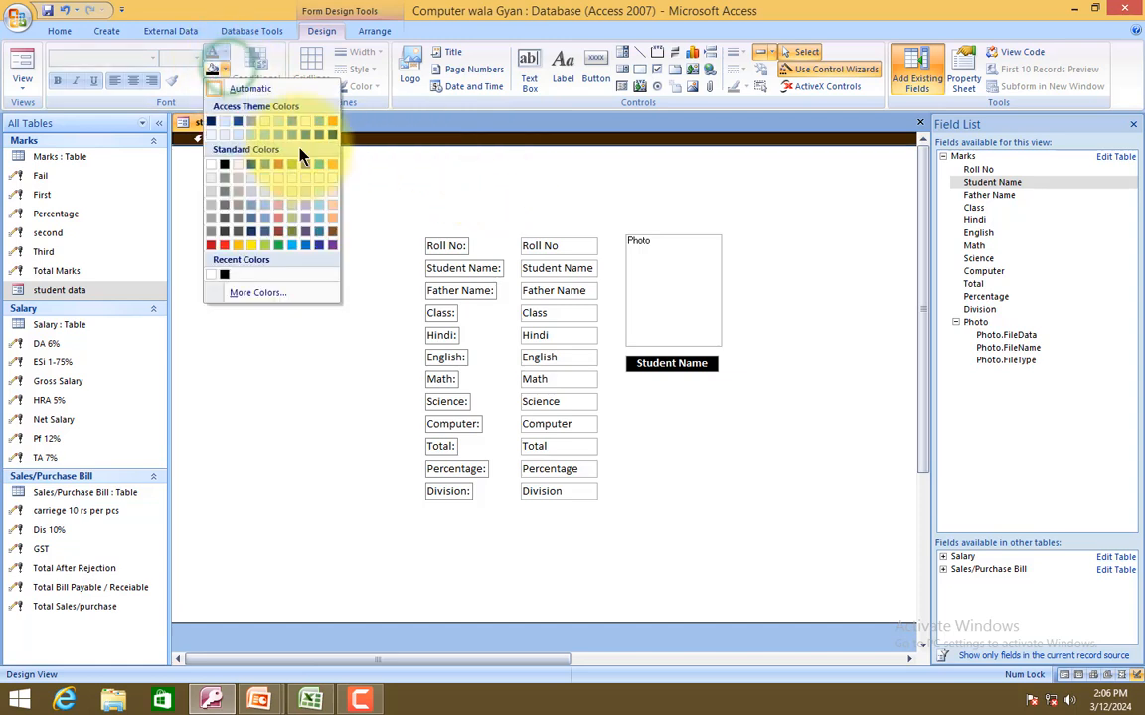
pyautogui.click(330, 131)
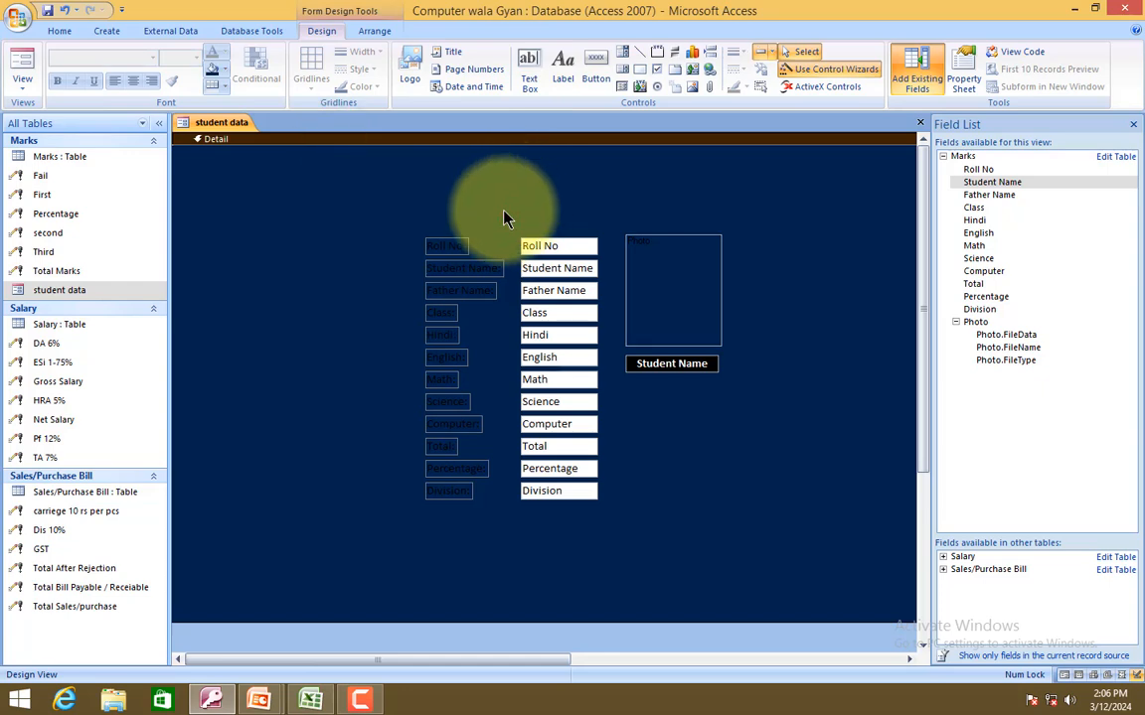
# Draw a large rectangle around all the form's fields and the photo and fill it with red.
pyautogui.click(639, 71)
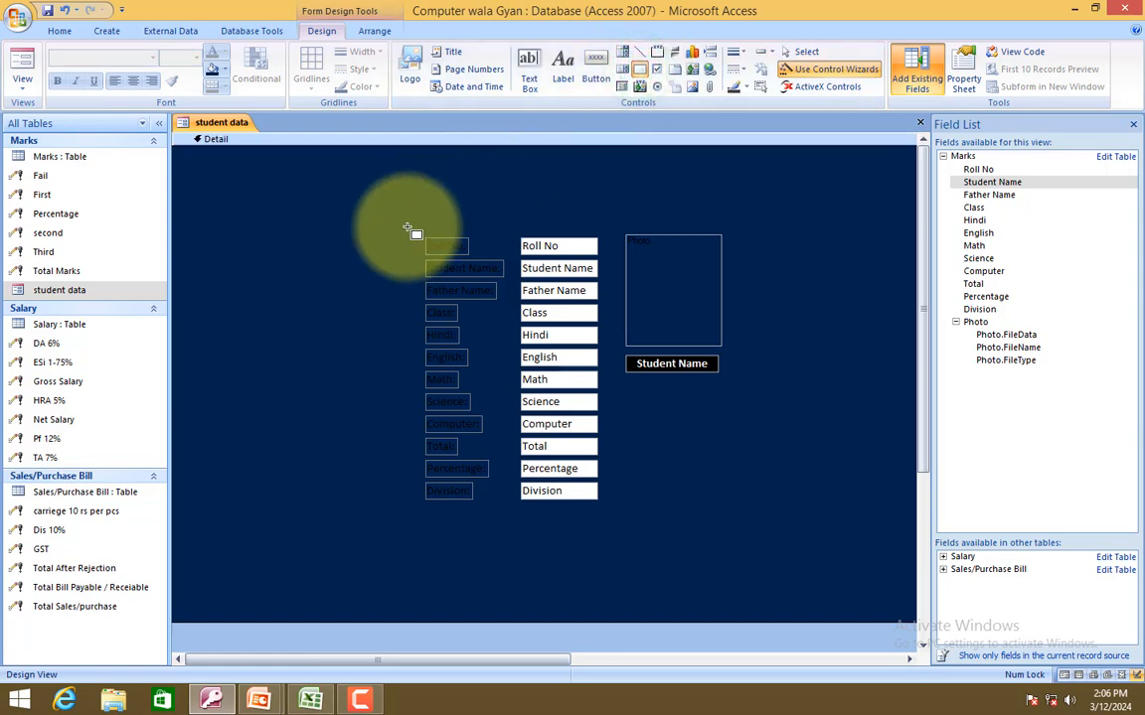
pyautogui.moveTo(291, 203)
pyautogui.mouseDown()
pyautogui.moveTo(636, 357)
pyautogui.moveTo(805, 506)
pyautogui.moveTo(818, 541)
pyautogui.moveTo(840, 548)
pyautogui.mouseUp()
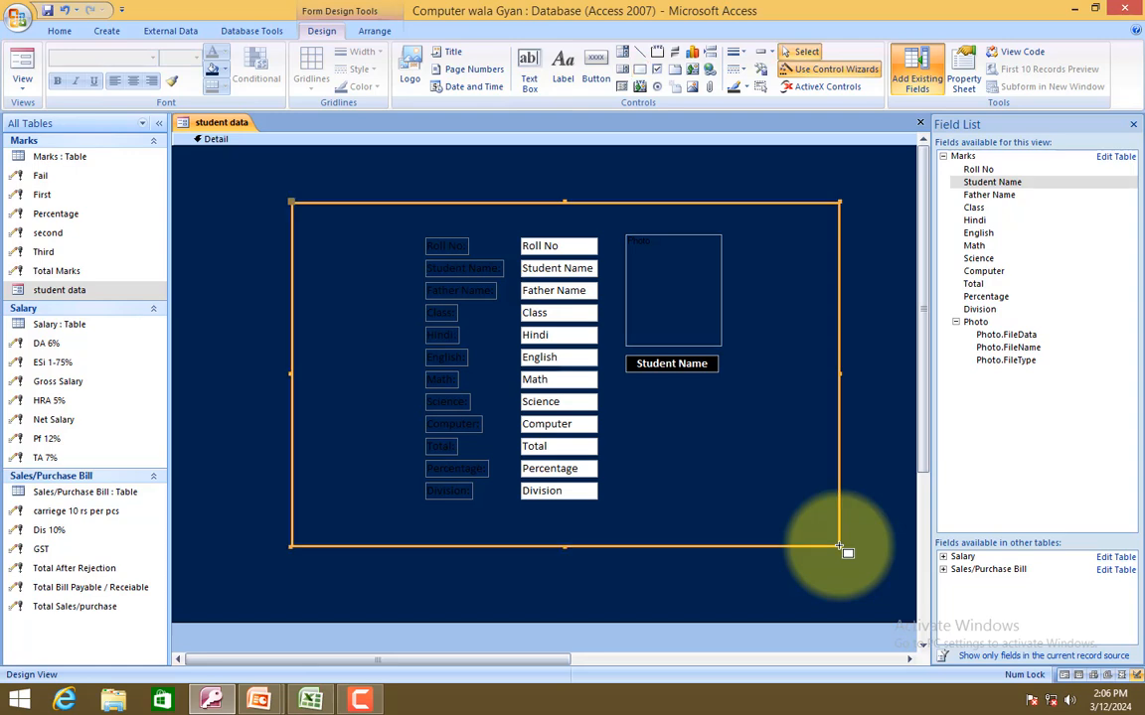
pyautogui.click(224, 69)
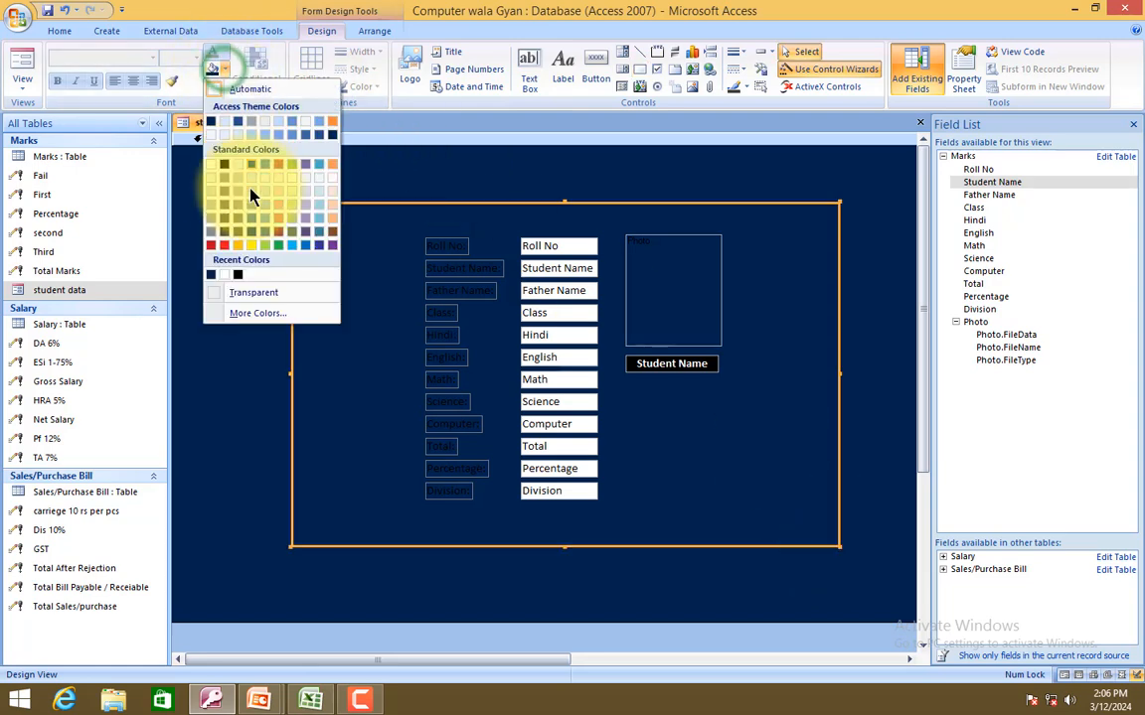
pyautogui.click(210, 247)
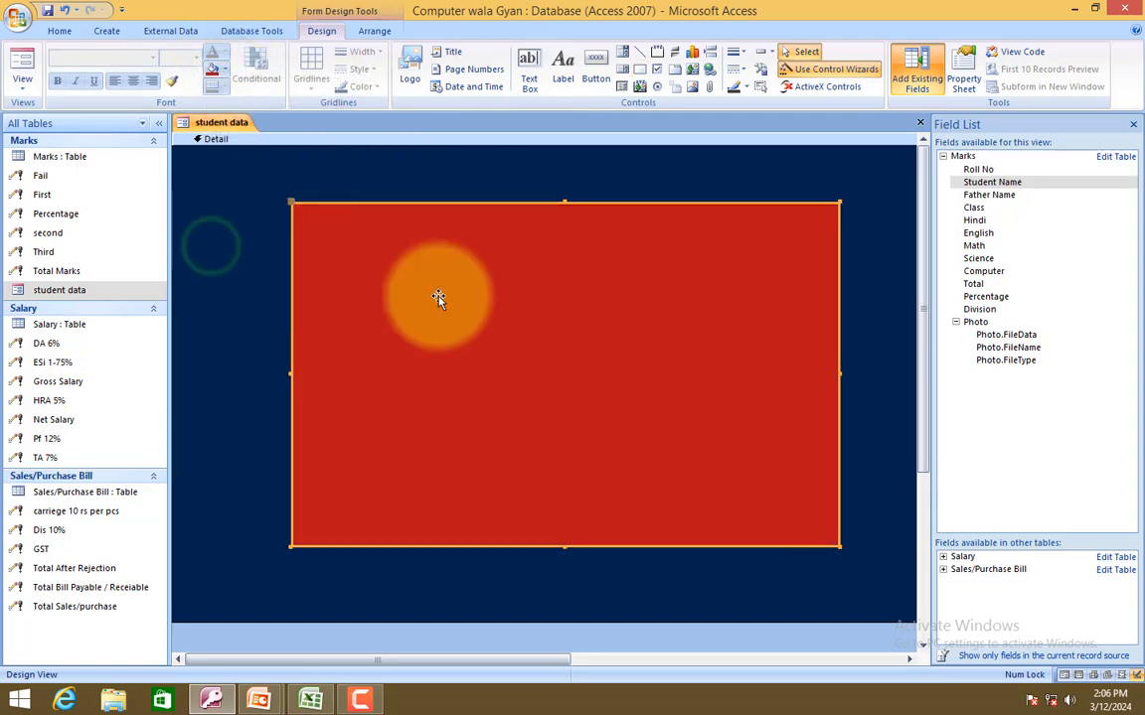
# Send the red rectangle behind the form's fields and narrow it slightly from its right edge.
pyautogui.moveTo(530, 280)
pyautogui.mouseDown()
pyautogui.moveTo(533, 361)
pyautogui.moveTo(533, 284)
pyautogui.moveTo(549, 287)
pyautogui.mouseUp()
pyautogui.rightClick(550, 286)
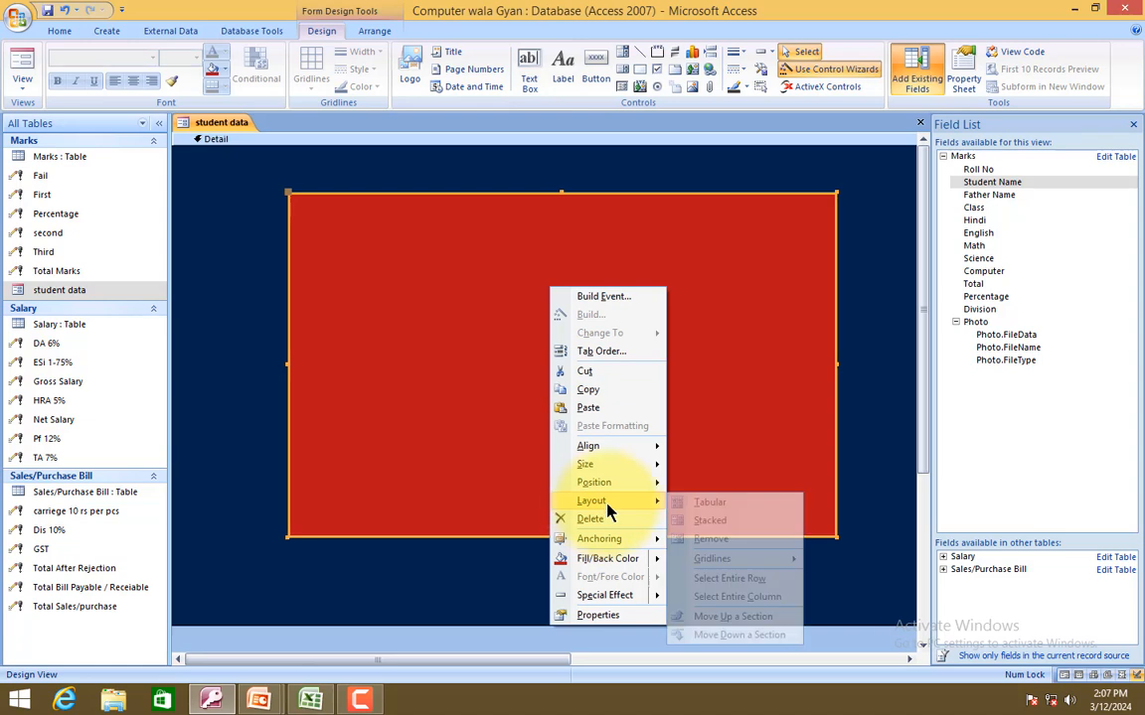
pyautogui.moveTo(632, 486)
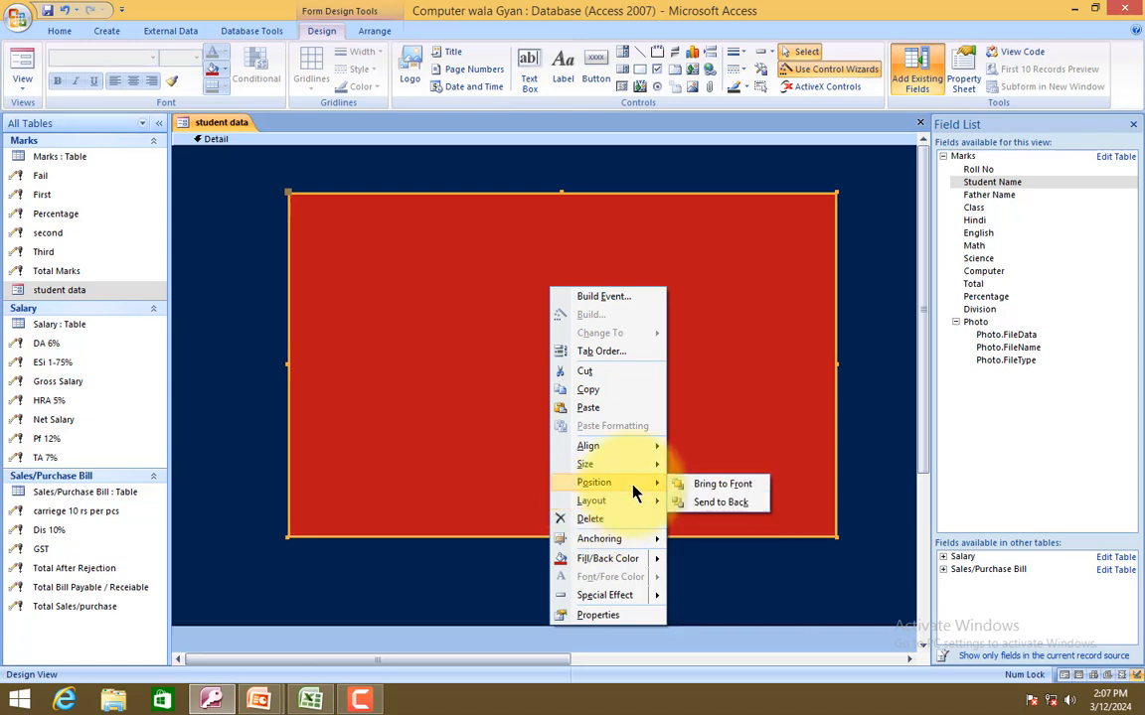
pyautogui.click(695, 502)
pyautogui.click(858, 281)
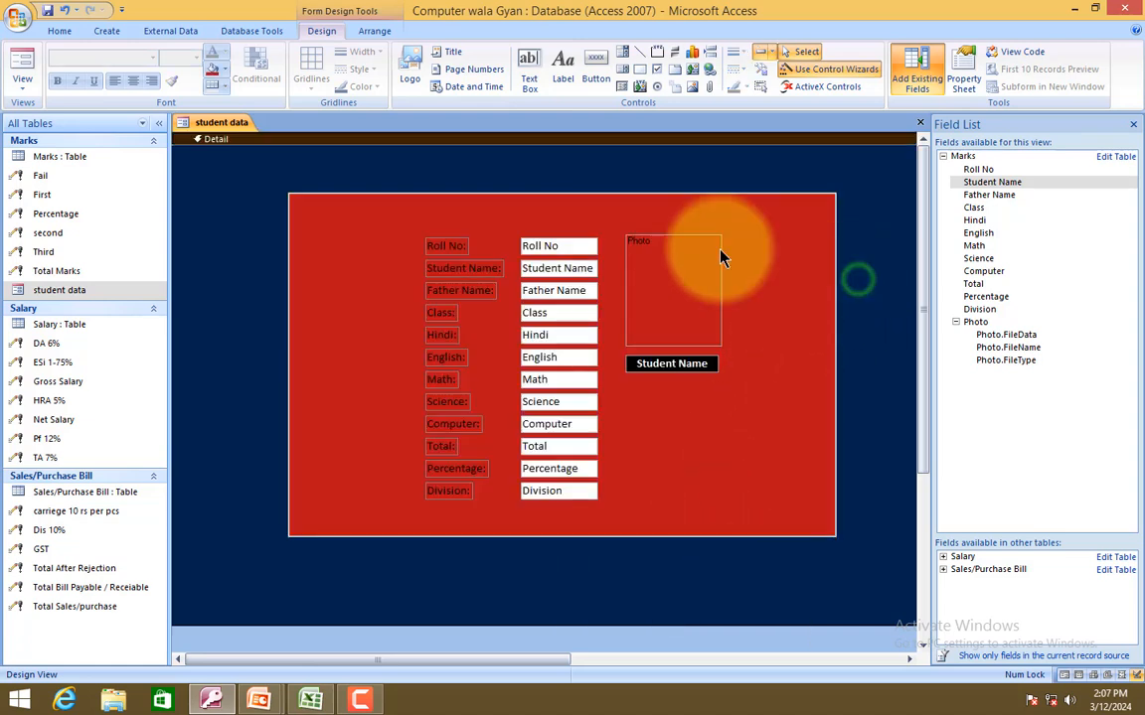
pyautogui.click(828, 247)
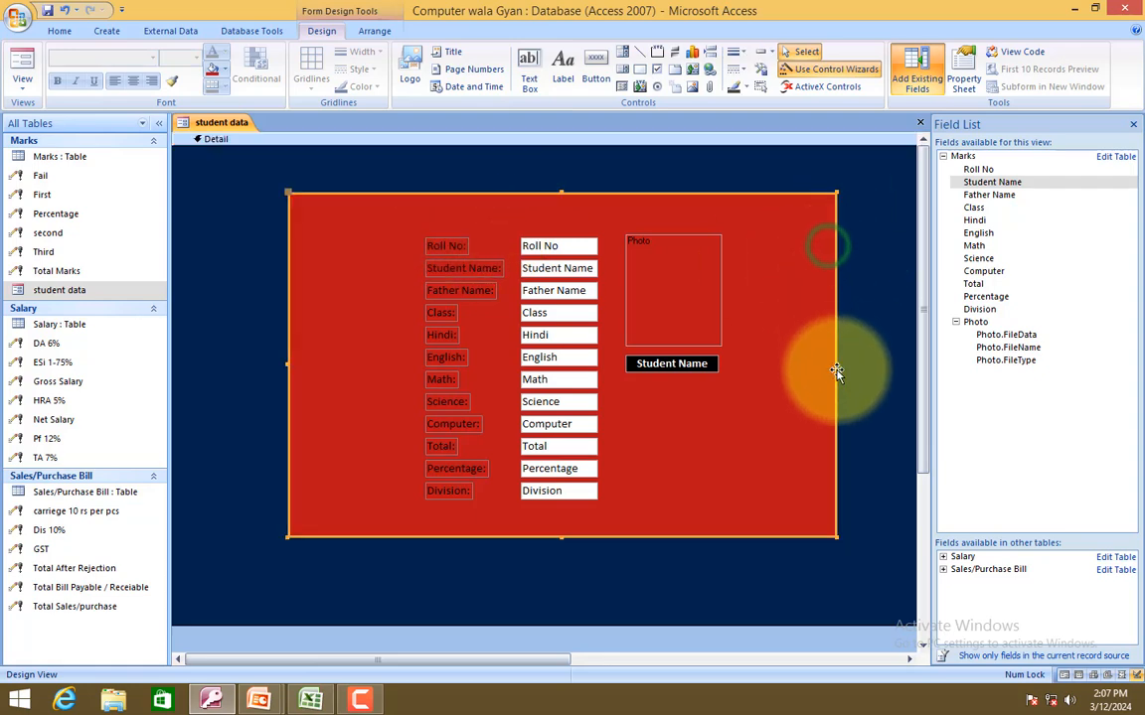
pyautogui.moveTo(836, 366); pyautogui.dragTo(799, 365)
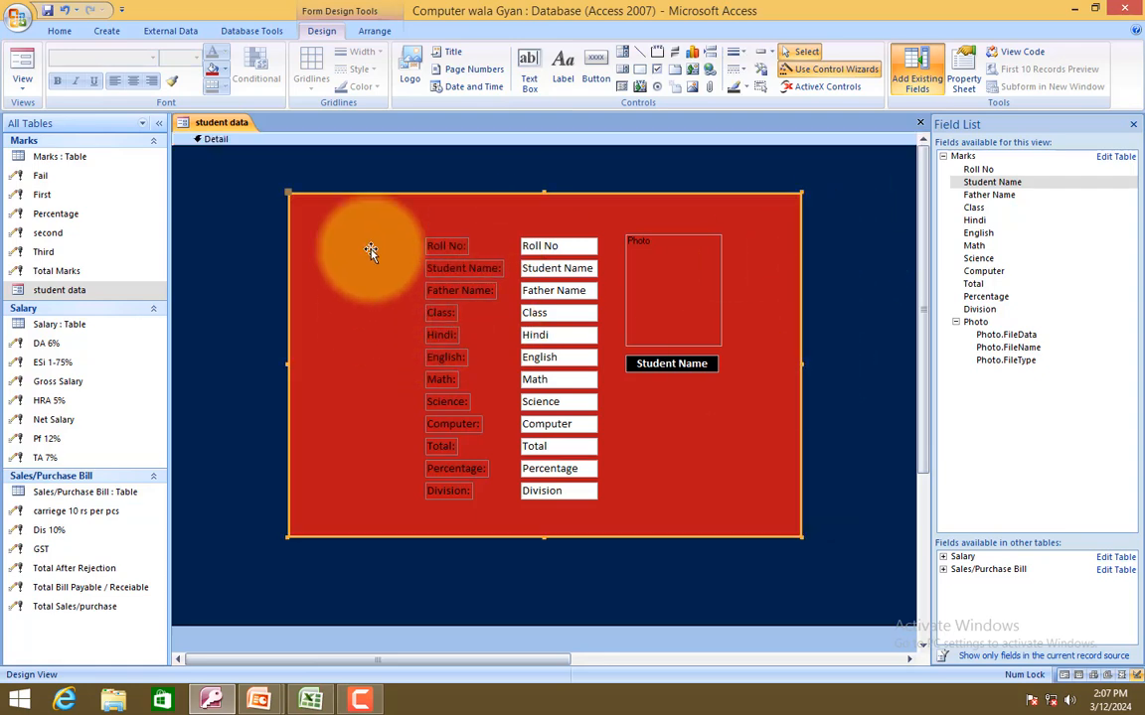
# Draw a second rectangle around the field labels and text boxes, leaving out the photo, and fill it with teal blue.
pyautogui.click(640, 74)
pyautogui.moveTo(407, 227); pyautogui.dragTo(611, 515)
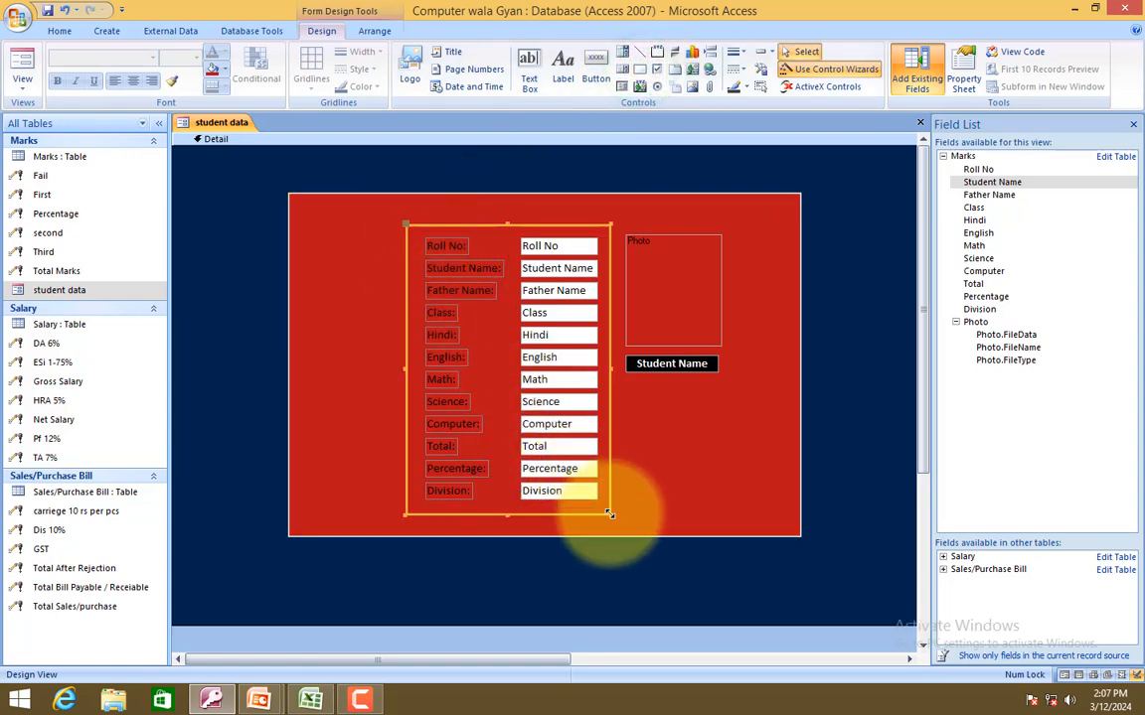
pyautogui.click(224, 70)
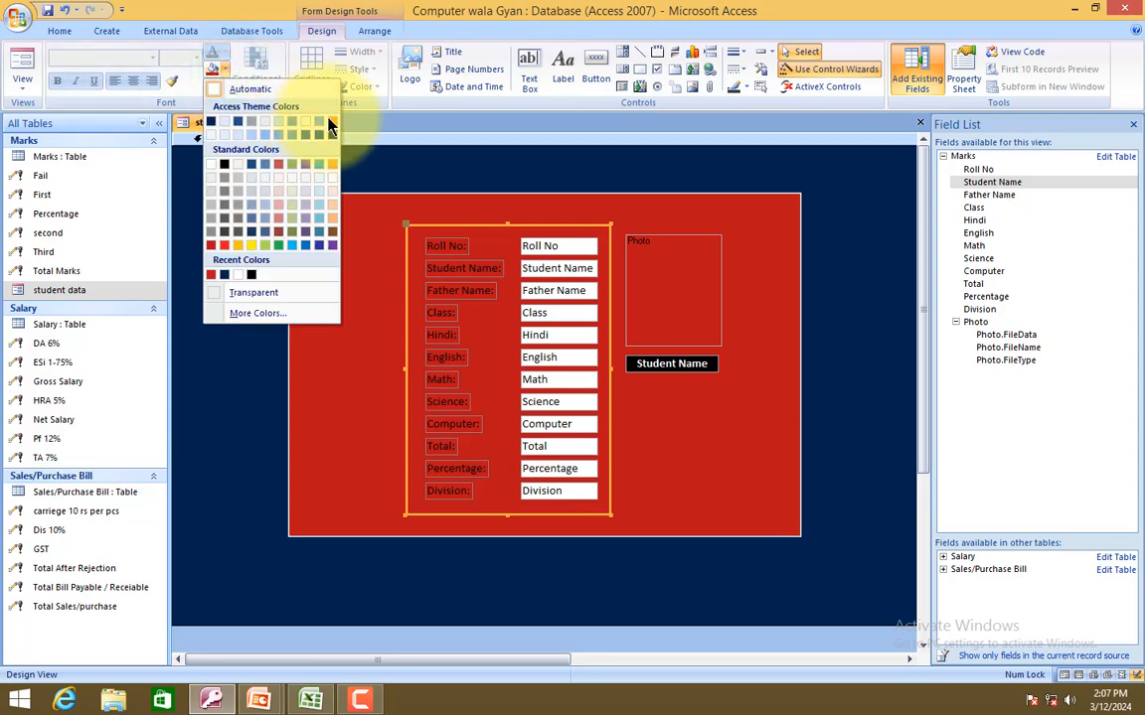
pyautogui.click(325, 235)
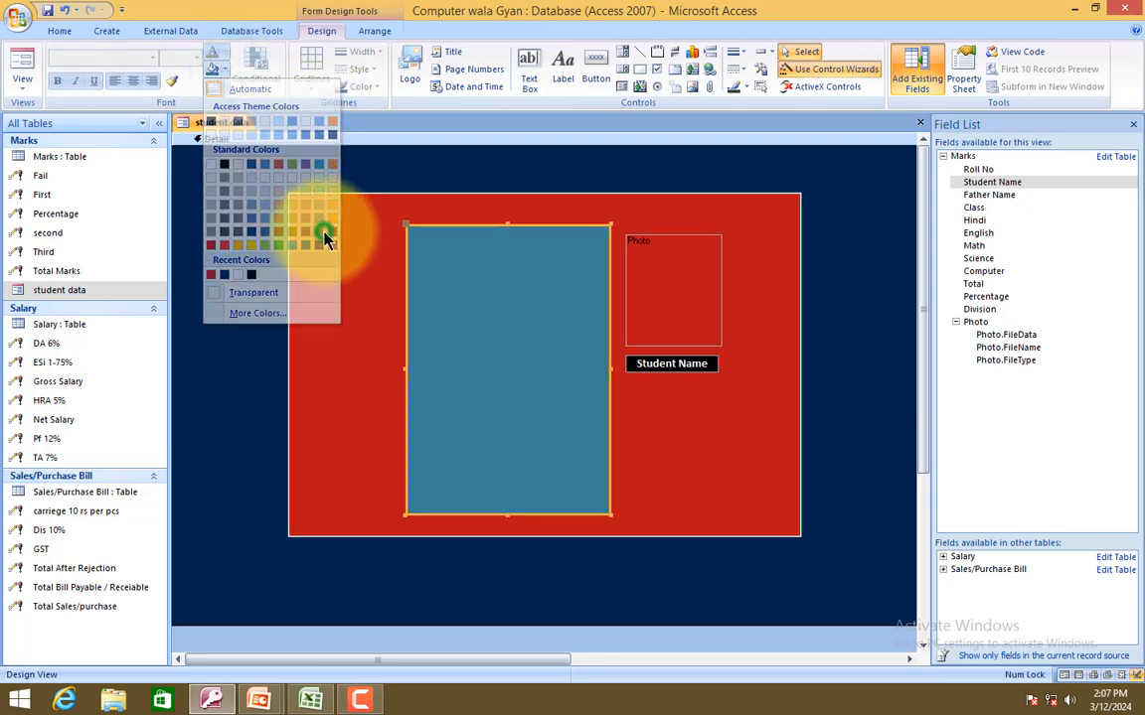
# Send the teal rectangle and then the red one to the back, so the teal panel lies between the fields and the red background.
pyautogui.rightClick(560, 277)
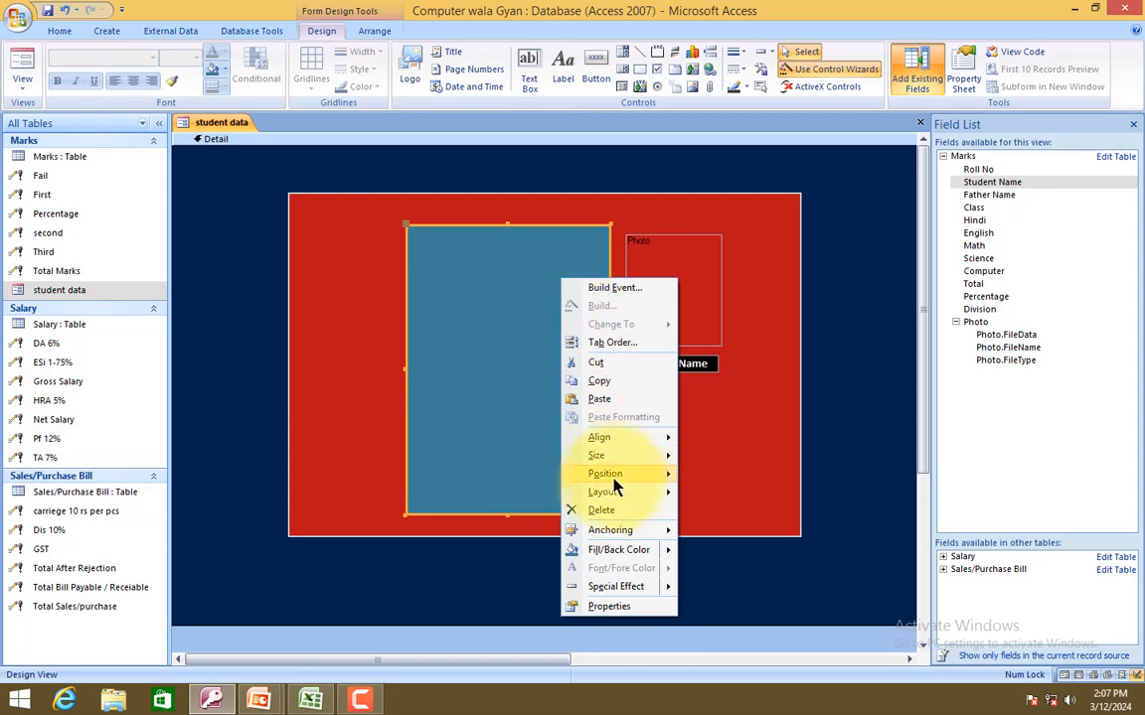
pyautogui.moveTo(646, 475)
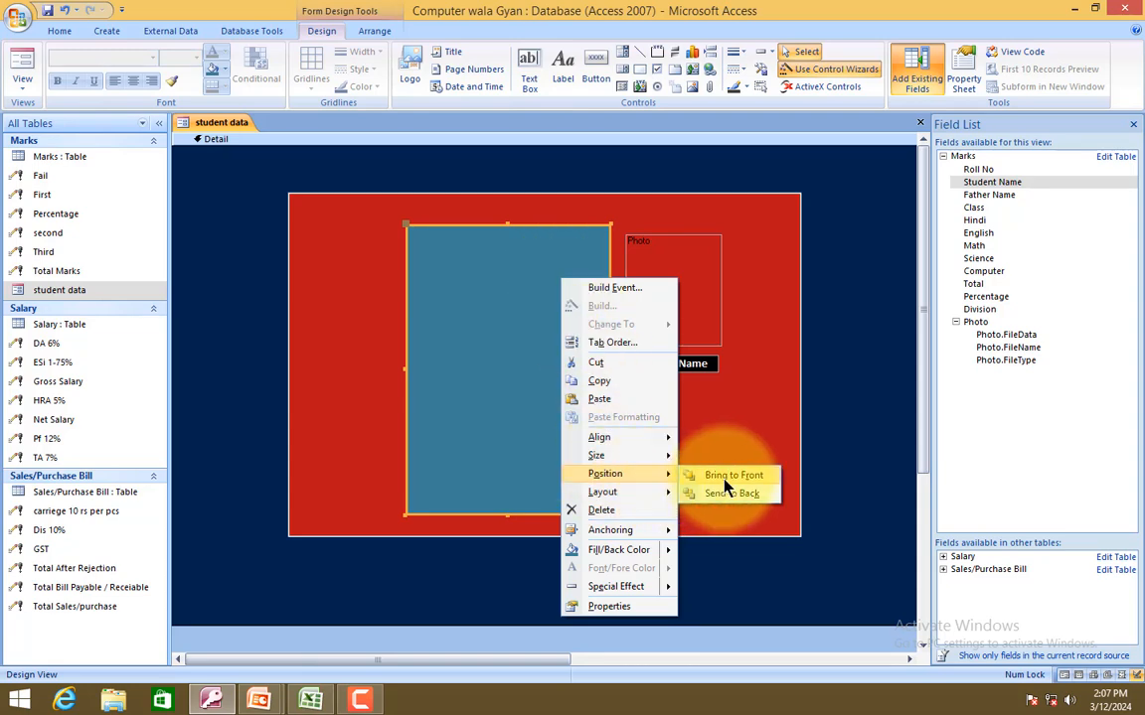
pyautogui.click(728, 493)
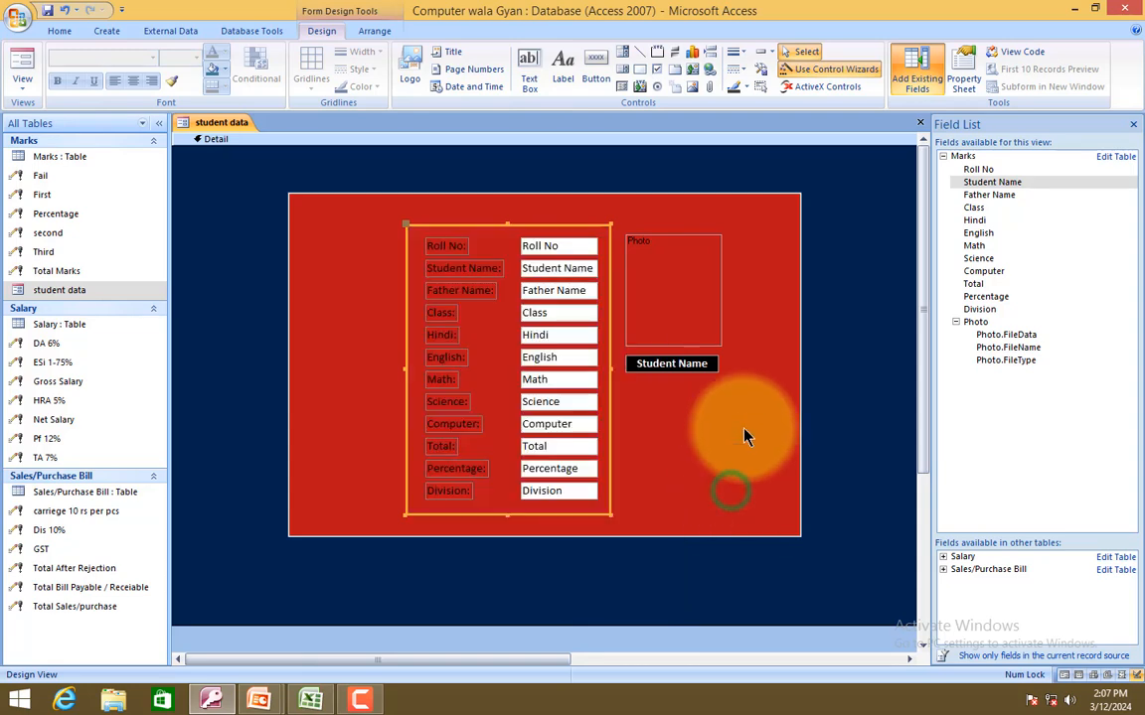
pyautogui.click(735, 211)
pyautogui.rightClick(735, 211)
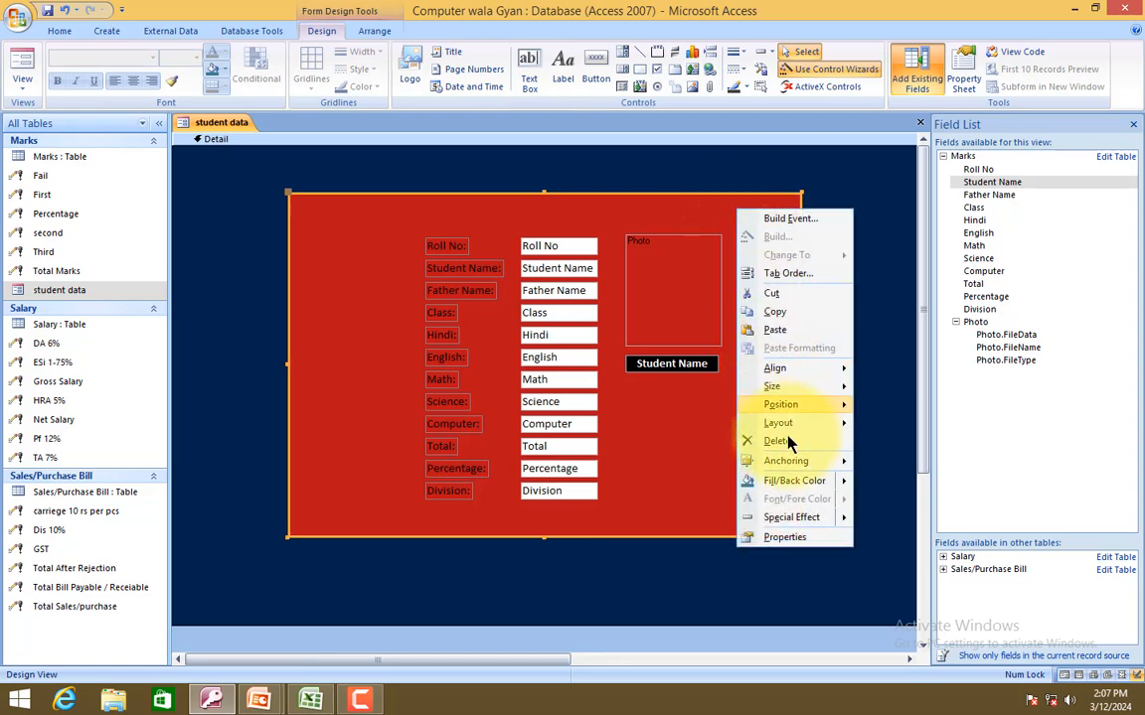
pyautogui.moveTo(806, 405)
pyautogui.click(872, 423)
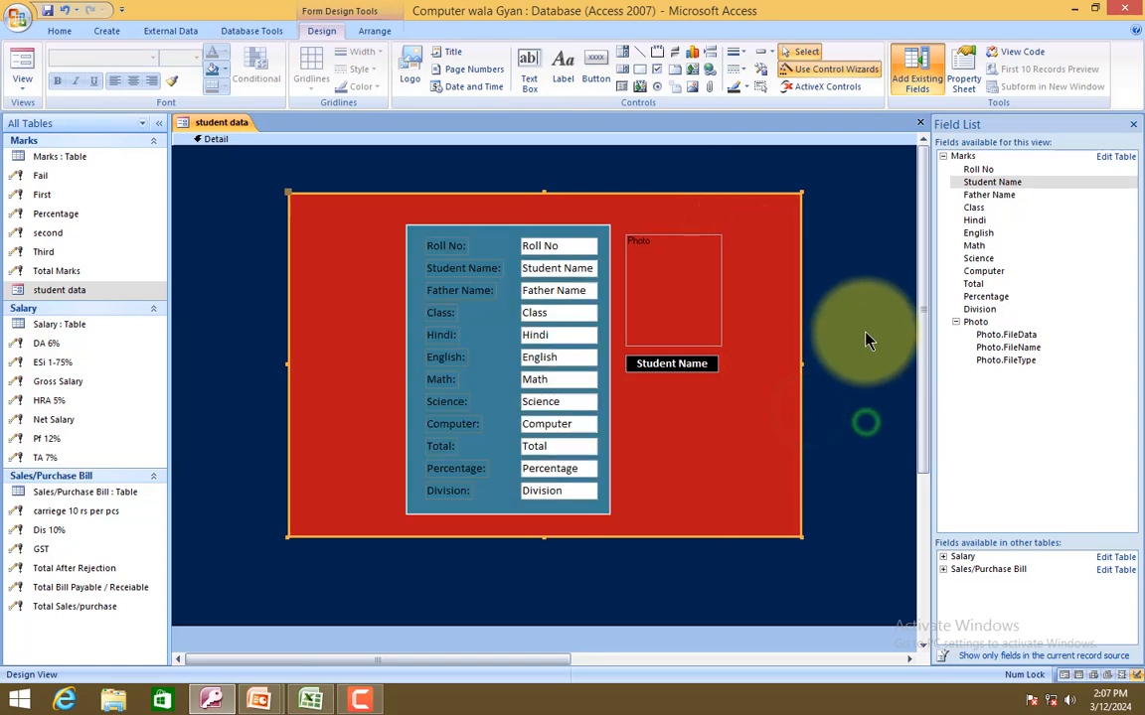
# Close the field list and the student data form, saving the design changes.
pyautogui.click(487, 226)
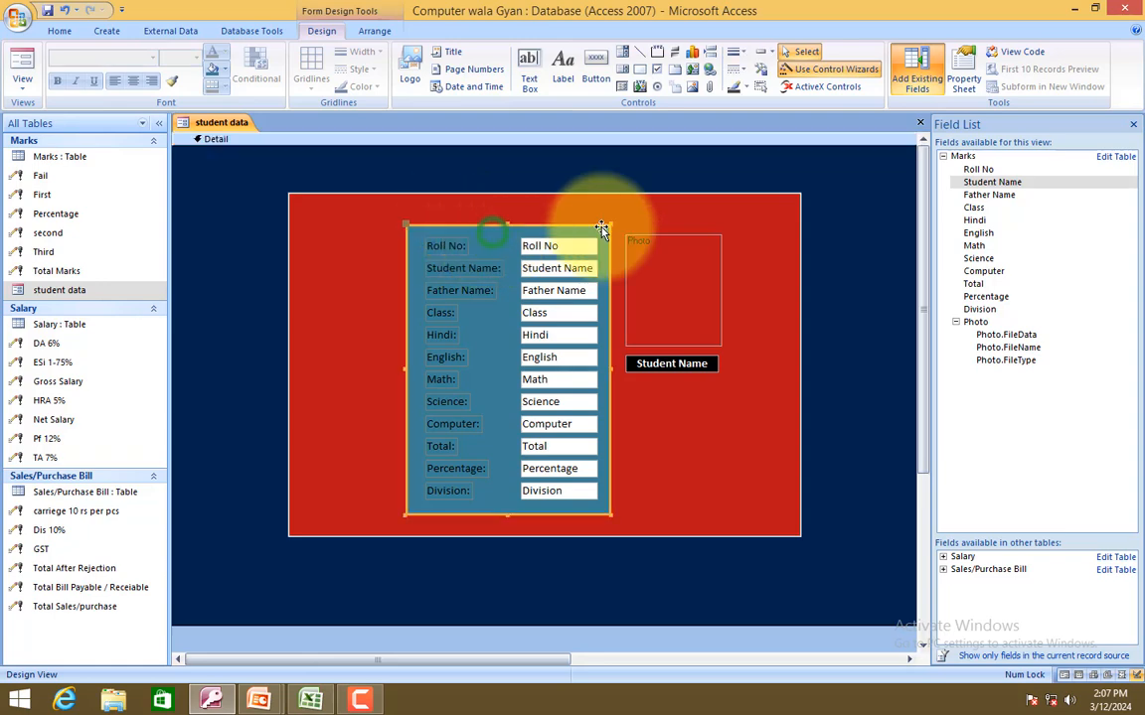
pyautogui.click(1133, 125)
pyautogui.click(1131, 122)
pyautogui.click(510, 389)
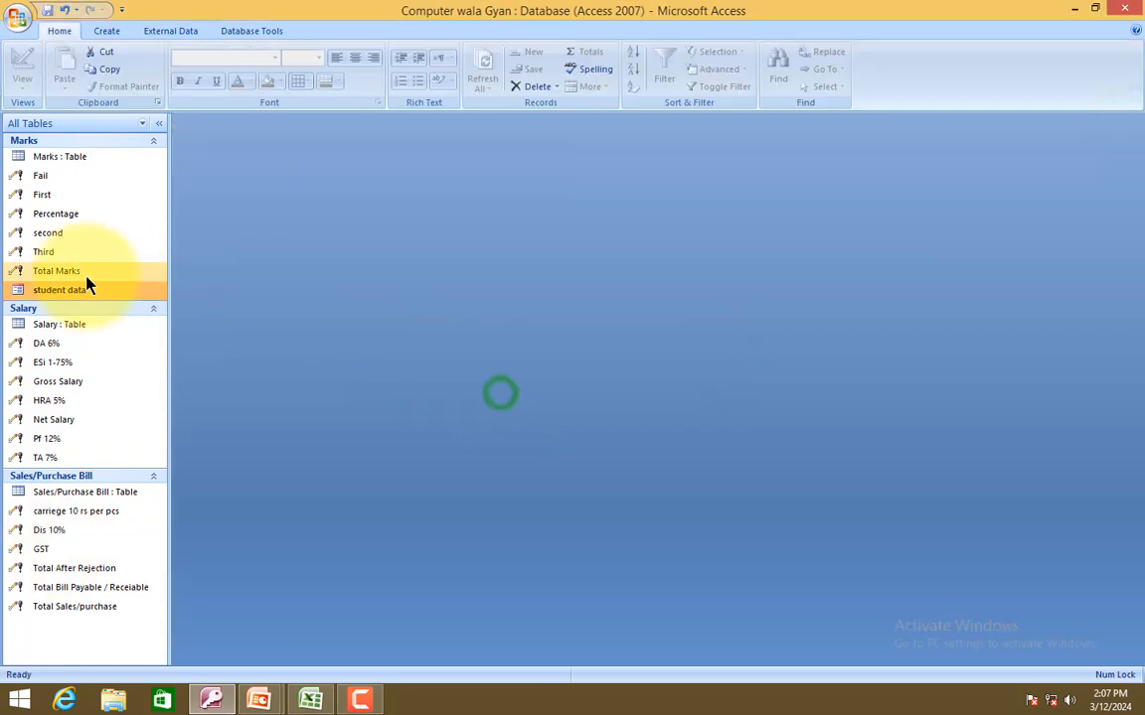
# Reopen the student data form with the navigation pane collapsed and browse forward to the third record.
pyautogui.doubleClick(86, 287)
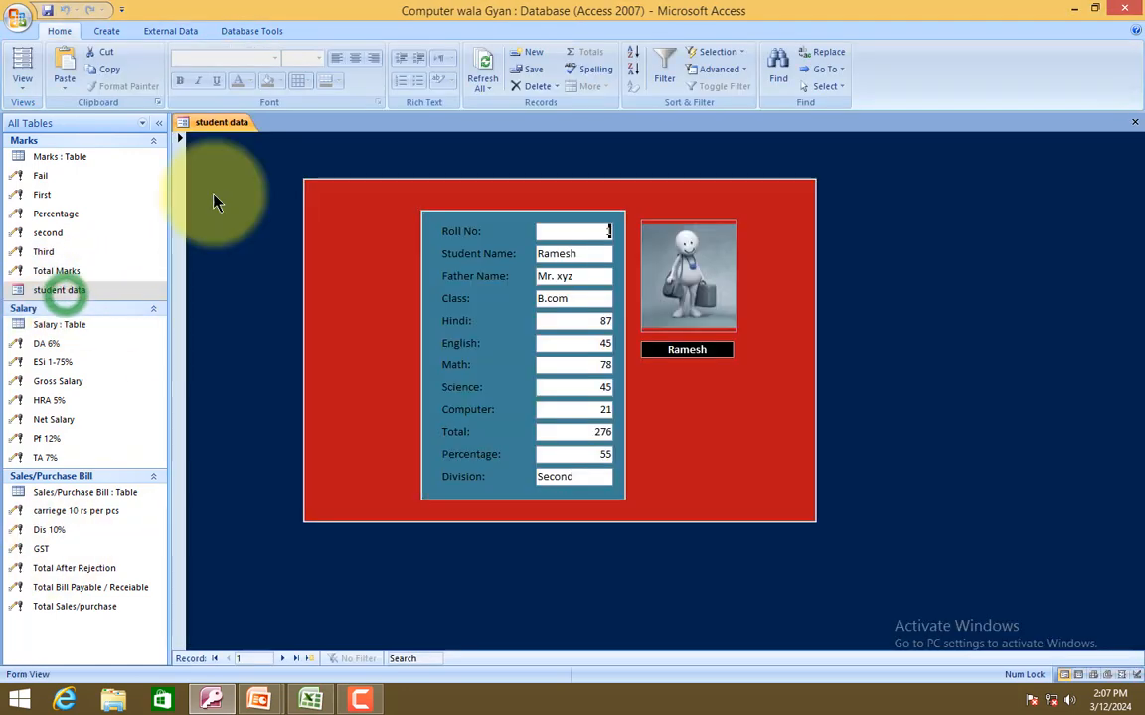
pyautogui.click(154, 123)
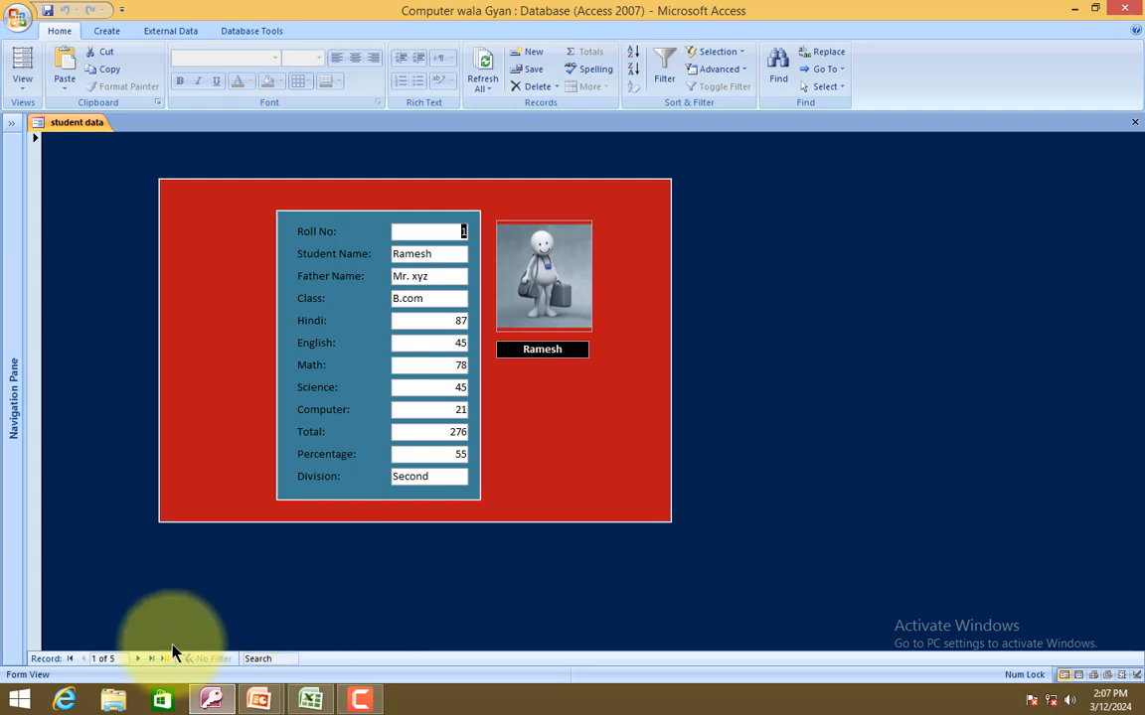
pyautogui.click(146, 659)
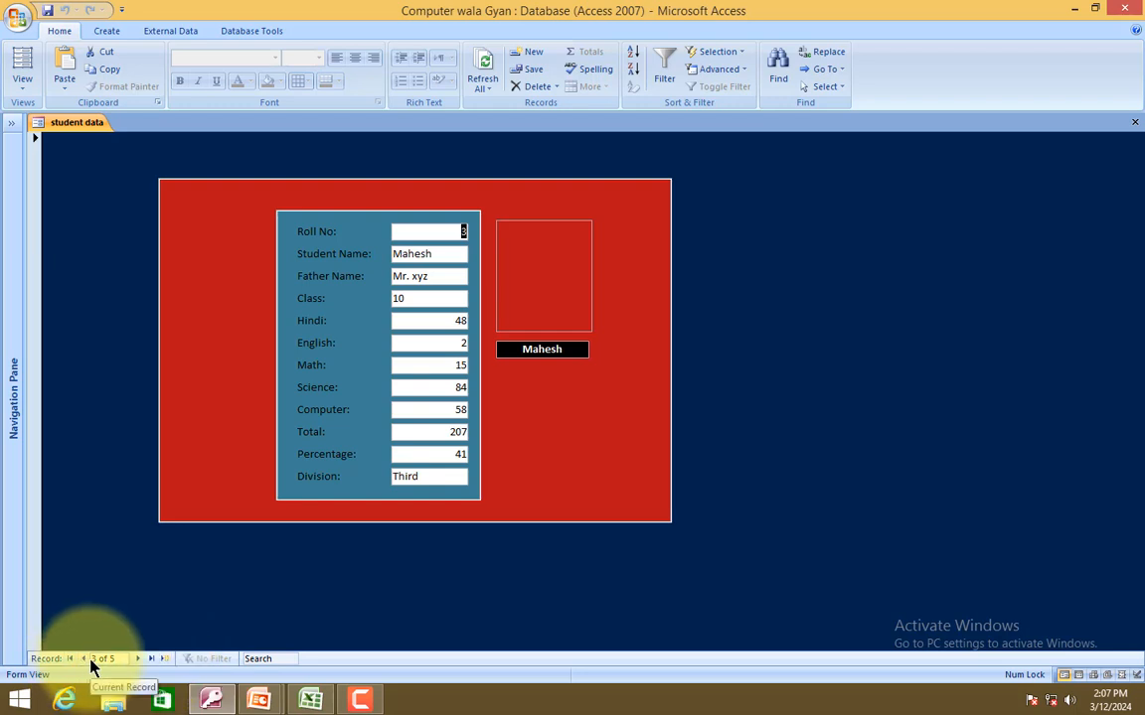
# Add a record with Roll No 6, the student's and father's names, Class 11th, Hindi 78, English 45, Math 41, Science 78 and Computer 75.
pyautogui.click(165, 659)
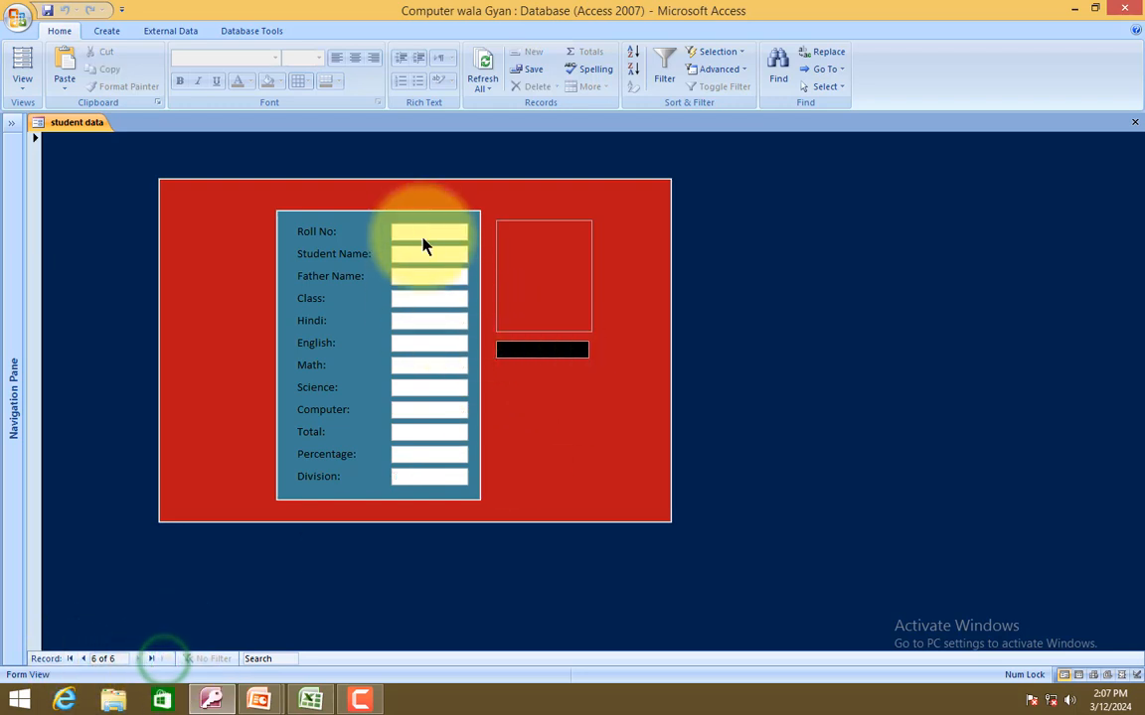
pyautogui.click(424, 231)
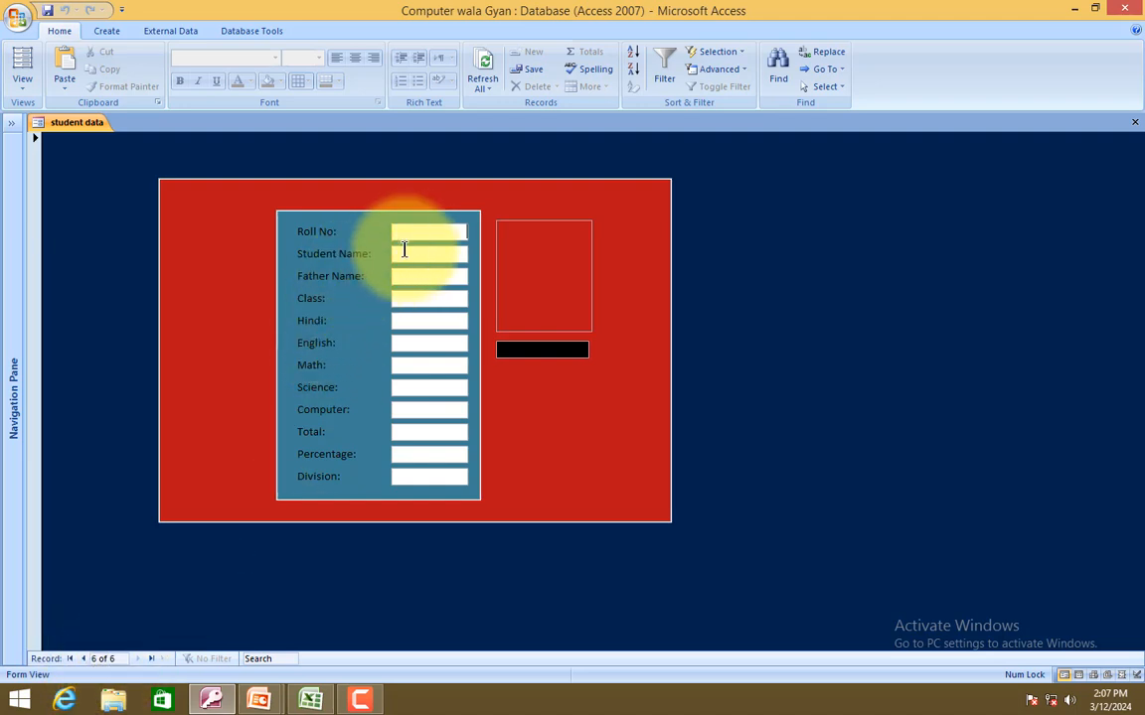
pyautogui.click(435, 233)
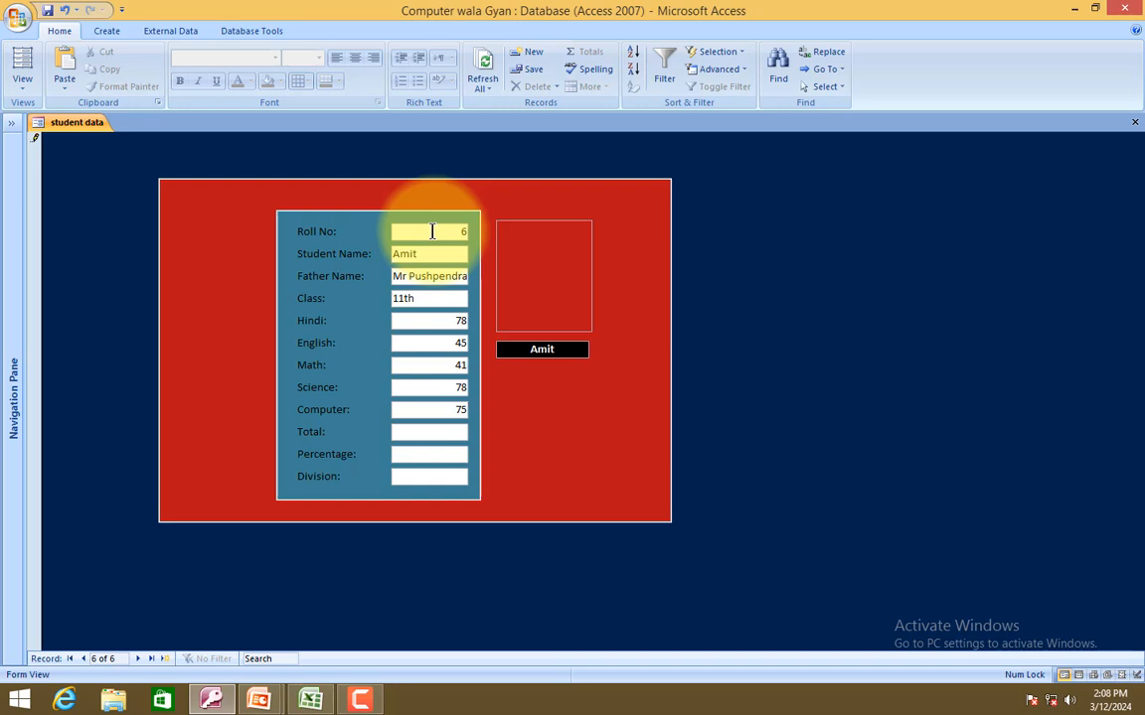
pyautogui.click(140, 664)
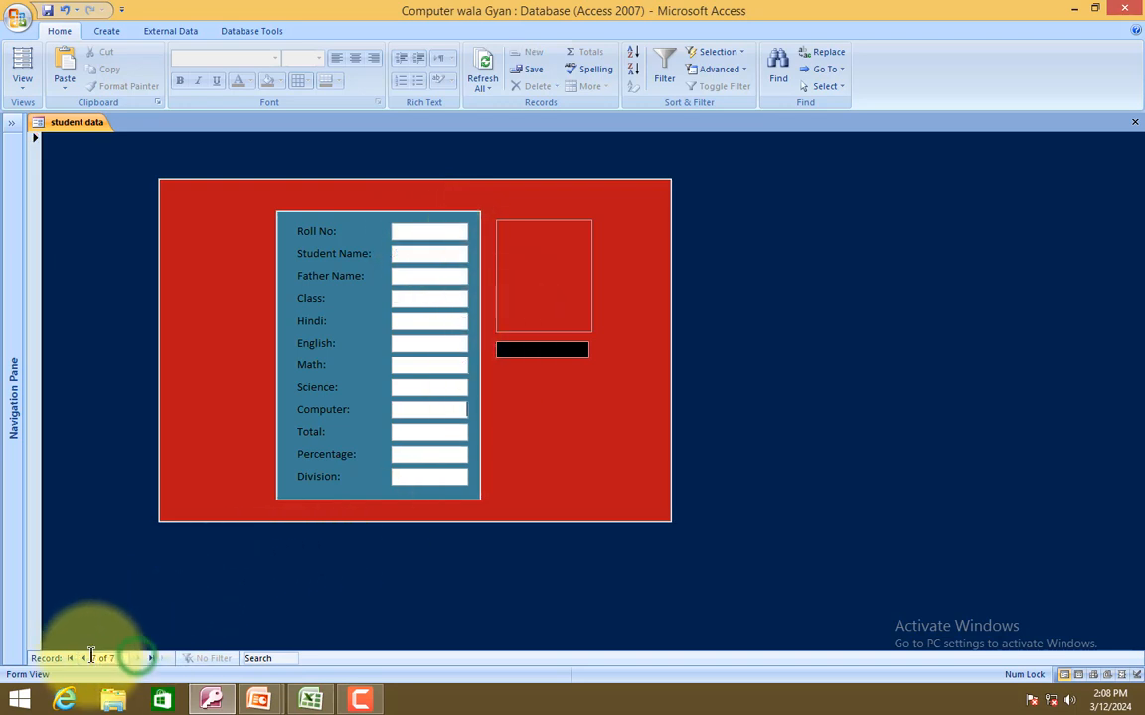
# Restore the navigation pane, open the Marks table to check the new student's row and close the table.
pyautogui.click(8, 127)
pyautogui.click(89, 160)
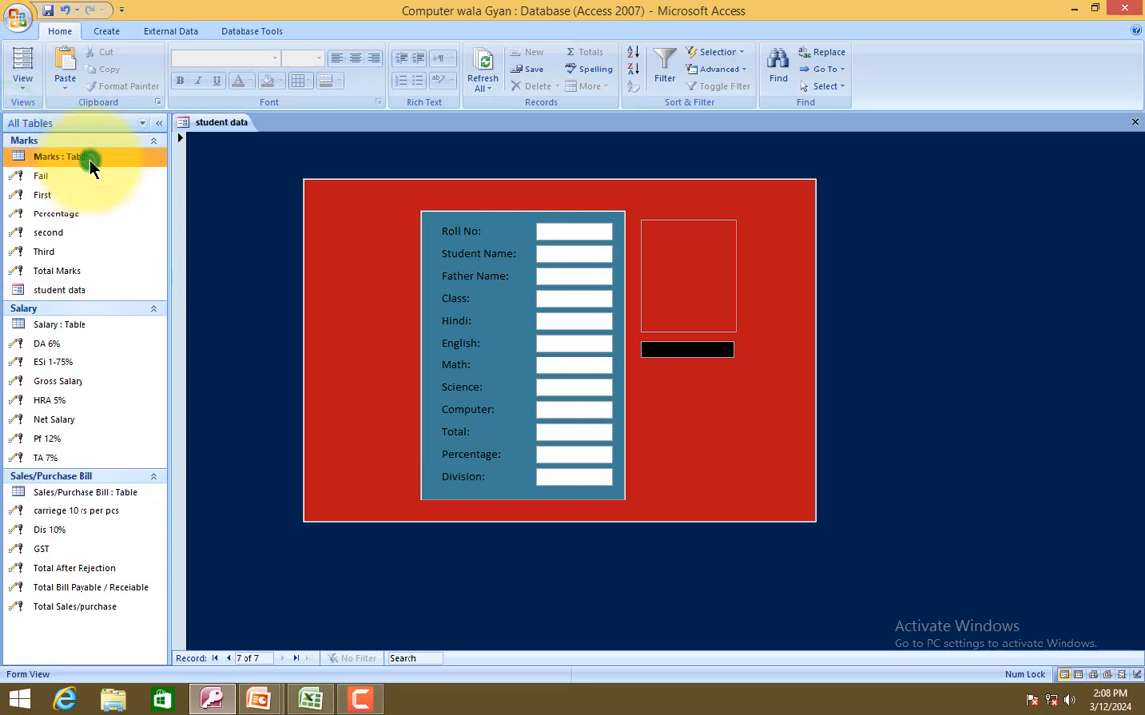
pyautogui.doubleClick(89, 164)
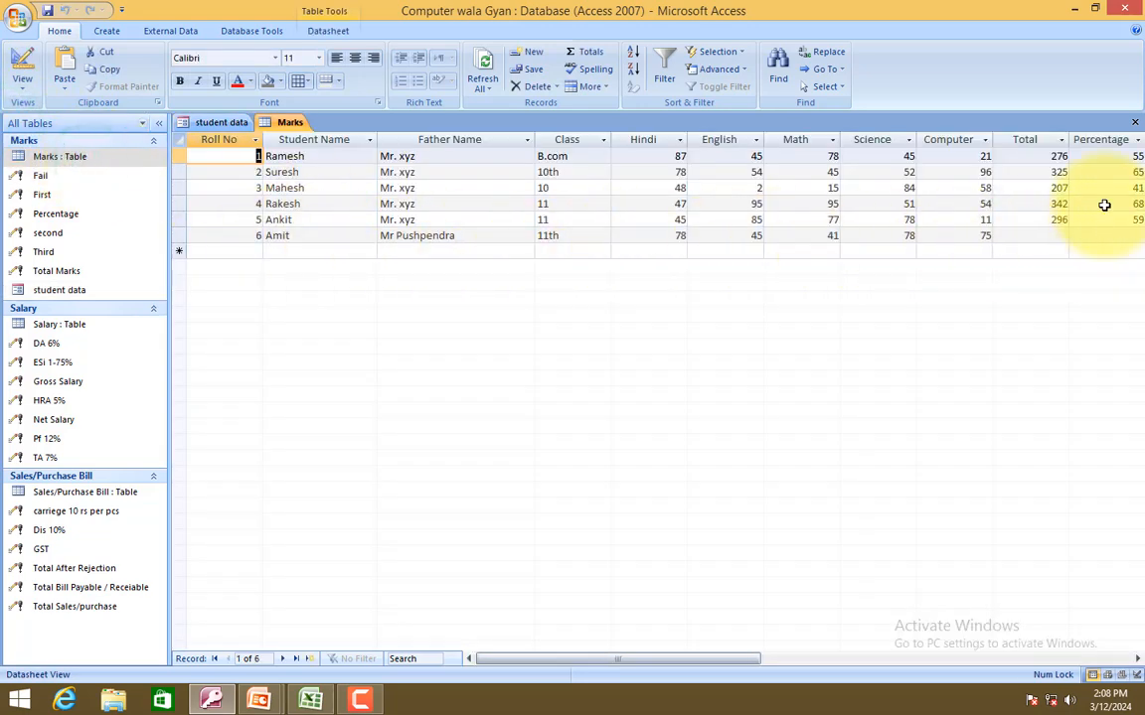
pyautogui.click(1135, 122)
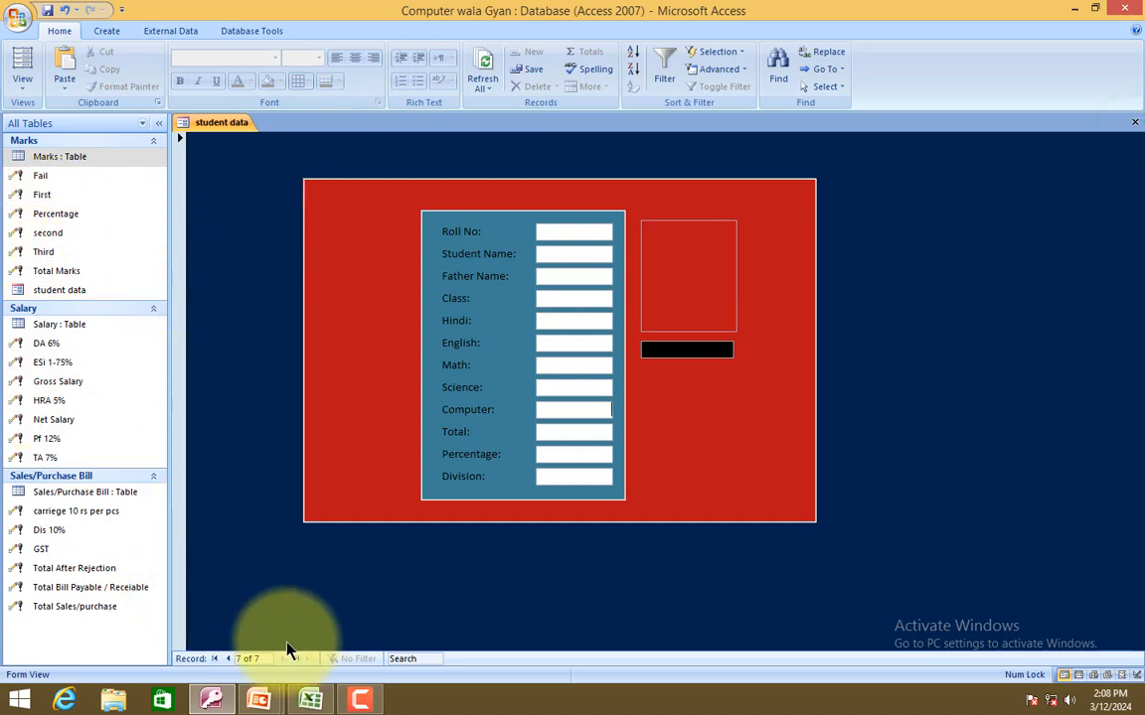
# Go back to the Roll No 6 record and insert the image zoozoo-vodafone-wallpaper-4 as its photo.
pyautogui.click(227, 659)
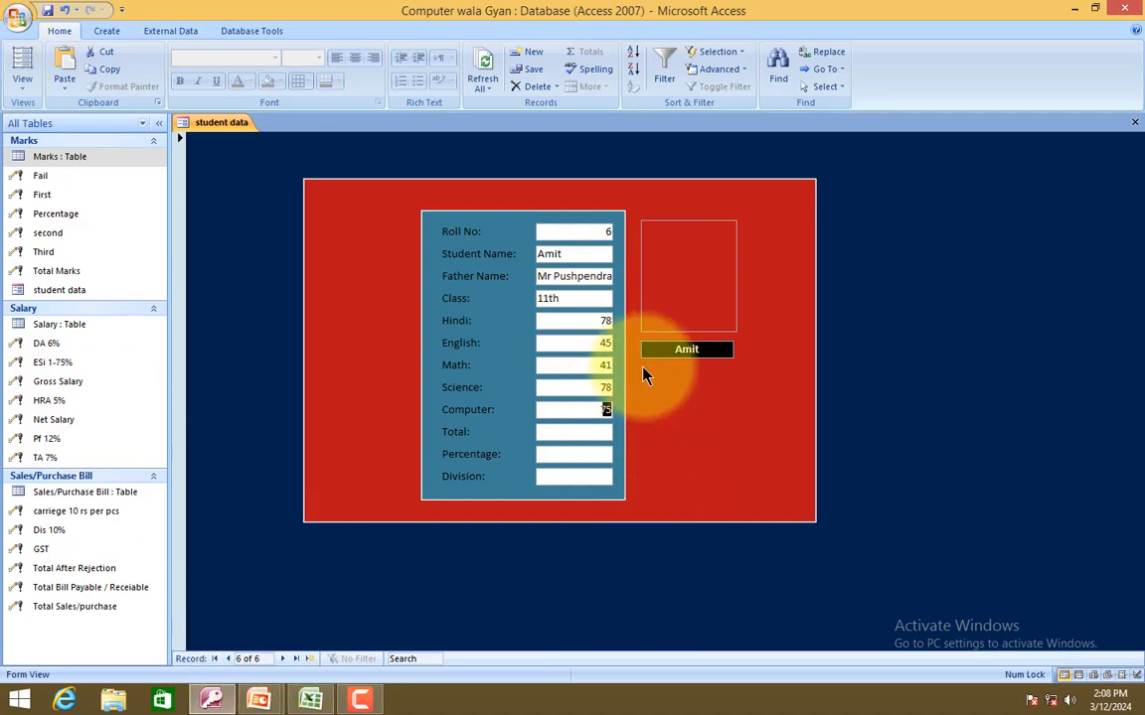
pyautogui.click(702, 264)
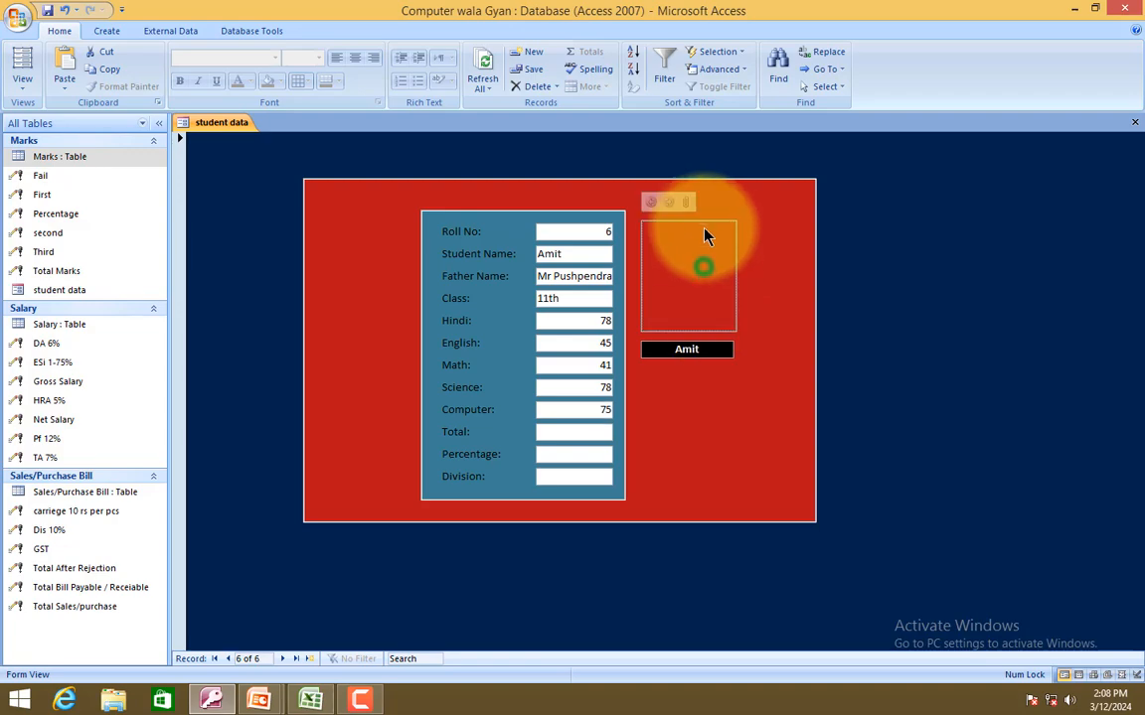
pyautogui.click(686, 198)
pyautogui.click(682, 300)
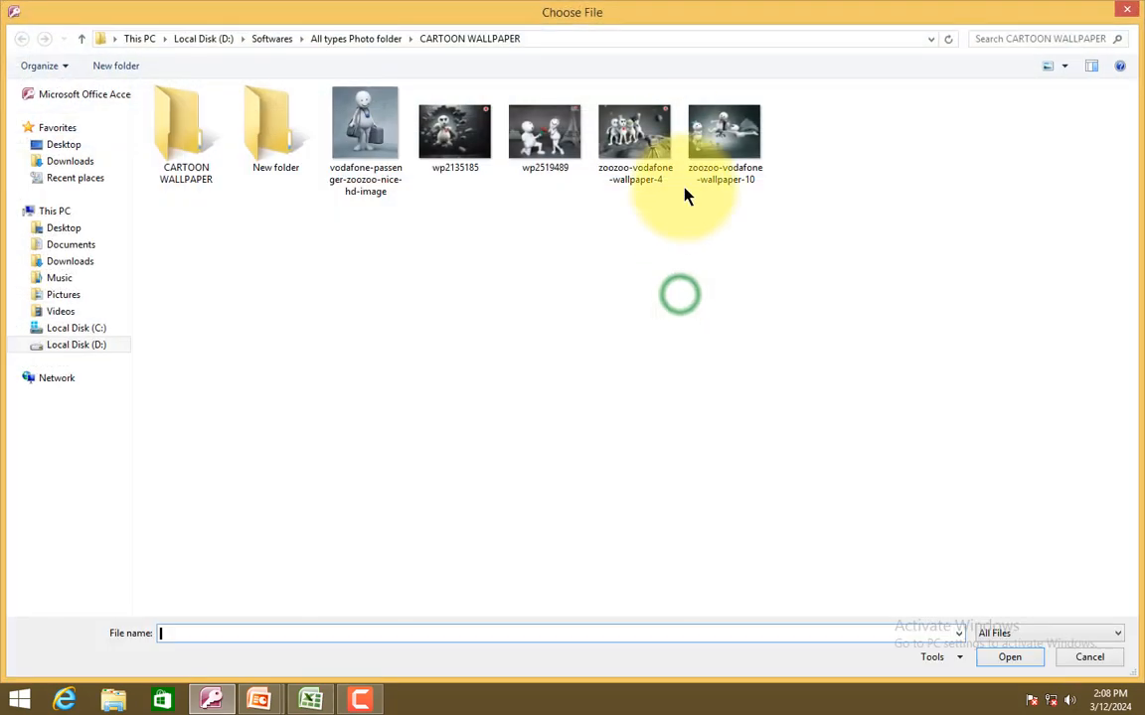
pyautogui.doubleClick(647, 140)
pyautogui.click(634, 420)
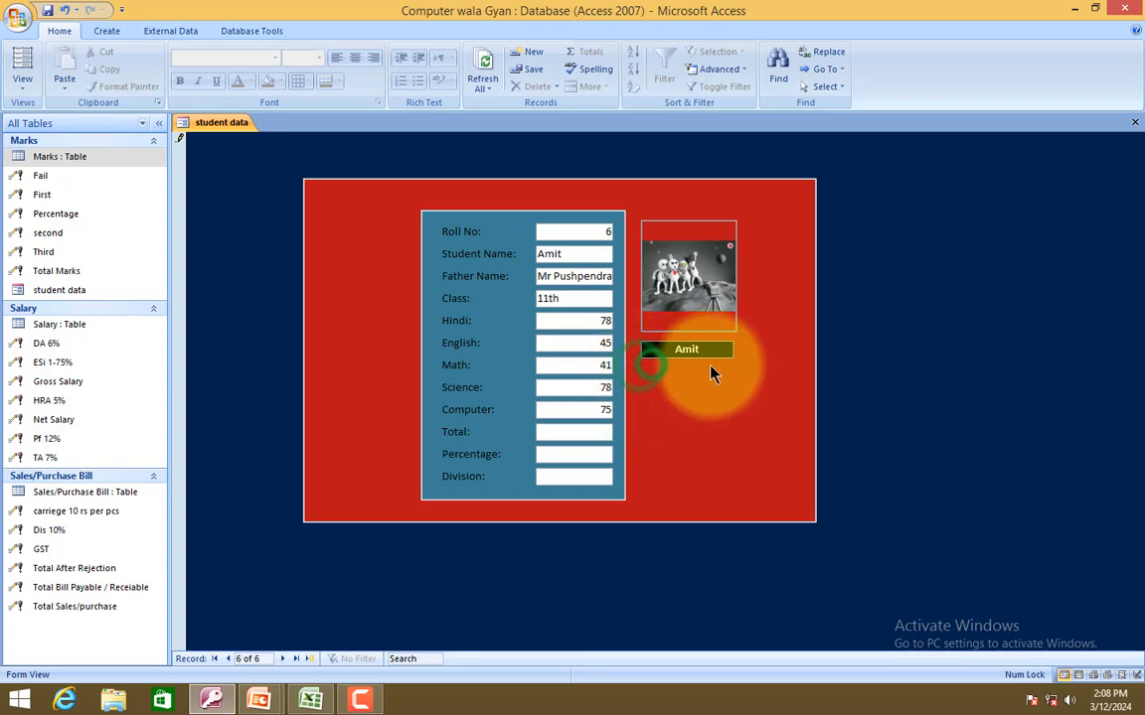
# Switch the student data form to Design View and place a command button just below the student name caption.
pyautogui.rightClick(225, 121)
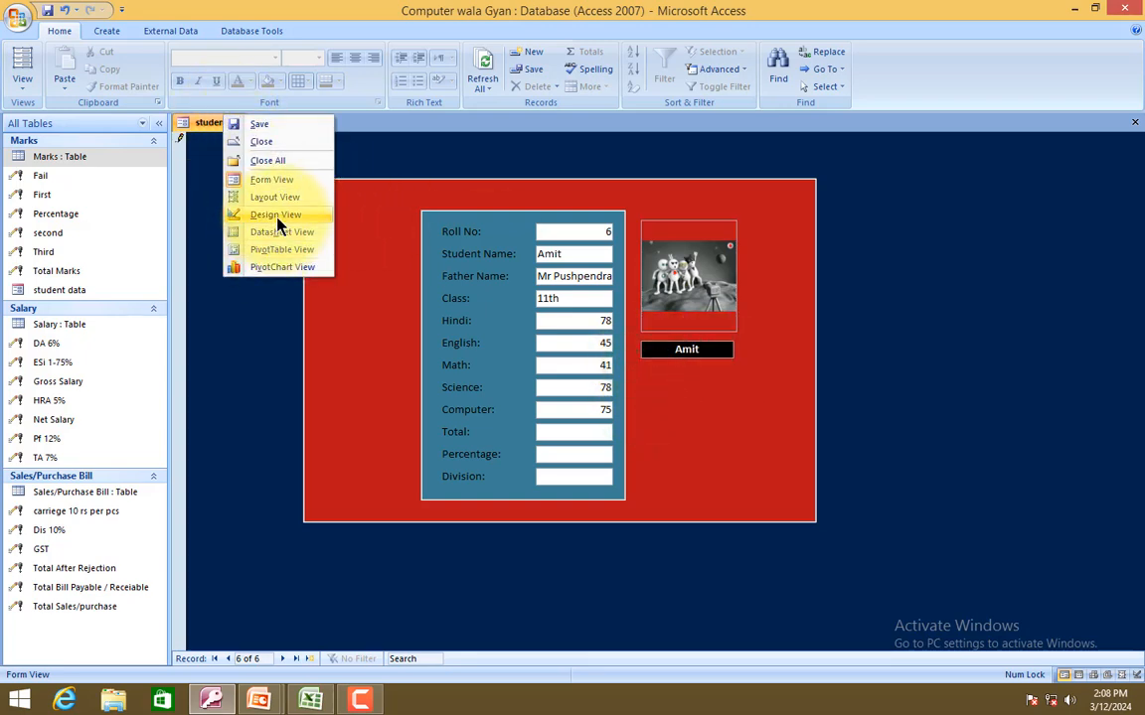
pyautogui.click(276, 214)
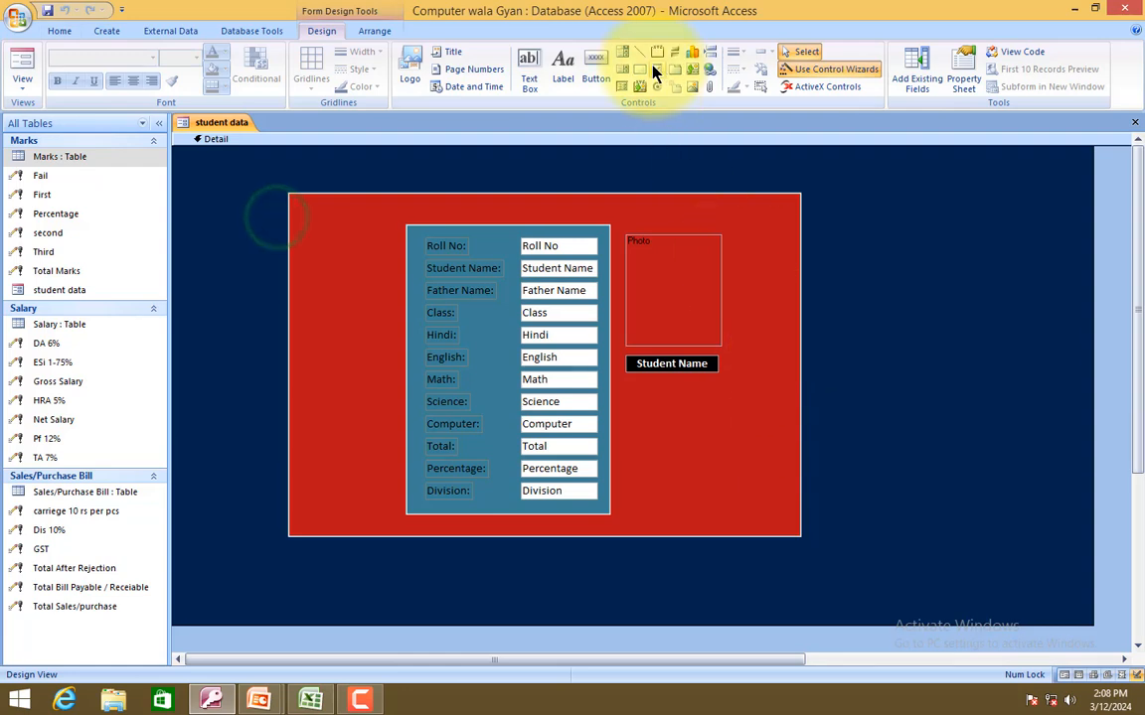
pyautogui.click(596, 62)
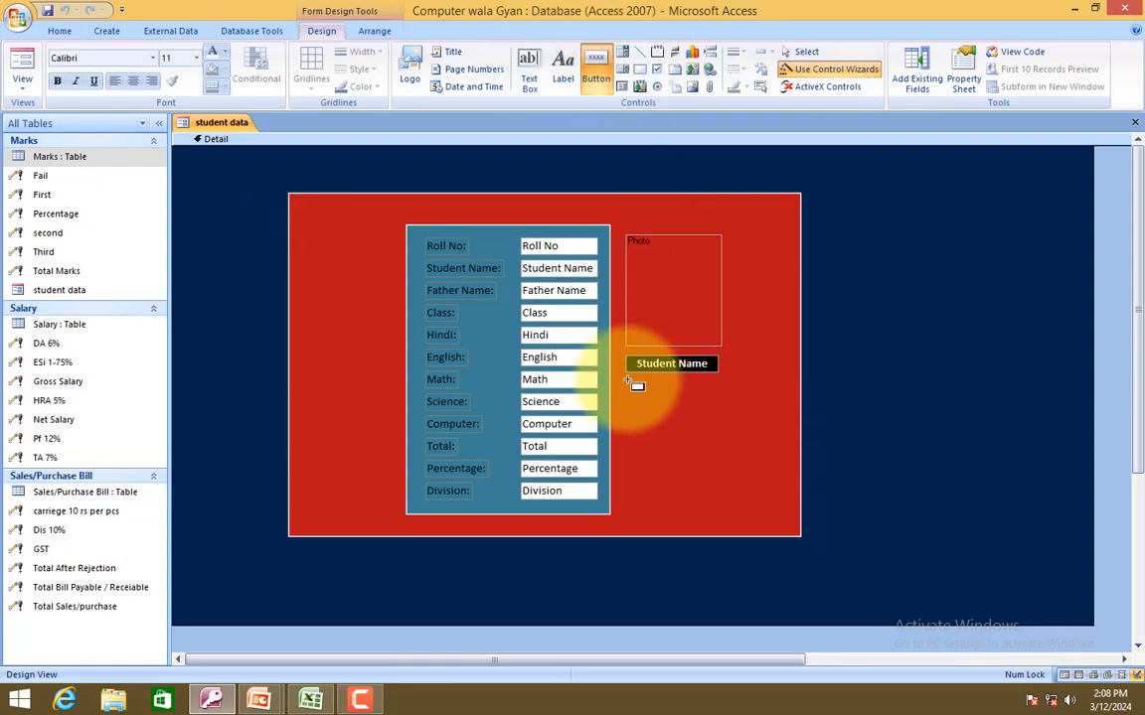
pyautogui.click(627, 378)
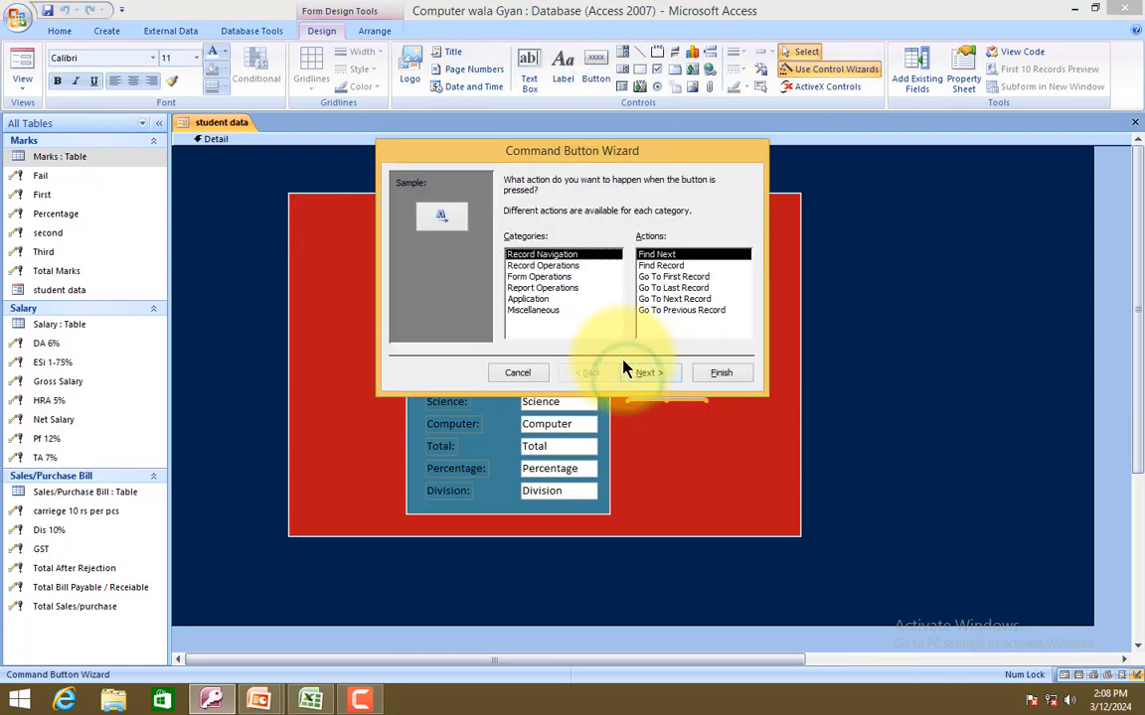
# Look through the actions the Command Button Wizard offers for record navigation, record operations, form operations and report operations.
pyautogui.click(659, 278)
pyautogui.click(658, 287)
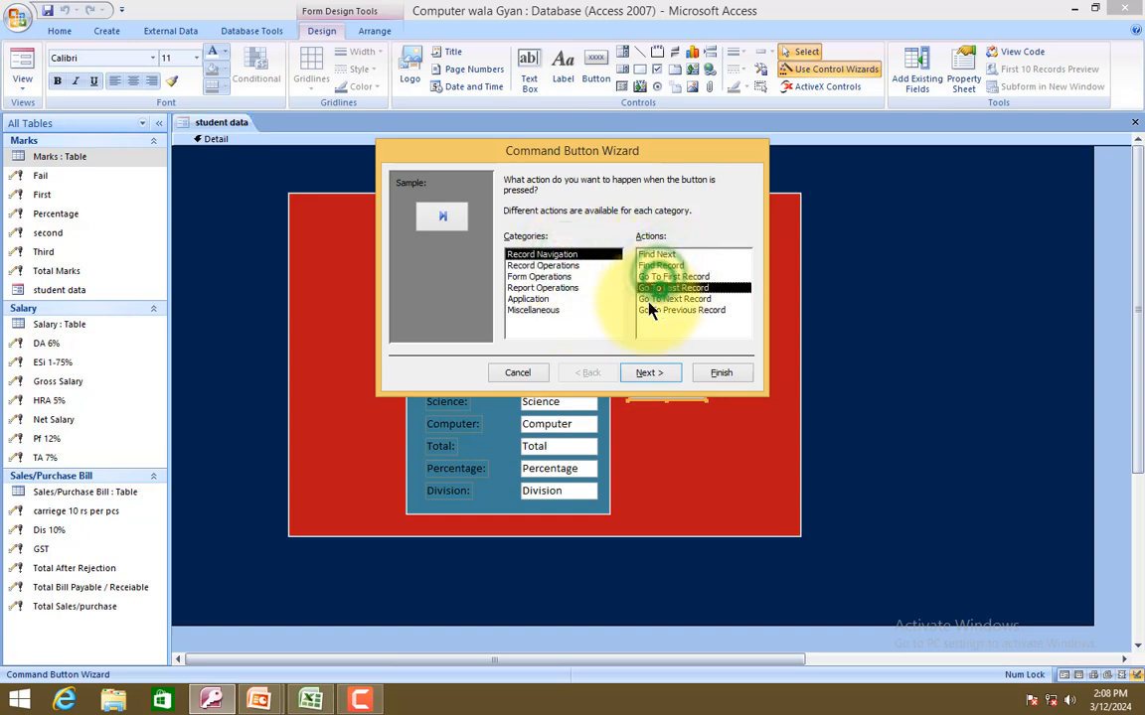
pyautogui.click(571, 266)
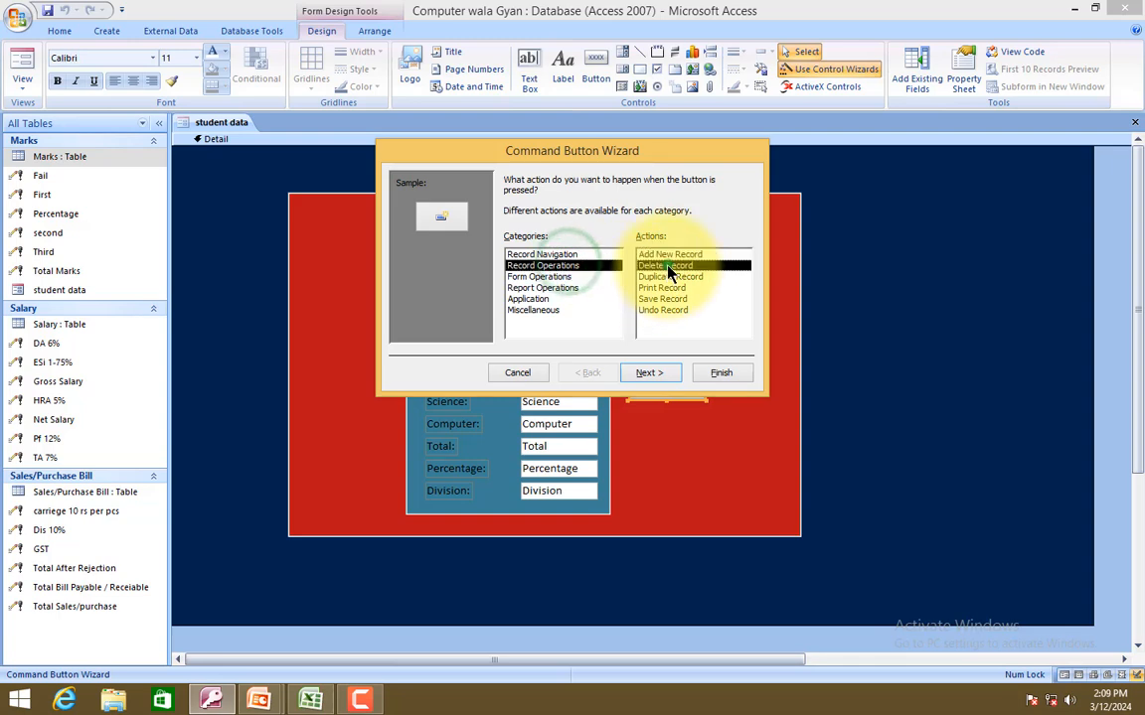
pyautogui.click(671, 256)
pyautogui.click(663, 288)
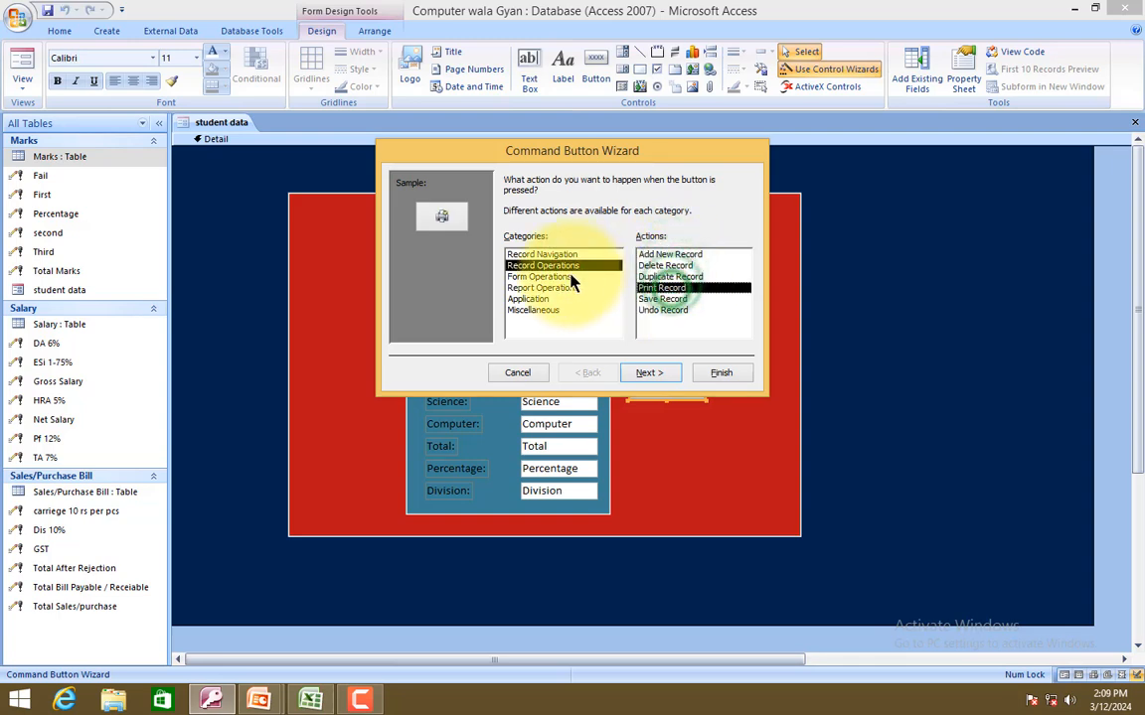
pyautogui.click(569, 278)
pyautogui.click(658, 277)
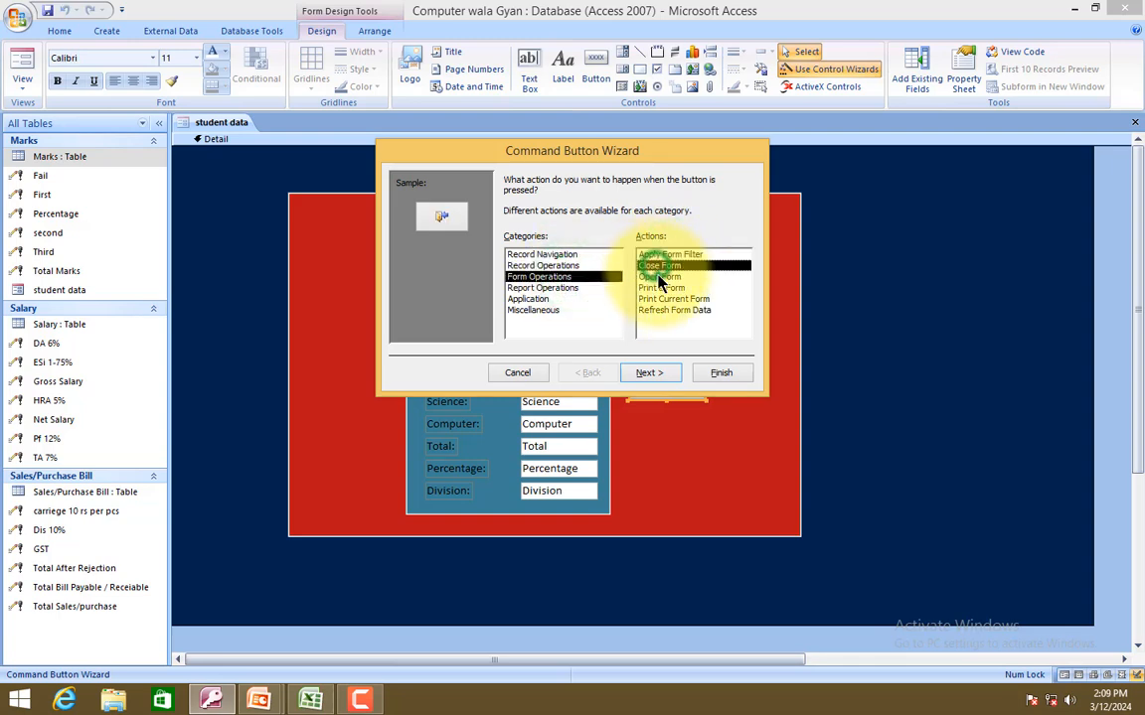
pyautogui.click(568, 288)
pyautogui.click(561, 266)
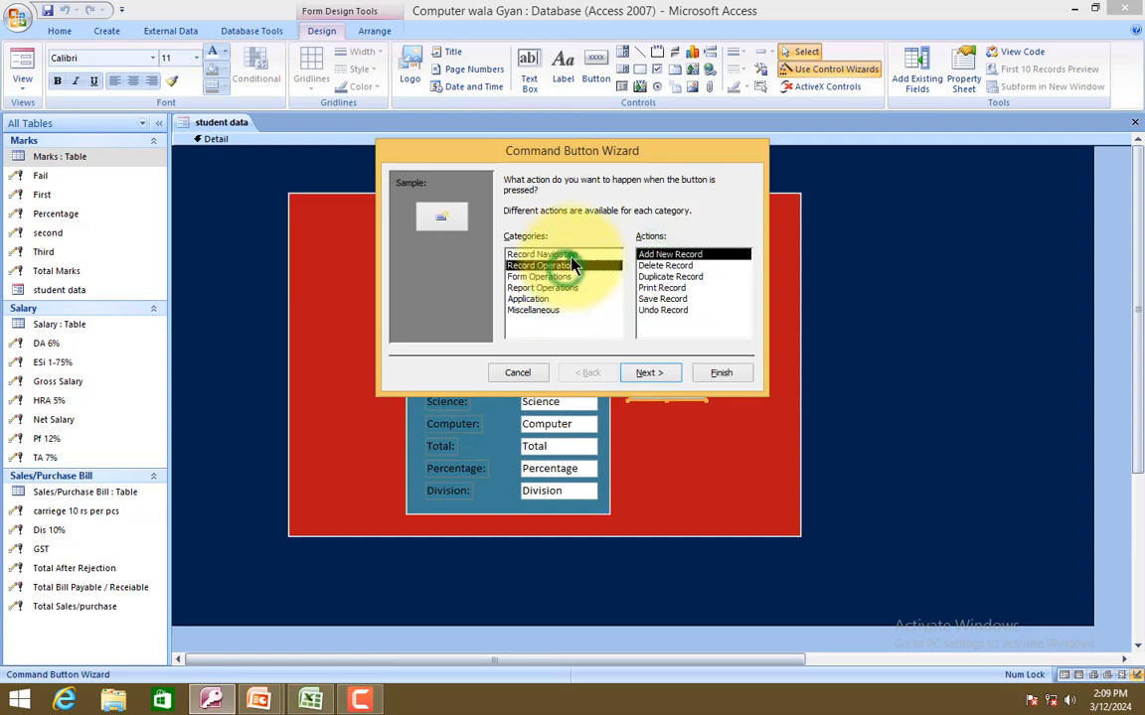
# Assign the Record Navigation action Go To First Record to the new button and finish the wizard.
pyautogui.click(561, 254)
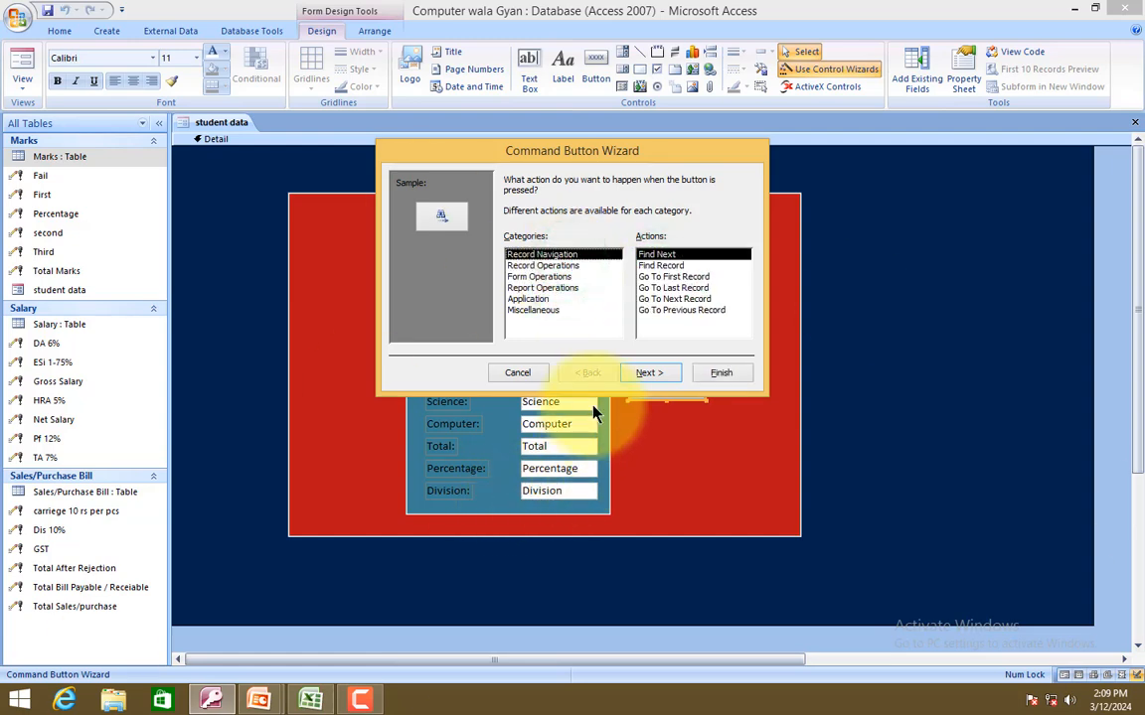
pyautogui.click(674, 278)
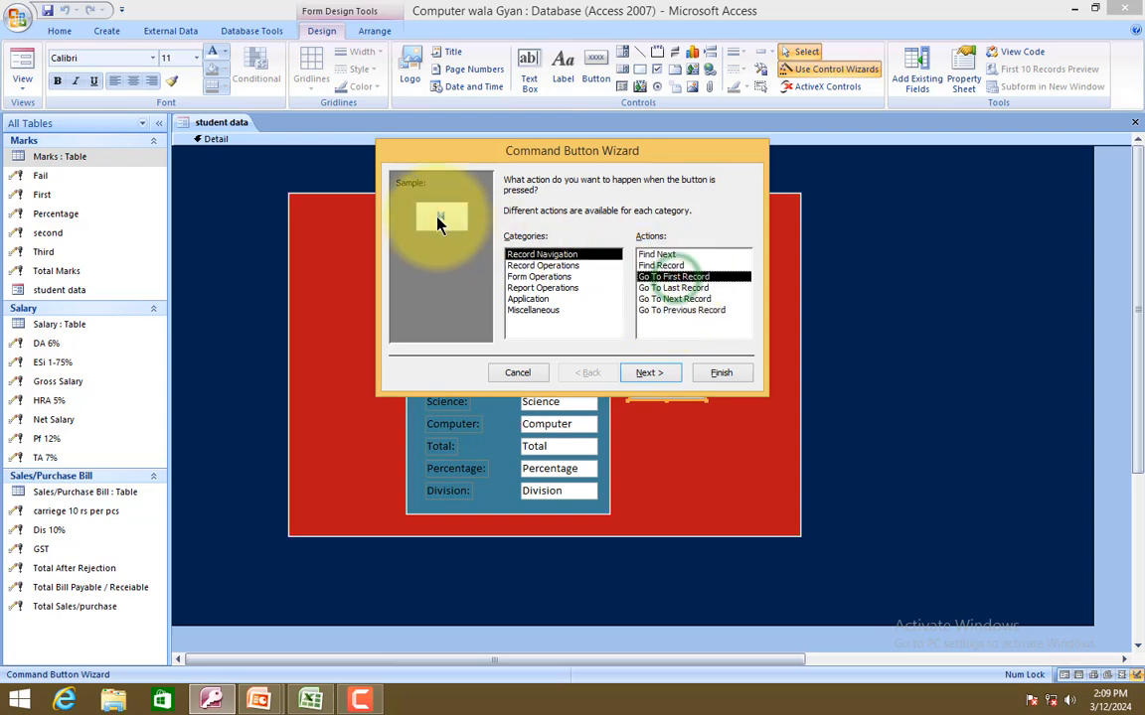
pyautogui.click(722, 373)
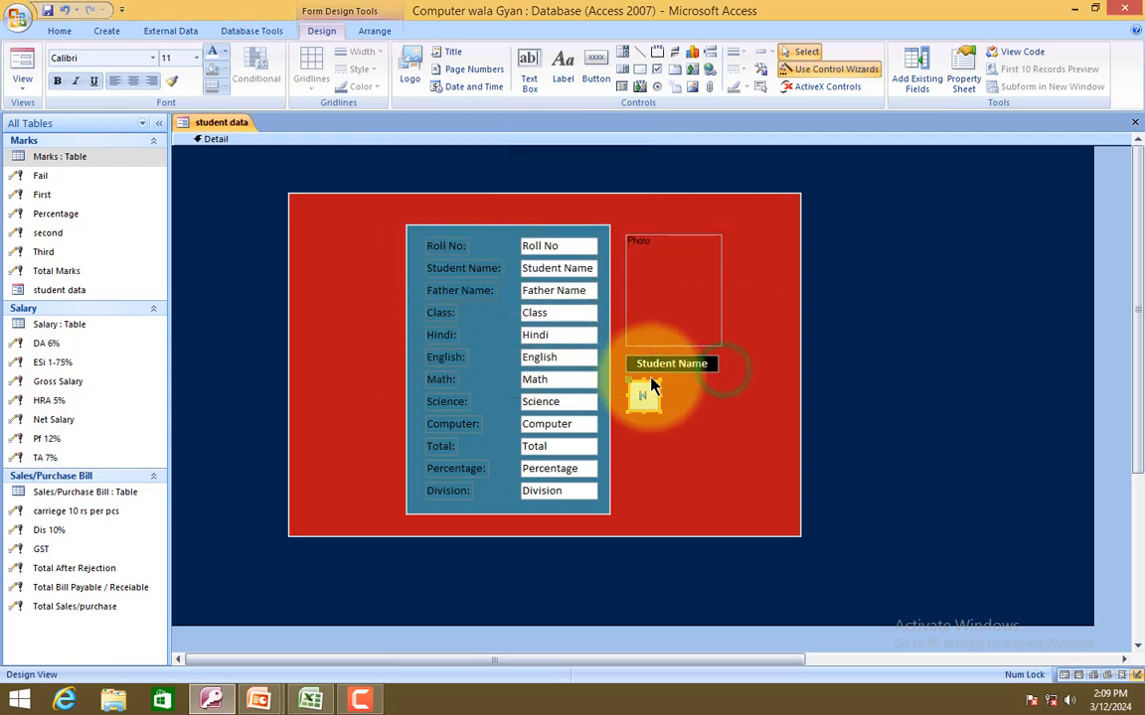
# Add a Go To Previous Record command button beside the first-record button.
pyautogui.click(596, 69)
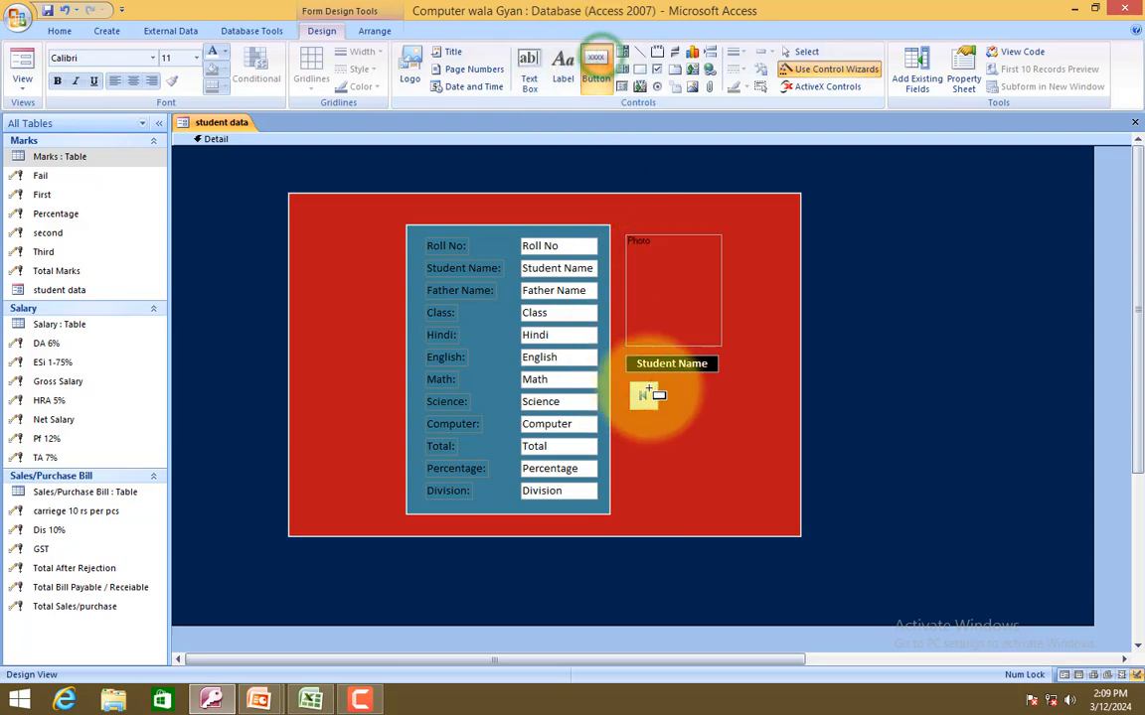
pyautogui.click(660, 384)
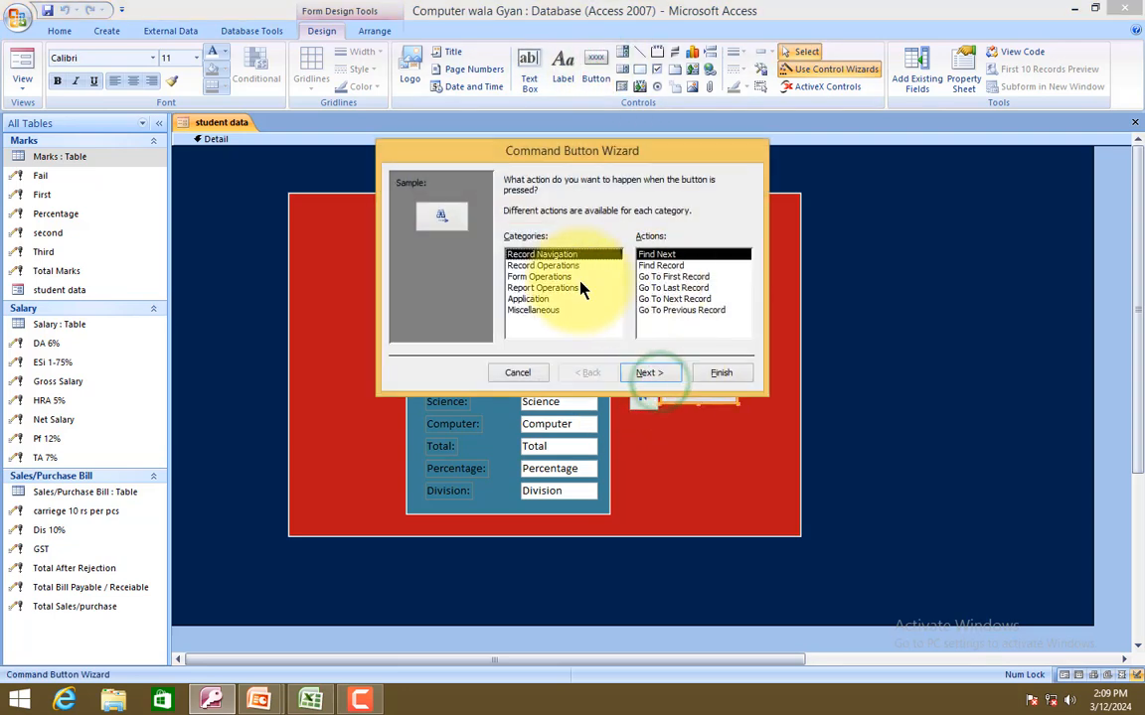
pyautogui.click(681, 310)
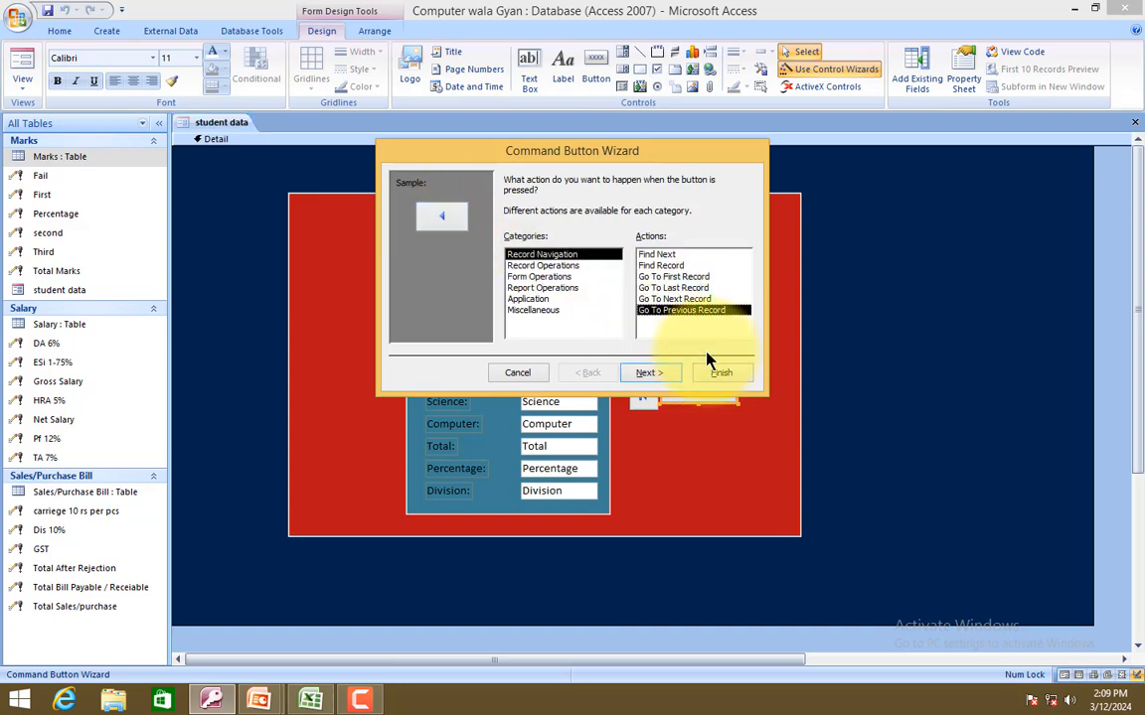
pyautogui.click(719, 373)
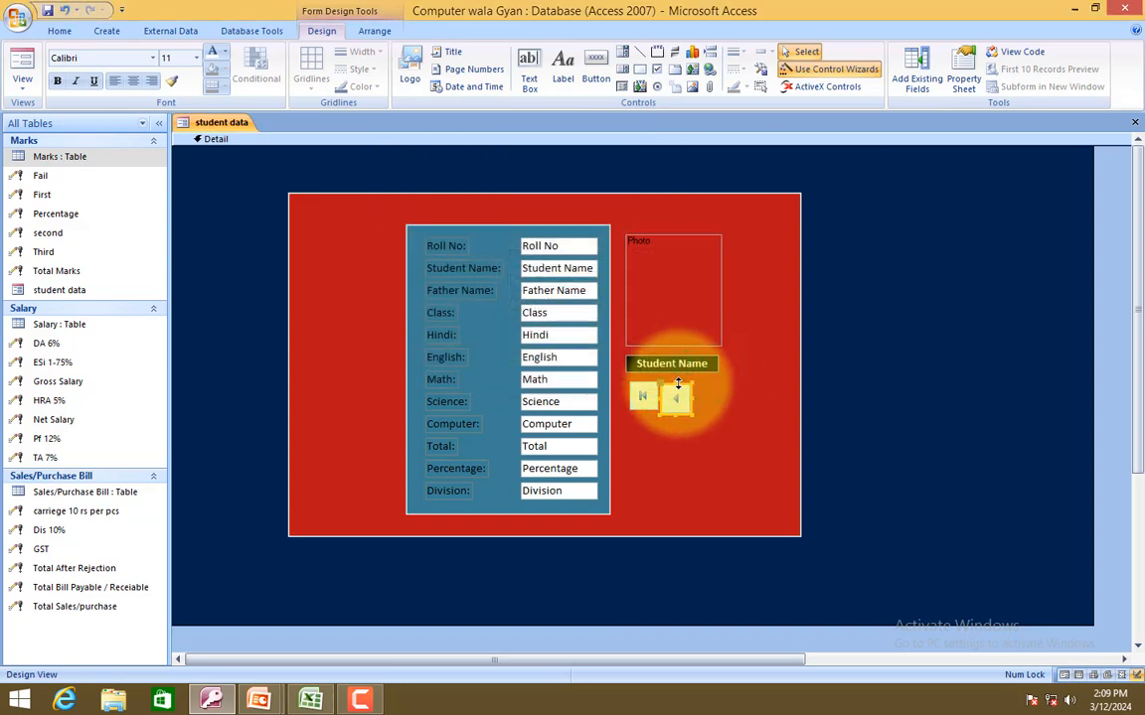
# Add a Go To Next Record command button beside the previous-record button.
pyautogui.click(589, 58)
pyautogui.click(696, 390)
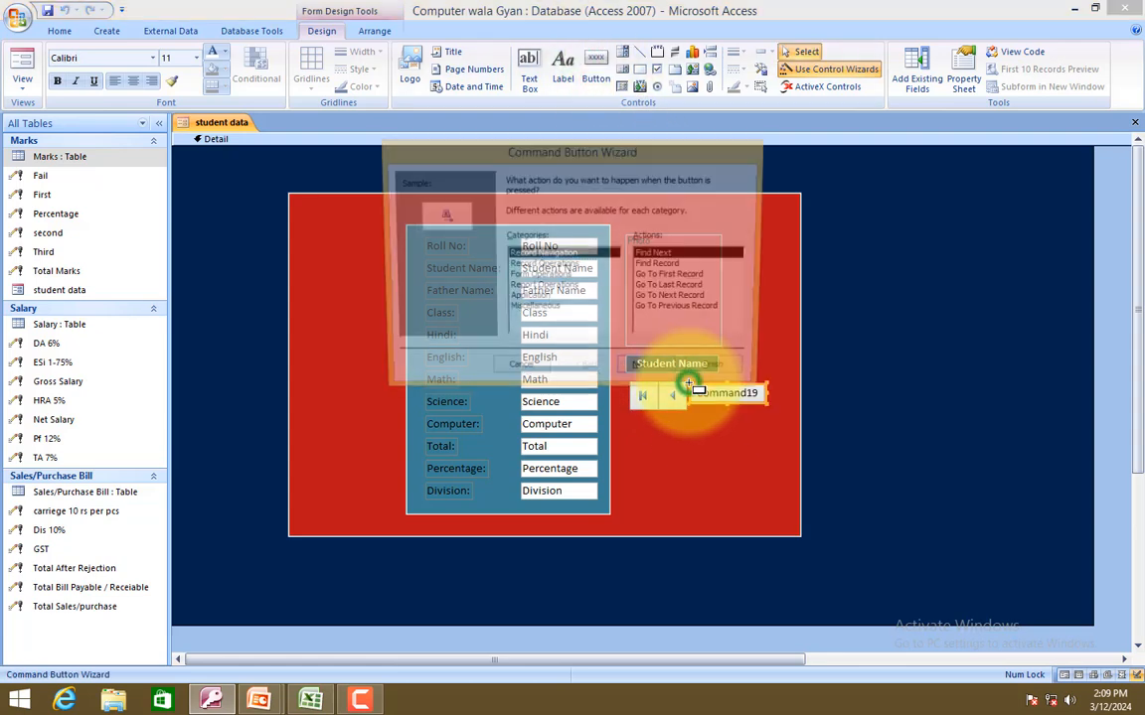
pyautogui.click(675, 299)
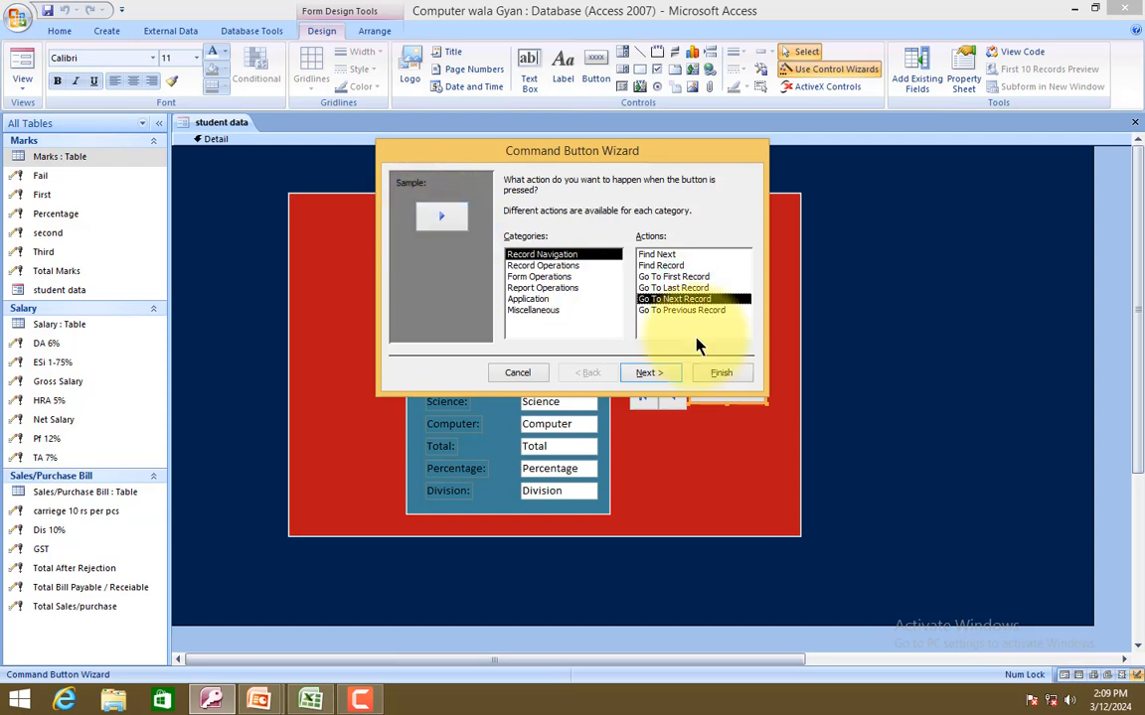
pyautogui.click(721, 373)
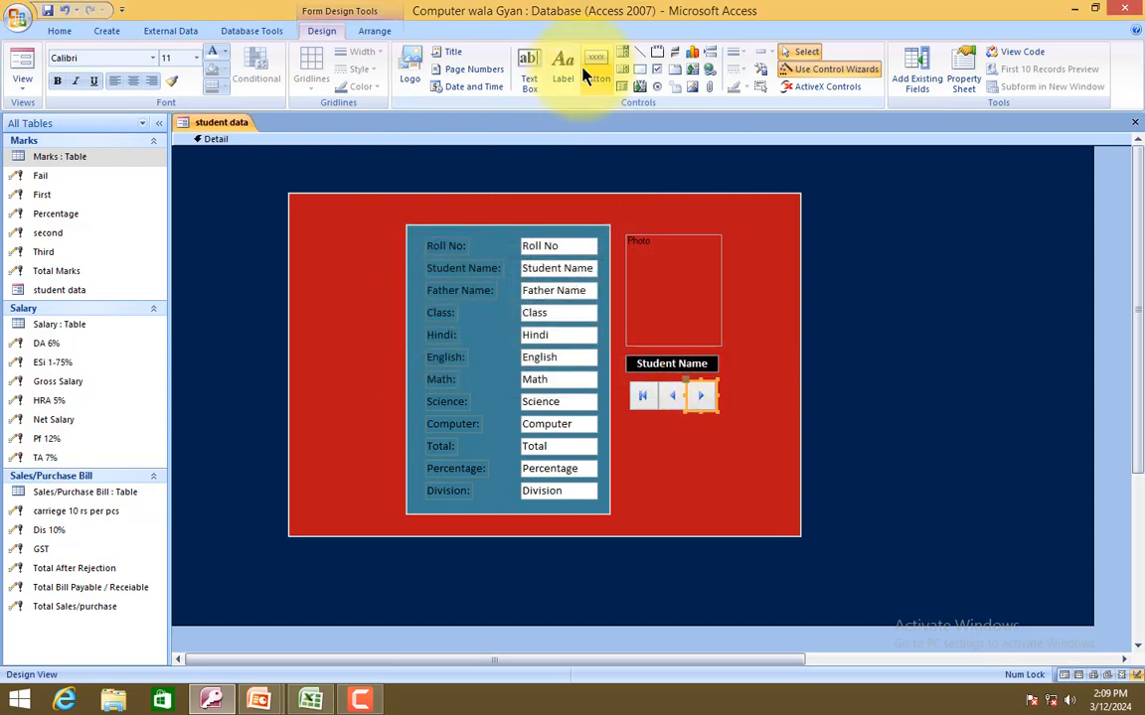
# Add a Go To Last Record command button at the end of the navigation button row.
pyautogui.click(594, 71)
pyautogui.click(717, 386)
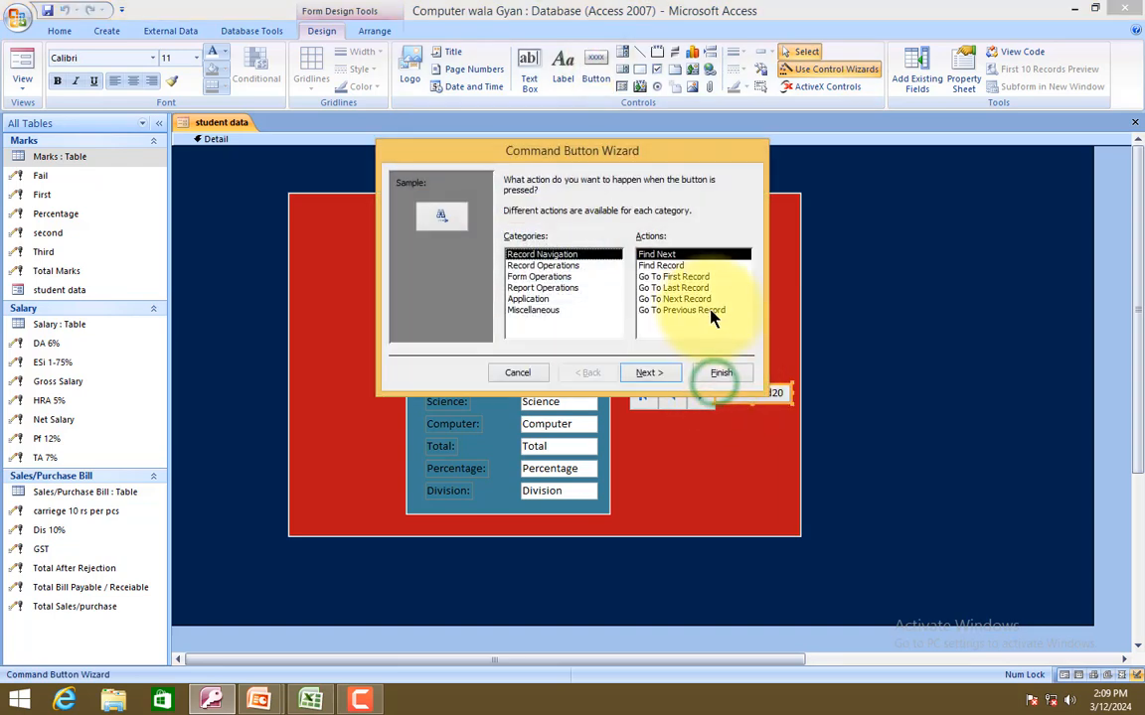
pyautogui.click(695, 288)
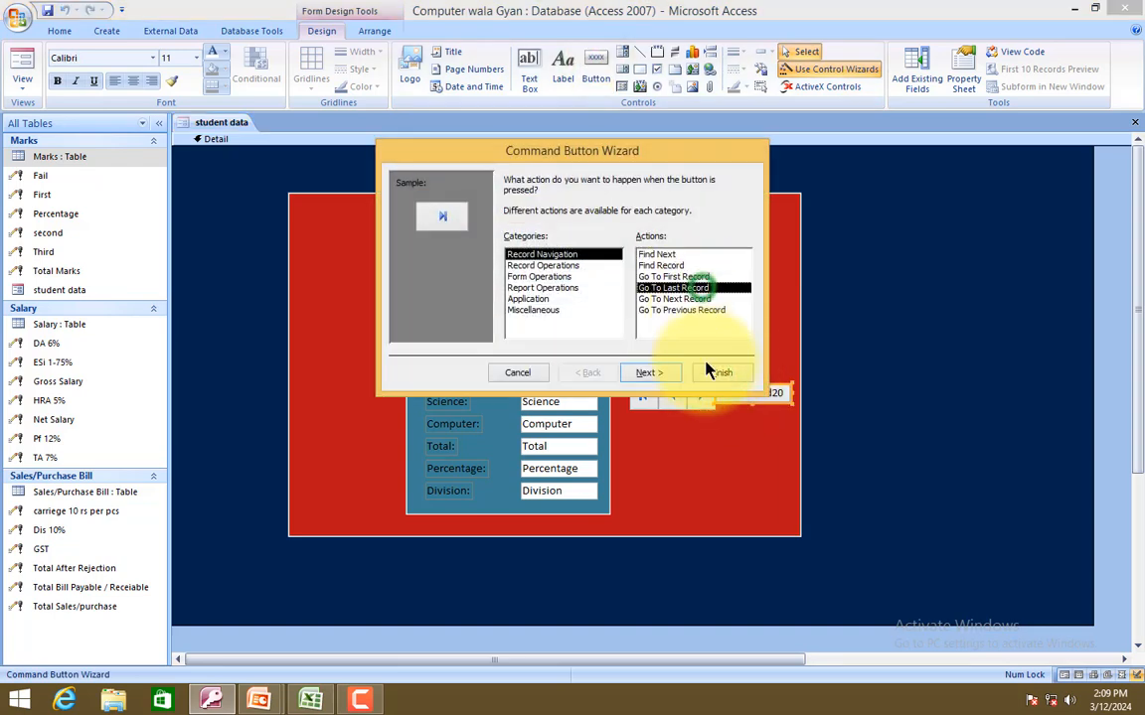
pyautogui.click(722, 372)
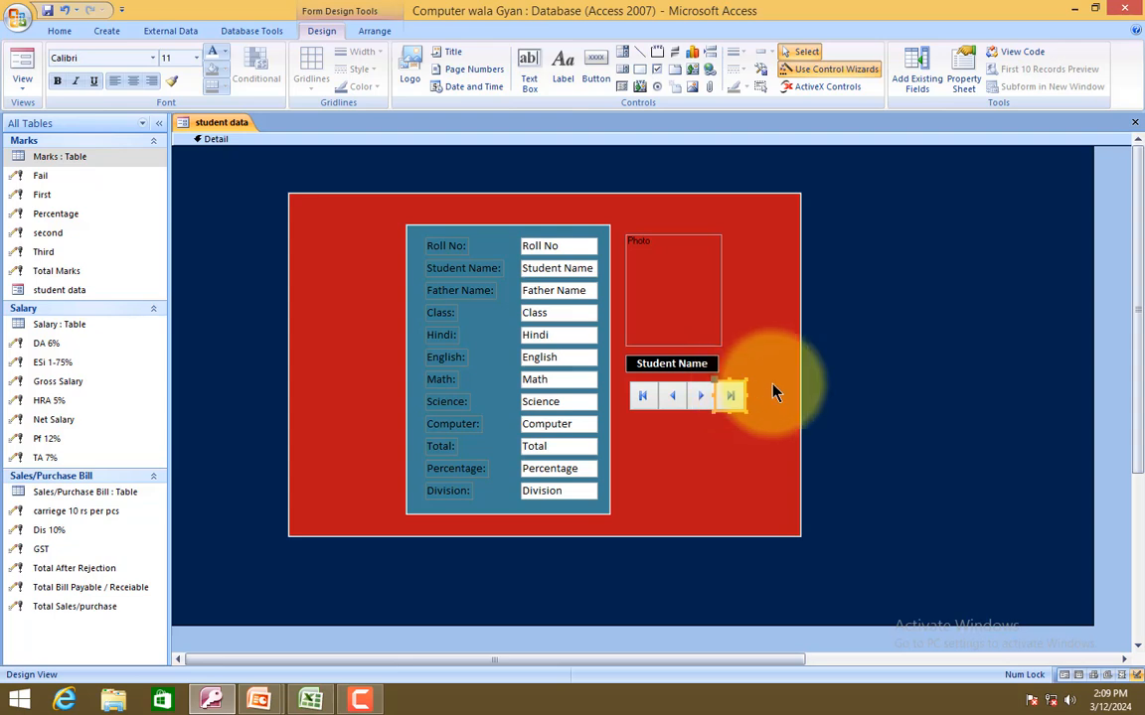
# Move the red background rectangle up and left away from the photo and buttons, and narrow it from its right edge.
pyautogui.click(817, 407)
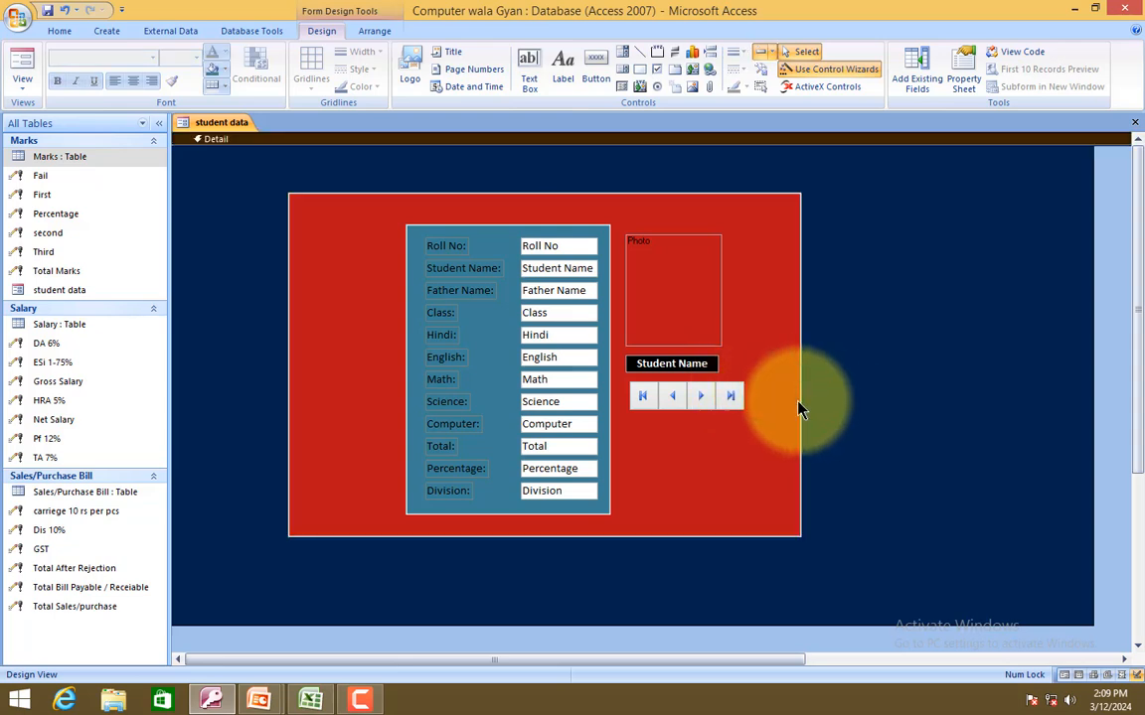
pyautogui.moveTo(785, 264); pyautogui.dragTo(630, 175)
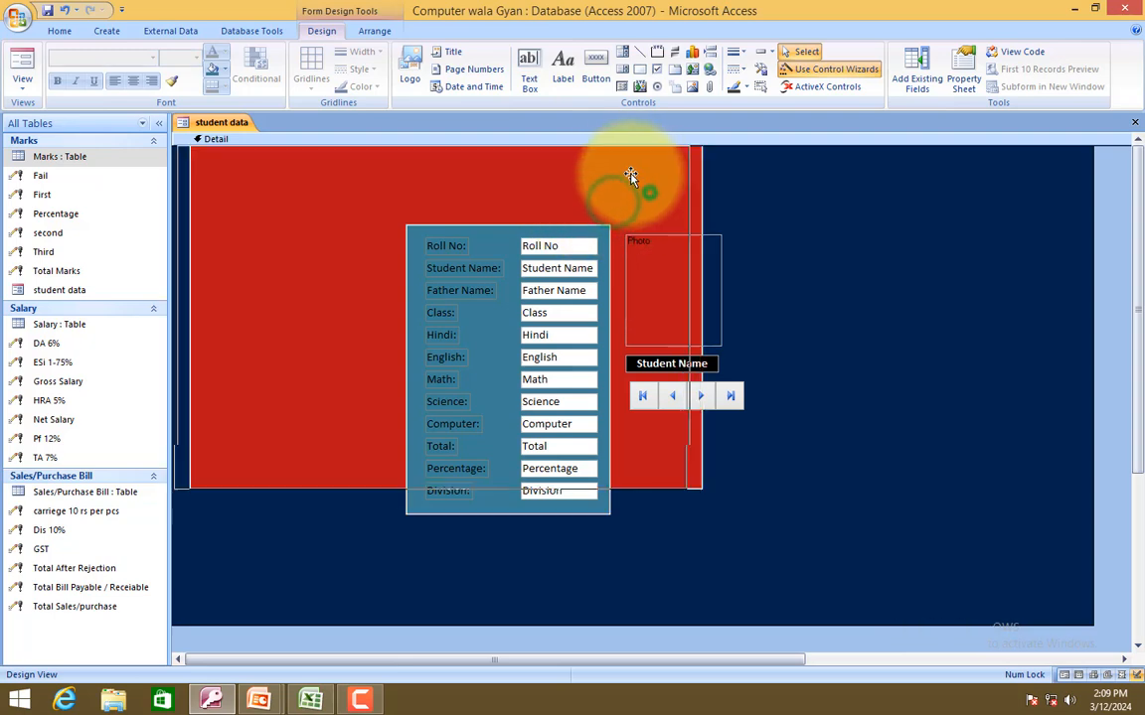
pyautogui.moveTo(683, 314); pyautogui.dragTo(610, 311)
# Shift the four navigation buttons slightly left and widen the photo frame and name caption to roughly match the button row.
pyautogui.moveTo(765, 395); pyautogui.dragTo(643, 396)
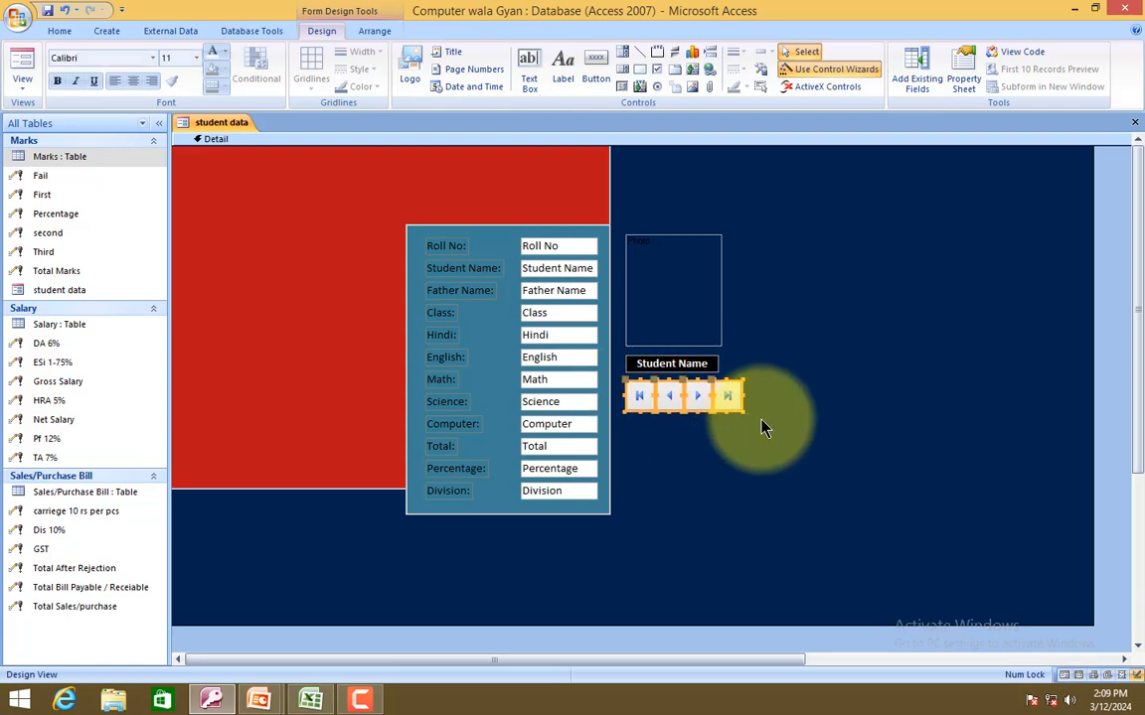
pyautogui.click(695, 319)
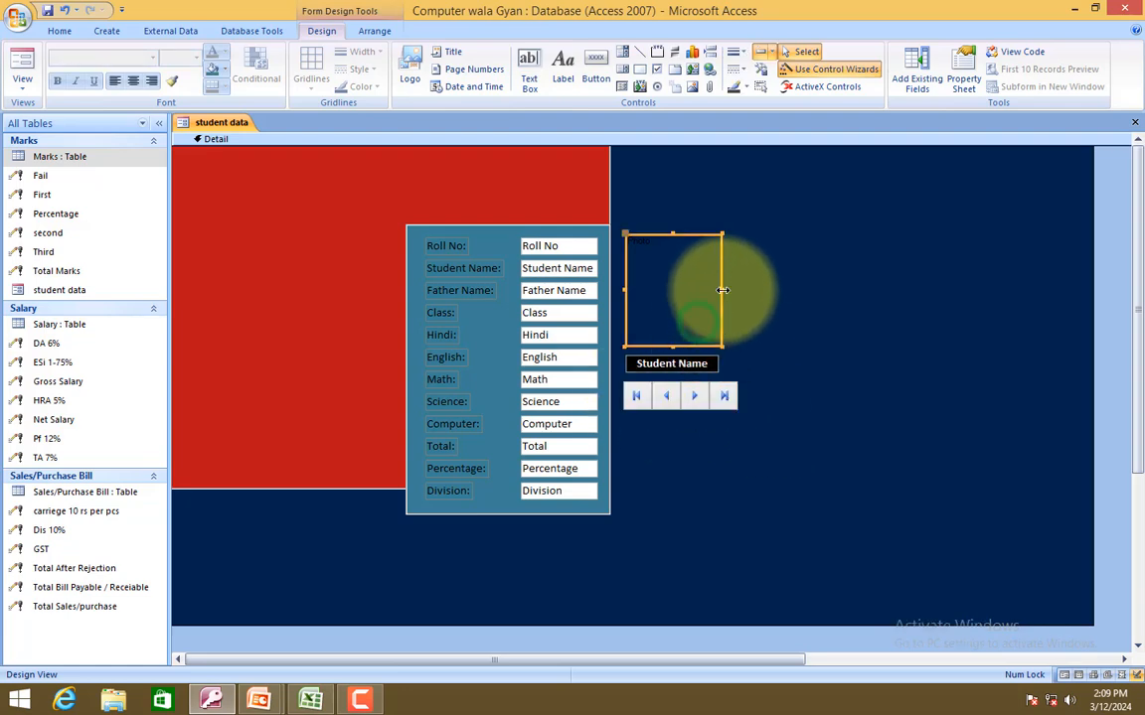
pyautogui.moveTo(721, 288); pyautogui.dragTo(731, 289)
pyautogui.click(715, 364)
pyautogui.click(720, 362)
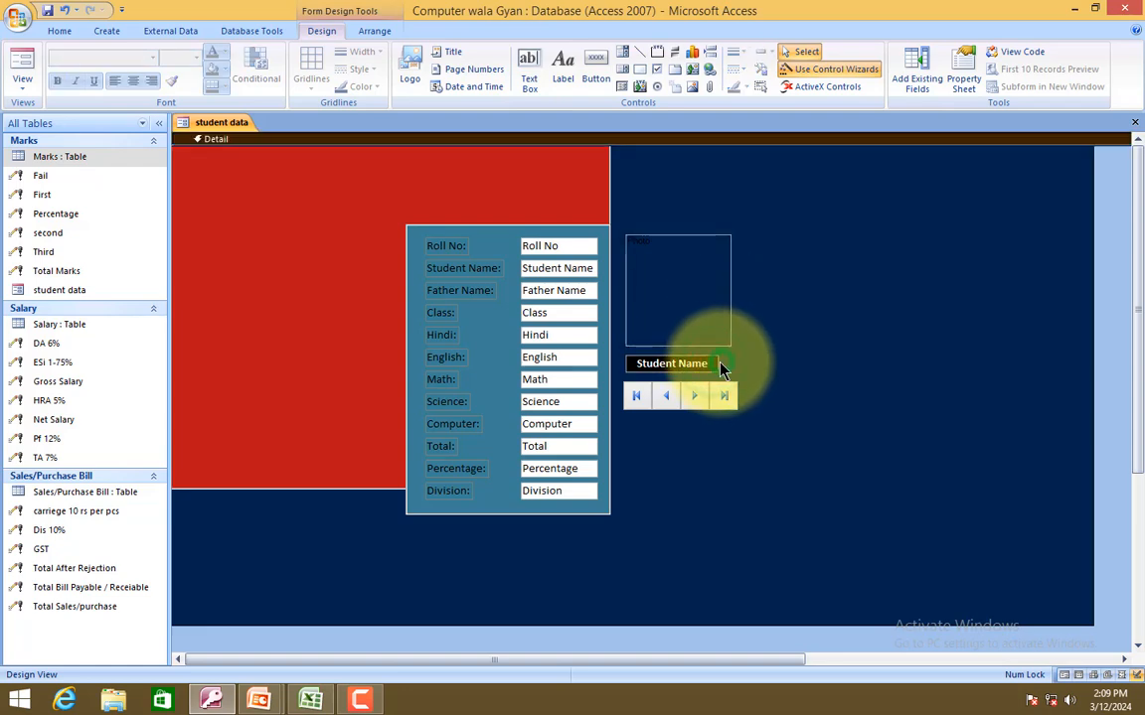
pyautogui.click(715, 364)
pyautogui.moveTo(719, 364); pyautogui.dragTo(736, 364)
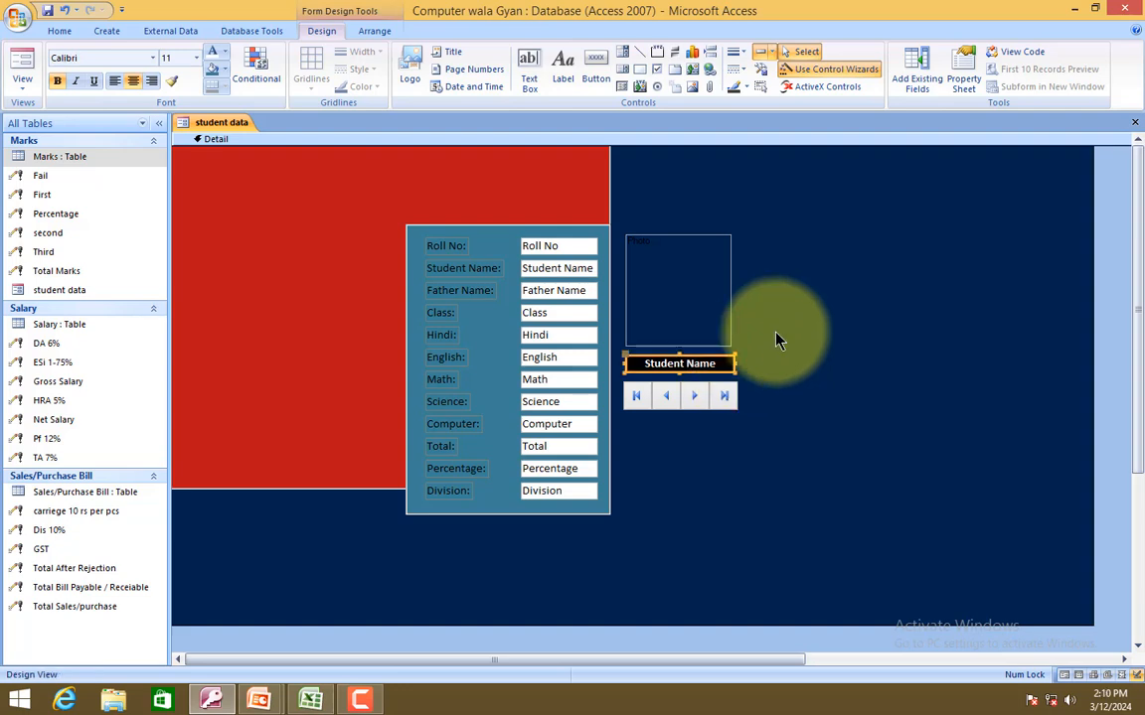
pyautogui.click(785, 330)
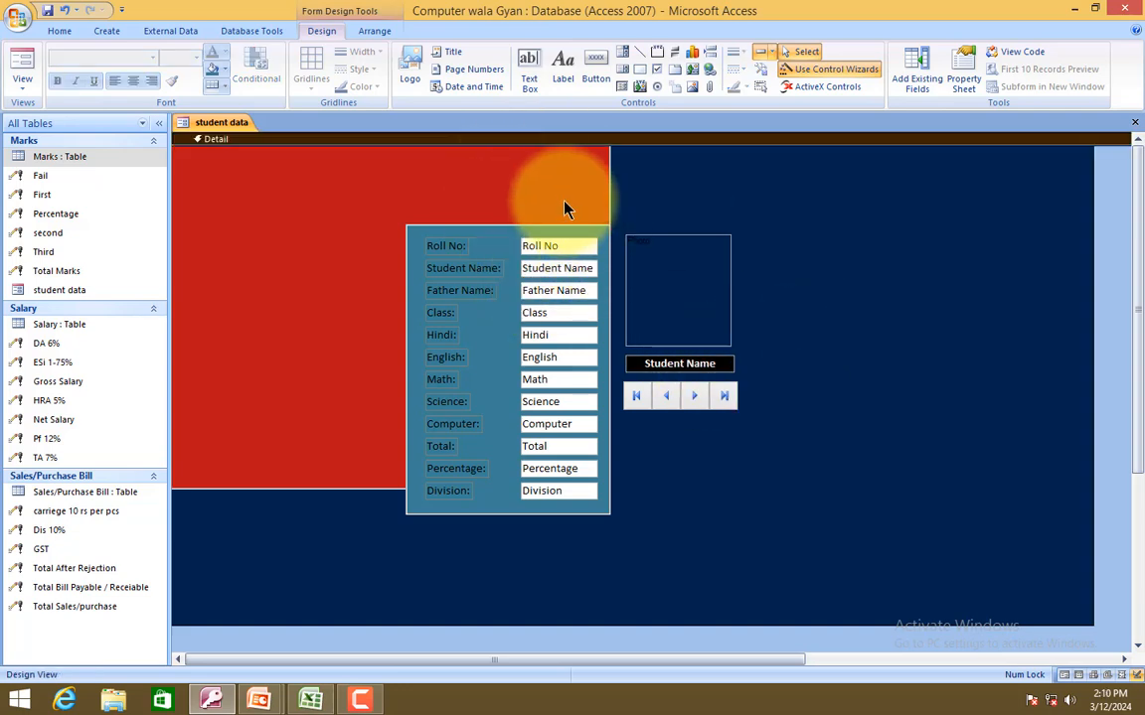
# Move the red rectangle back behind the fields and photo, and shift the whole layout down and right together.
pyautogui.moveTo(547, 191); pyautogui.dragTo(726, 239)
pyautogui.click(894, 225)
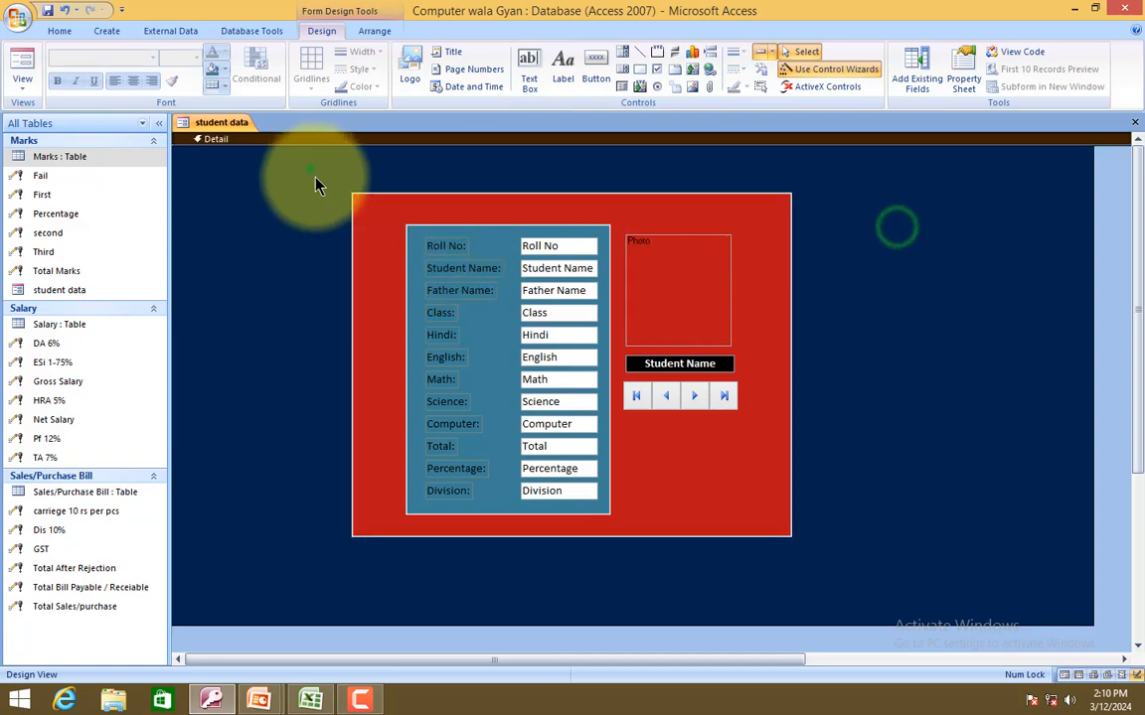
pyautogui.moveTo(310, 171); pyautogui.dragTo(877, 551)
pyautogui.moveTo(751, 469); pyautogui.dragTo(796, 539)
pyautogui.click(950, 390)
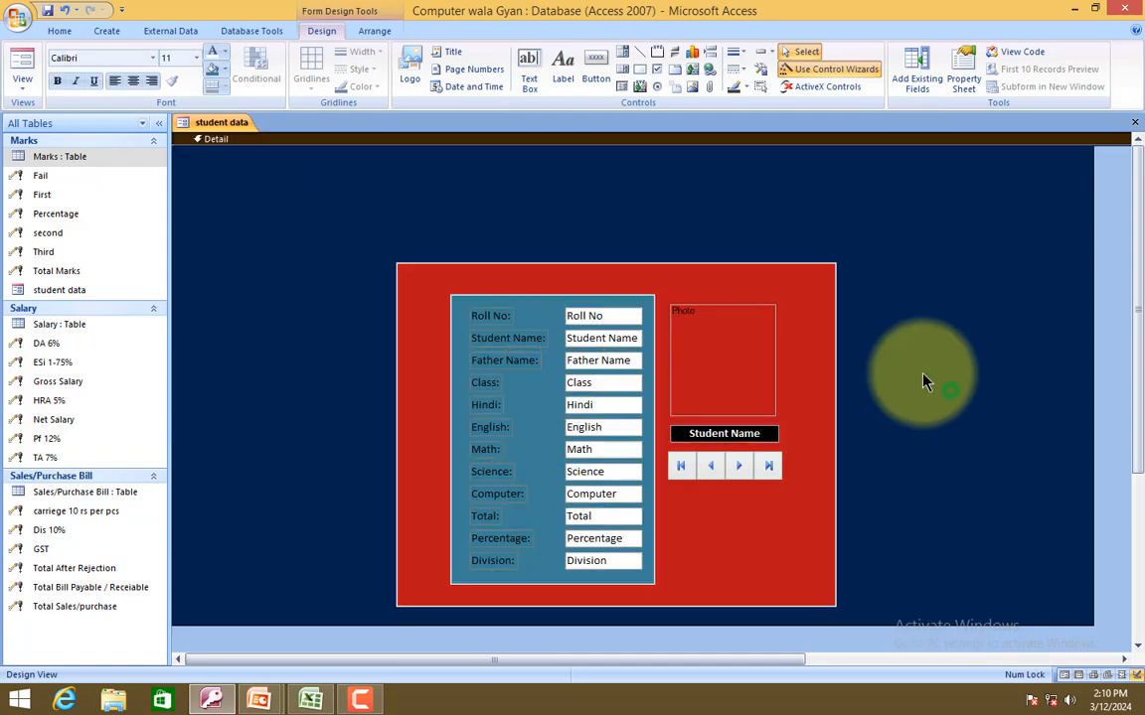
# Add a wide label reading "Gov. Inter College" above the red rectangle, ending at the rectangle's right edge.
pyautogui.click(565, 68)
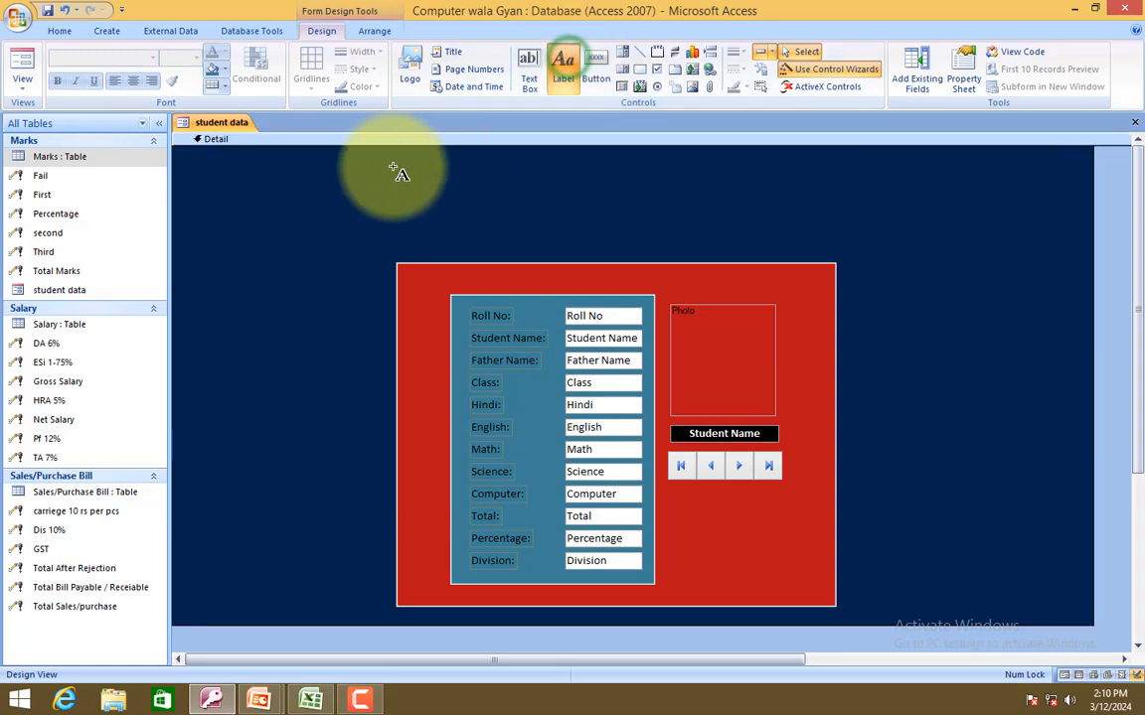
pyautogui.moveTo(379, 184); pyautogui.dragTo(635, 234)
pyautogui.moveTo(718, 239); pyautogui.dragTo(835, 240)
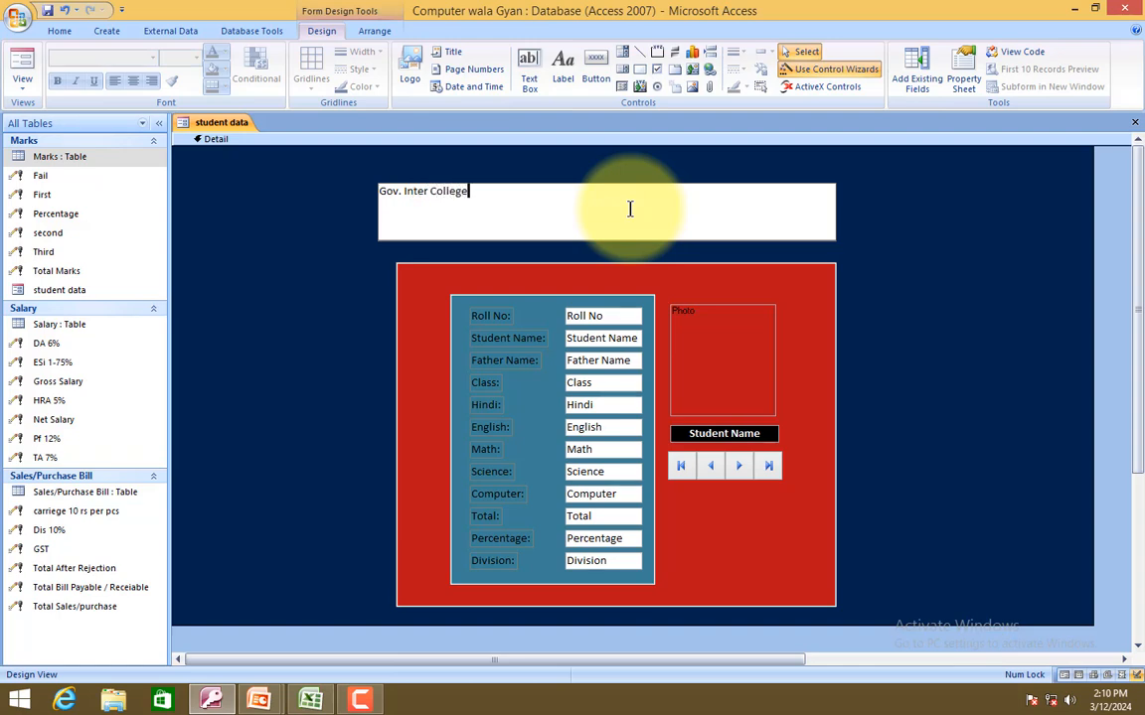
pyautogui.click(907, 276)
# Format the college title label as bold, centred, 26-point white text on a teal fill.
pyautogui.click(730, 228)
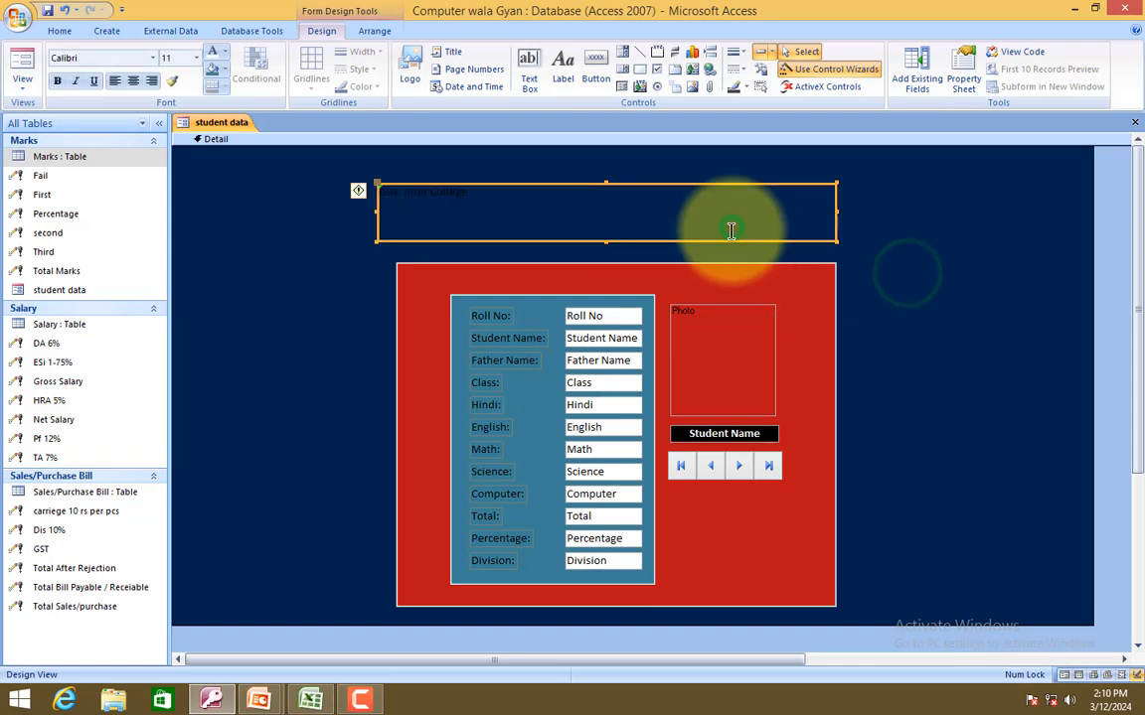
pyautogui.click(58, 81)
pyautogui.click(196, 58)
pyautogui.click(180, 226)
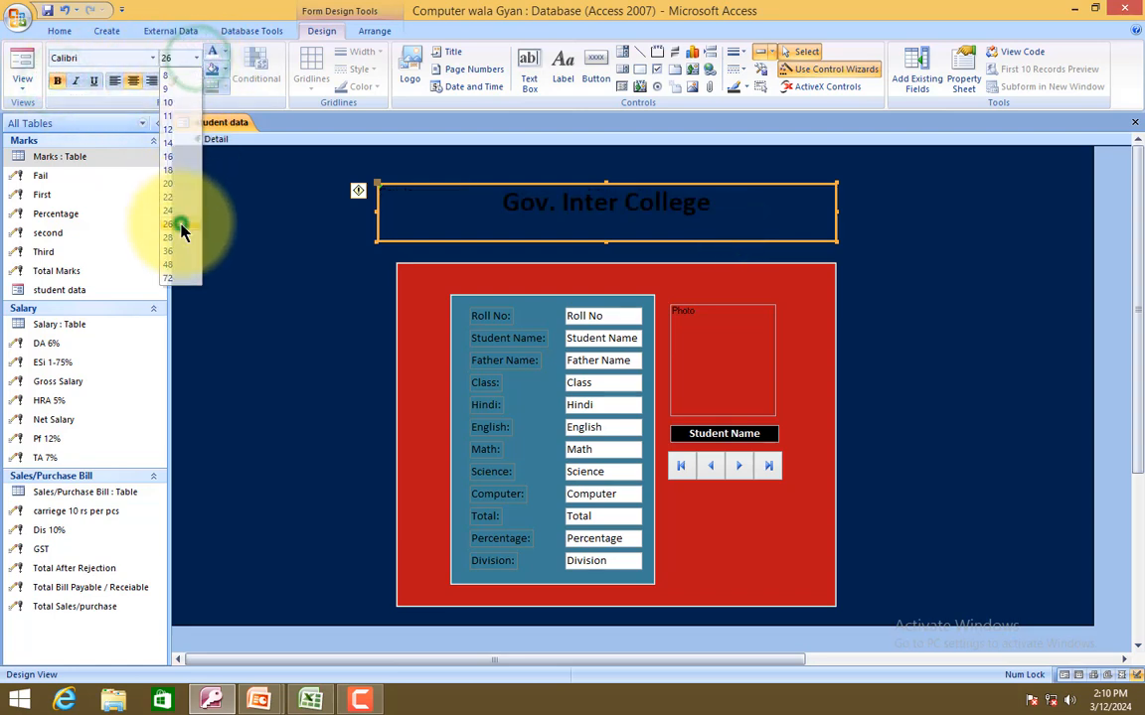
pyautogui.click(212, 53)
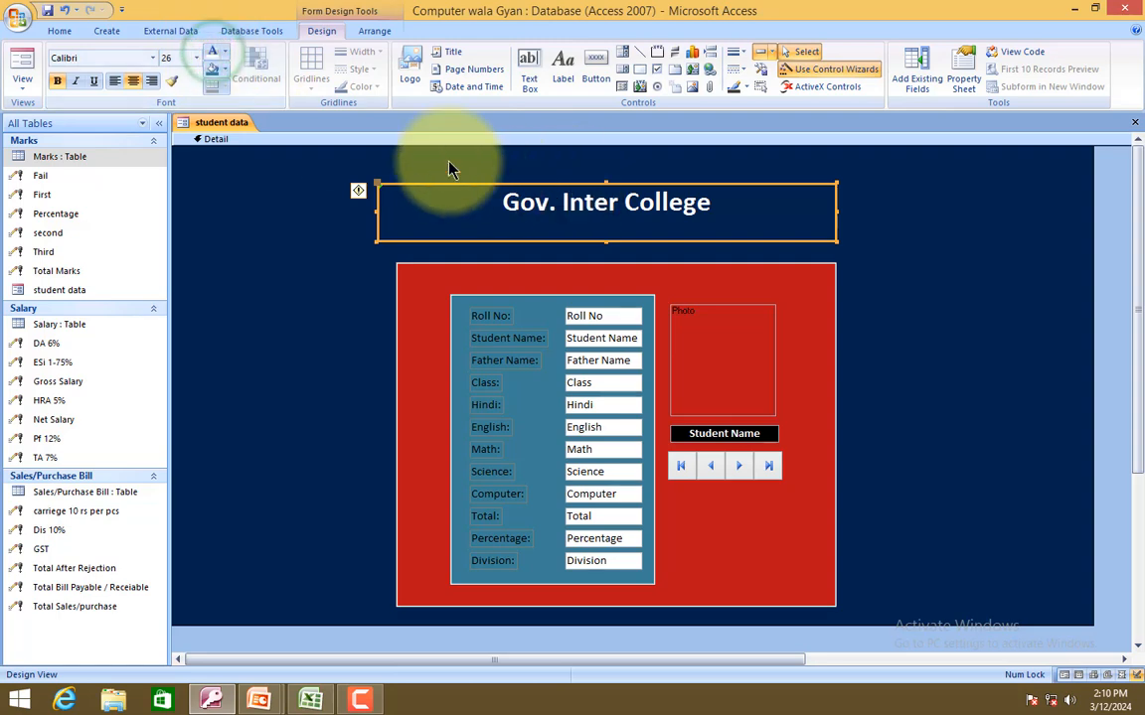
pyautogui.click(214, 74)
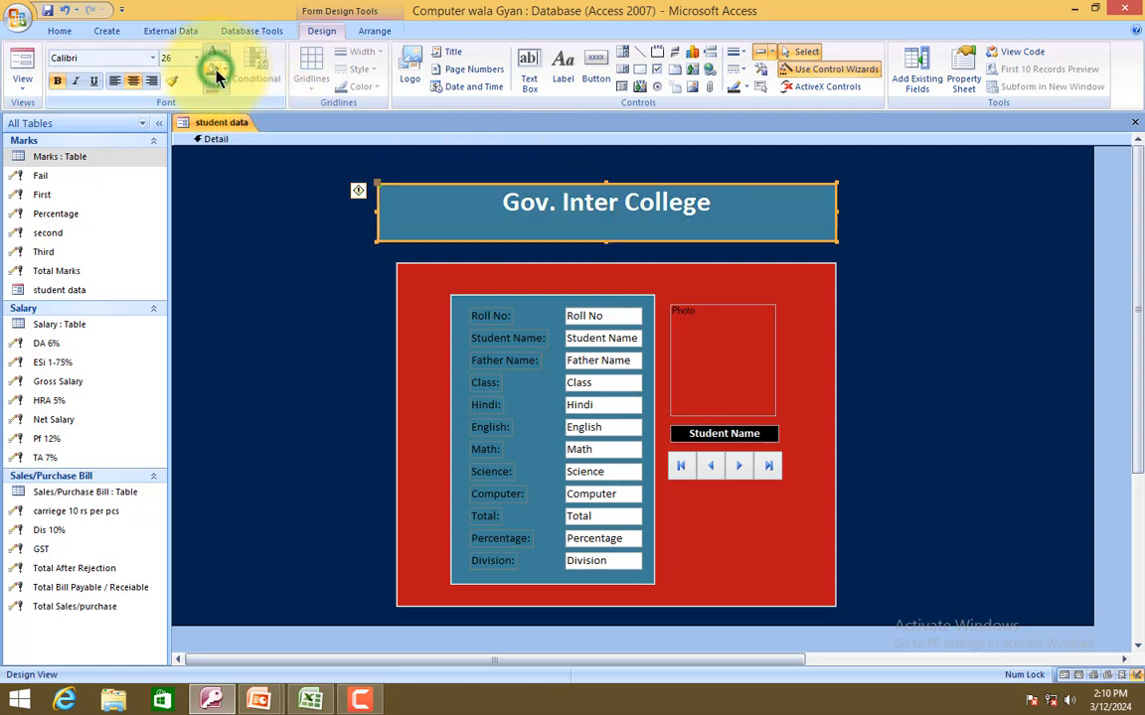
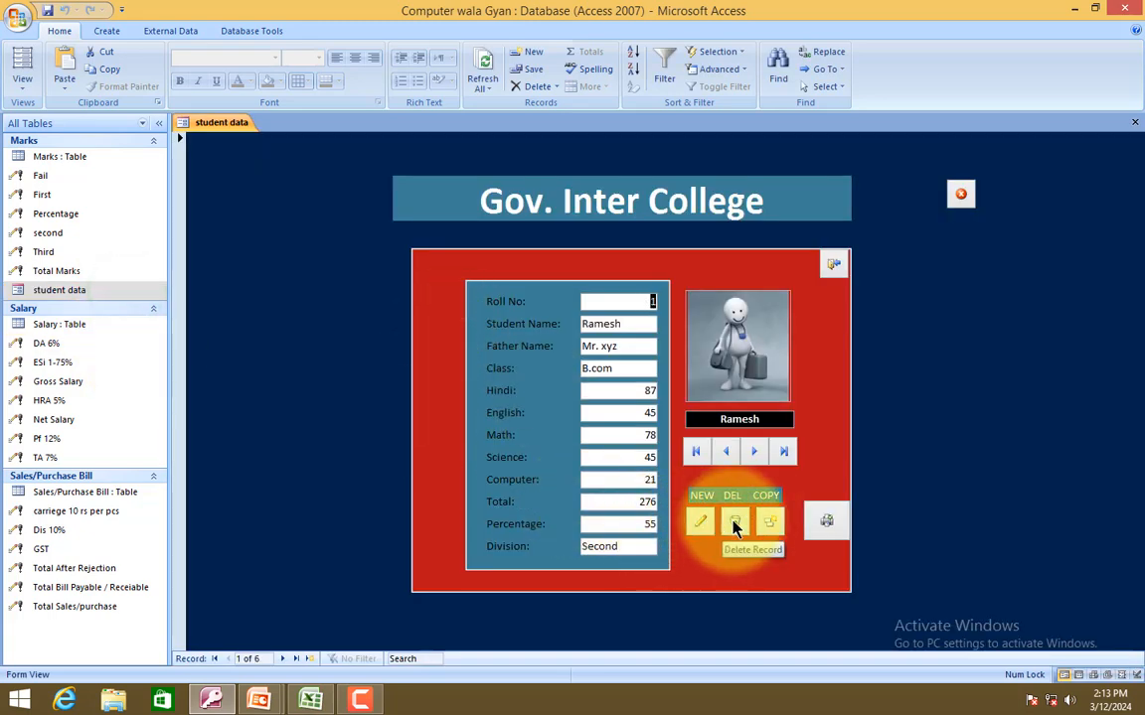
# Go to the second student record and try deleting it with the form's delete button, dismissing the deletion.
pyautogui.click(754, 452)
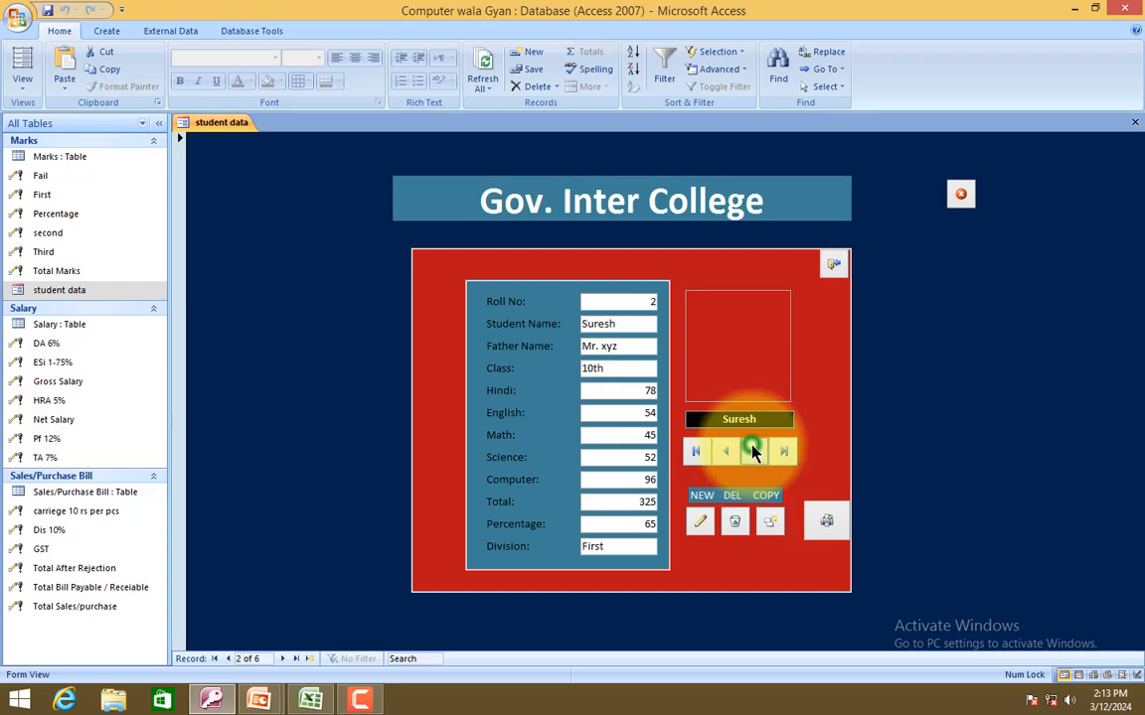
pyautogui.click(735, 522)
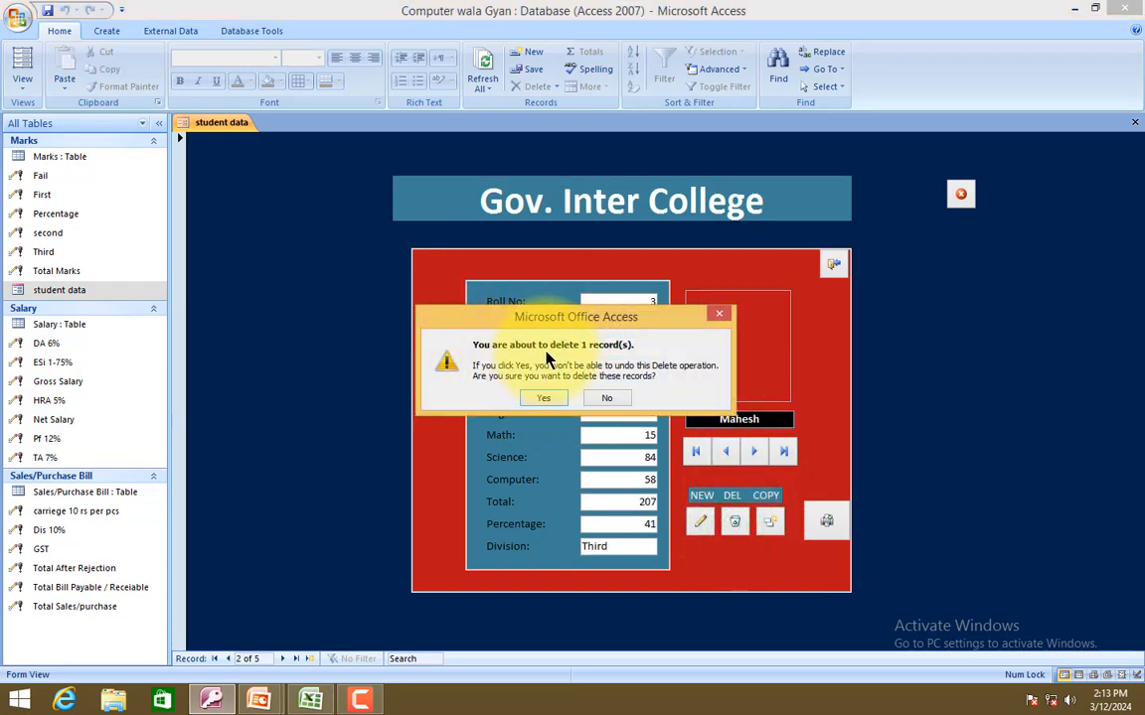
pyautogui.click(718, 315)
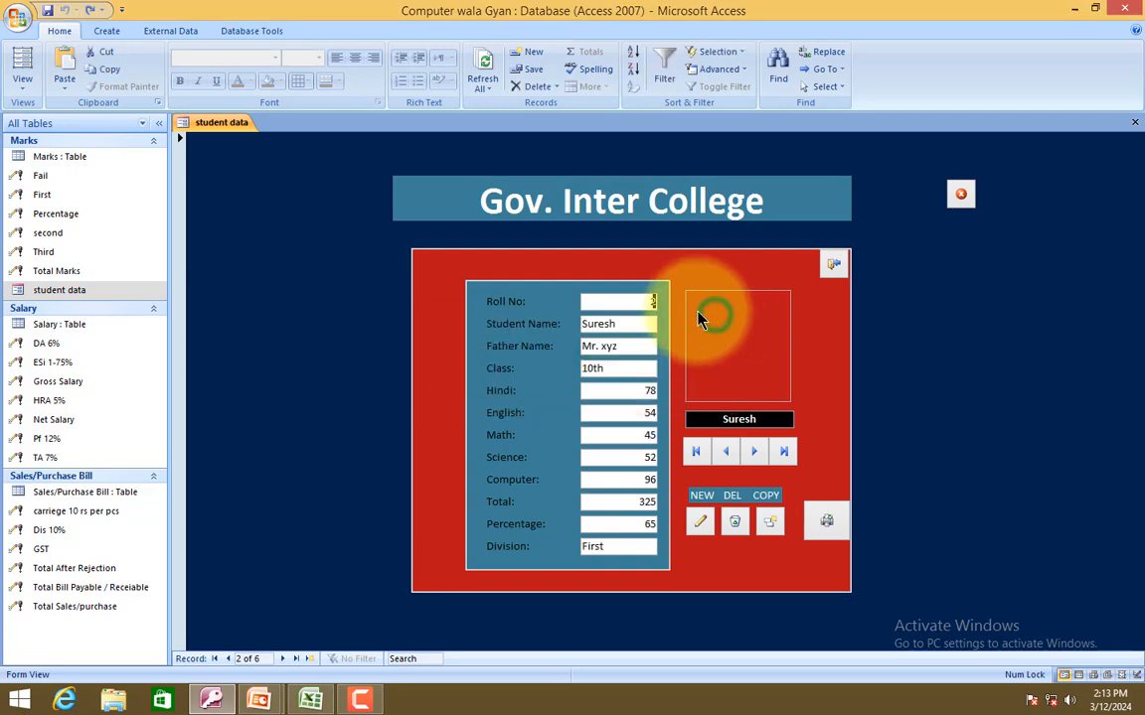
# Test the form's close button, reopen the student data form, and test its quit-application button.
pyautogui.click(834, 265)
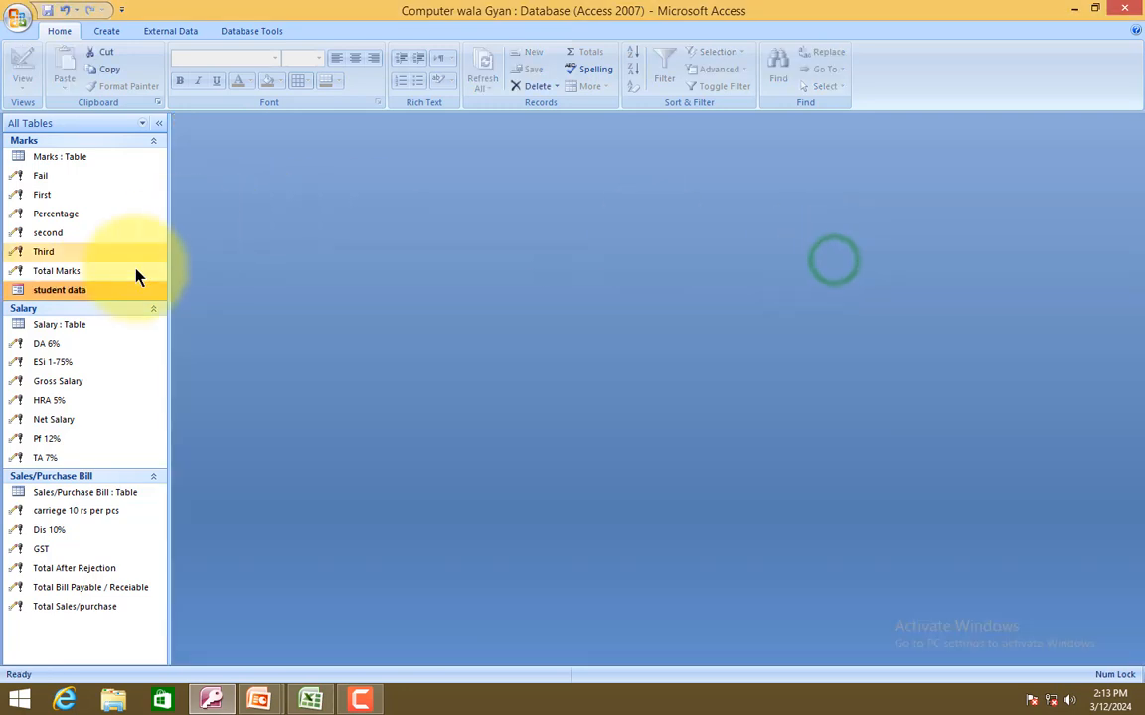
pyautogui.doubleClick(123, 291)
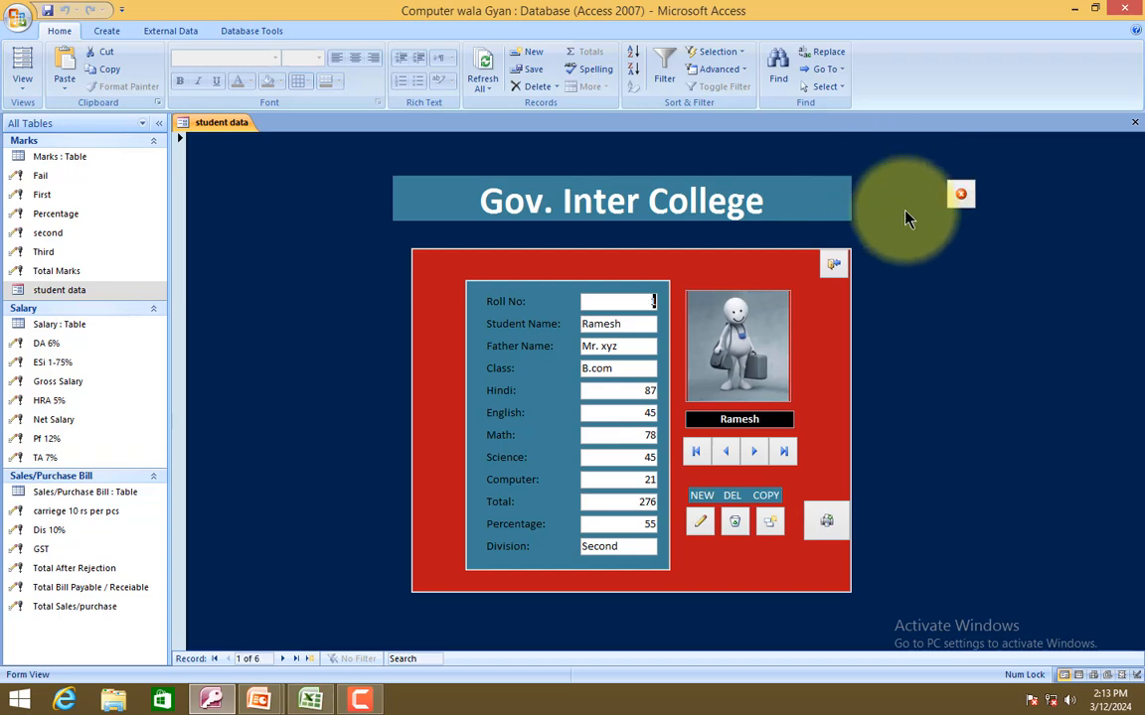
pyautogui.click(961, 196)
# Close the Book1 workbook in Excel.
pyautogui.click(549, 231)
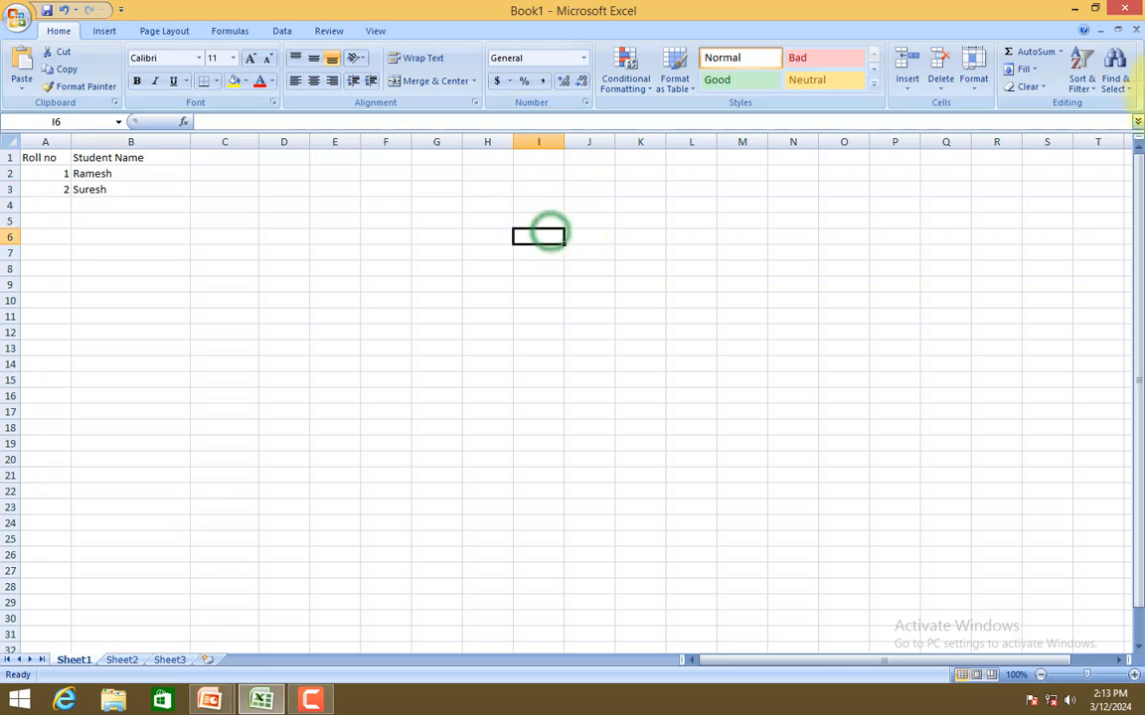
pyautogui.hotkey('alt', 'F4')
pyautogui.click(569, 391)
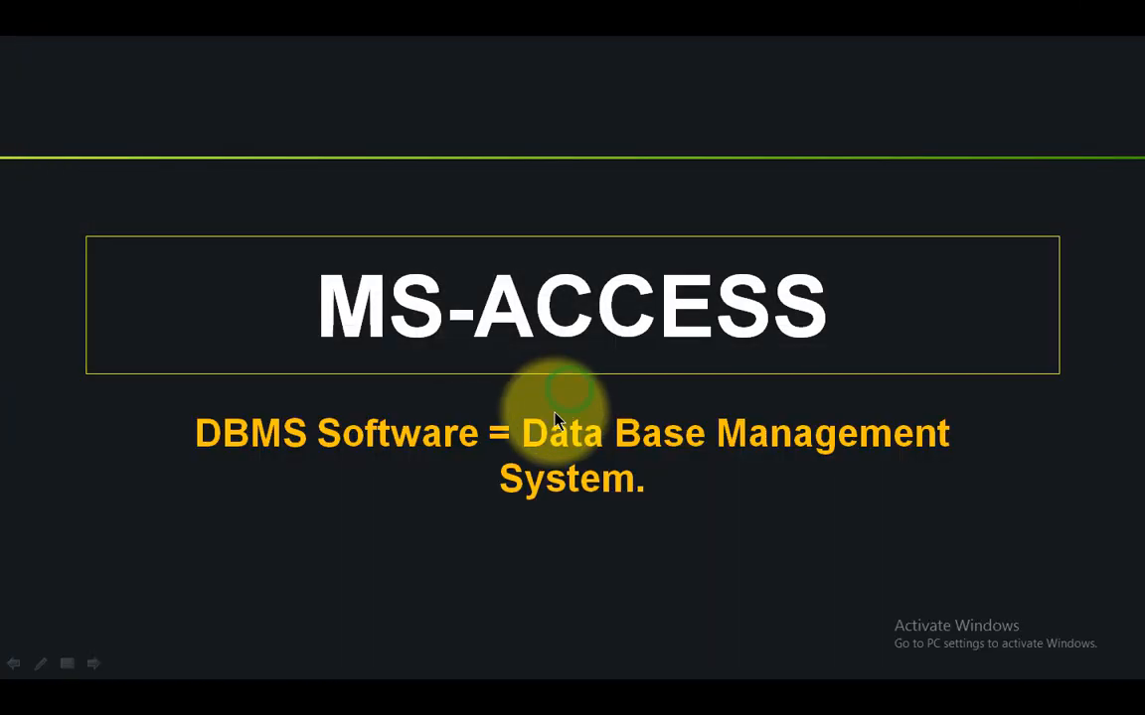
# Launch Microsoft Access with the run command msaccess and open the recent Computer wala Gyan database.
pyautogui.press('super+r')
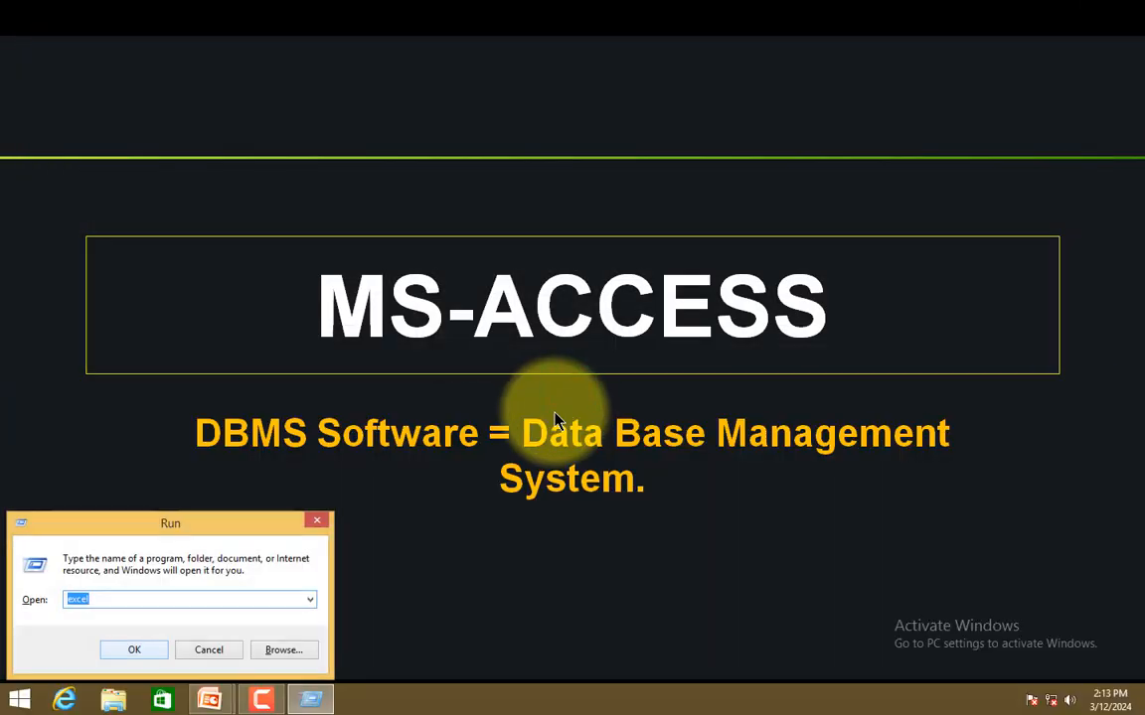
pyautogui.write('msaccess')
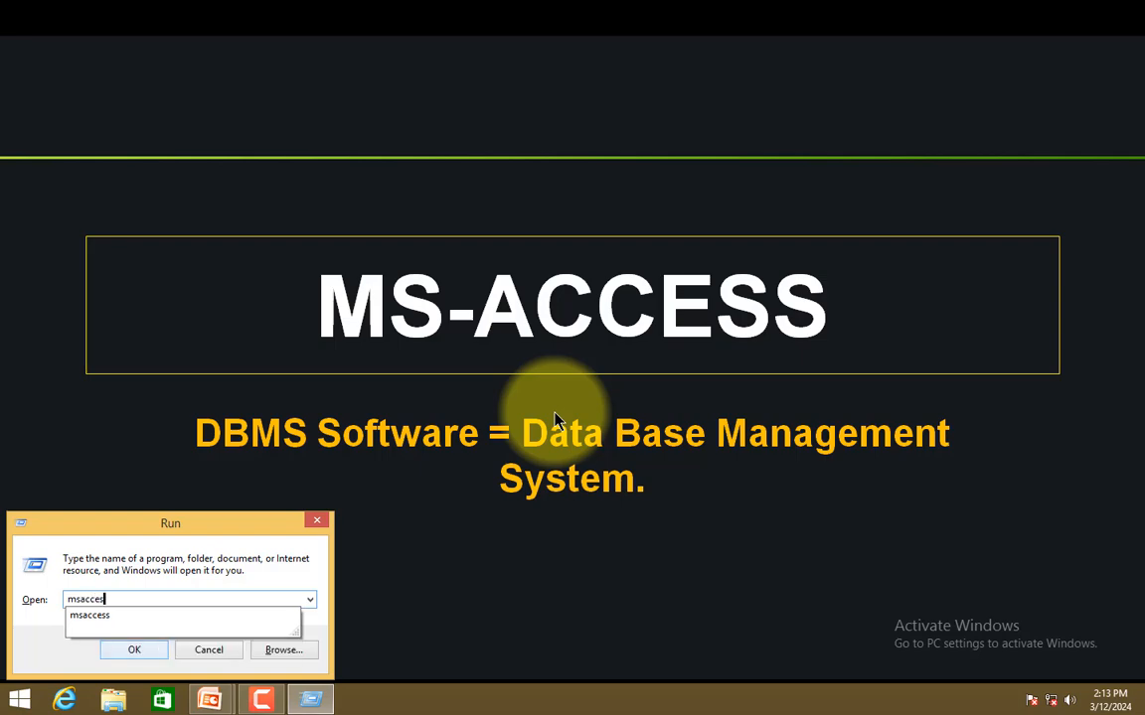
pyautogui.press('Return')
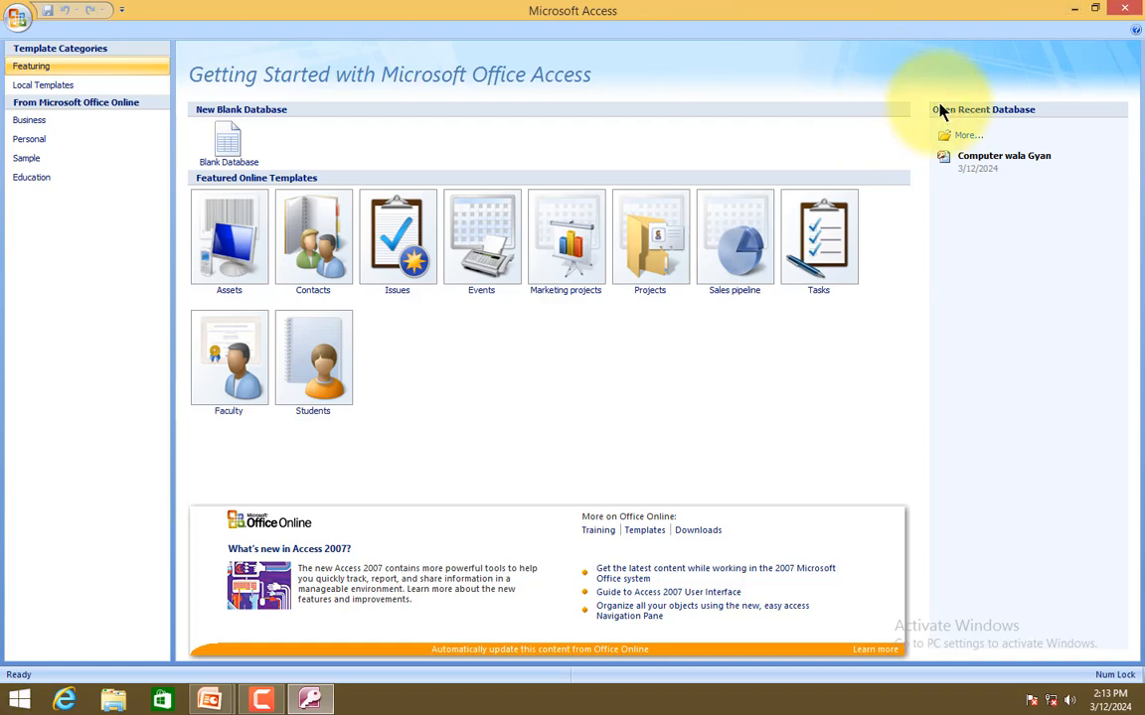
pyautogui.click(1004, 161)
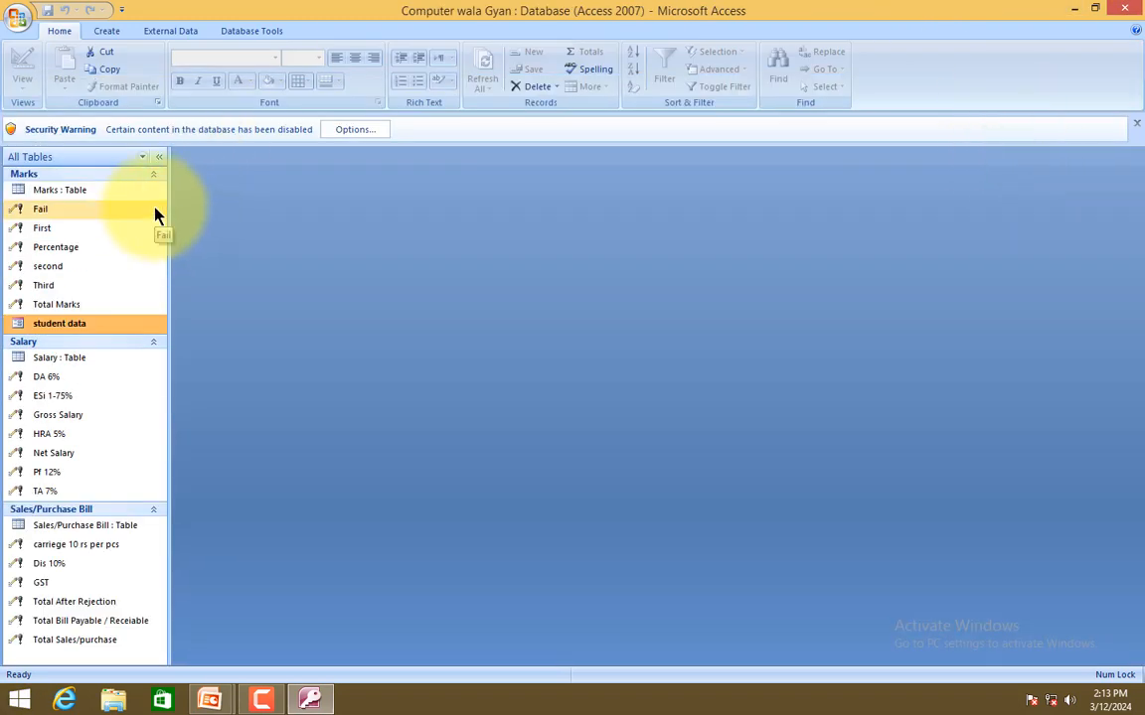
# Enable the disabled content of the database in the security options.
pyautogui.click(347, 145)
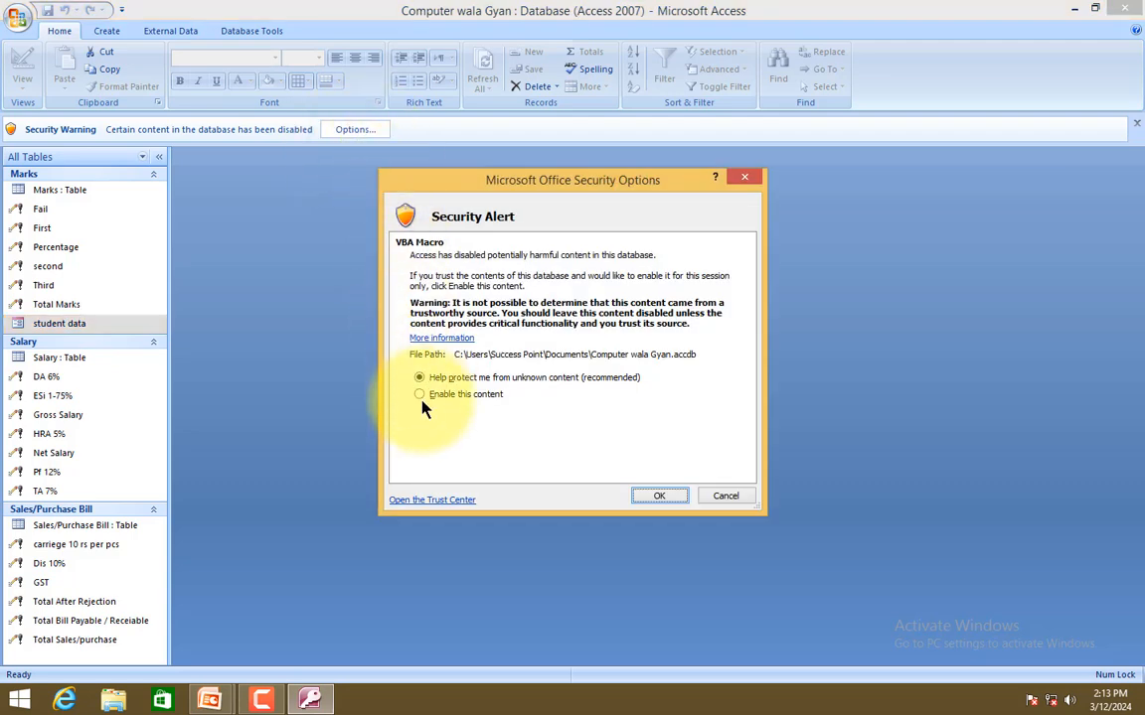
pyautogui.click(420, 394)
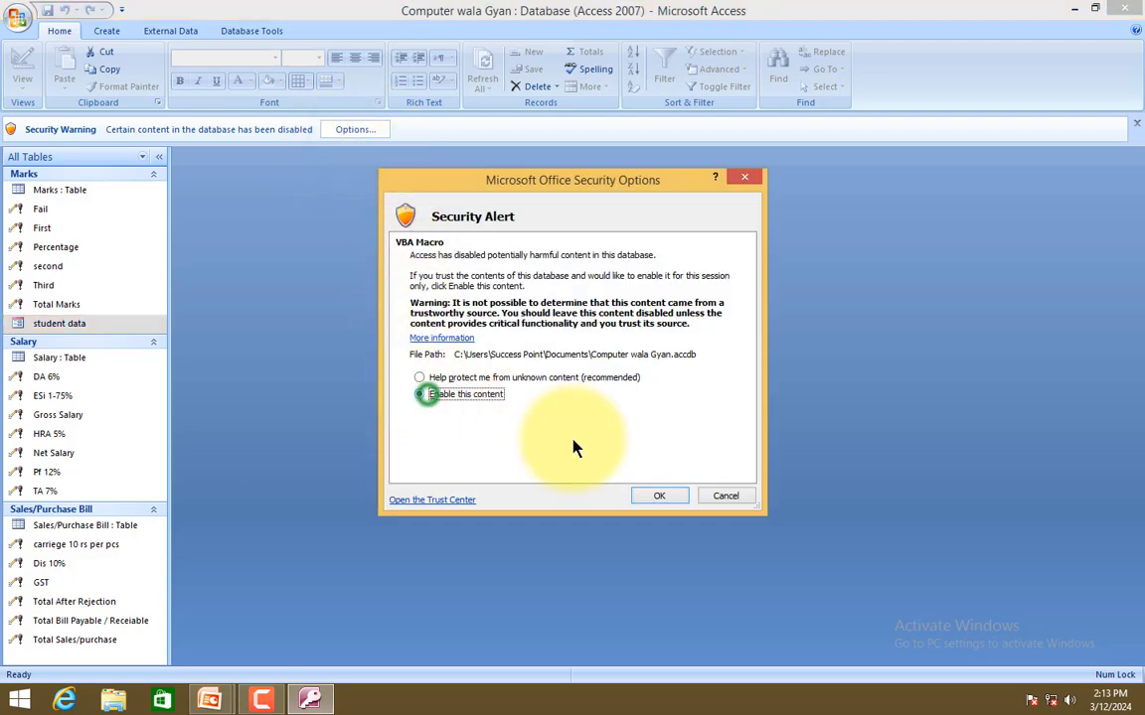
pyautogui.click(665, 500)
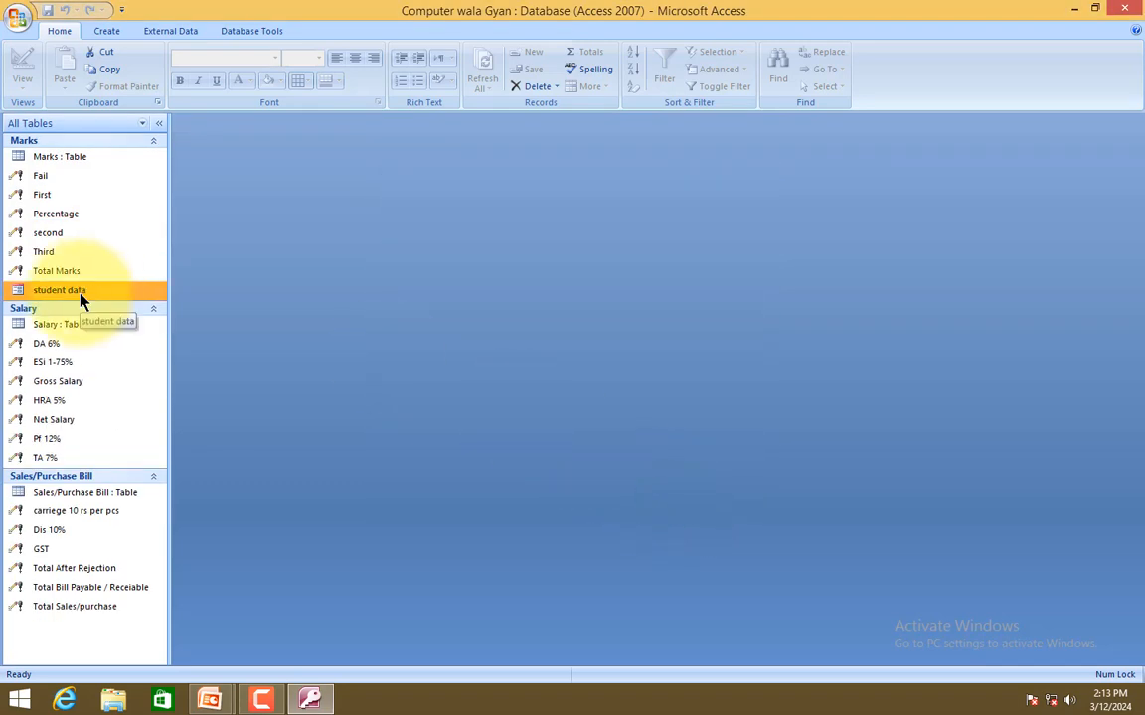
# Open the student data form and switch it to Design View.
pyautogui.rightClick(81, 297)
pyautogui.doubleClick(68, 289)
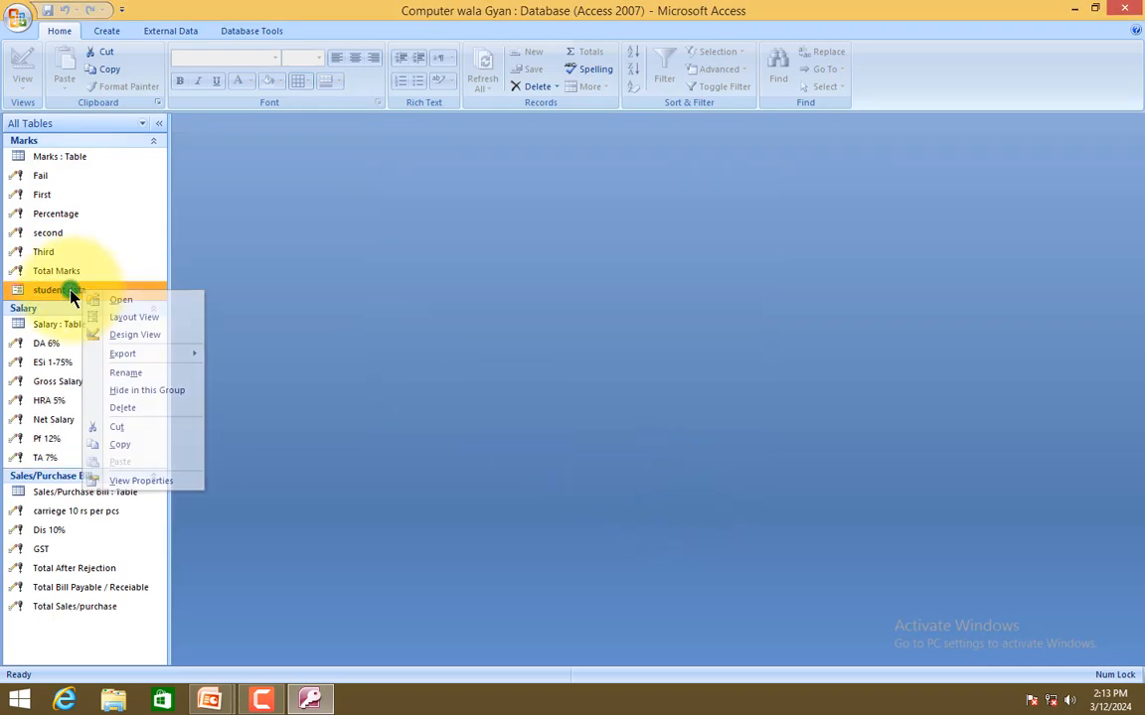
pyautogui.rightClick(237, 121)
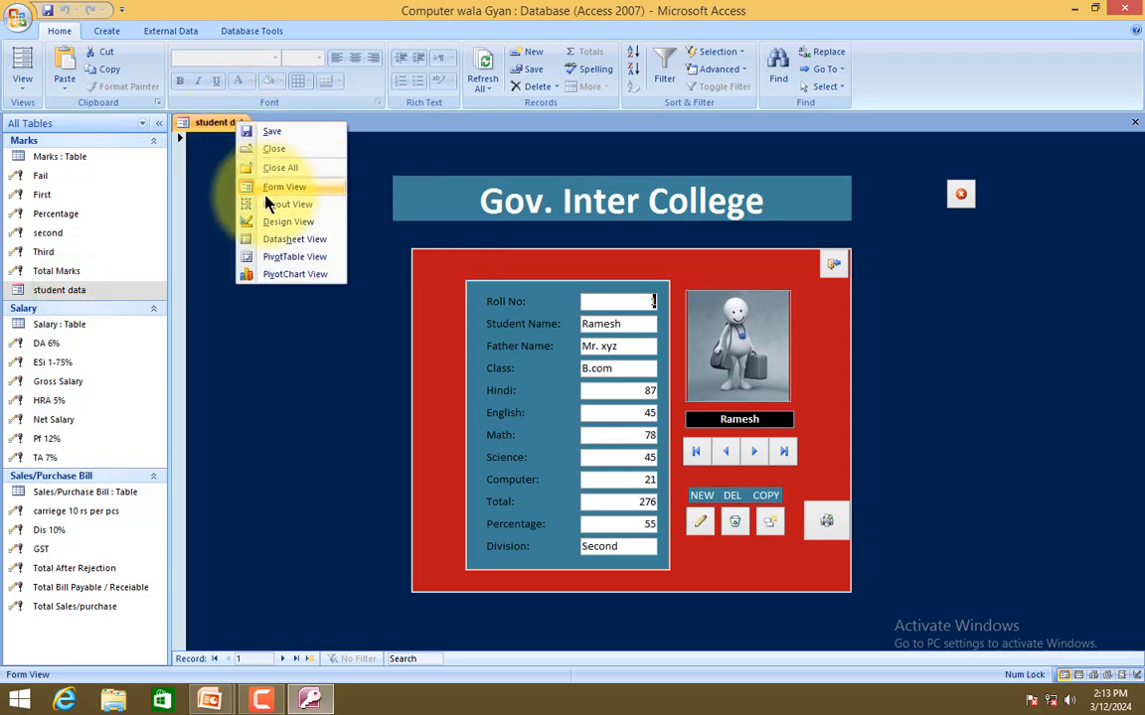
pyautogui.click(267, 224)
pyautogui.click(922, 260)
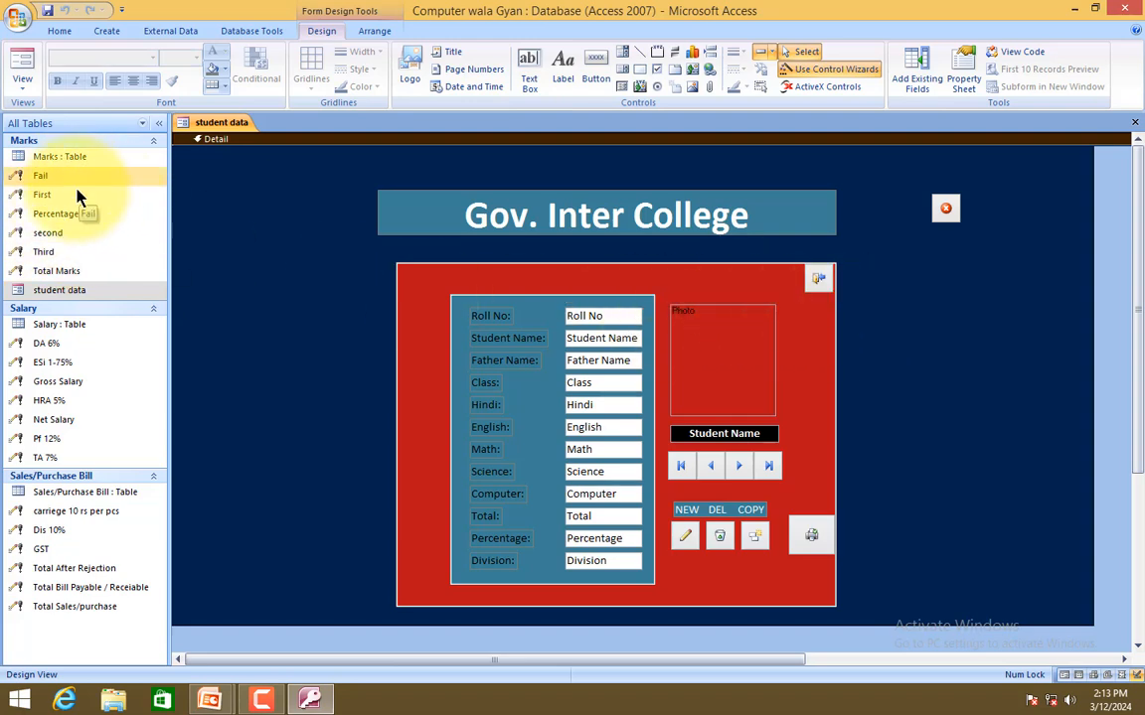
pyautogui.moveTo(877, 273); pyautogui.dragTo(965, 286)
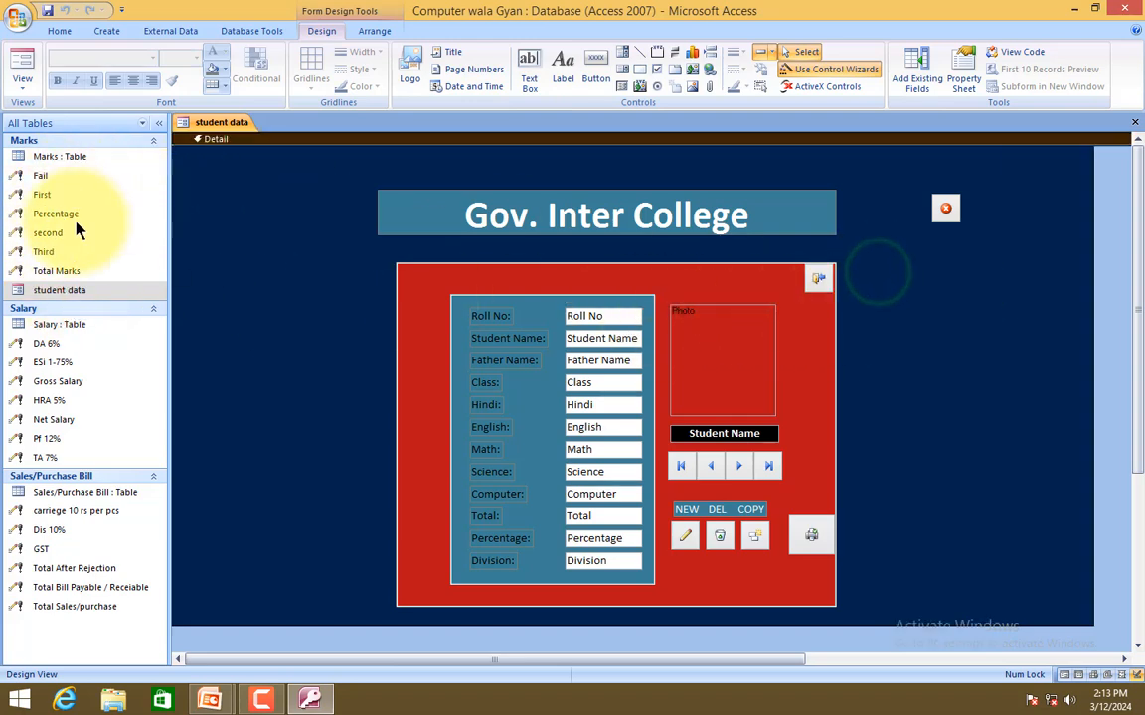
pyautogui.click(157, 123)
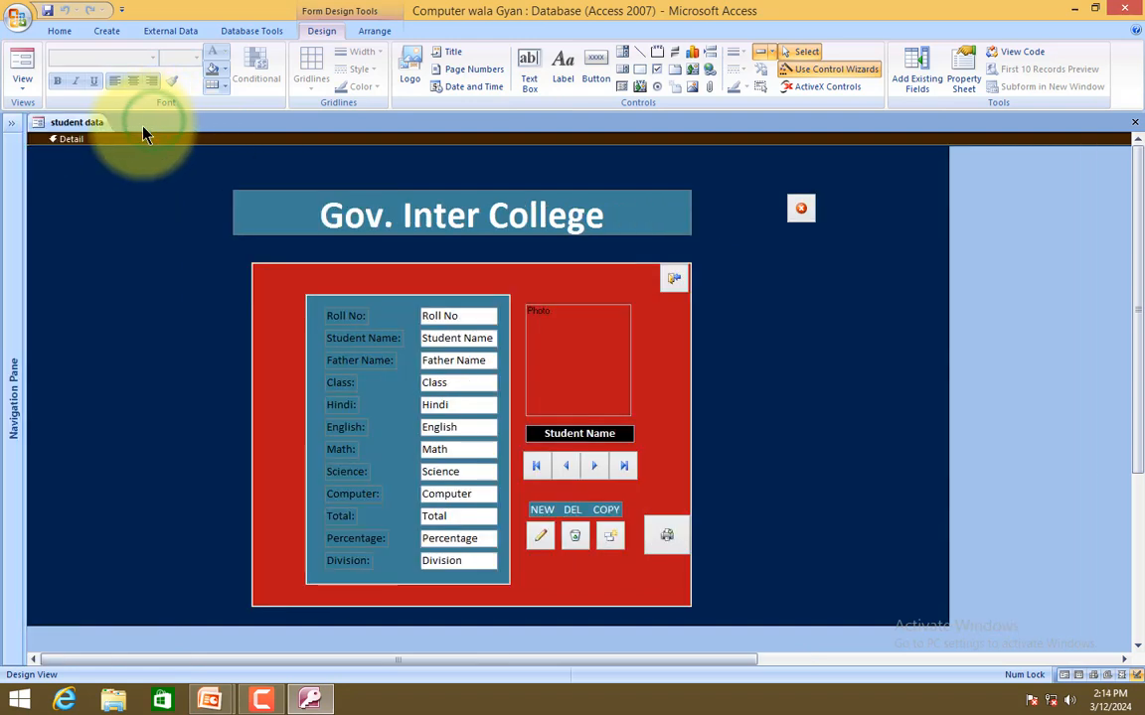
pyautogui.click(17, 124)
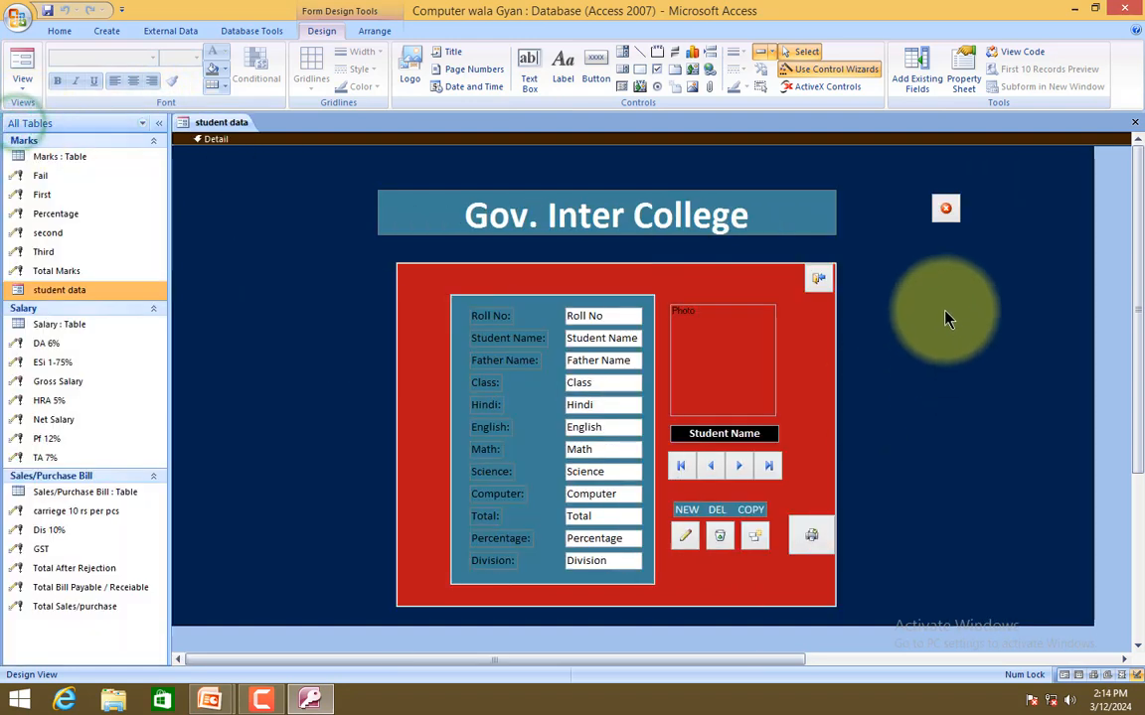
pyautogui.click(594, 70)
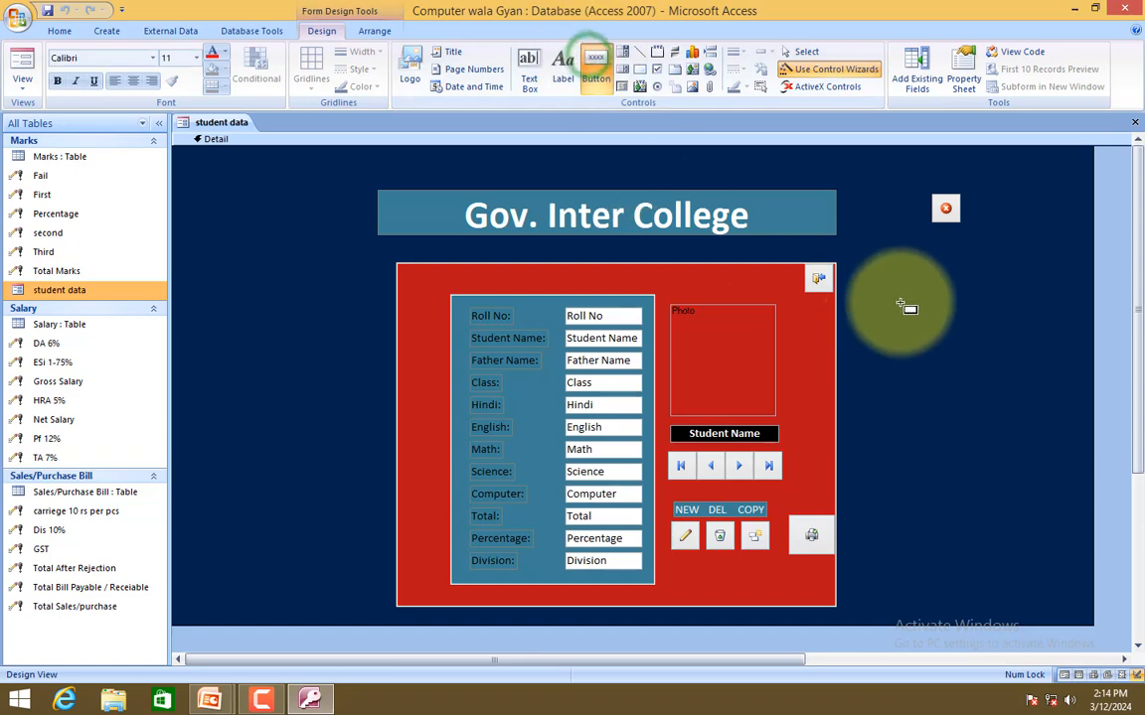
pyautogui.moveTo(906, 282); pyautogui.dragTo(1019, 301)
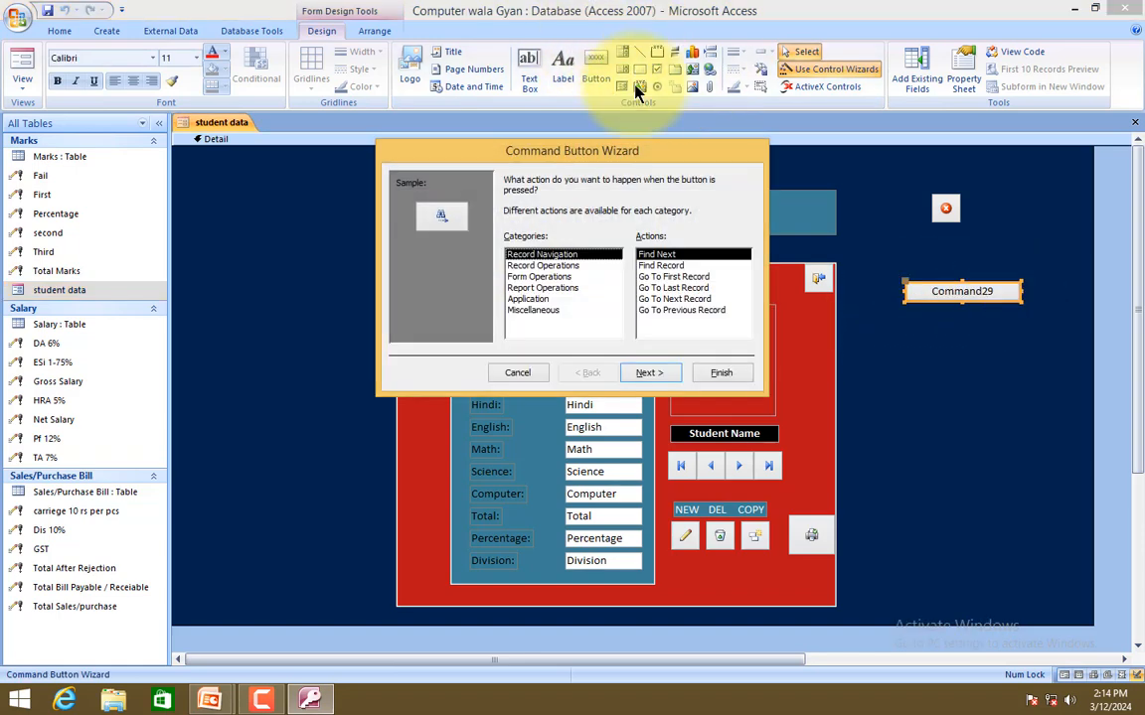
pyautogui.click(719, 374)
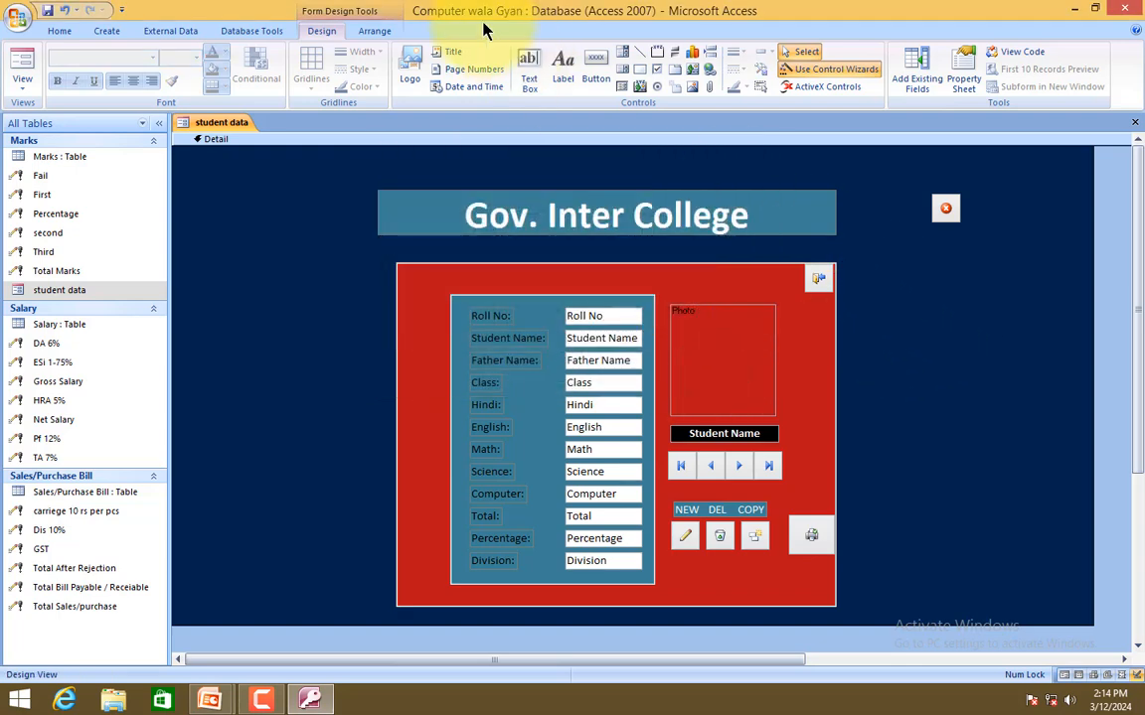
# Display the design grid on the student data form.
pyautogui.click(378, 31)
pyautogui.click(969, 58)
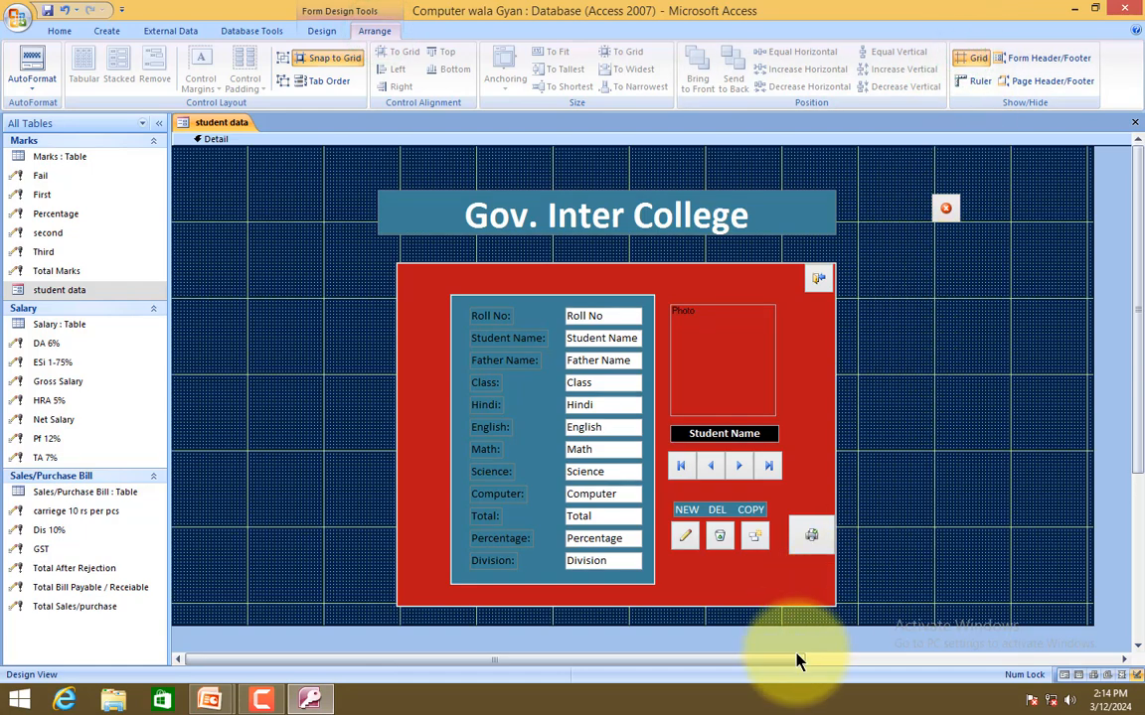
pyautogui.moveTo(795, 656); pyautogui.dragTo(879, 664)
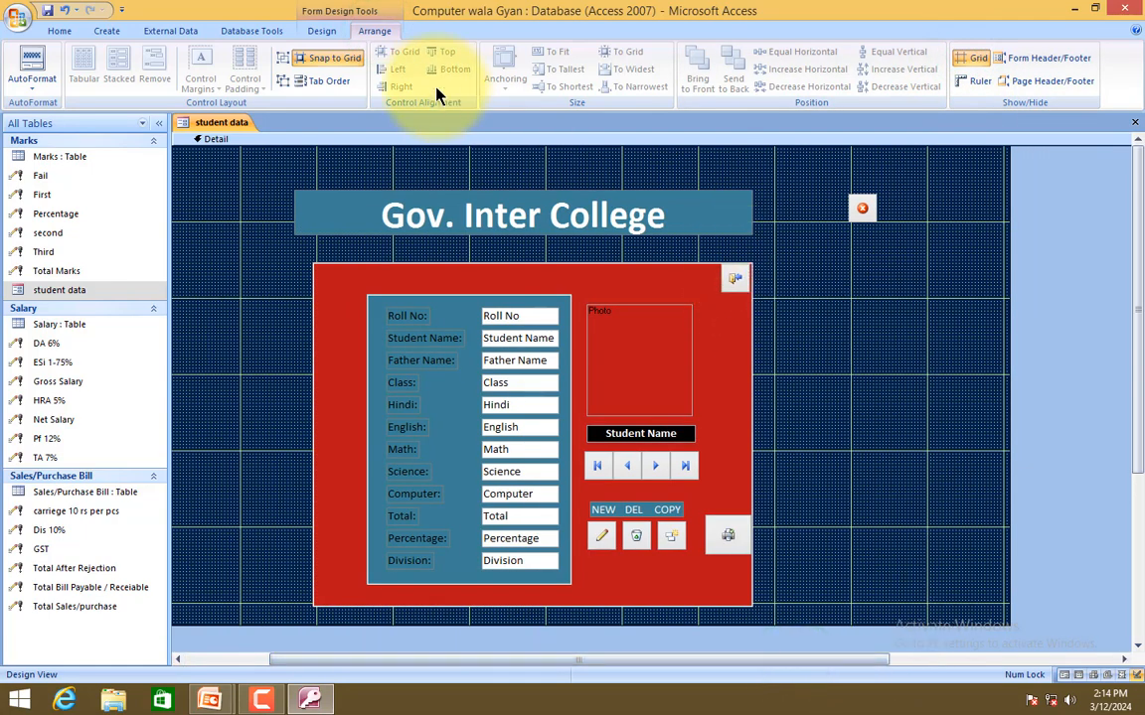
# Place a command button below the red exit button and assign it the Run Query action from the Miscellaneous category.
pyautogui.click(316, 30)
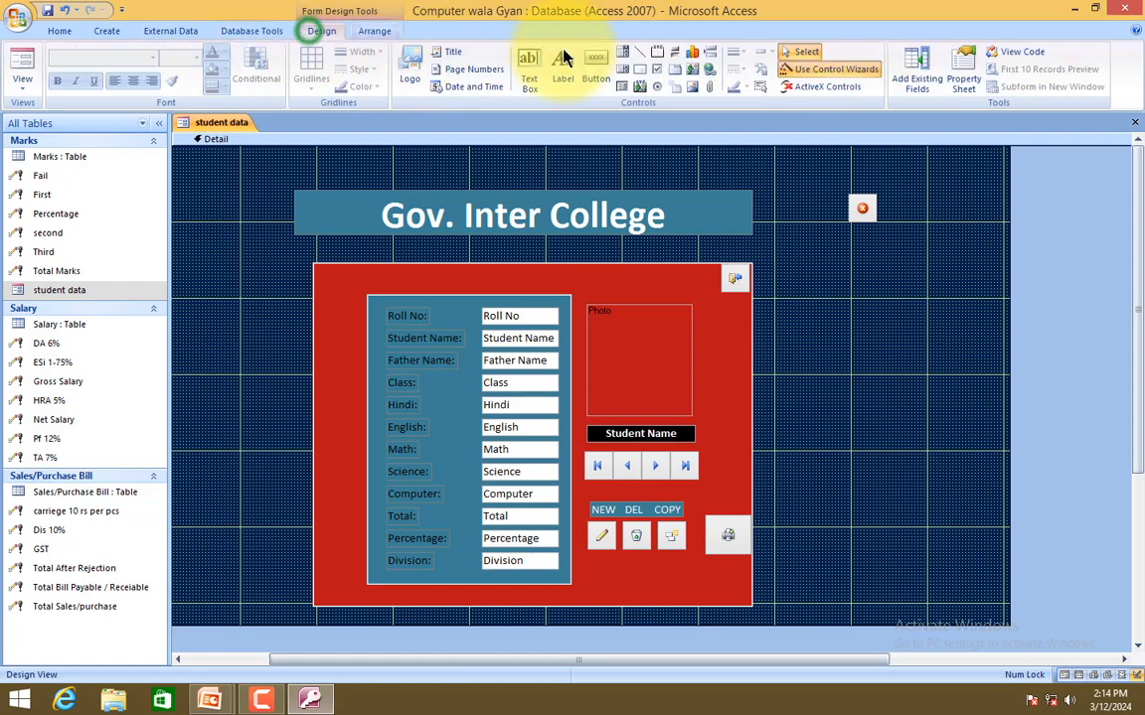
pyautogui.click(596, 78)
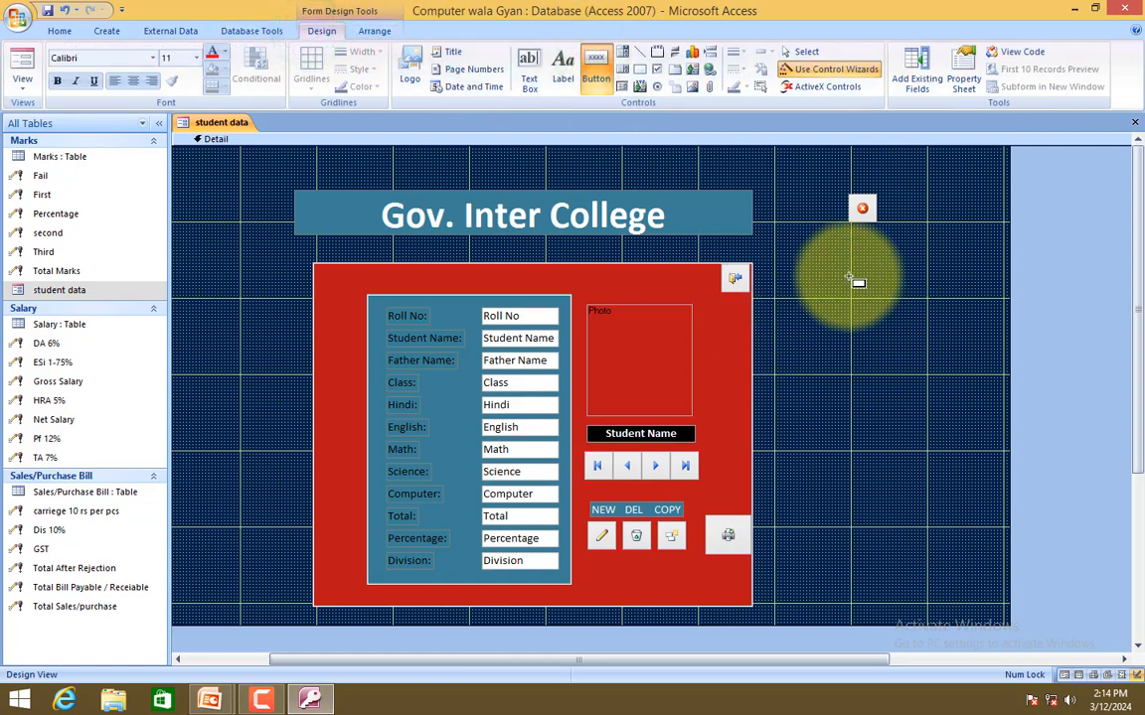
pyautogui.moveTo(850, 261)
pyautogui.mouseDown()
pyautogui.moveTo(928, 269)
pyautogui.moveTo(928, 283)
pyautogui.mouseUp()
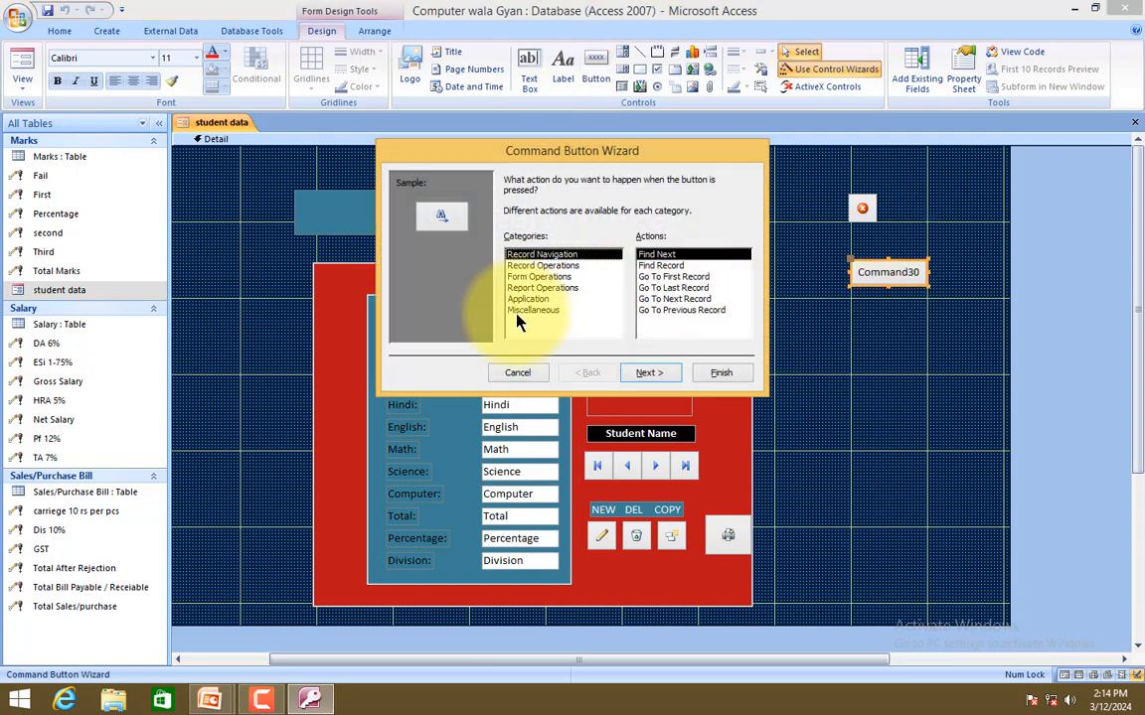
pyautogui.click(526, 316)
pyautogui.doubleClick(659, 286)
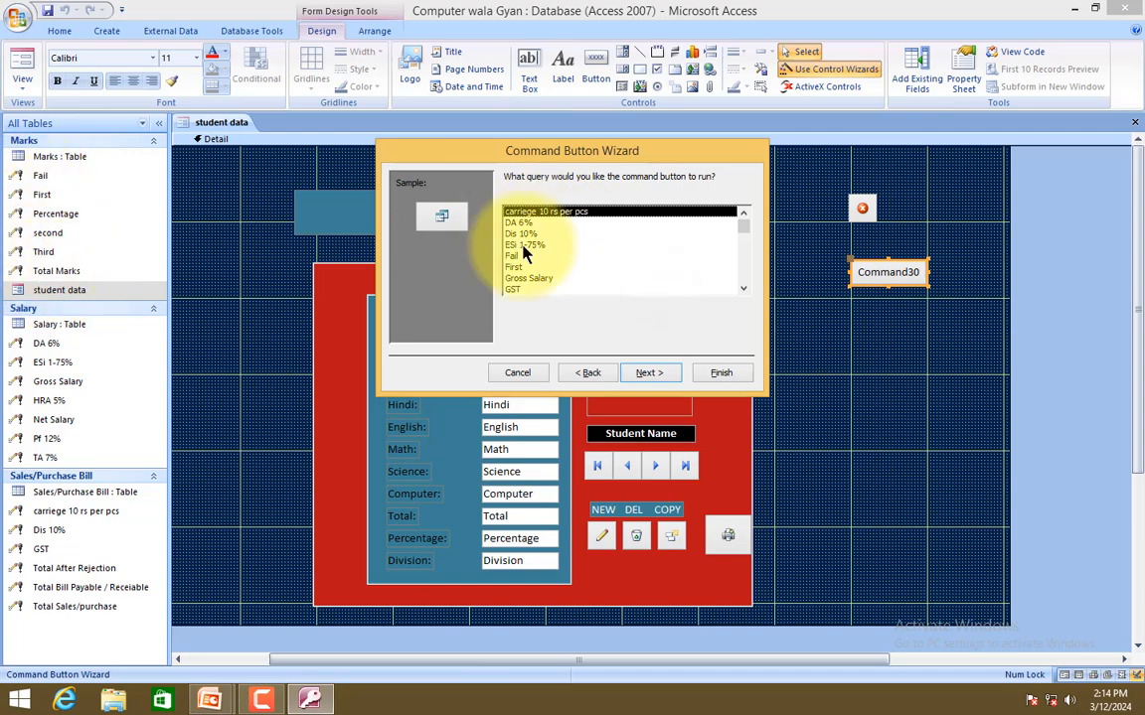
# Choose Total Marks as the query that the new command button runs.
pyautogui.click(547, 235)
pyautogui.press('Down')
pyautogui.press('Down')
pyautogui.press('Down')
pyautogui.press('Down')
pyautogui.press('Down')
pyautogui.press('Down')
pyautogui.press('Down')
pyautogui.press('Down')
pyautogui.press('Down')
pyautogui.press('Down')
pyautogui.press('Down')
pyautogui.press('Down')
pyautogui.press('Down')
pyautogui.press('Down')
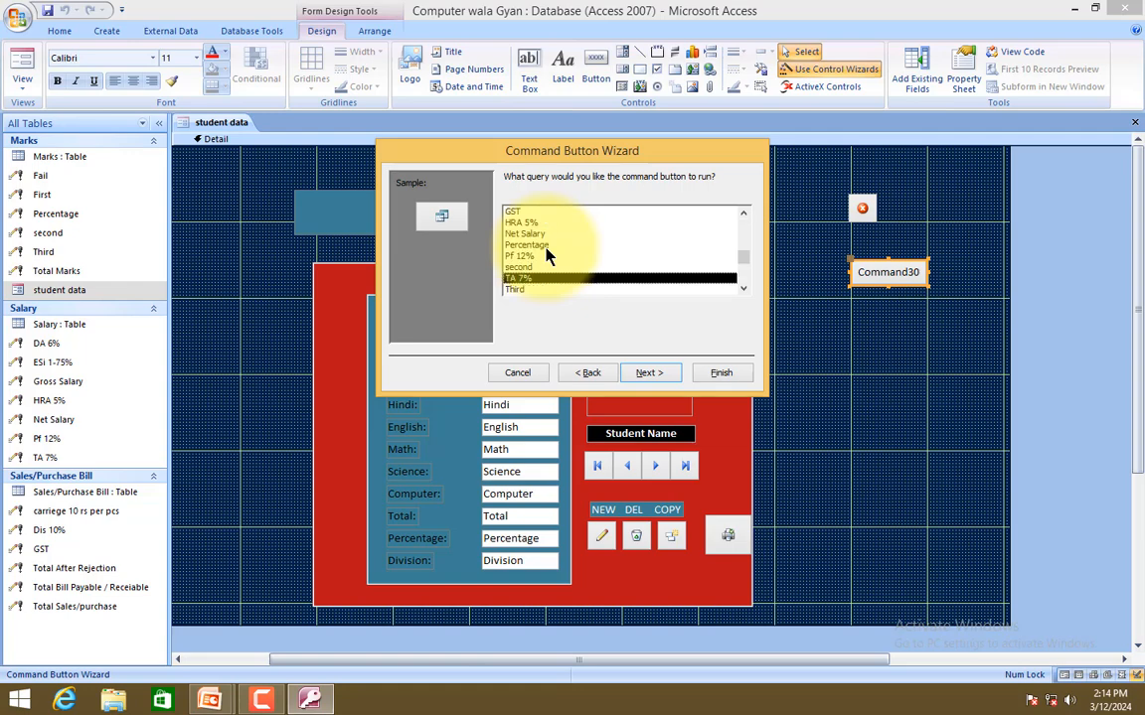
pyautogui.press('Down')
pyautogui.press('Down')
pyautogui.press('Up')
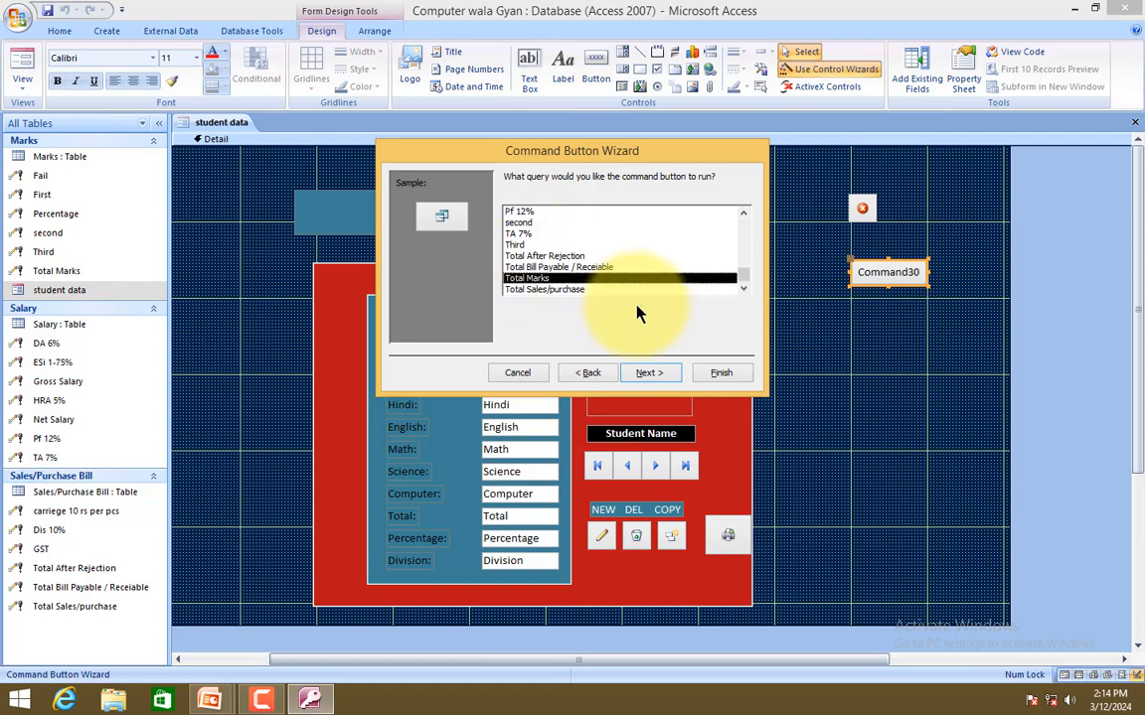
pyautogui.press('Down')
pyautogui.click(550, 276)
pyautogui.click(639, 369)
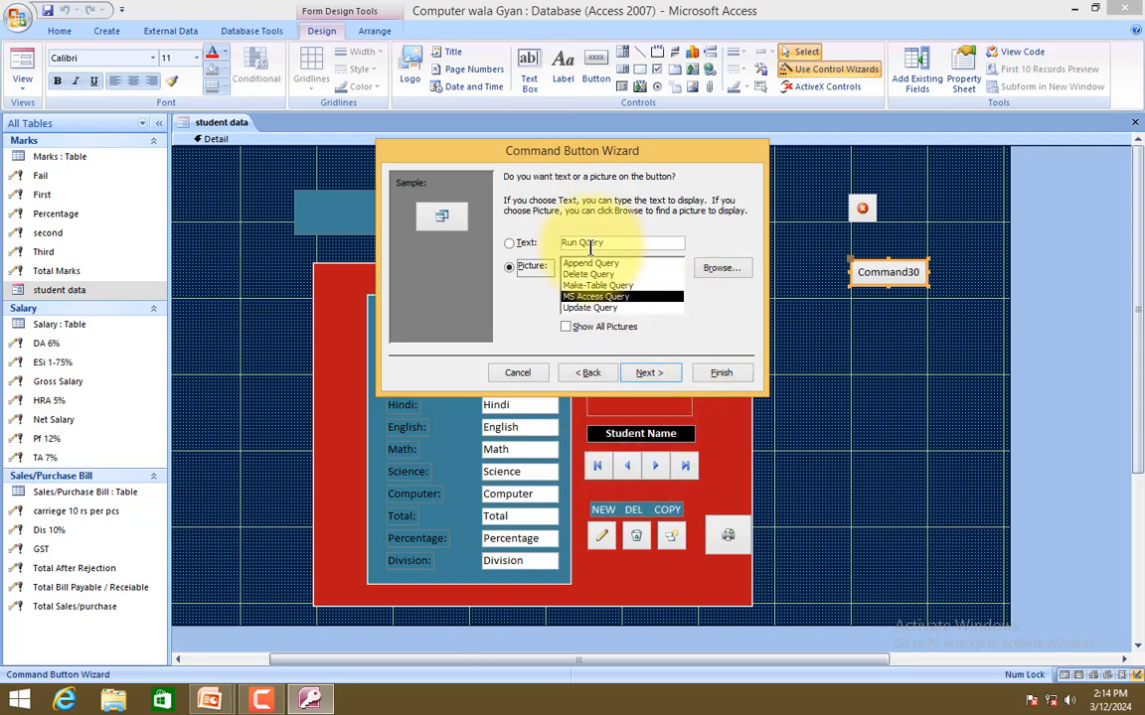
# Caption the command button with the text Total Marks, finish the wizard and widen the button slightly.
pyautogui.click(528, 249)
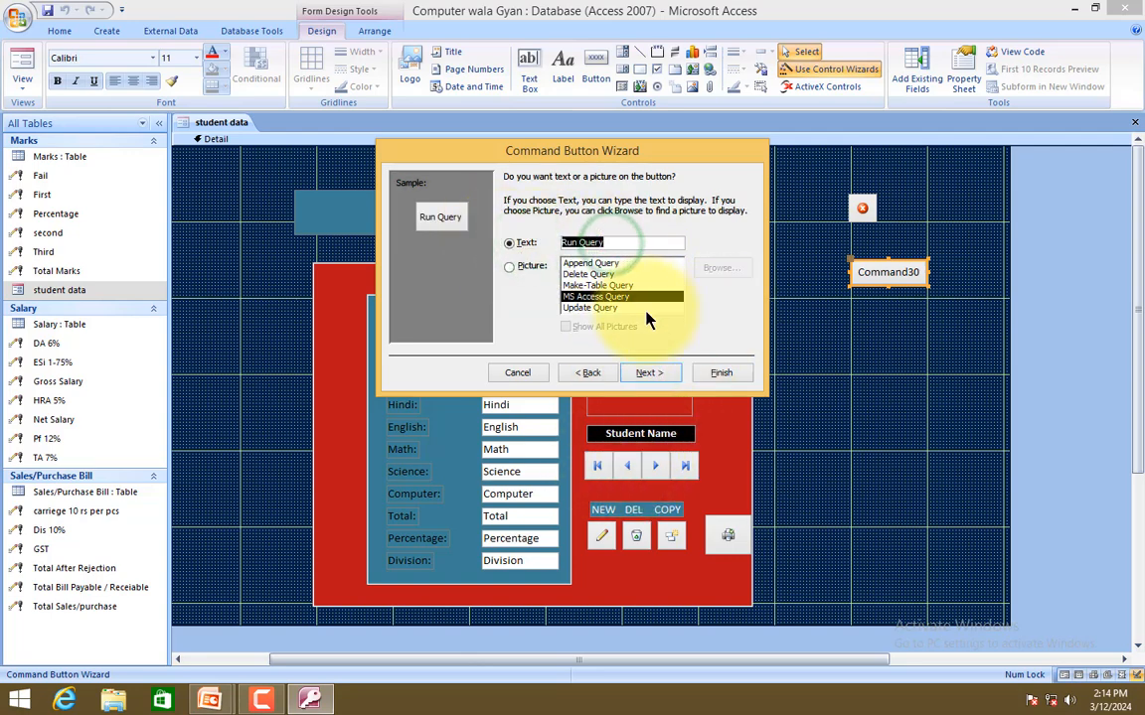
pyautogui.write('Total Marks')
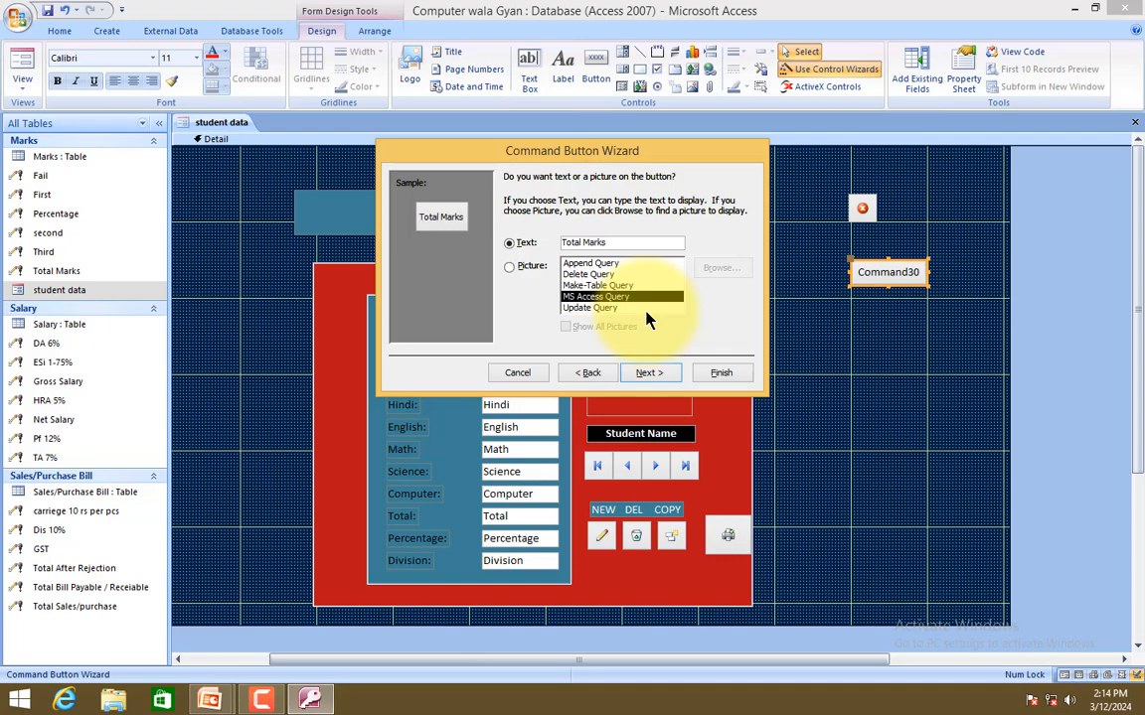
pyautogui.click(722, 374)
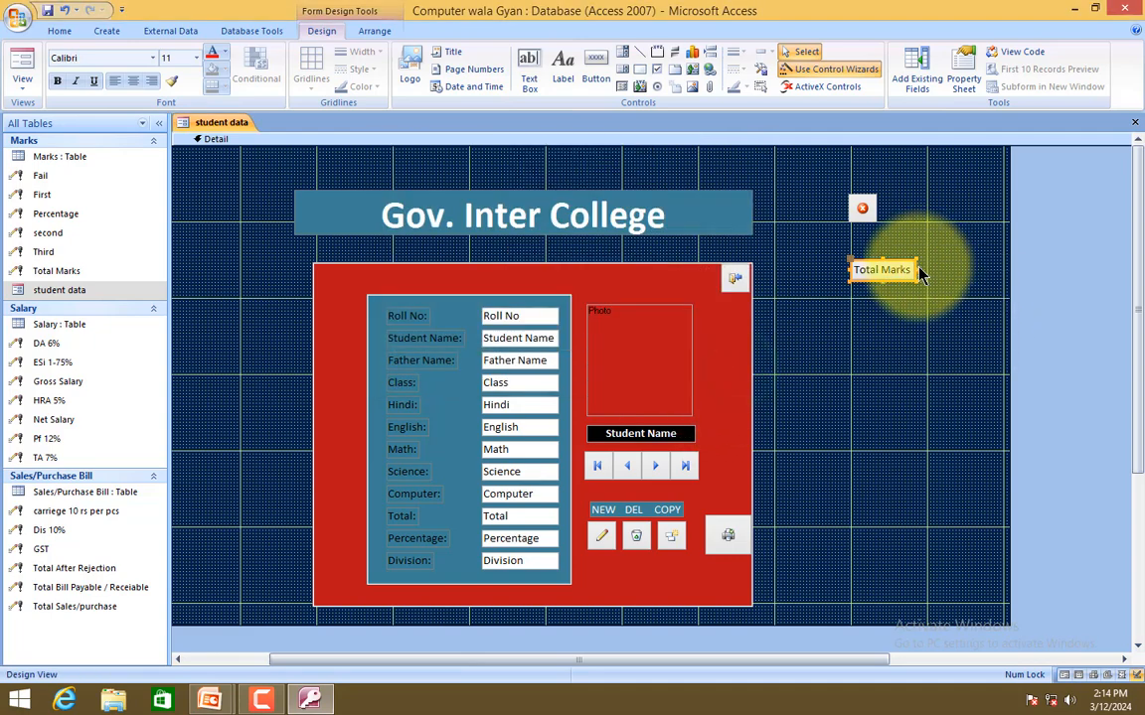
pyautogui.moveTo(913, 268); pyautogui.dragTo(917, 270)
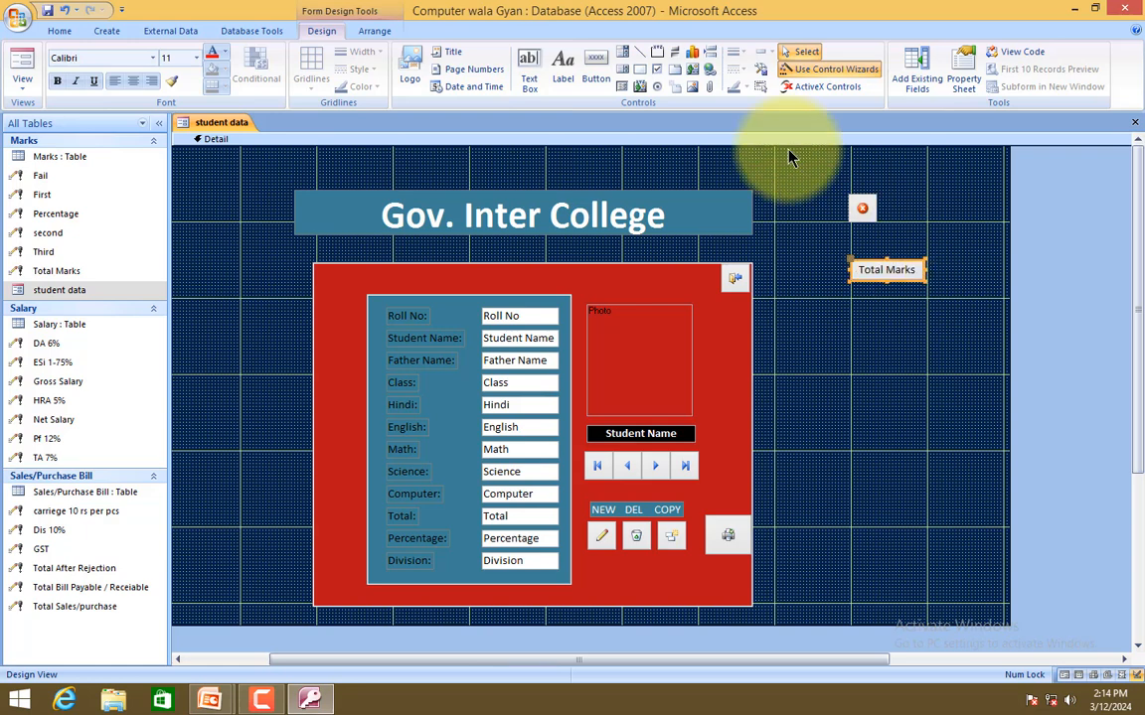
# Add a command button below Total Marks with the Miscellaneous Run Query action running the Percentage query.
pyautogui.click(597, 62)
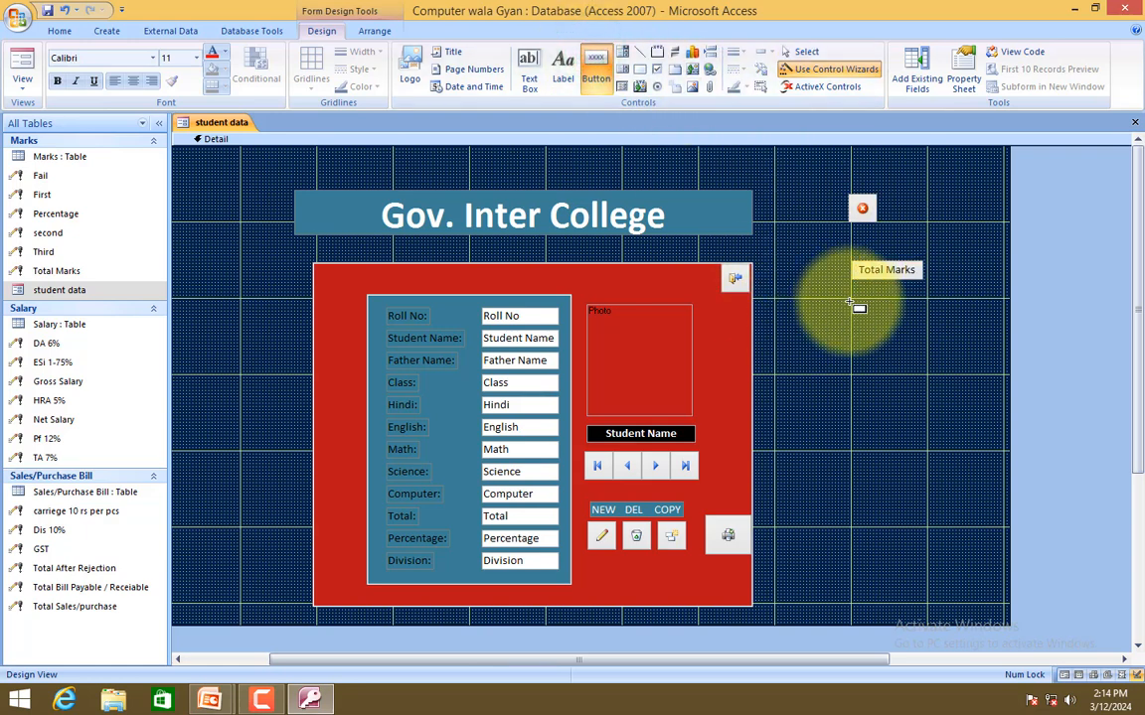
pyautogui.moveTo(851, 300); pyautogui.dragTo(926, 324)
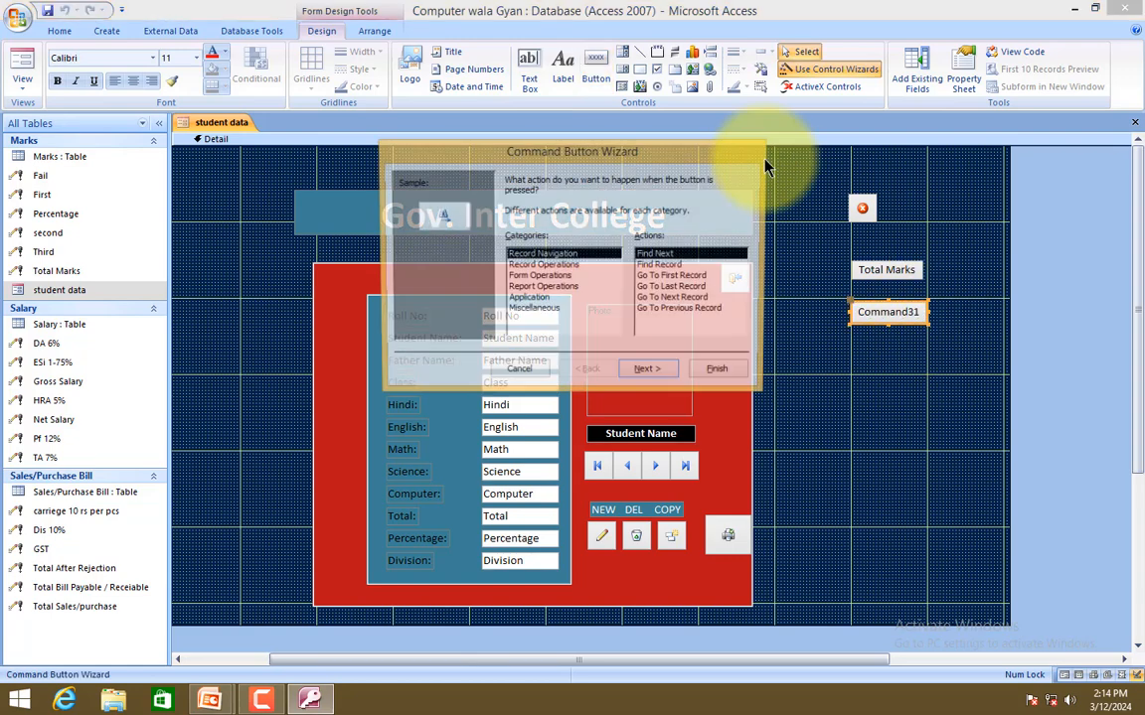
pyautogui.click(557, 310)
pyautogui.doubleClick(656, 288)
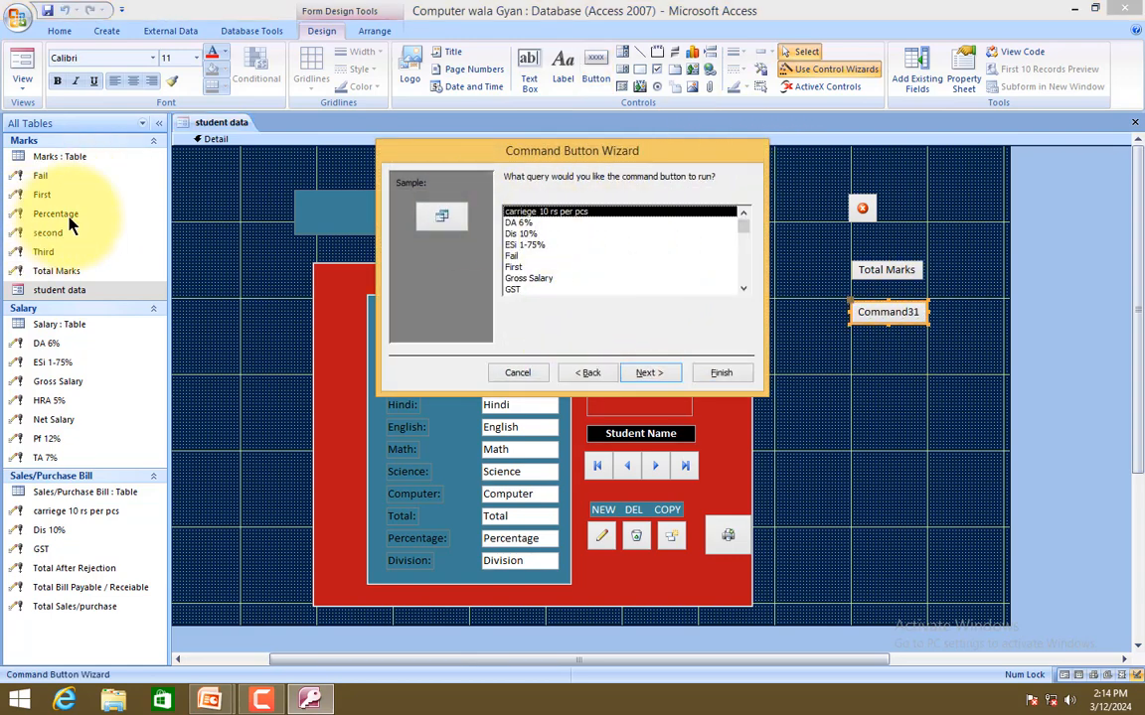
pyautogui.press('p')
pyautogui.click(647, 373)
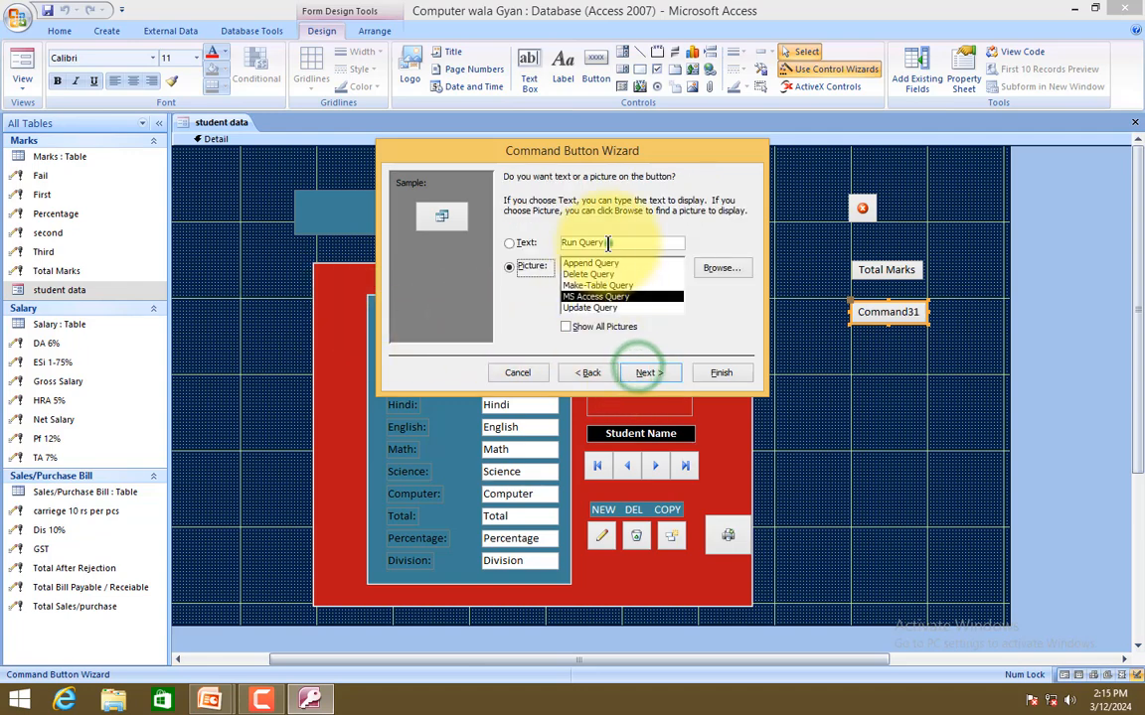
# Caption the new command button with the text Percentage, finish the wizard and widen the button.
pyautogui.click(508, 242)
pyautogui.write('Perce')
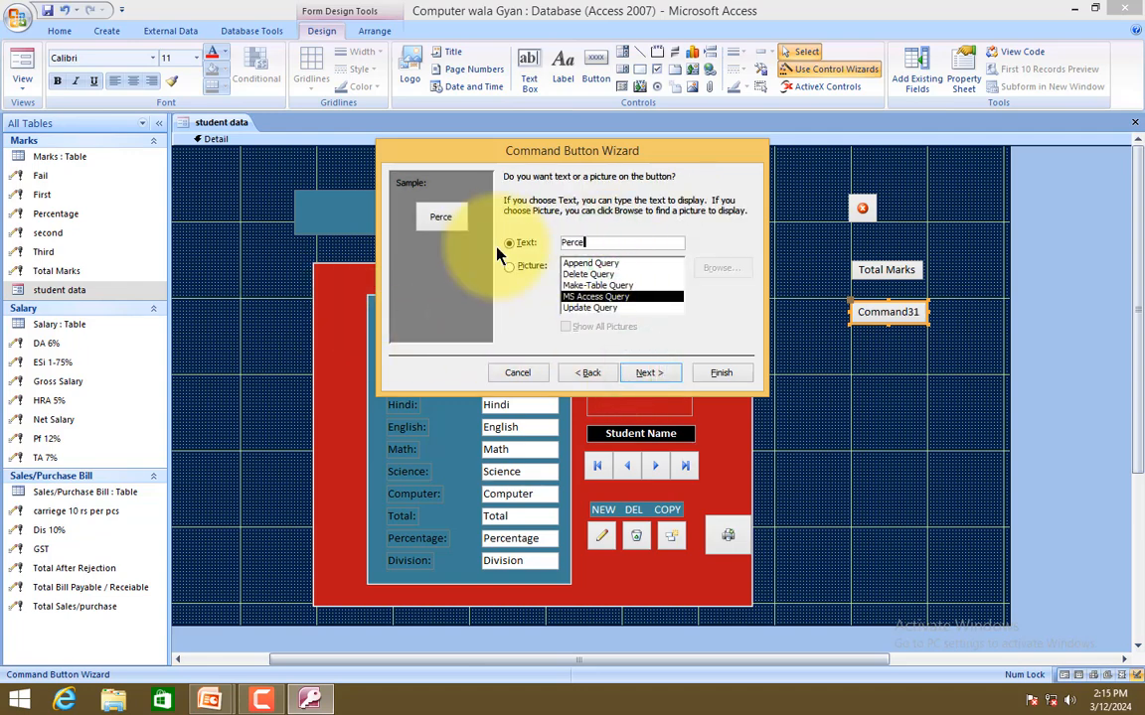
pyautogui.write('ntage')
pyautogui.click(716, 373)
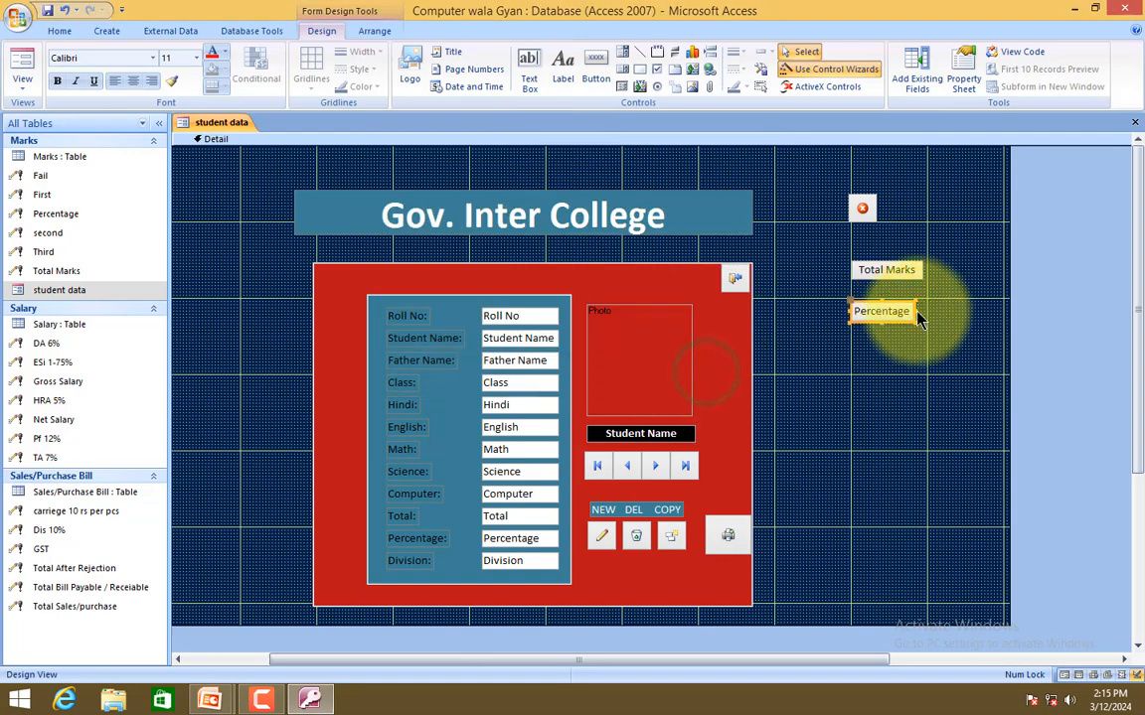
pyautogui.moveTo(916, 311); pyautogui.dragTo(929, 311)
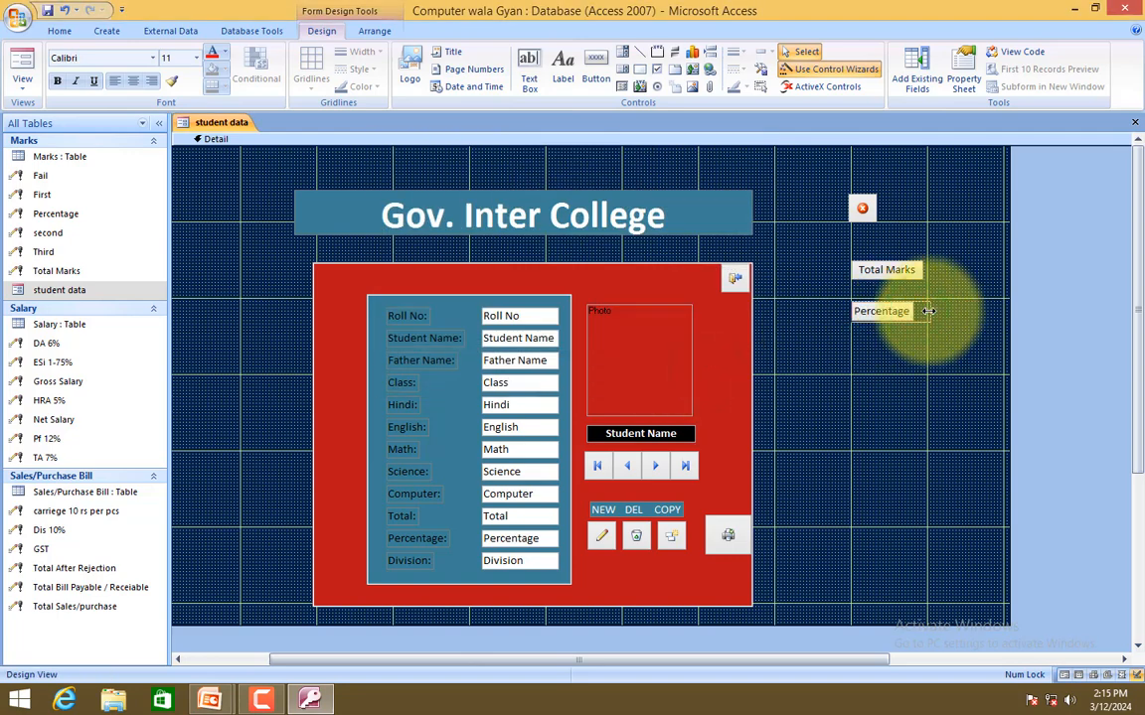
# Add a command button below Percentage with the Miscellaneous Run Query action running the Fail query.
pyautogui.click(596, 65)
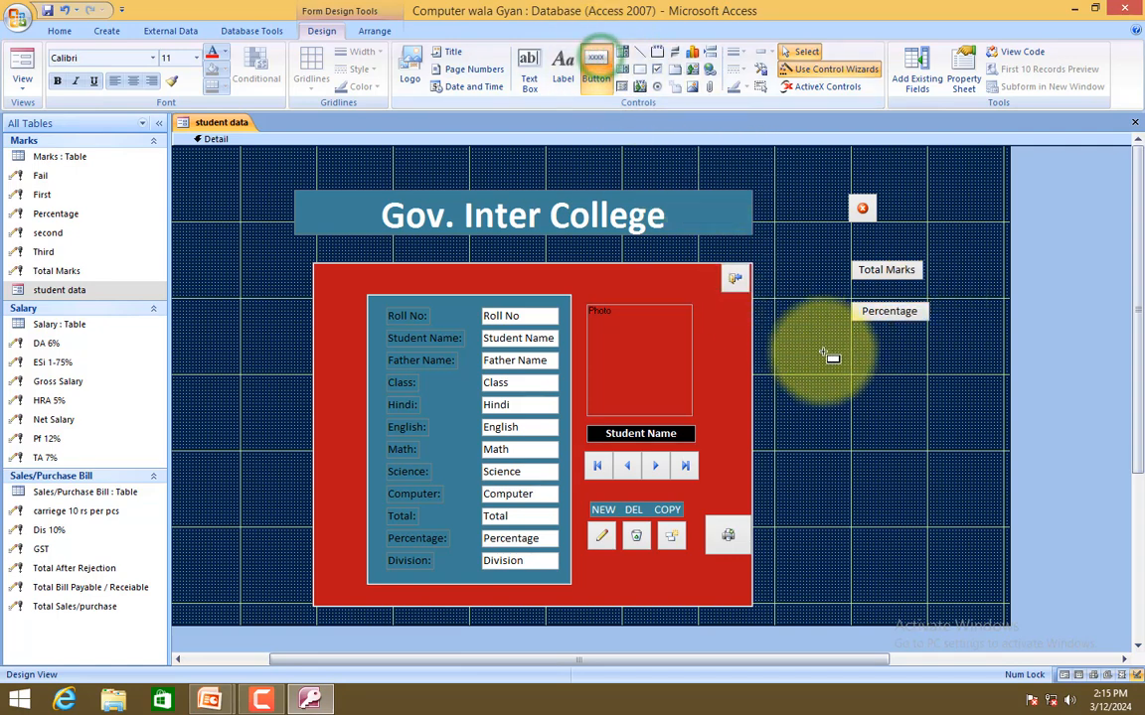
pyautogui.moveTo(852, 334); pyautogui.dragTo(929, 352)
pyautogui.click(542, 310)
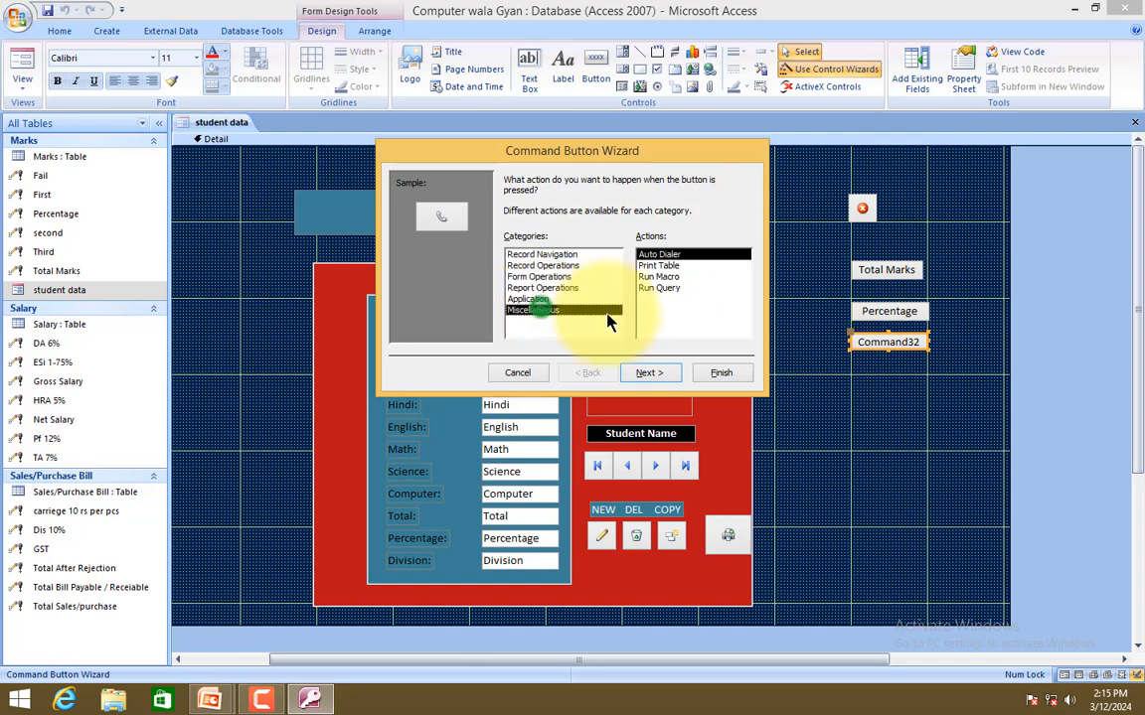
pyautogui.doubleClick(660, 289)
pyautogui.click(571, 245)
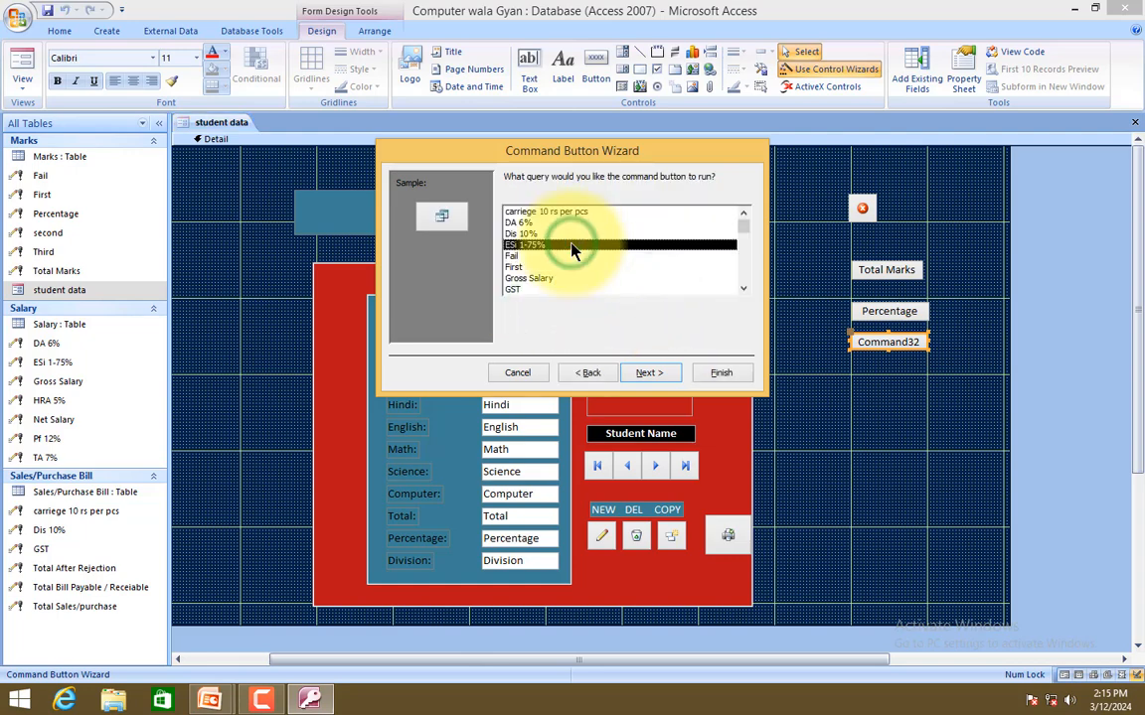
pyautogui.click(568, 256)
pyautogui.click(644, 373)
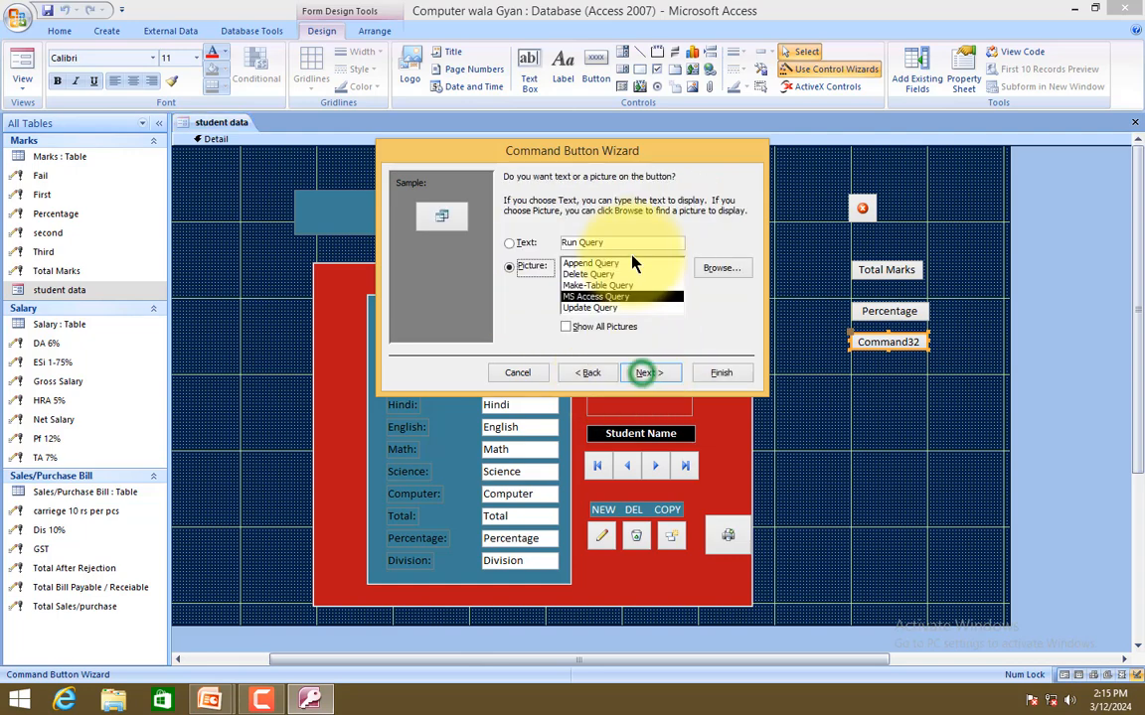
# Caption the new command button with the text Fail, finish the wizard and widen it to match the Percentage button.
pyautogui.click(534, 243)
pyautogui.press('Return')
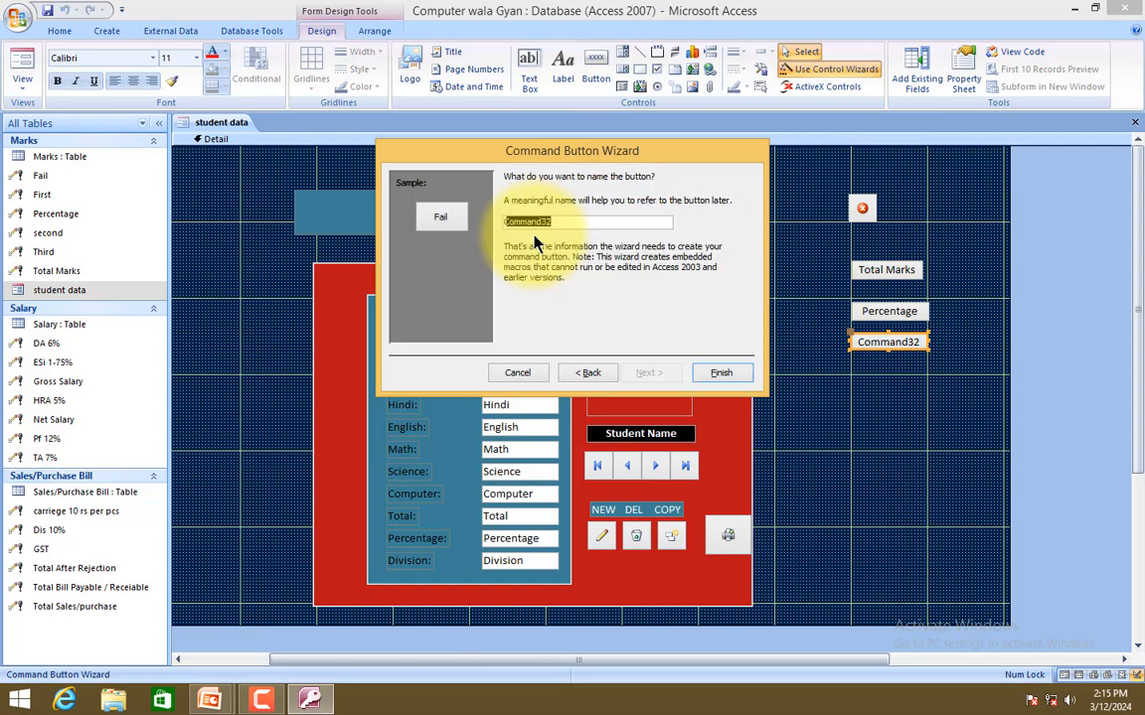
pyautogui.click(720, 372)
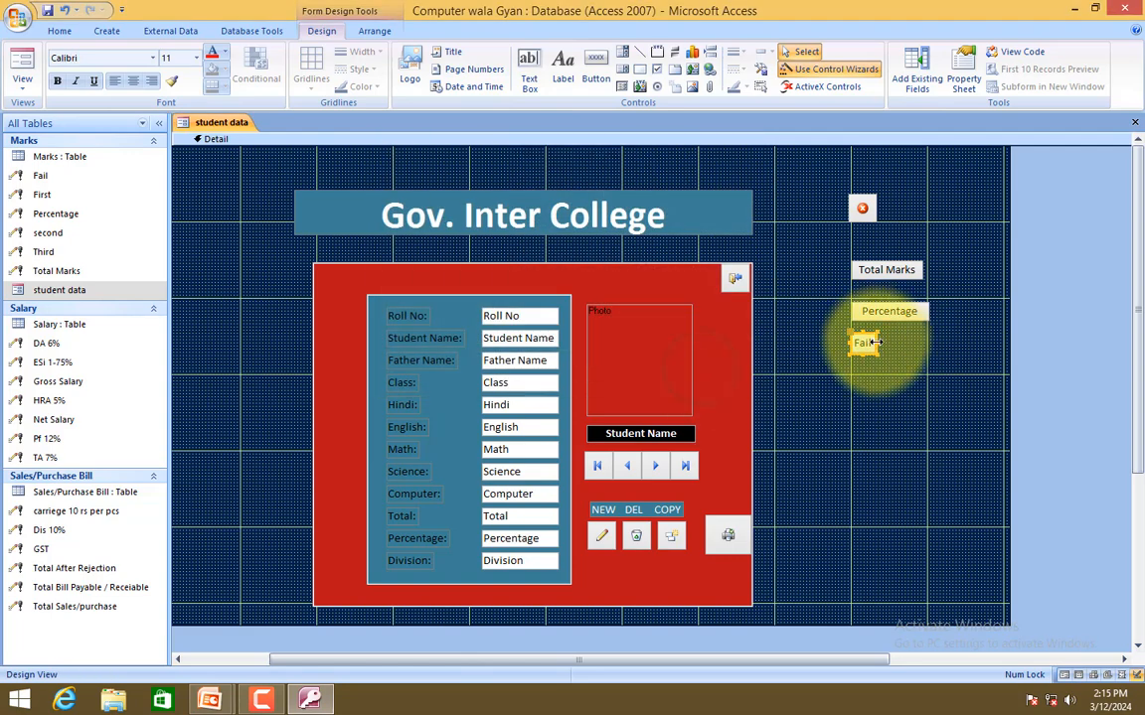
pyautogui.moveTo(876, 342); pyautogui.dragTo(927, 343)
# Add a command button below Fail with the Miscellaneous Run Query action running the Third query.
pyautogui.click(596, 78)
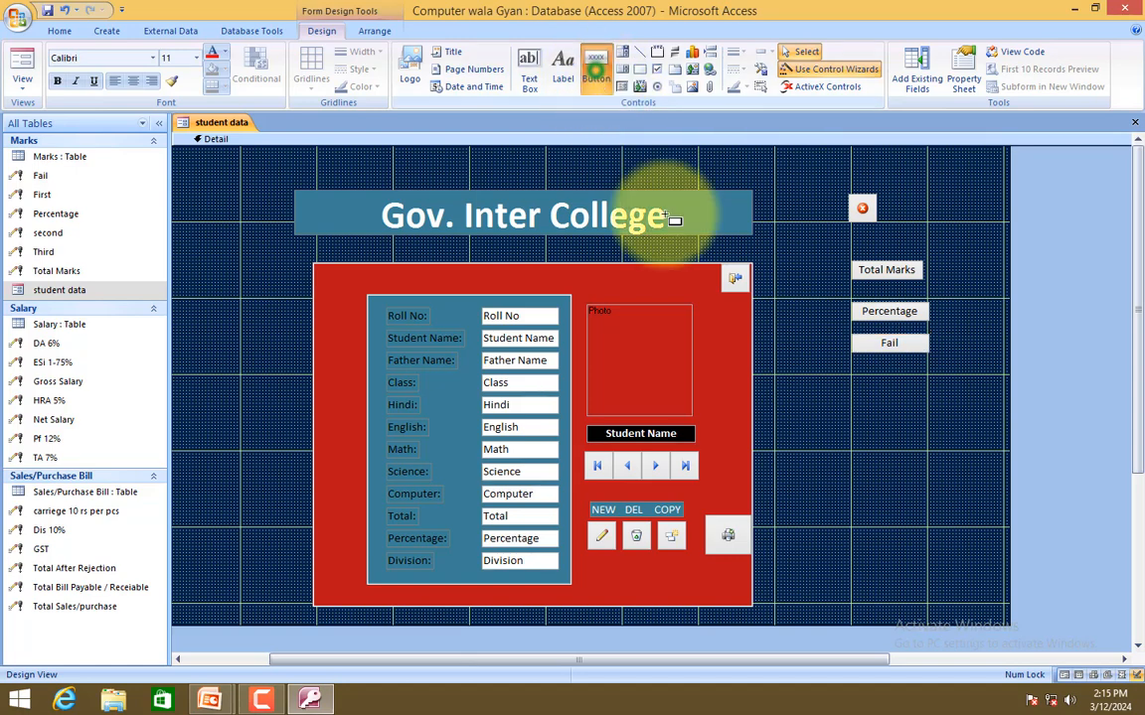
pyautogui.moveTo(850, 361); pyautogui.dragTo(927, 382)
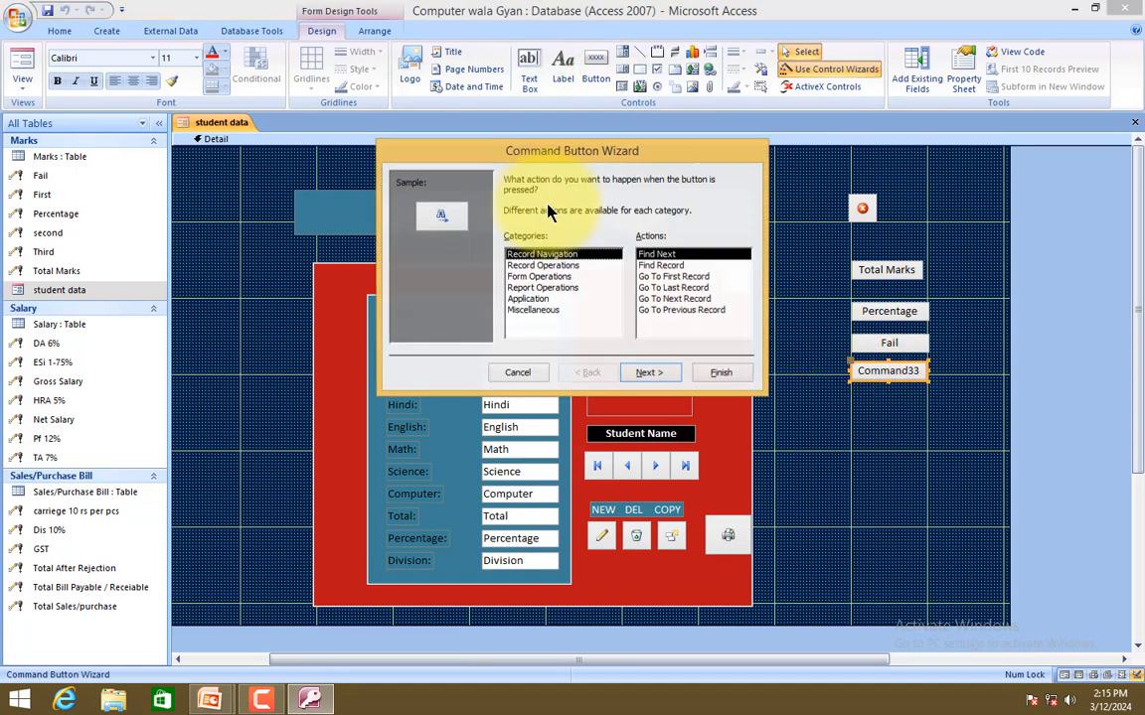
pyautogui.click(553, 311)
pyautogui.doubleClick(678, 287)
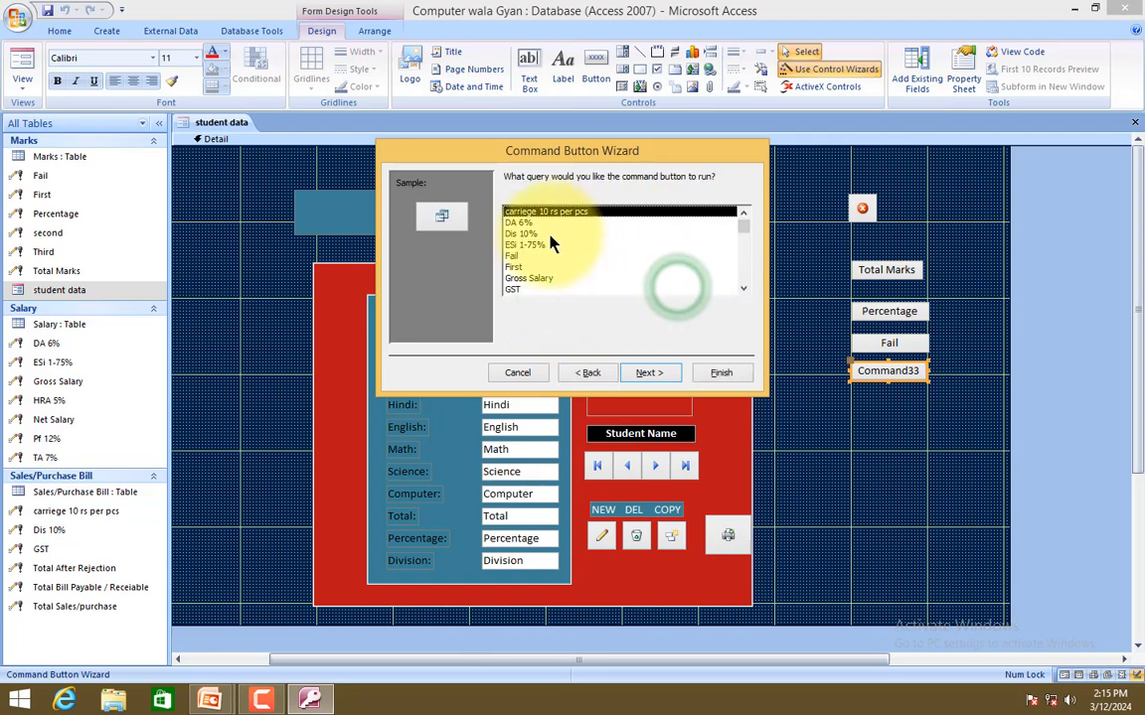
pyautogui.click(551, 236)
pyautogui.press('t')
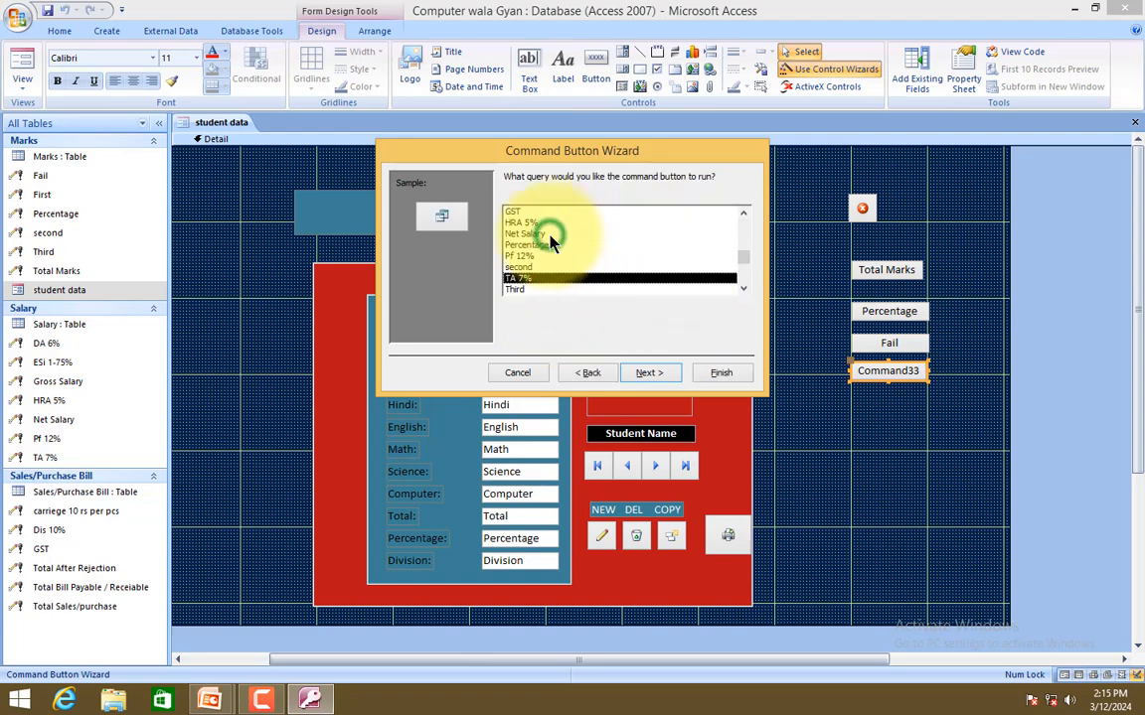
pyautogui.click(534, 289)
# Caption the new command button with the text Third, finish the wizard and widen it to match the buttons above.
pyautogui.click(648, 373)
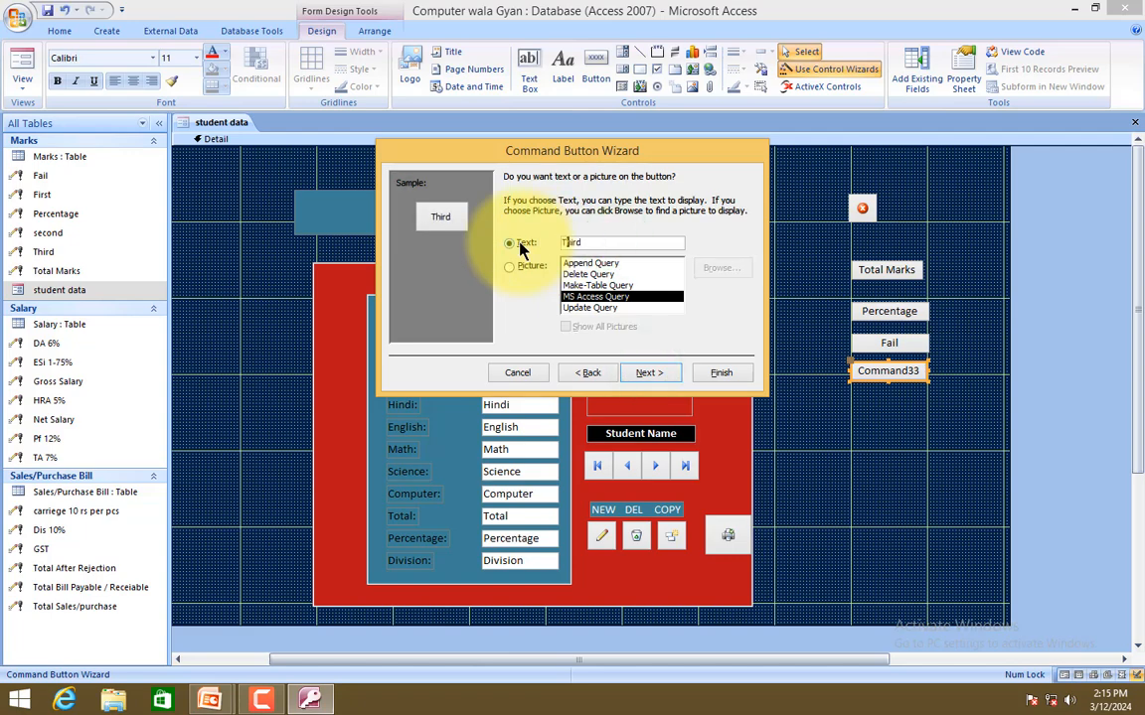
pyautogui.click(721, 373)
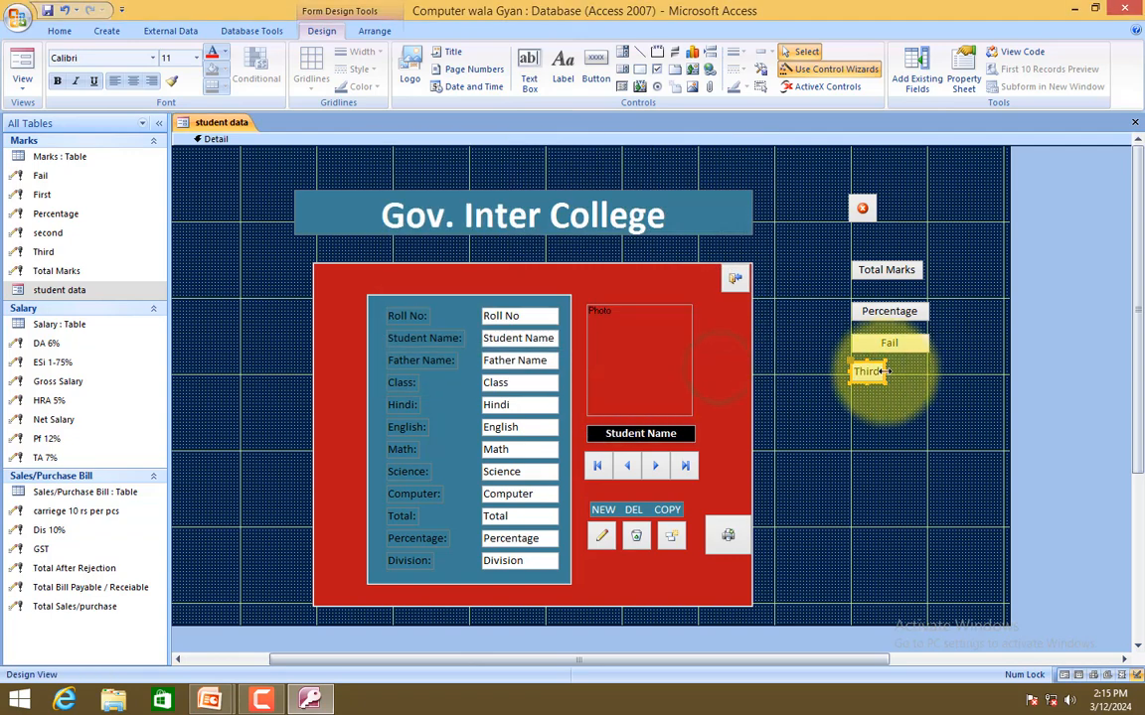
pyautogui.moveTo(884, 371); pyautogui.dragTo(929, 372)
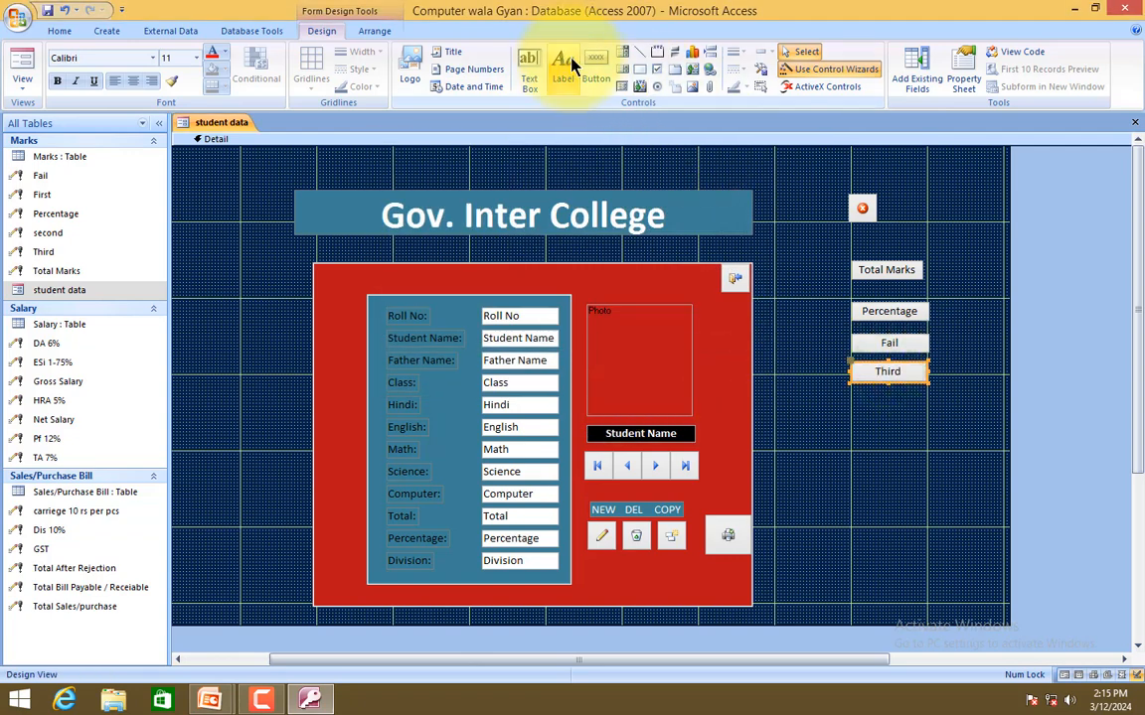
# Add a command button below Third with the Miscellaneous Run Query action running the second query.
pyautogui.click(593, 67)
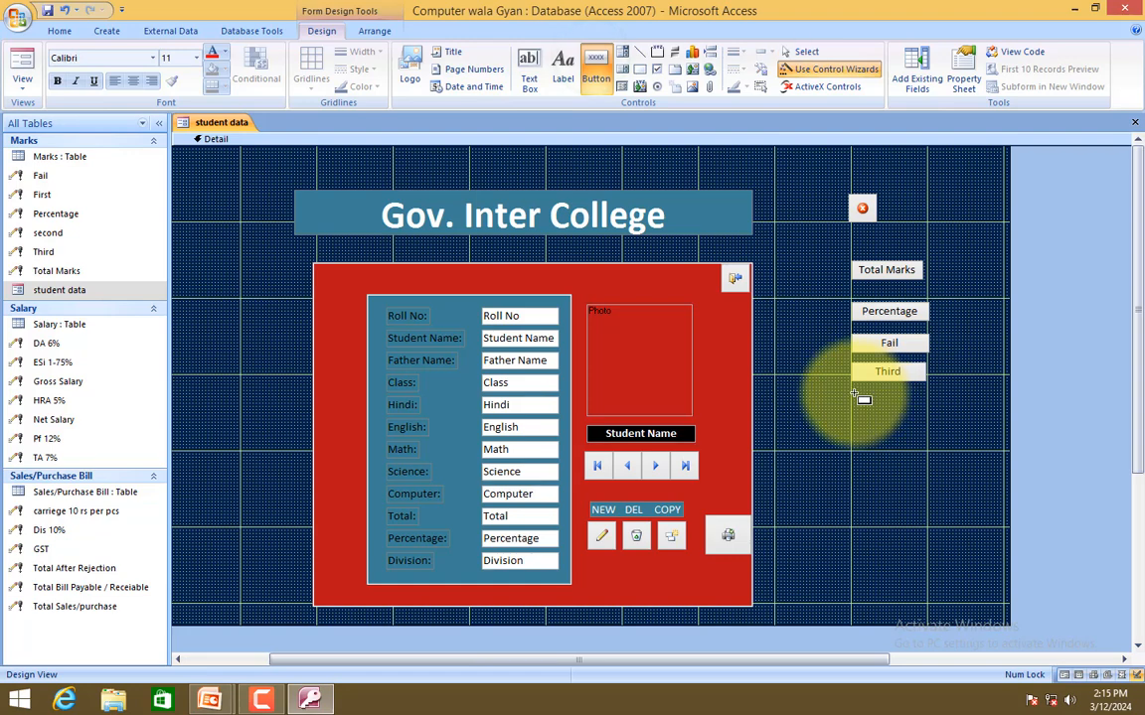
pyautogui.moveTo(852, 391); pyautogui.dragTo(927, 405)
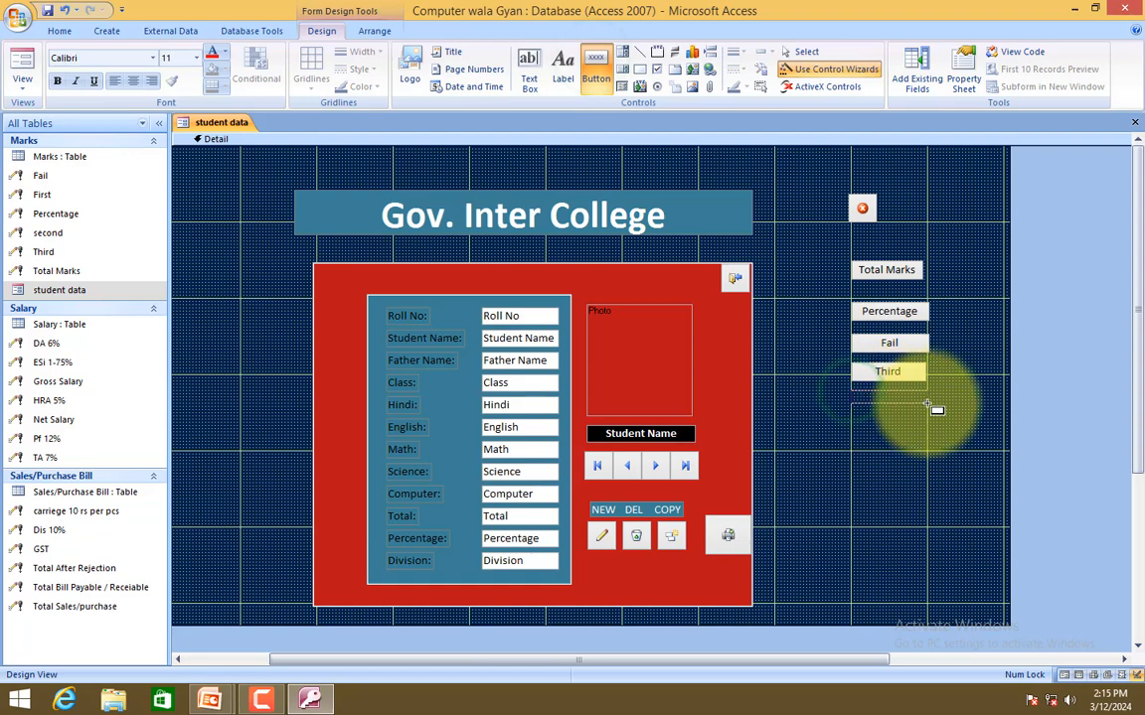
pyautogui.click(550, 312)
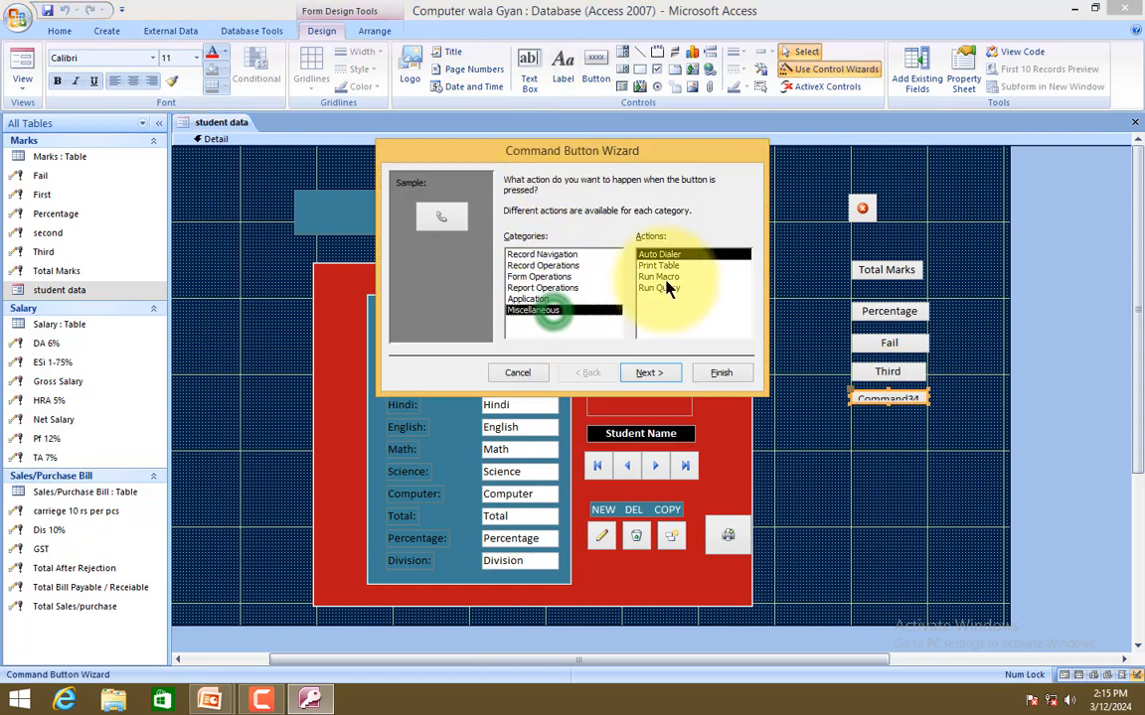
pyautogui.doubleClick(670, 288)
pyautogui.click(544, 256)
pyautogui.scroll(-2, 544, 257)
pyautogui.click(526, 277)
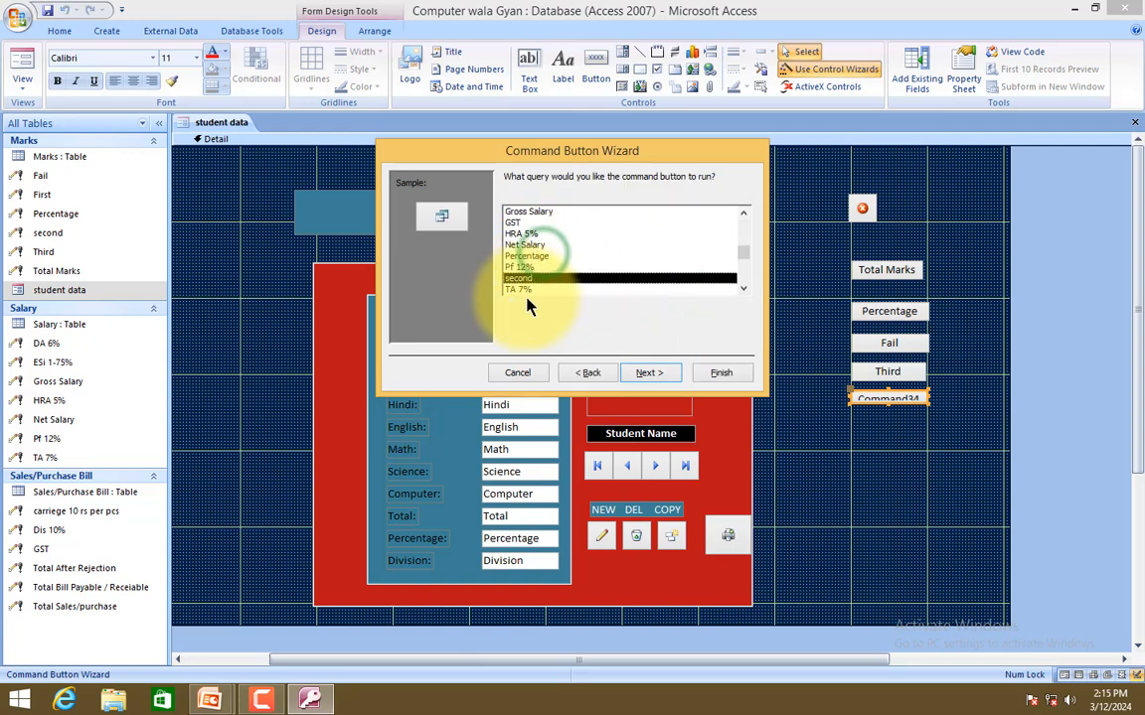
pyautogui.click(648, 372)
# Caption the new command button with the text Second, finish the wizard and widen it to match the buttons above.
pyautogui.click(611, 242)
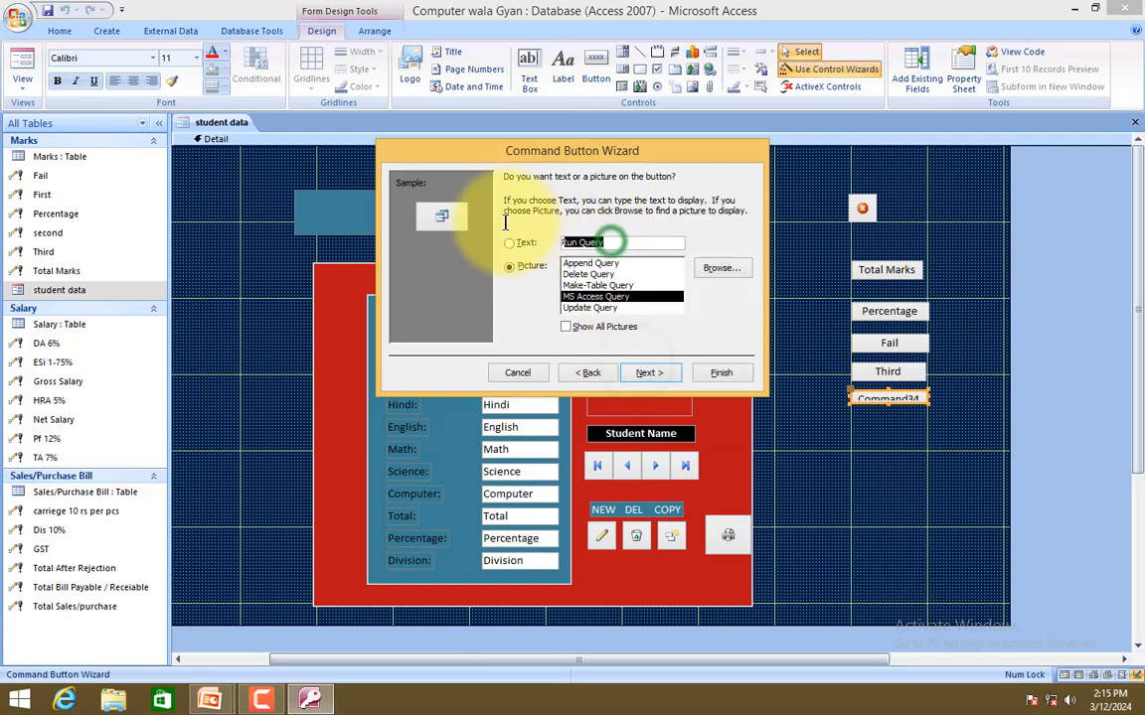
pyautogui.write('Secon')
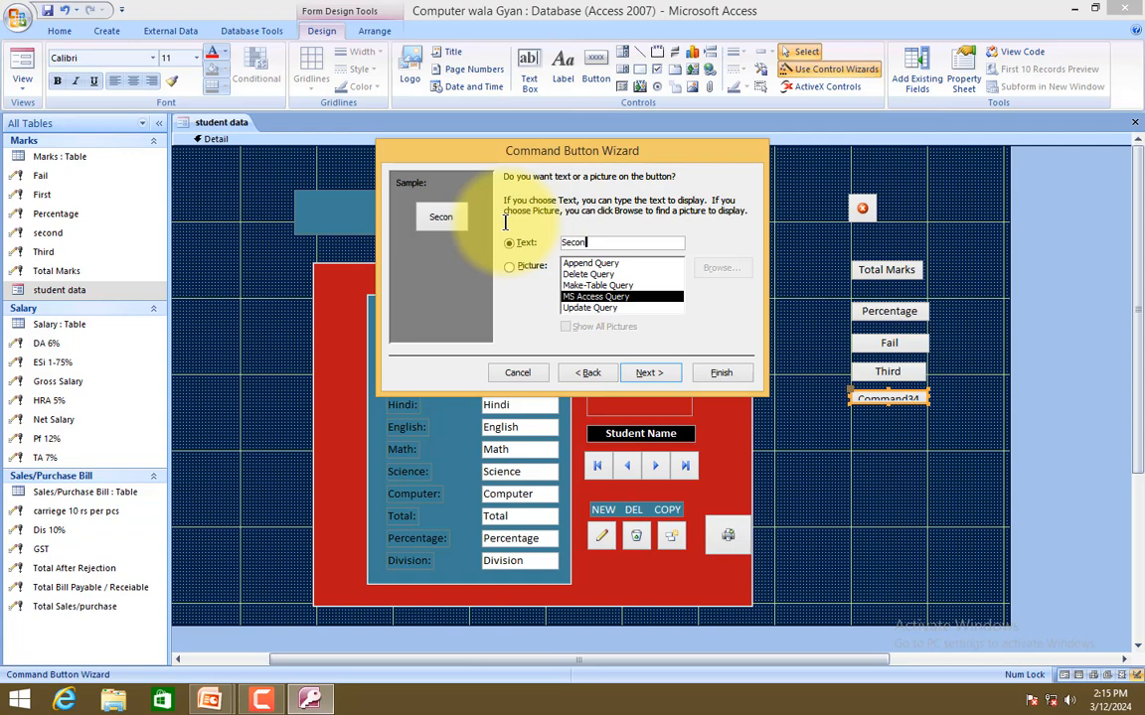
pyautogui.write('d')
pyautogui.click(723, 371)
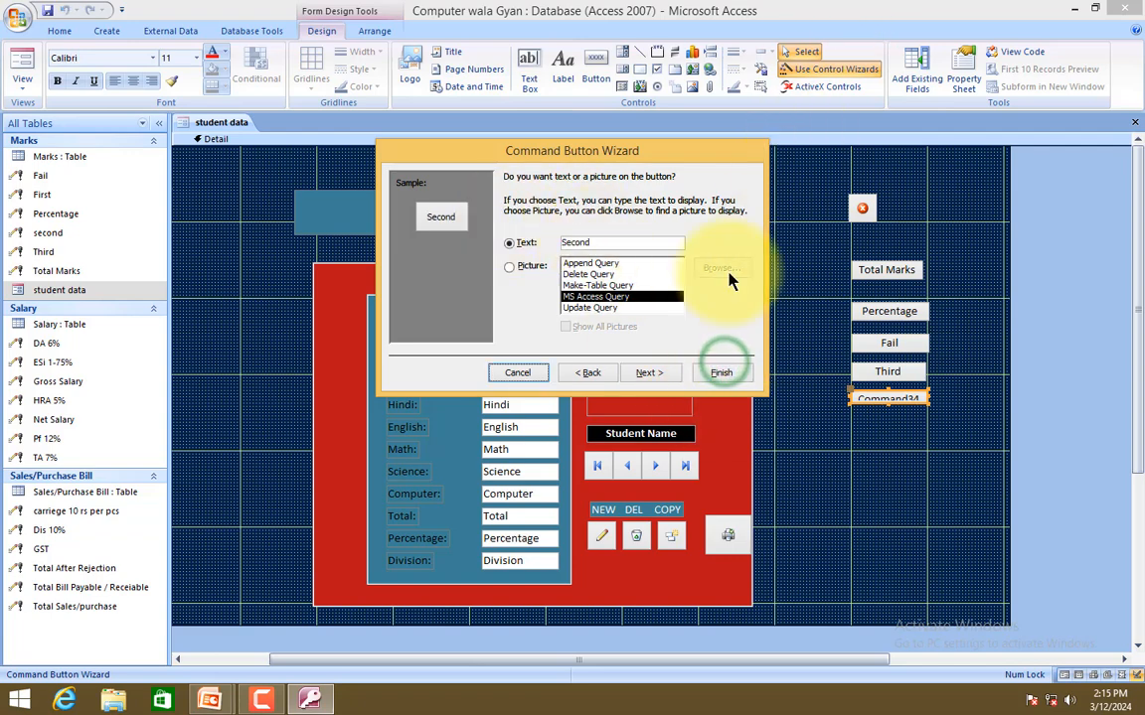
pyautogui.click(722, 371)
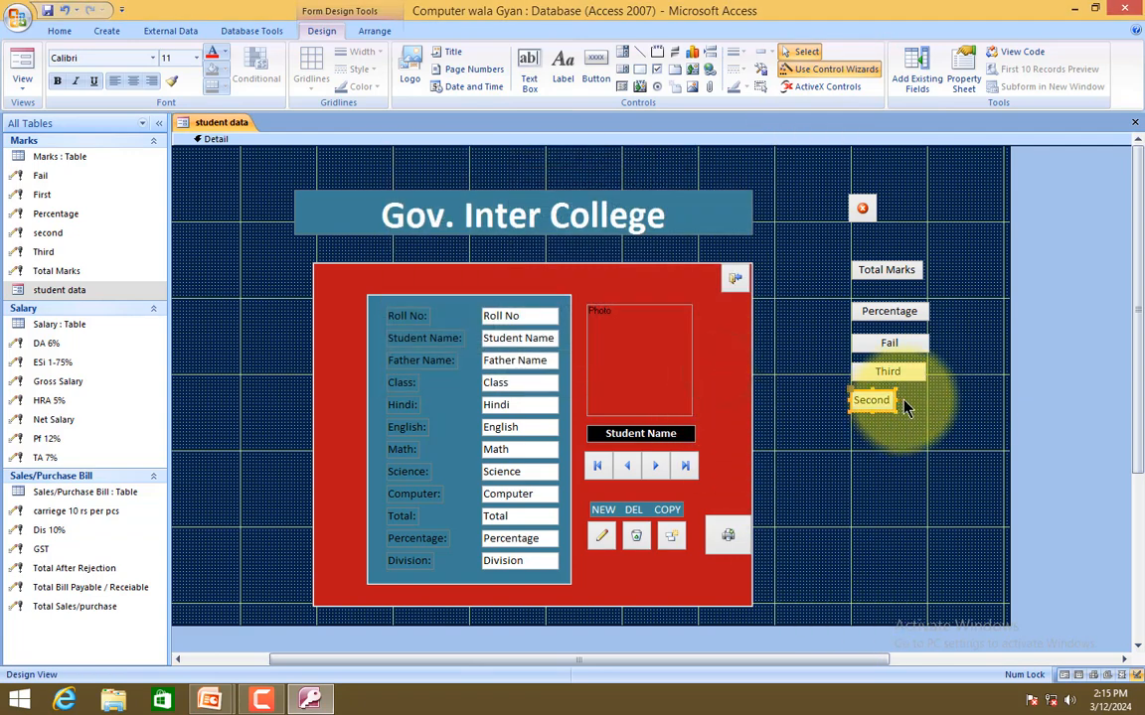
pyautogui.moveTo(891, 400); pyautogui.dragTo(930, 398)
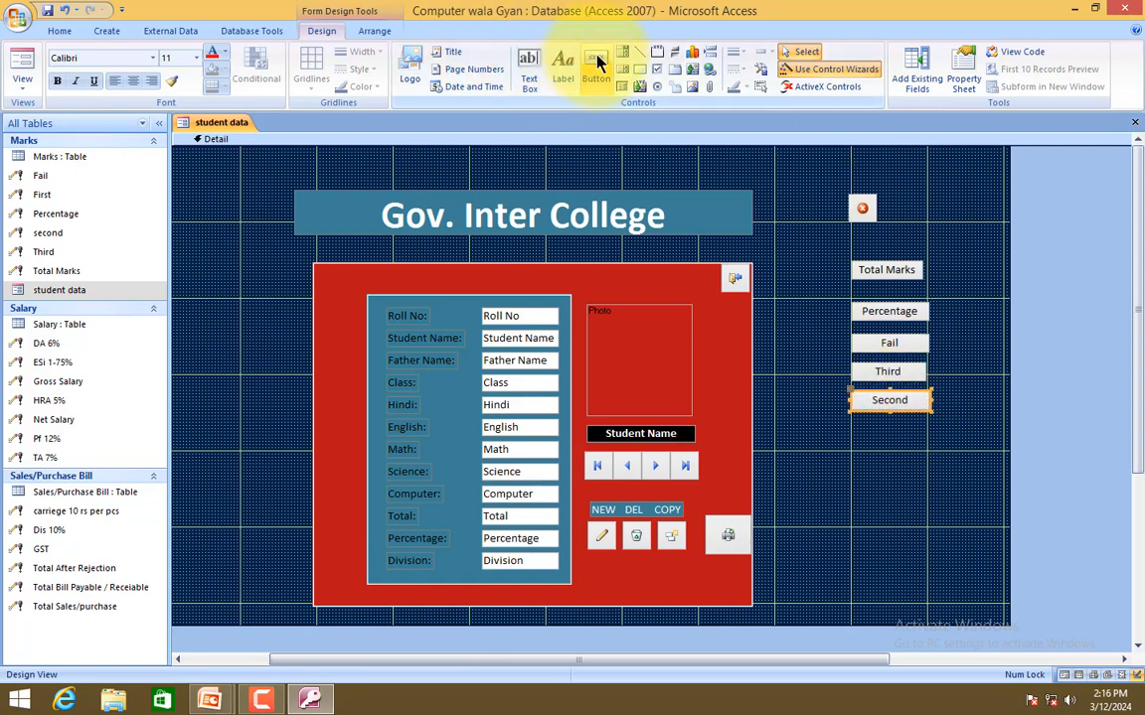